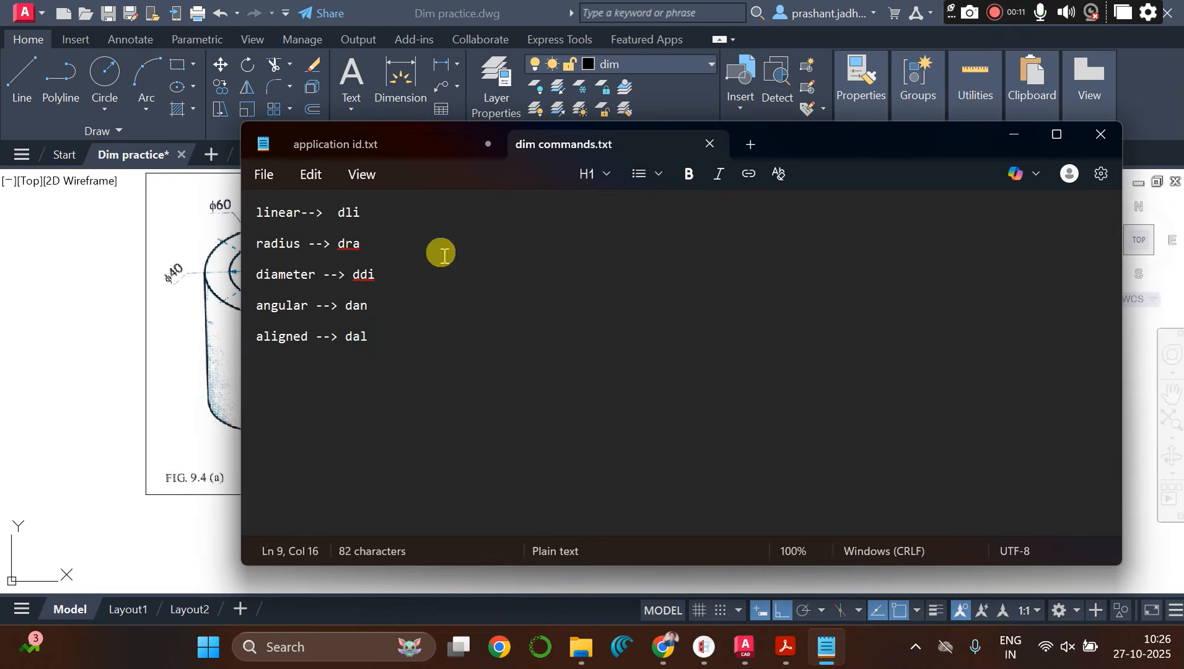
# Step: Replace the dimension command list in the text note with the lines L = 120, H= 60 and W= 60, and copy them
pyautogui.moveTo(403, 347); pyautogui.dragTo(237, 200)
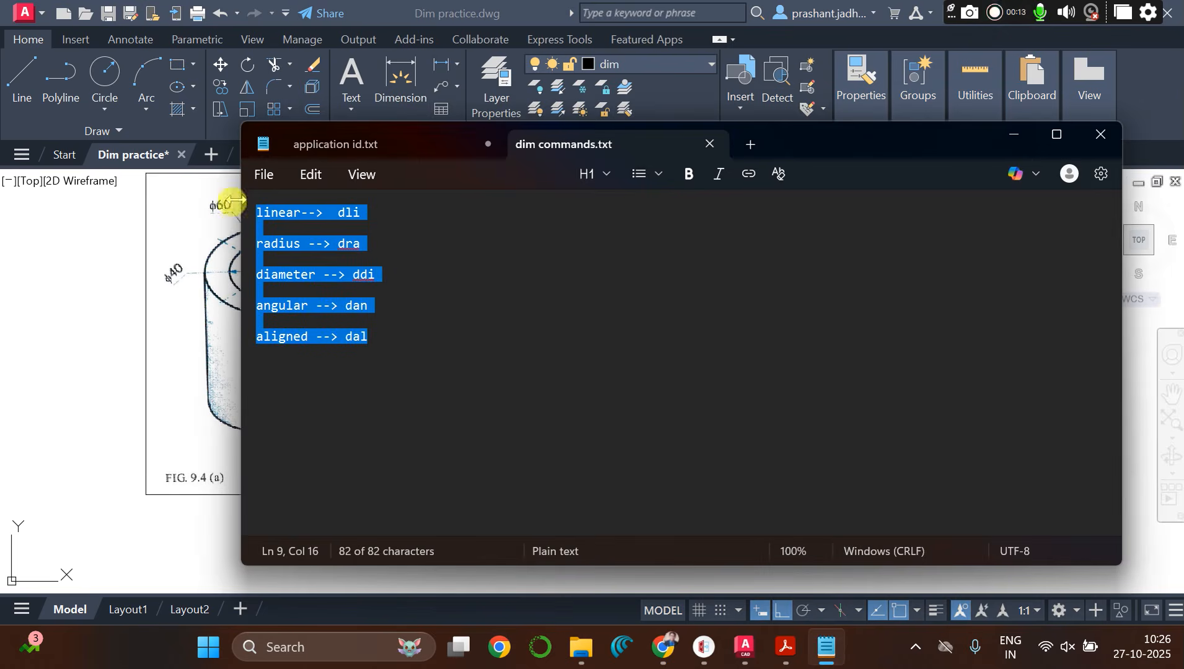
pyautogui.press('Delete')
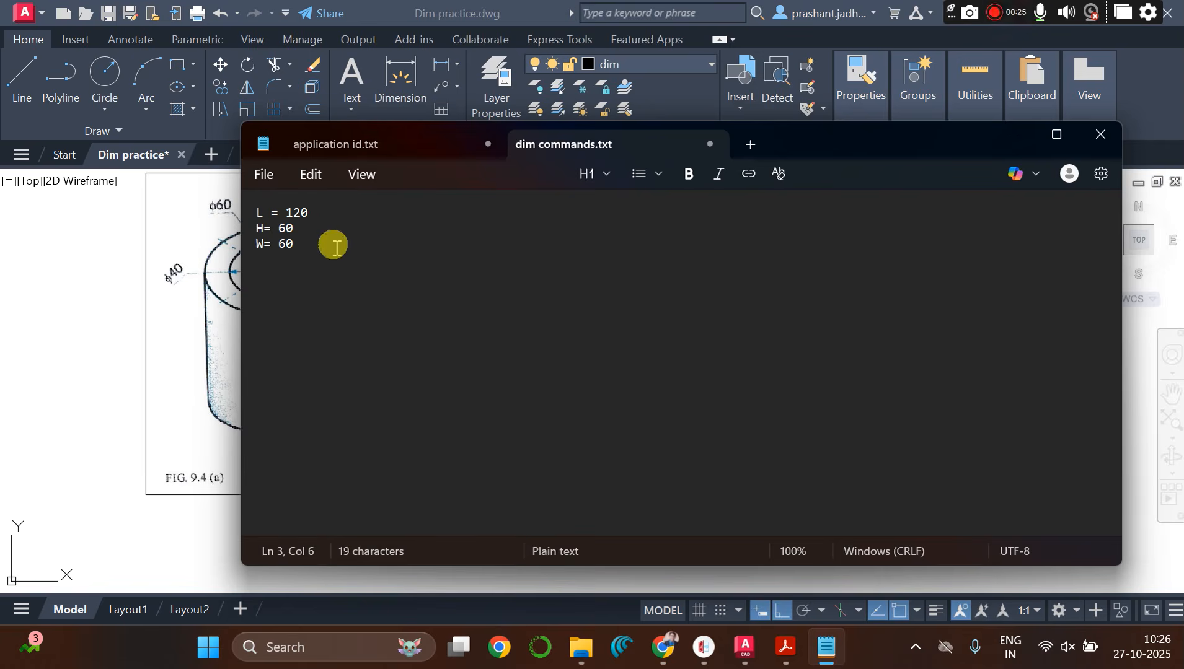
pyautogui.moveTo(303, 230); pyautogui.dragTo(245, 222)
pyautogui.hotkey('ctrl', 'c')
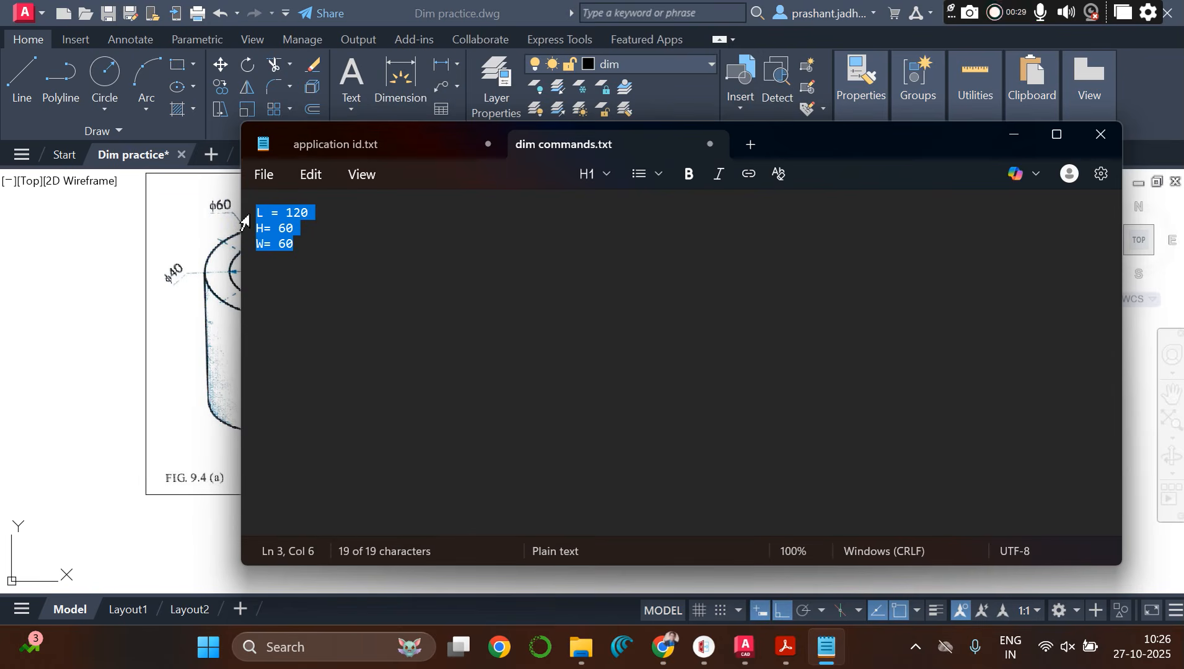
pyautogui.click(1025, 134)
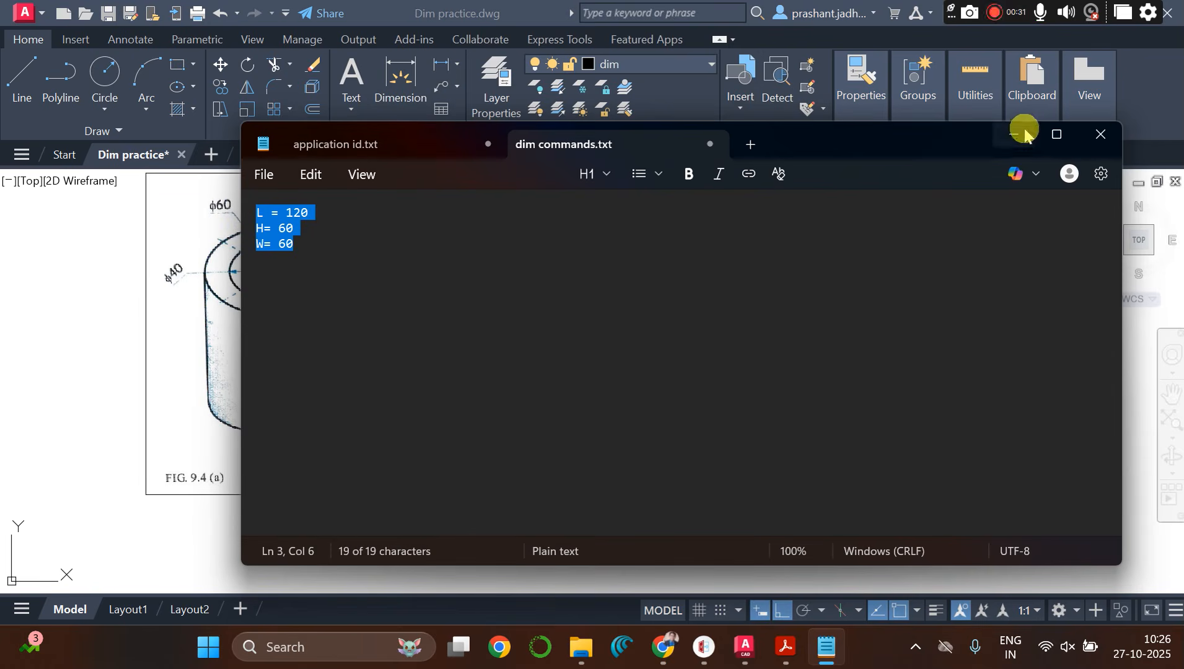
# Step: Place the copied L, H and W lines in AutoCAD as multiline text beside the reference picture, with a text height of 10
pyautogui.click(352, 78)
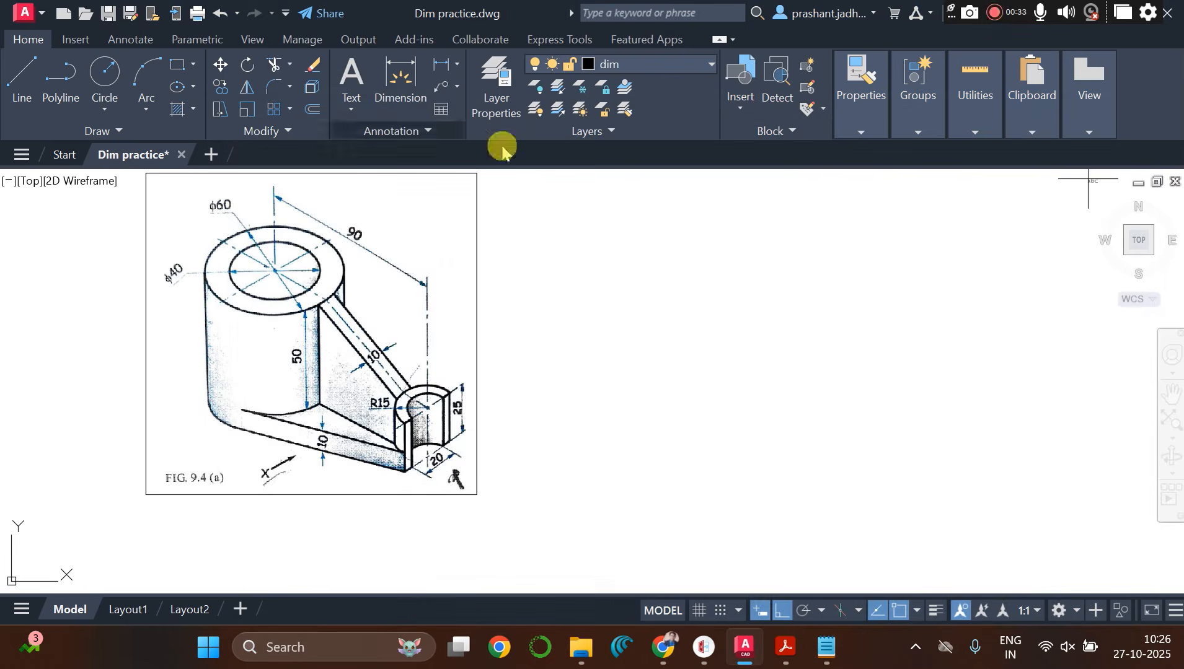
pyautogui.click(540, 239)
pyautogui.click(824, 313)
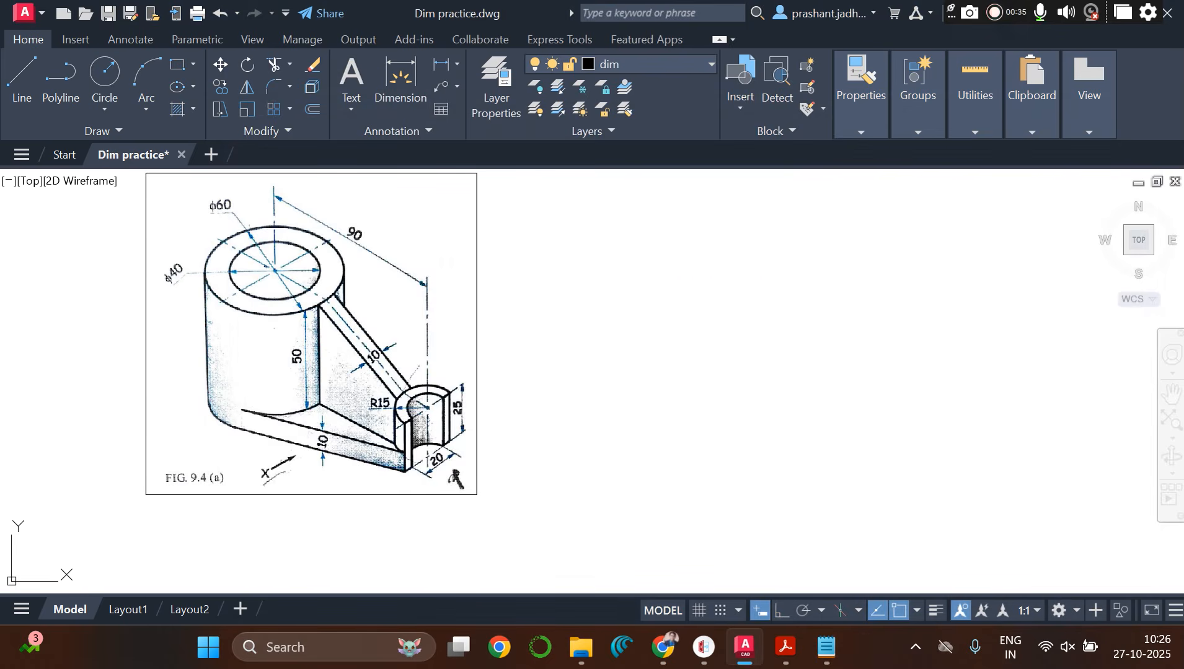
pyautogui.hotkey('ctrl', 'v')
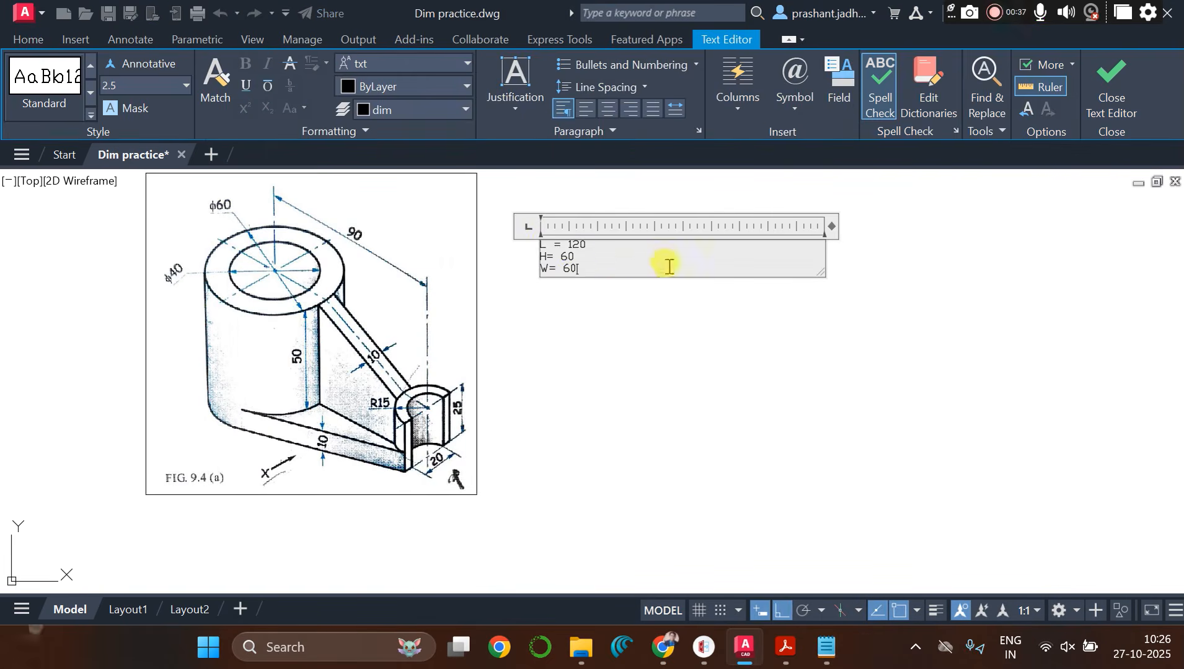
pyautogui.moveTo(616, 269); pyautogui.dragTo(537, 233)
pyautogui.click(148, 90)
pyautogui.write('10')
pyautogui.press('Return')
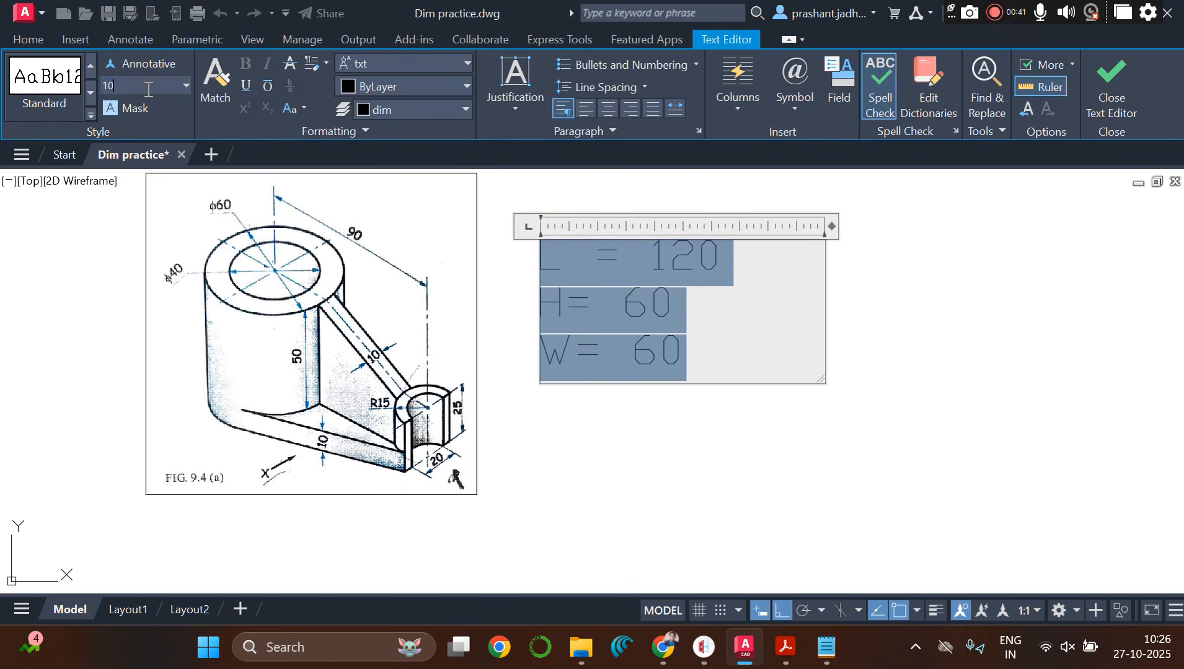
pyautogui.click(685, 449)
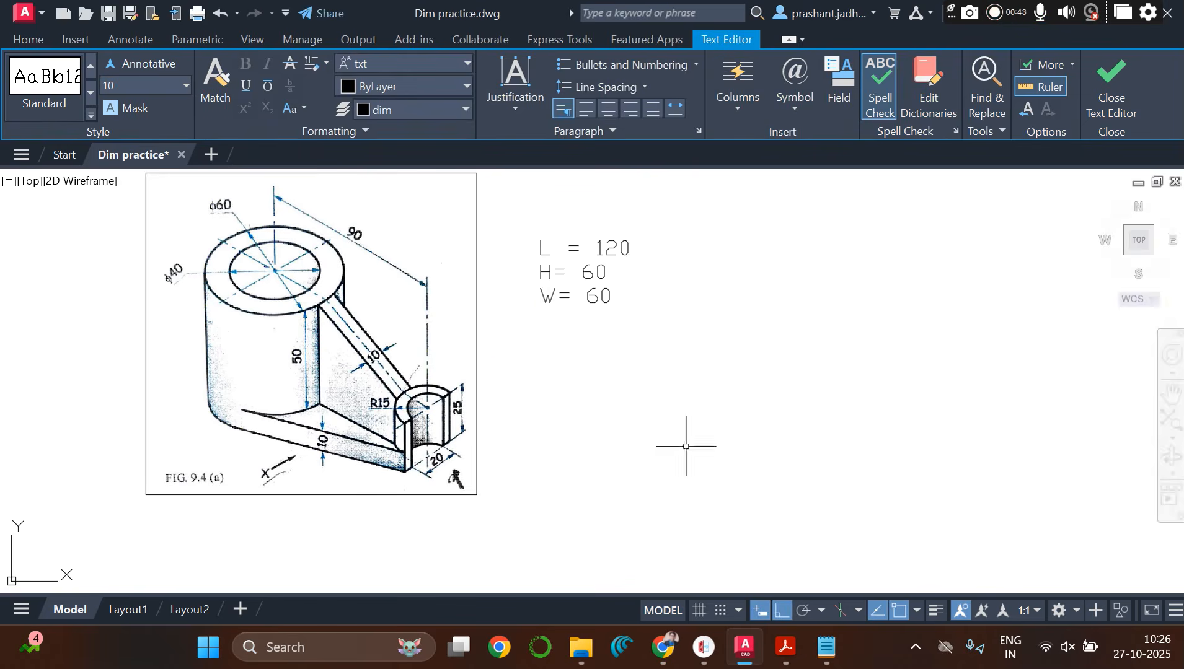
# Step: Move the L, H, W text horizontally to the empty area on the left side of the reference picture
pyautogui.click(558, 239)
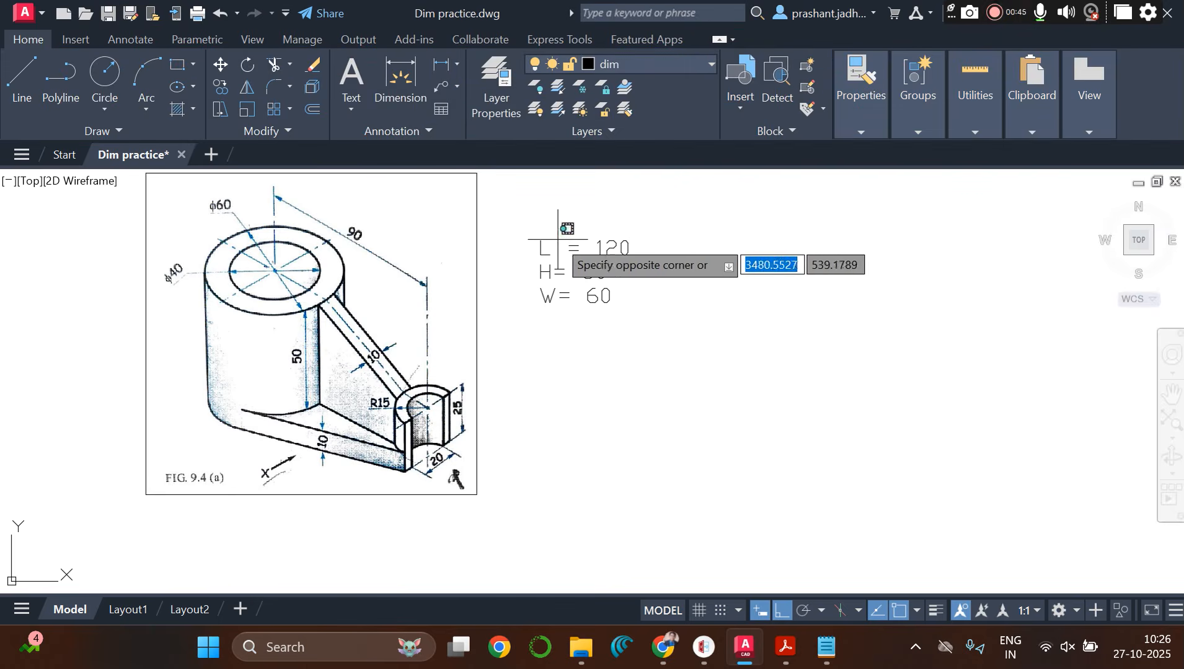
pyautogui.click(541, 255)
pyautogui.click(540, 240)
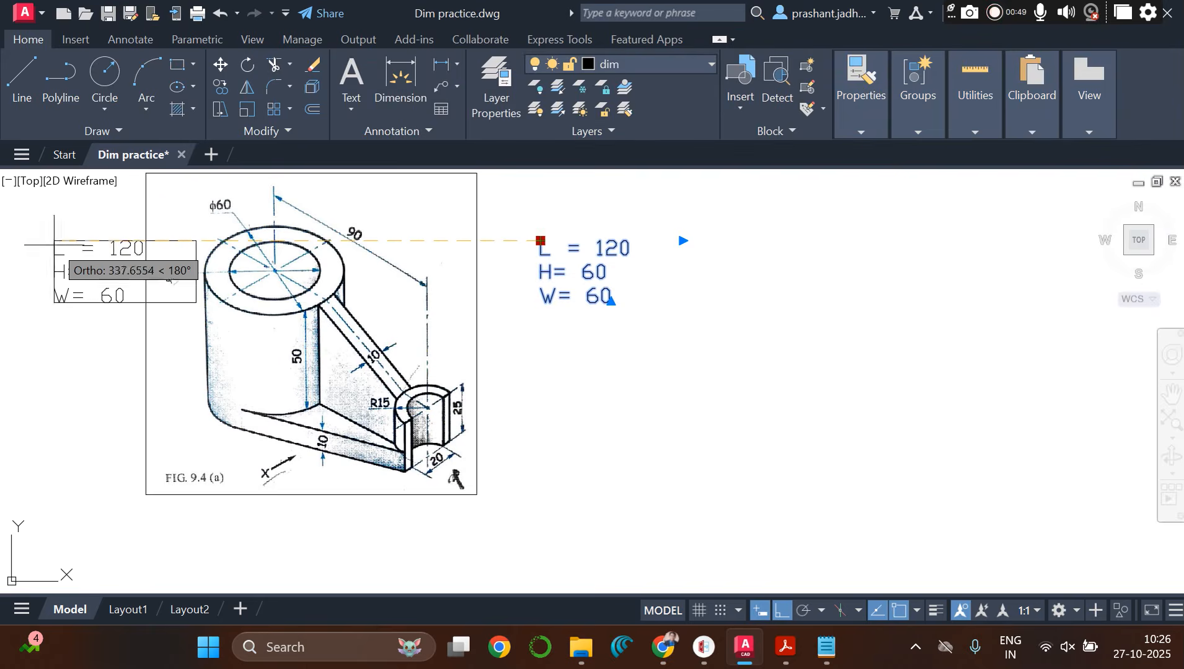
pyautogui.click(3, 240)
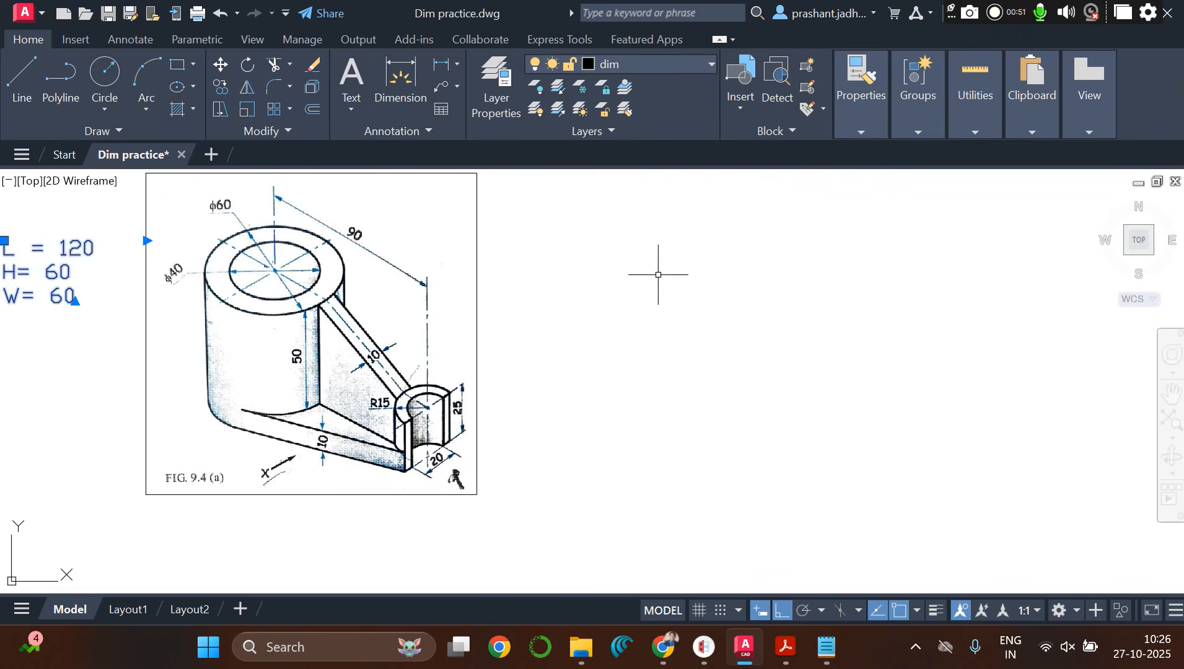
pyautogui.press('Escape')
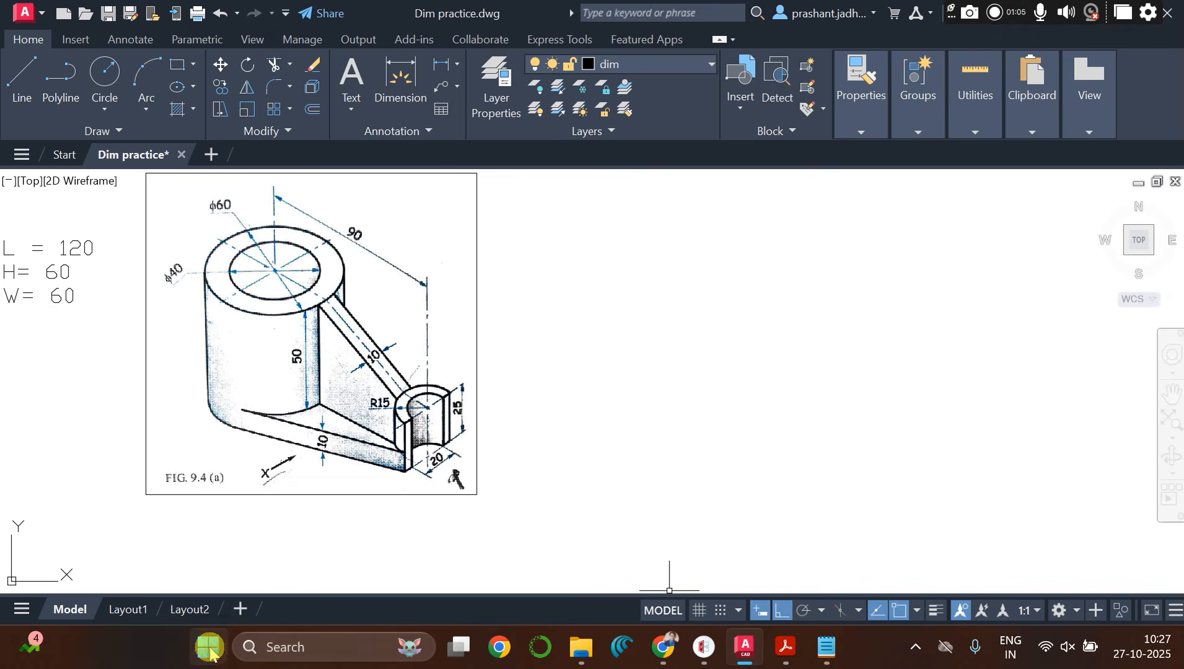
# Step: Switch to Paint and resize the blank canvas to 808 × 541 px
pyautogui.click(256, 645)
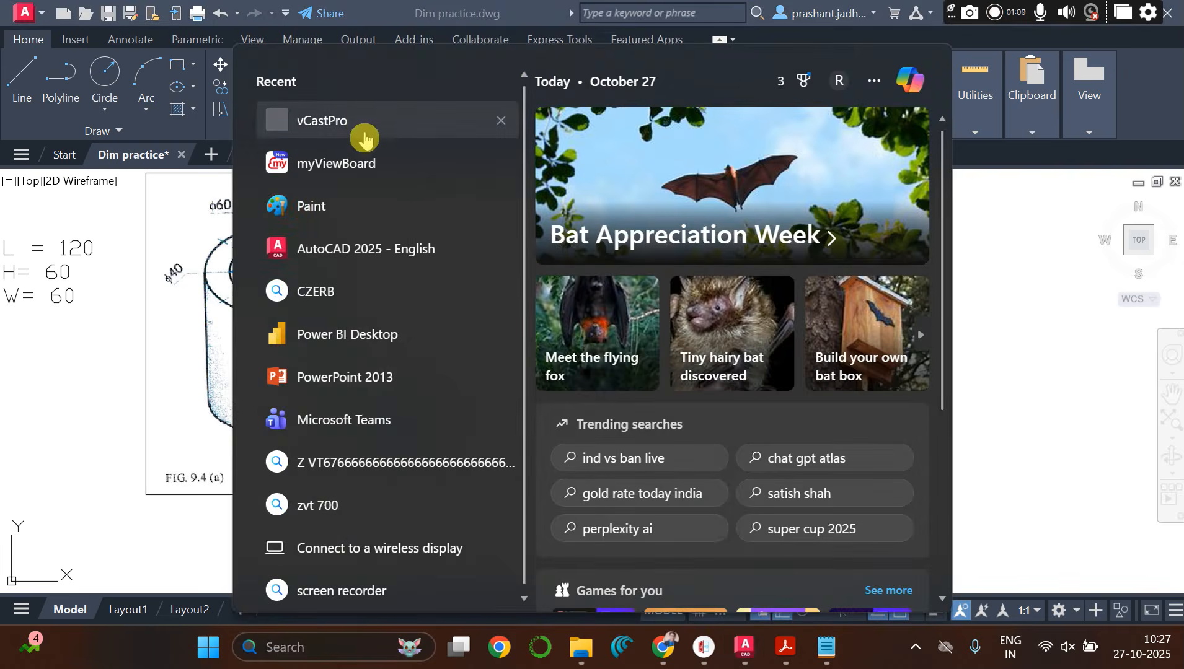
pyautogui.click(319, 207)
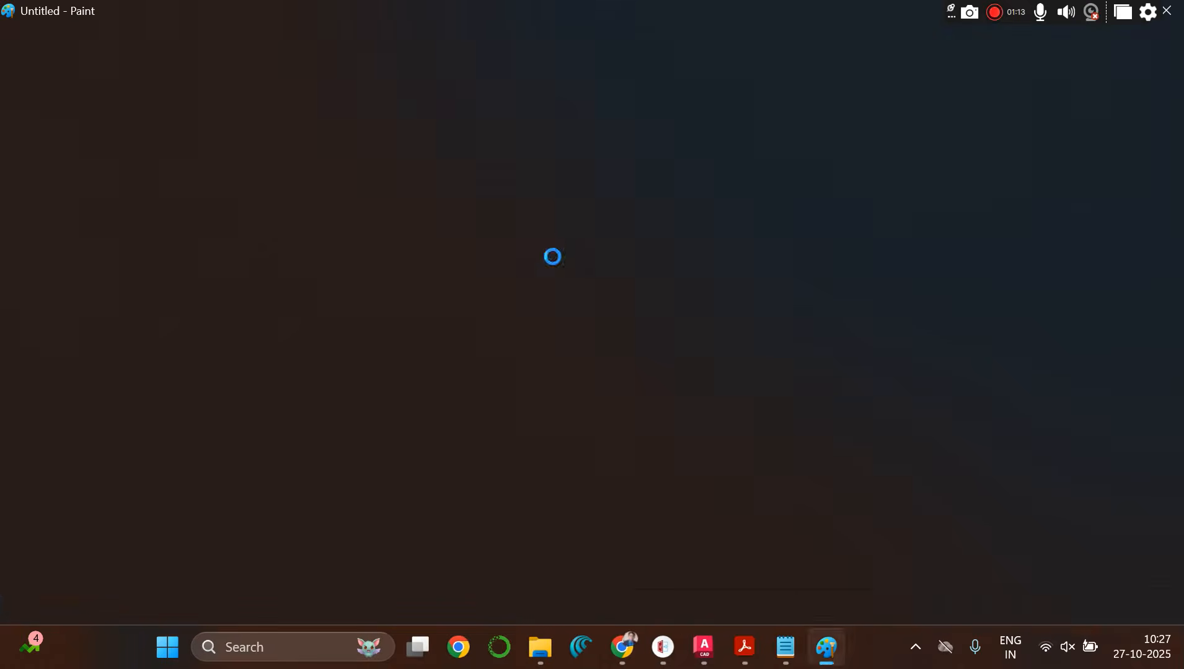
pyautogui.moveTo(767, 522); pyautogui.dragTo(922, 563)
# Step: Pencil the letters FV in black in the upper right part of the canvas and draw a rectangle around them
pyautogui.click(244, 83)
pyautogui.moveTo(625, 262)
pyautogui.mouseDown()
pyautogui.moveTo(592, 266)
pyautogui.moveTo(594, 295)
pyautogui.moveTo(644, 287)
pyautogui.moveTo(655, 267)
pyautogui.mouseUp()
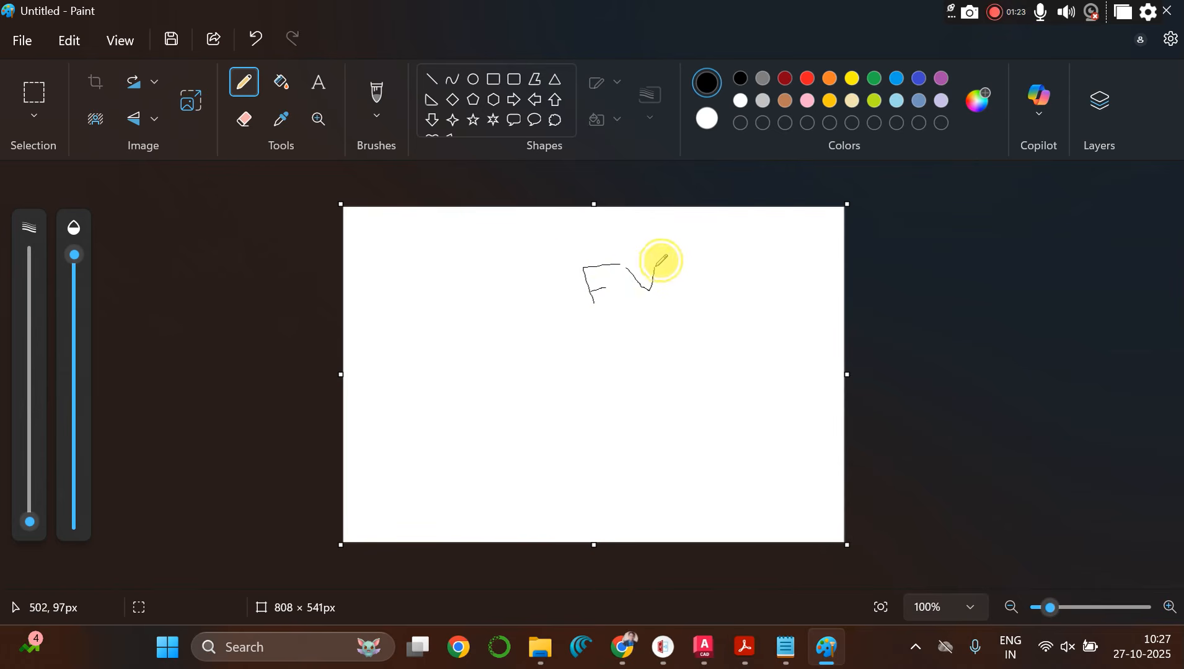
pyautogui.moveTo(569, 239)
pyautogui.mouseDown()
pyautogui.moveTo(566, 315)
pyautogui.moveTo(610, 319)
pyautogui.moveTo(681, 297)
pyautogui.moveTo(682, 237)
pyautogui.moveTo(569, 236)
pyautogui.mouseUp()
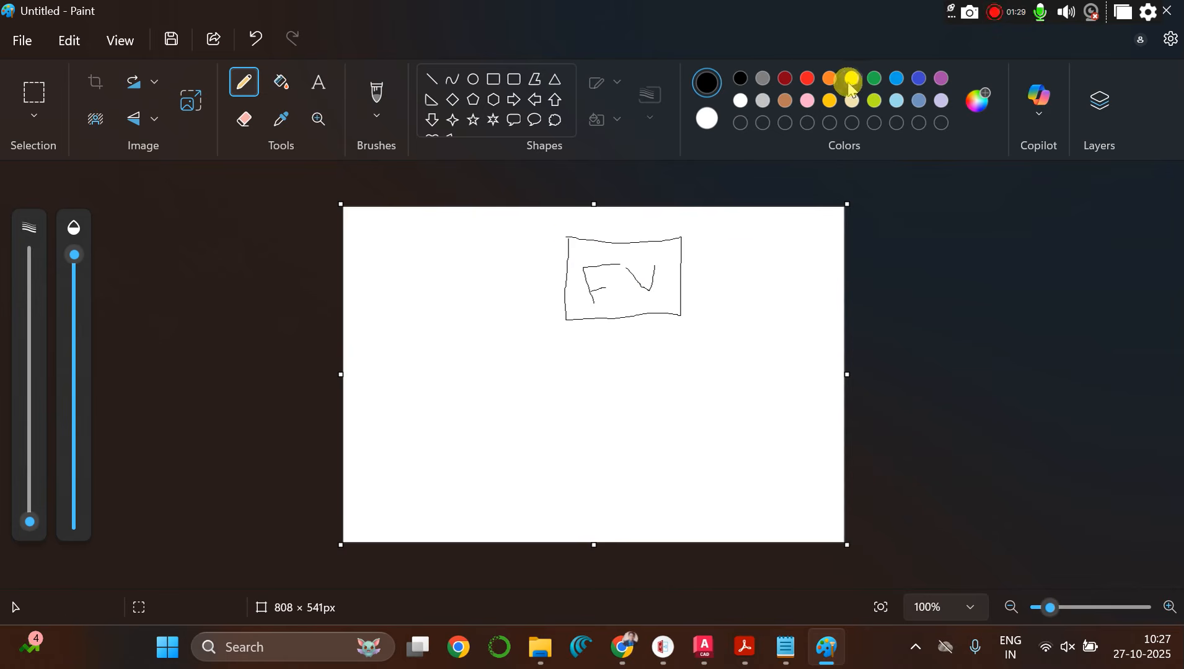
# Step: Draw a red vertical line on the left side of the FV box and a red horizontal line below it, crossing each other
pyautogui.click(808, 79)
pyautogui.moveTo(542, 230); pyautogui.dragTo(544, 441)
pyautogui.moveTo(416, 341); pyautogui.dragTo(737, 337)
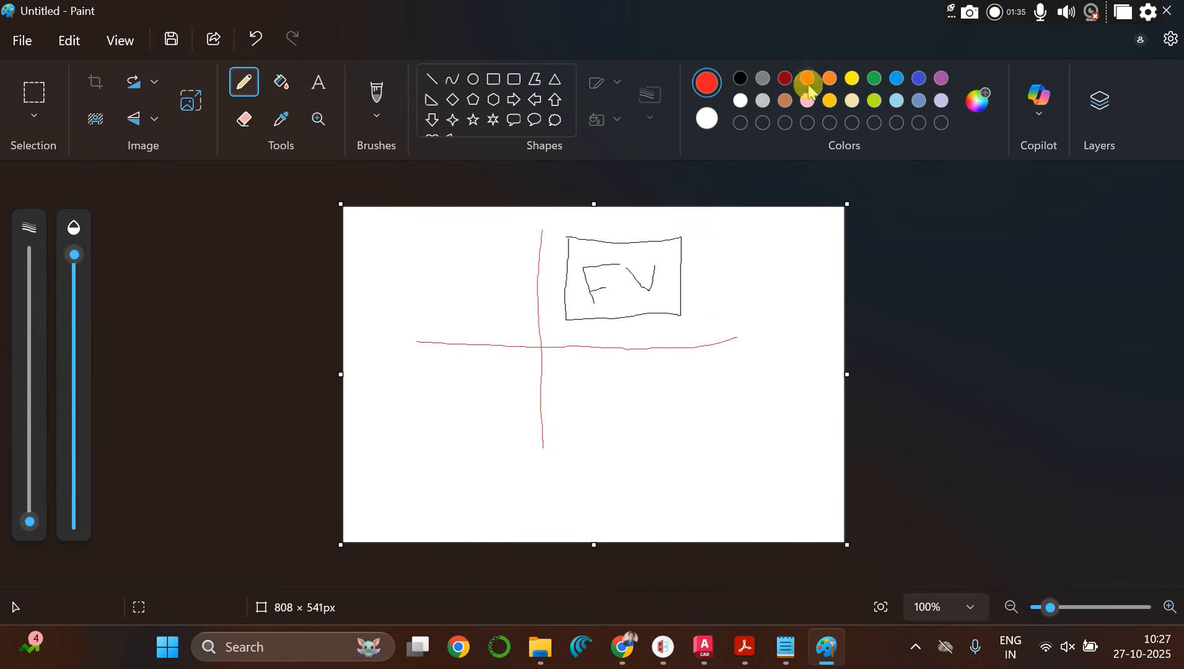
# Step: Write the spacing value 10 in indigo between the FV box and each of the two red lines
pyautogui.click(834, 84)
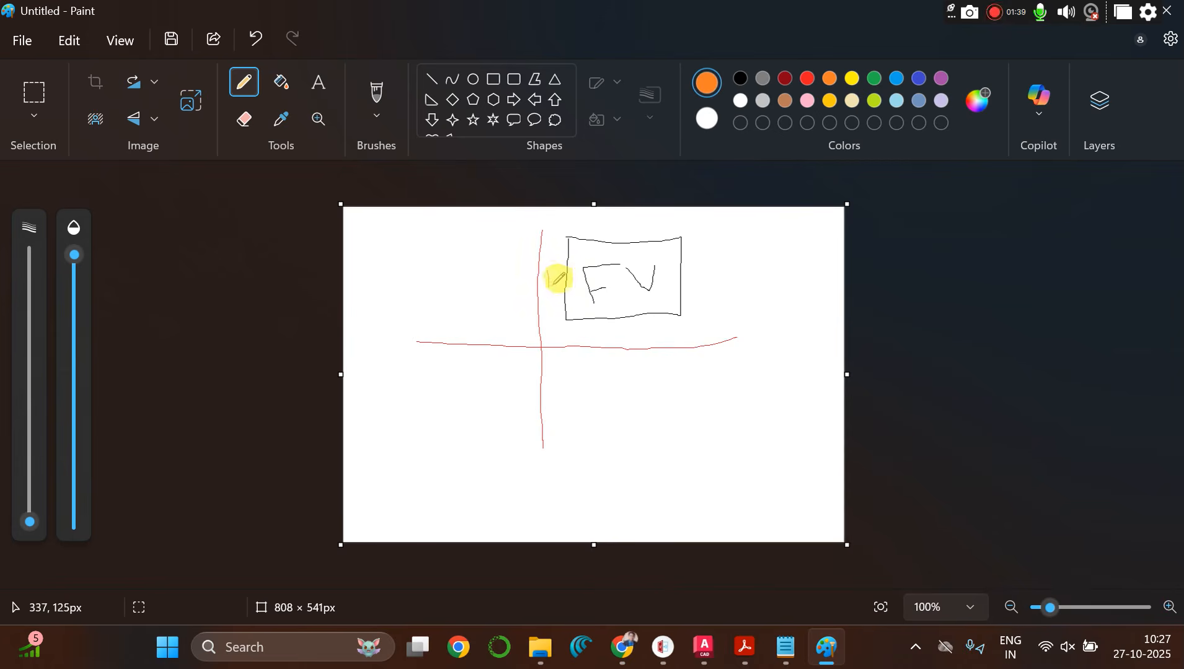
pyautogui.hotkey('ctrl', 'z')
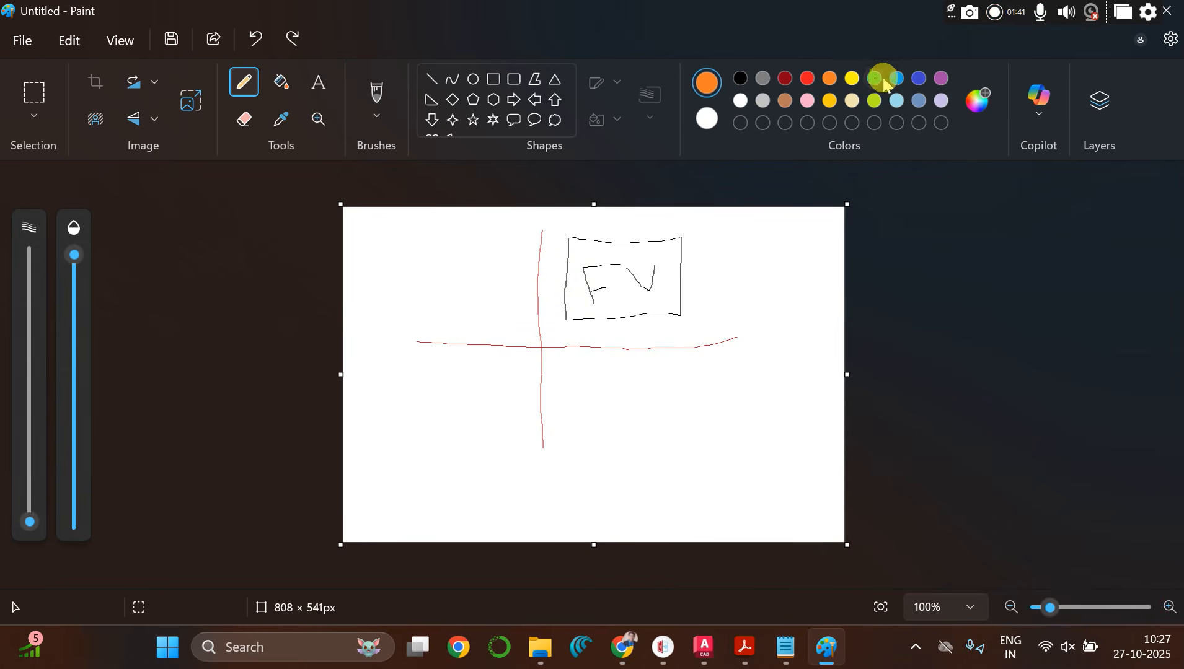
pyautogui.click(919, 79)
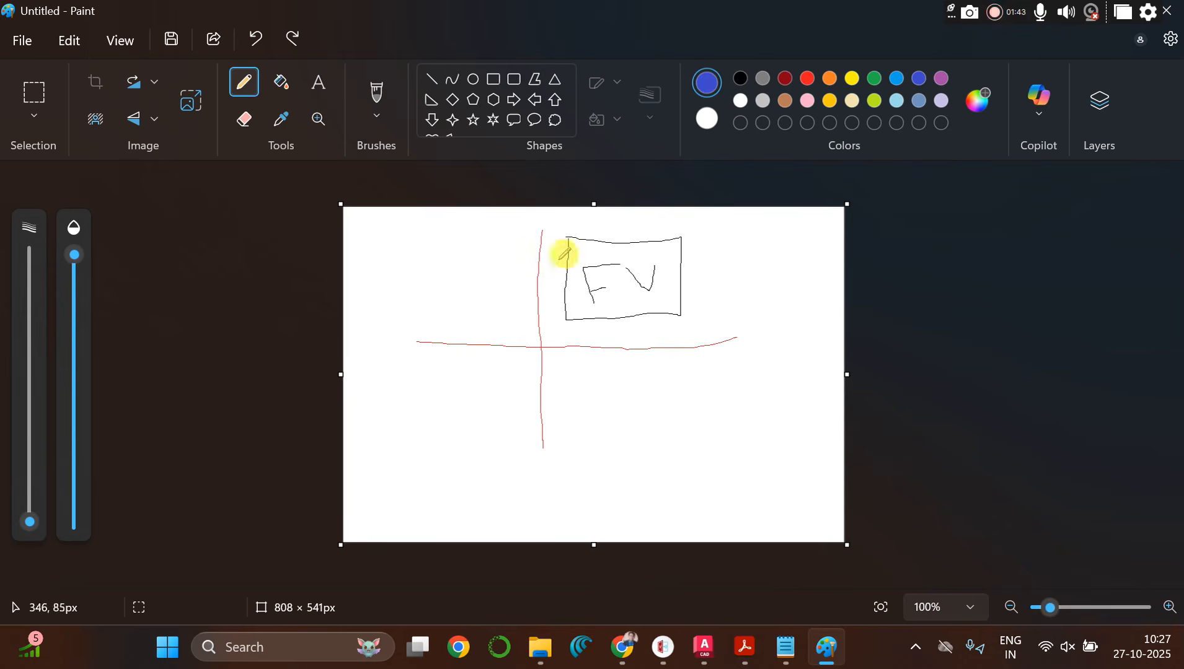
pyautogui.moveTo(547, 262); pyautogui.dragTo(547, 291)
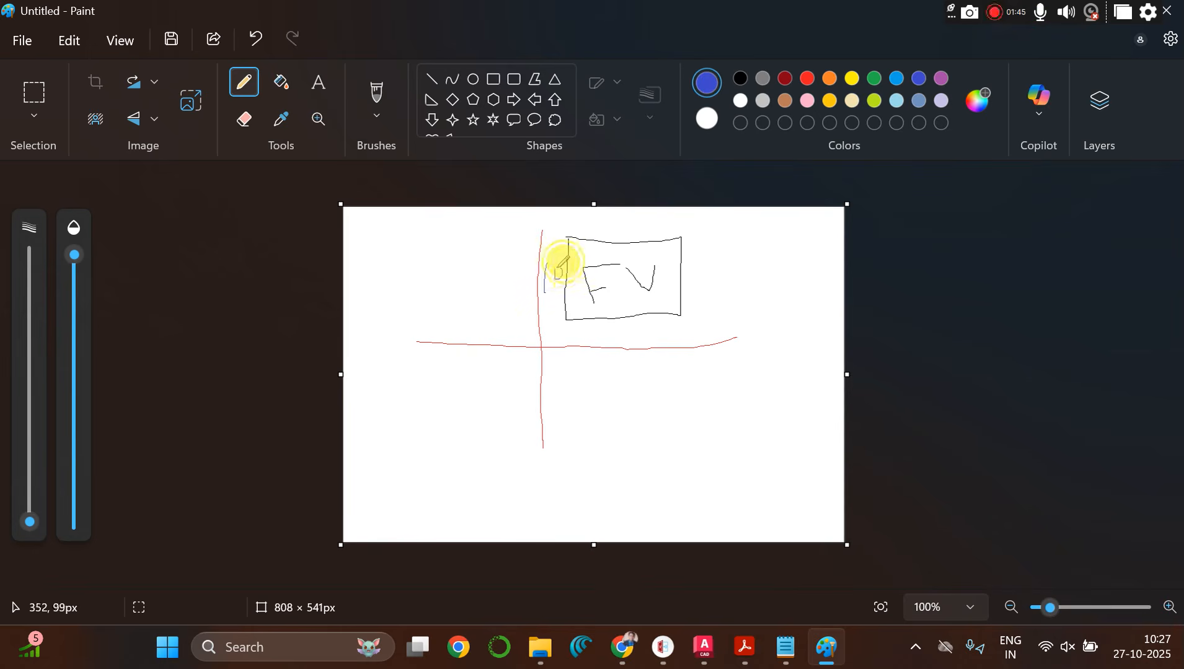
pyautogui.moveTo(599, 327)
pyautogui.mouseDown()
pyautogui.moveTo(623, 328)
pyautogui.moveTo(627, 348)
pyautogui.moveTo(623, 329)
pyautogui.mouseUp()
# Step: Draw a black box labelled RHSV in the upper left quadrant and write its spacing value 10 in turquoise beside and below it
pyautogui.click(741, 78)
pyautogui.click(414, 238)
pyautogui.moveTo(429, 233)
pyautogui.mouseDown()
pyautogui.moveTo(425, 303)
pyautogui.moveTo(454, 310)
pyautogui.moveTo(496, 307)
pyautogui.moveTo(518, 254)
pyautogui.moveTo(492, 228)
pyautogui.moveTo(427, 234)
pyautogui.moveTo(445, 252)
pyautogui.moveTo(429, 268)
pyautogui.moveTo(454, 256)
pyautogui.moveTo(464, 275)
pyautogui.moveTo(490, 267)
pyautogui.moveTo(496, 246)
pyautogui.mouseUp()
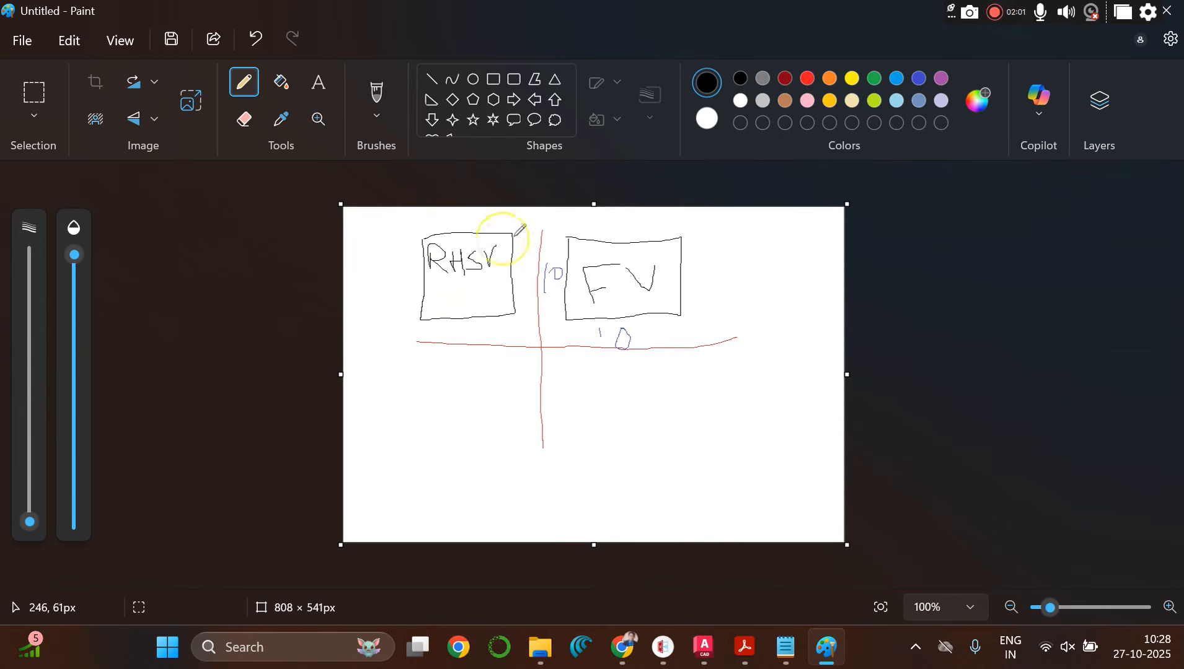
pyautogui.click(898, 79)
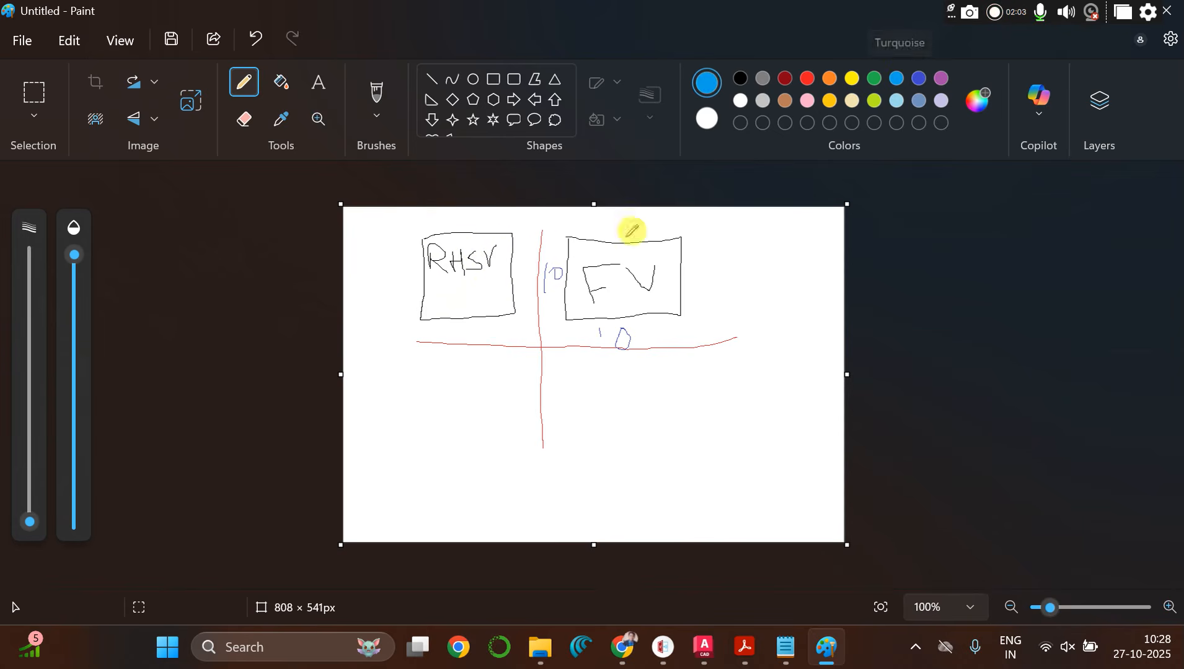
pyautogui.moveTo(521, 263); pyautogui.dragTo(522, 277)
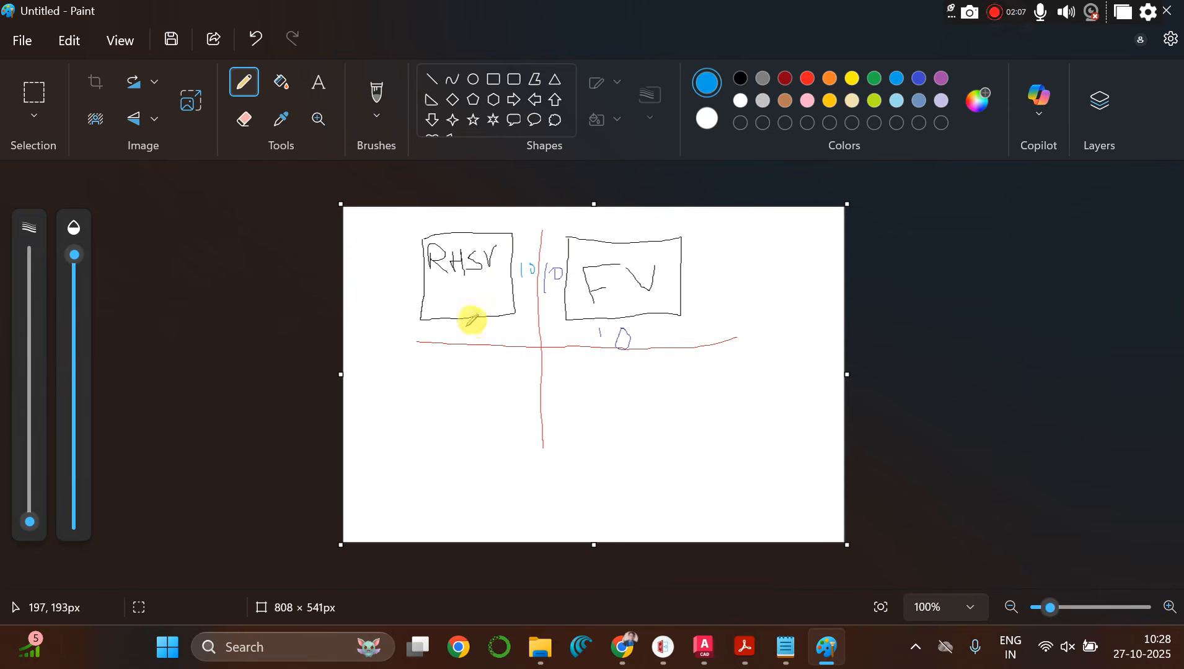
pyautogui.moveTo(466, 329); pyautogui.dragTo(466, 339)
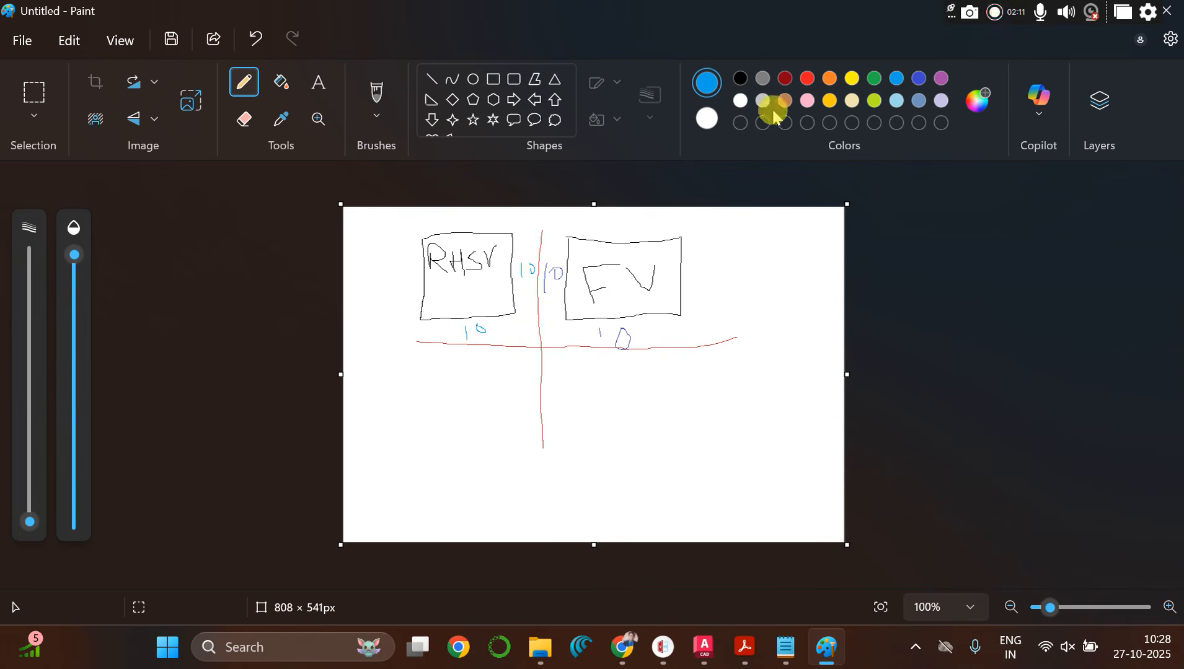
# Step: Draw a black box labelled TV below the FV box and write its spacing value 10 in indigo above and beside it
pyautogui.click(741, 79)
pyautogui.moveTo(578, 379)
pyautogui.mouseDown()
pyautogui.moveTo(578, 437)
pyautogui.moveTo(627, 445)
pyautogui.moveTo(693, 380)
pyautogui.moveTo(683, 355)
pyautogui.moveTo(579, 377)
pyautogui.moveTo(603, 391)
pyautogui.moveTo(632, 388)
pyautogui.moveTo(604, 424)
pyautogui.moveTo(644, 401)
pyautogui.mouseUp()
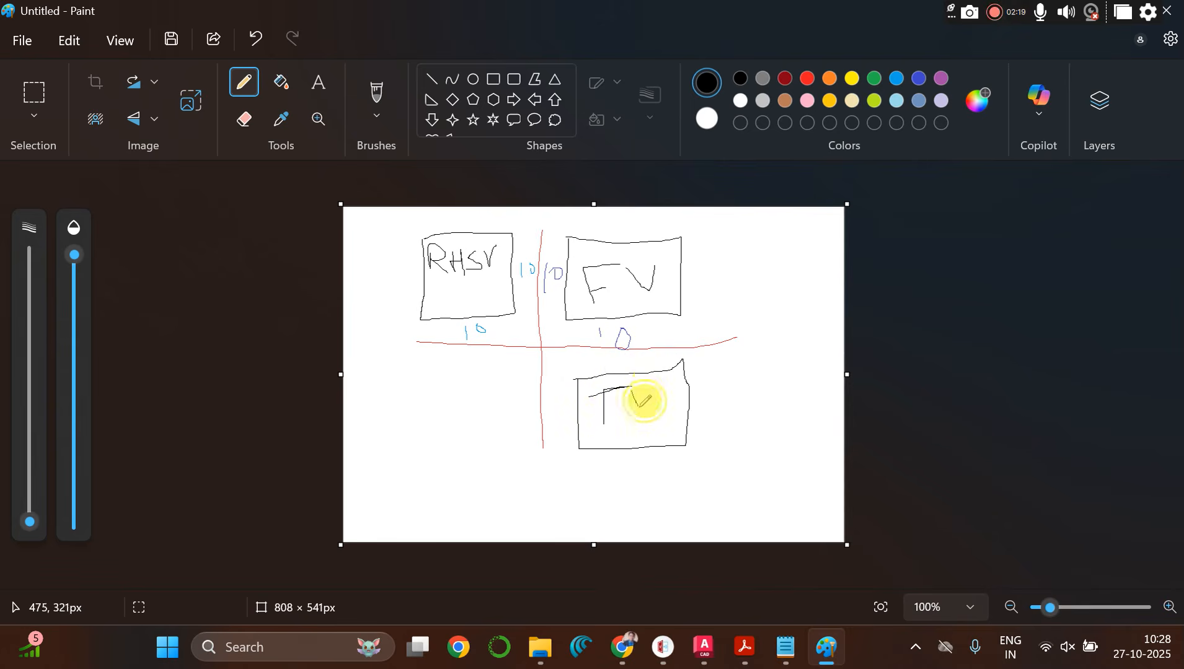
pyautogui.click(919, 78)
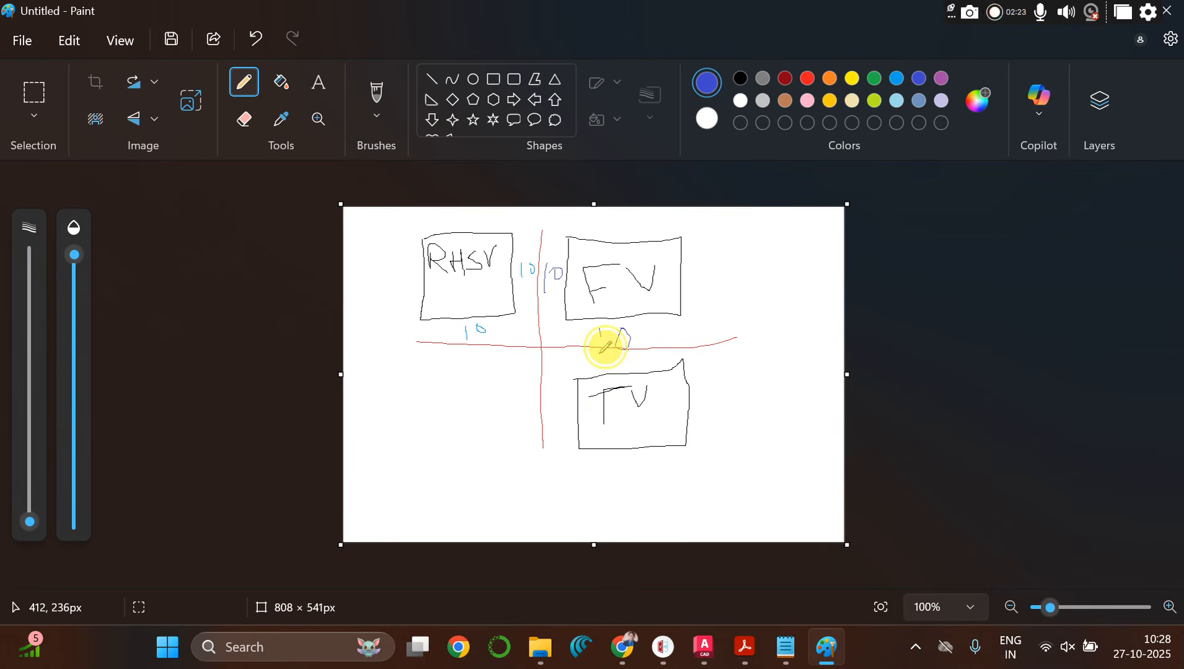
pyautogui.moveTo(599, 368); pyautogui.dragTo(617, 358)
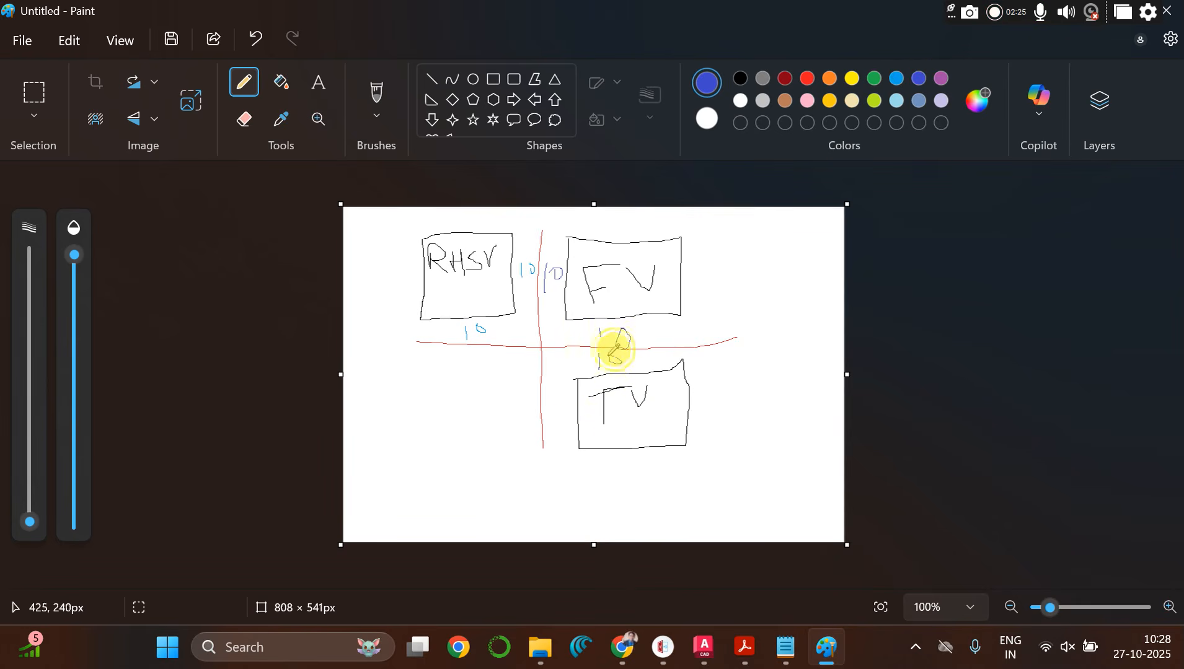
pyautogui.moveTo(556, 409); pyautogui.dragTo(556, 392)
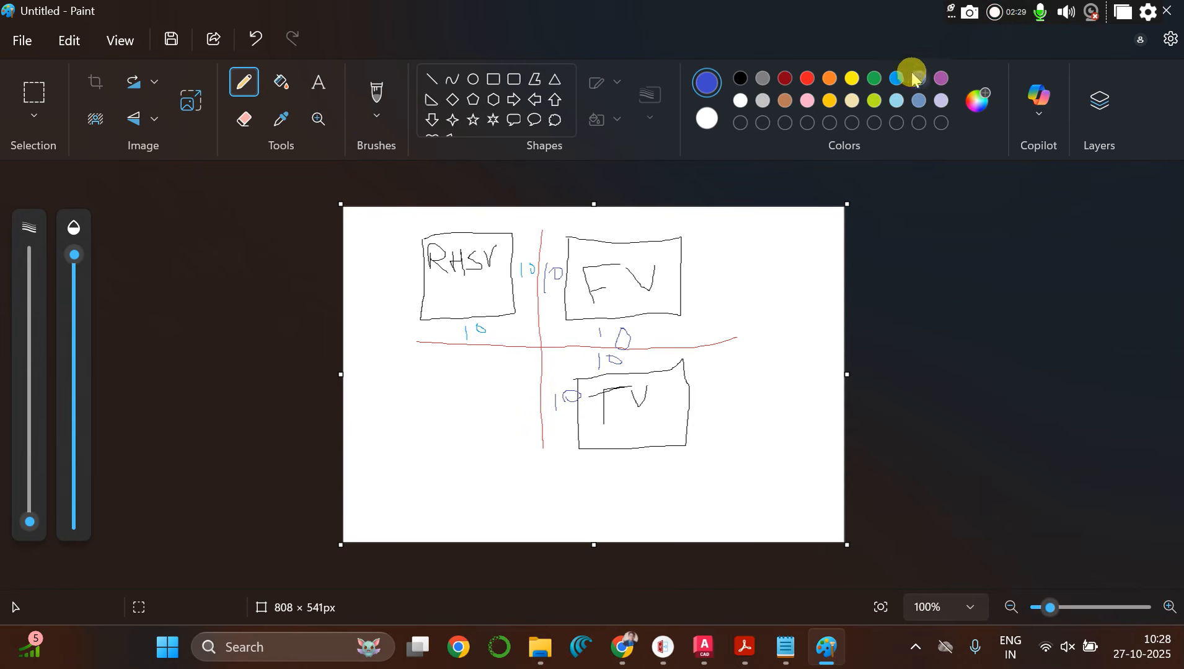
# Step: Draw a purple rectangular outline enclosing the RHSV, FV and TV views
pyautogui.click(941, 79)
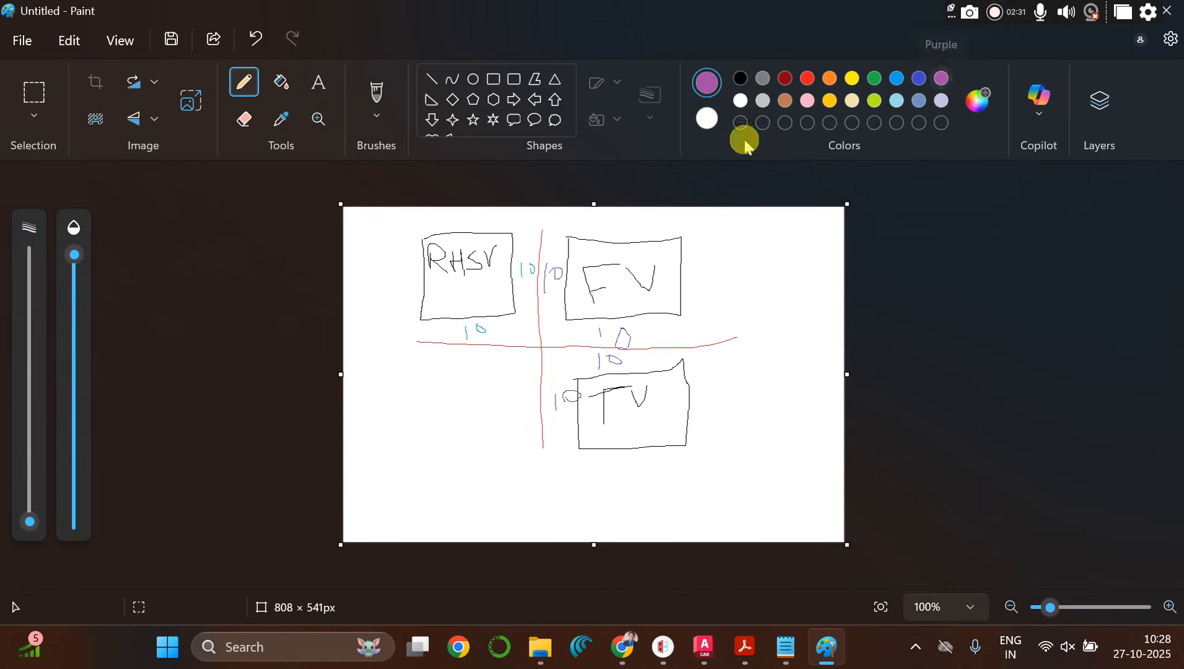
pyautogui.moveTo(421, 235)
pyautogui.mouseDown()
pyautogui.moveTo(436, 455)
pyautogui.moveTo(687, 425)
pyautogui.moveTo(684, 224)
pyautogui.moveTo(433, 231)
pyautogui.mouseUp()
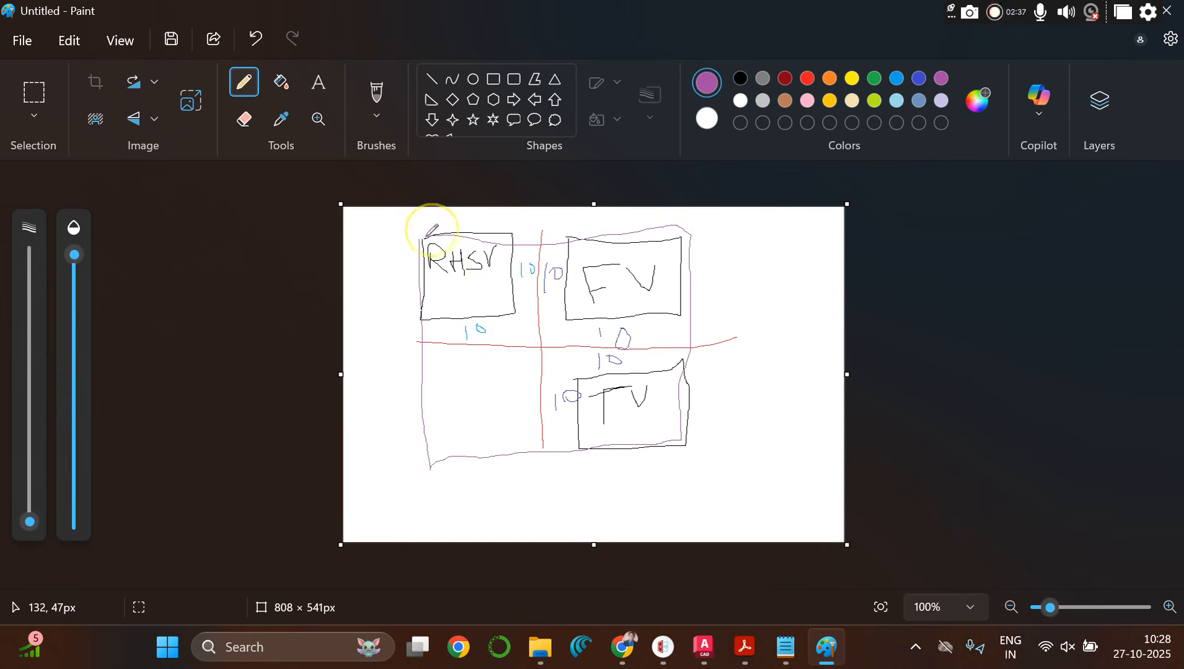
# Step: Label the views in black with L above and H beside the FV box, and W beside and L below the TV box
pyautogui.click(739, 78)
pyautogui.moveTo(604, 210); pyautogui.dragTo(637, 221)
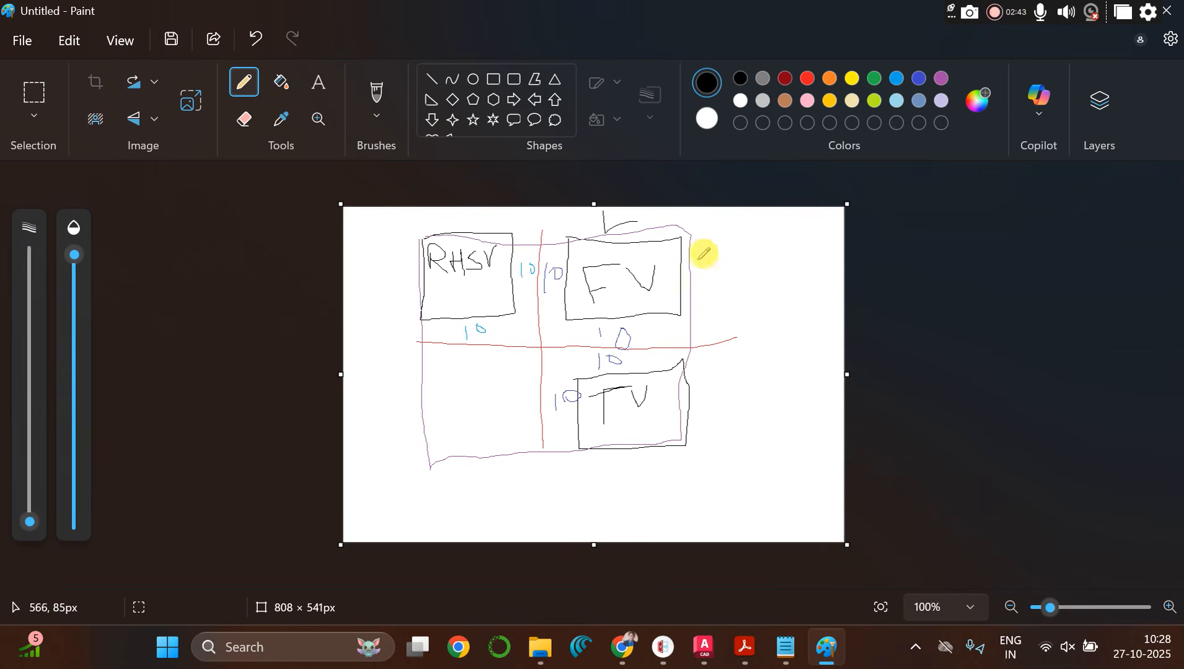
pyautogui.moveTo(702, 272)
pyautogui.mouseDown()
pyautogui.moveTo(710, 256)
pyautogui.moveTo(717, 291)
pyautogui.mouseUp()
pyautogui.moveTo(695, 385)
pyautogui.mouseDown()
pyautogui.moveTo(702, 413)
pyautogui.moveTo(720, 385)
pyautogui.mouseUp()
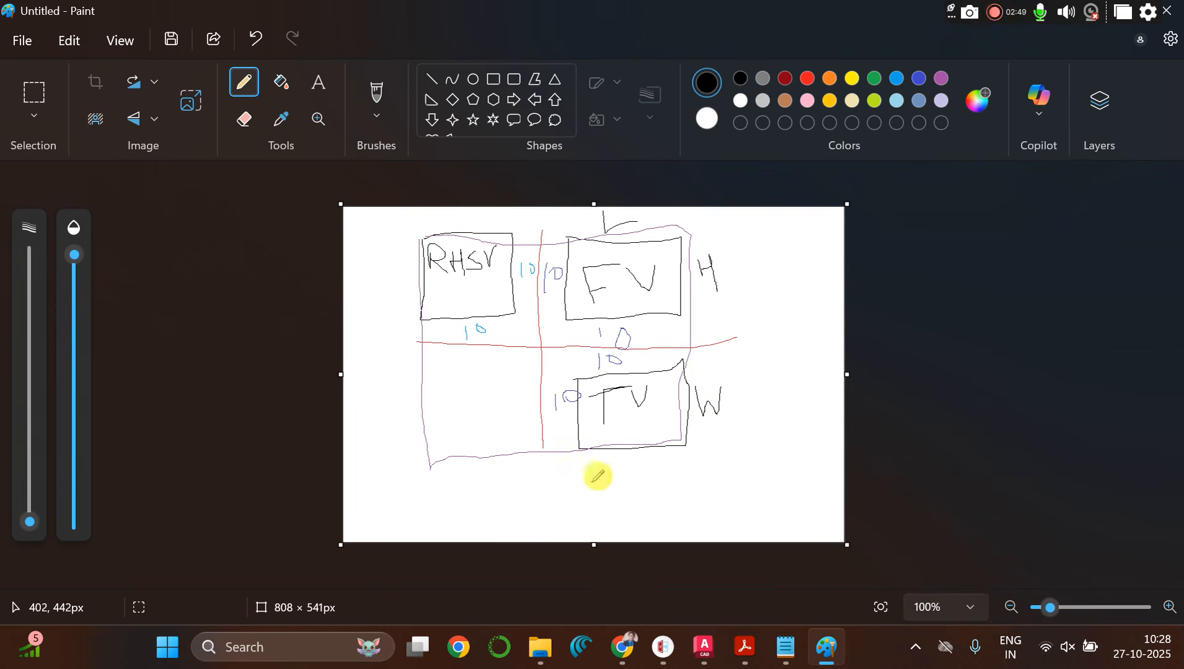
pyautogui.moveTo(621, 461); pyautogui.dragTo(657, 474)
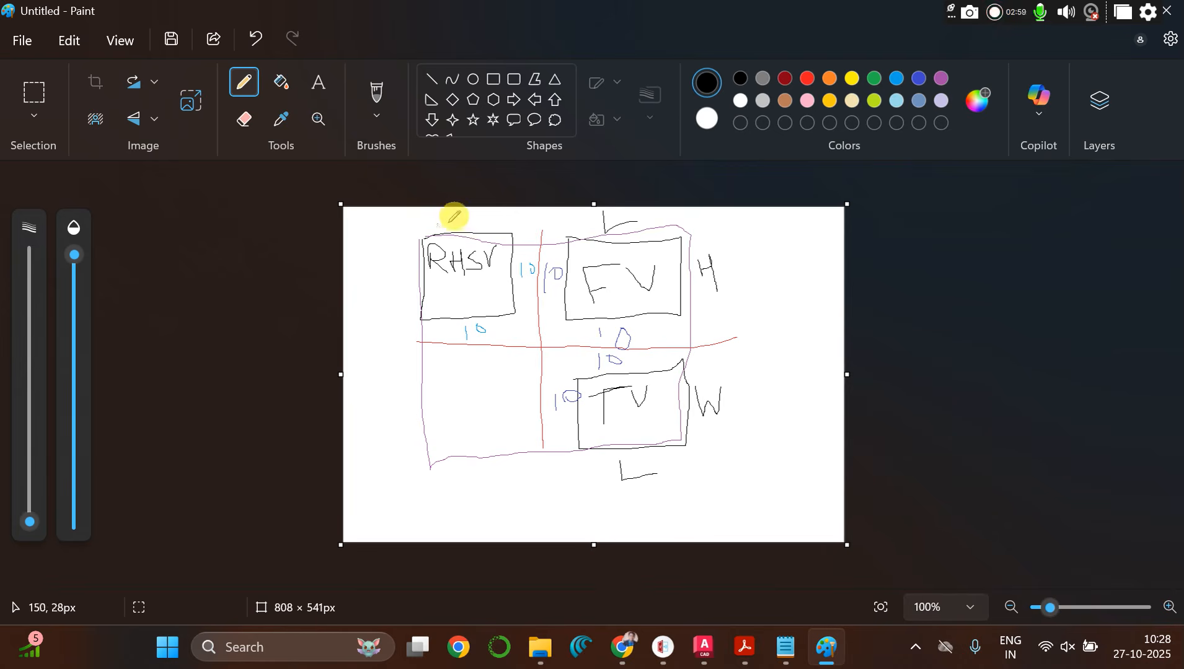
# Step: Label the RHSV box in black with W above and H beside it, and note L=120, H=60 and W=60 beside the layout
pyautogui.moveTo(452, 216)
pyautogui.mouseDown()
pyautogui.moveTo(476, 230)
pyautogui.moveTo(478, 214)
pyautogui.mouseUp()
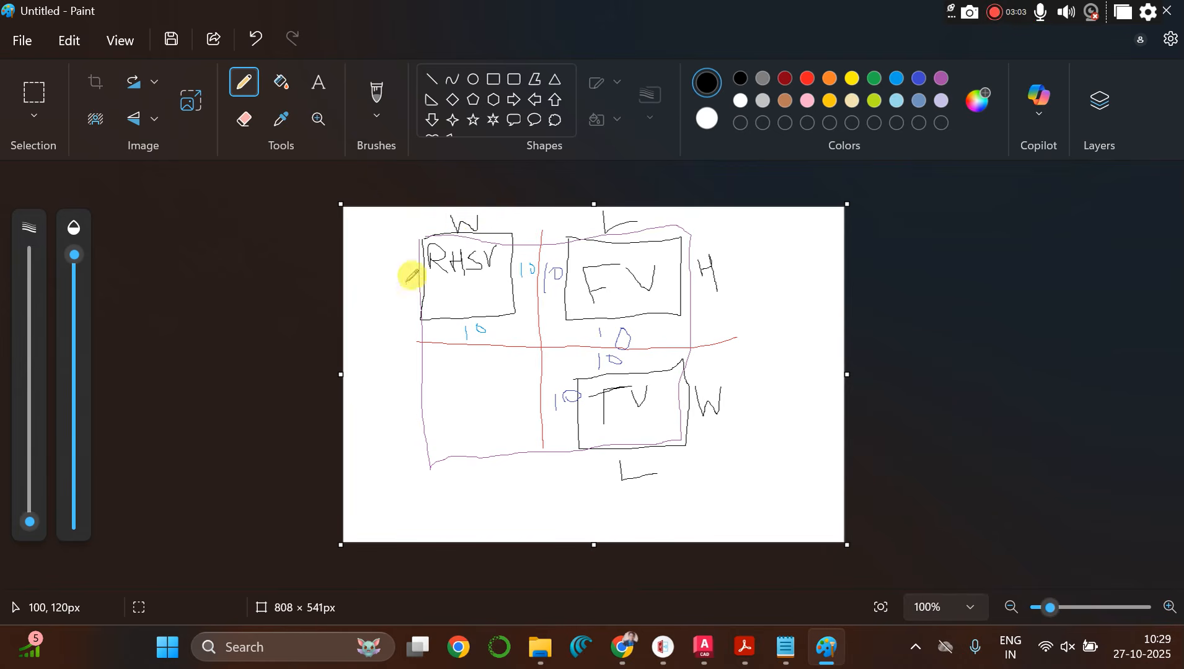
pyautogui.moveTo(388, 259); pyautogui.dragTo(413, 303)
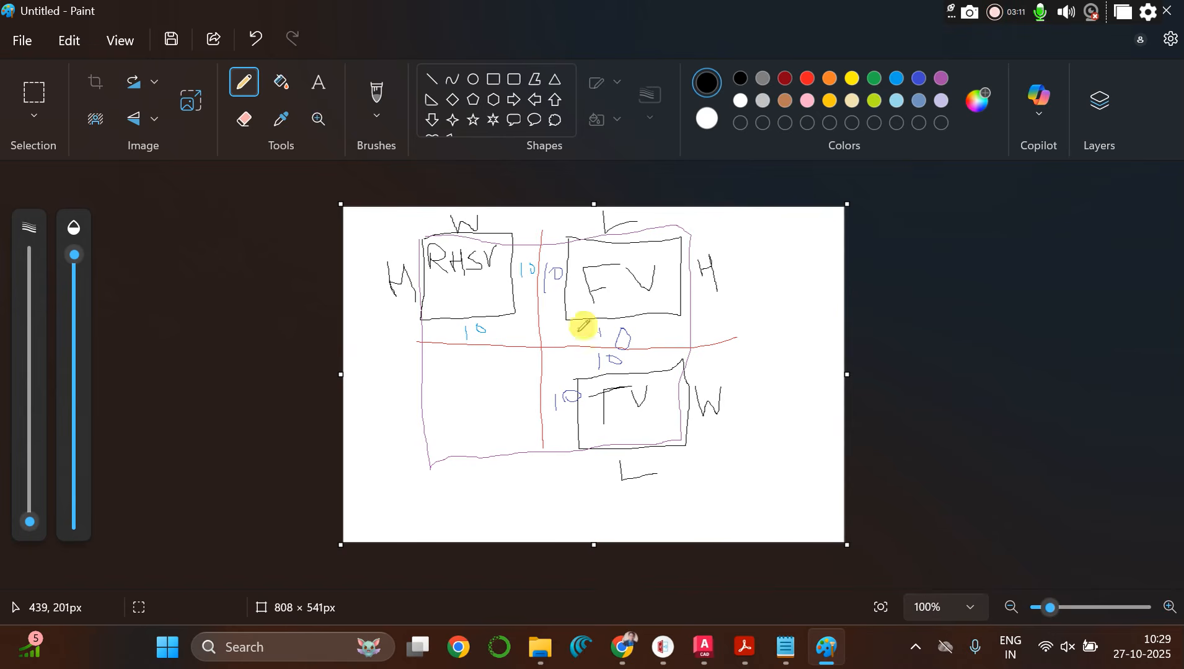
pyautogui.moveTo(741, 237)
pyautogui.mouseDown()
pyautogui.moveTo(750, 257)
pyautogui.moveTo(779, 247)
pyautogui.moveTo(794, 262)
pyautogui.moveTo(816, 261)
pyautogui.moveTo(820, 242)
pyautogui.mouseUp()
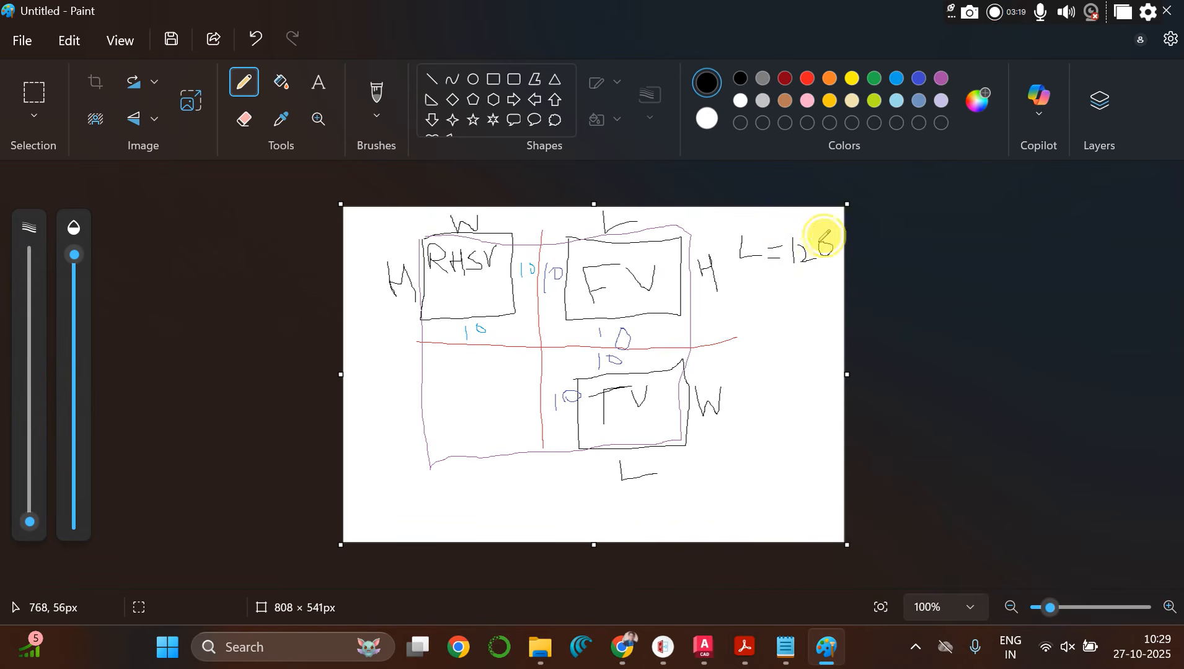
pyautogui.moveTo(749, 281)
pyautogui.mouseDown()
pyautogui.moveTo(753, 301)
pyautogui.moveTo(759, 284)
pyautogui.moveTo(766, 303)
pyautogui.mouseUp()
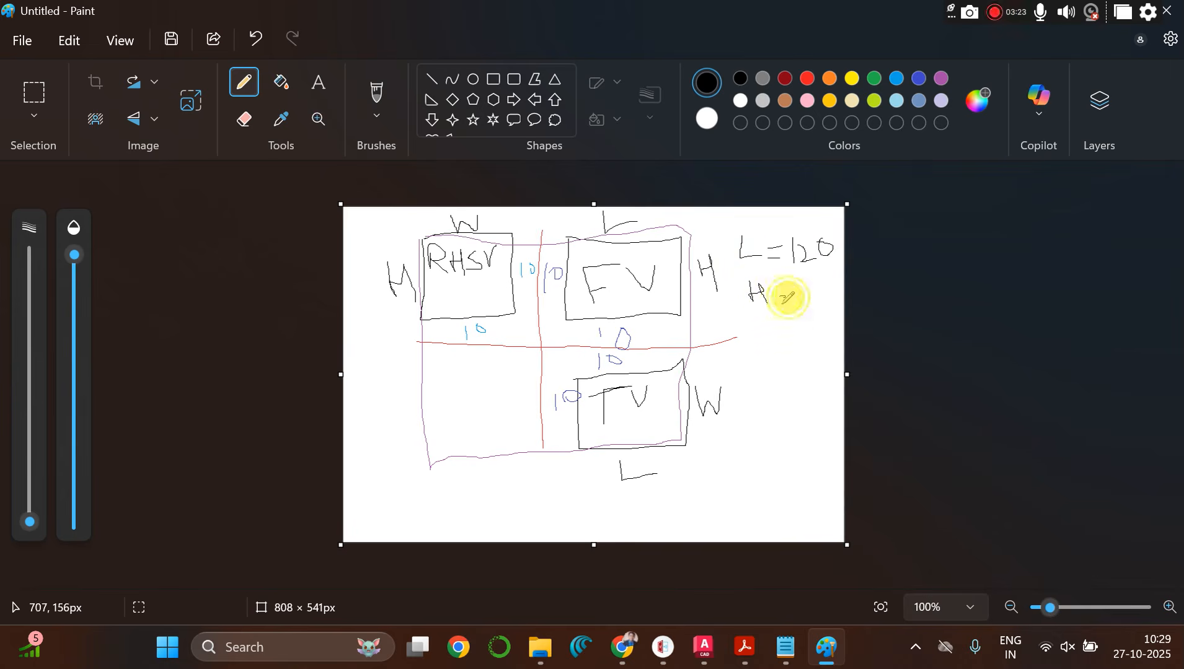
pyautogui.moveTo(817, 277)
pyautogui.mouseDown()
pyautogui.moveTo(808, 297)
pyautogui.moveTo(824, 276)
pyautogui.mouseUp()
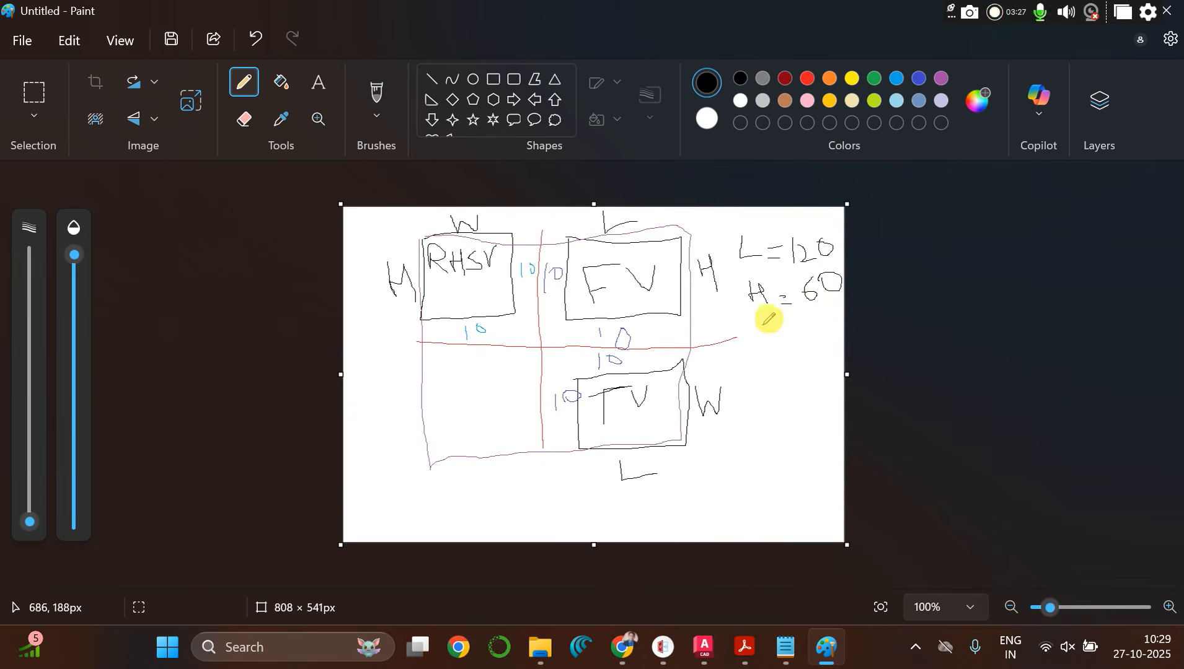
pyautogui.moveTo(761, 326); pyautogui.dragTo(782, 322)
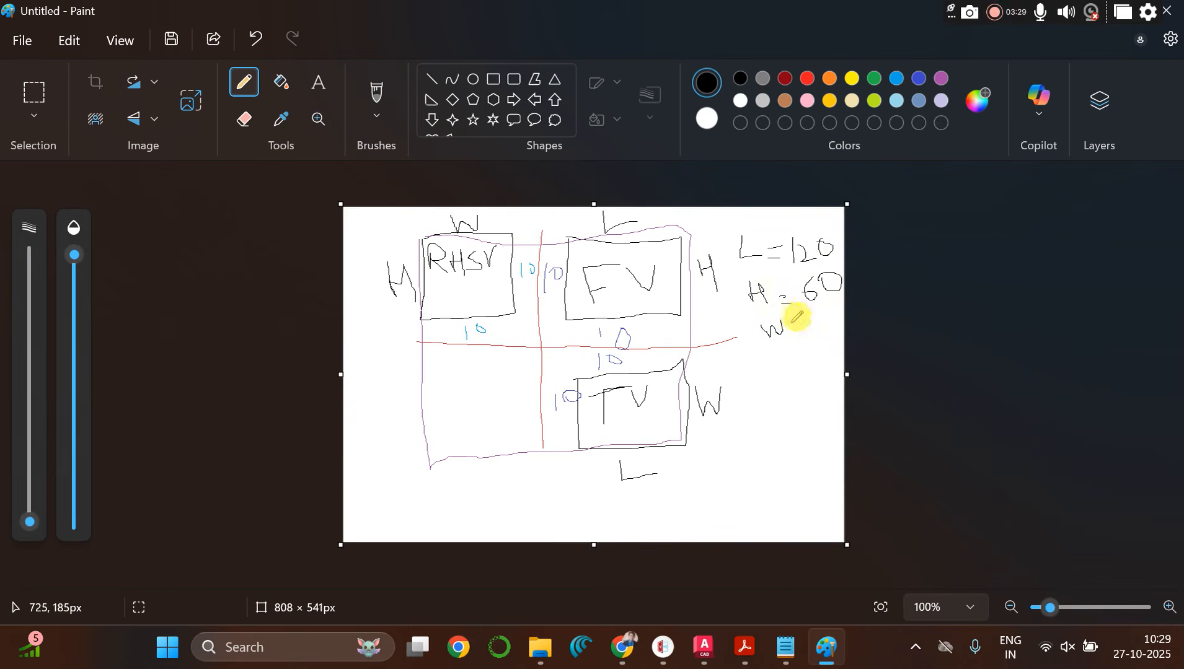
pyautogui.moveTo(789, 335)
pyautogui.mouseDown()
pyautogui.moveTo(811, 349)
pyautogui.moveTo(802, 336)
pyautogui.moveTo(827, 315)
pyautogui.moveTo(821, 328)
pyautogui.mouseUp()
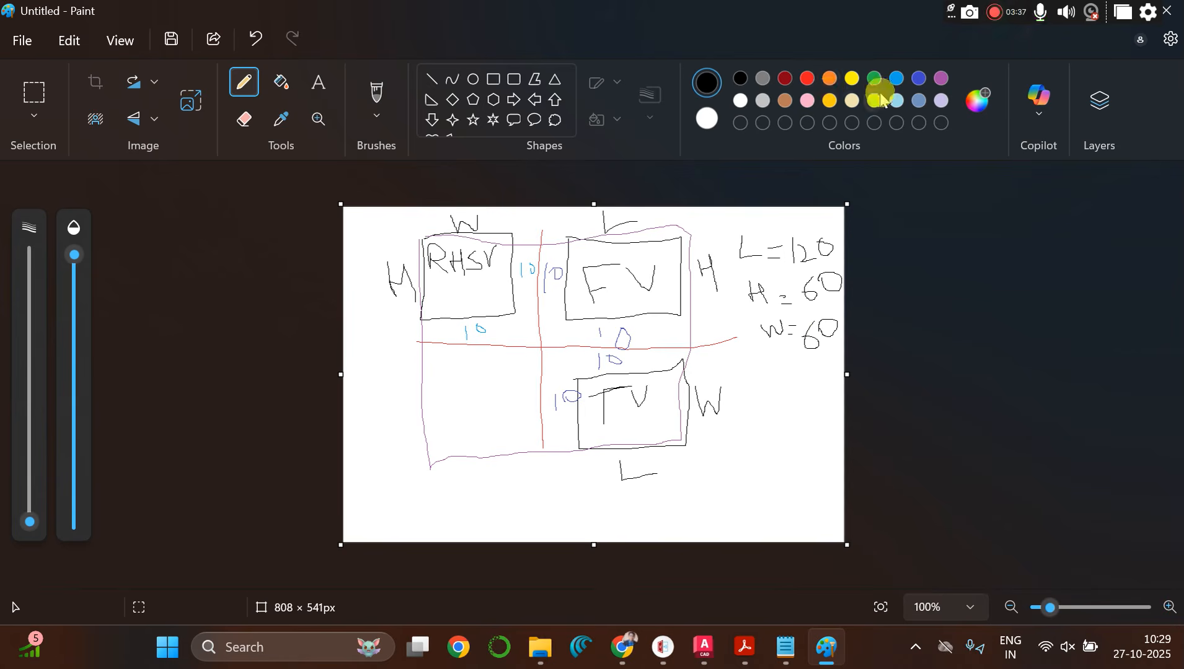
# Step: Sketch red overall dimension lines for the purple outline, marked 200 below it and 140 along its outer vertical side
pyautogui.click(808, 79)
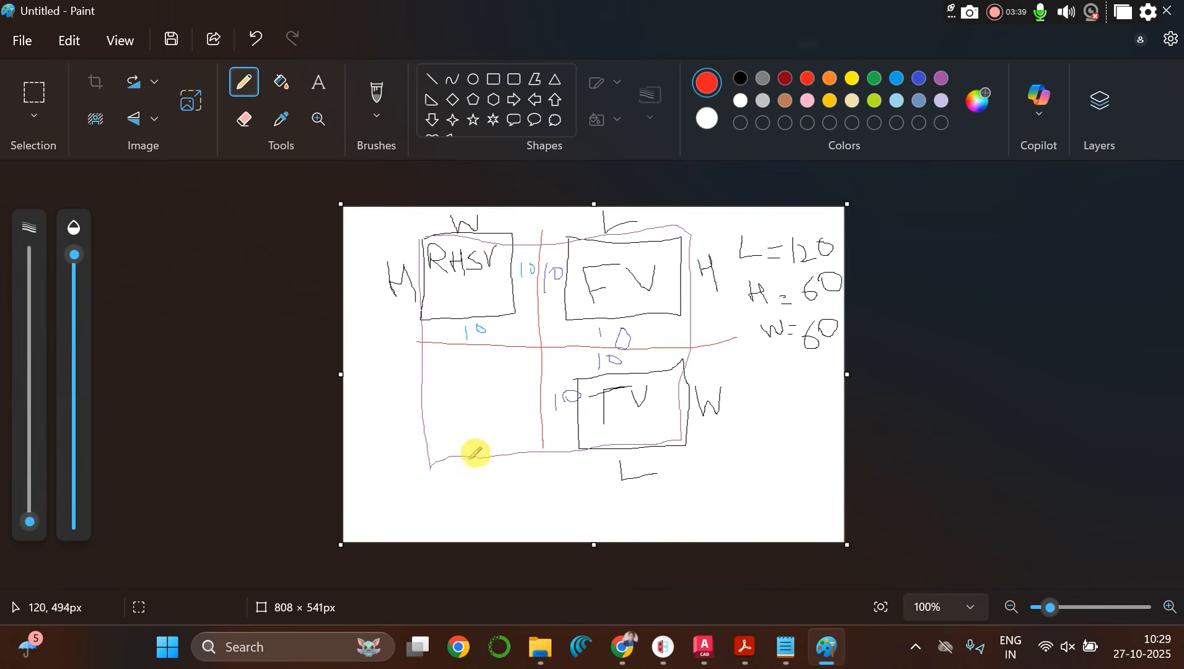
pyautogui.moveTo(439, 481)
pyautogui.mouseDown()
pyautogui.moveTo(439, 492)
pyautogui.moveTo(682, 487)
pyautogui.moveTo(690, 507)
pyautogui.mouseUp()
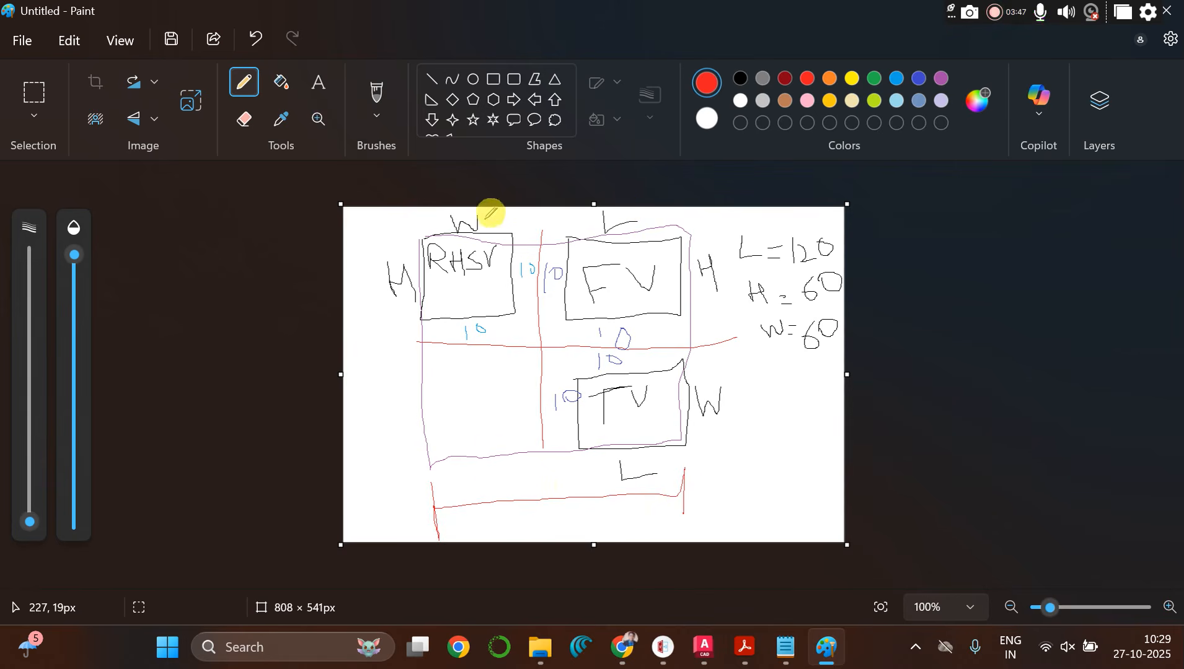
pyautogui.moveTo(534, 268); pyautogui.dragTo(532, 265)
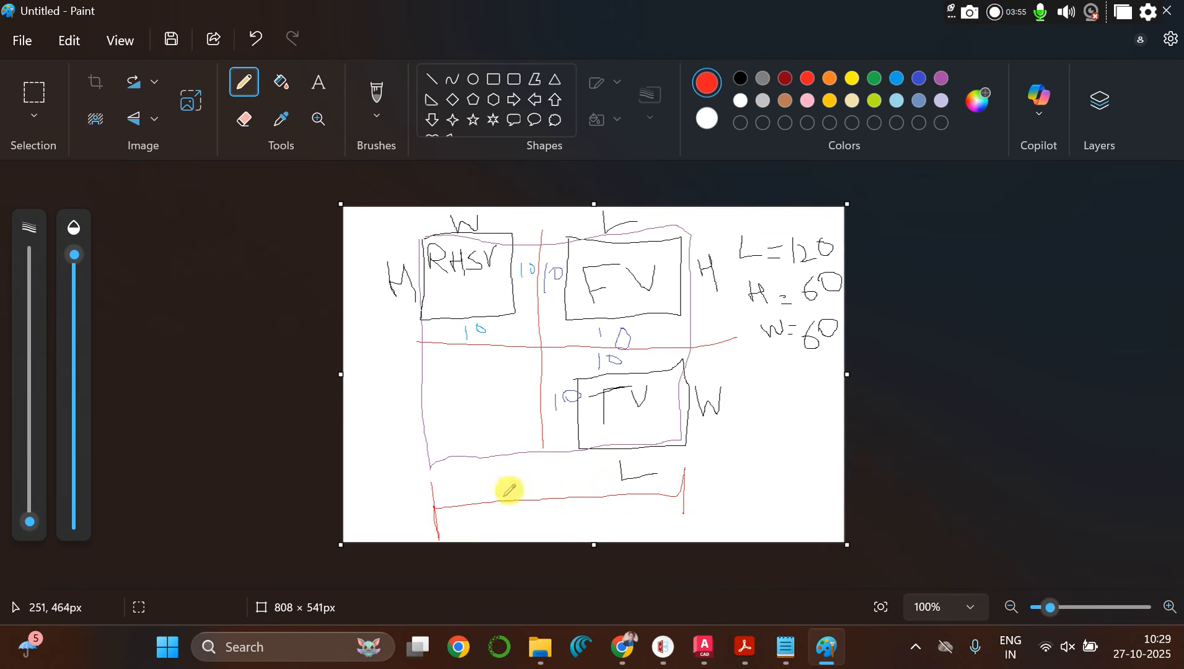
pyautogui.moveTo(509, 487)
pyautogui.mouseDown()
pyautogui.moveTo(534, 476)
pyautogui.moveTo(542, 512)
pyautogui.moveTo(563, 484)
pyautogui.moveTo(547, 489)
pyautogui.moveTo(586, 481)
pyautogui.moveTo(571, 494)
pyautogui.mouseUp()
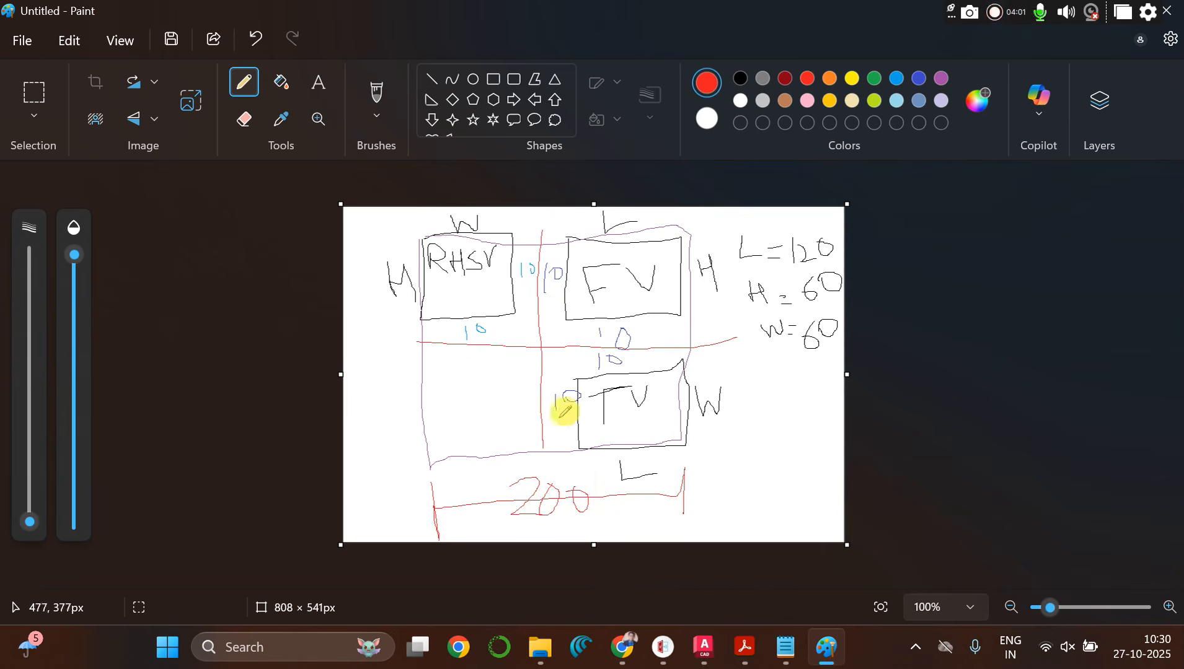
pyautogui.moveTo(352, 234)
pyautogui.mouseDown()
pyautogui.moveTo(374, 234)
pyautogui.moveTo(372, 452)
pyautogui.moveTo(405, 454)
pyautogui.mouseUp()
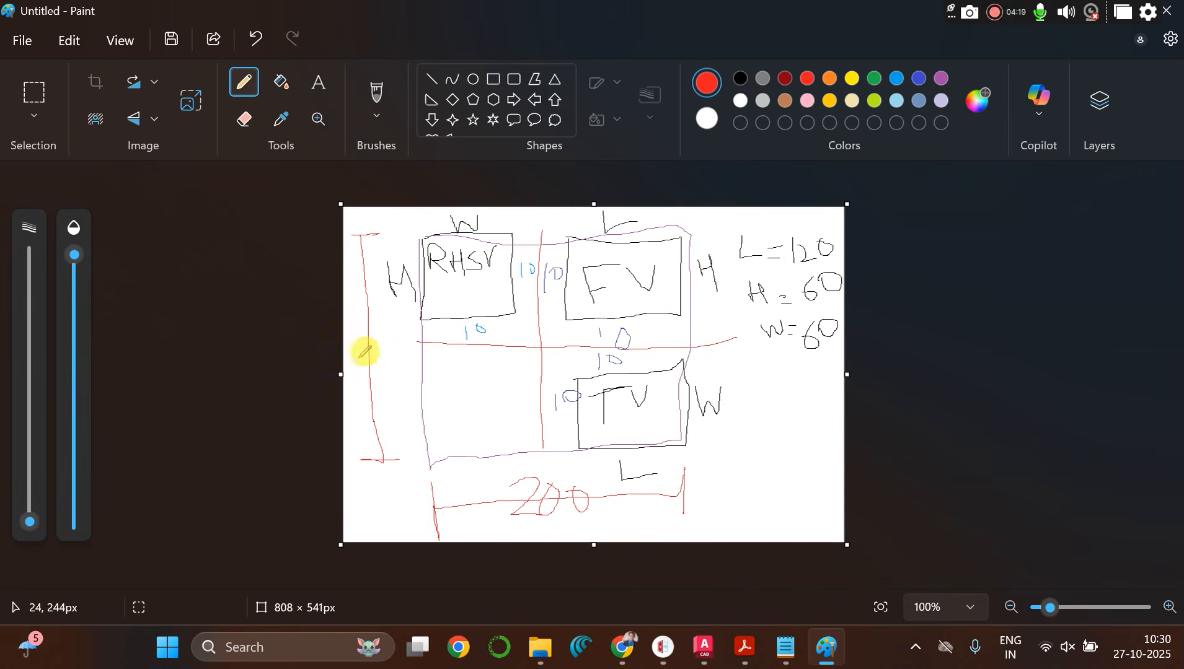
pyautogui.moveTo(358, 357)
pyautogui.mouseDown()
pyautogui.moveTo(360, 377)
pyautogui.moveTo(379, 386)
pyautogui.mouseUp()
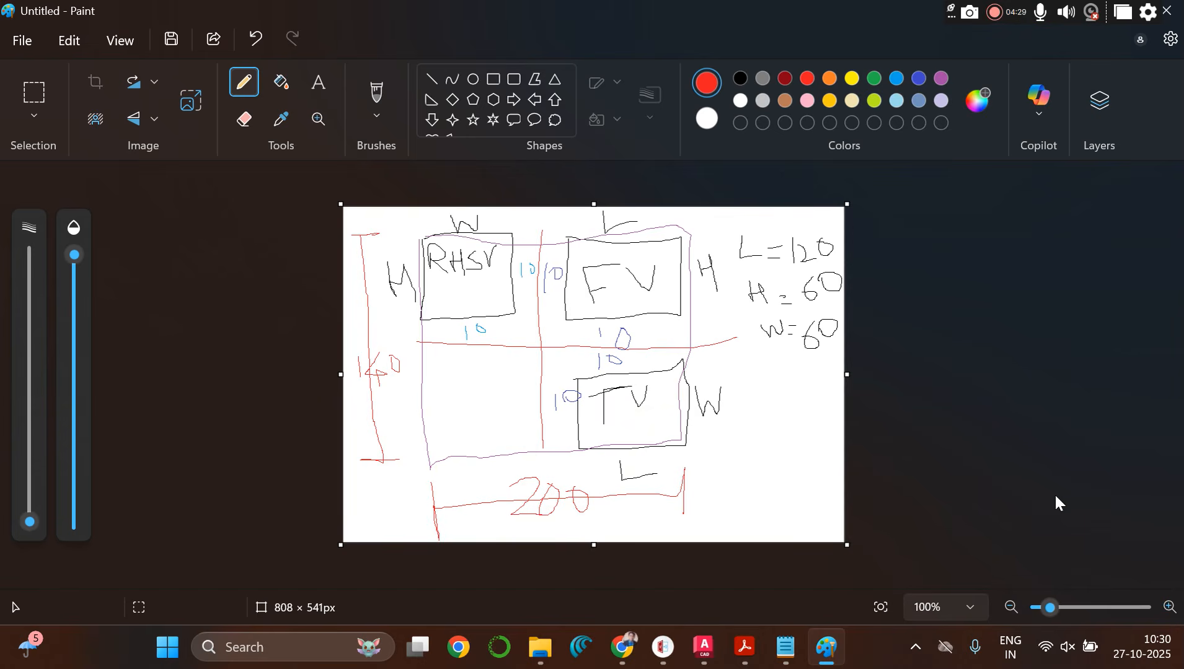
# Step: Switch to AutoCAD, make projection the current layer and change its color to index 151
pyautogui.hotkey('alt', 'Tab')
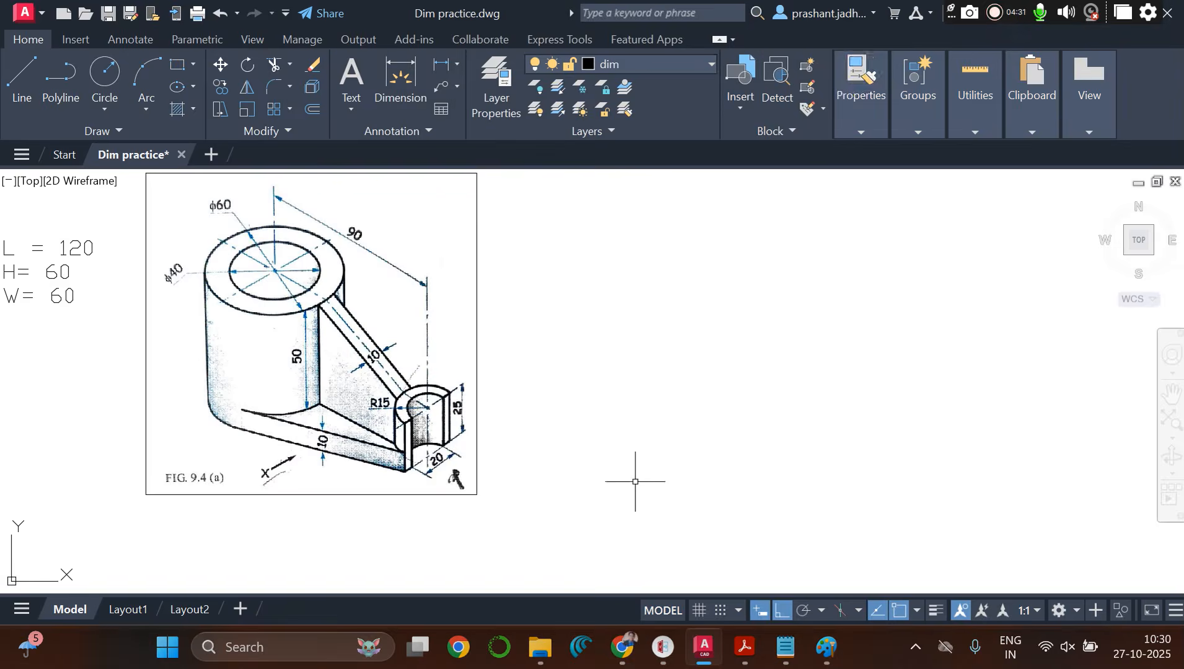
pyautogui.click(677, 65)
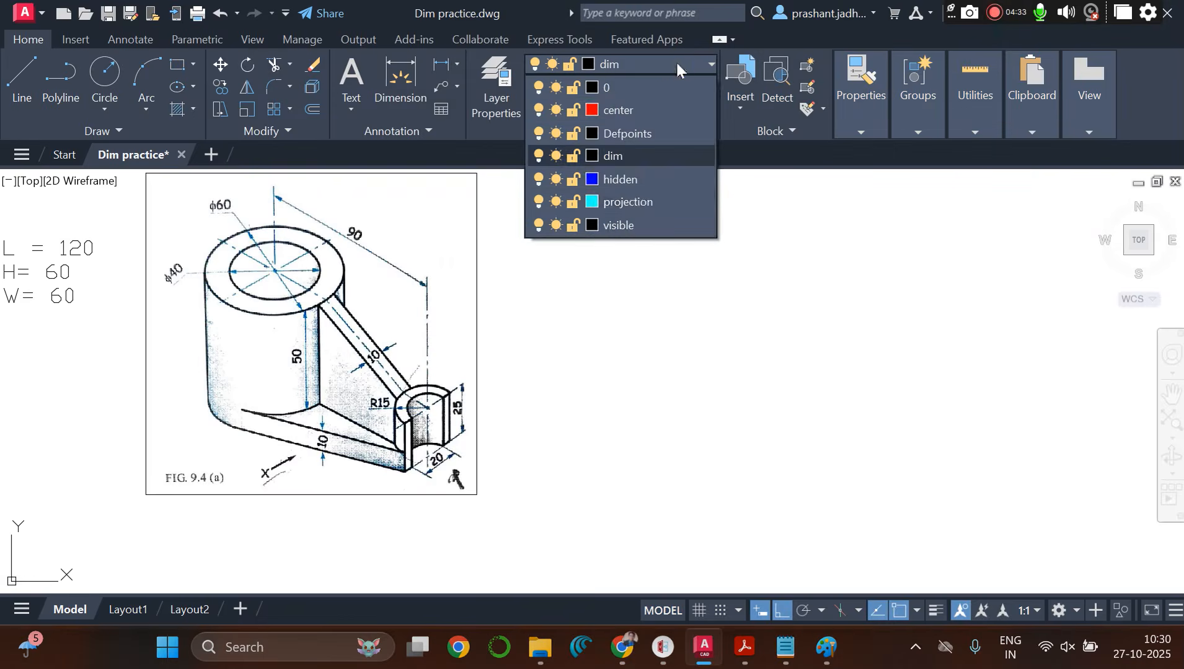
pyautogui.click(641, 201)
pyautogui.write('la')
pyautogui.press('Return')
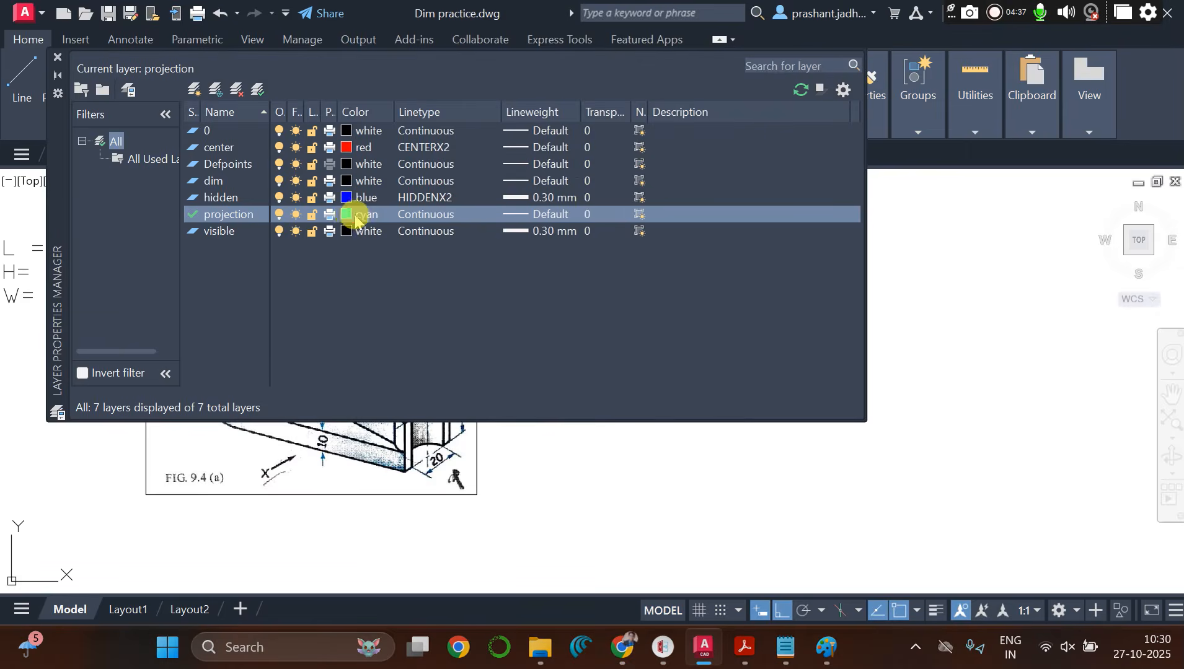
pyautogui.click(347, 216)
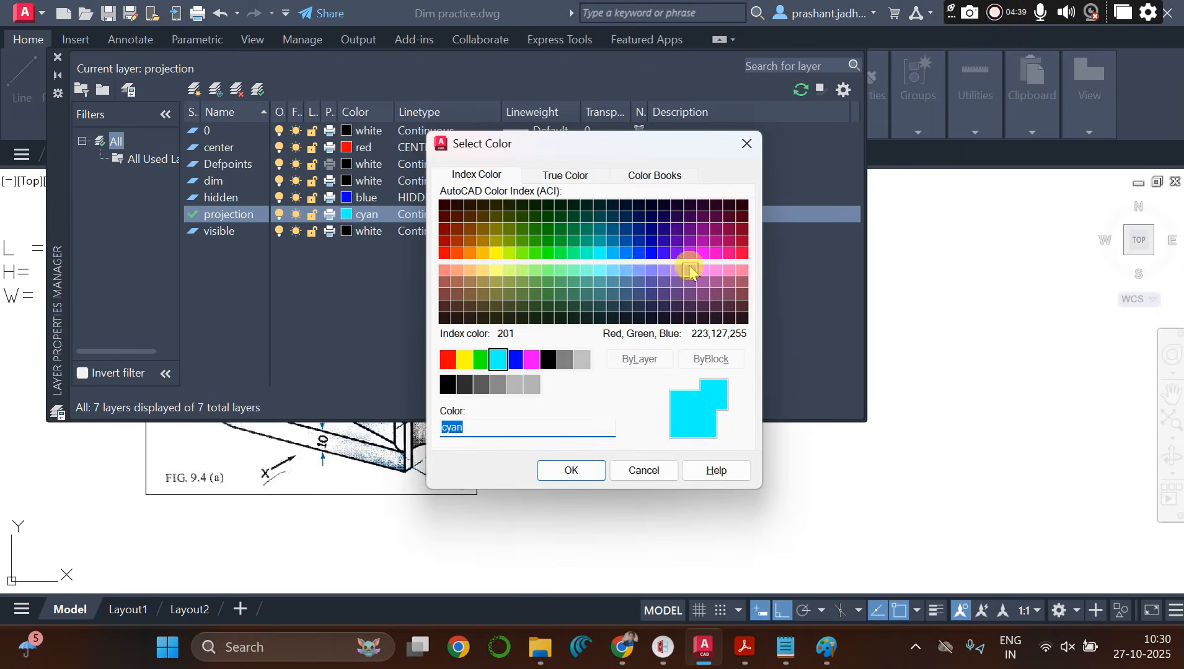
pyautogui.click(631, 272)
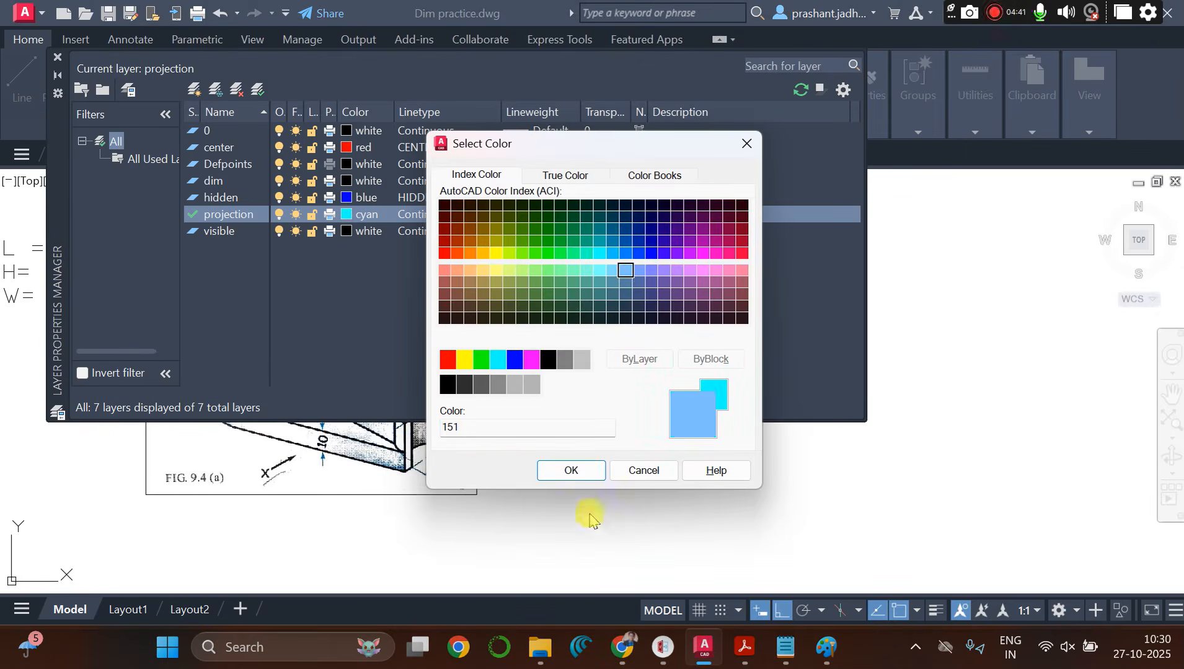
pyautogui.click(581, 473)
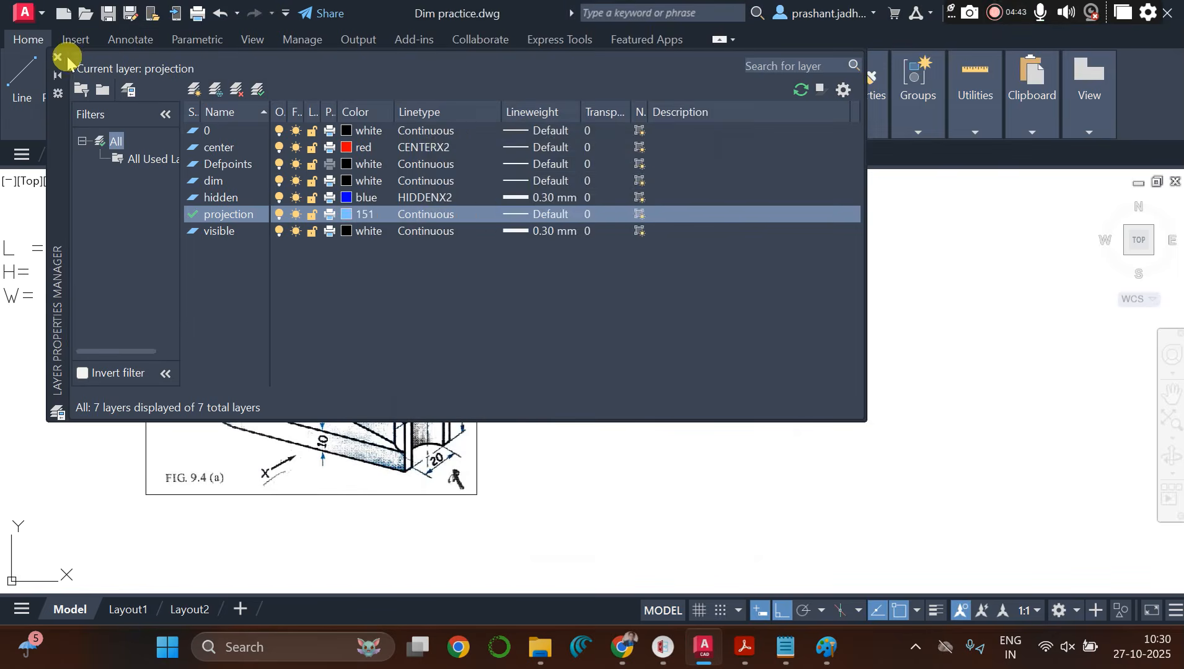
pyautogui.click(54, 59)
# Step: Draw a closed 200 by 140 rectangle with lines in the empty space beside the bracket picture
pyautogui.write('l')
pyautogui.press('Return')
pyautogui.click(594, 482)
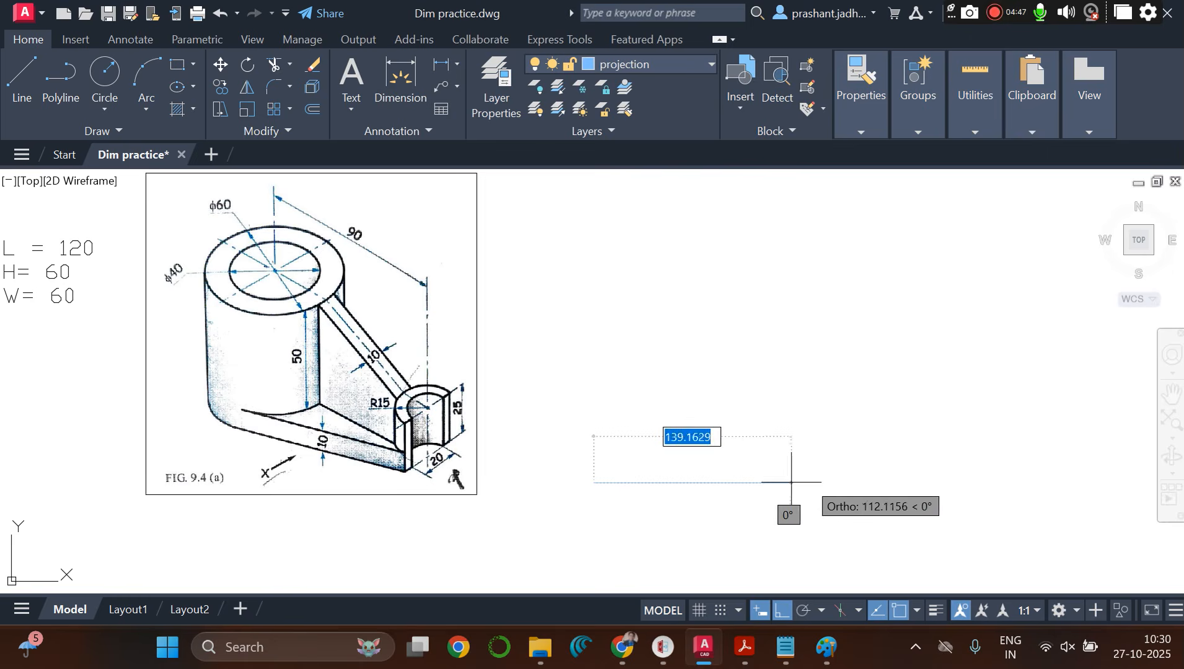
pyautogui.write('200')
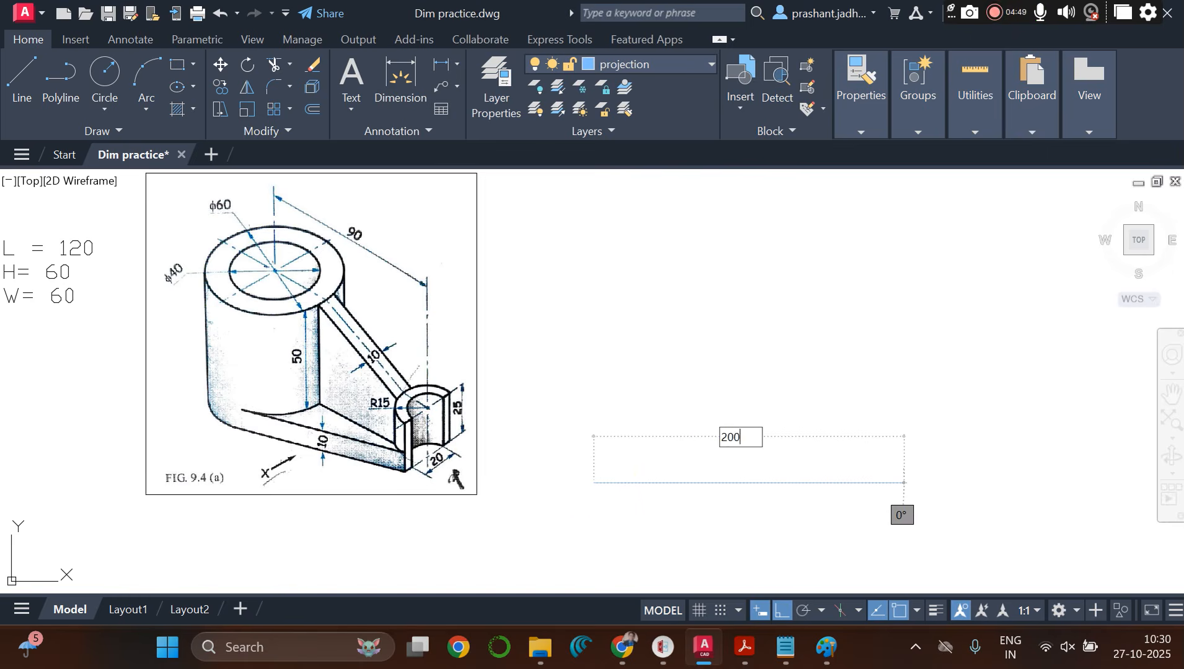
pyautogui.press('Return')
pyautogui.write('140')
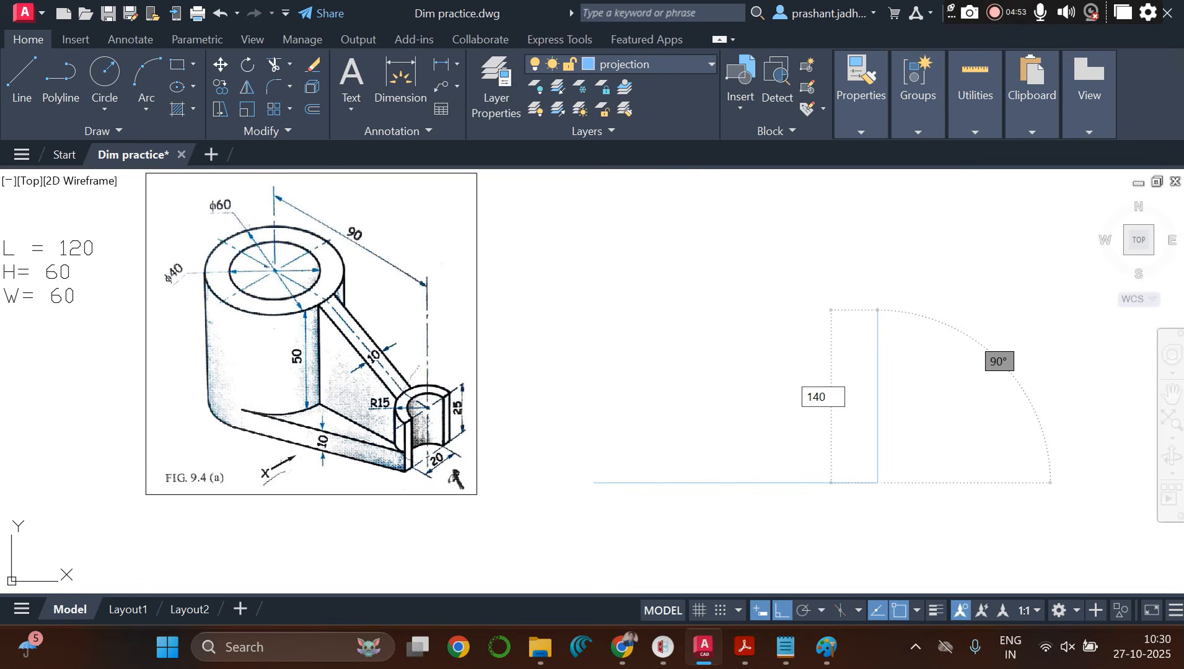
pyautogui.press('Return')
pyautogui.write('200\\')
pyautogui.press('Return')
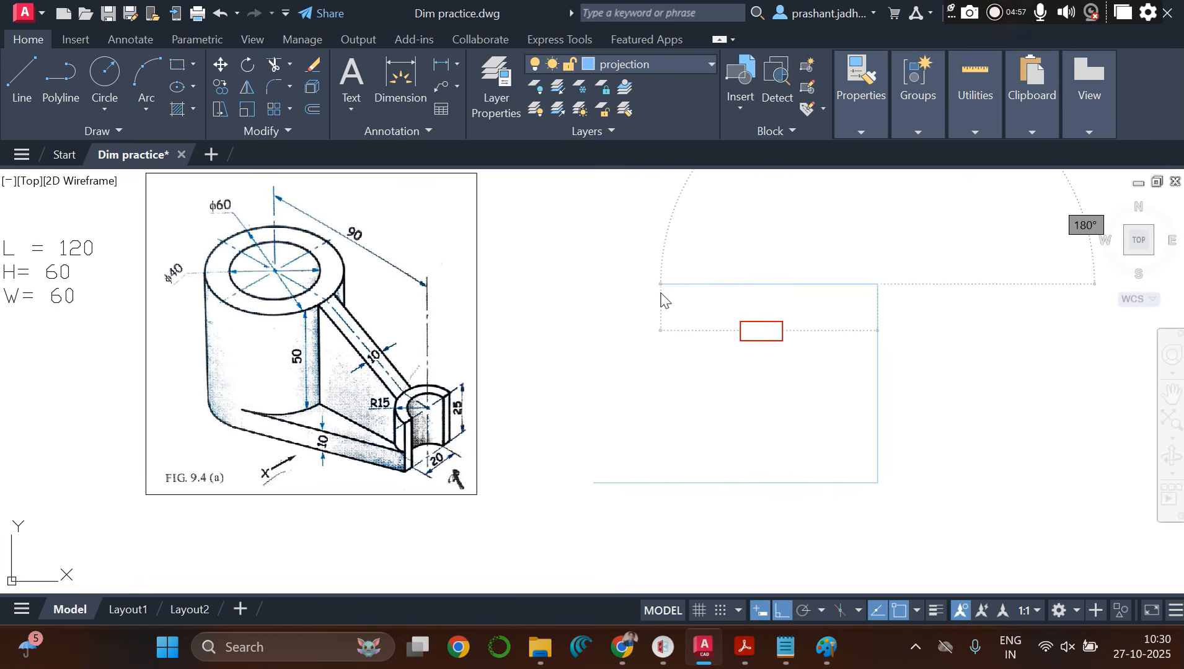
pyautogui.press('Return')
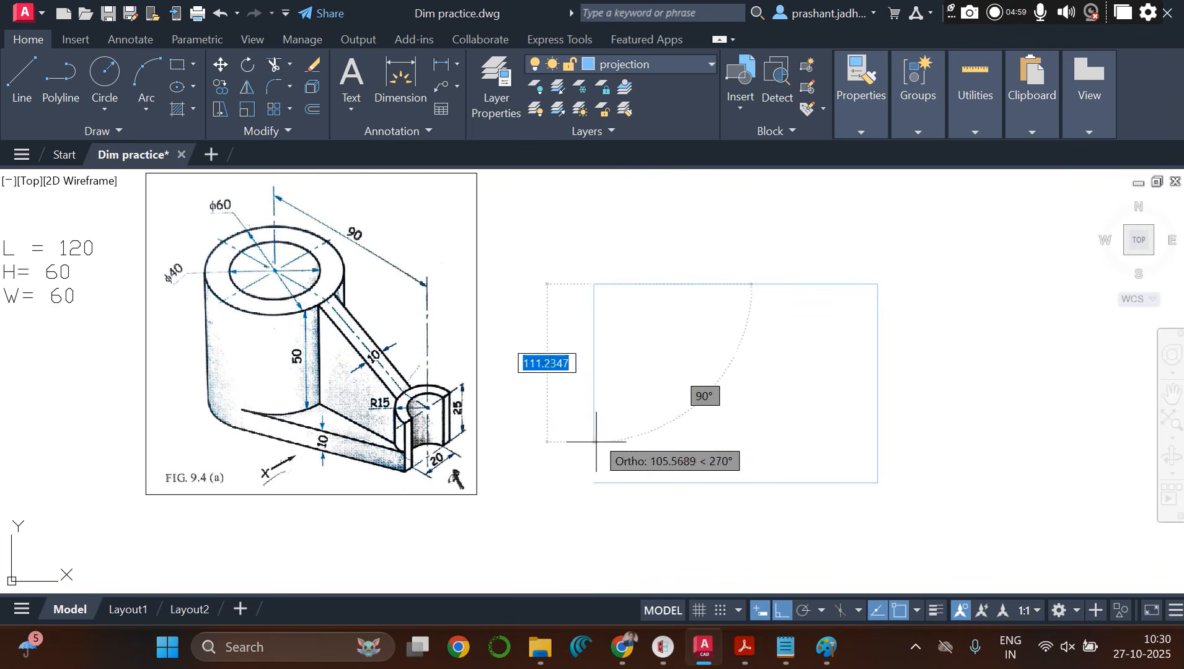
pyautogui.click(594, 483)
pyautogui.press('Return')
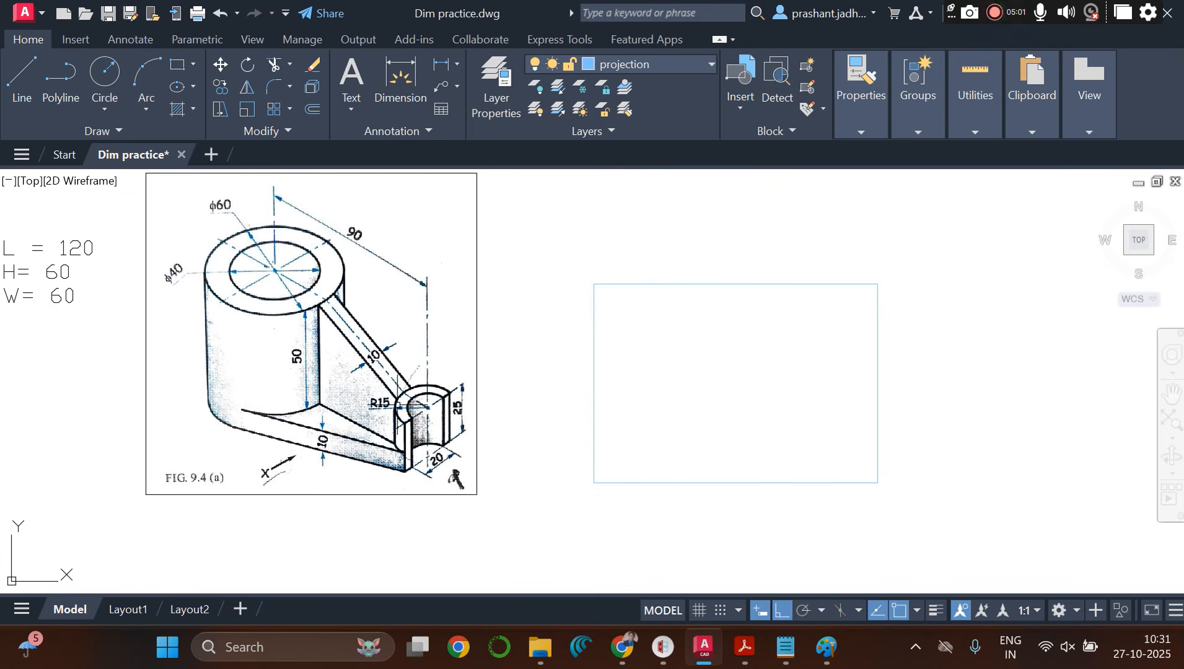
# Step: Scale the bracket reference picture by a factor of 0.5 about its lower right corner
pyautogui.click(398, 410)
pyautogui.write('sc')
pyautogui.press('Return')
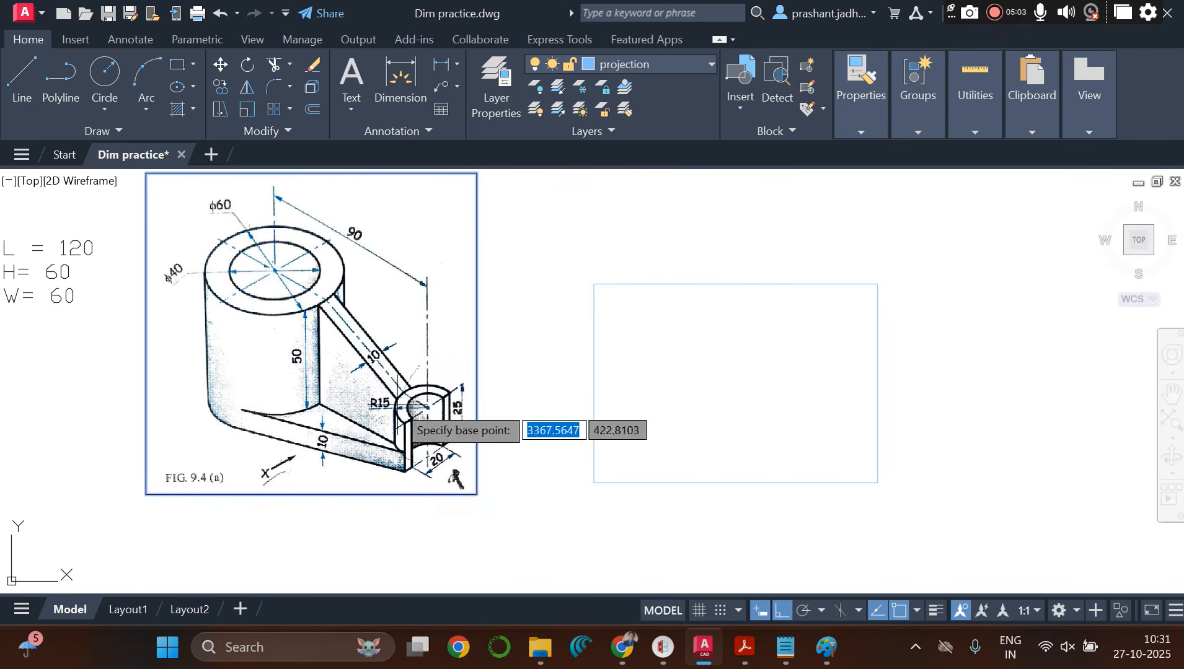
pyautogui.click(476, 494)
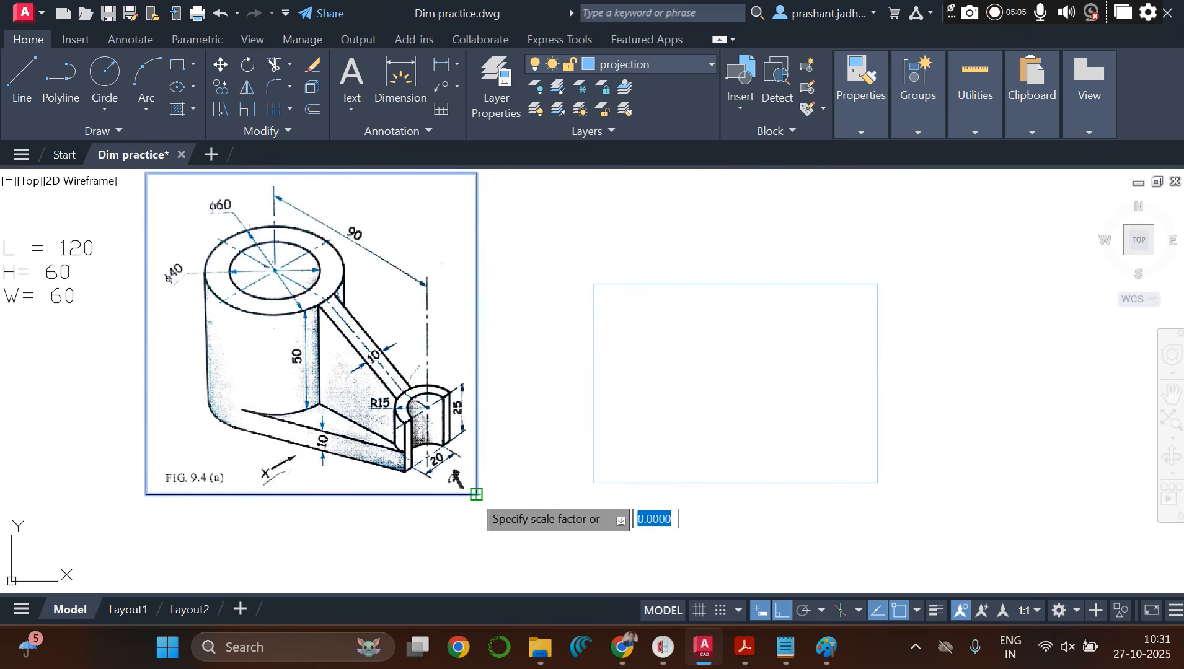
pyautogui.write('0.')
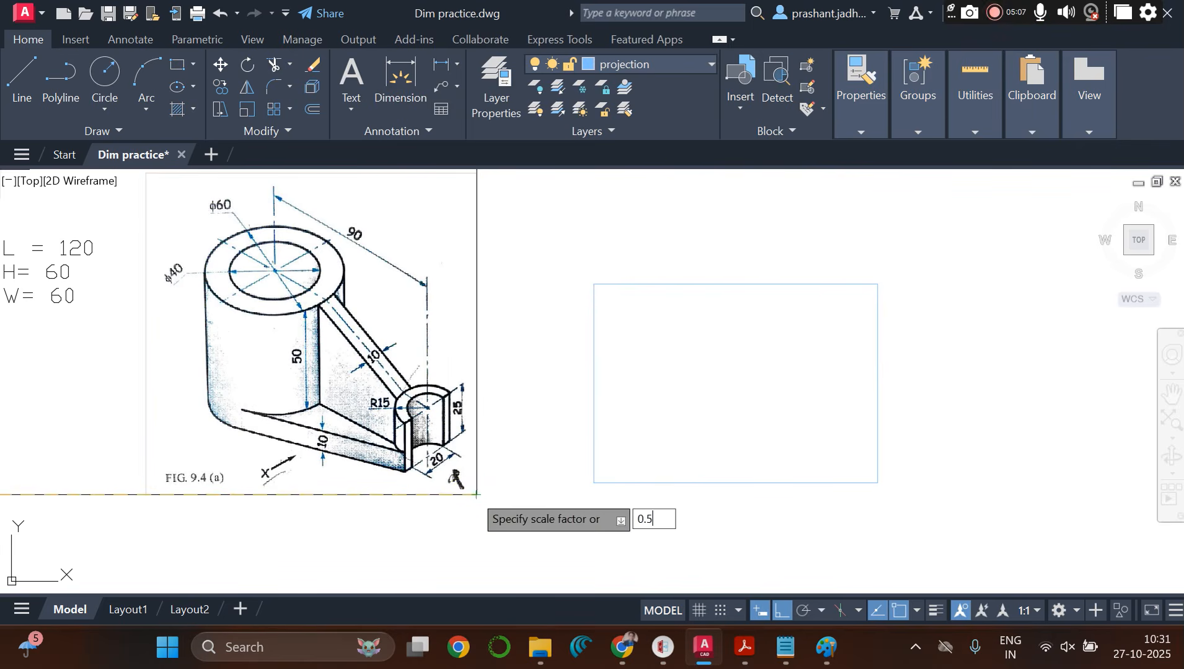
pyautogui.write('5')
pyautogui.press('Return')
# Step: Frame the rectangle and bracket picture together and minimize the ribbon to panel titles to enlarge the drawing area
pyautogui.scroll(1, 876, 451)
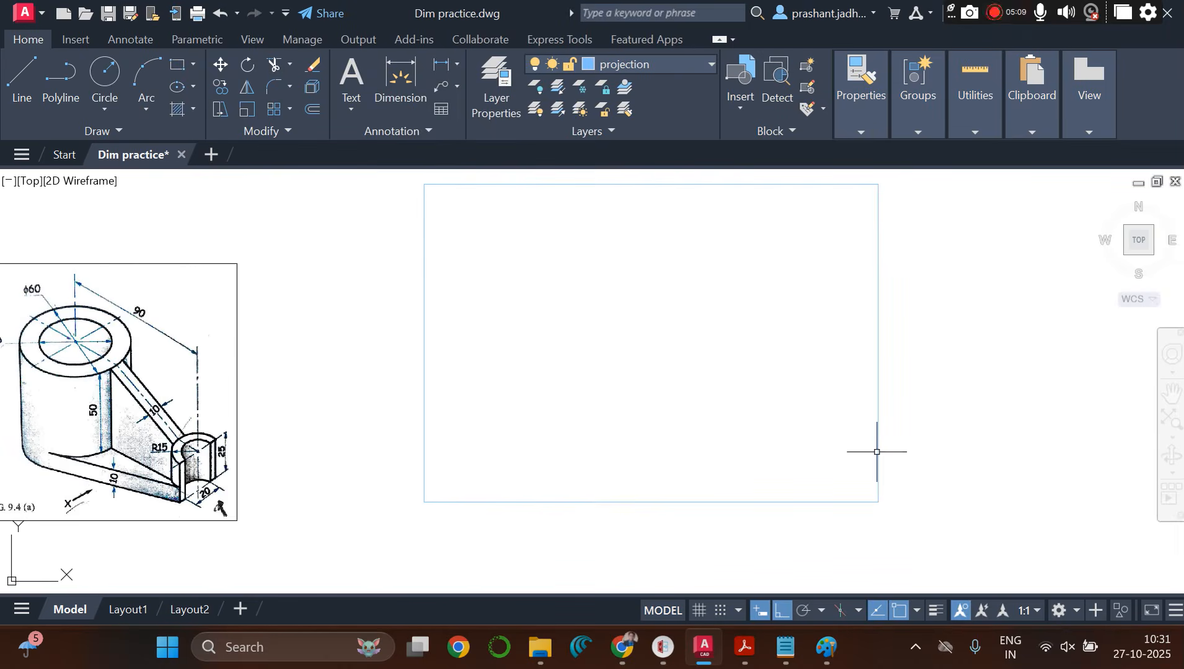
pyautogui.write('p')
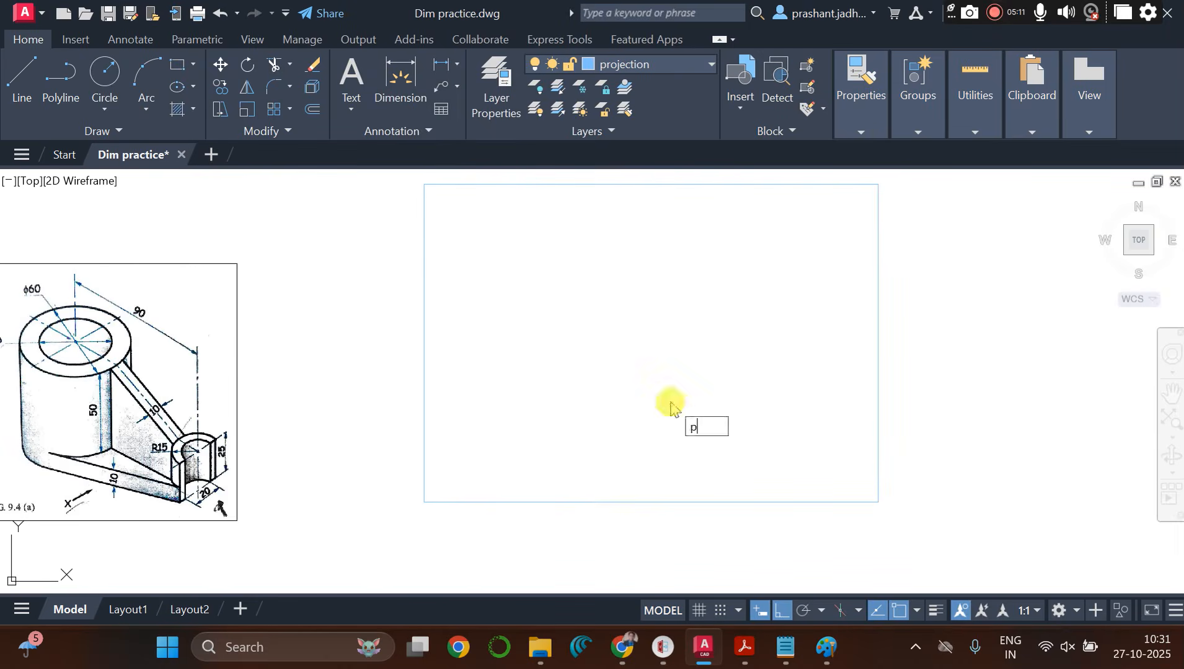
pyautogui.press('Return')
pyautogui.moveTo(670, 401); pyautogui.dragTo(786, 418)
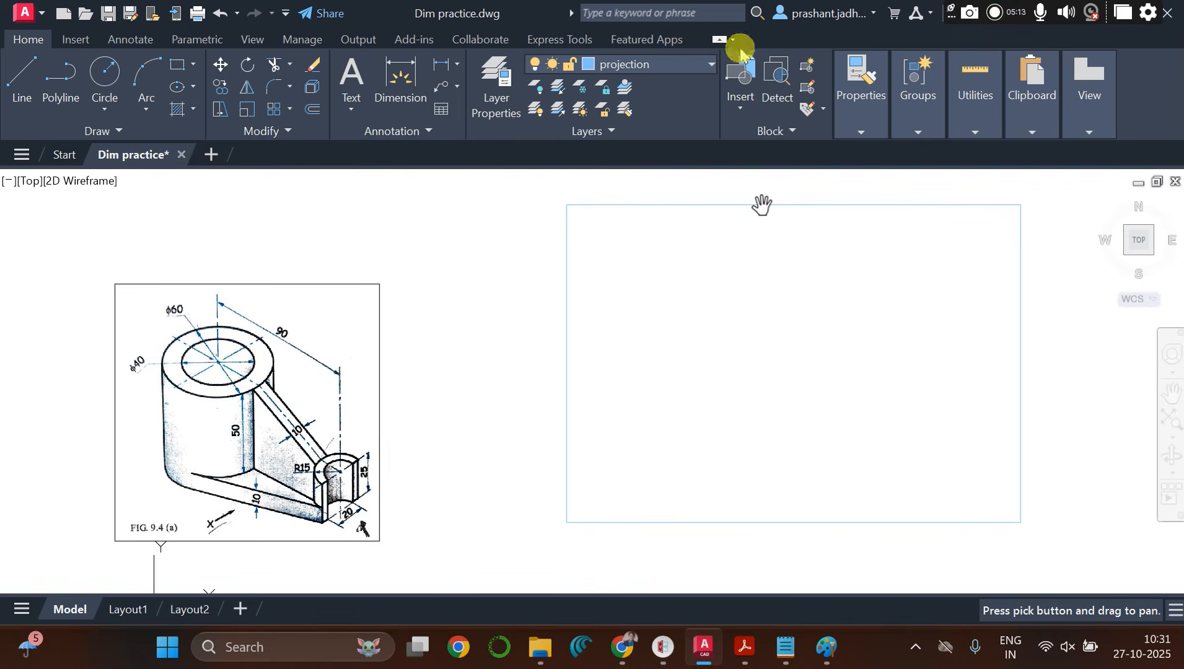
pyautogui.click(719, 41)
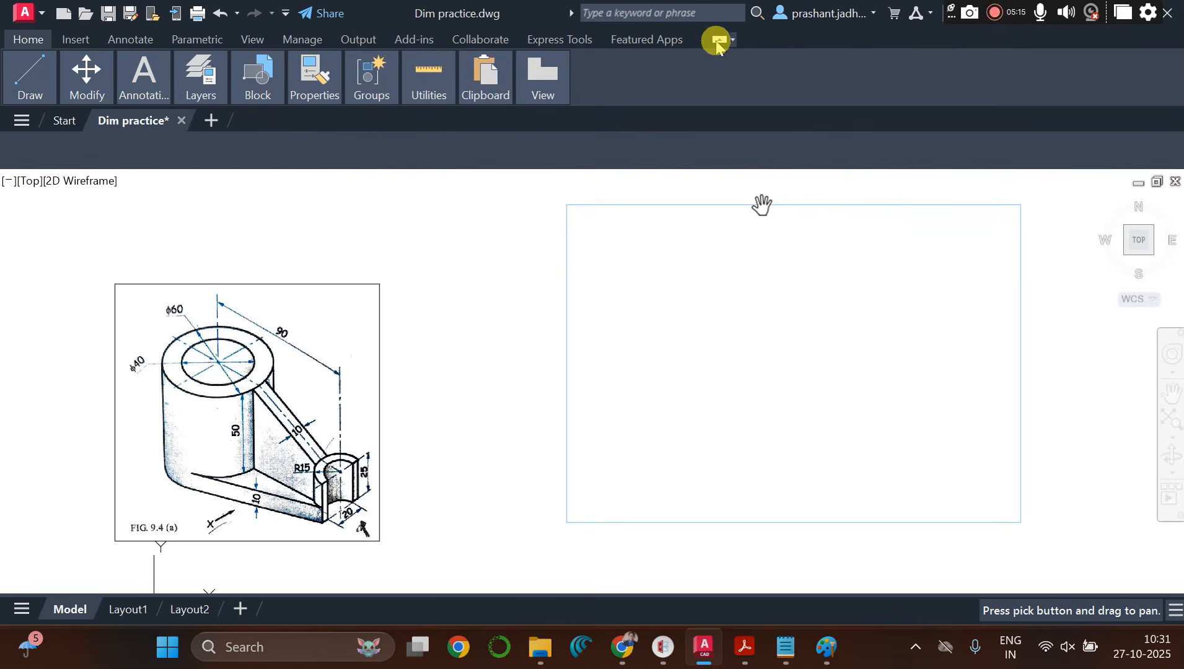
pyautogui.click(718, 41)
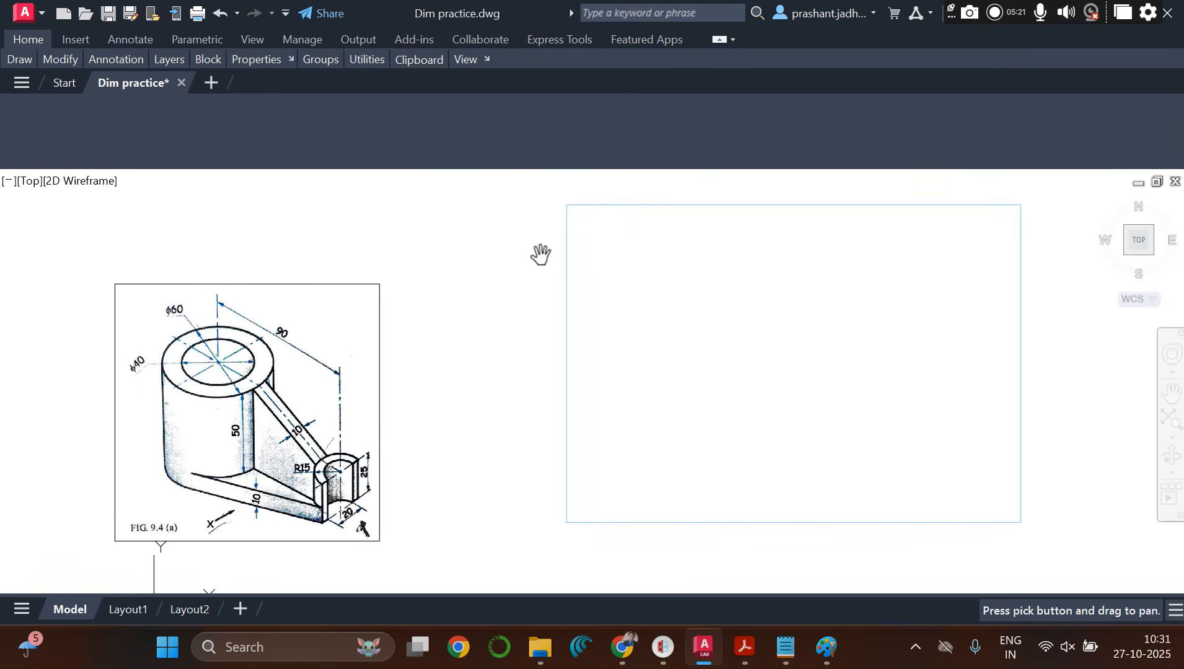
pyautogui.press('Escape')
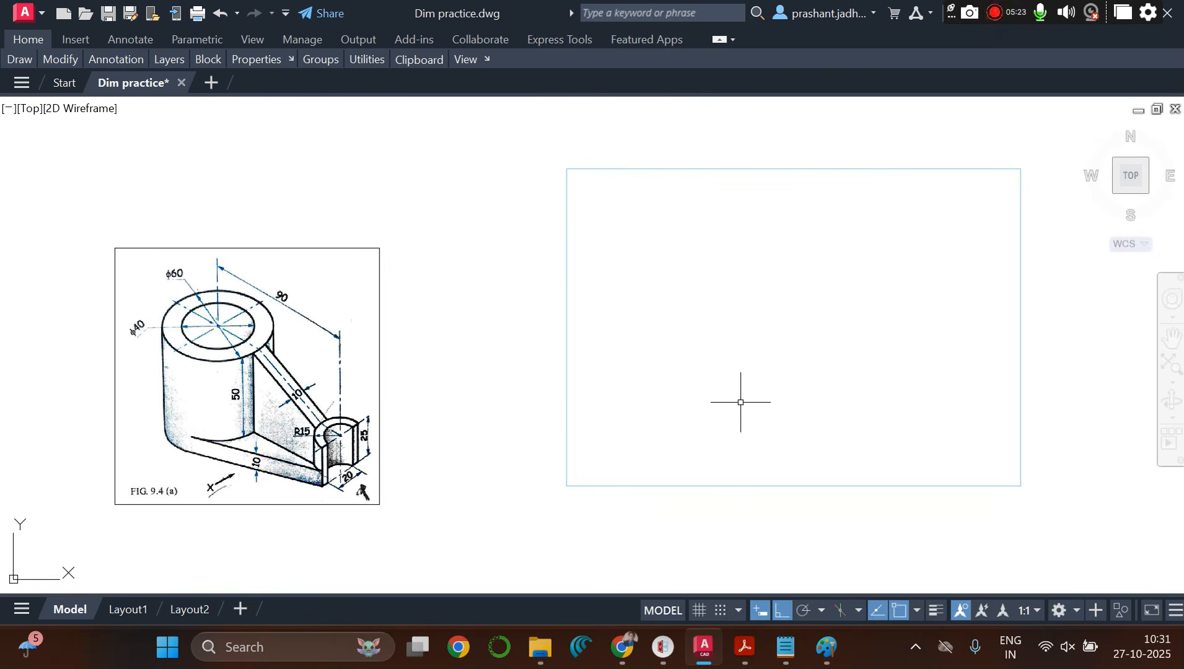
# Step: Move the bracket reference picture up and closer to the 200 by 140 rectangle with ortho turned off
pyautogui.click(315, 353)
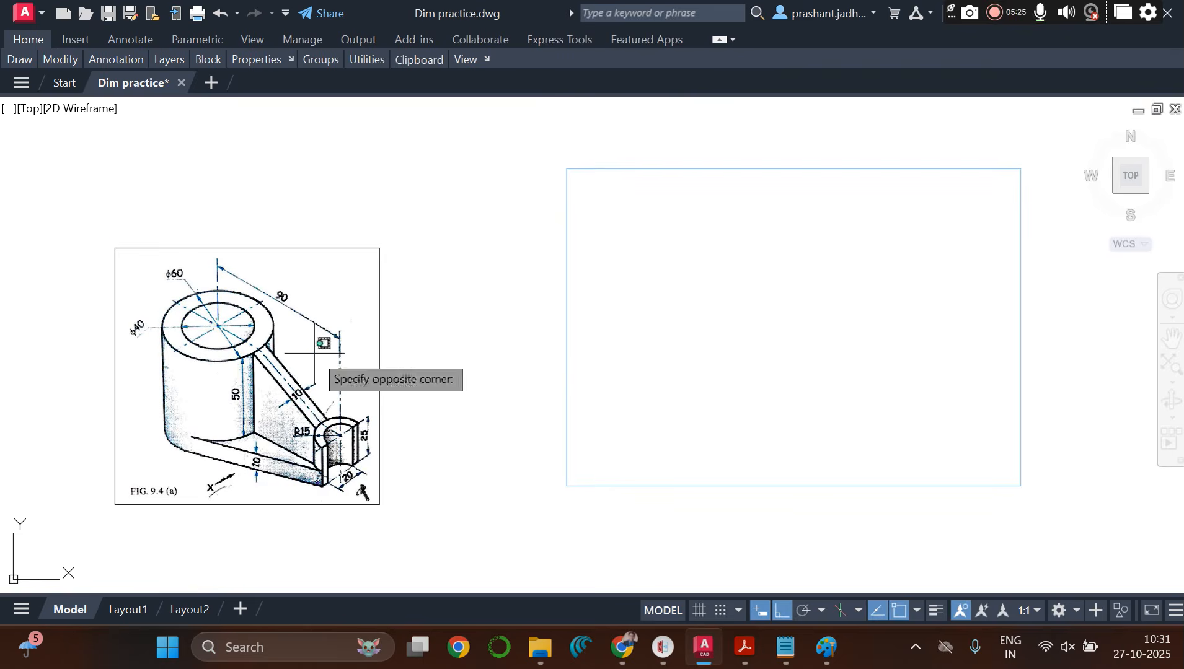
pyautogui.click(321, 347)
pyautogui.write('m')
pyautogui.press('Return')
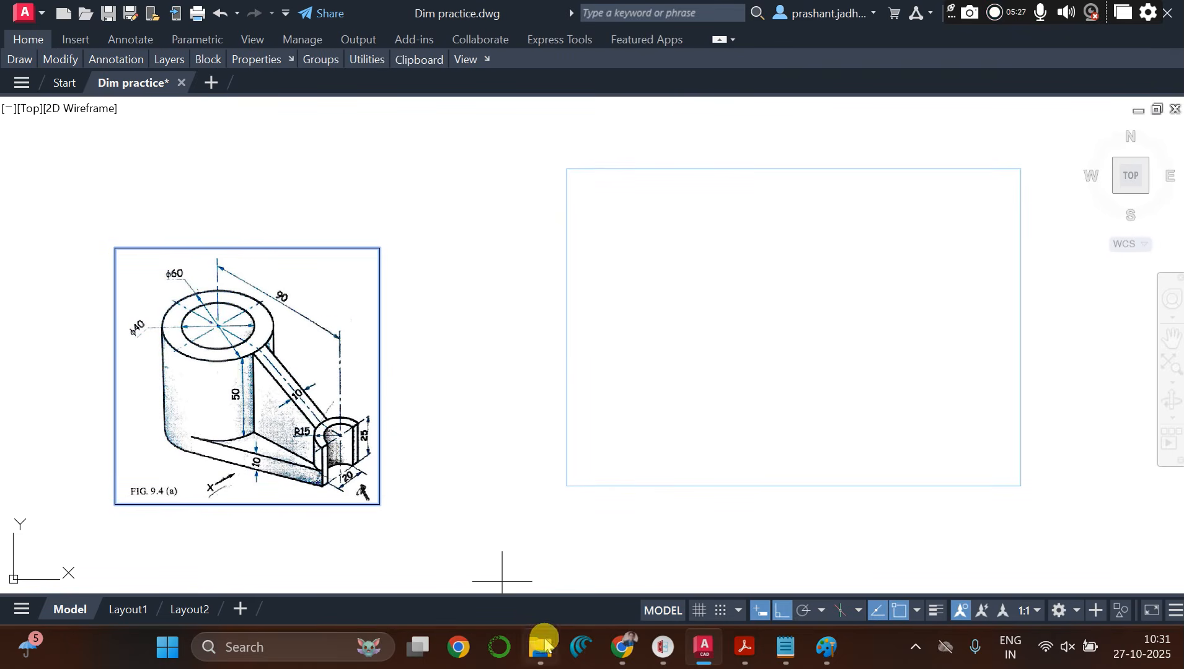
pyautogui.click(782, 611)
pyautogui.click(322, 338)
pyautogui.click(443, 266)
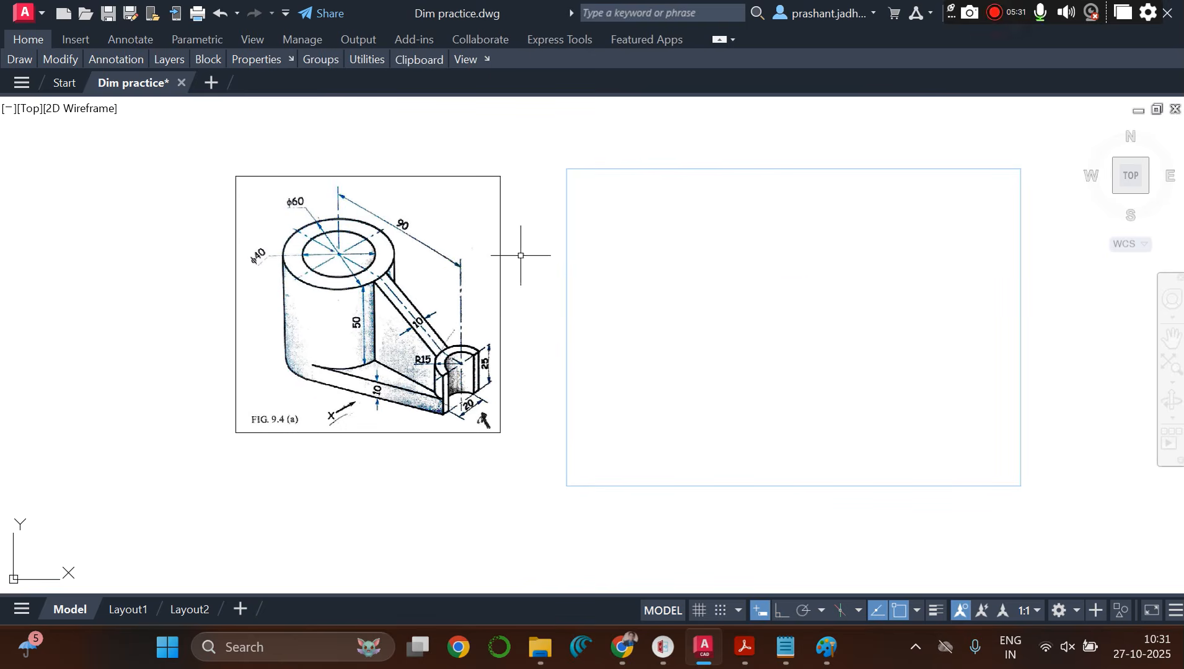
pyautogui.scroll(1, 1072, 291)
pyautogui.scroll(-1, 1073, 291)
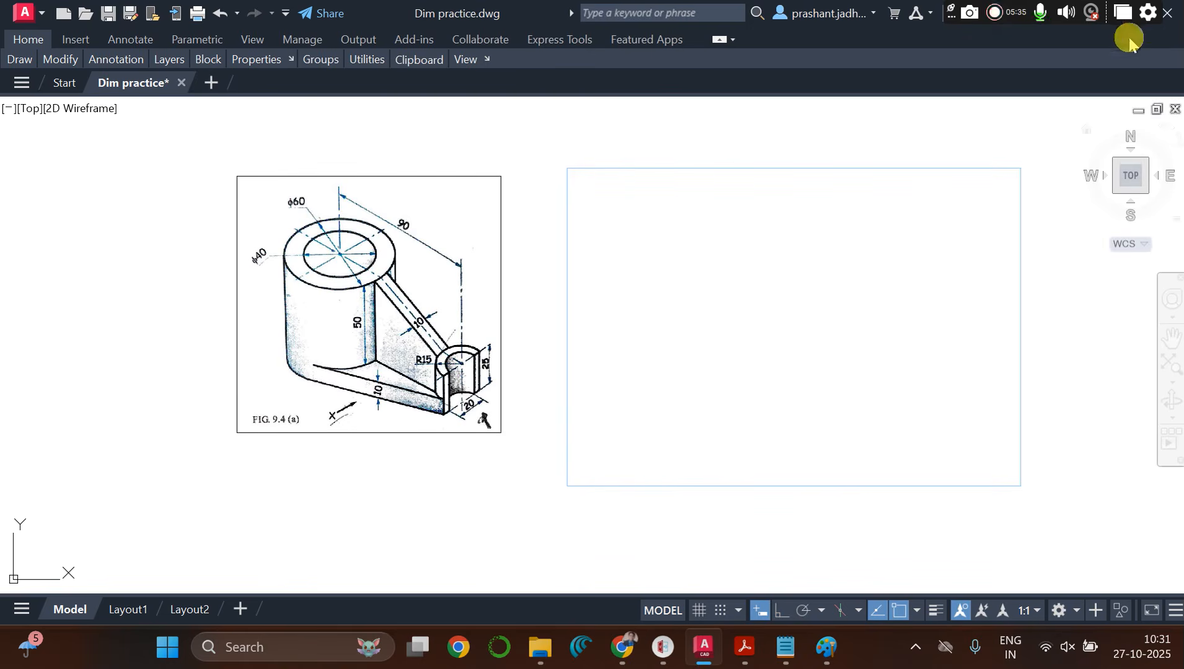
pyautogui.click(1153, 16)
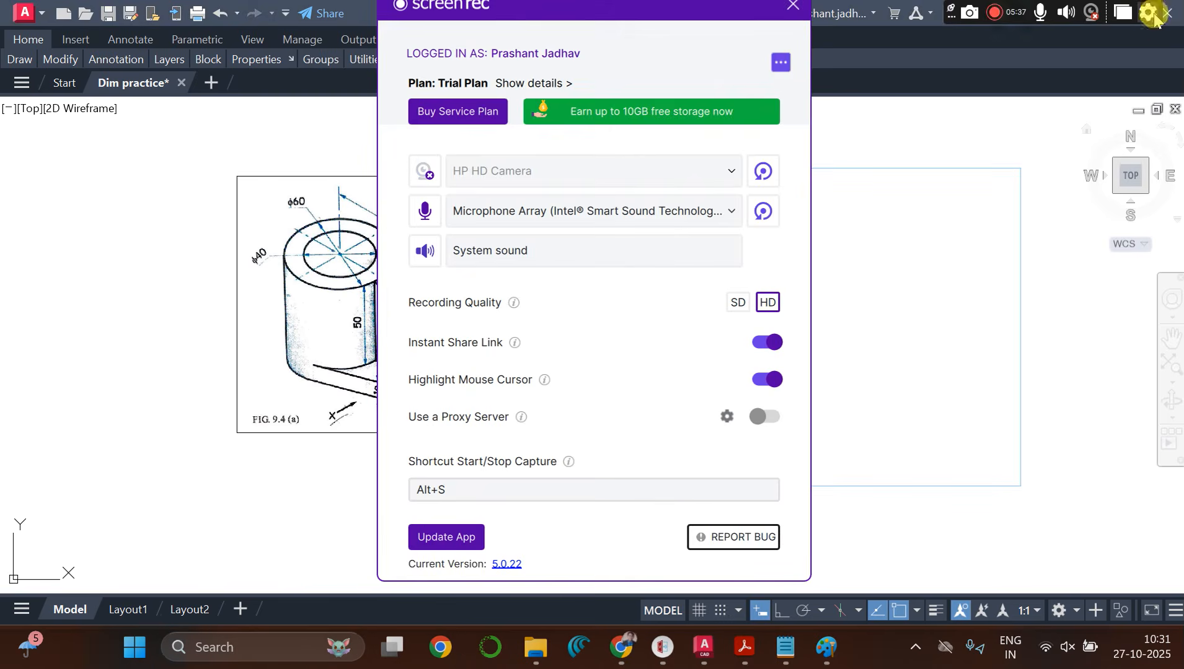
pyautogui.click(793, 5)
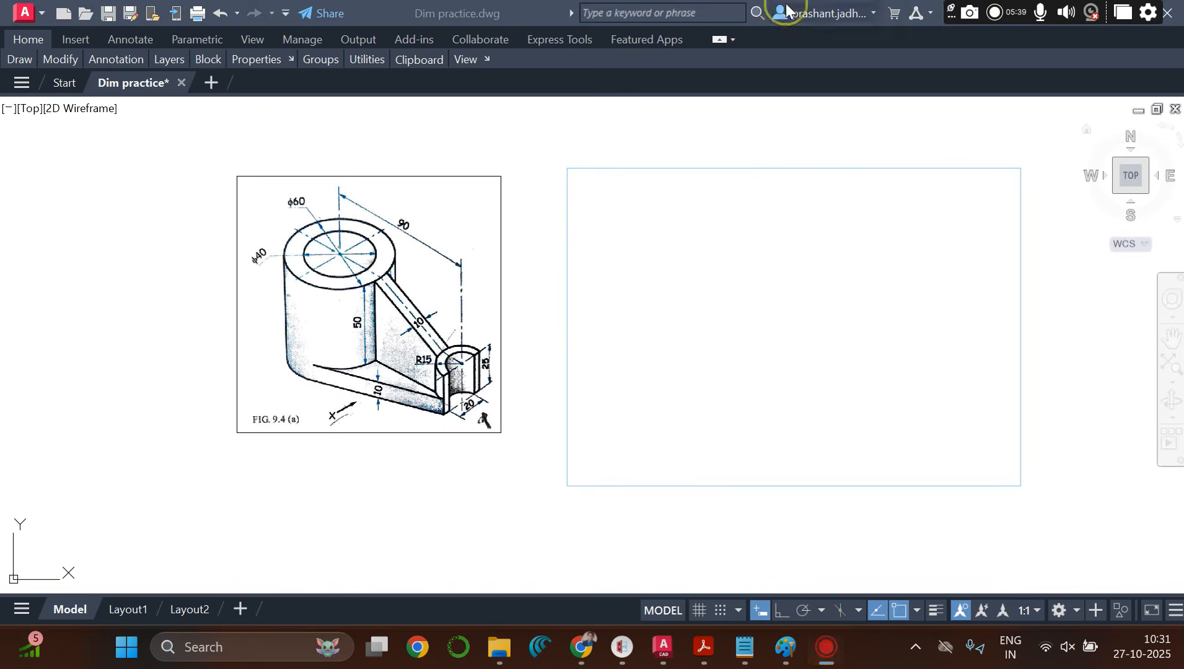
pyautogui.click(1083, 266)
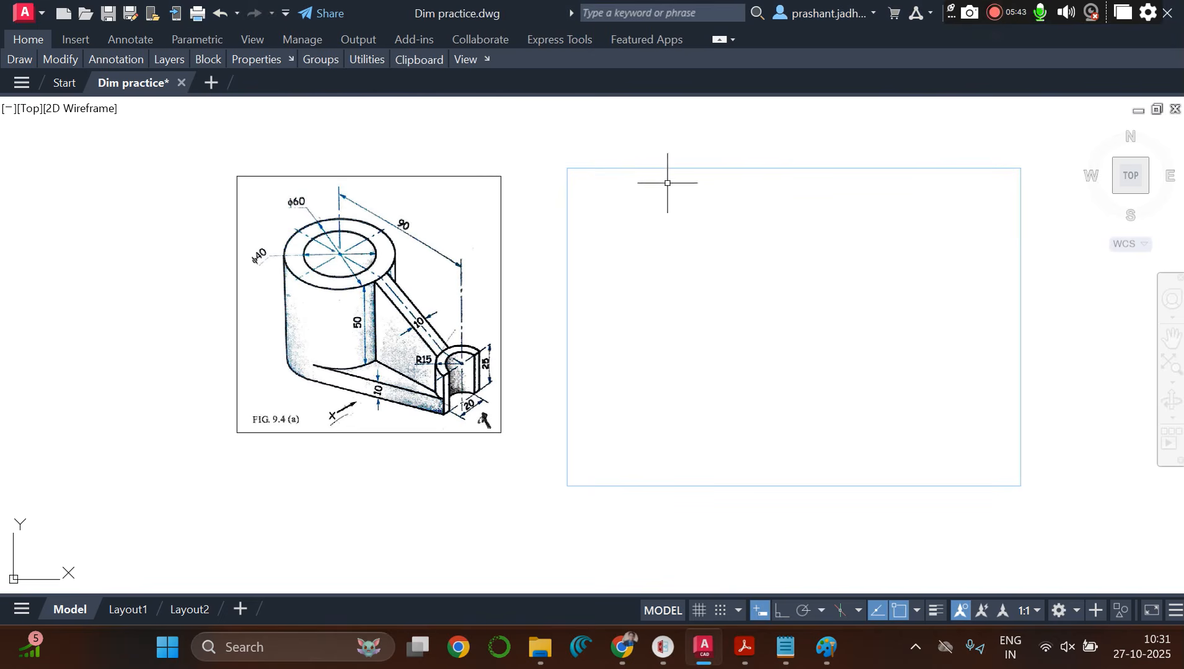
# Step: Switch to Paint, mark the frame's right edge beside the front view in red, and return to AutoCAD
pyautogui.click(827, 647)
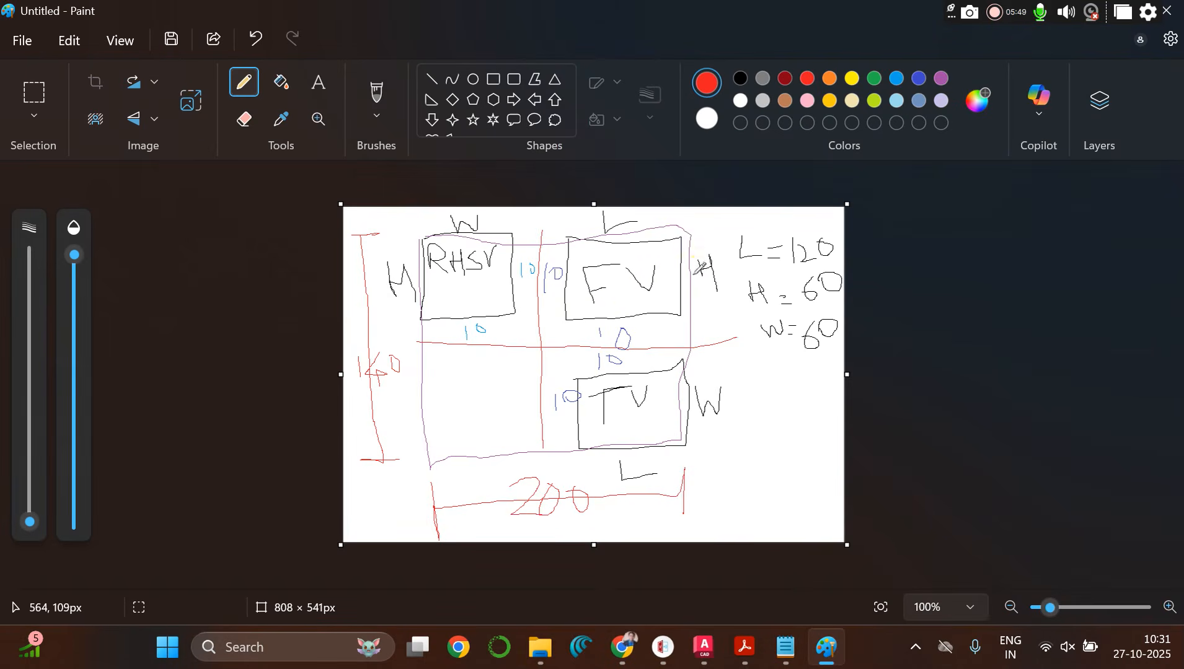
pyautogui.moveTo(684, 231); pyautogui.dragTo(678, 425)
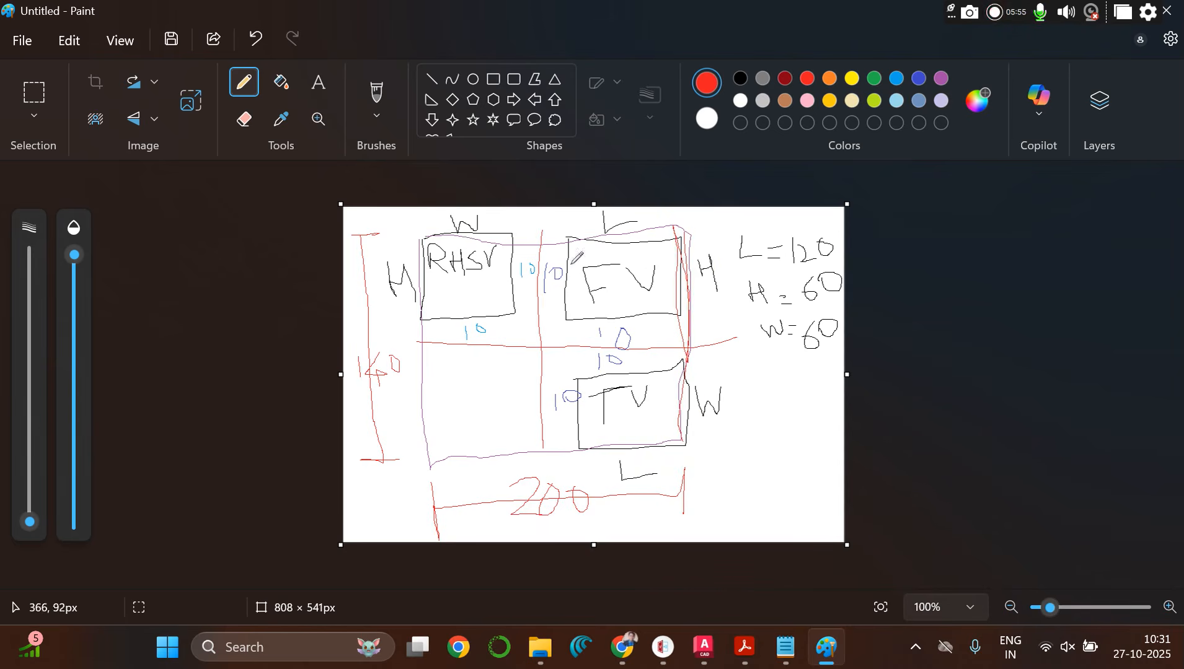
pyautogui.hotkey('alt', 'Tab')
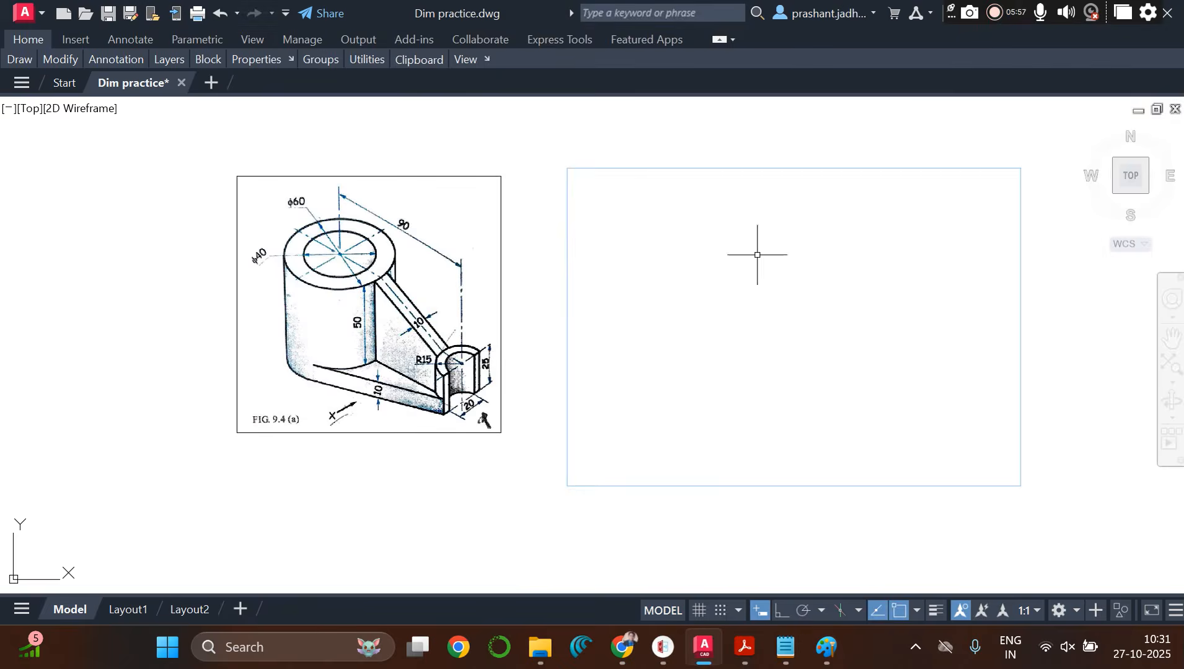
# Step: Offset the rectangle's right edge 120 units inward to set the front view's length
pyautogui.write('O')
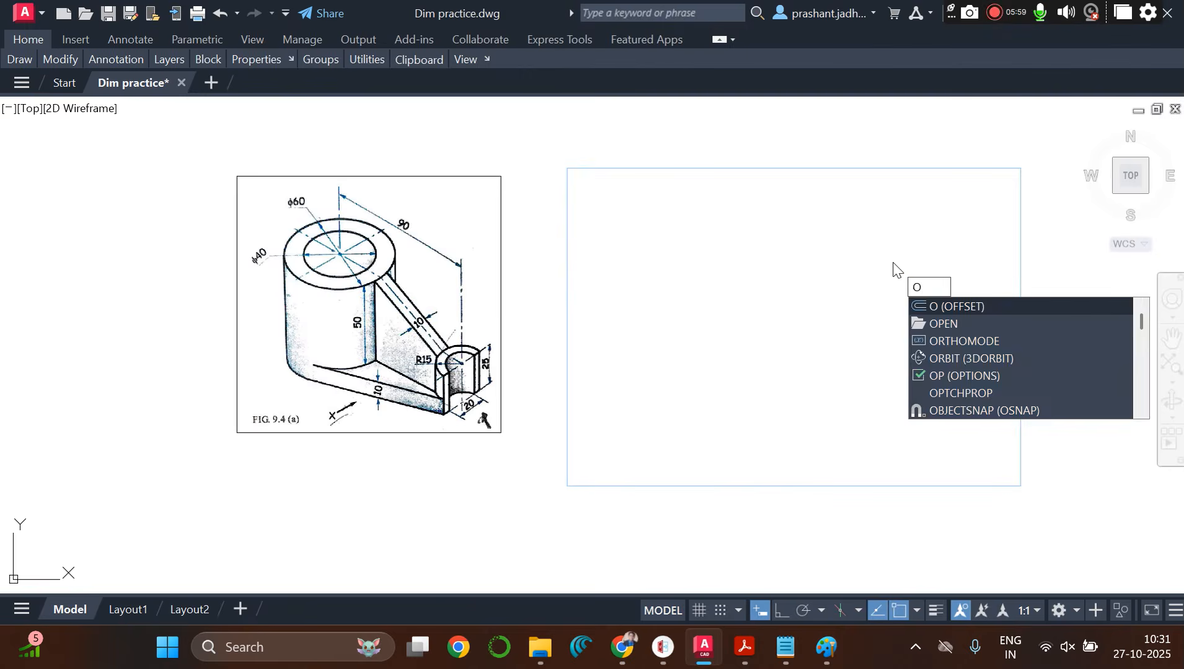
pyautogui.press('Return')
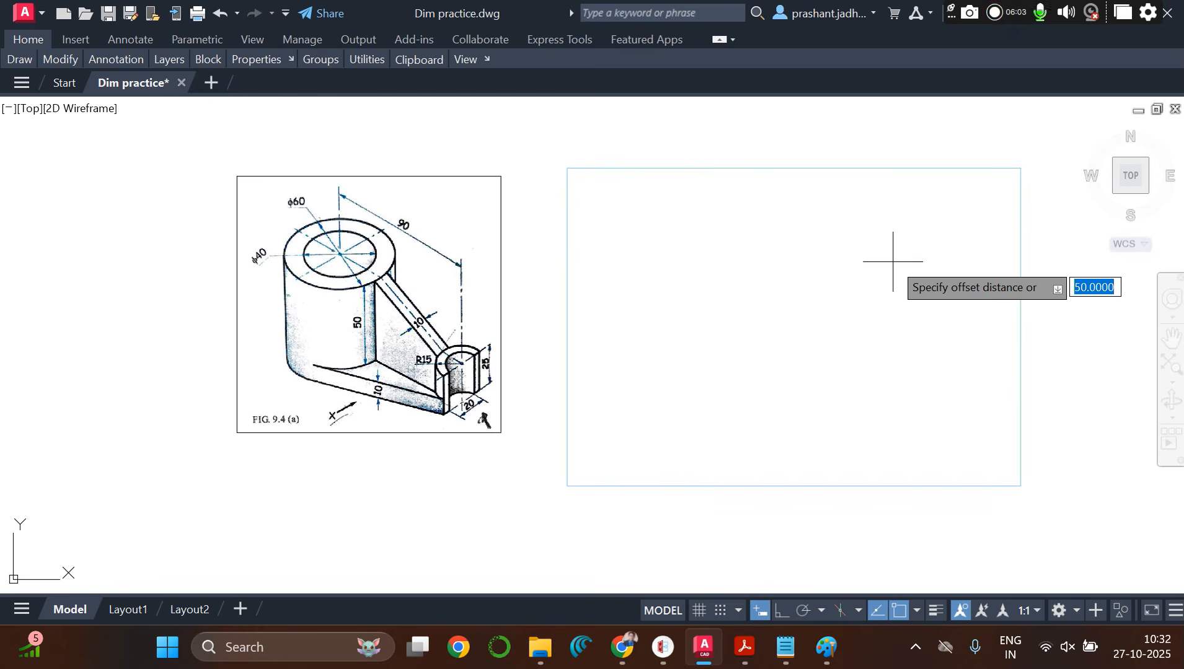
pyautogui.write('12')
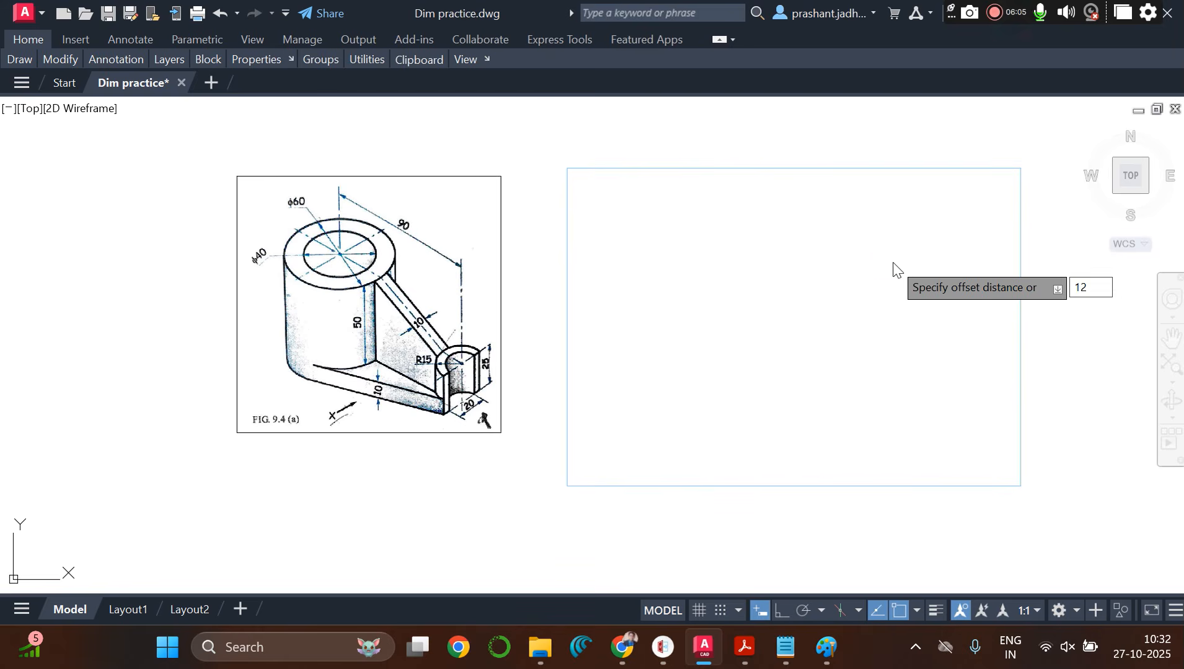
pyautogui.write('0')
pyautogui.press('Return')
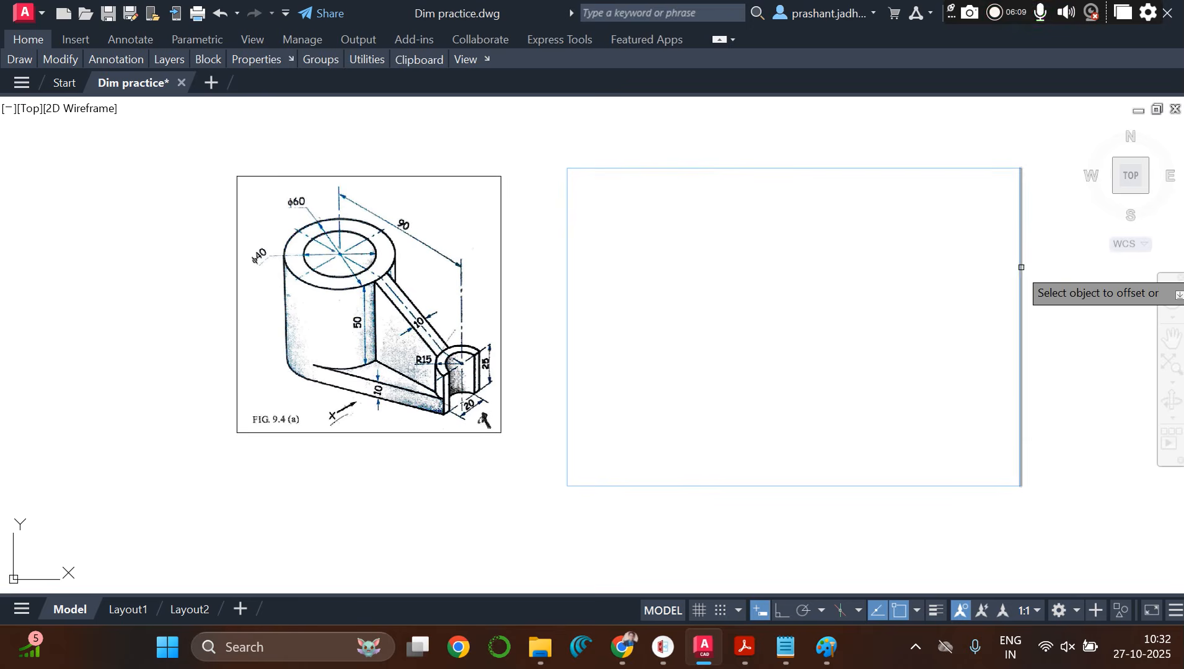
pyautogui.click(1022, 267)
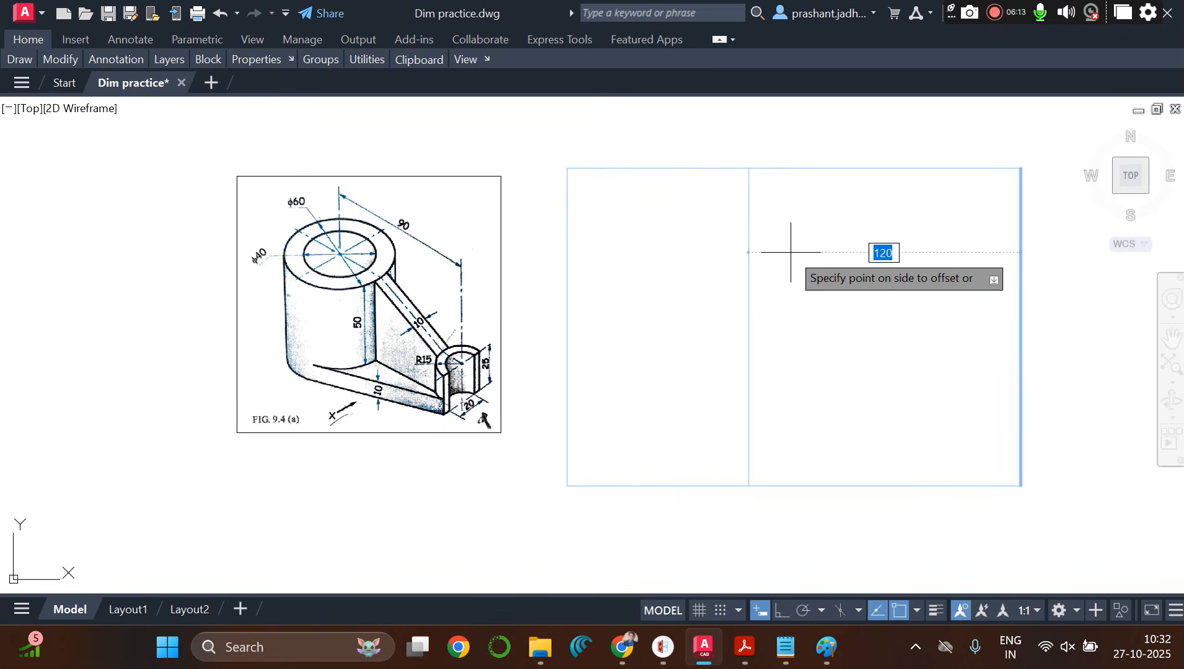
pyautogui.click(791, 252)
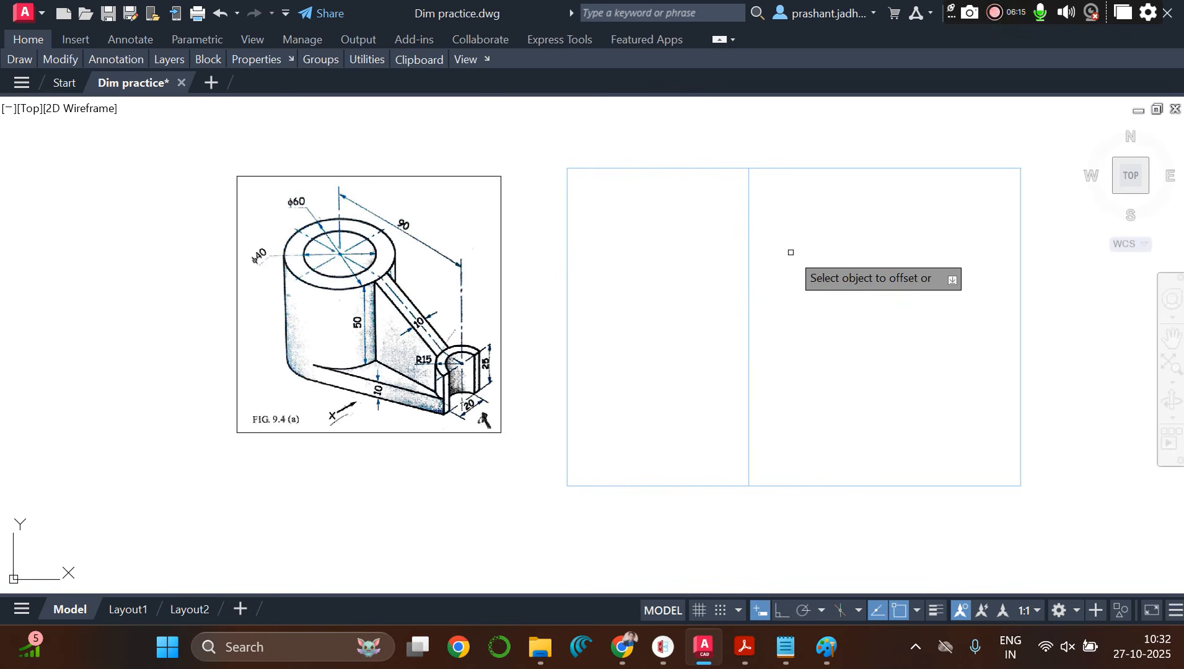
pyautogui.press('Escape')
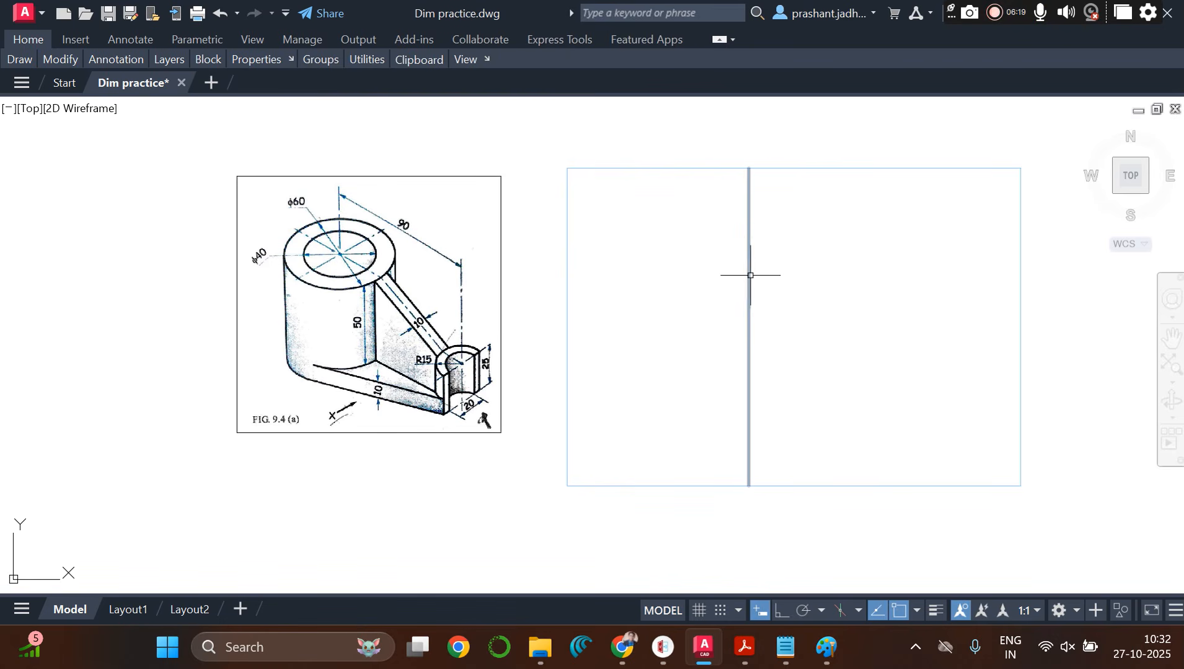
# Step: Check the sketched plan in Paint, return to AutoCAD and offset the rectangle's top edge 60 units downward
pyautogui.hotkey('alt', 'Tab')
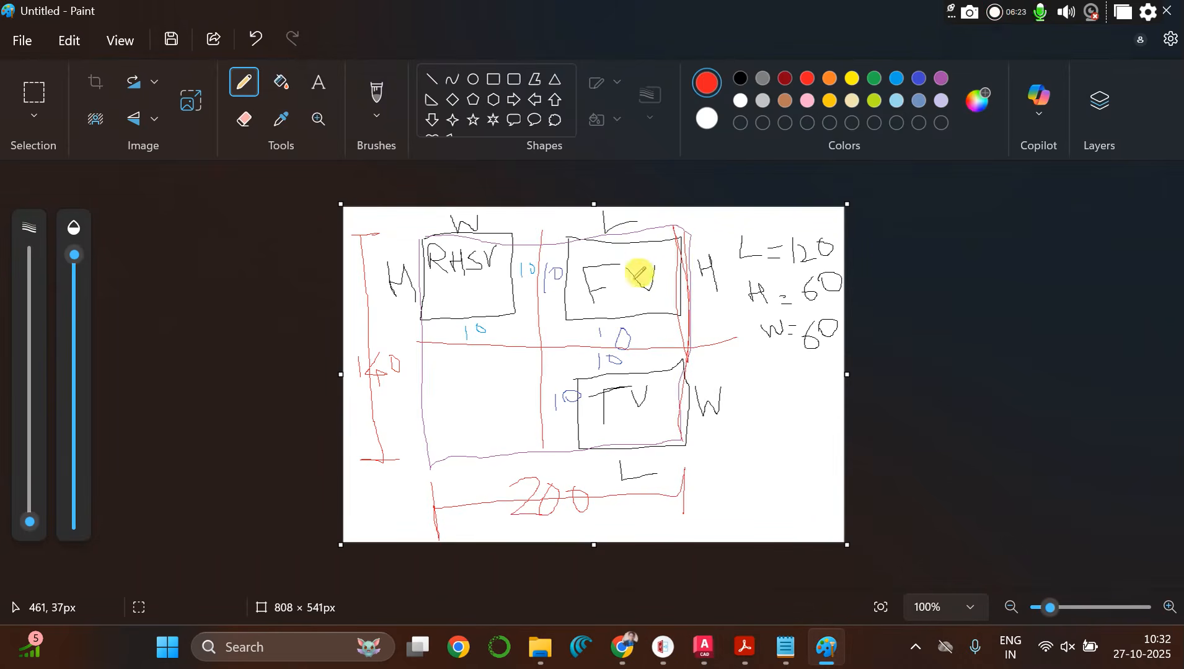
pyautogui.hotkey('alt', 'Tab')
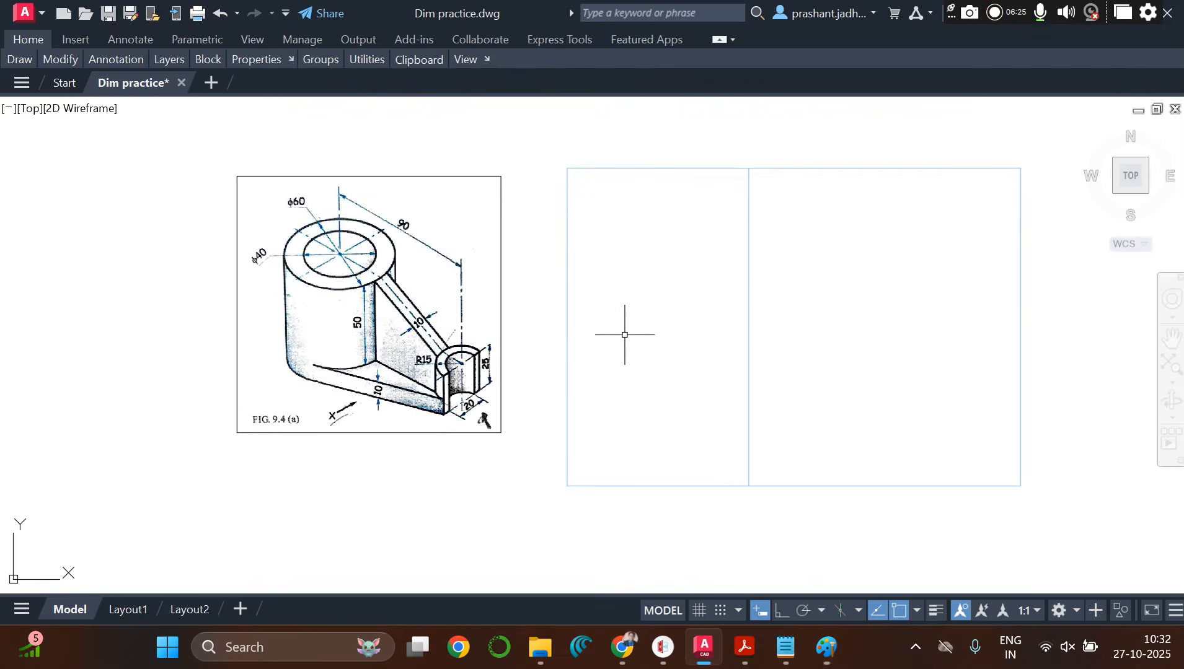
pyautogui.write('o')
pyautogui.press('Return')
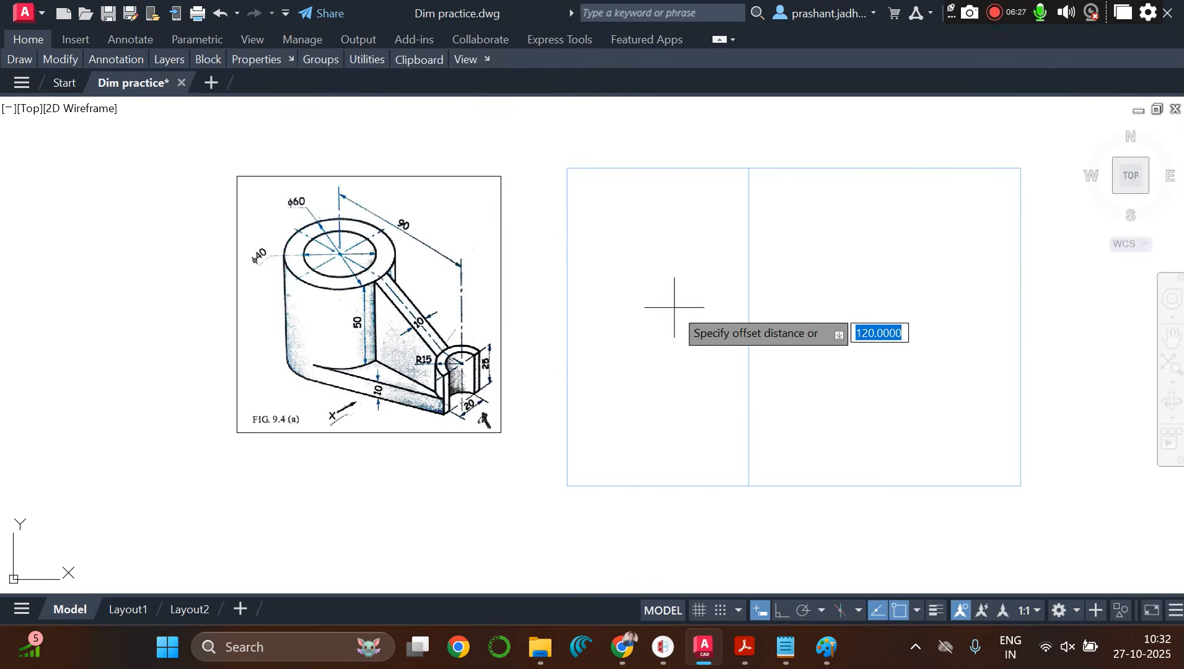
pyautogui.write('60')
pyautogui.press('Return')
pyautogui.click(823, 168)
pyautogui.click(819, 292)
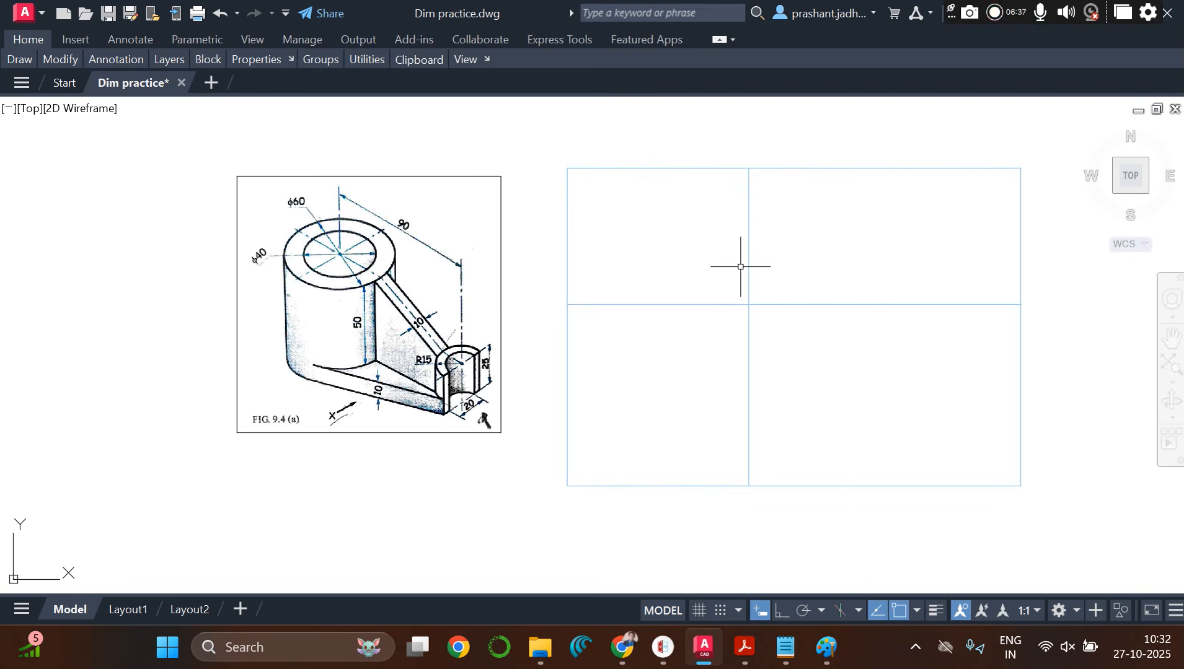
# Step: Offset the inner vertical line 10 units to the left twice, each time from the newest line
pyautogui.write('o')
pyautogui.press('Return')
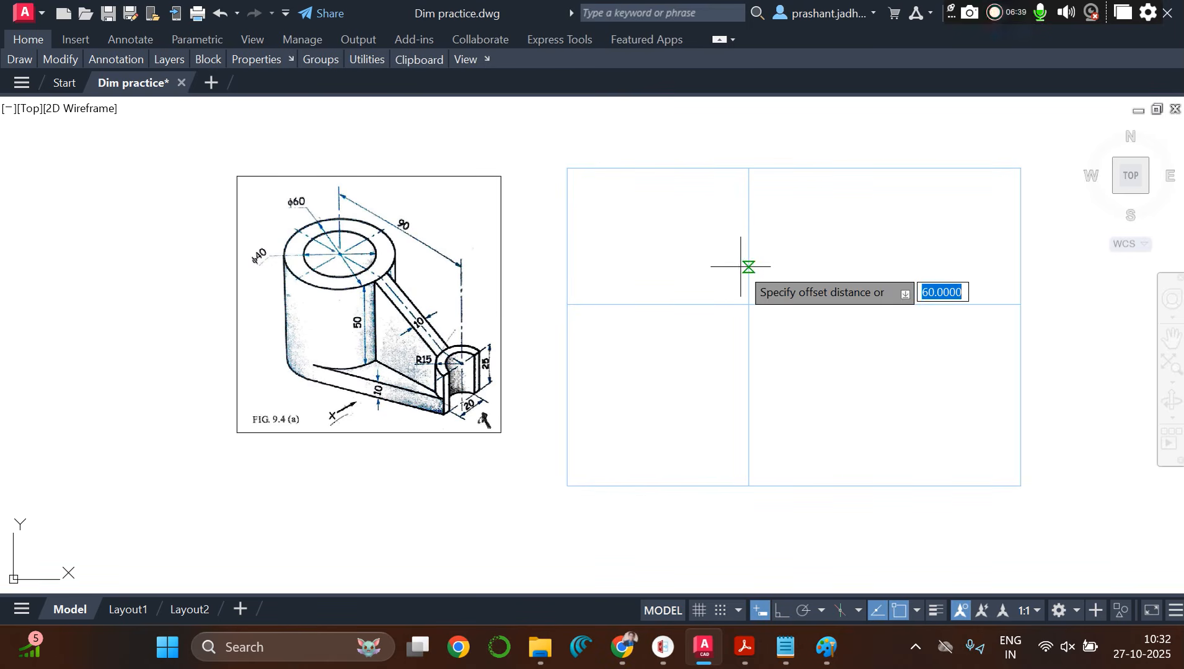
pyautogui.write('10')
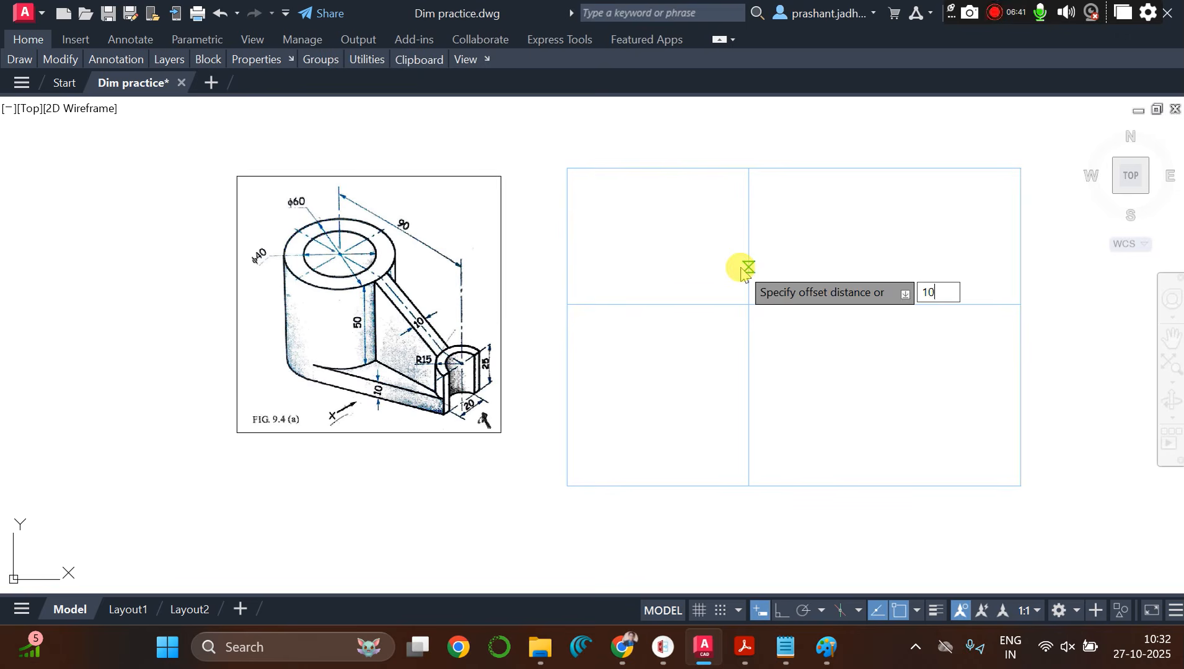
pyautogui.press('Return')
pyautogui.click(749, 265)
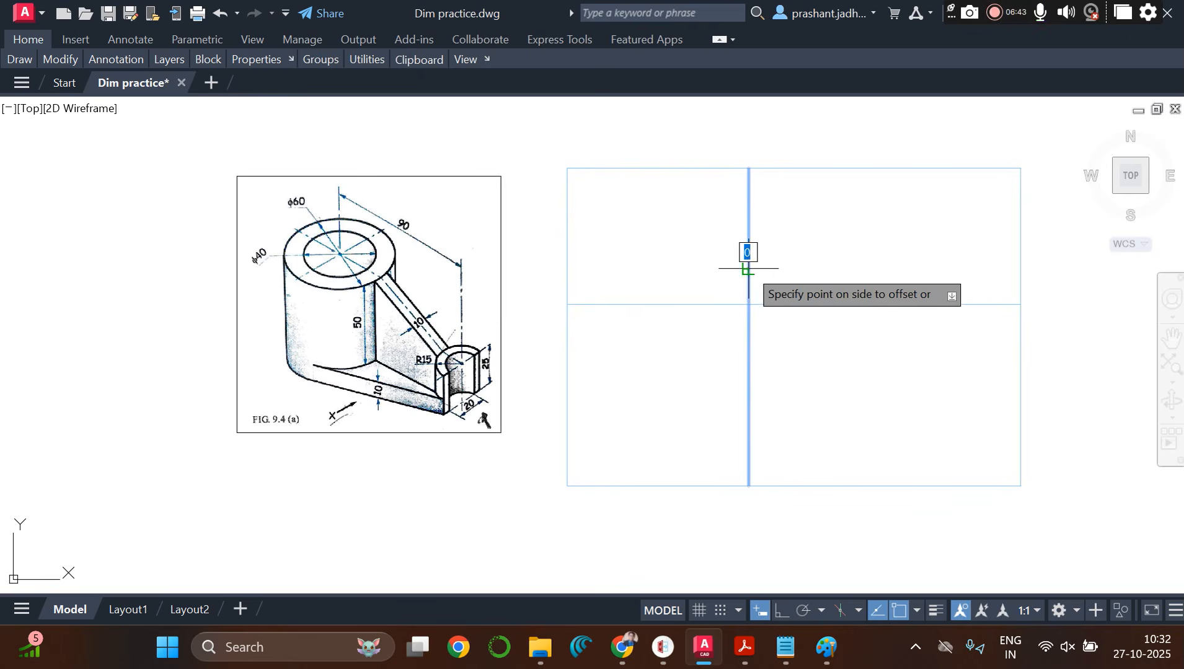
pyautogui.click(697, 260)
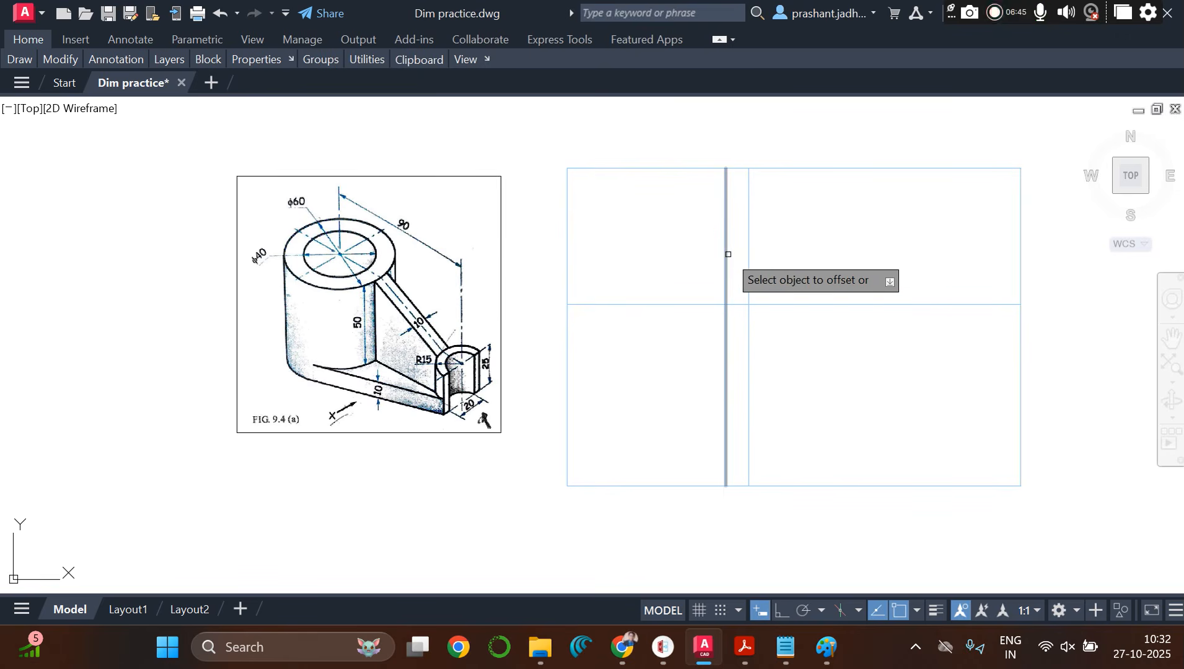
pyautogui.click(727, 254)
pyautogui.click(661, 259)
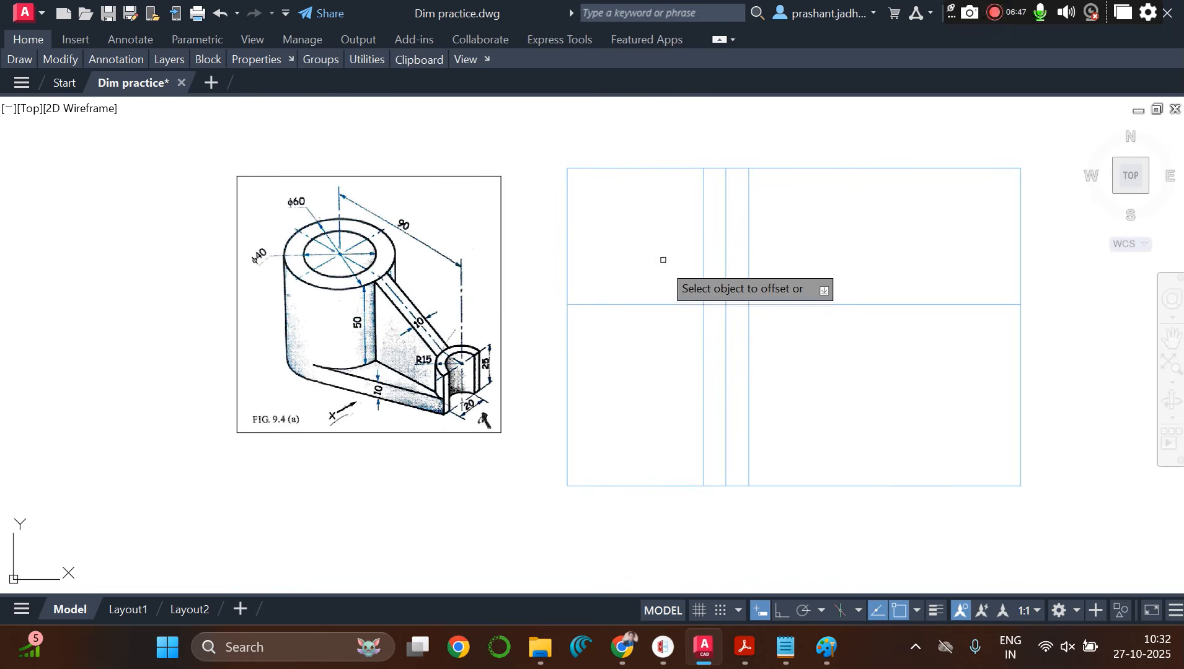
# Step: Offset the inner horizontal line 10 units downward twice, each time from the newest line
pyautogui.click(656, 304)
pyautogui.click(651, 340)
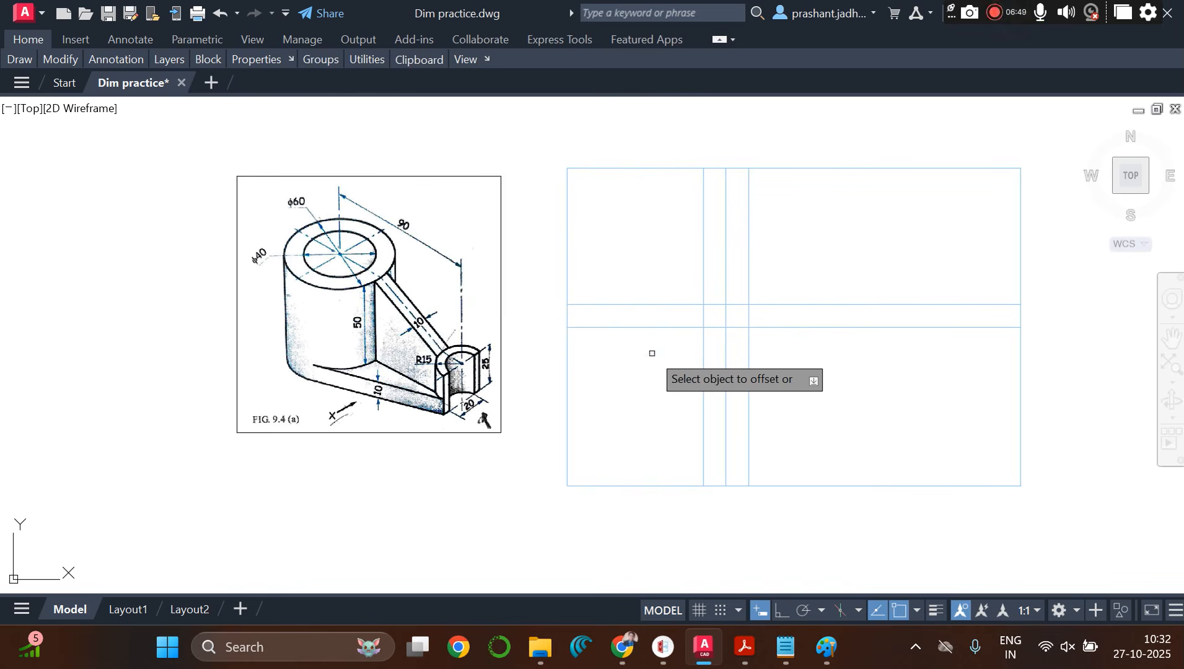
pyautogui.click(662, 356)
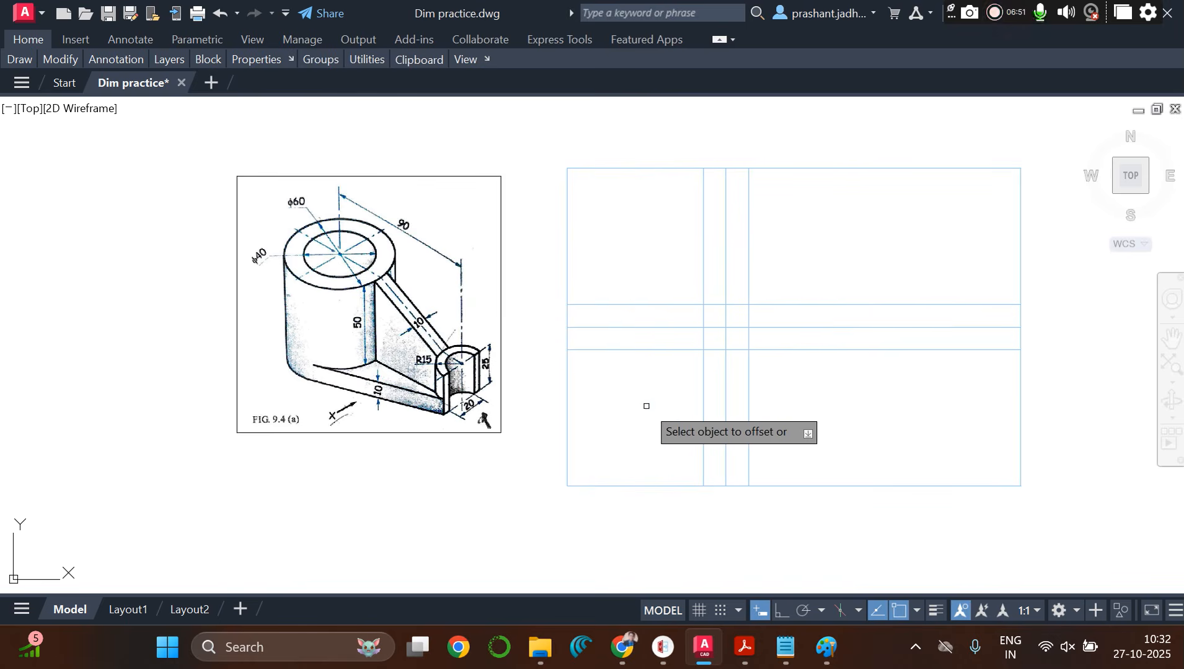
# Step: Draw a diagonal line from the intersection of the middle spacing lines to the rectangle's lower left corner
pyautogui.write('l')
pyautogui.press('Return')
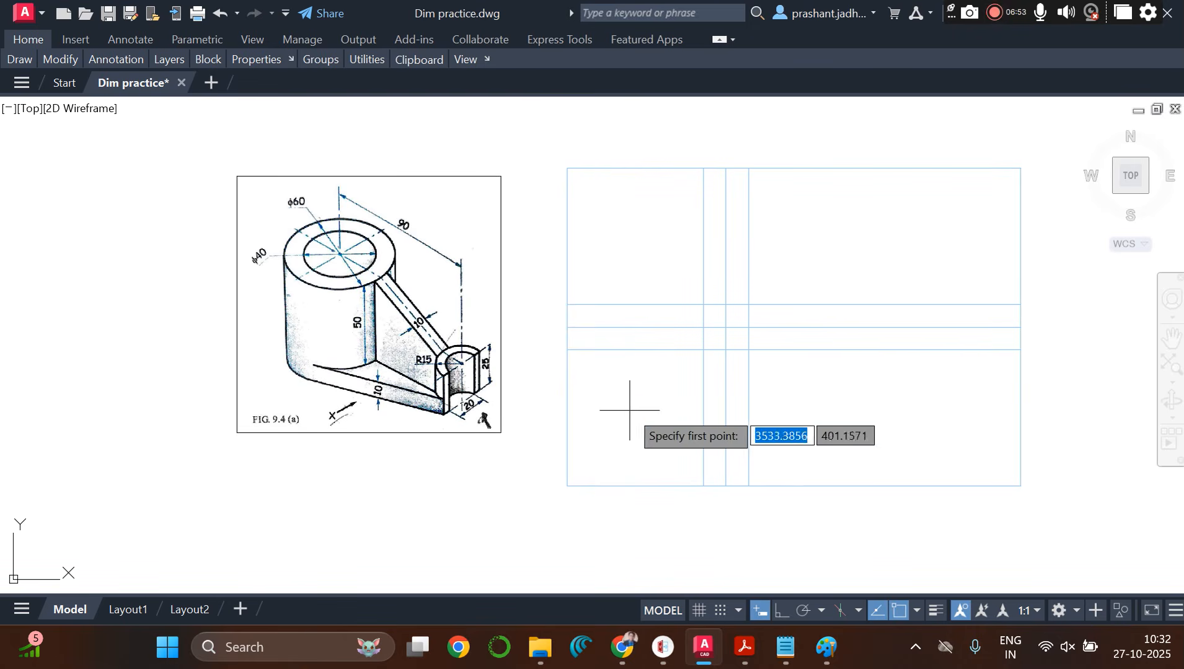
pyautogui.click(726, 326)
pyautogui.click(571, 486)
pyautogui.press('Return')
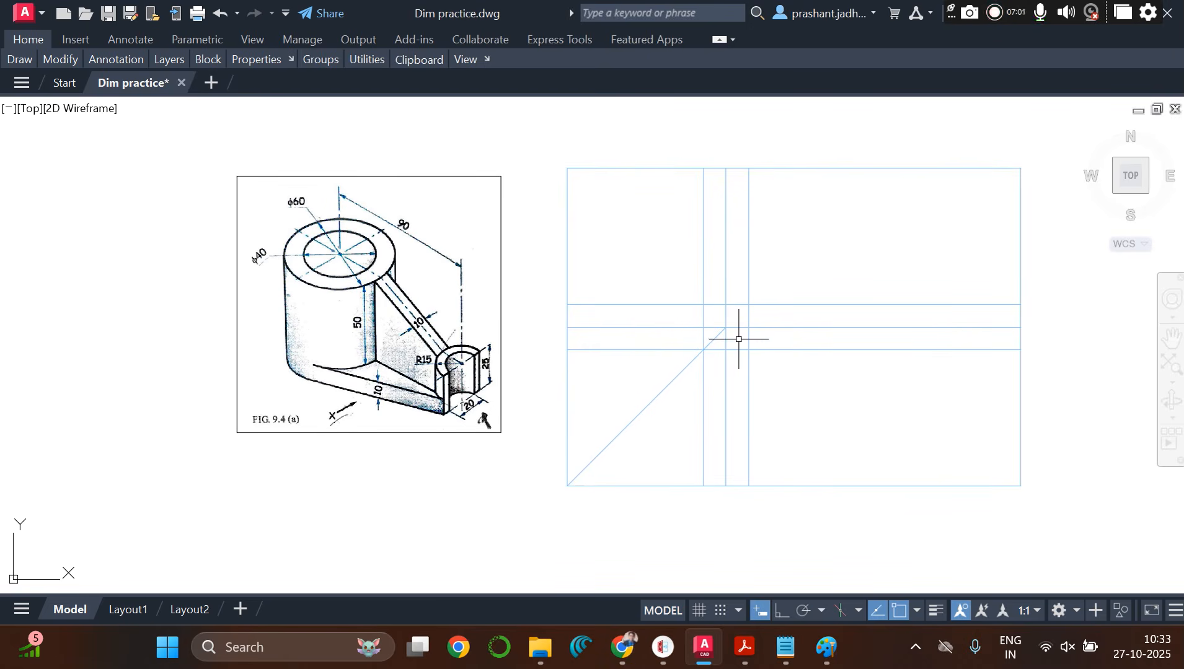
# Step: Change the color of the middle vertical, middle horizontal and diagonal lines to magenta
pyautogui.moveTo(732, 332); pyautogui.dragTo(720, 320)
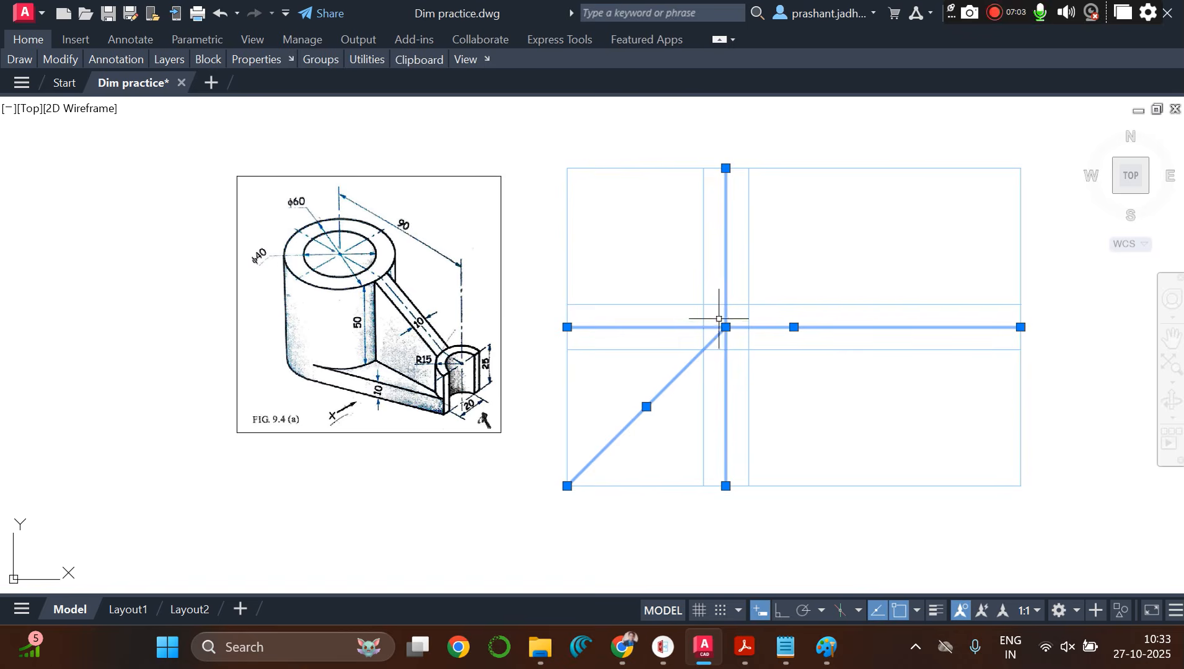
pyautogui.moveTo(256, 60)
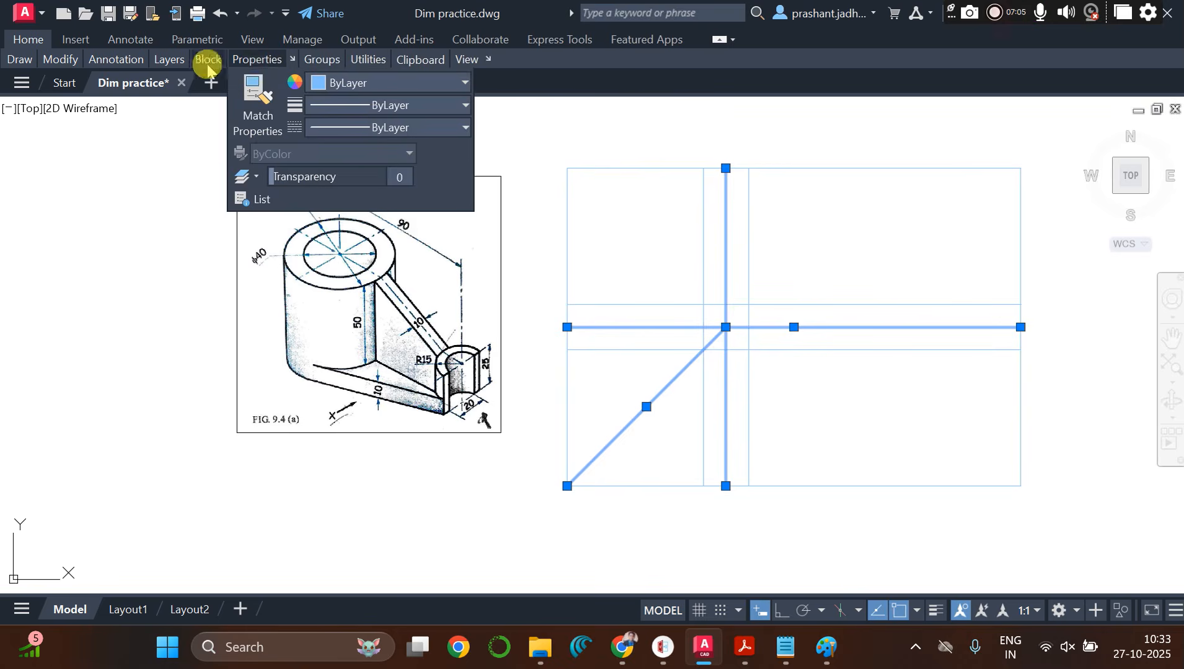
pyautogui.click(372, 85)
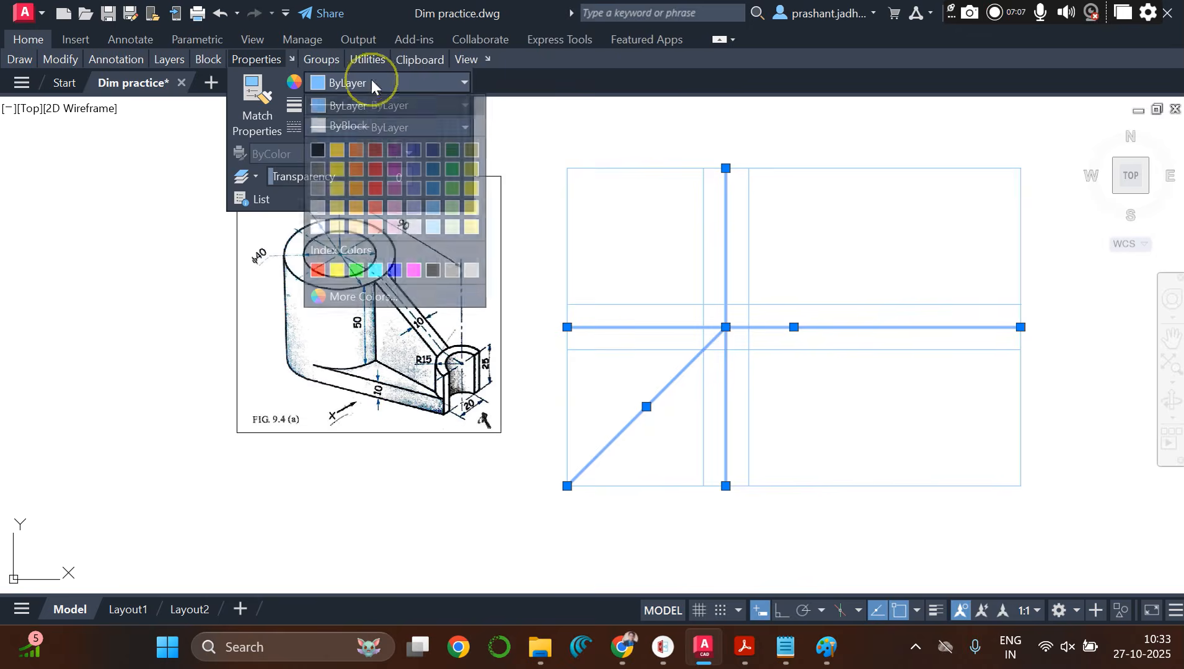
pyautogui.click(414, 270)
pyautogui.press('Escape')
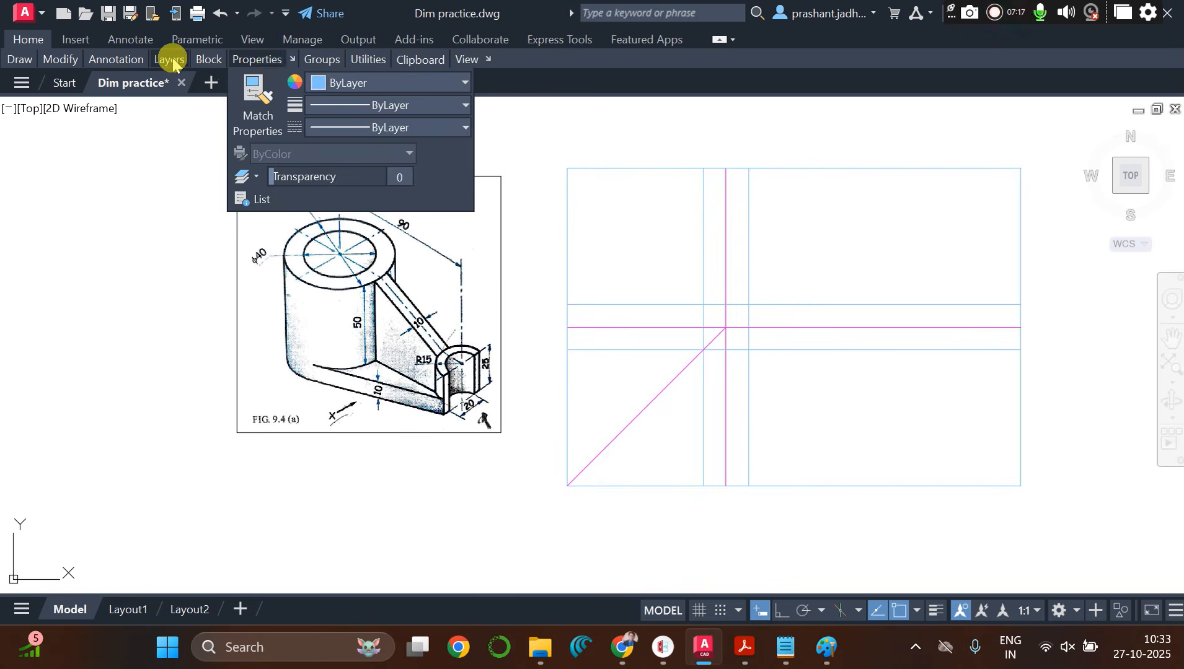
# Step: Make the visible layer the current layer
pyautogui.moveTo(173, 57)
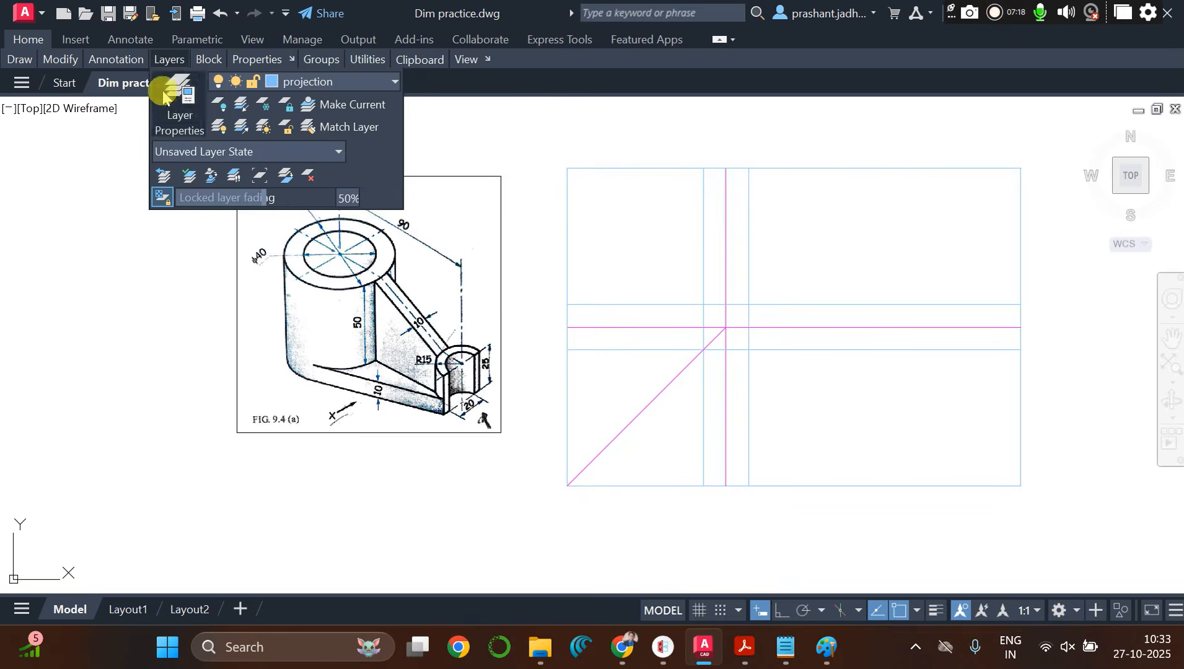
pyautogui.click(352, 86)
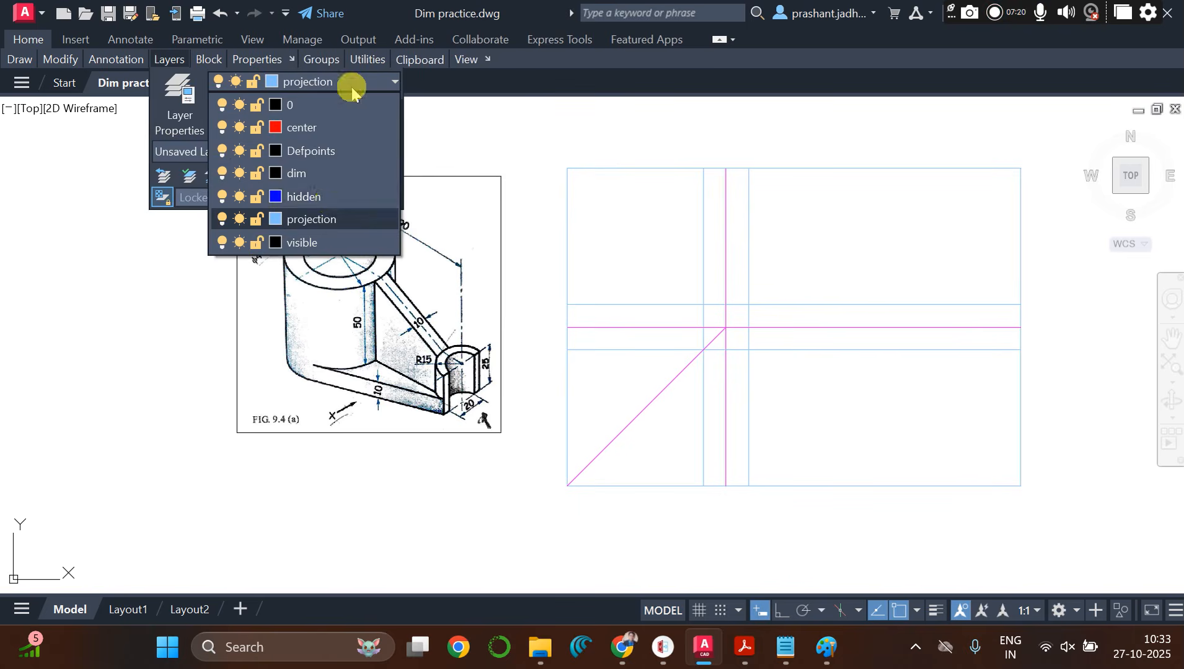
pyautogui.click(320, 242)
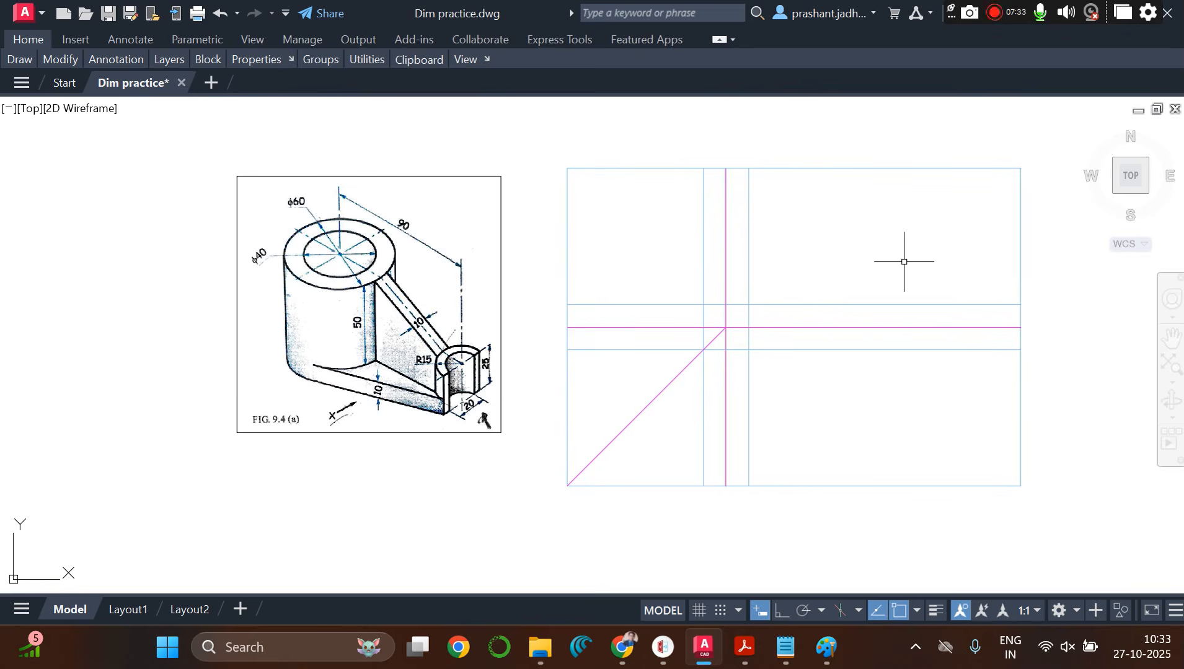
# Step: Offset the frame's bottom edge 30 units upward to mark the top view's horizontal centerline
pyautogui.write('o')
pyautogui.press('Return')
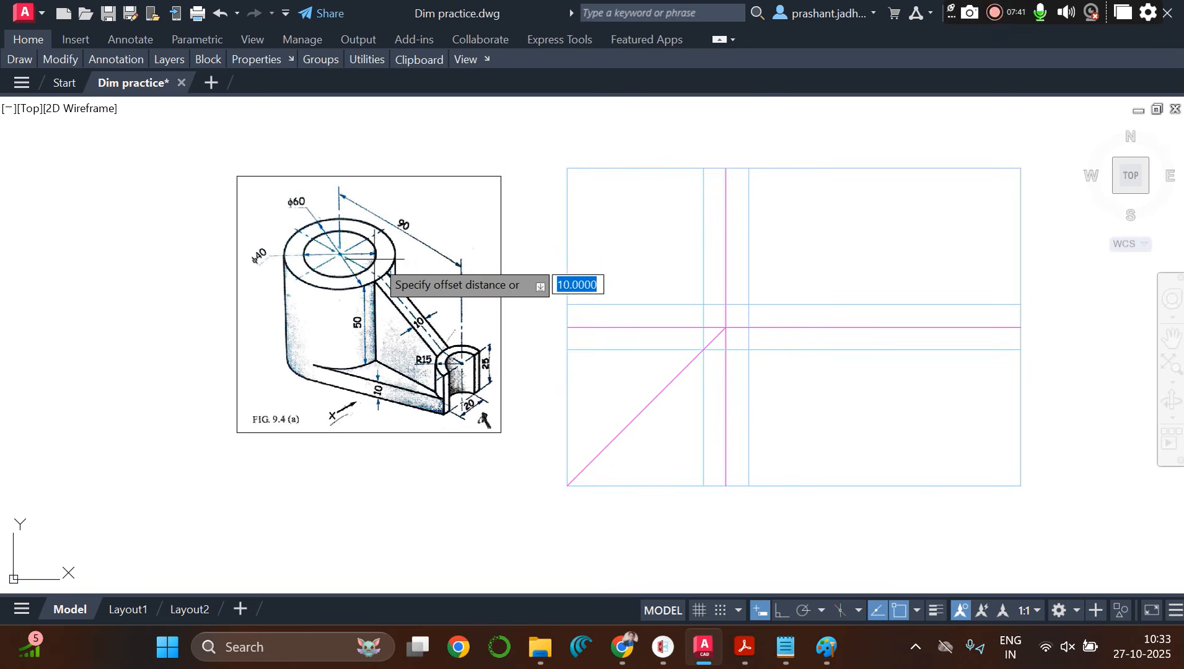
pyautogui.write('30')
pyautogui.press('Return')
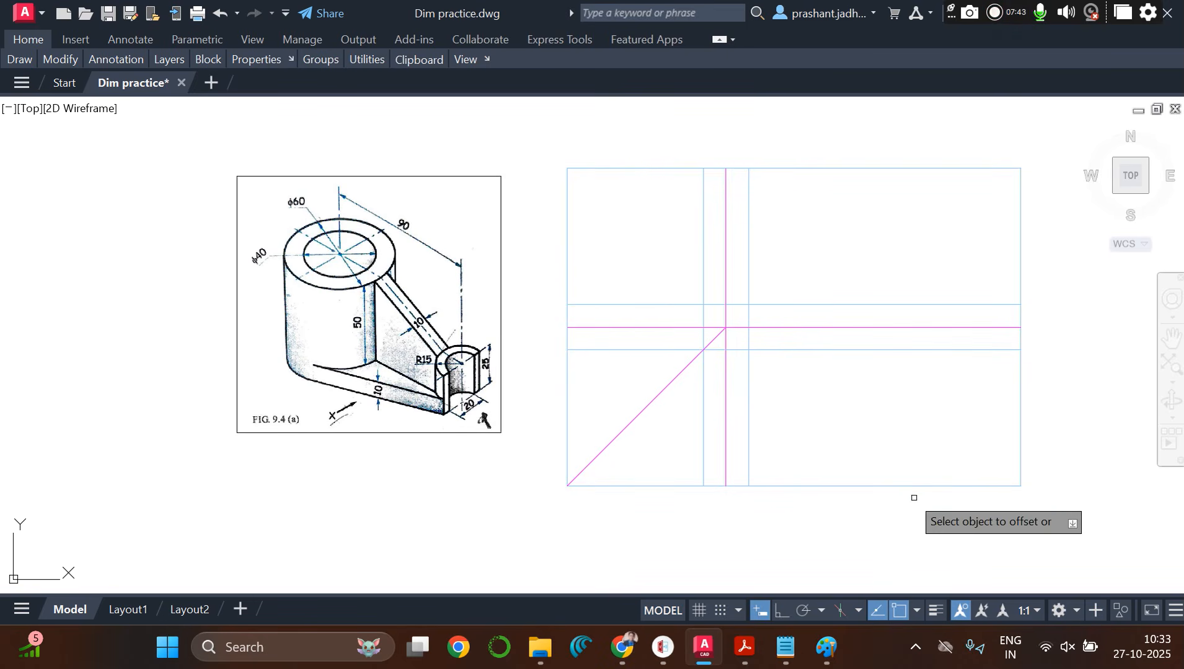
pyautogui.click(858, 486)
pyautogui.click(859, 411)
pyautogui.press('Escape')
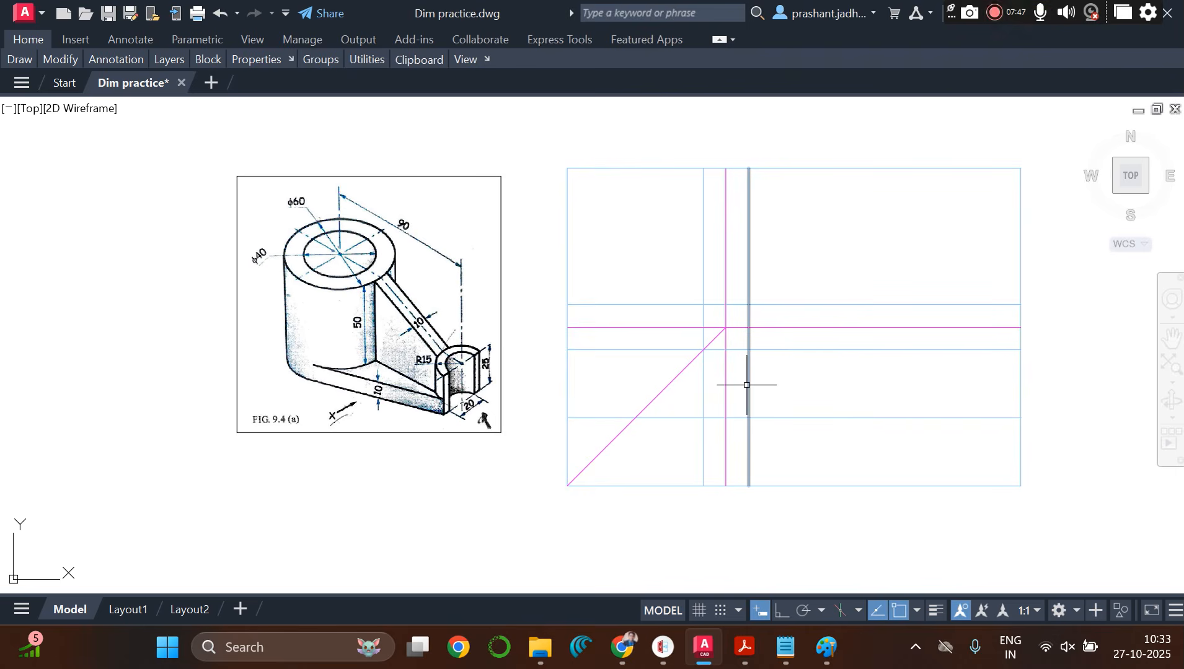
pyautogui.press('Return')
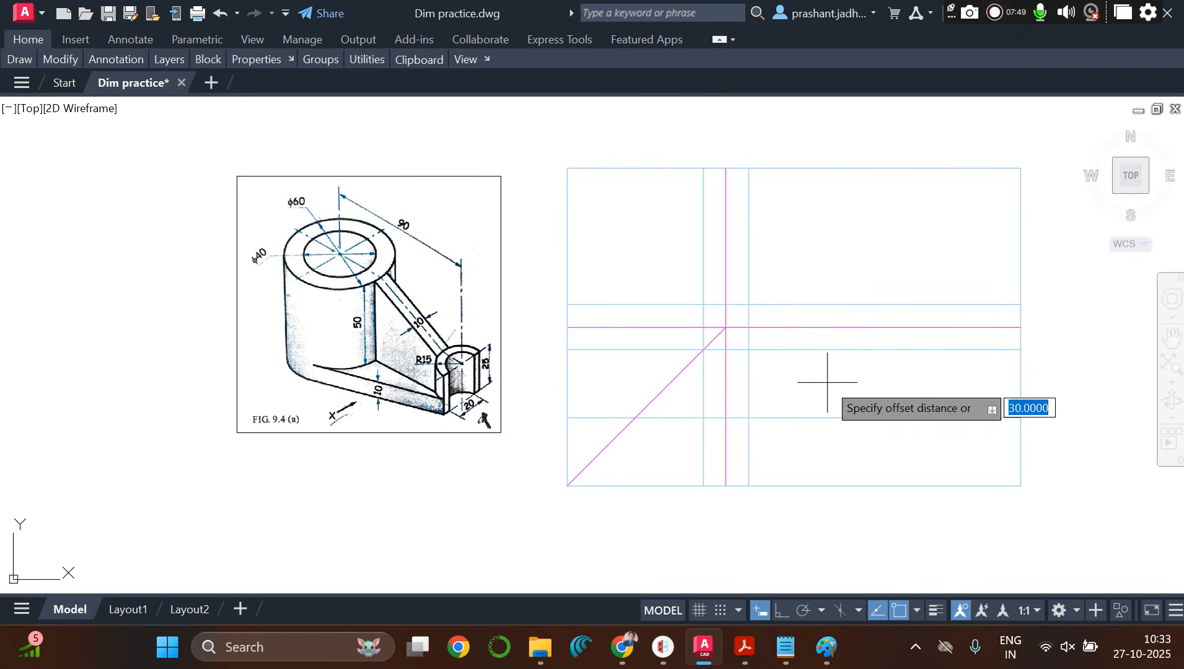
pyautogui.press('Return')
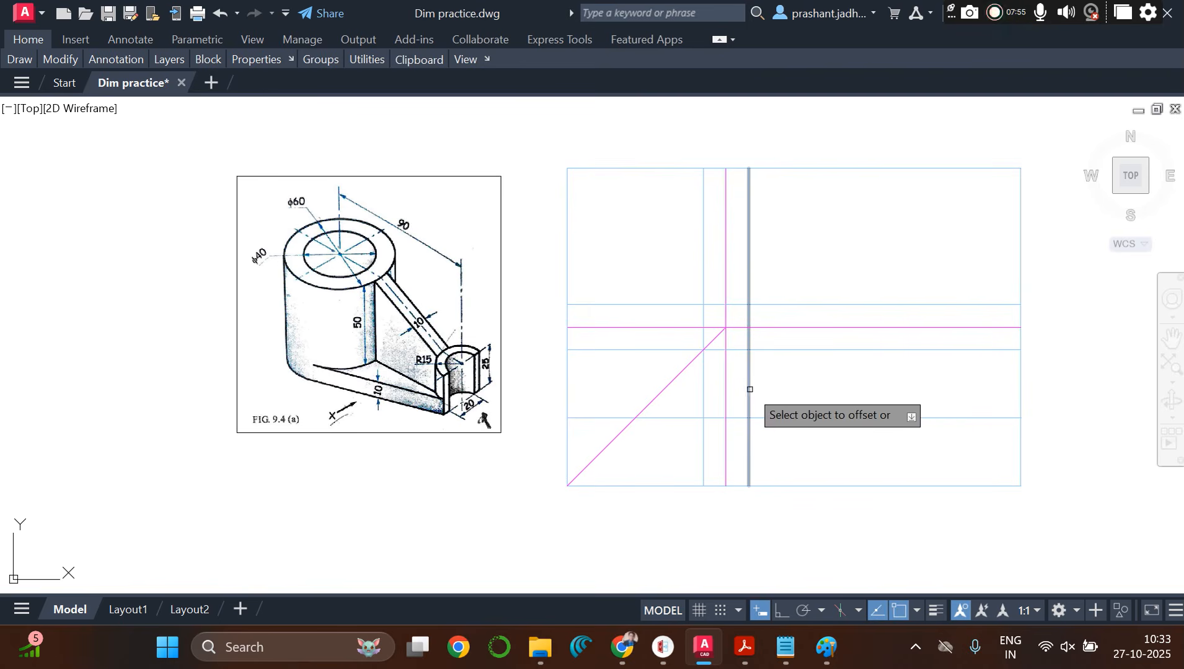
pyautogui.press('Escape')
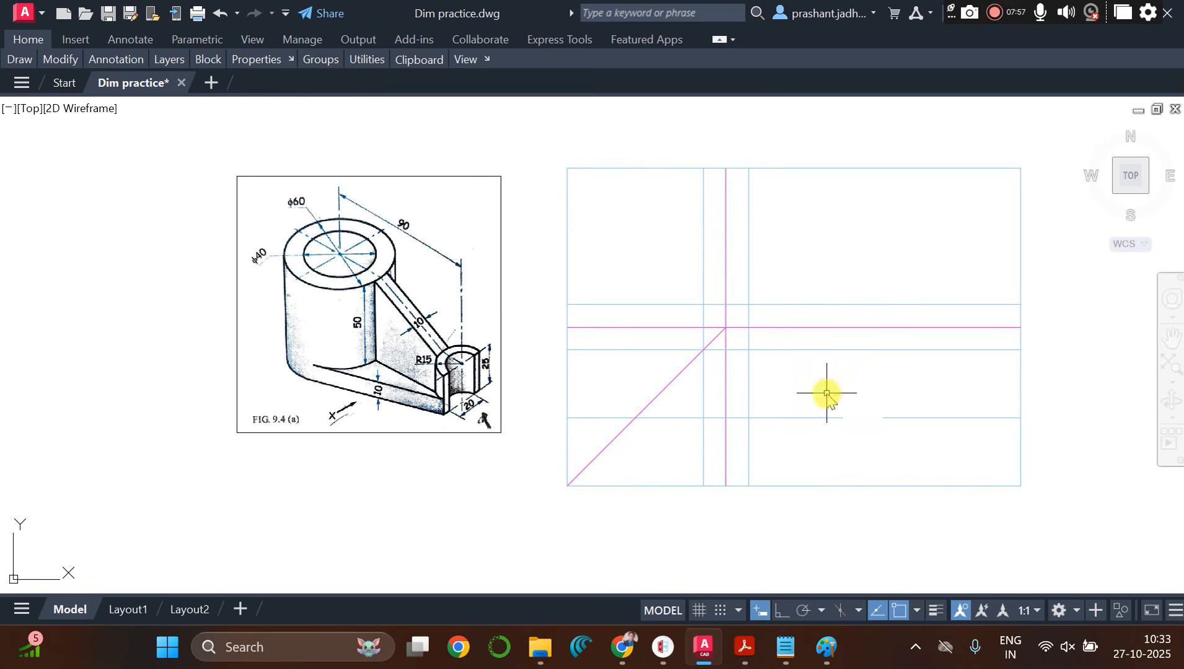
# Step: Offset the vertical spacing line at the left side of the top view 30 units to the right
pyautogui.write('o')
pyautogui.press('Return')
pyautogui.write('30')
pyautogui.press('Return')
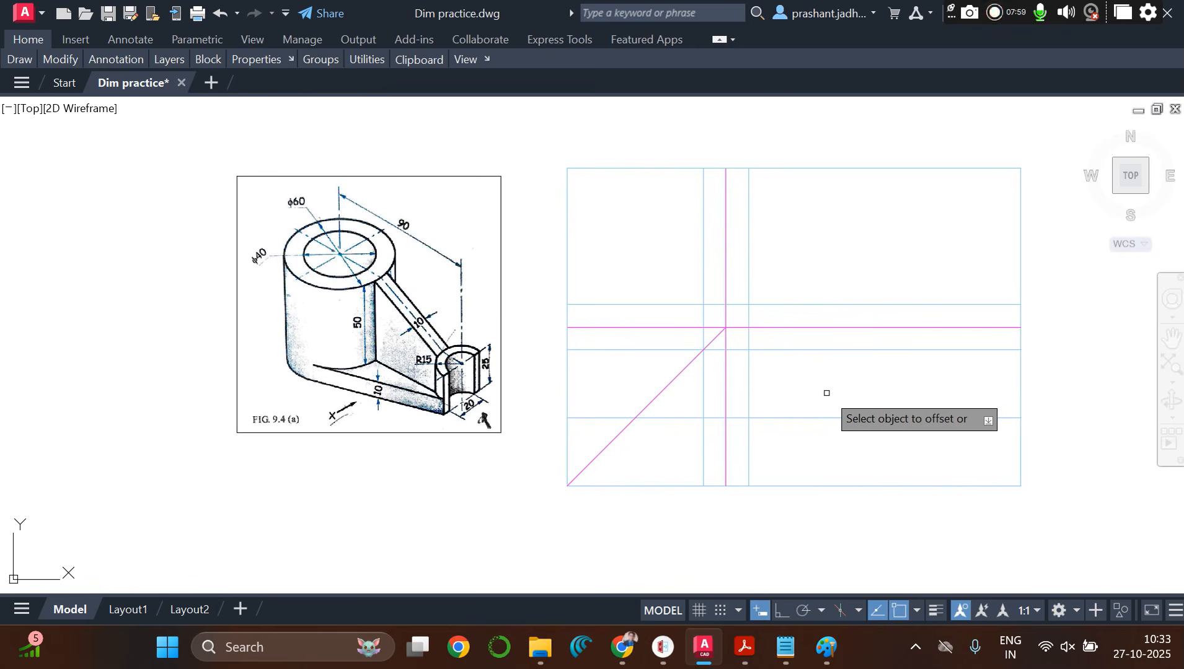
pyautogui.click(750, 382)
pyautogui.click(821, 380)
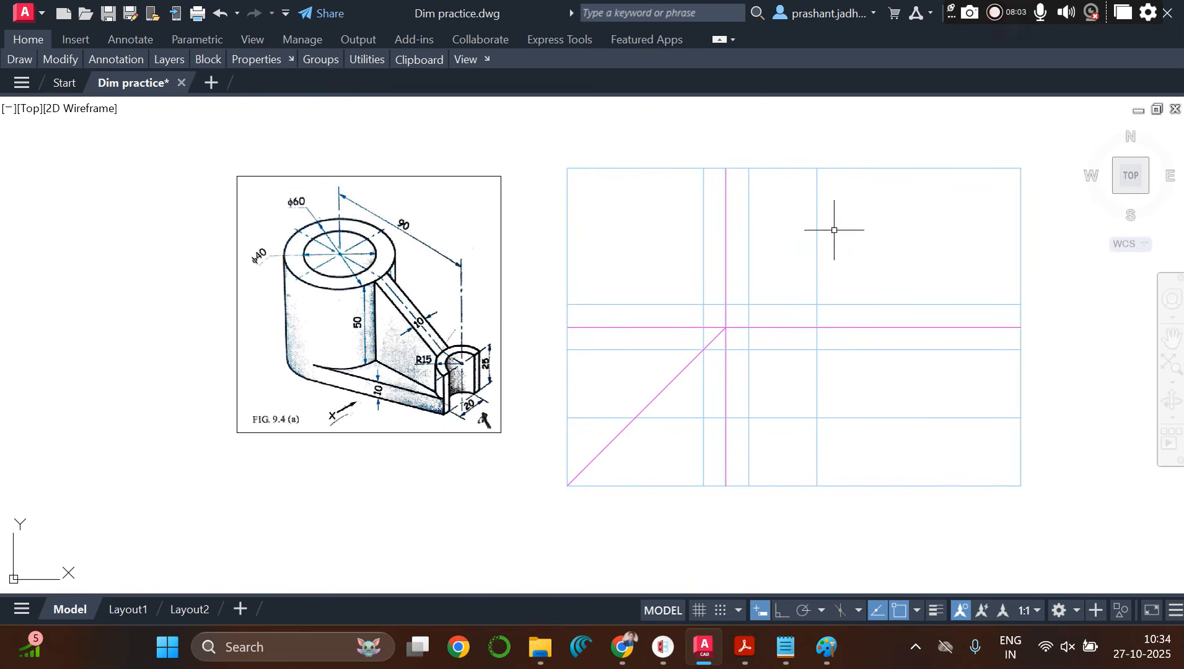
# Step: Draw a circle of radius 30 centered where the two 30-unit offset lines cross, reaching the spacing line above
pyautogui.write('c')
pyautogui.press('Return')
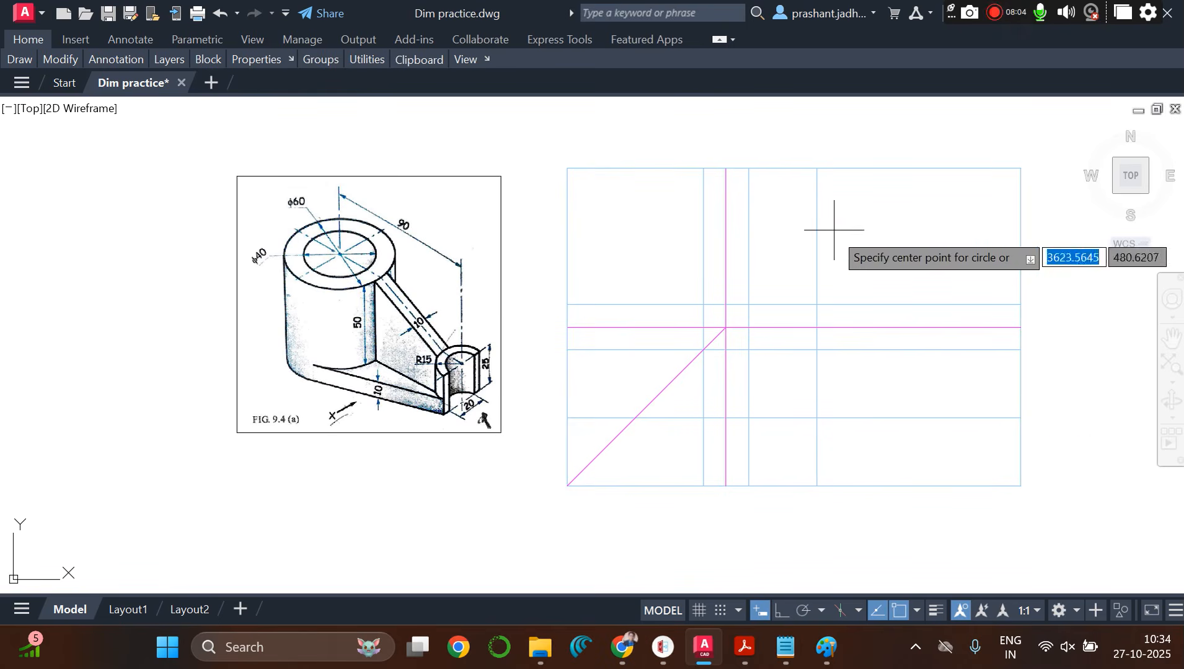
pyautogui.click(816, 418)
pyautogui.click(819, 349)
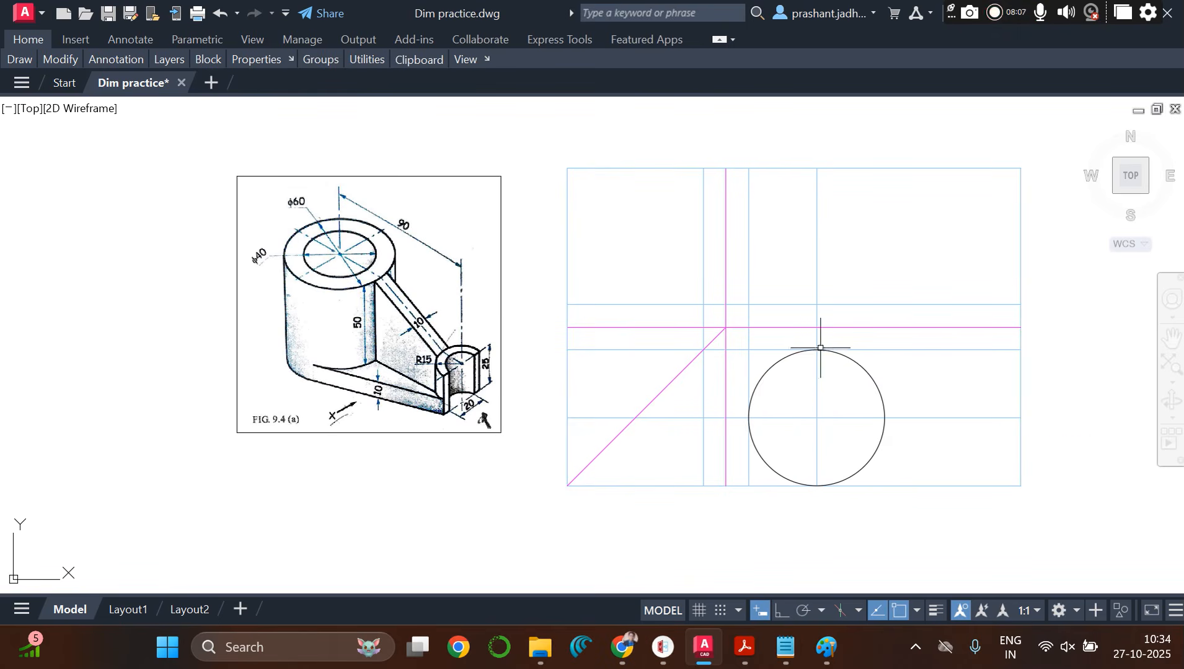
# Step: Turn on lineweight display for the drawing
pyautogui.click(936, 612)
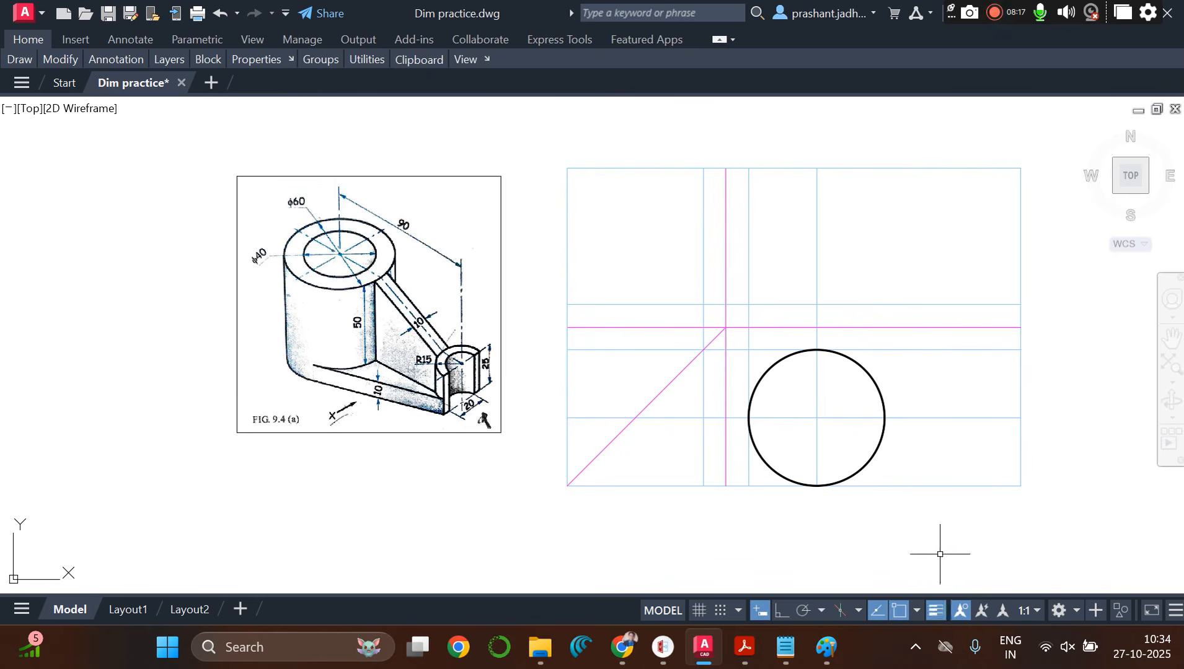
pyautogui.click(937, 612)
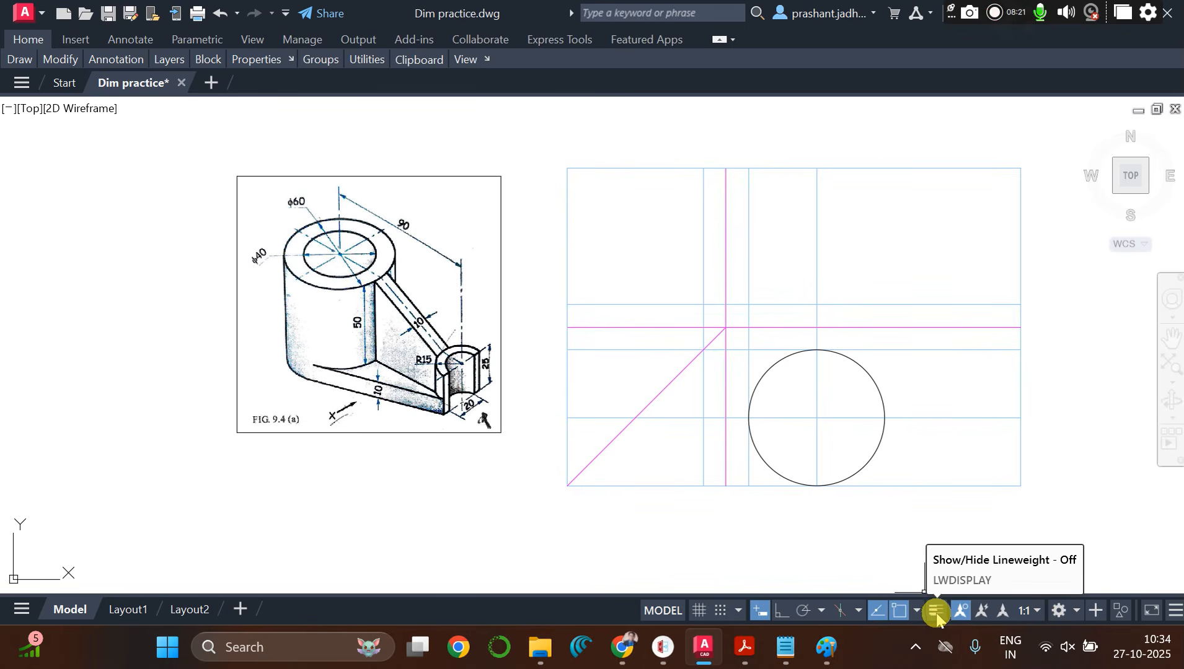
pyautogui.click(937, 613)
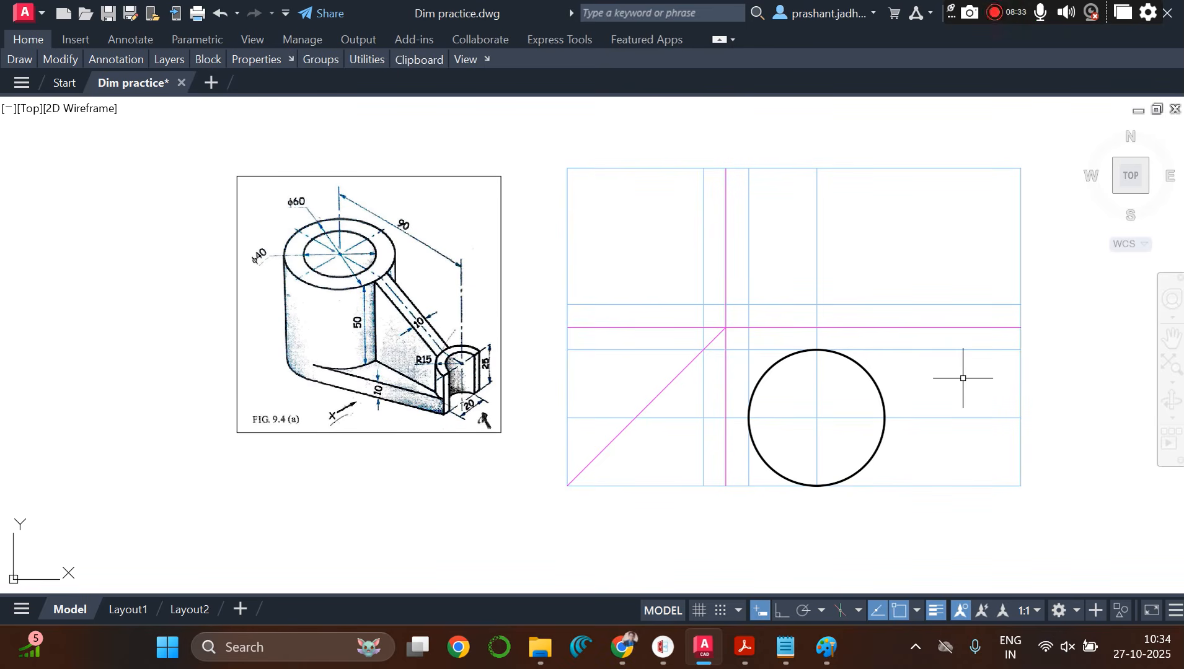
# Step: Draw a circle of radius 15 centered where the horizontal offset line meets the frame's right edge
pyautogui.press('space')
pyautogui.click(1020, 417)
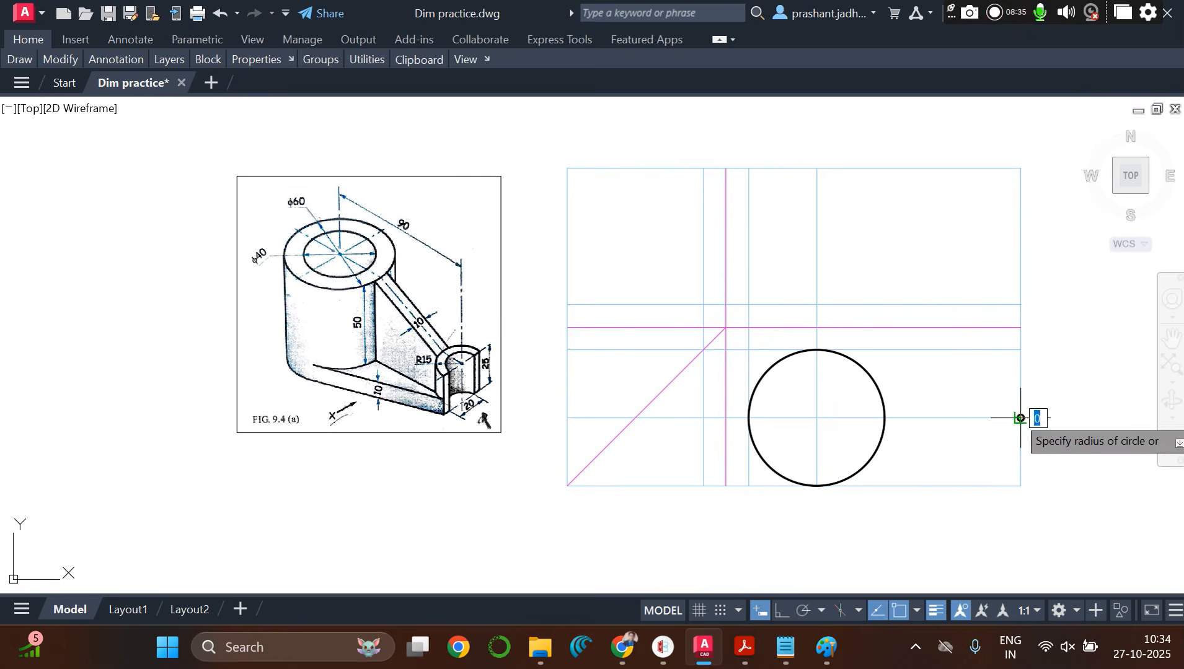
pyautogui.write('15')
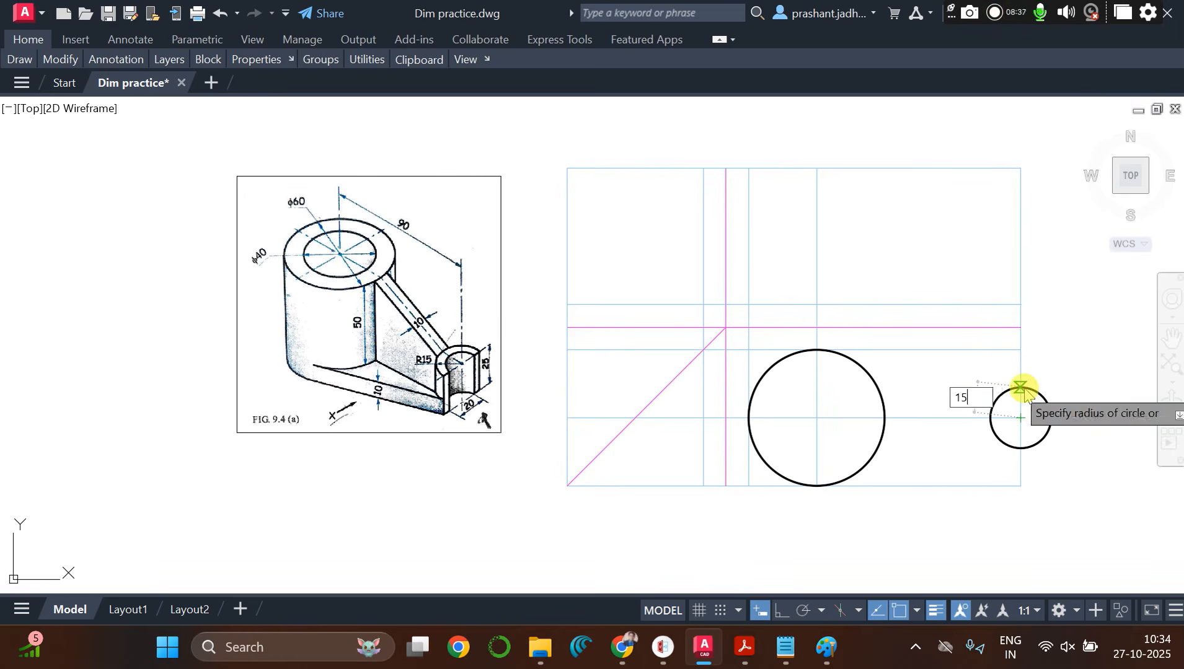
pyautogui.press('Return')
pyautogui.press('space')
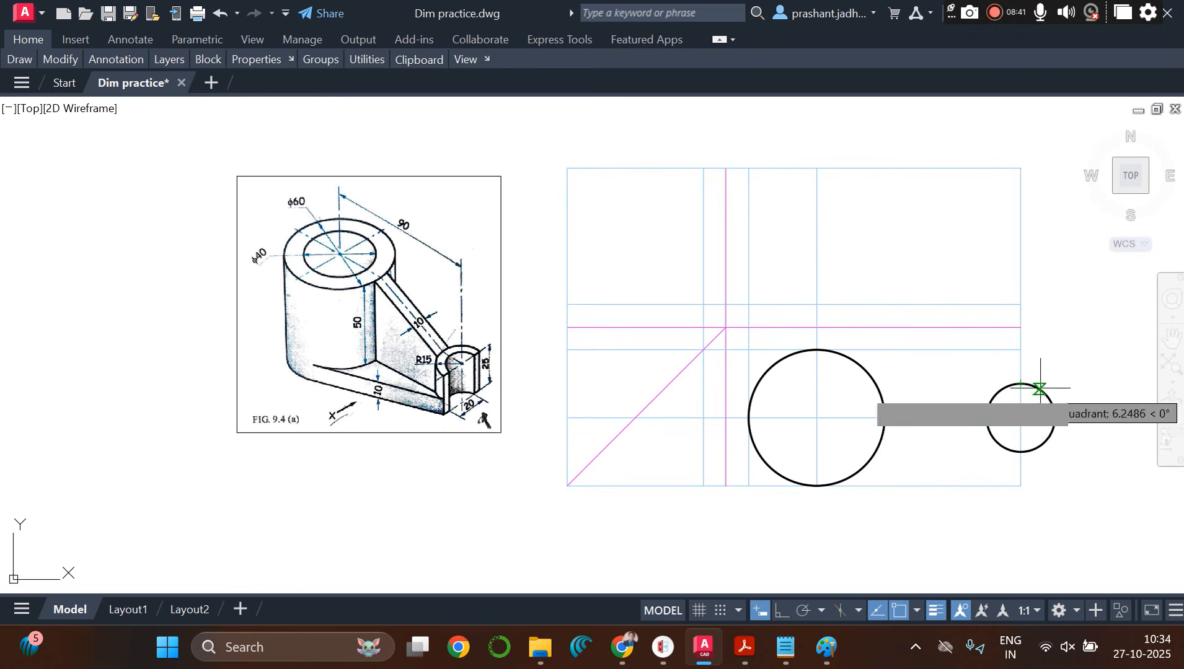
pyautogui.press('Escape')
pyautogui.press('Return')
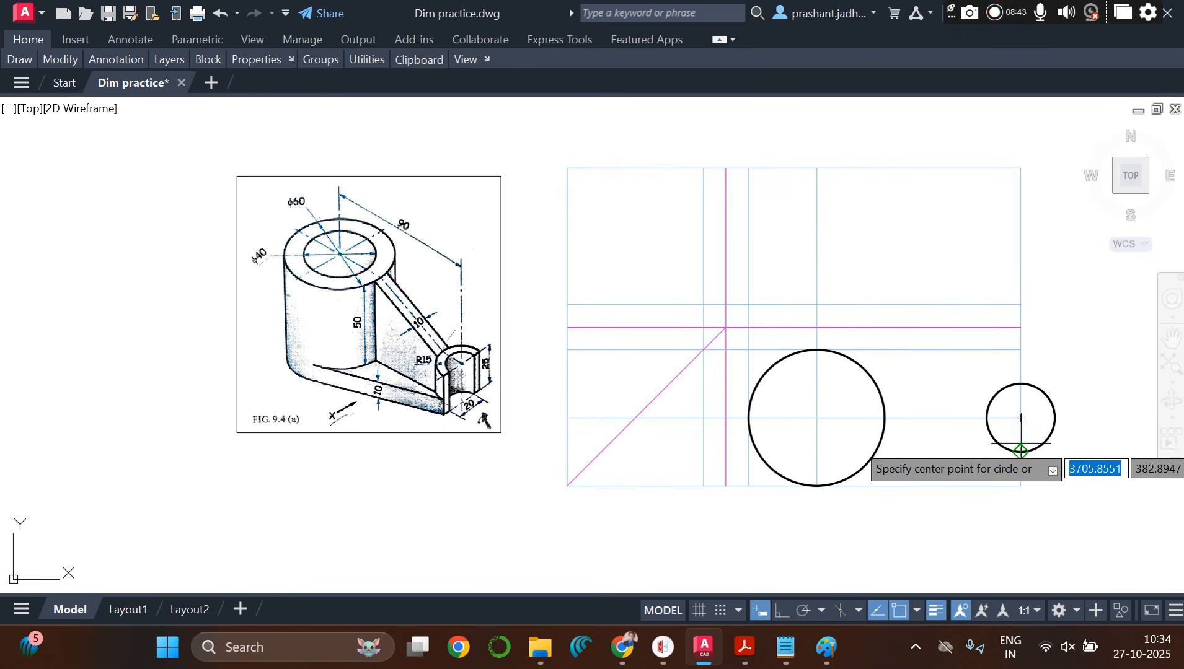
pyautogui.press('Escape')
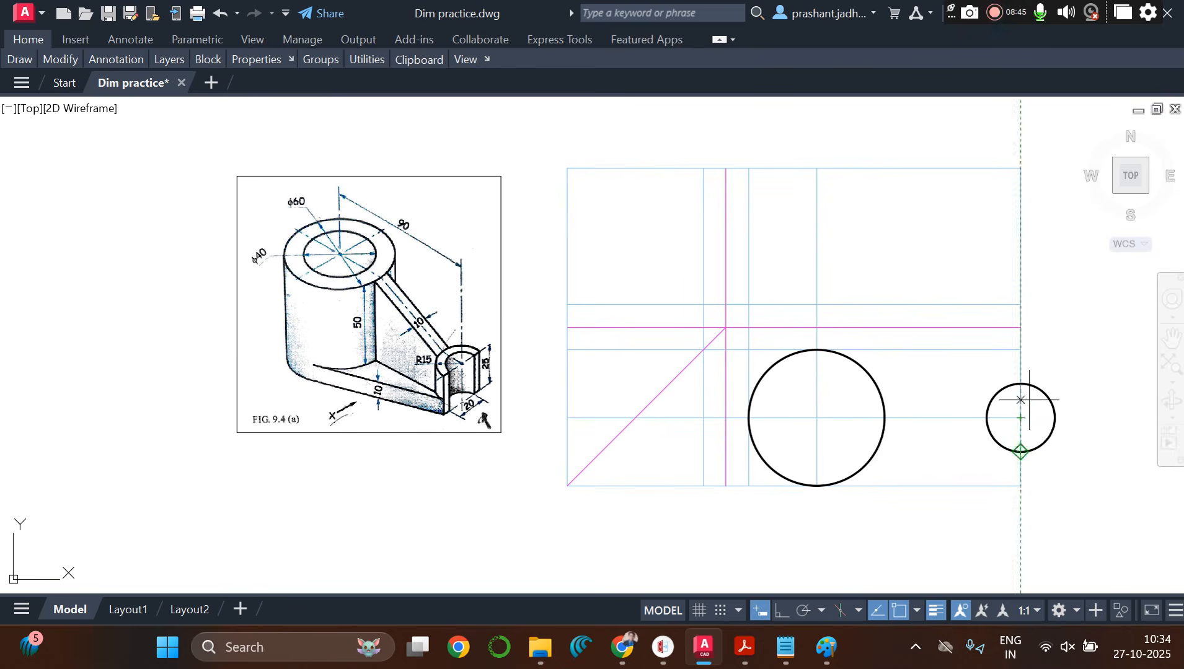
# Step: Draw a concentric circle of radius 10 inside the 15-radius circle on the frame's right edge
pyautogui.scroll(5, 1077, 422)
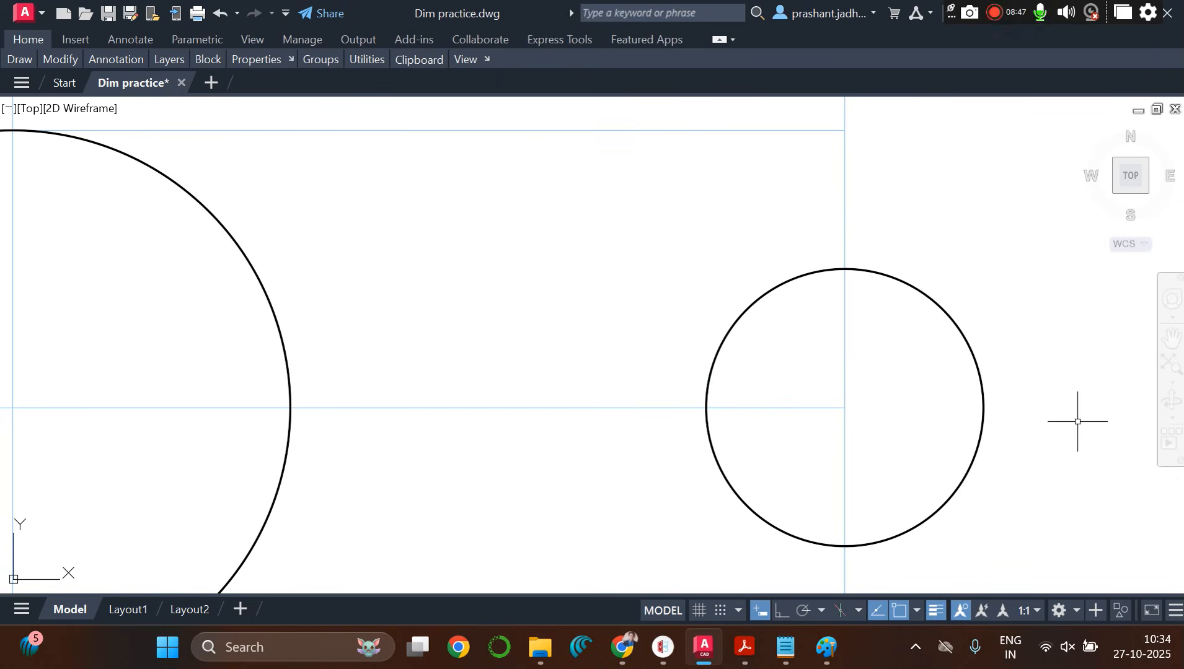
pyautogui.press('Return')
pyautogui.click(844, 408)
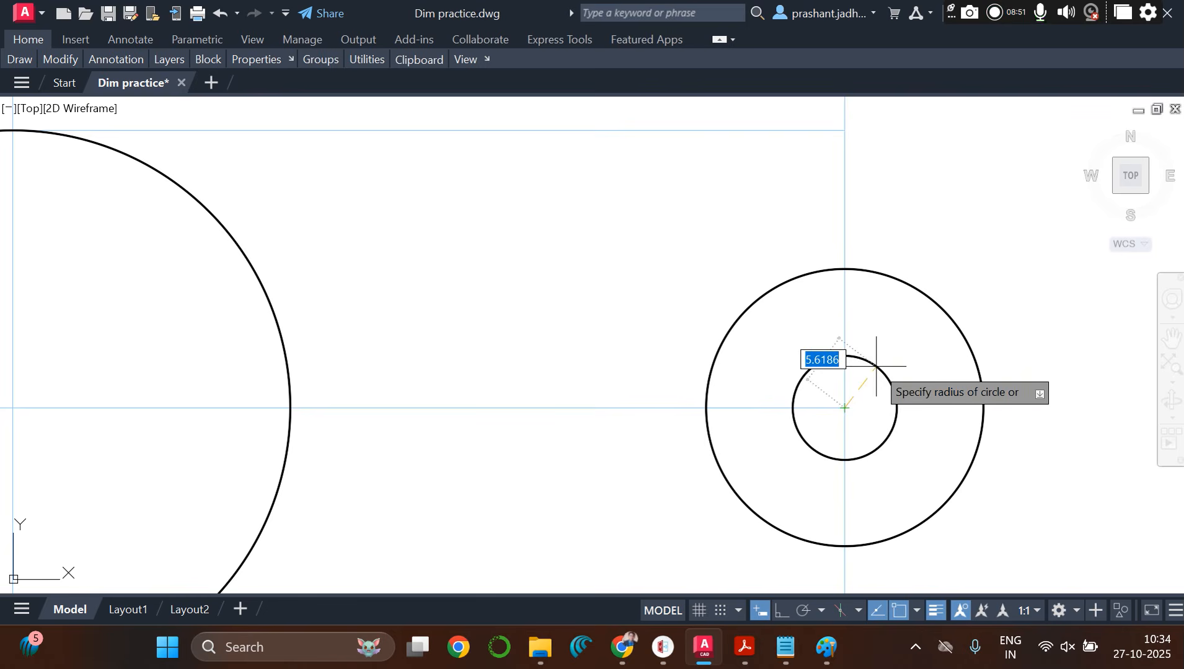
pyautogui.write('10')
pyautogui.press('Return')
# Step: Trim away the halves of the two small concentric circles that lie outside the frame's right edge
pyautogui.write('TR')
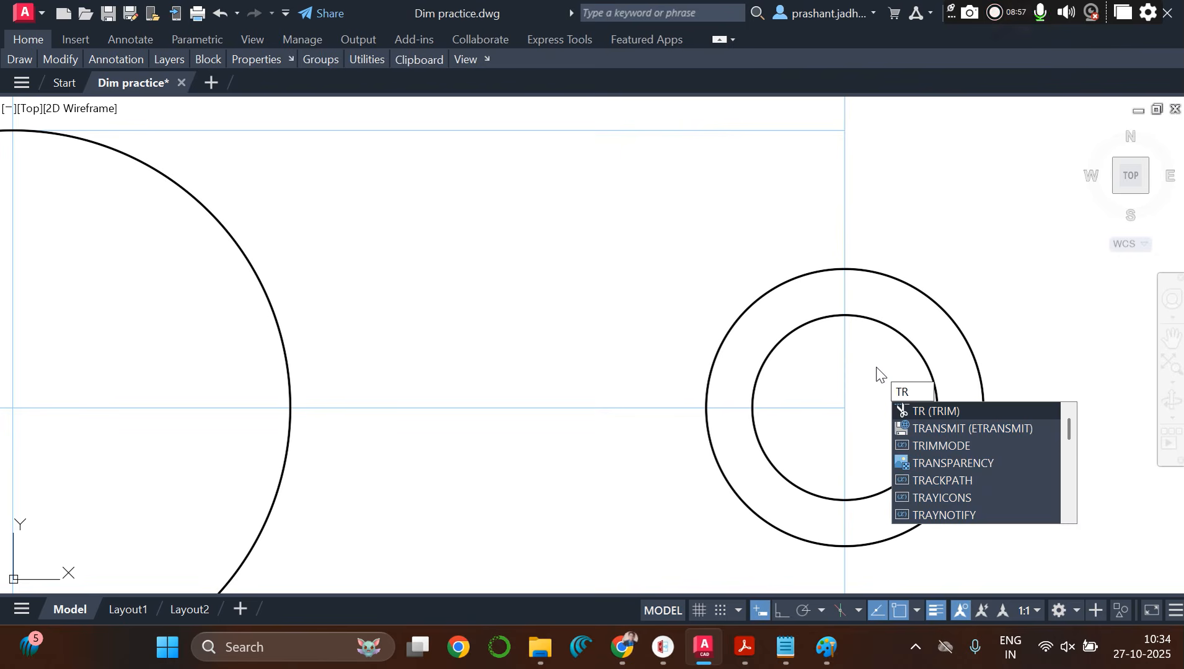
pyautogui.press('Return')
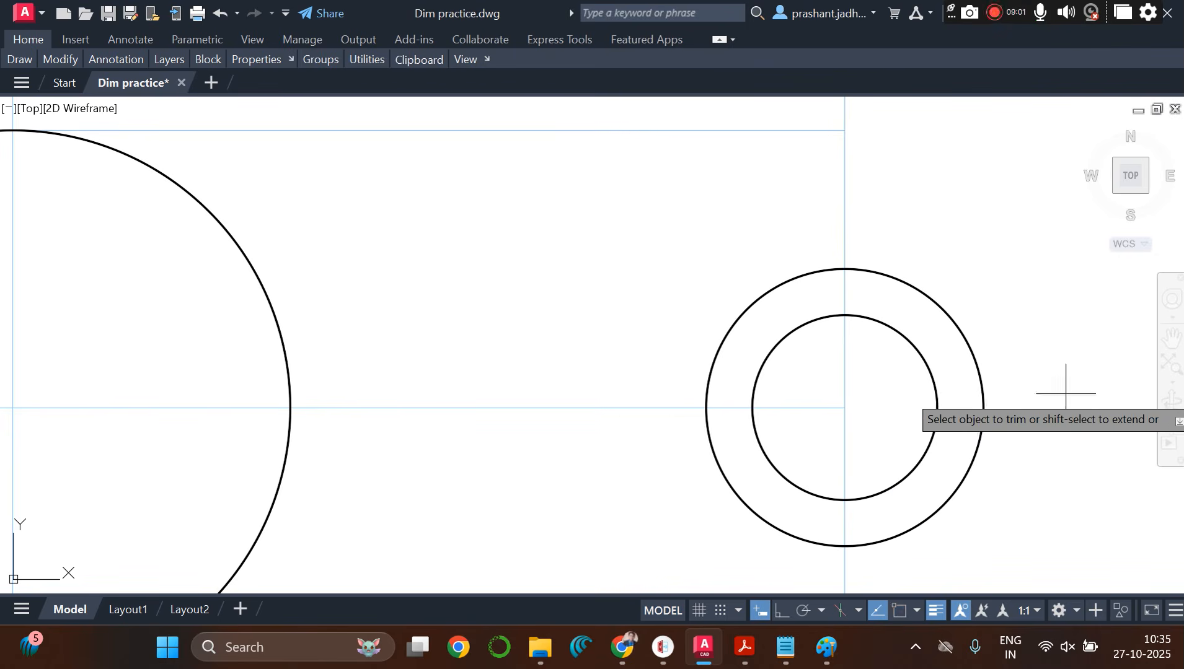
pyautogui.click(1065, 393)
pyautogui.click(908, 383)
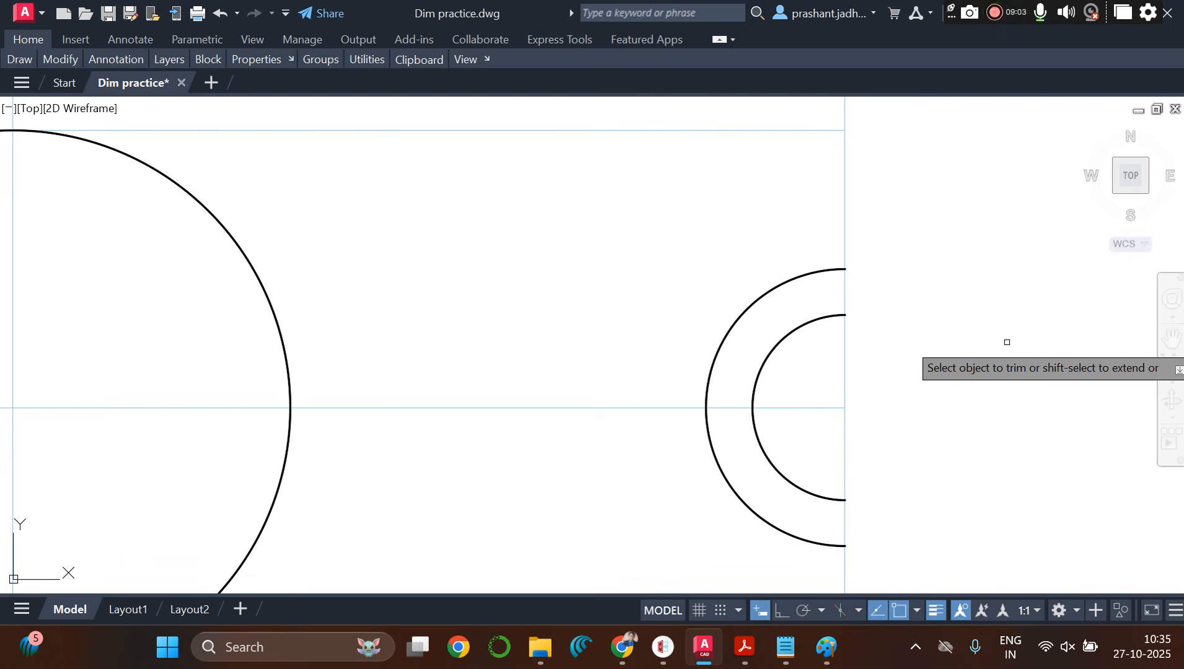
# Step: Draw a concentric circle of radius 20 inside the large circle for the cylinder's bore
pyautogui.scroll(-3, 993, 345)
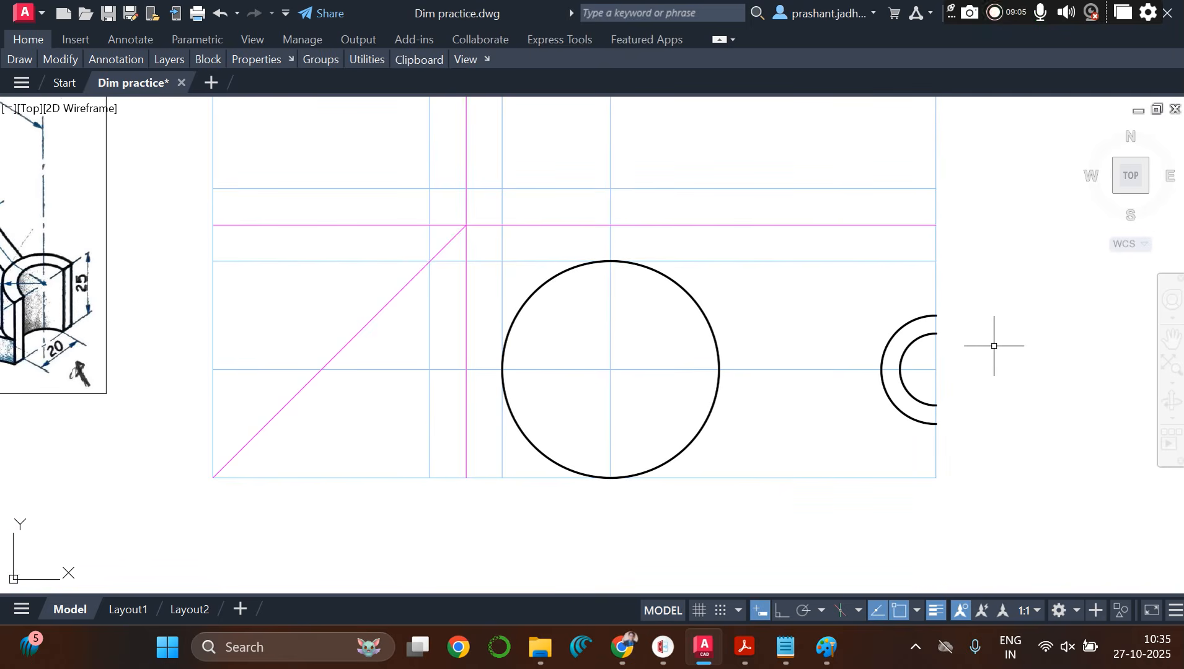
pyautogui.write('p')
pyautogui.press('Return')
pyautogui.moveTo(447, 347)
pyautogui.mouseDown()
pyautogui.moveTo(699, 410)
pyautogui.moveTo(714, 442)
pyautogui.mouseUp()
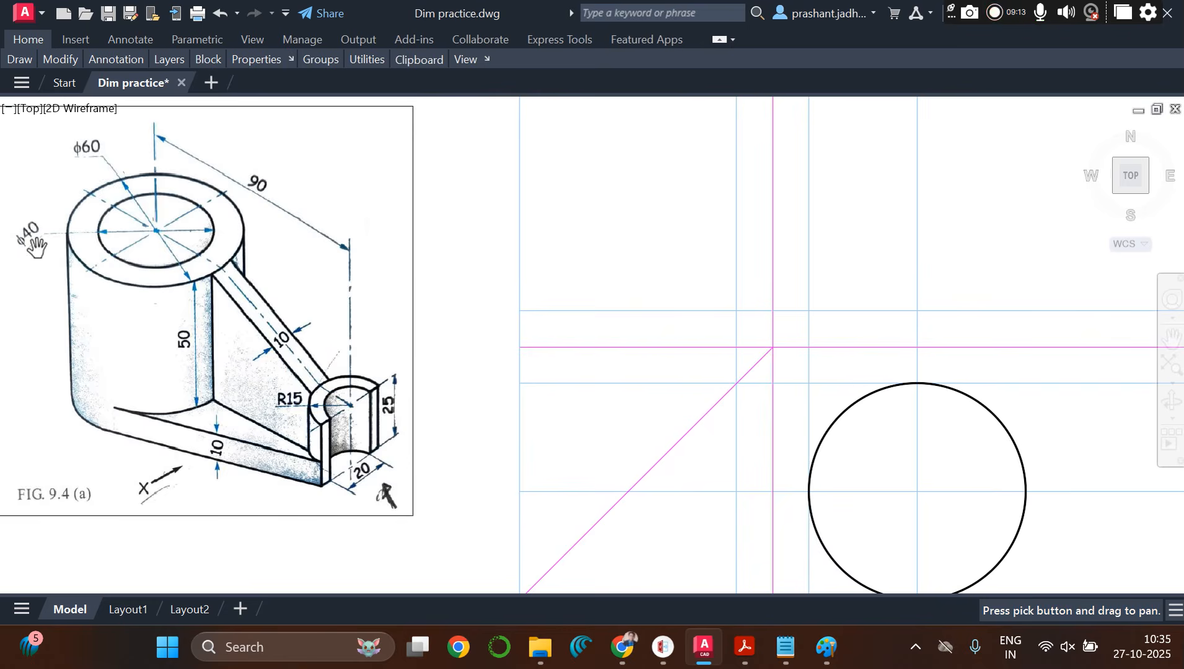
pyautogui.press('Escape')
pyautogui.write('c')
pyautogui.press('Return')
pyautogui.click(918, 492)
pyautogui.write('20')
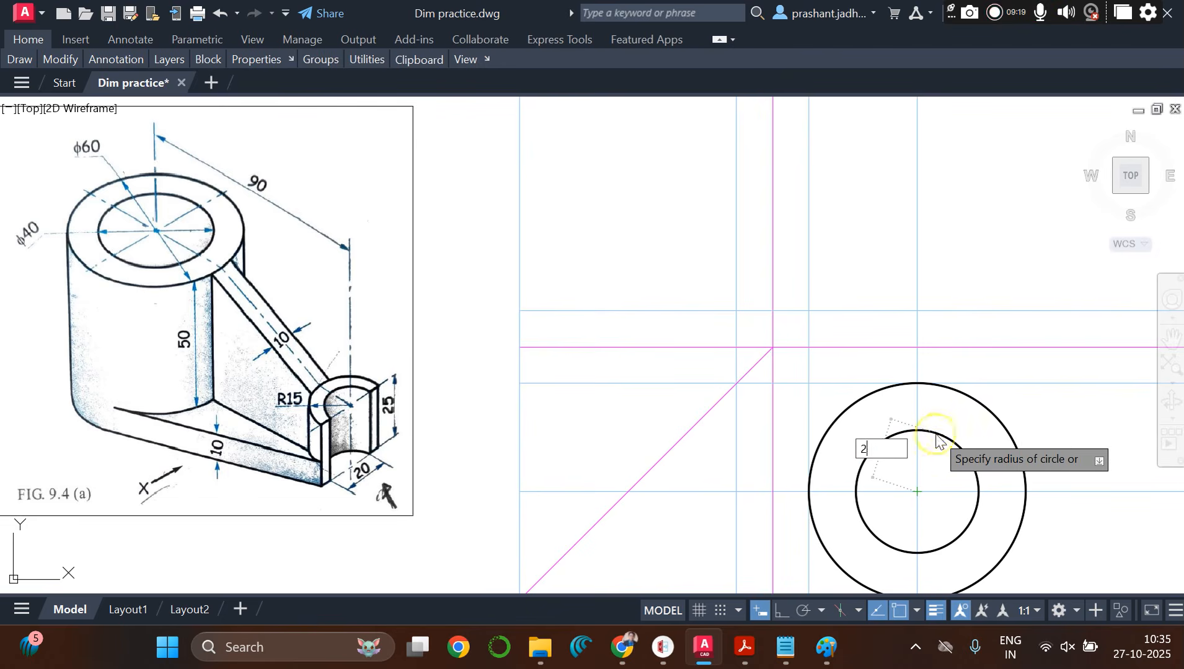
pyautogui.press('Return')
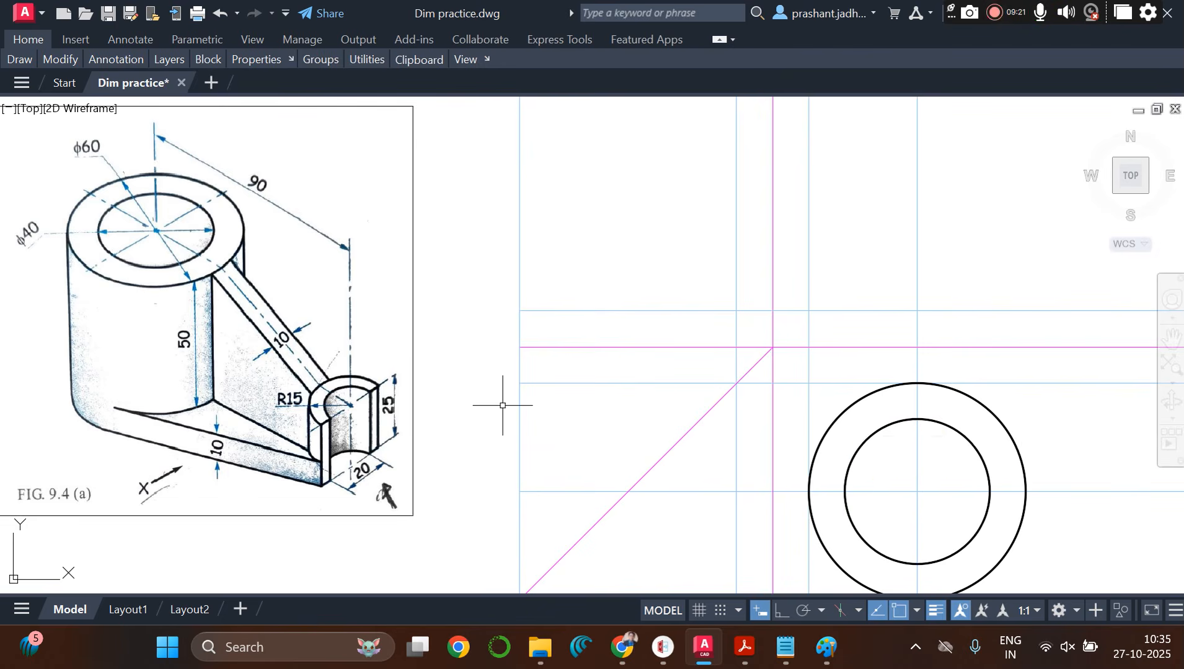
# Step: Draw a line from the lower end of the outer small arc to the lower side of the large outer circle
pyautogui.scroll(-2, 503, 405)
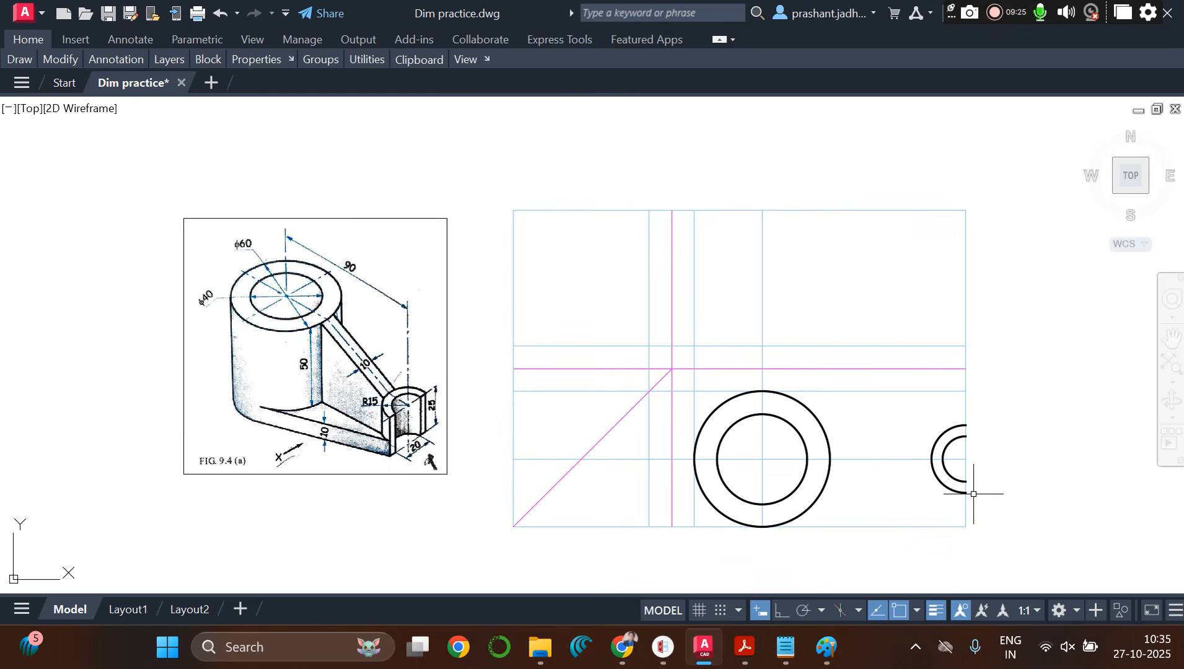
pyautogui.scroll(2, 973, 494)
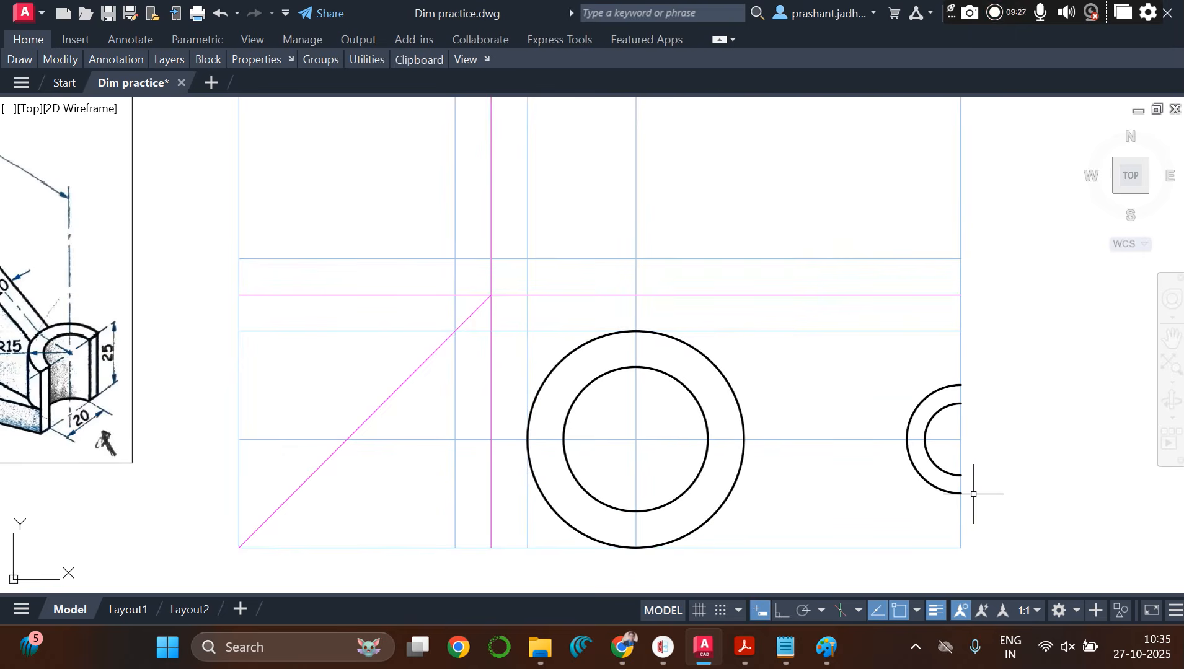
pyautogui.write('l')
pyautogui.press('Return')
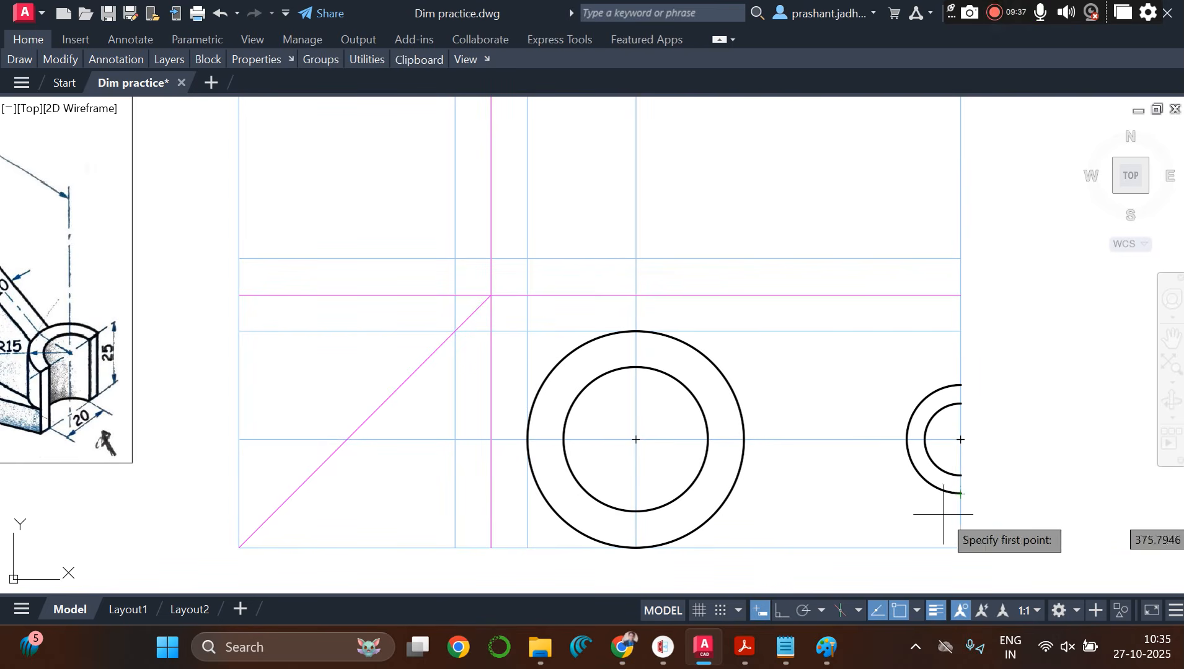
pyautogui.click(959, 494)
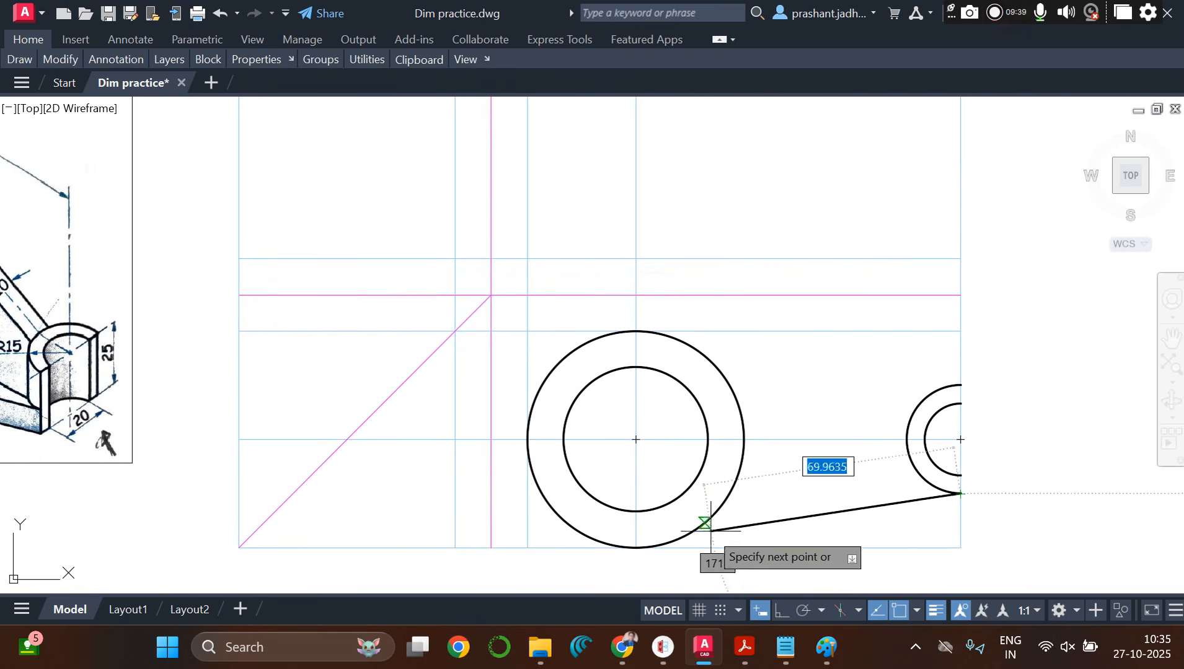
pyautogui.click(653, 545)
pyautogui.press('Return')
# Step: Draw a tangent line from the upper end of the outer small arc to the upper side of the large outer circle
pyautogui.write('l')
pyautogui.press('Return')
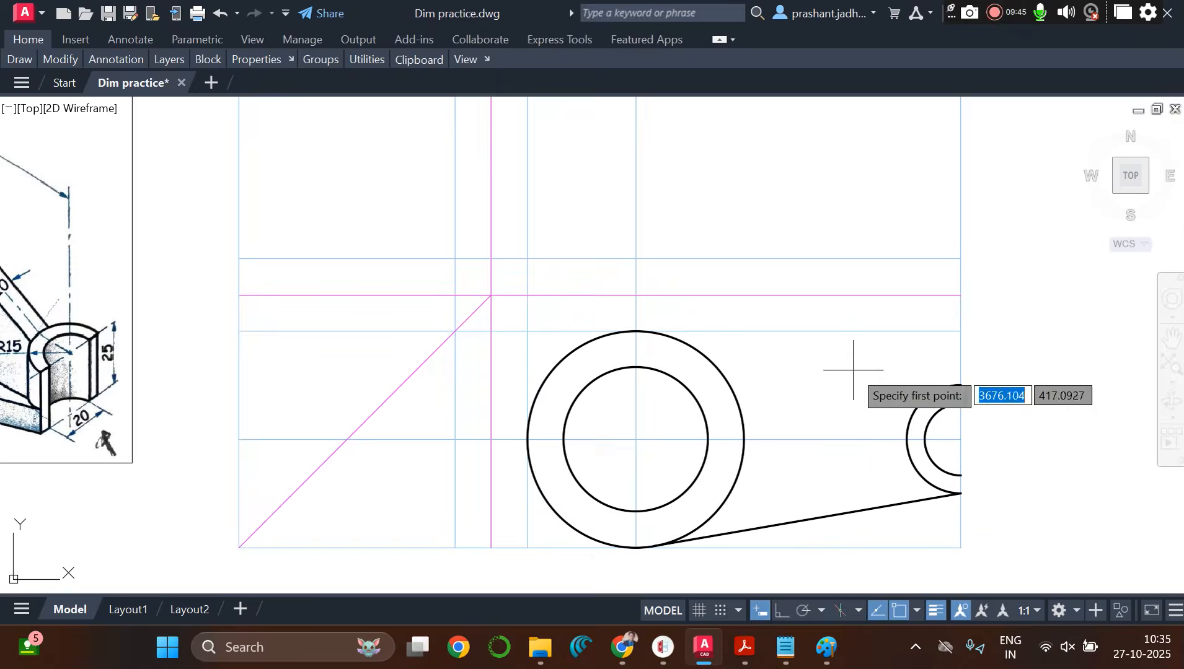
pyautogui.click(960, 385)
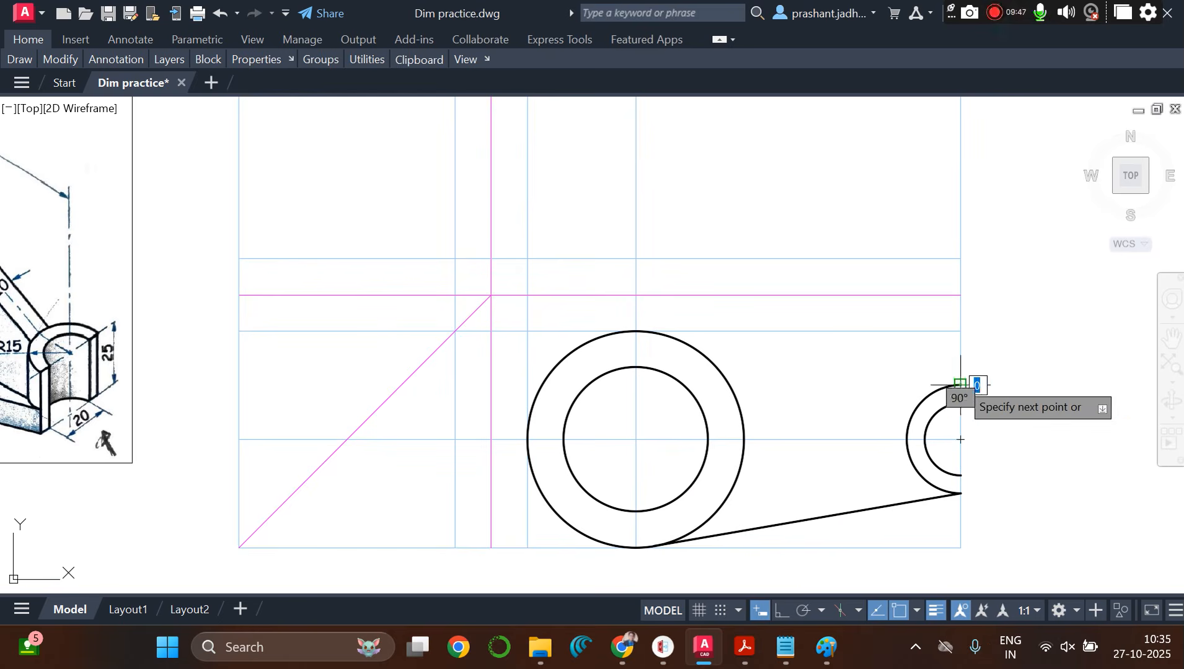
pyautogui.click(651, 334)
pyautogui.press('Return')
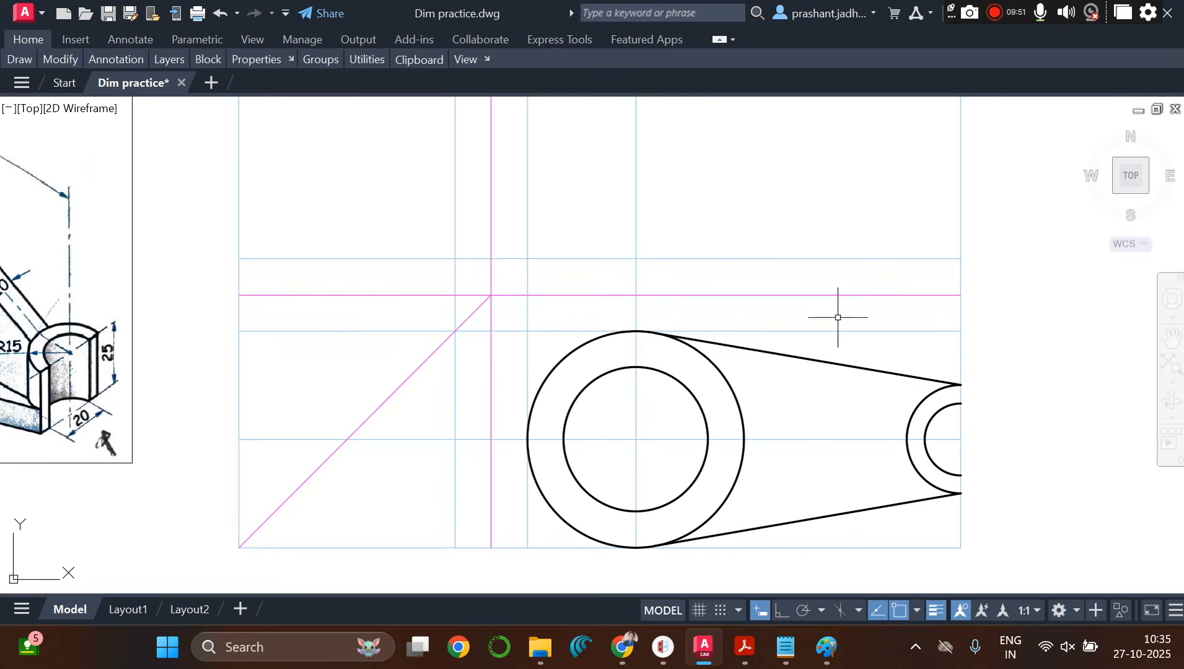
# Step: Draw a horizontal centre line from the small arcs' centre on the frame's right edge to the centre of the large circles
pyautogui.scroll(-3, 839, 316)
pyautogui.scroll(3, 553, 320)
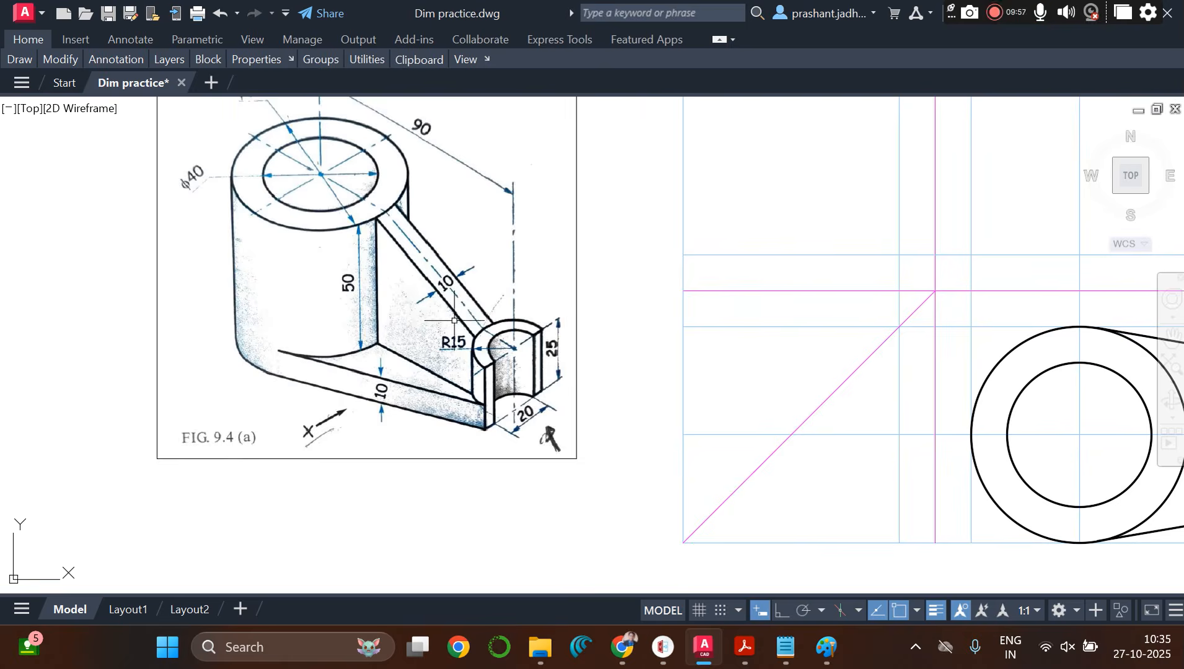
pyautogui.scroll(-3, 455, 320)
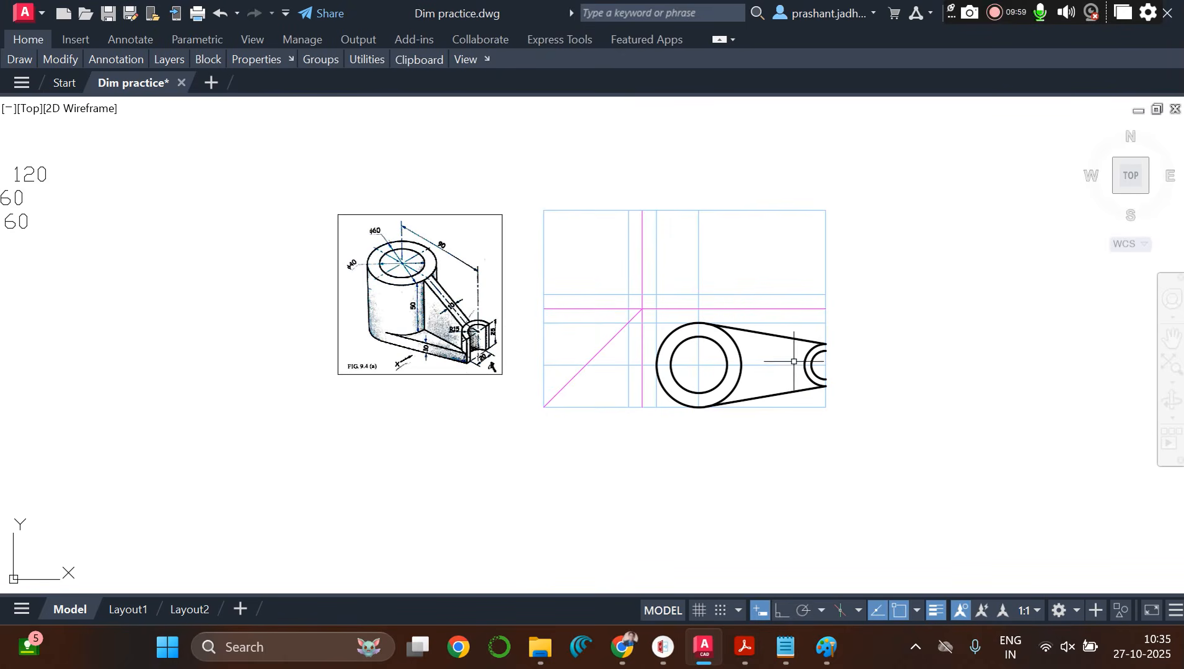
pyautogui.scroll(4, 793, 362)
pyautogui.write('l')
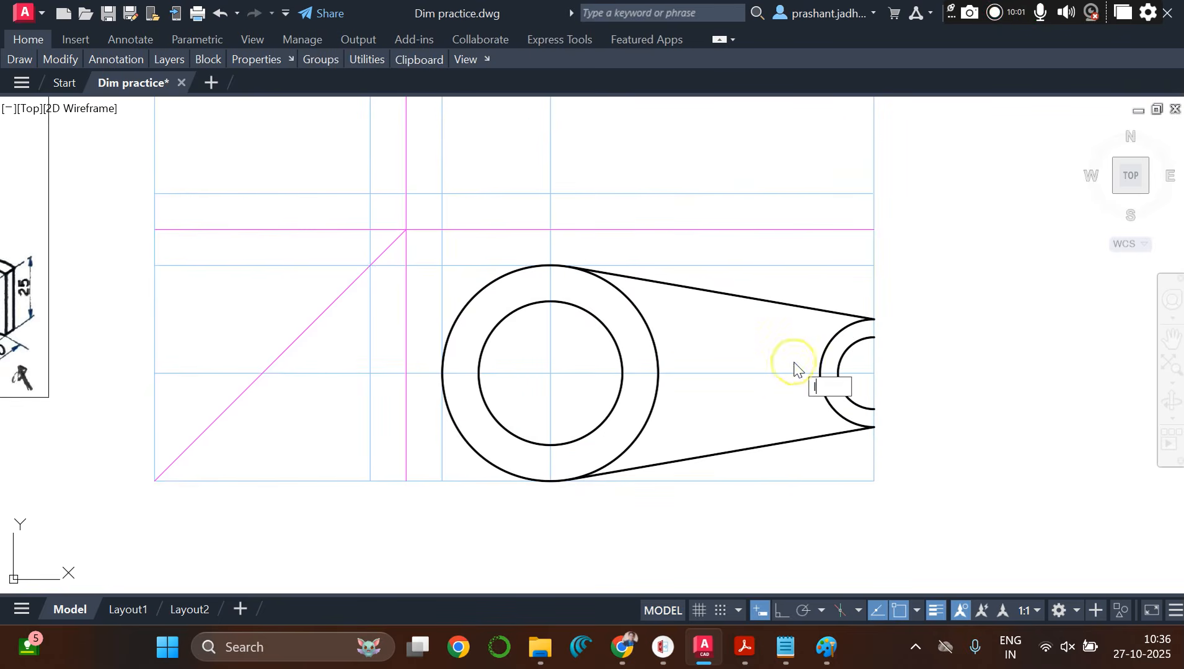
pyautogui.press('Return')
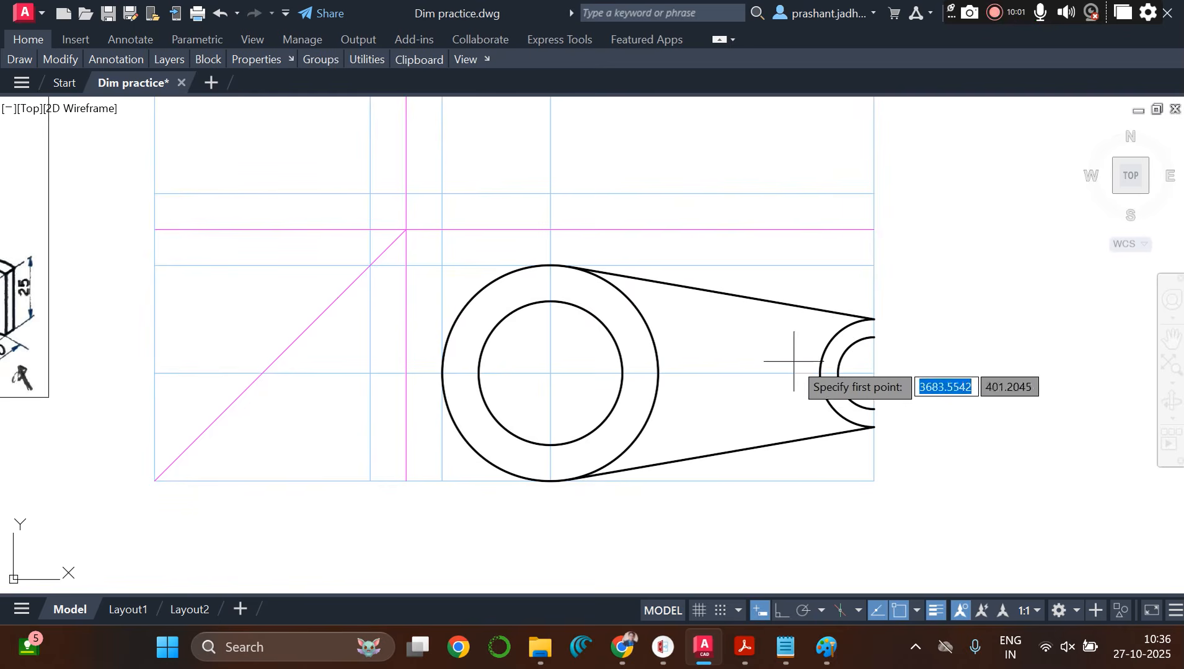
pyautogui.click(874, 373)
pyautogui.click(551, 373)
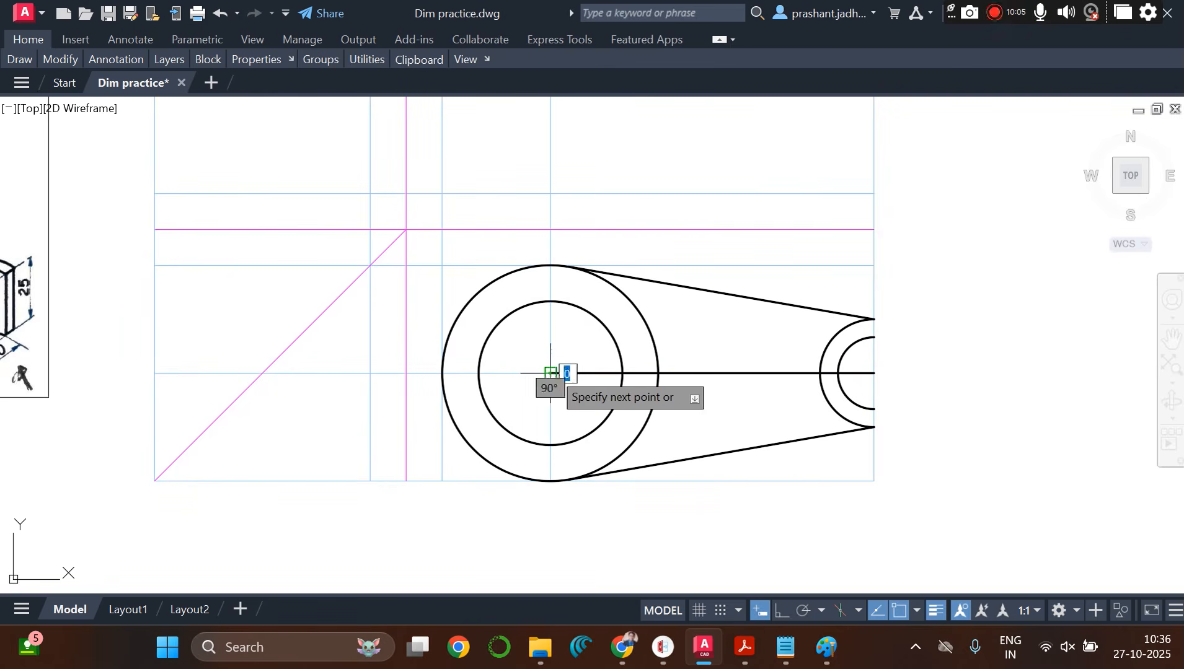
pyautogui.press('Escape')
# Step: Offset the horizontal centre line by 5 to both sides for the rib and delete the original line
pyautogui.write('o')
pyautogui.press('Return')
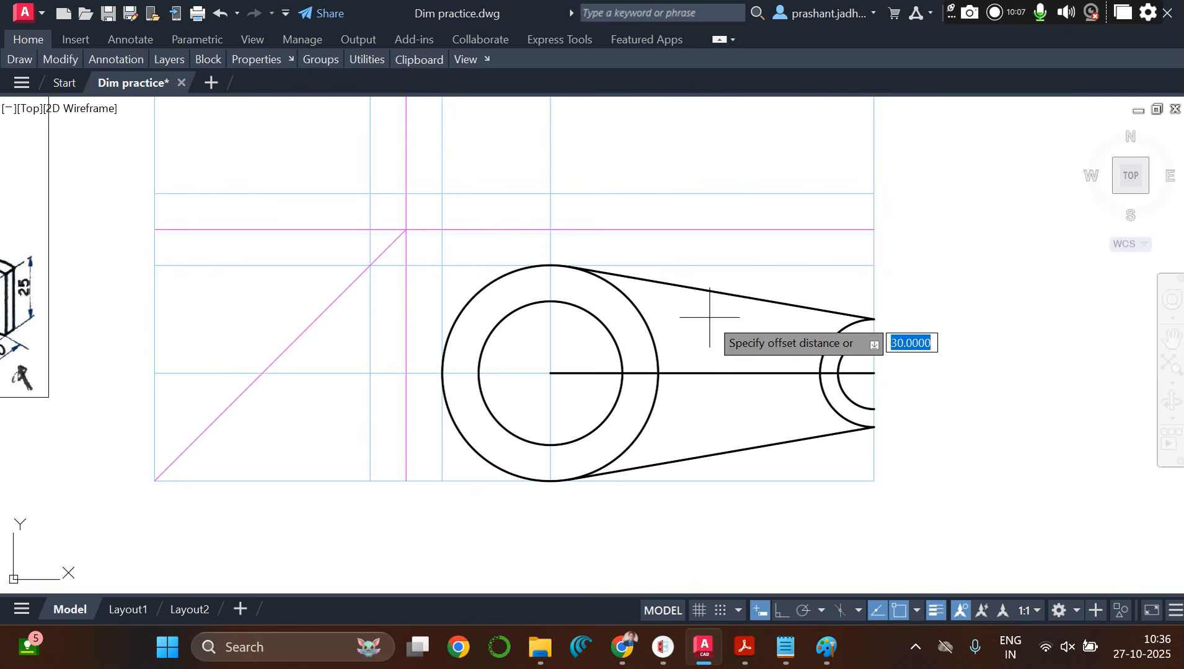
pyautogui.write('5')
pyautogui.press('Return')
pyautogui.click(699, 372)
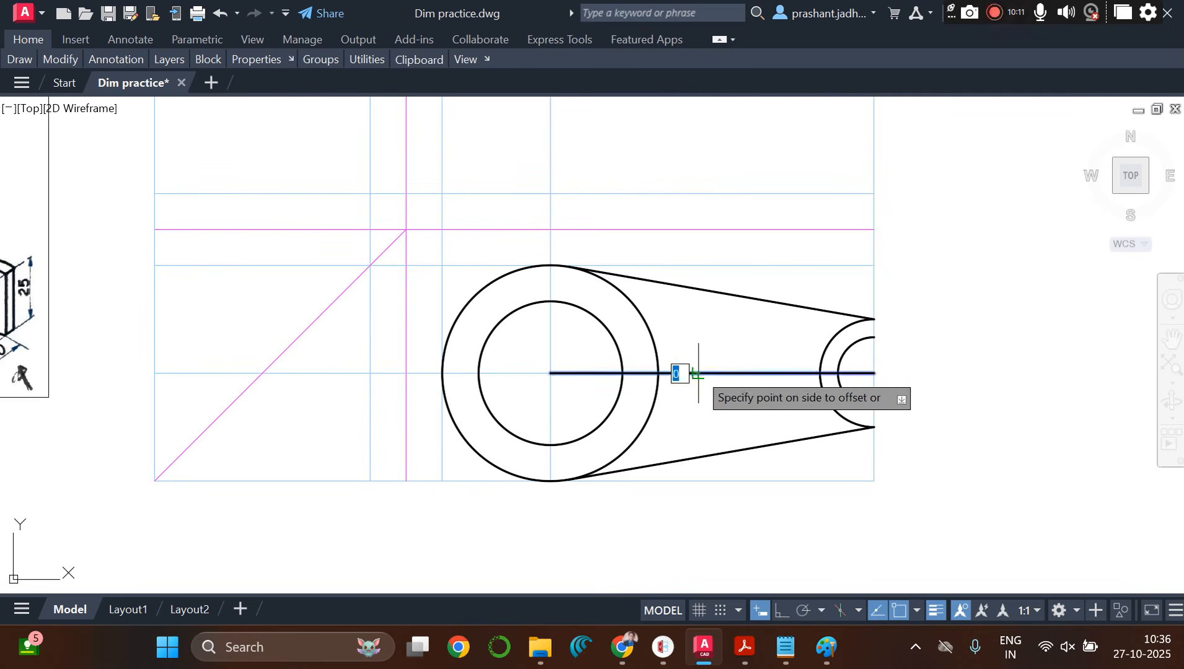
pyautogui.click(701, 345)
pyautogui.click(698, 373)
pyautogui.click(692, 409)
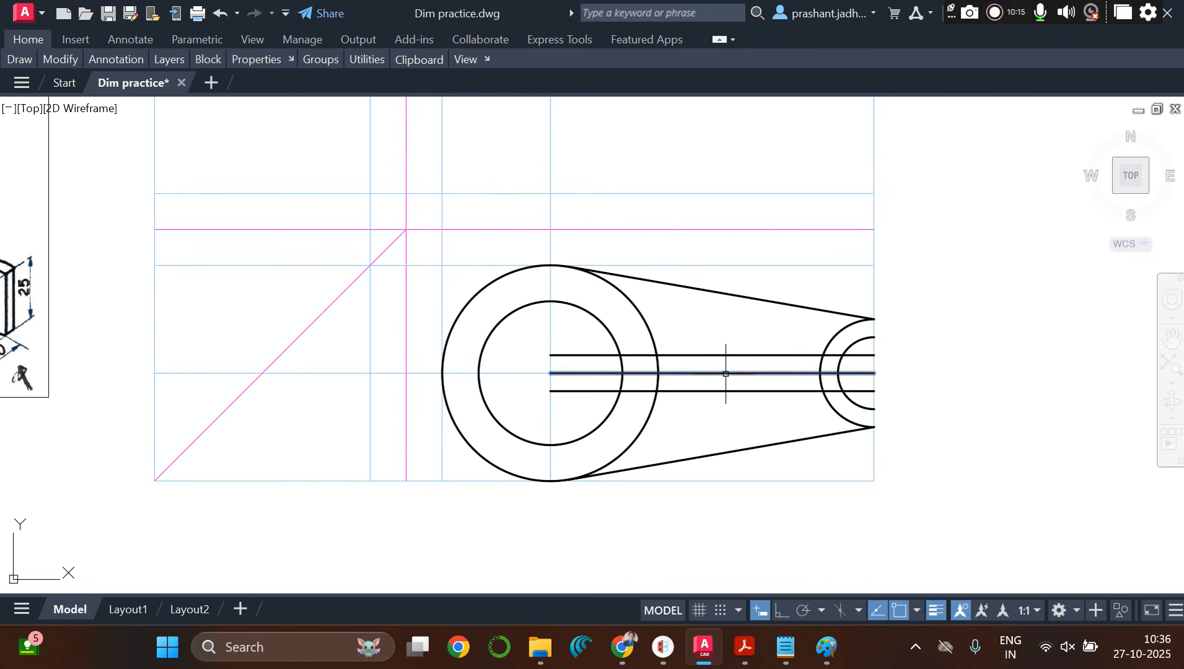
pyautogui.press('Delete')
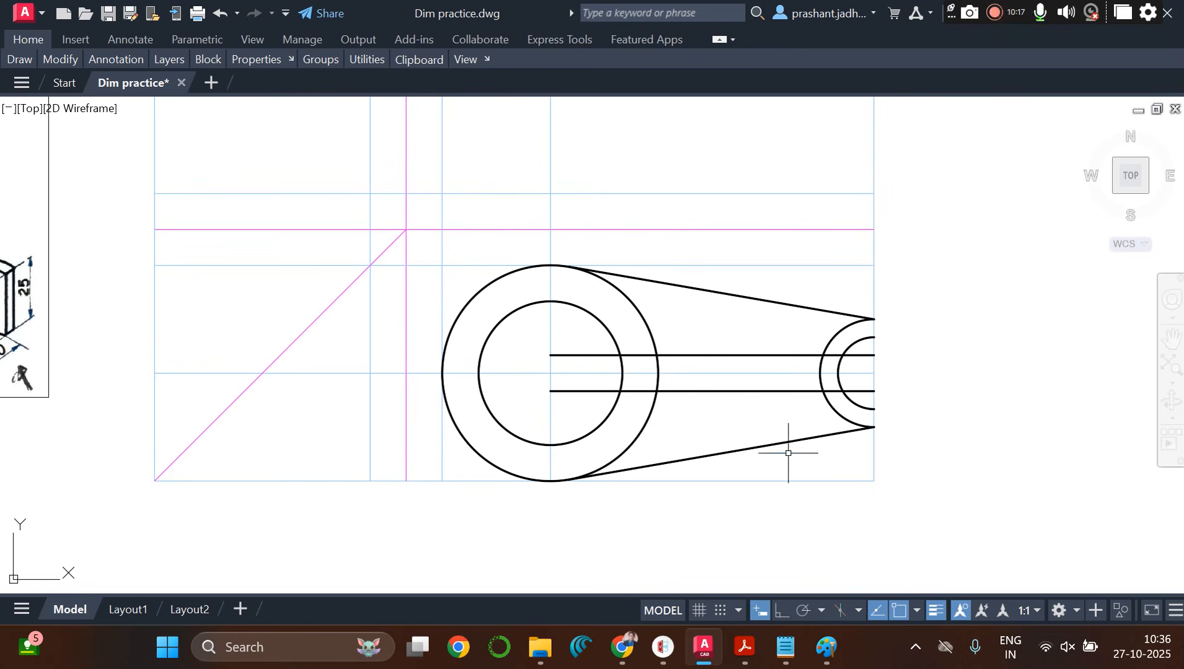
# Step: Trim the two rib lines back to the outer circle and outer arc, and delete the leftover pieces inside the bores
pyautogui.press('Return')
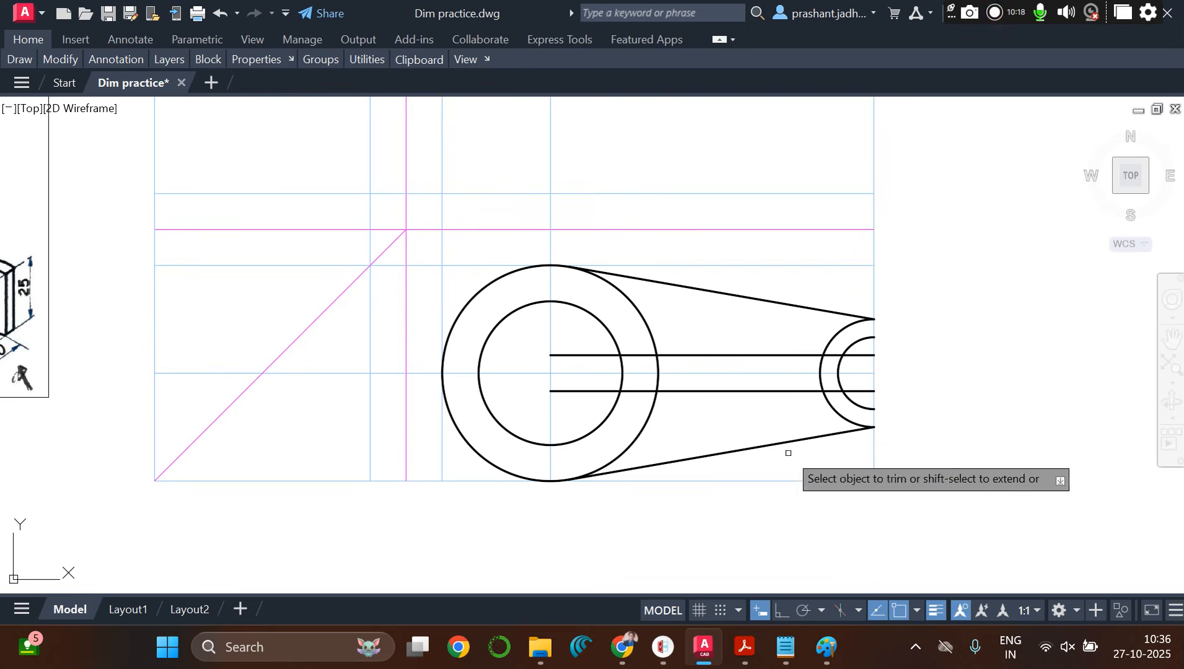
pyautogui.click(636, 353)
pyautogui.click(641, 359)
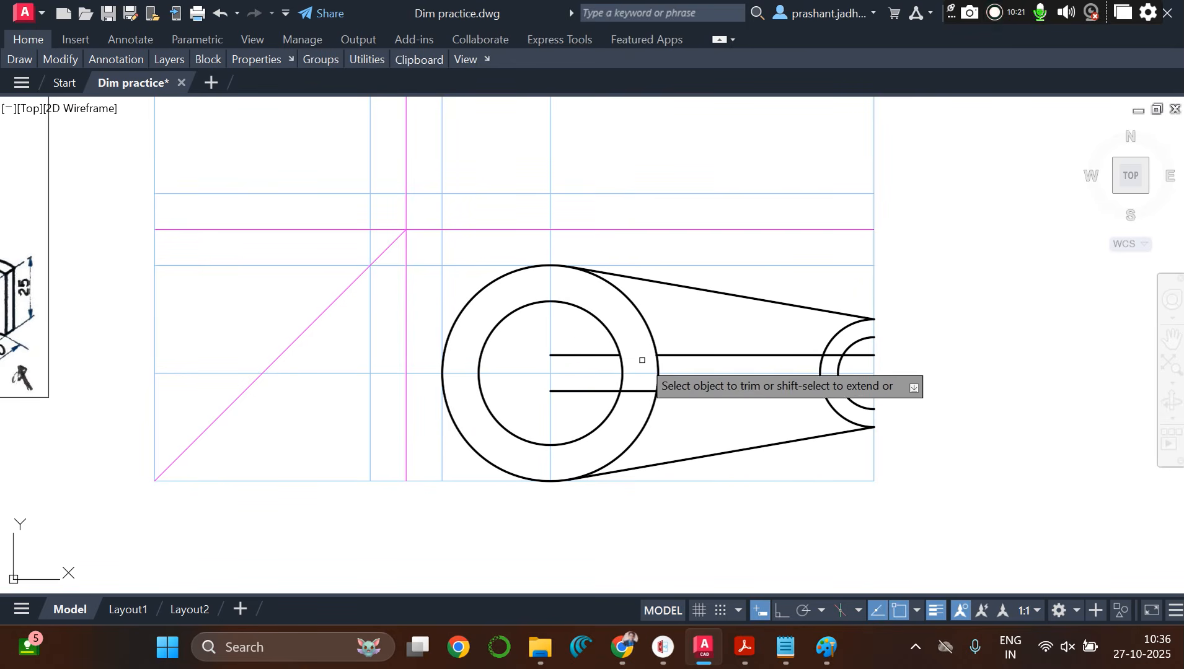
pyautogui.click(633, 391)
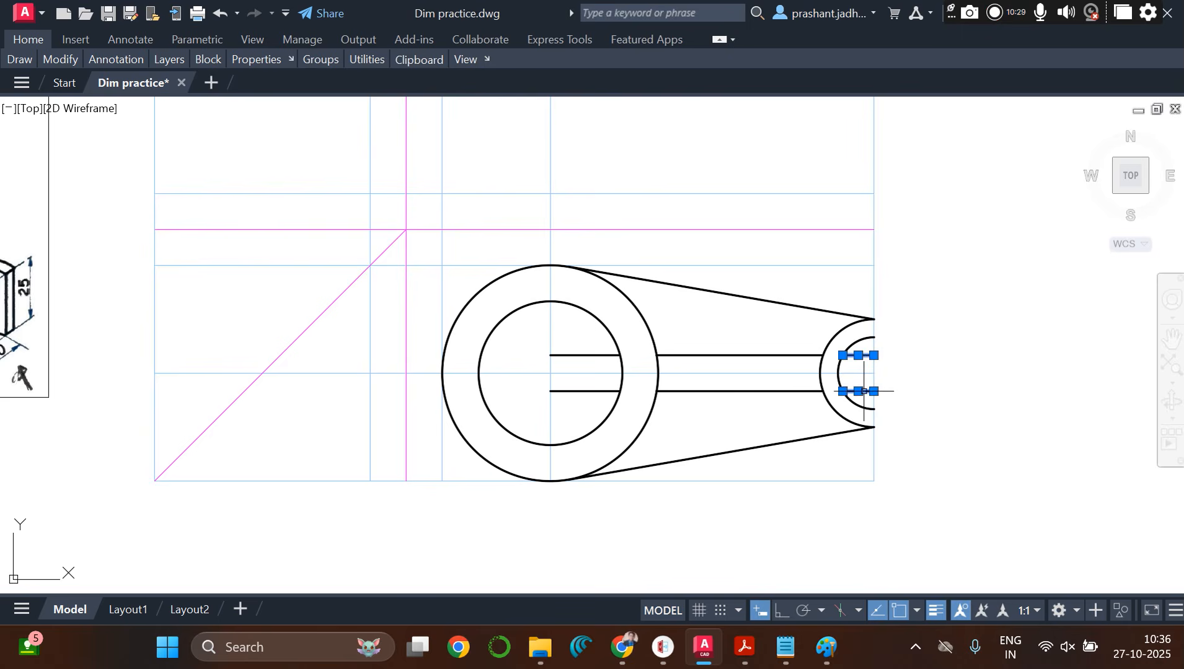
pyautogui.click(585, 355)
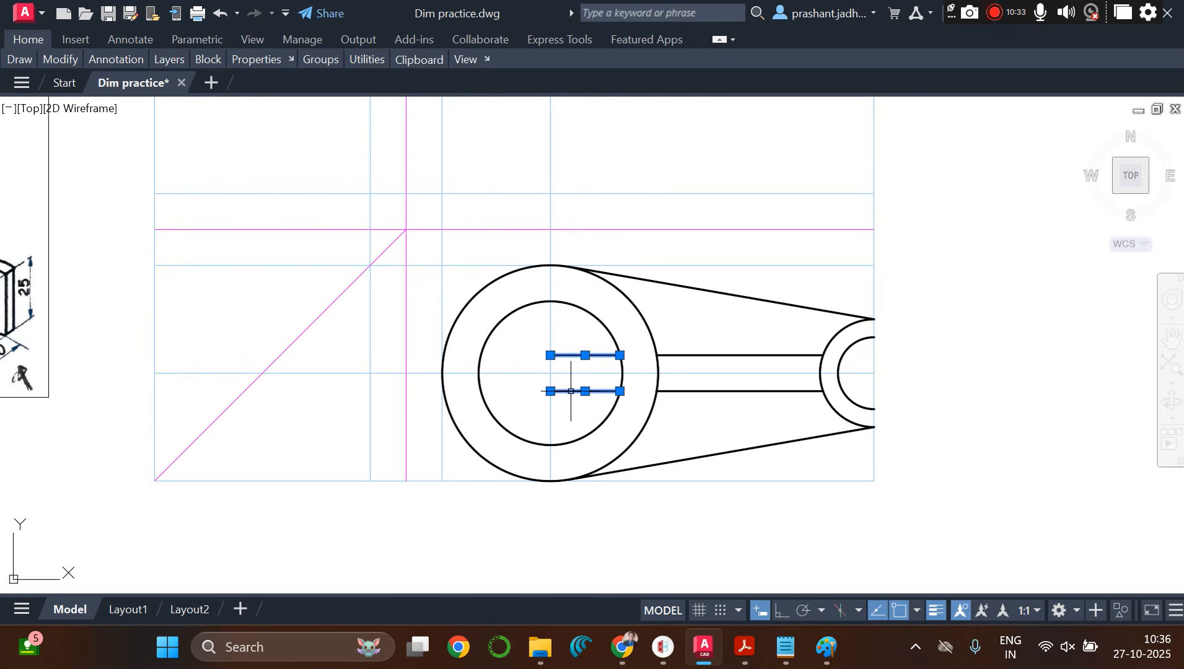
pyautogui.press('Delete')
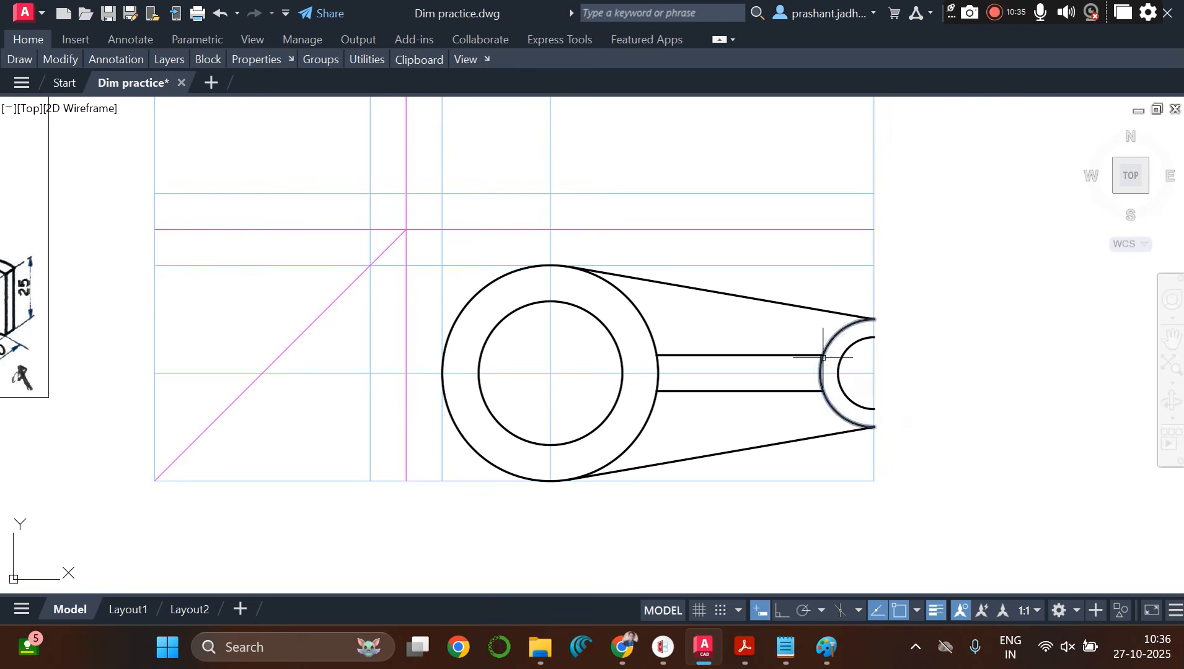
# Step: Draw the cylinder's left vertical edge in the front view from the base guide line up to the frame's top edge
pyautogui.scroll(-6, 824, 358)
pyautogui.scroll(6, 850, 345)
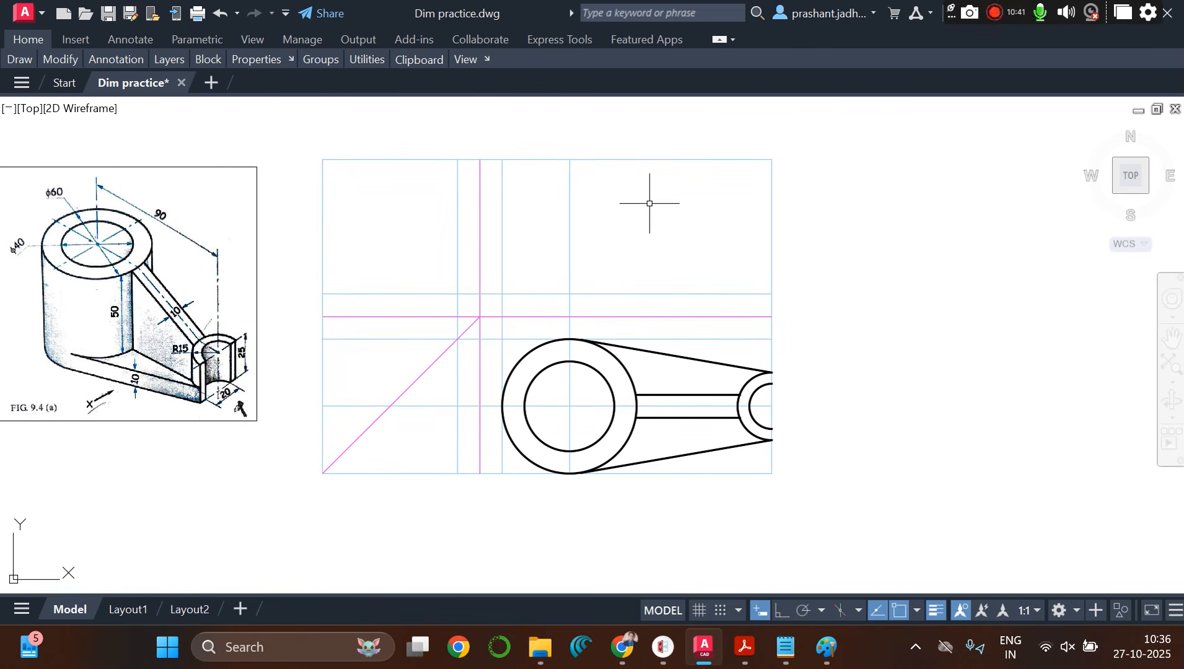
pyautogui.write('l')
pyautogui.press('Return')
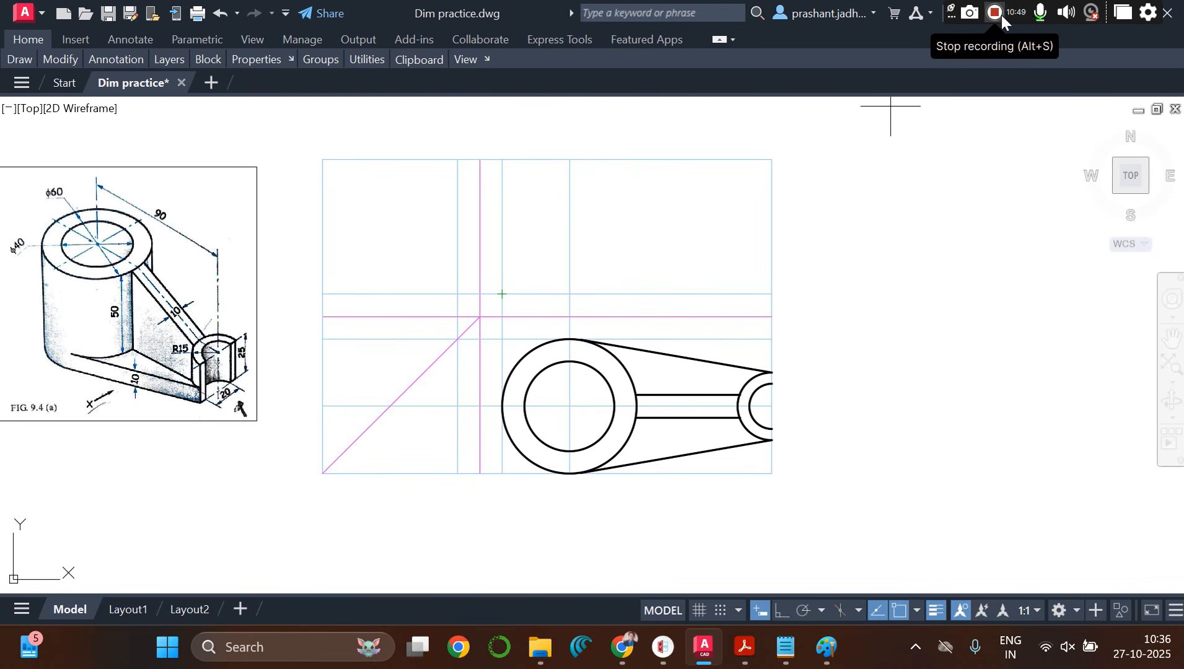
pyautogui.write('l')
pyautogui.press('Return')
pyautogui.click(502, 295)
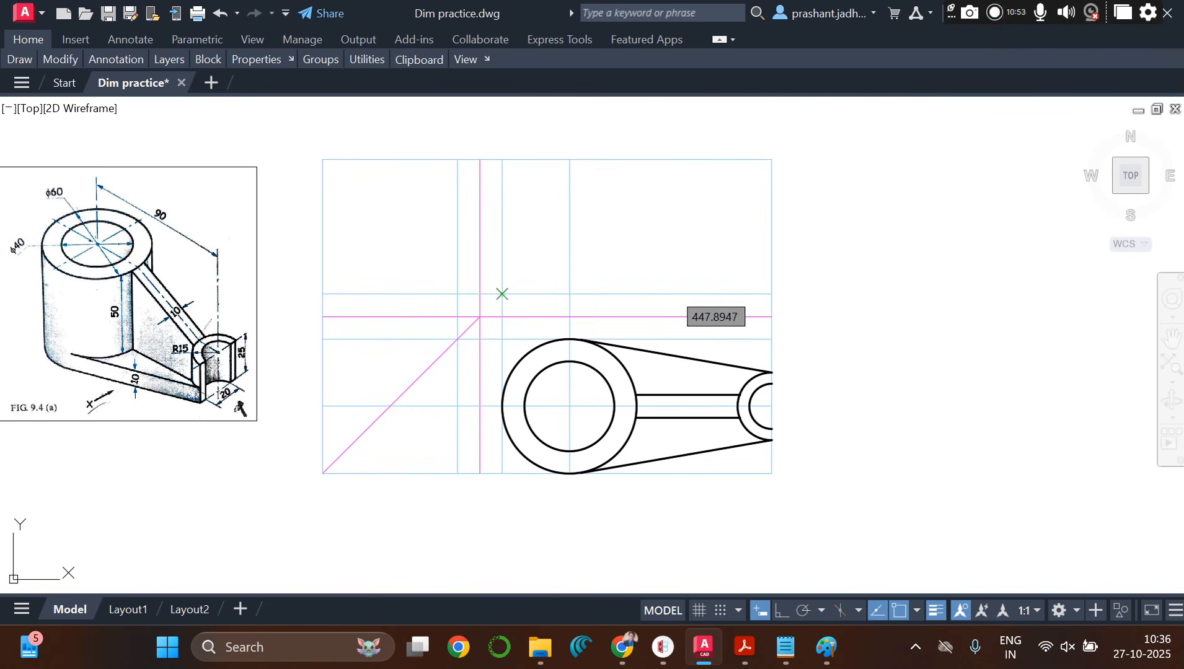
pyautogui.click(502, 158)
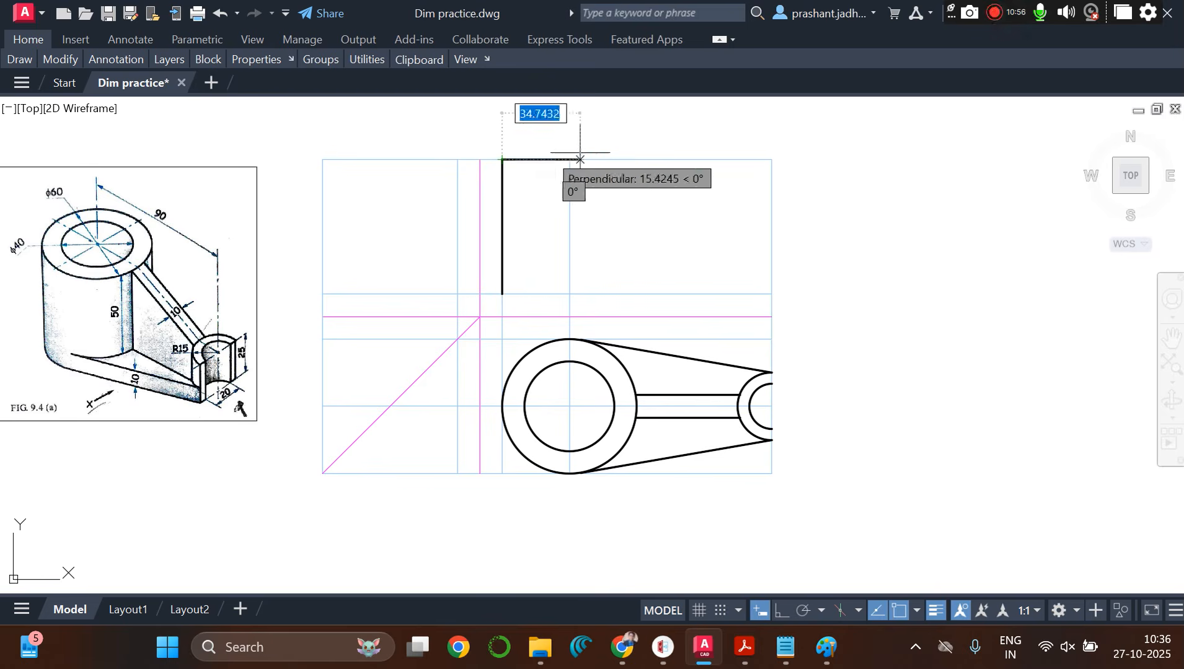
# Step: With Ortho on, draw the cylinder's 60-long top edge and its right edge down to the base guide line
pyautogui.click(636, 157)
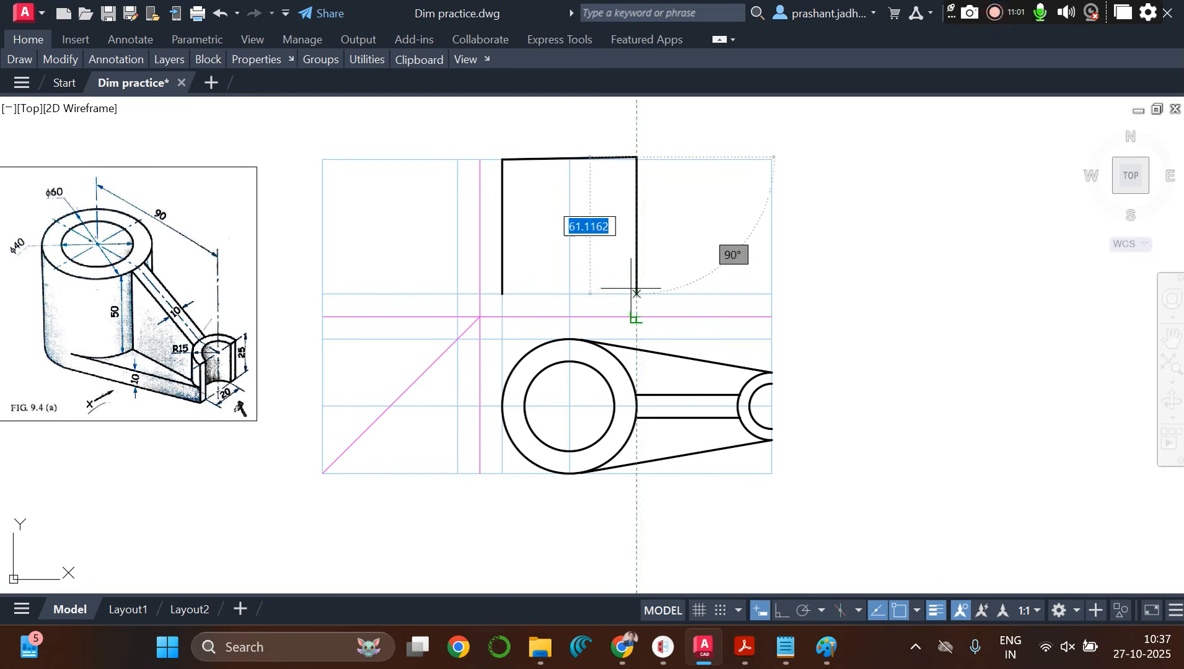
pyautogui.hotkey('ctrl', 'z')
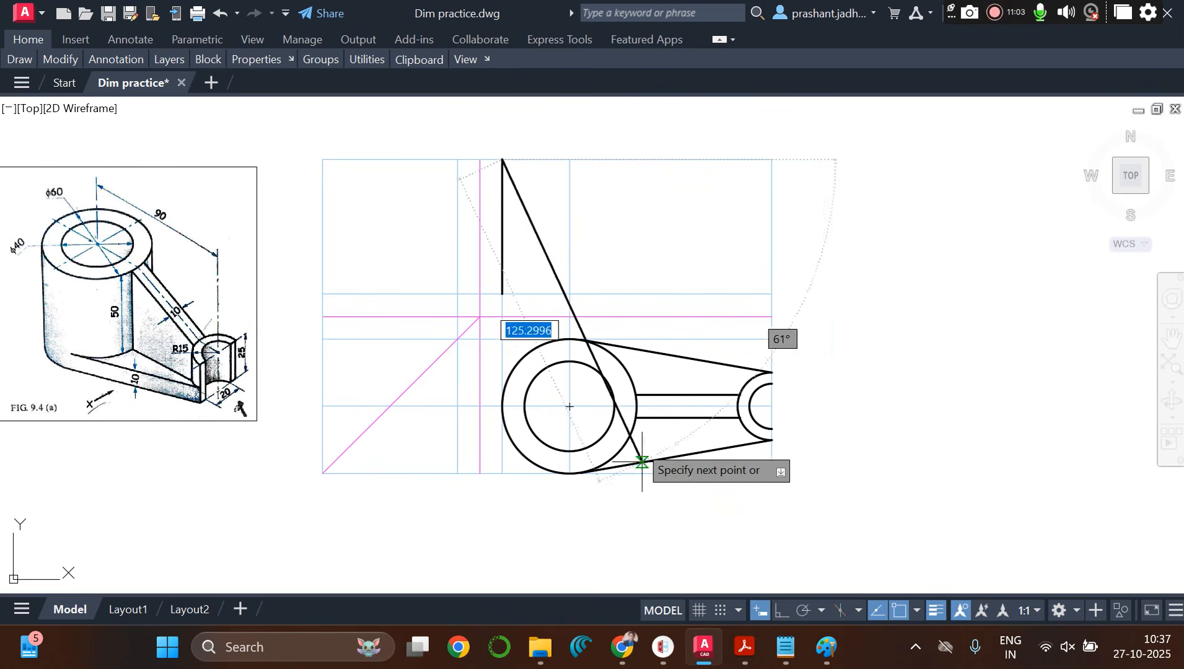
pyautogui.click(776, 609)
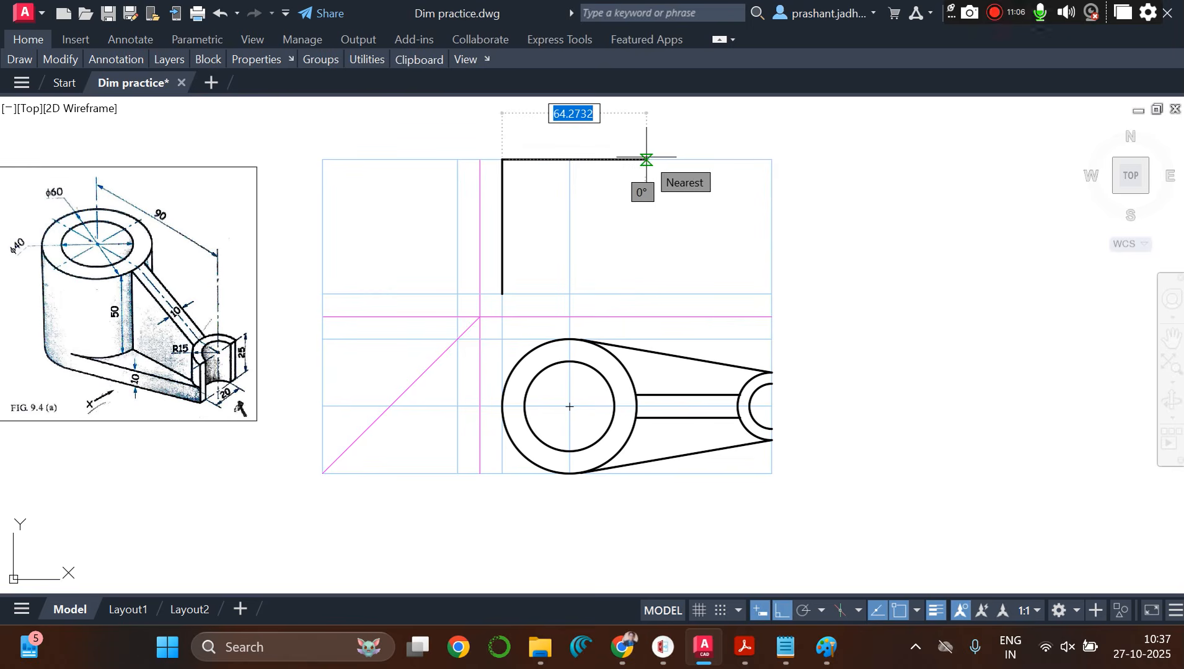
pyautogui.write('60')
pyautogui.press('Return')
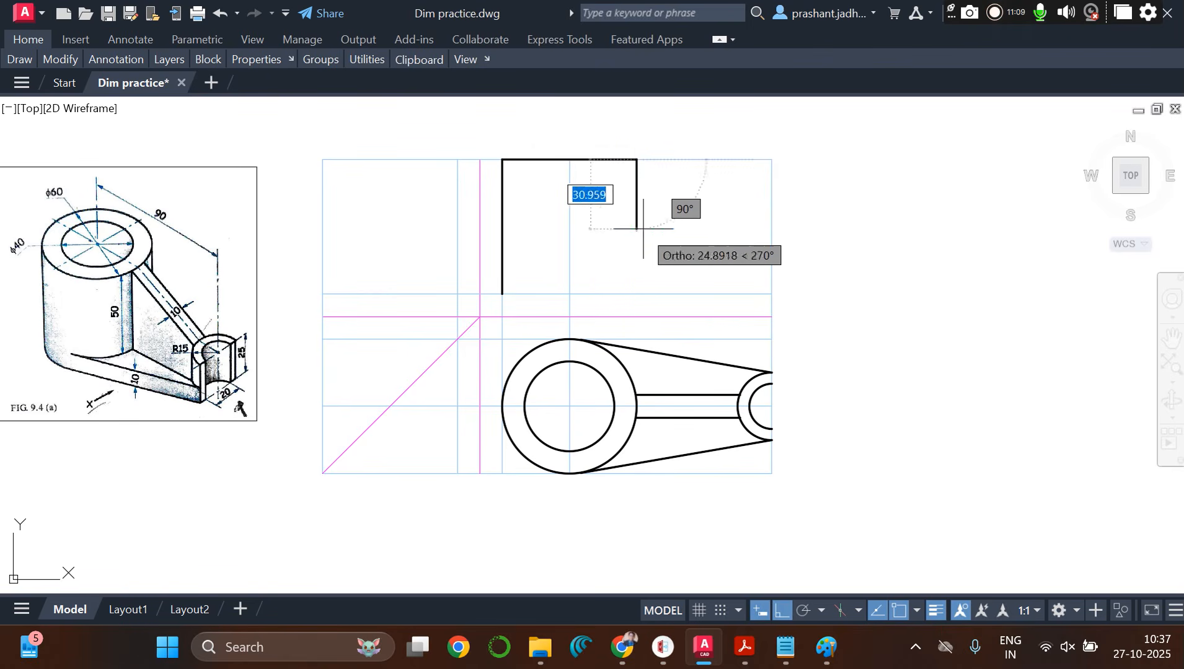
pyautogui.click(637, 294)
pyautogui.press('Return')
# Step: Try to draw the front view's base line, a 25-high edge on the frame's right edge and a horizontal line to the cylinder's axis
pyautogui.press('Return')
pyautogui.click(502, 294)
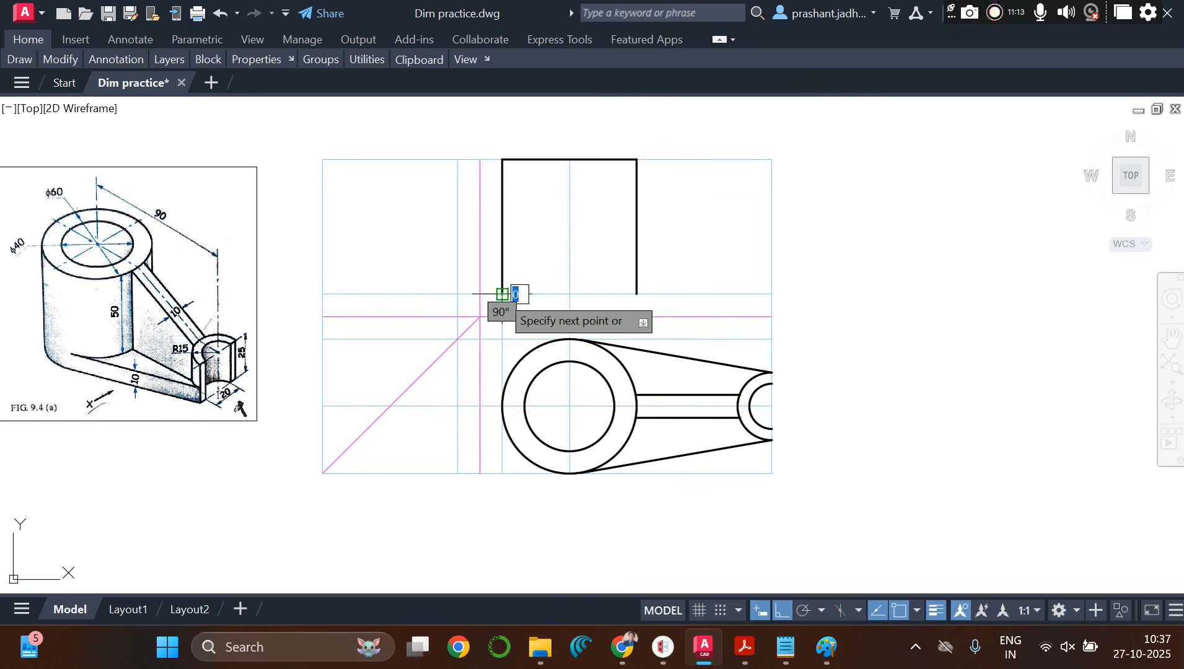
pyautogui.click(772, 294)
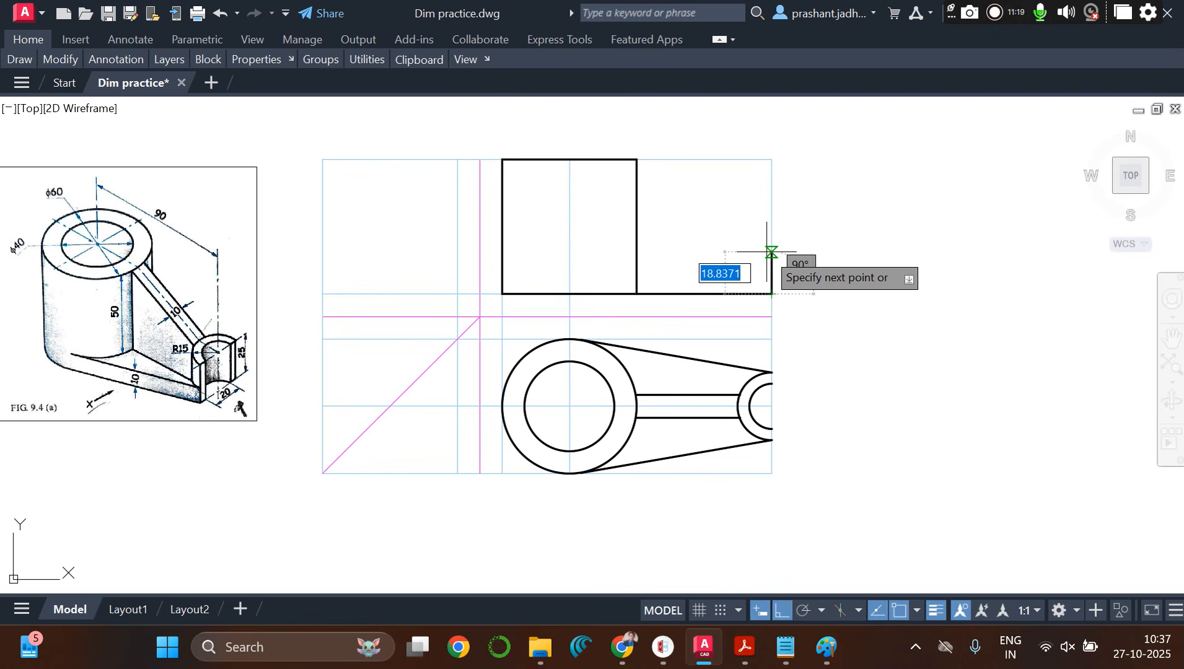
pyautogui.write('25')
pyautogui.press('Return')
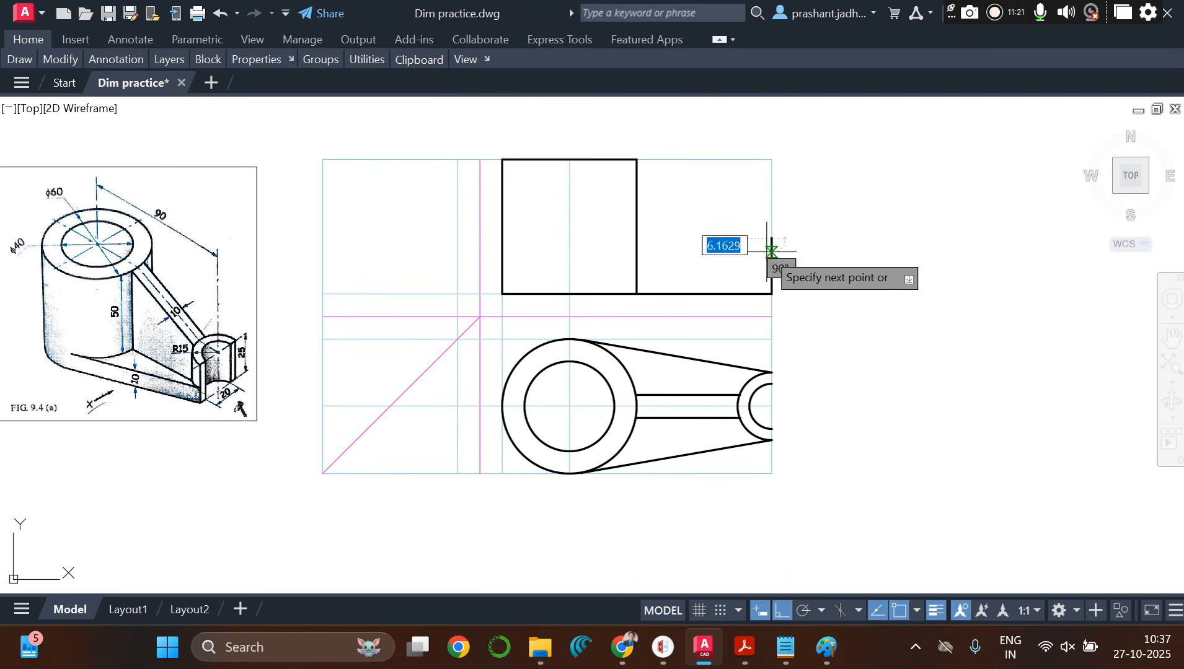
pyautogui.click(568, 238)
pyautogui.press('Return')
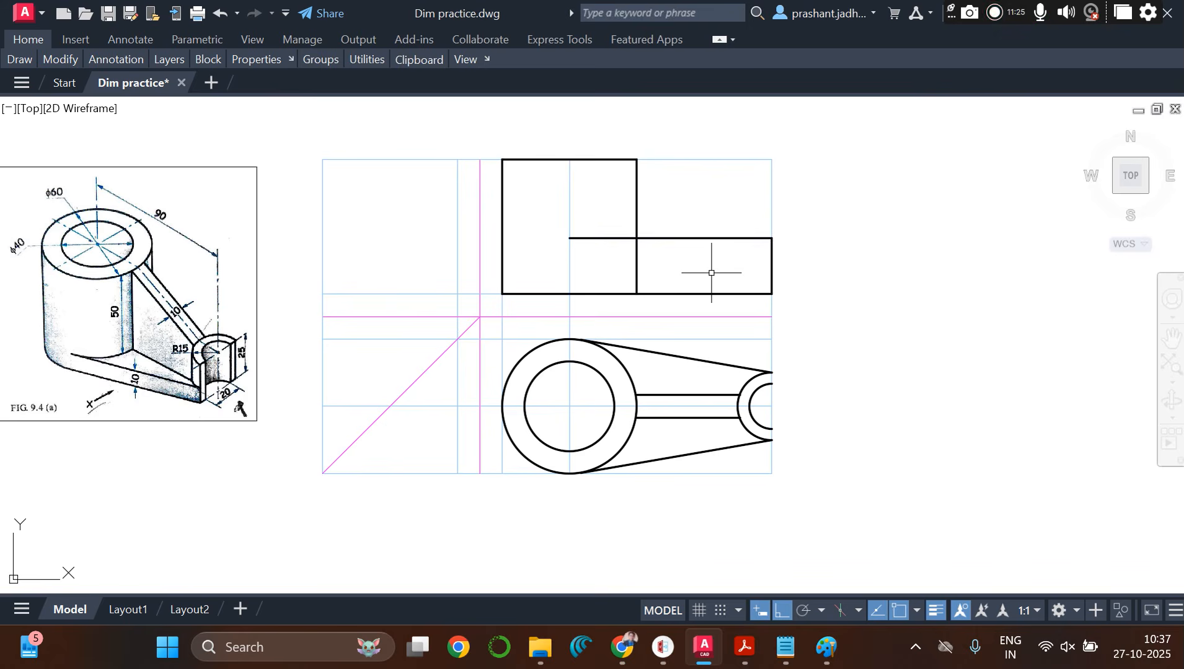
pyautogui.hotkey('ctrl', 'z')
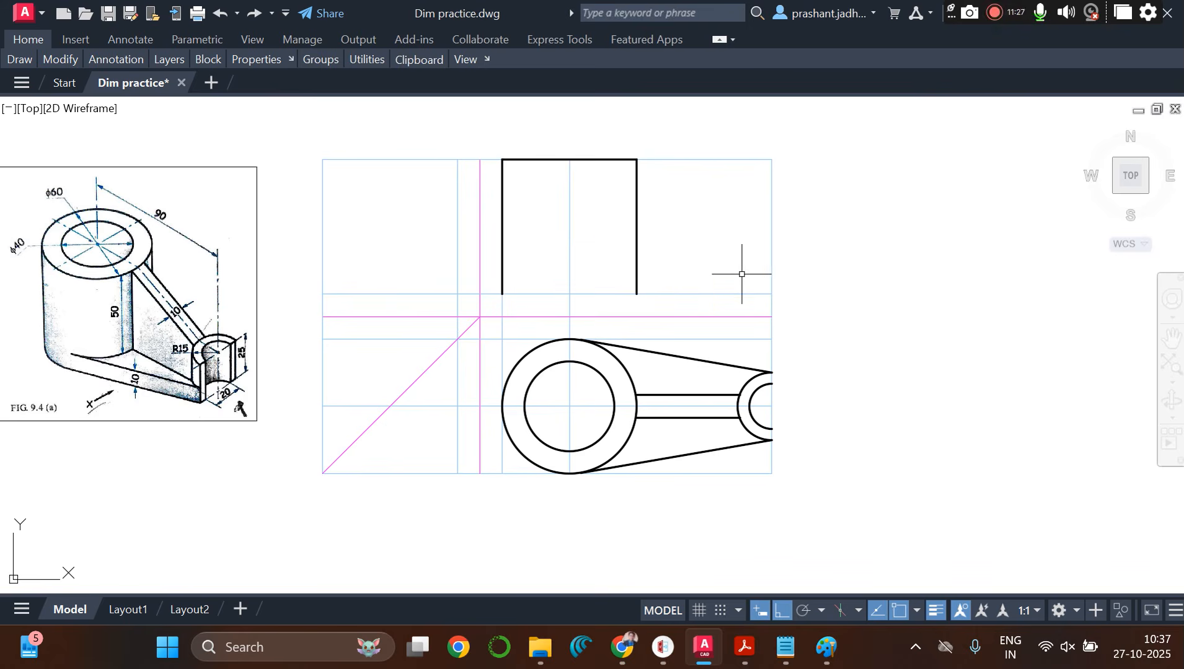
# Step: Draw the front view's base line from the cylinder's left edge to the frame's right edge, with a 25-high vertical edge there
pyautogui.press('Return')
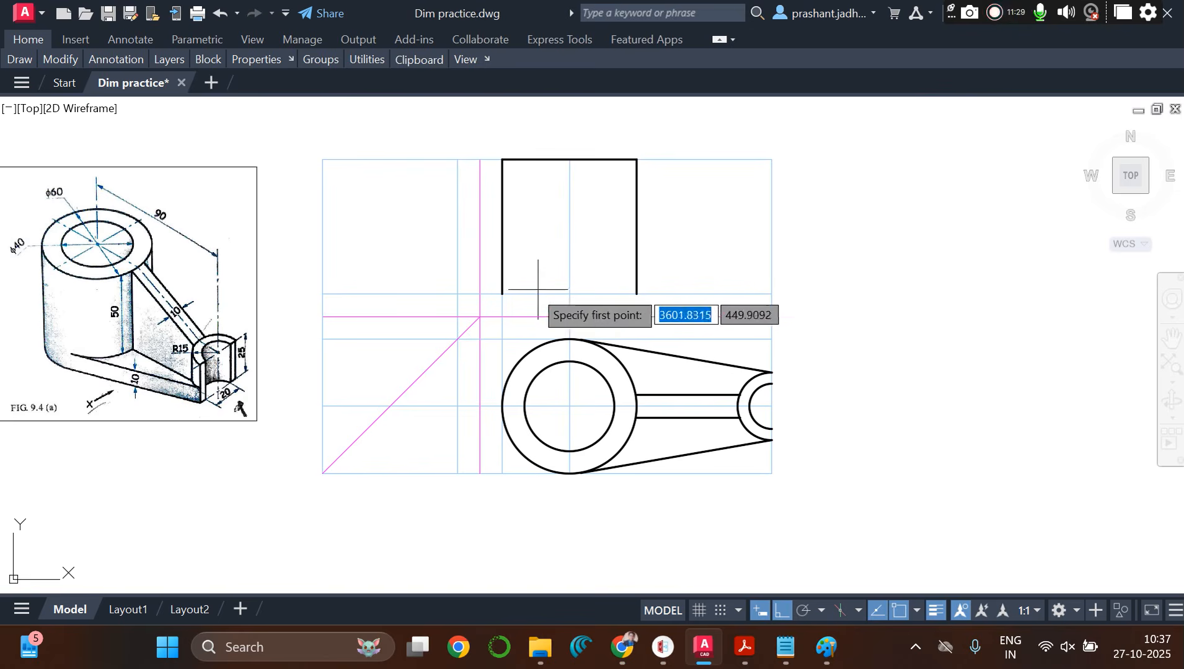
pyautogui.click(502, 295)
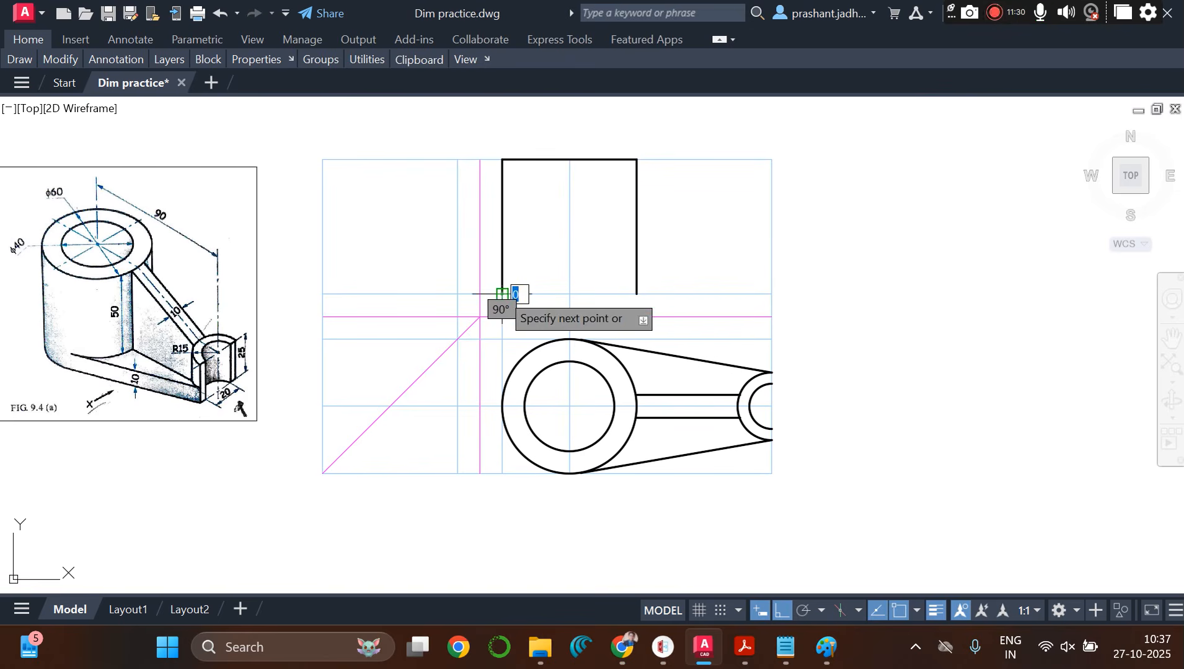
pyautogui.click(771, 294)
pyautogui.write('25')
pyautogui.press('Return')
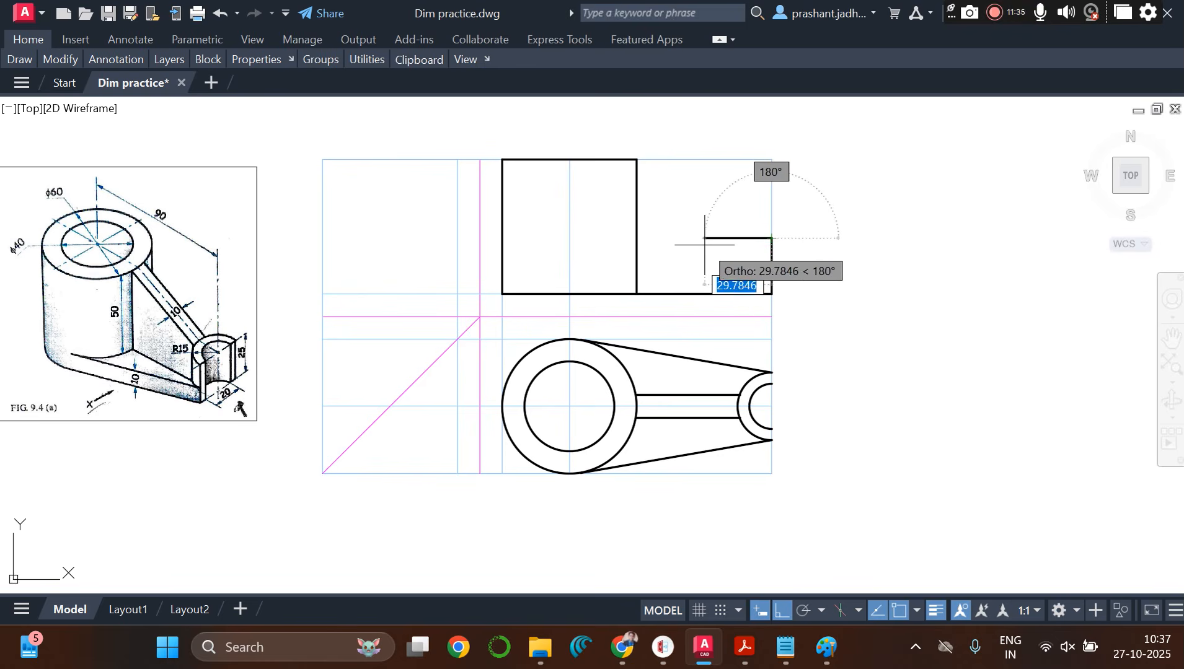
# Step: Continue the outline with the boss's 15-wide top, a 15-long edge down and a horizontal line to the cylinder's axis
pyautogui.write('15')
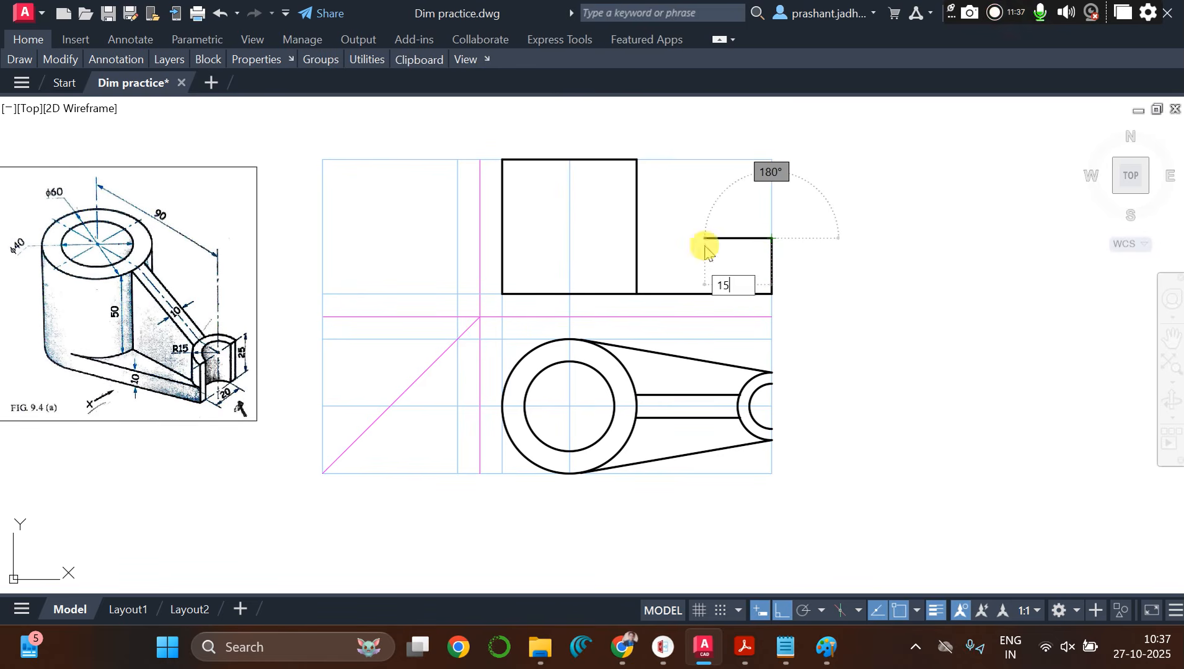
pyautogui.press('Return')
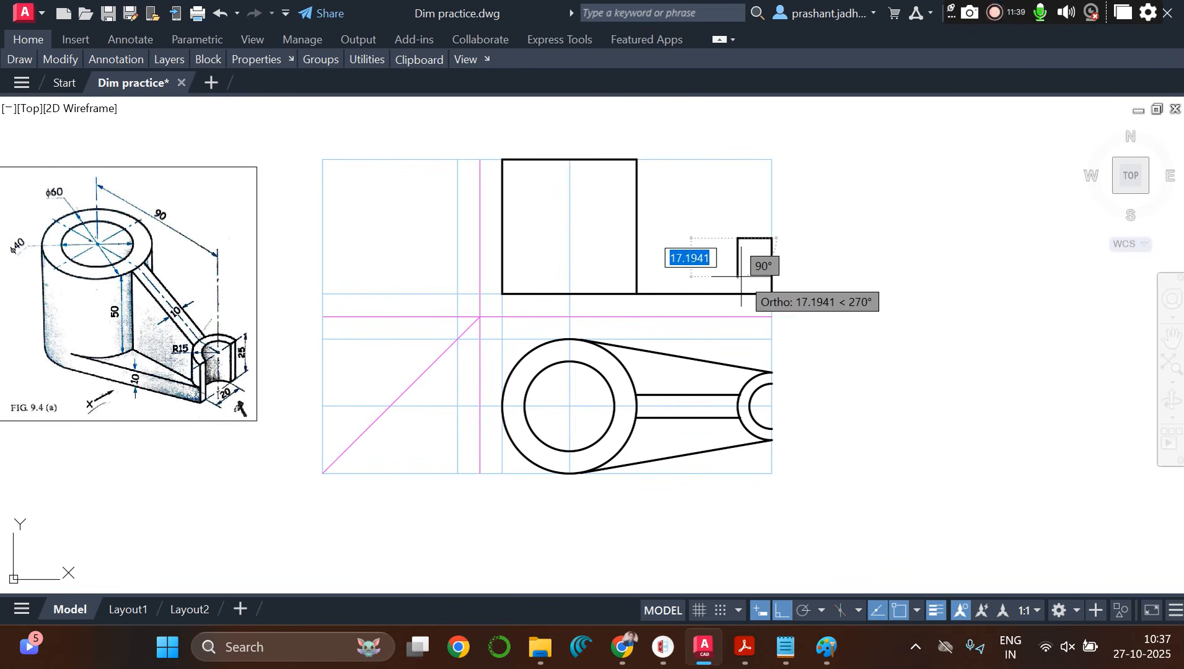
pyautogui.write('15')
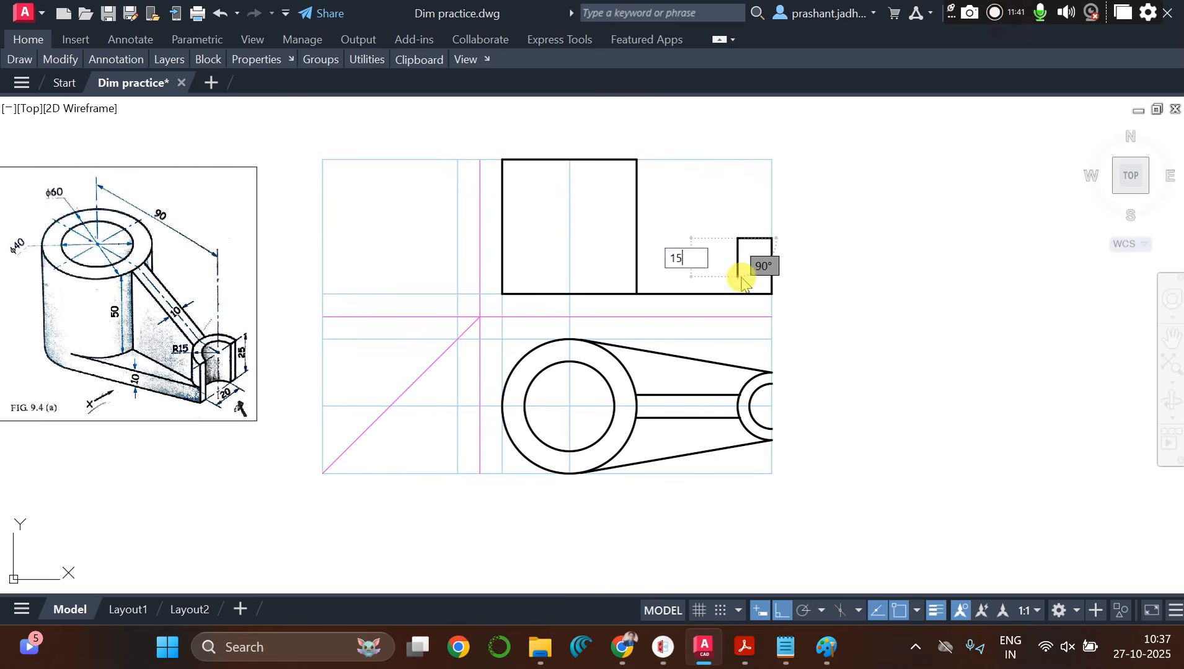
pyautogui.press('Return')
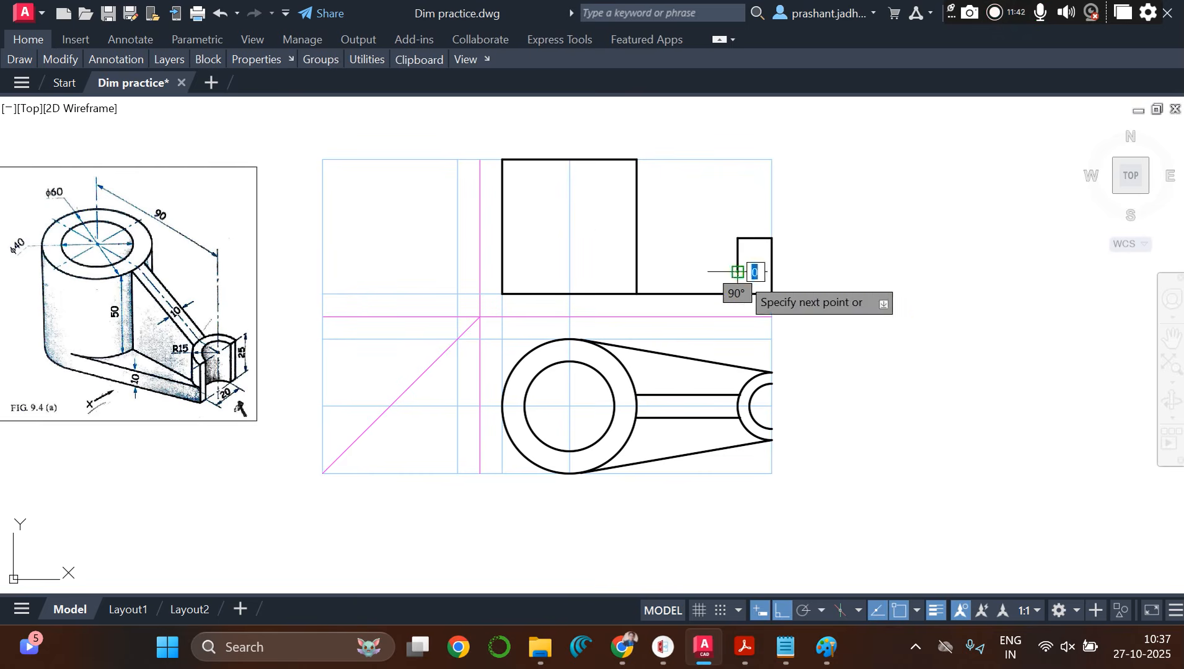
pyautogui.click(569, 271)
pyautogui.press('Escape')
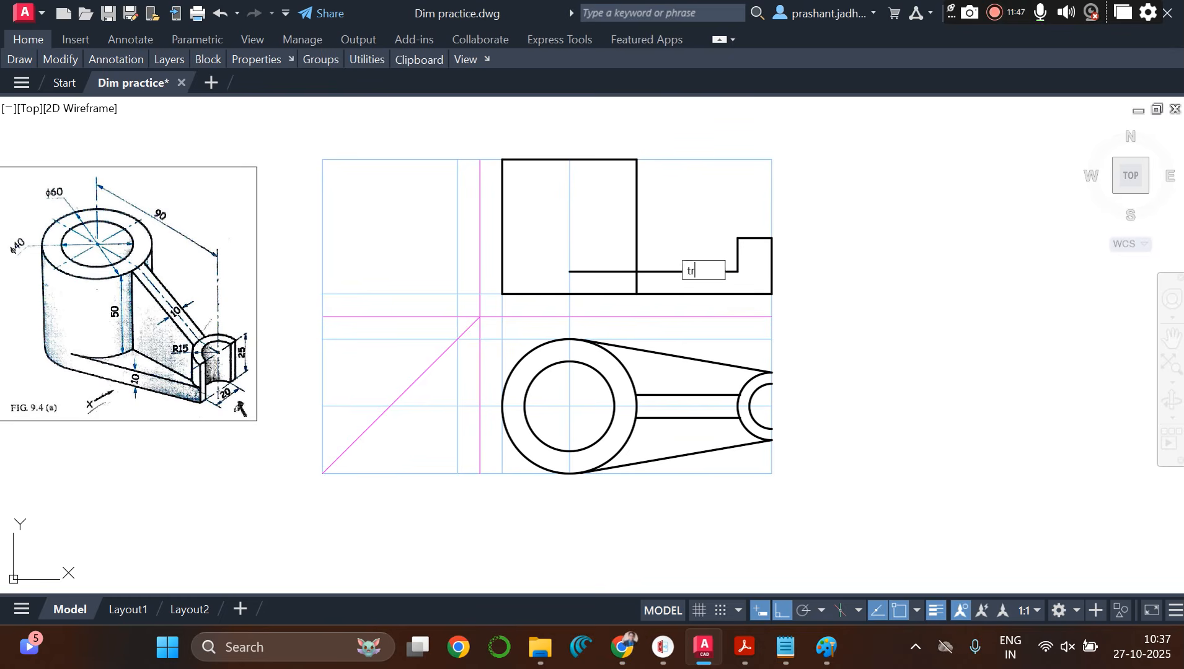
# Step: Trim the cylinder's right edge below the plate's top line and draw the rib's sloping line from the boss's top-left corner to the cylinder's top-right corner
pyautogui.press('Return')
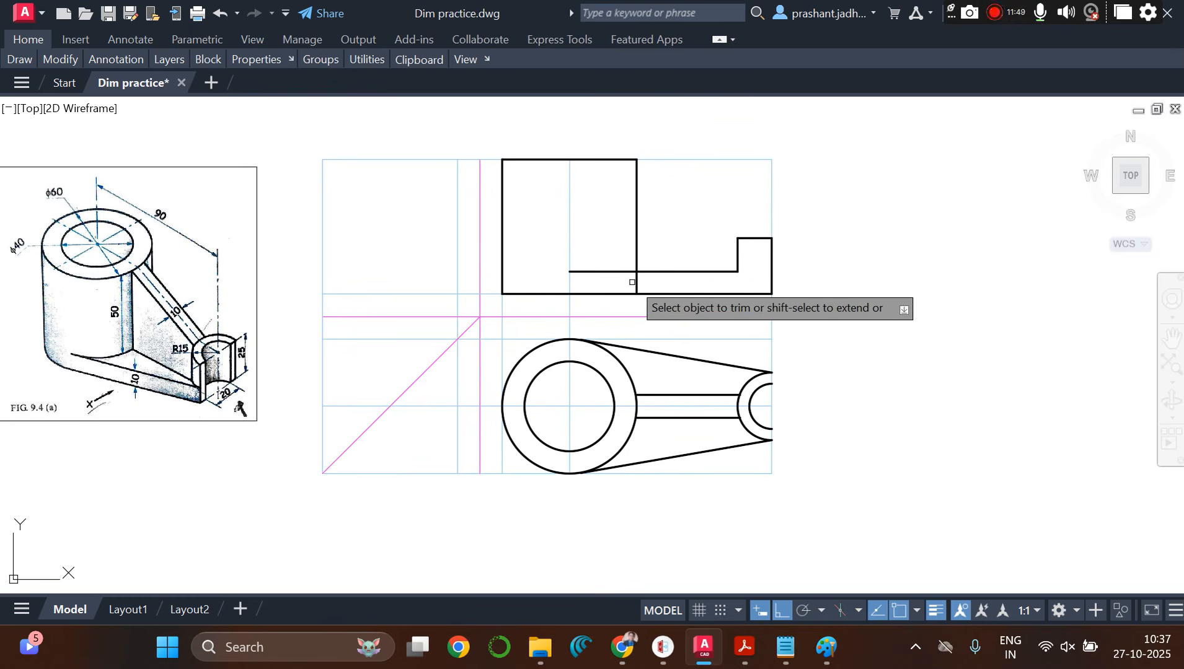
pyautogui.click(636, 282)
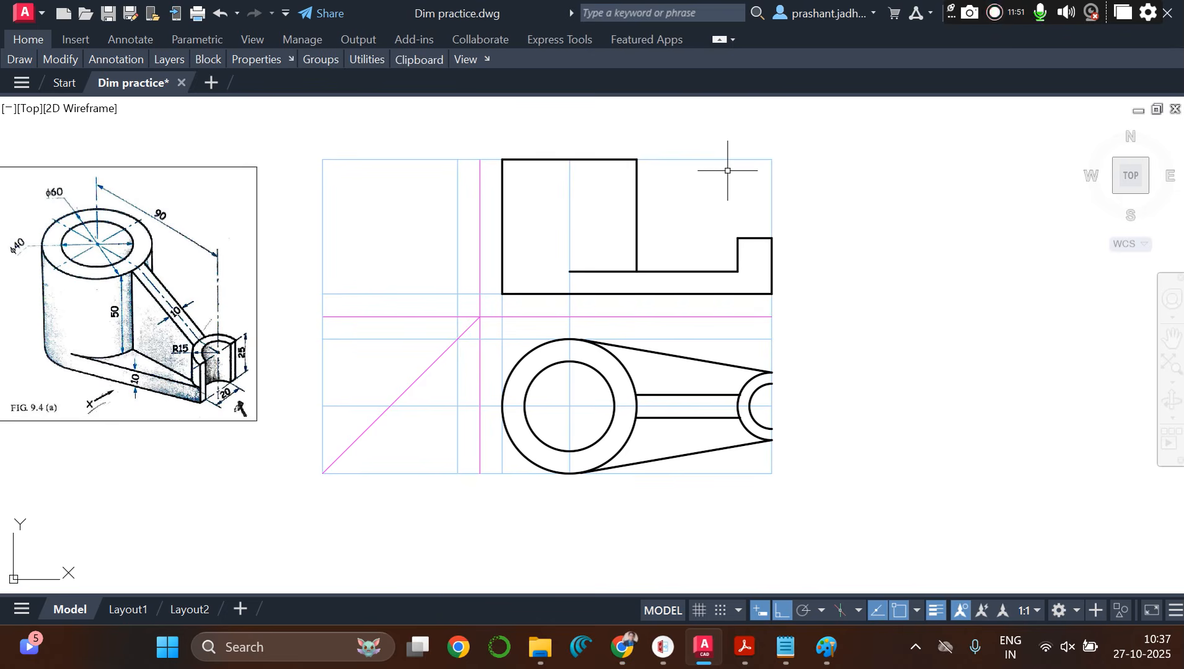
pyautogui.write('l')
pyautogui.press('Return')
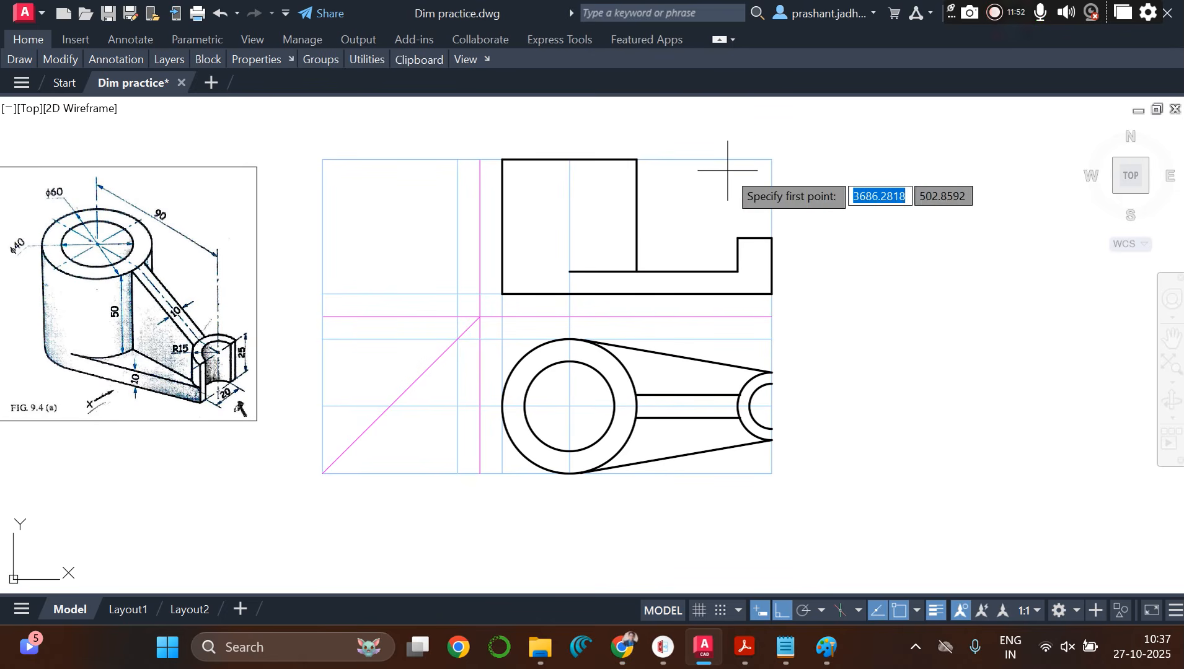
pyautogui.click(738, 238)
pyautogui.click(636, 160)
pyautogui.press('Escape')
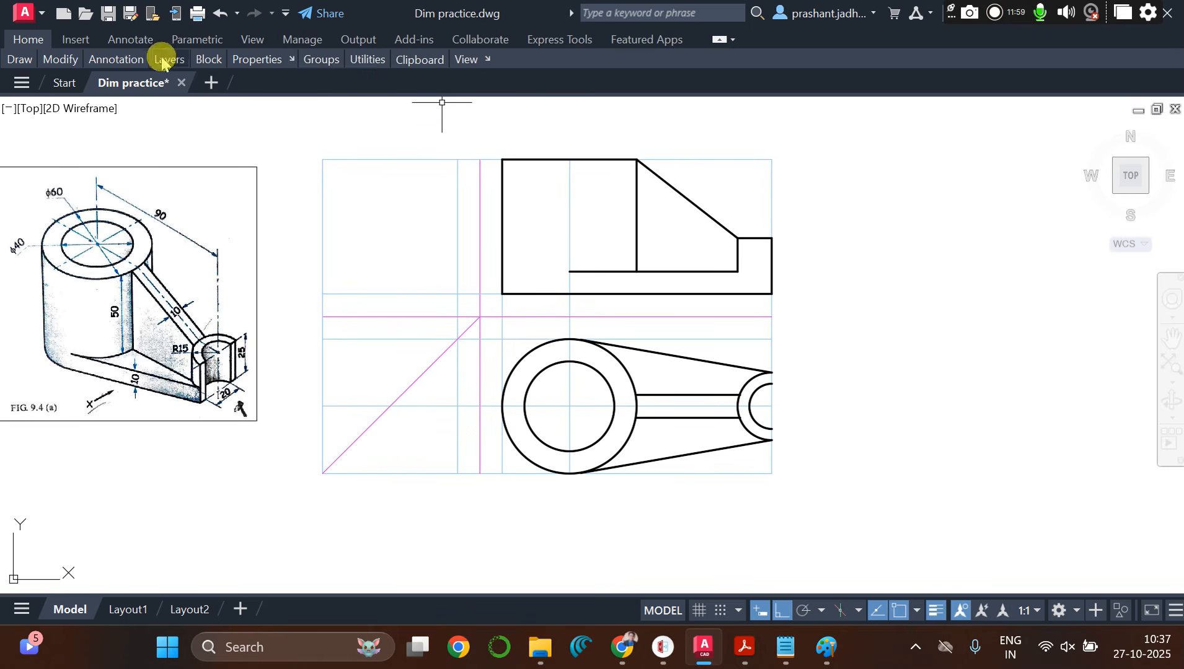
# Step: On the projection layer, project the large bore's left and right extremes from the top view up to the cylinder's top edge
pyautogui.moveTo(165, 57)
pyautogui.click(332, 87)
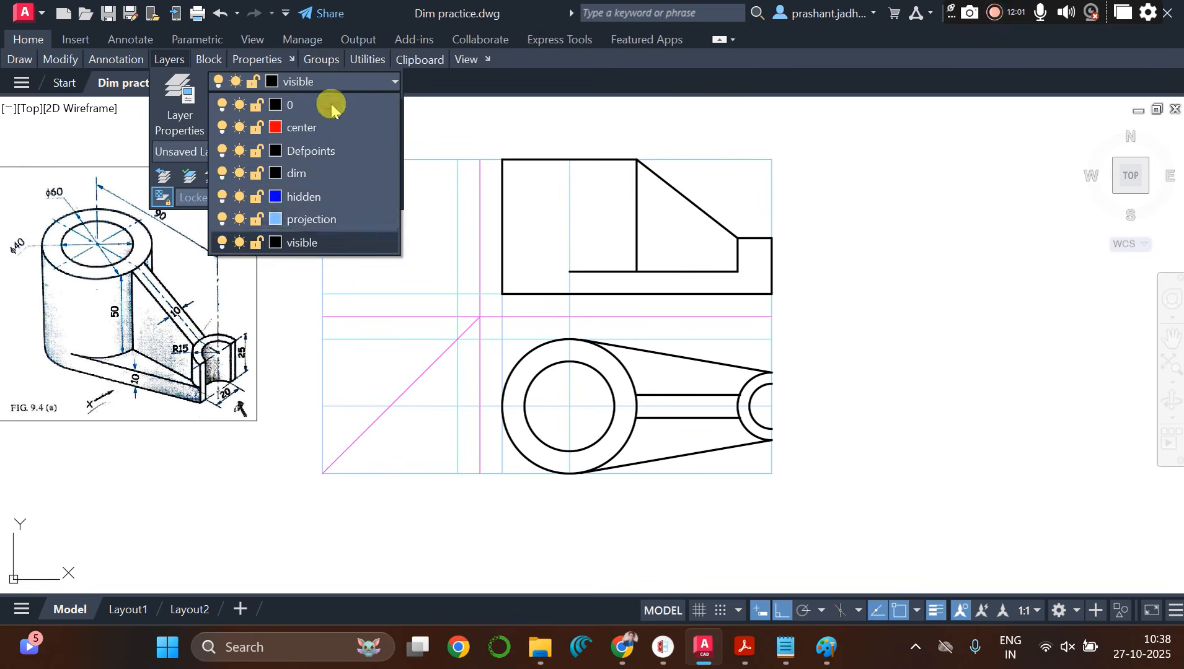
pyautogui.click(318, 219)
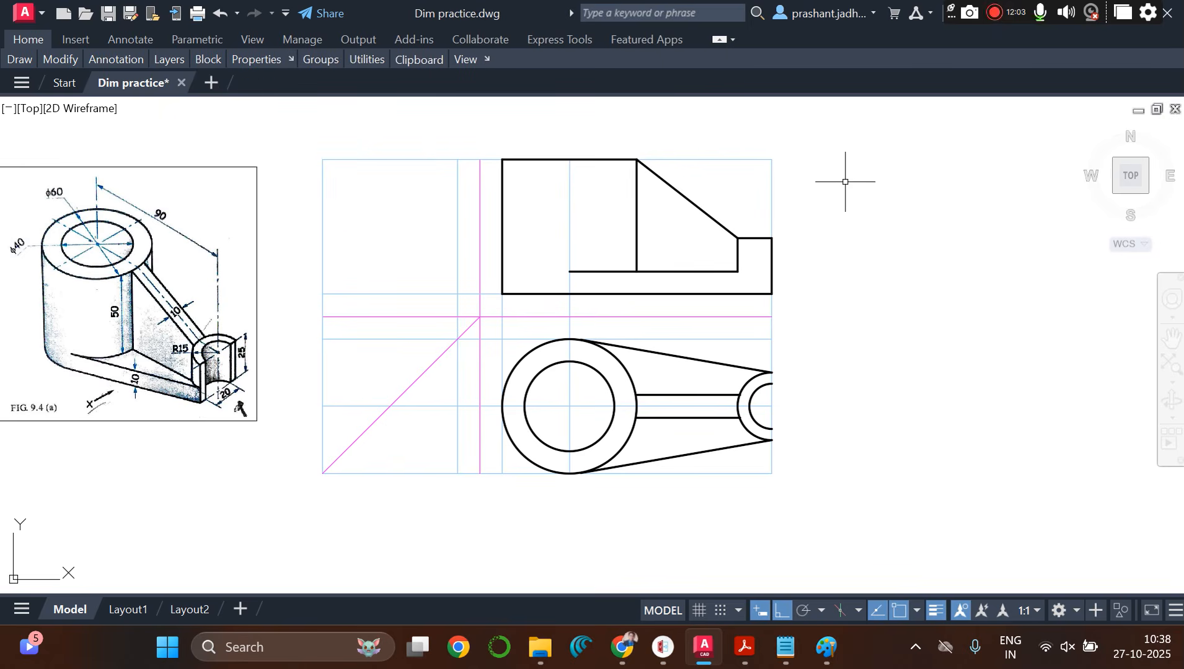
pyautogui.press('Return')
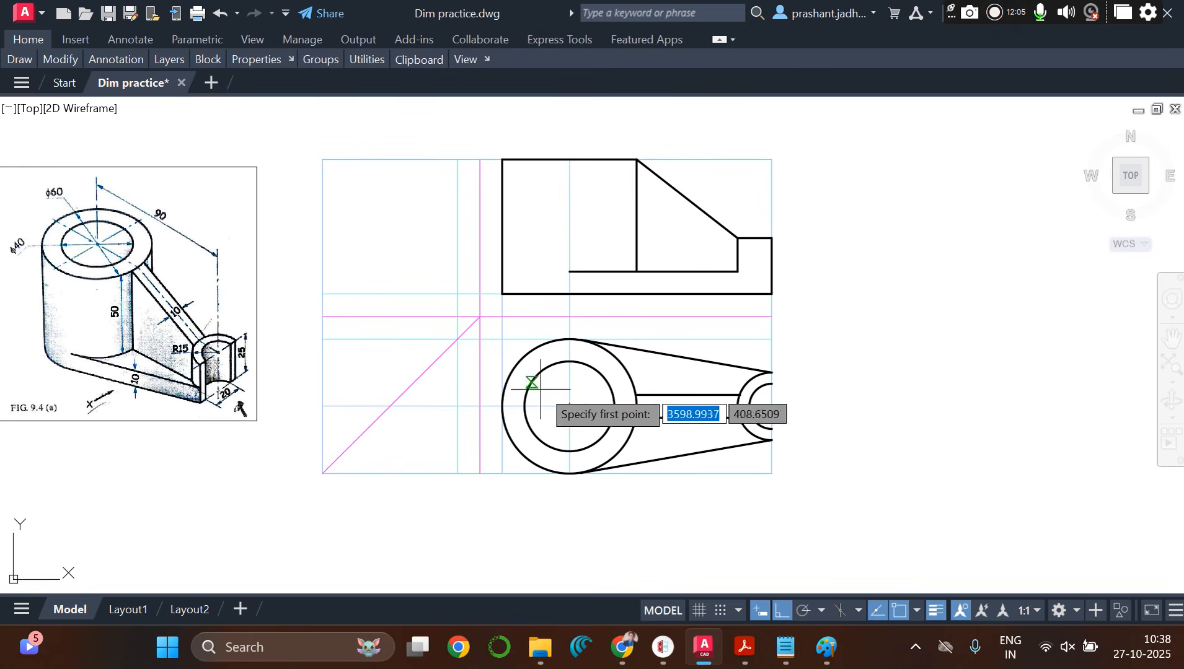
pyautogui.click(524, 407)
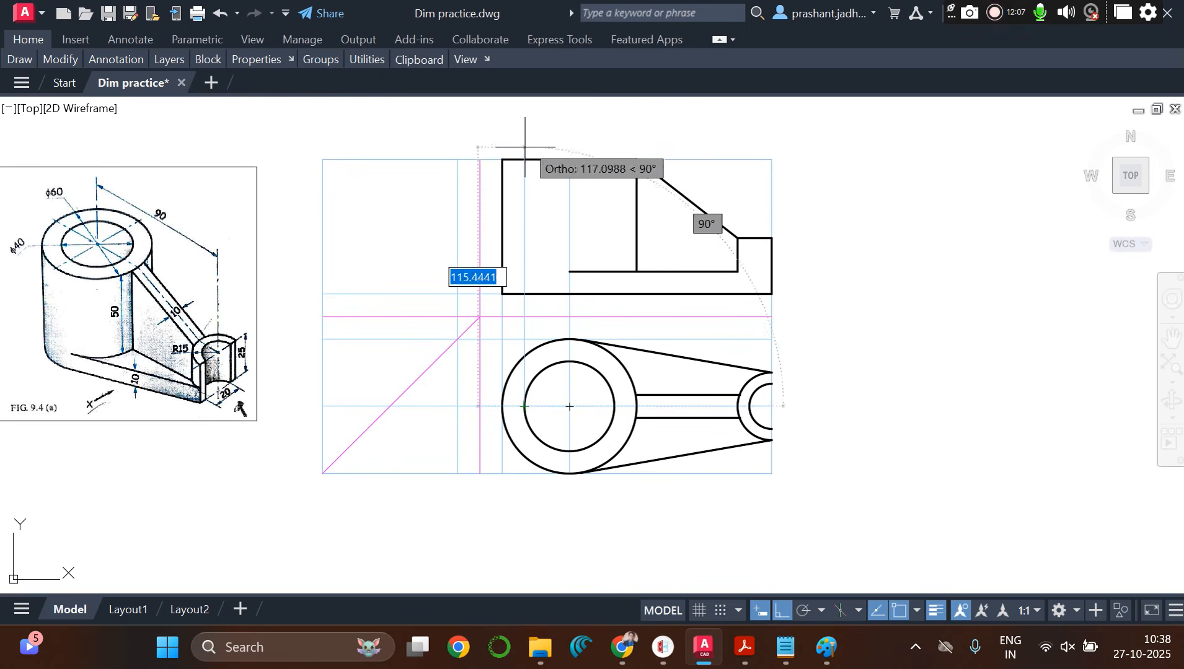
pyautogui.press('Escape')
pyautogui.press('Return')
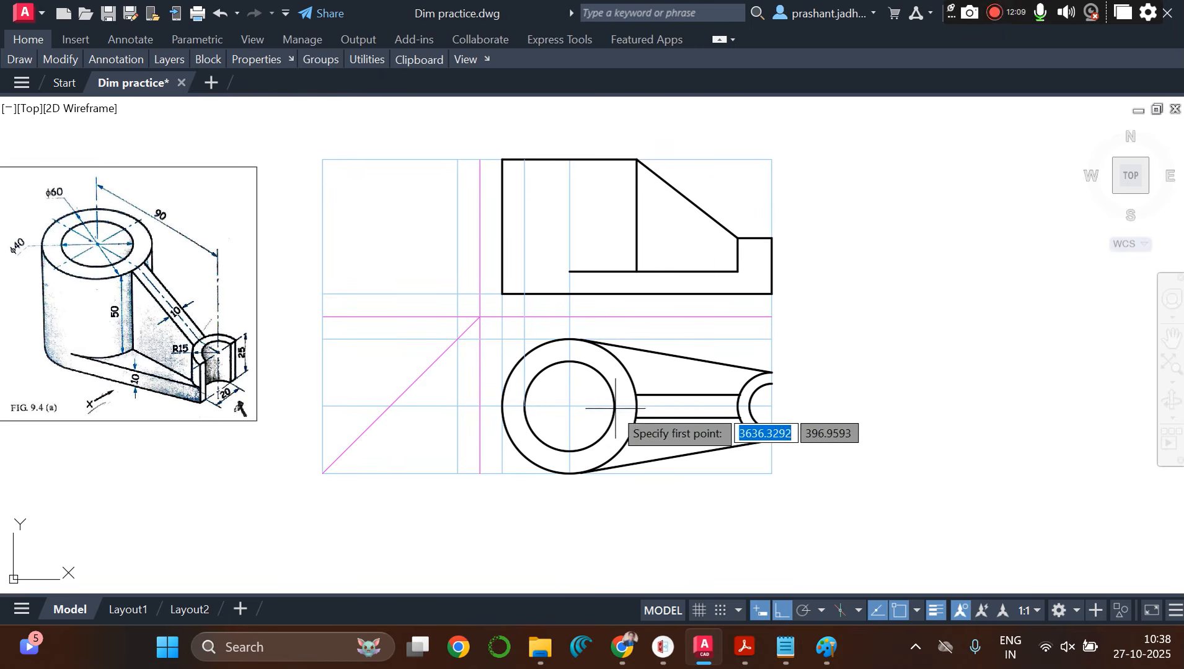
pyautogui.click(612, 406)
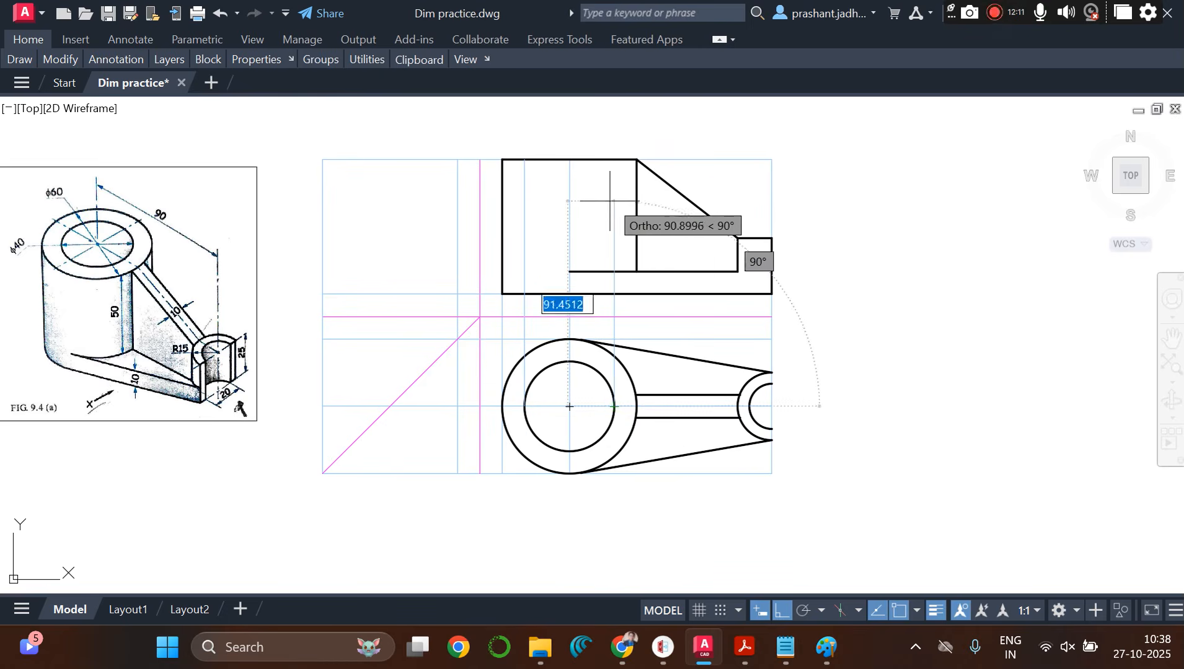
pyautogui.press('Escape')
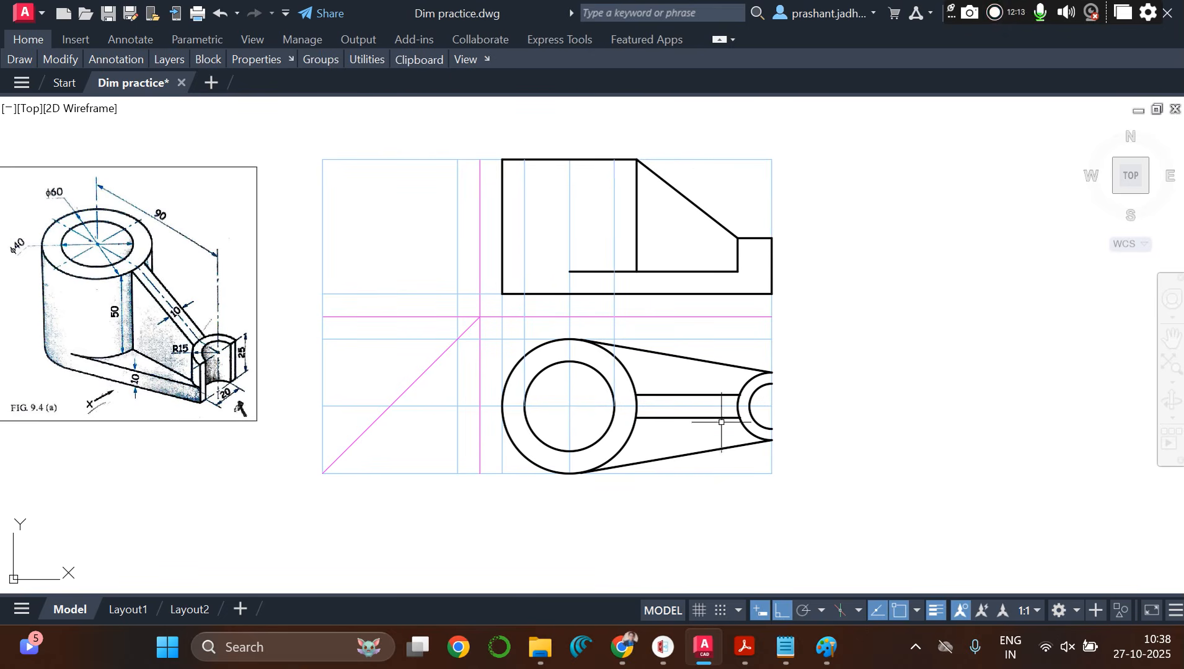
# Step: Project the small bore's left extreme from the top view up to the boss's top edge in the front view
pyautogui.press('Return')
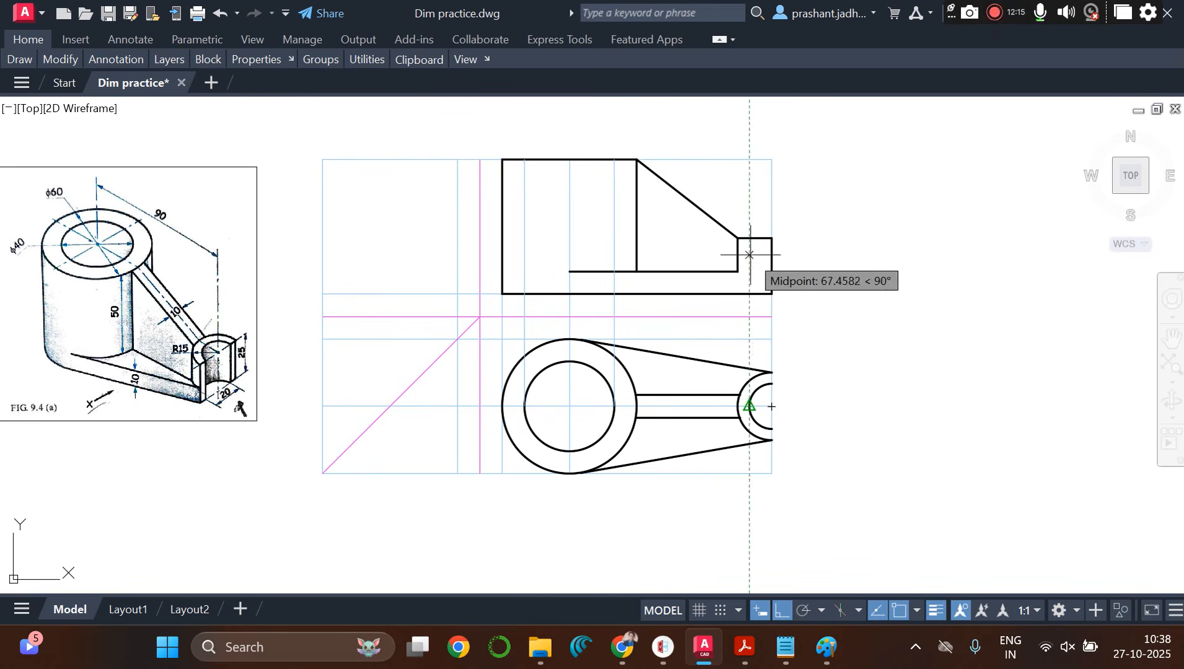
pyautogui.click(751, 406)
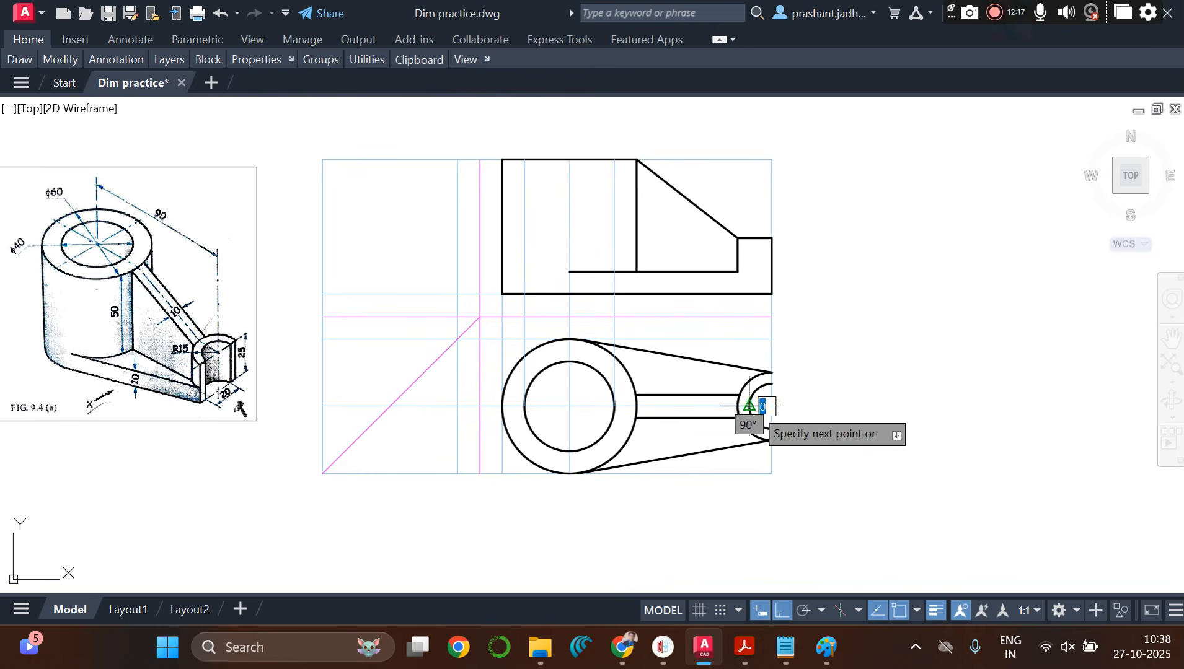
pyautogui.click(749, 238)
pyautogui.press('Escape')
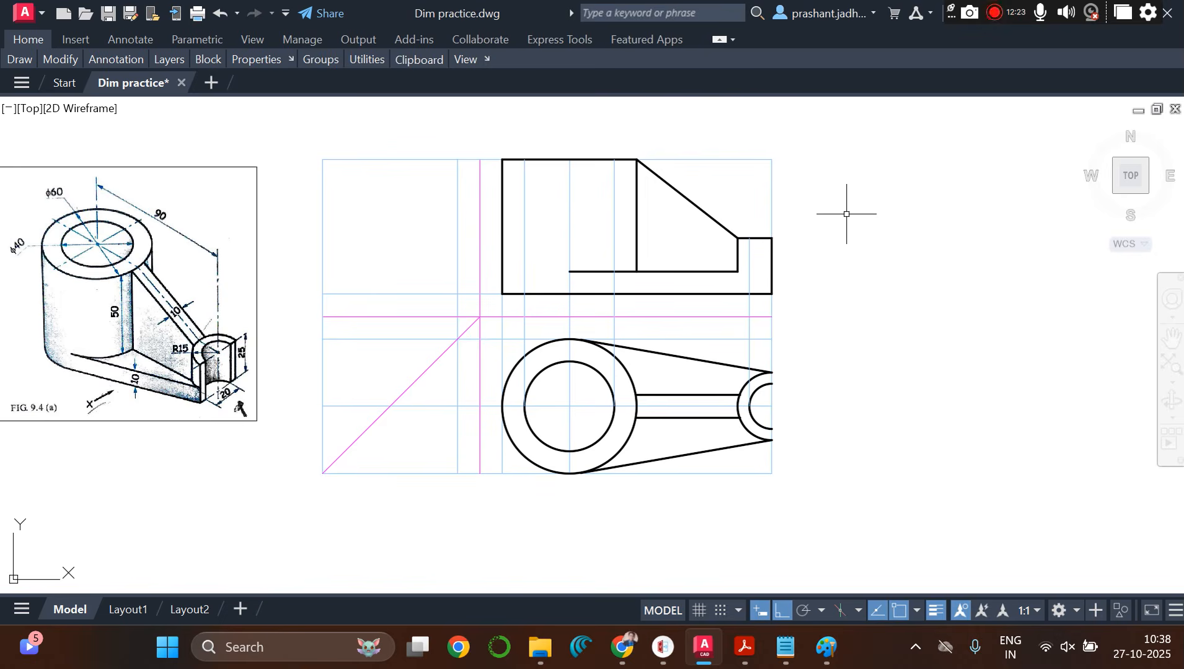
# Step: Make the hidden layer current and draw the large bore's left edge from the base line to the cylinder's top
pyautogui.click(166, 59)
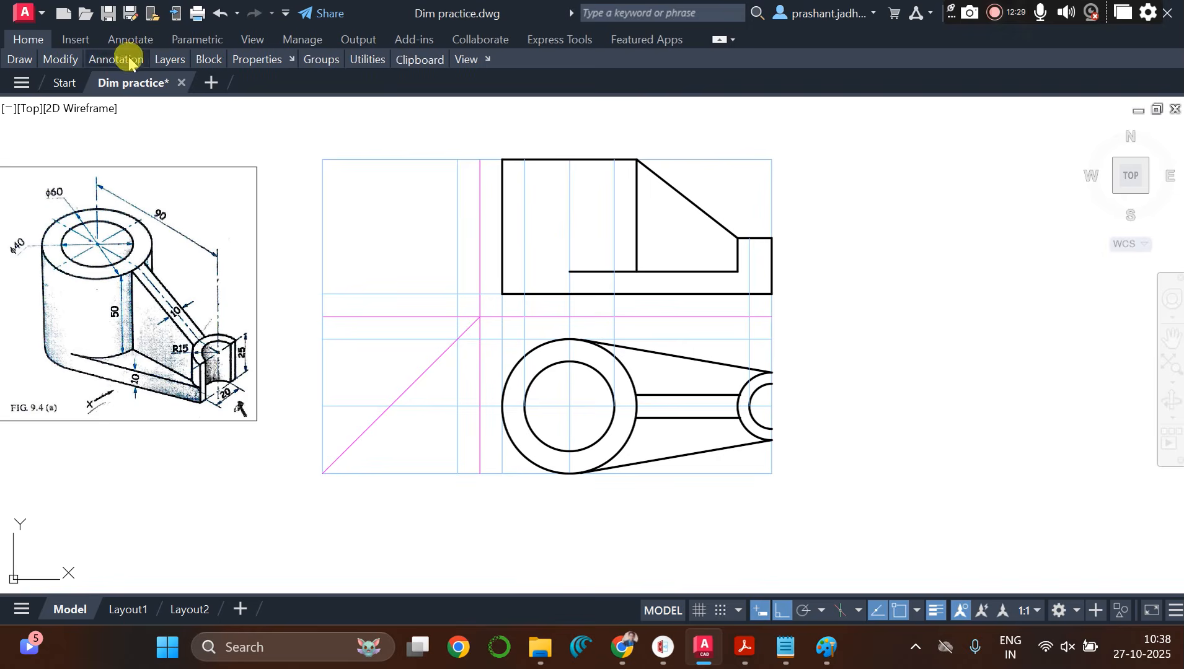
pyautogui.moveTo(166, 59)
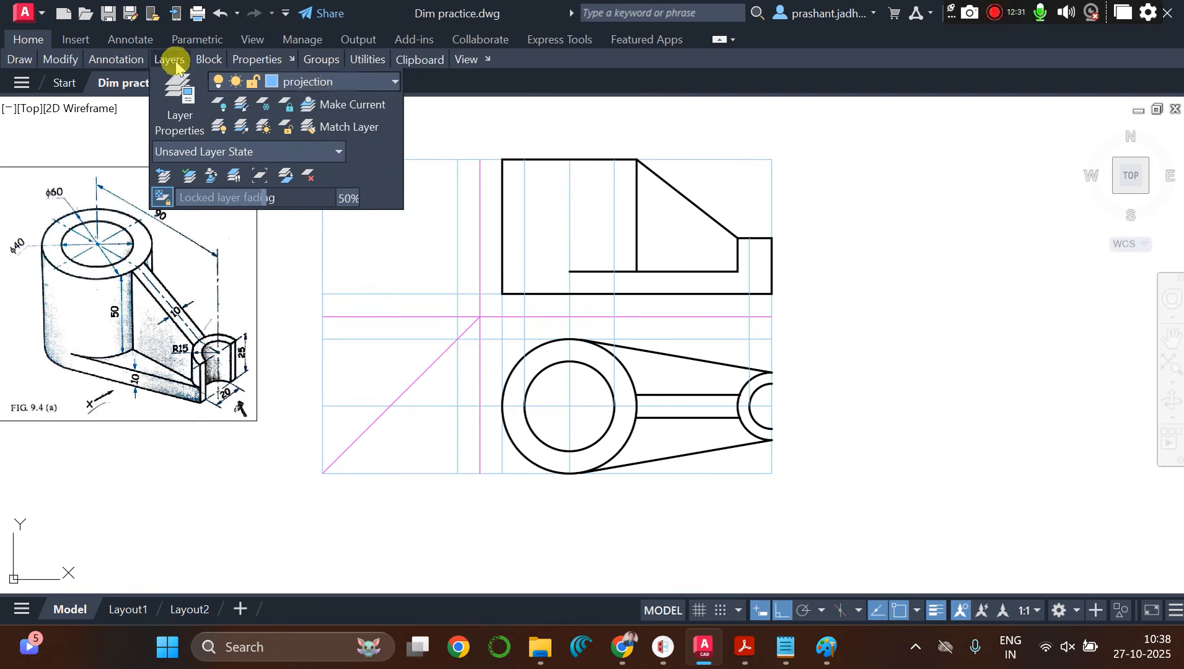
pyautogui.click(316, 87)
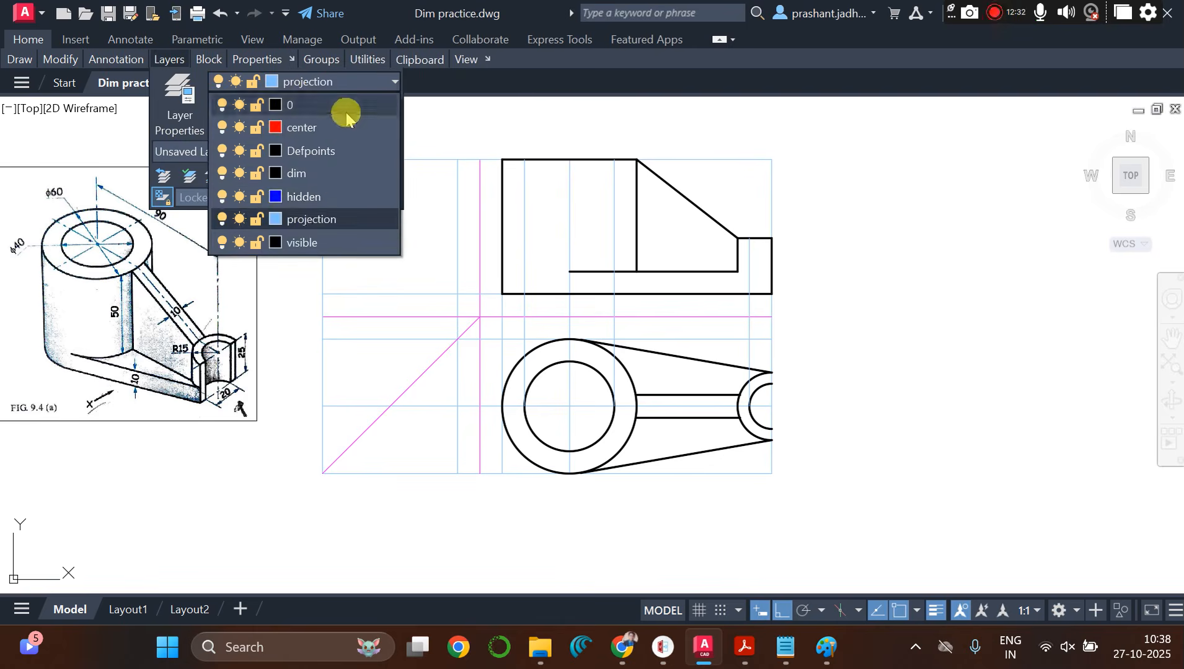
pyautogui.click(318, 198)
pyautogui.write('l')
pyautogui.press('Return')
pyautogui.click(525, 295)
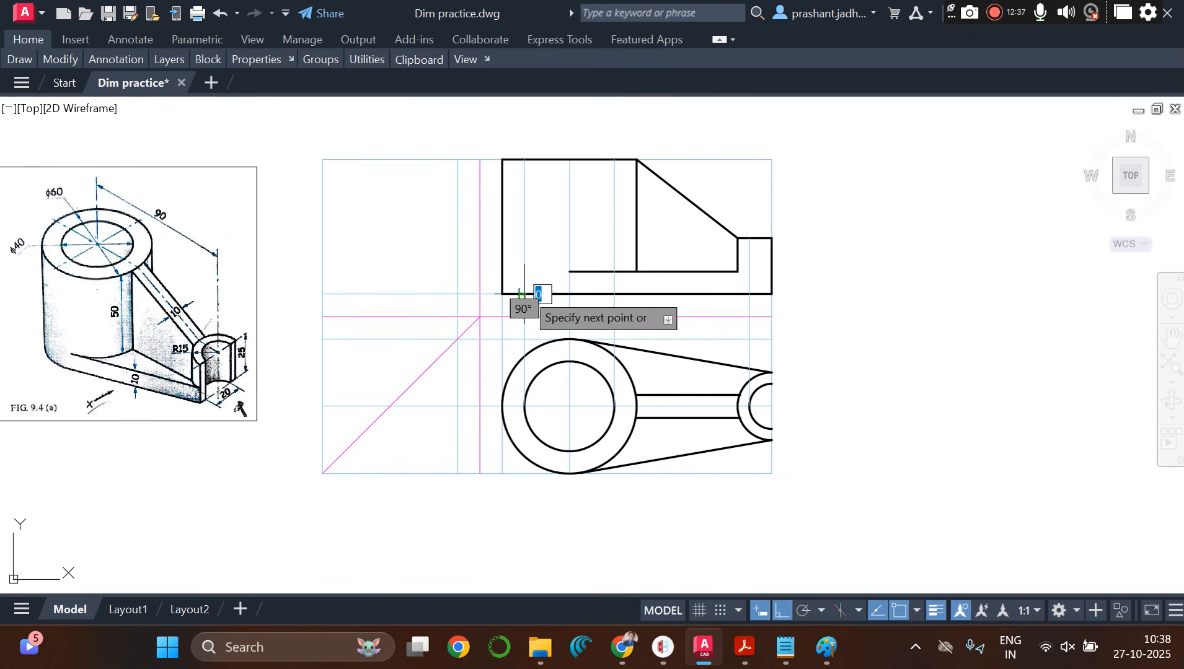
pyautogui.click(524, 160)
pyautogui.press('Return')
pyautogui.press('Return')
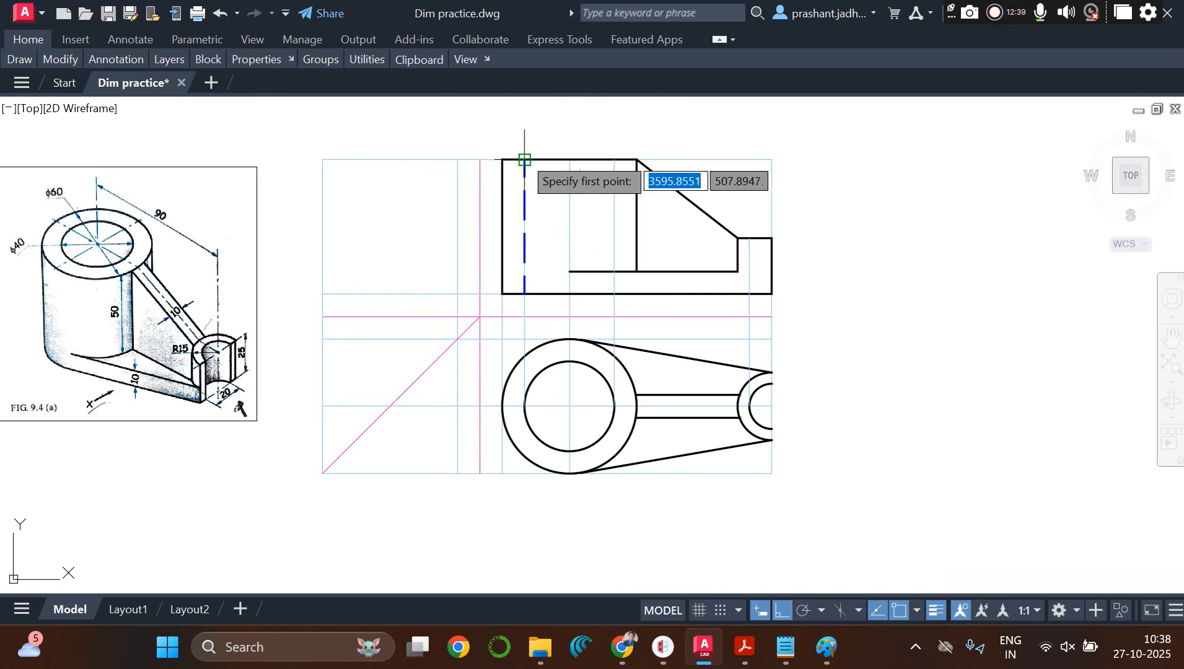
# Step: Draw the large bore's right hidden edge and the small bore's hidden edge up from the base line along their projection lines
pyautogui.click(614, 295)
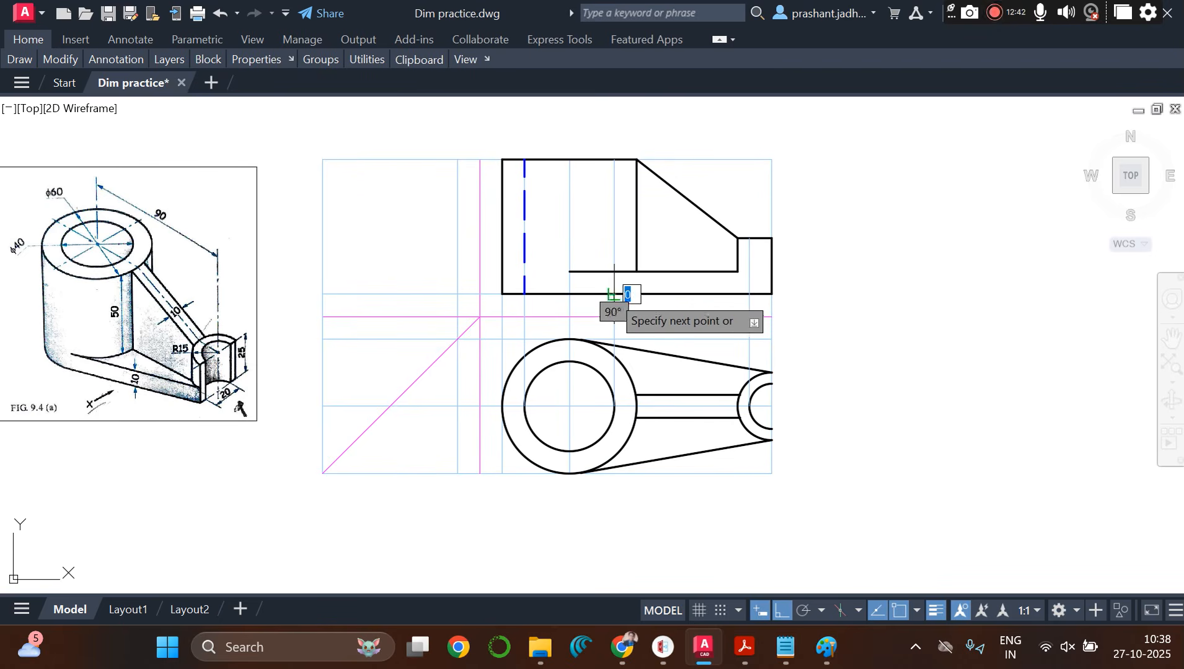
pyautogui.click(614, 160)
pyautogui.press('Return')
pyautogui.press('Return')
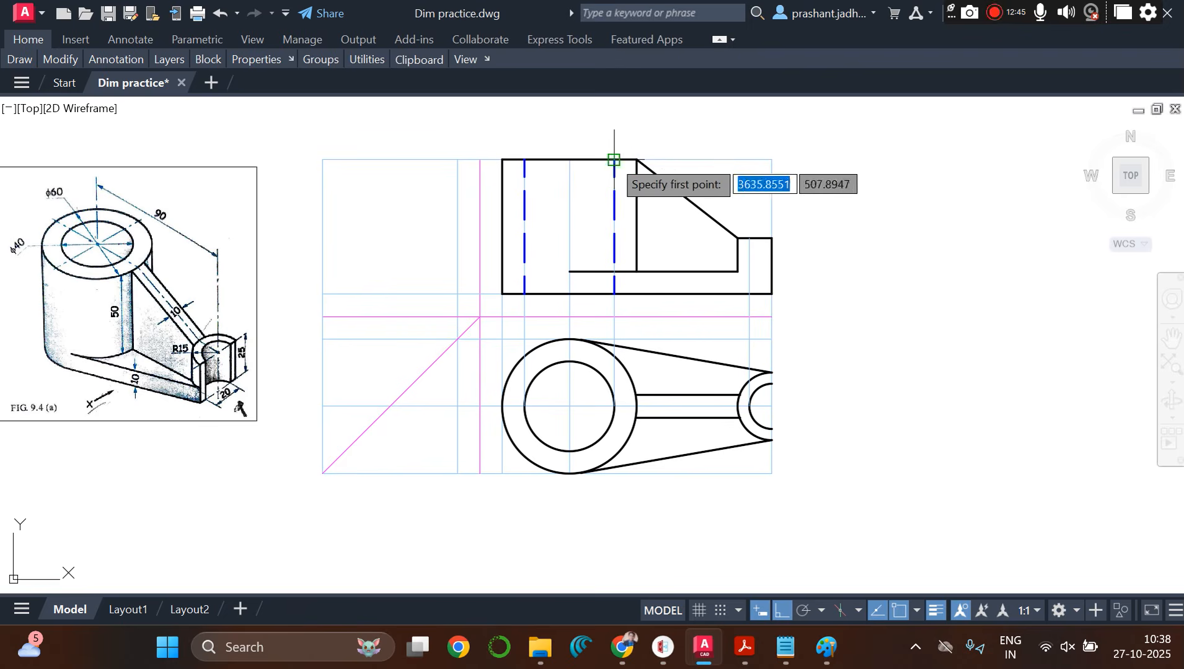
pyautogui.click(750, 295)
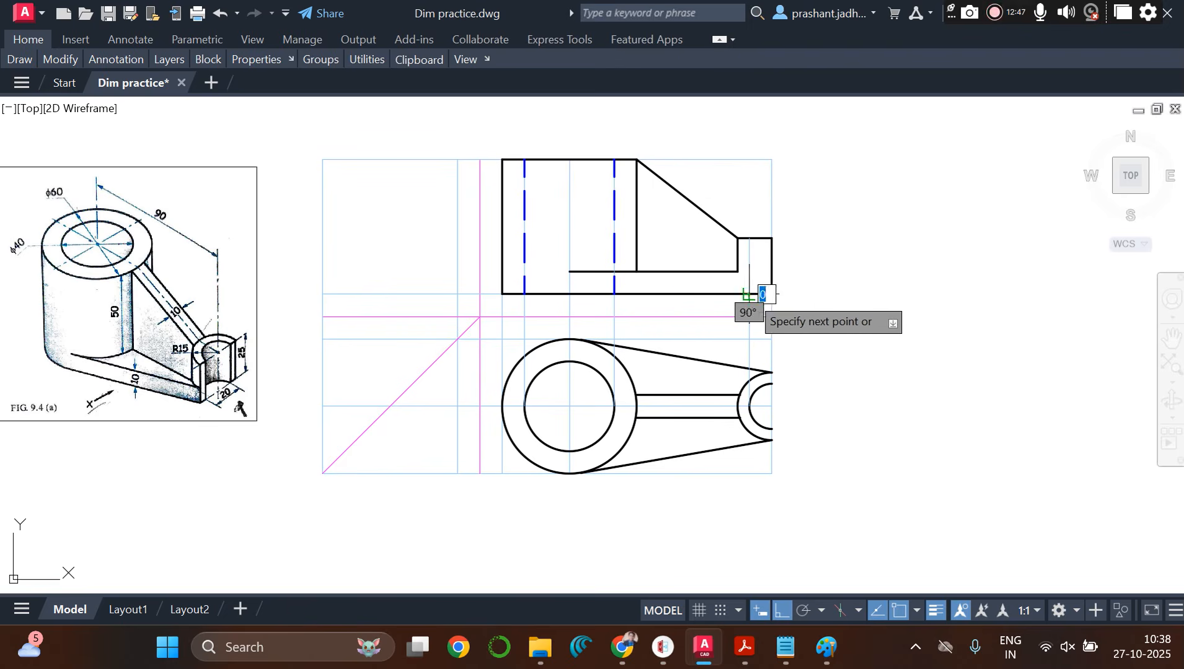
pyautogui.click(749, 238)
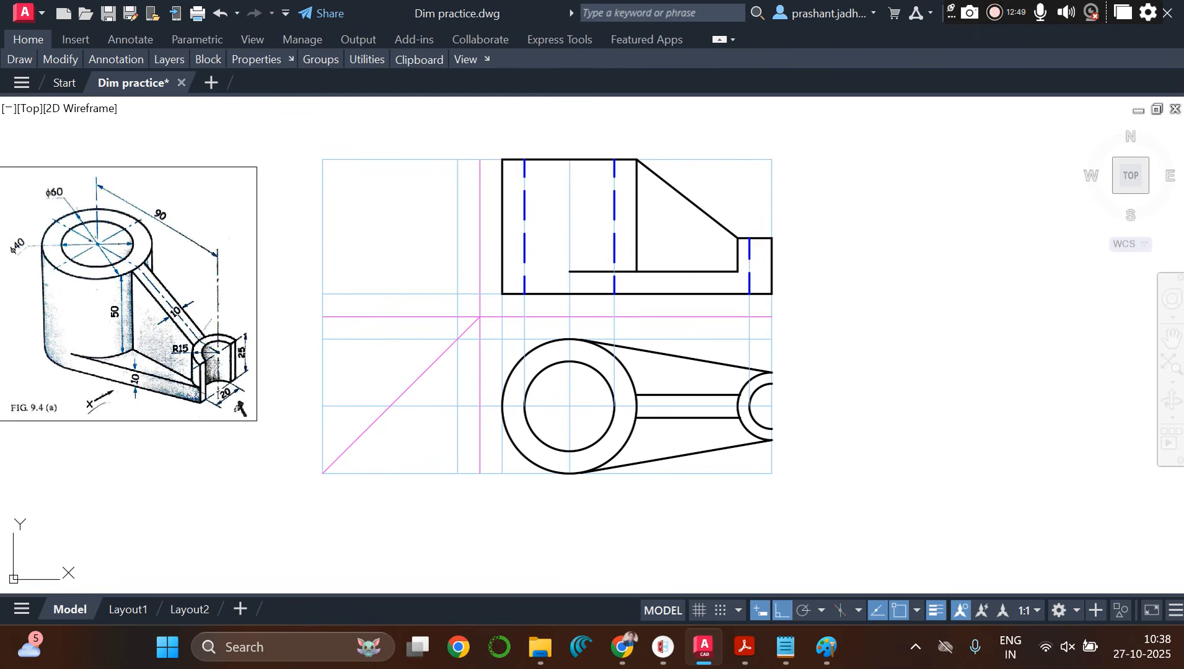
pyautogui.press('Return')
# Step: Set the linetype scale of the small bore's hidden line to 0.5 in its properties
pyautogui.rightClick(750, 286)
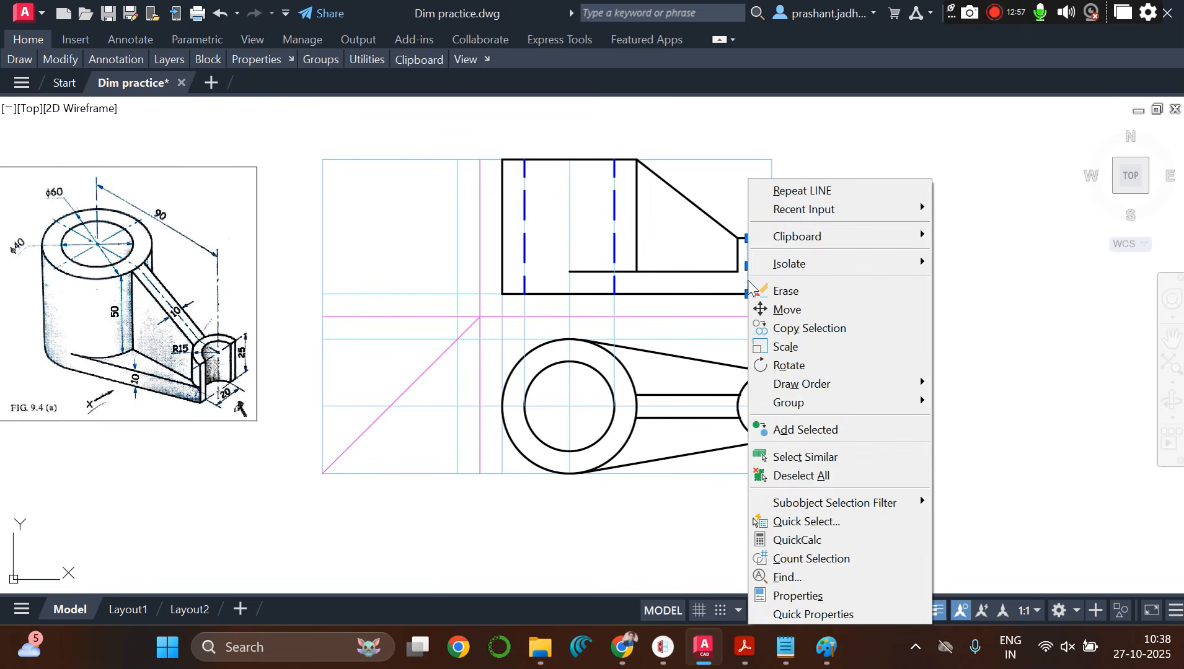
pyautogui.click(800, 597)
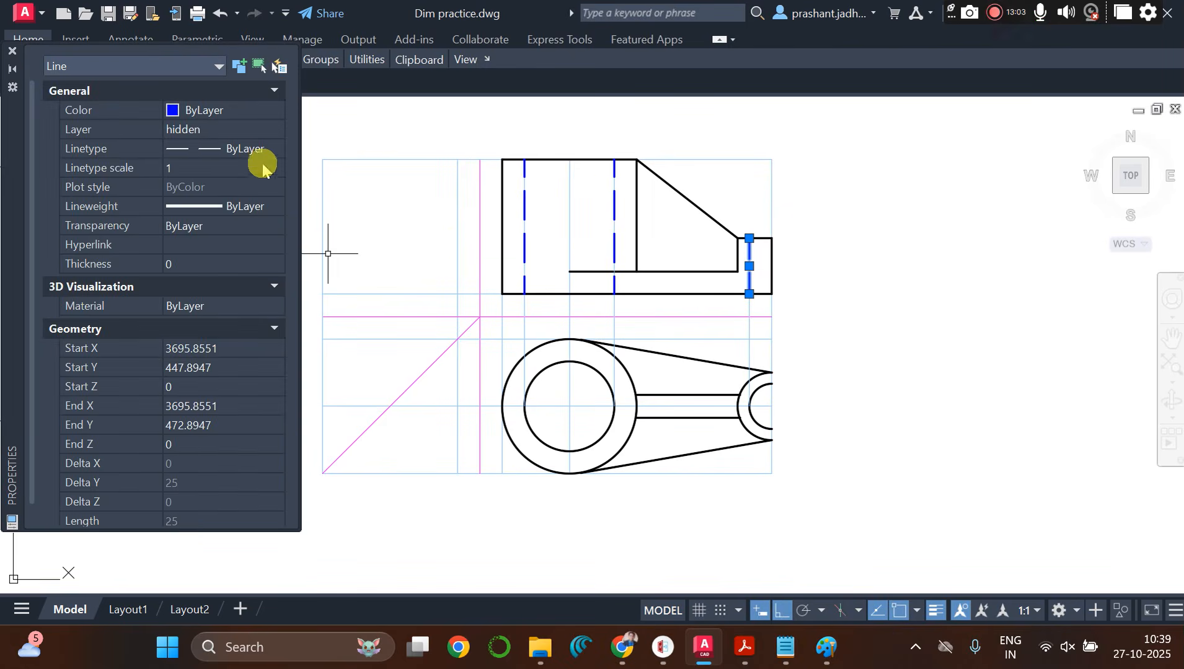
pyautogui.click(176, 167)
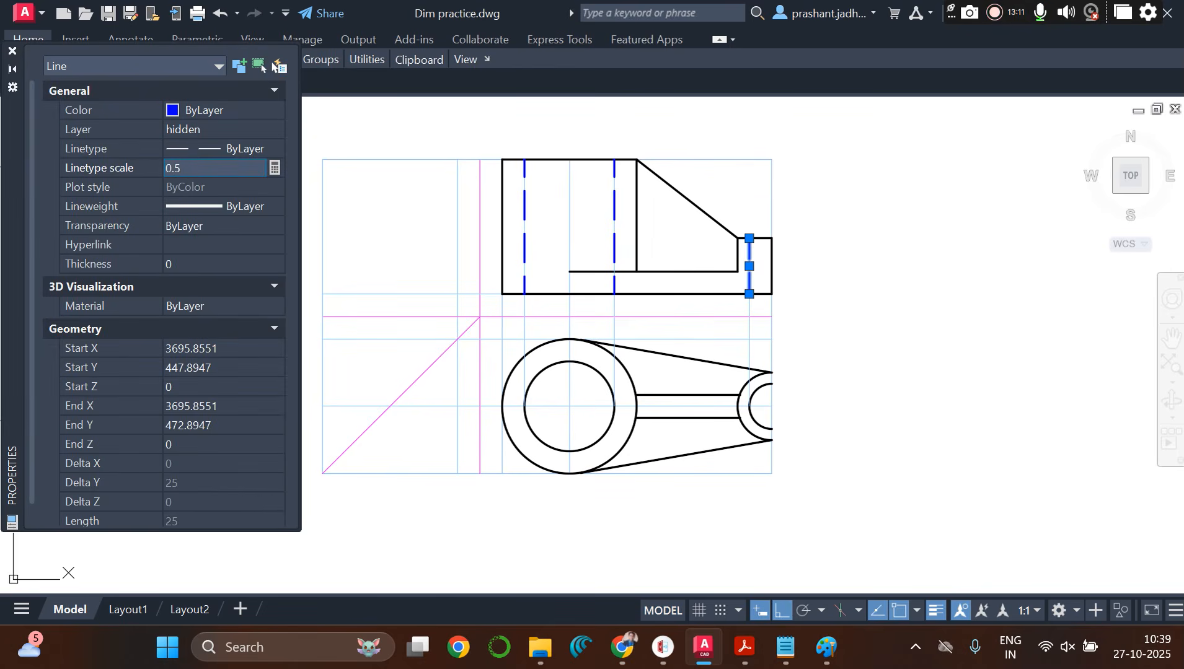
pyautogui.write('0.5')
pyautogui.press('Return')
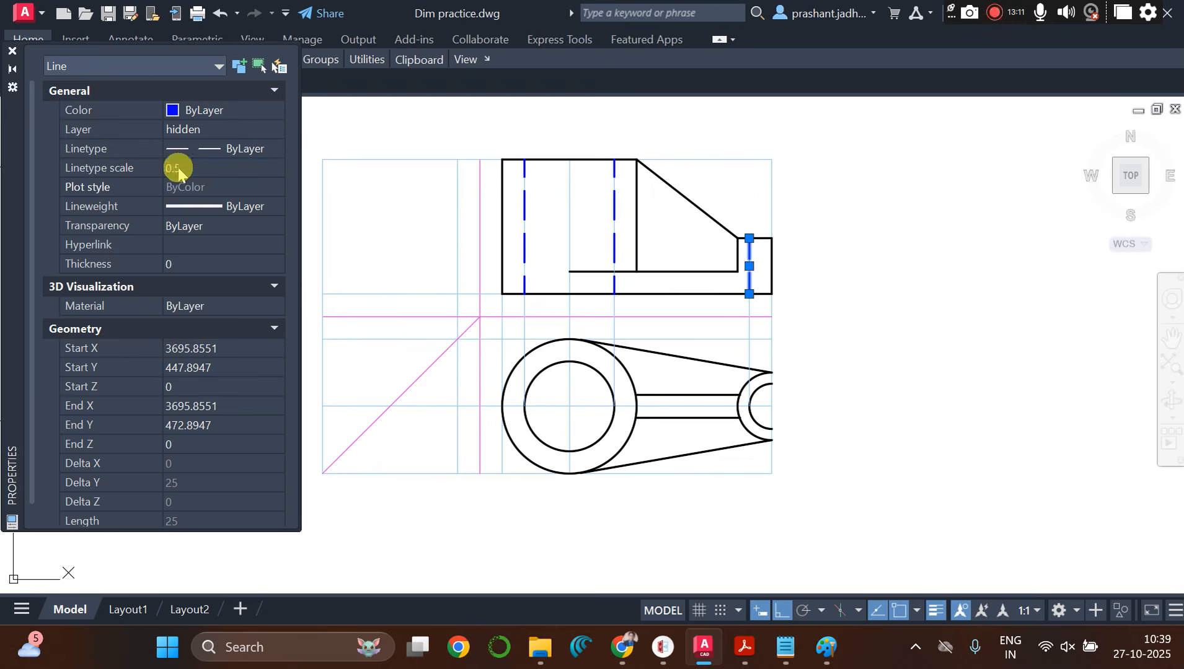
# Step: Match the properties of the small bore's hidden line onto both hidden lines of the large bore in the front view
pyautogui.click(12, 51)
pyautogui.press('Escape')
pyautogui.write('ma')
pyautogui.press('Return')
pyautogui.click(748, 289)
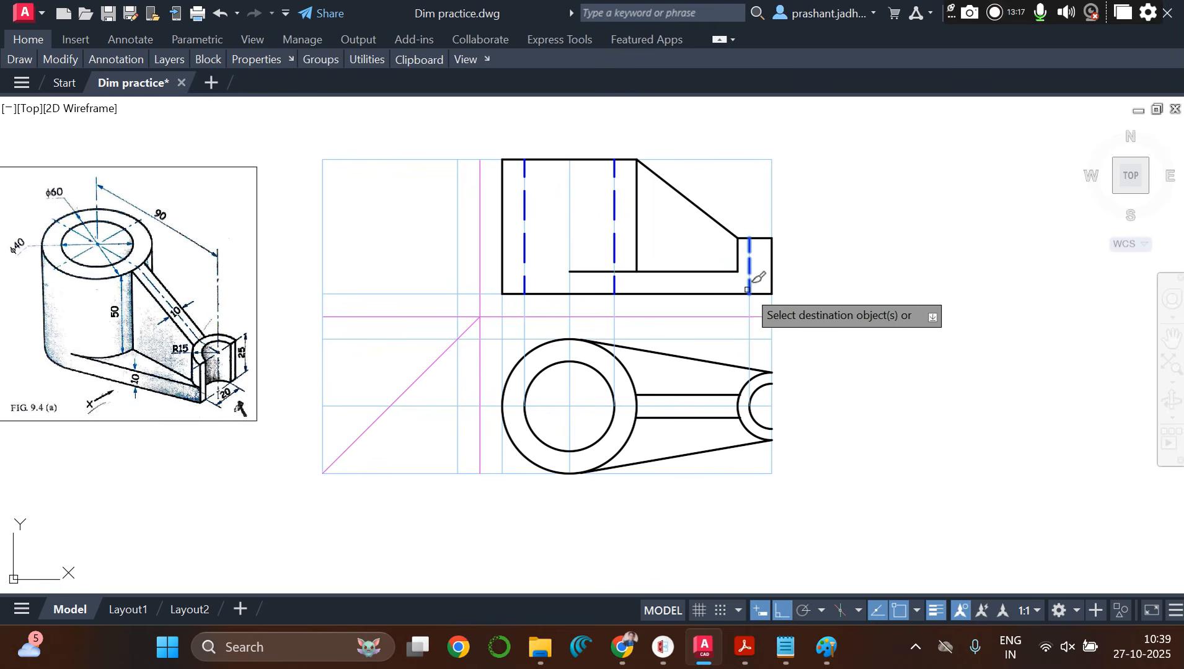
pyautogui.click(614, 287)
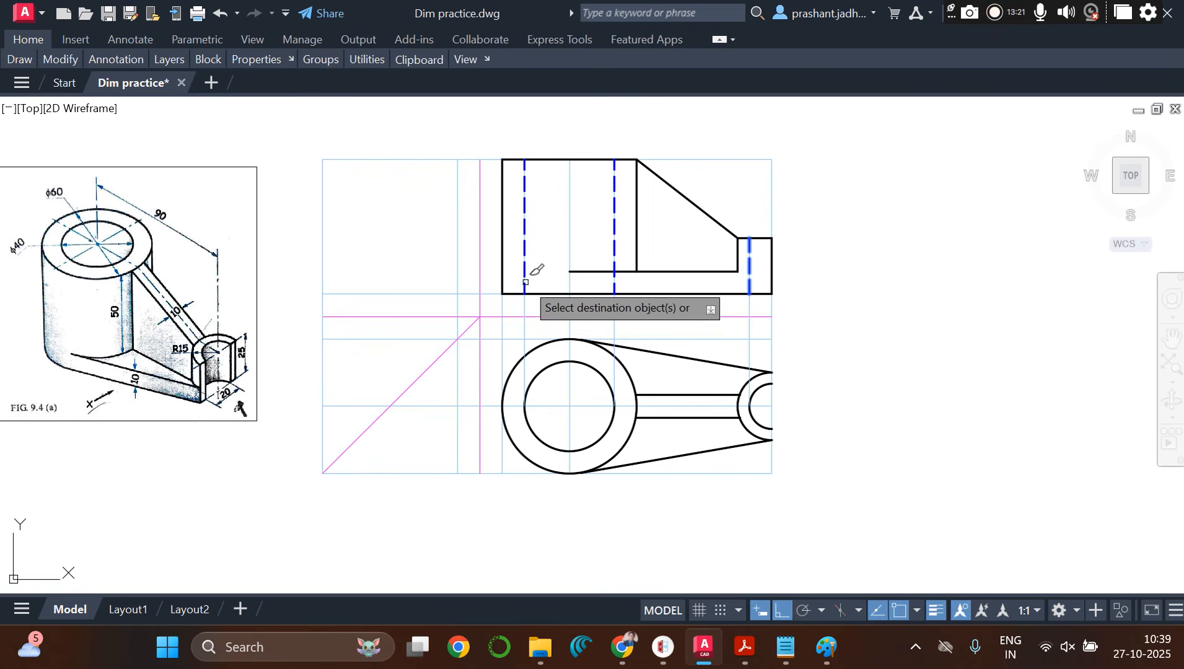
pyautogui.click(525, 282)
pyautogui.press('Return')
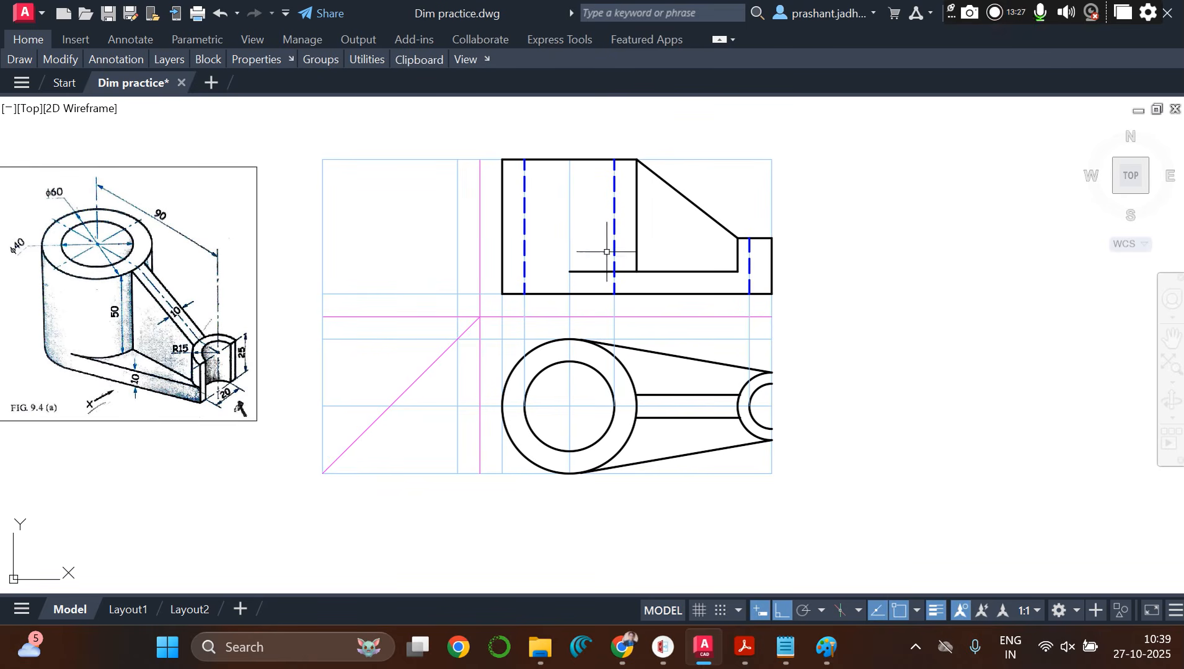
# Step: On the projection layer, draw a vertical line from the upper tangent point in the top view to the base plate's top edge in the front view
pyautogui.scroll(4, 584, 288)
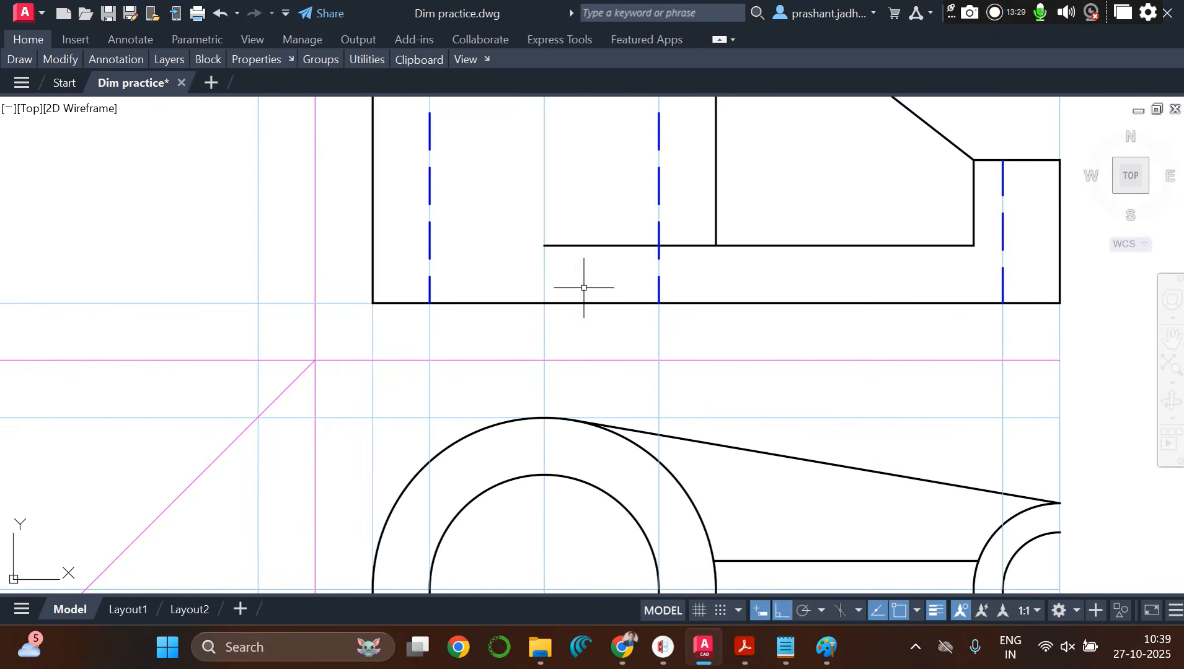
pyautogui.scroll(2, 612, 235)
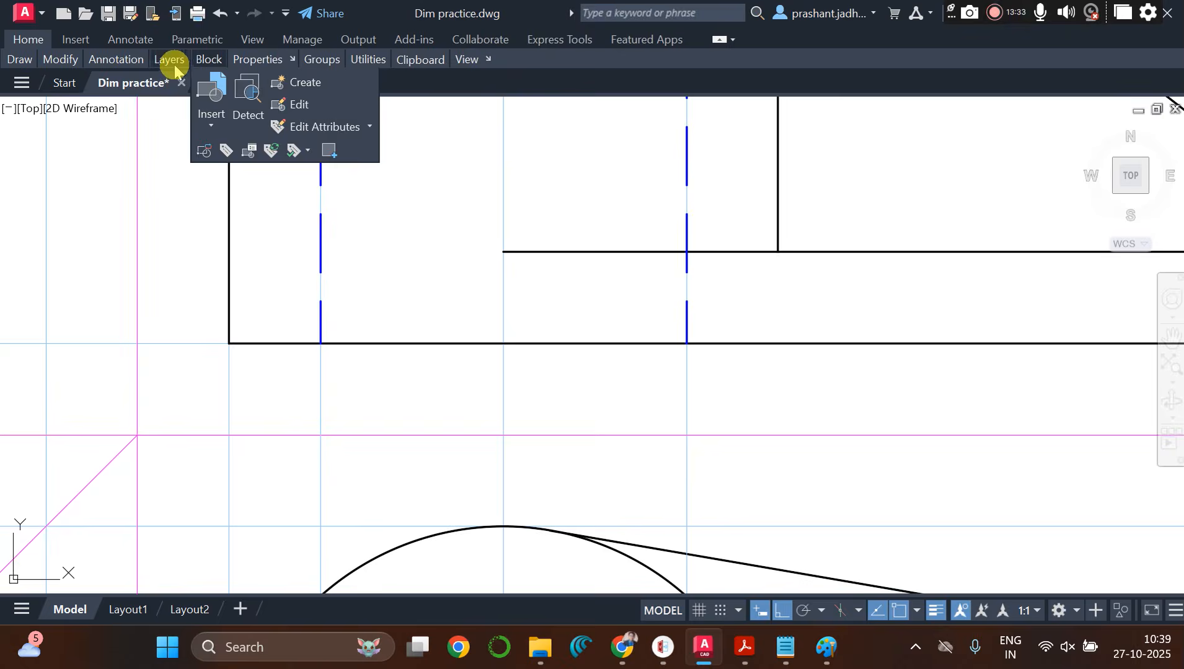
pyautogui.moveTo(174, 65)
pyautogui.click(312, 79)
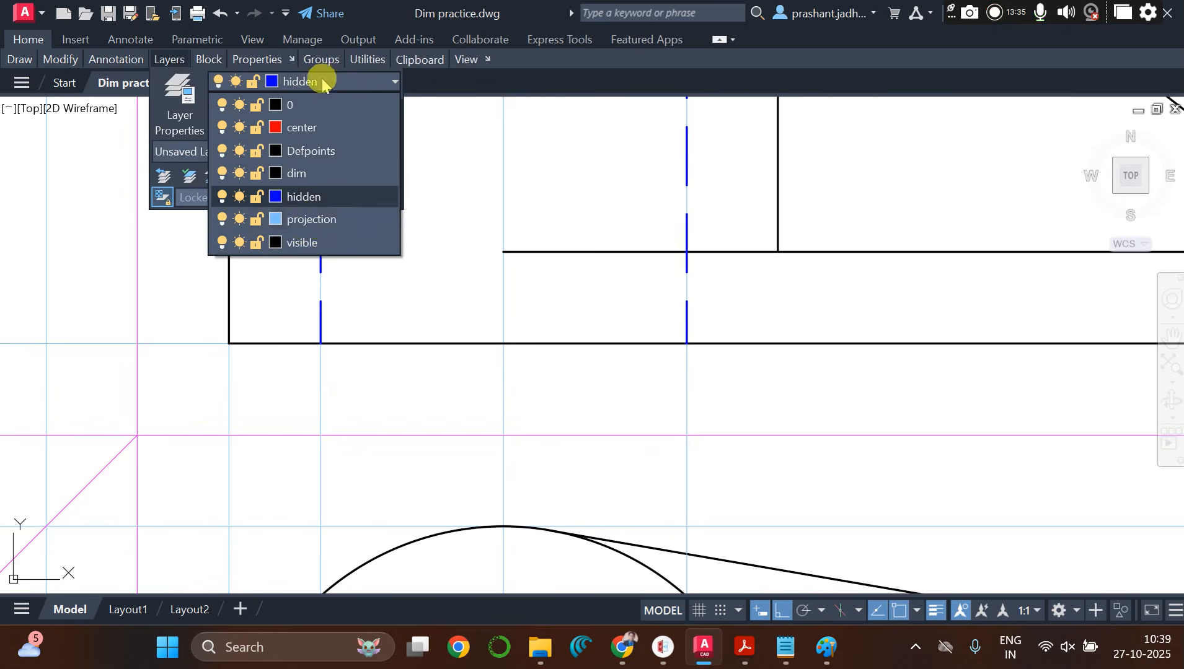
pyautogui.click(310, 220)
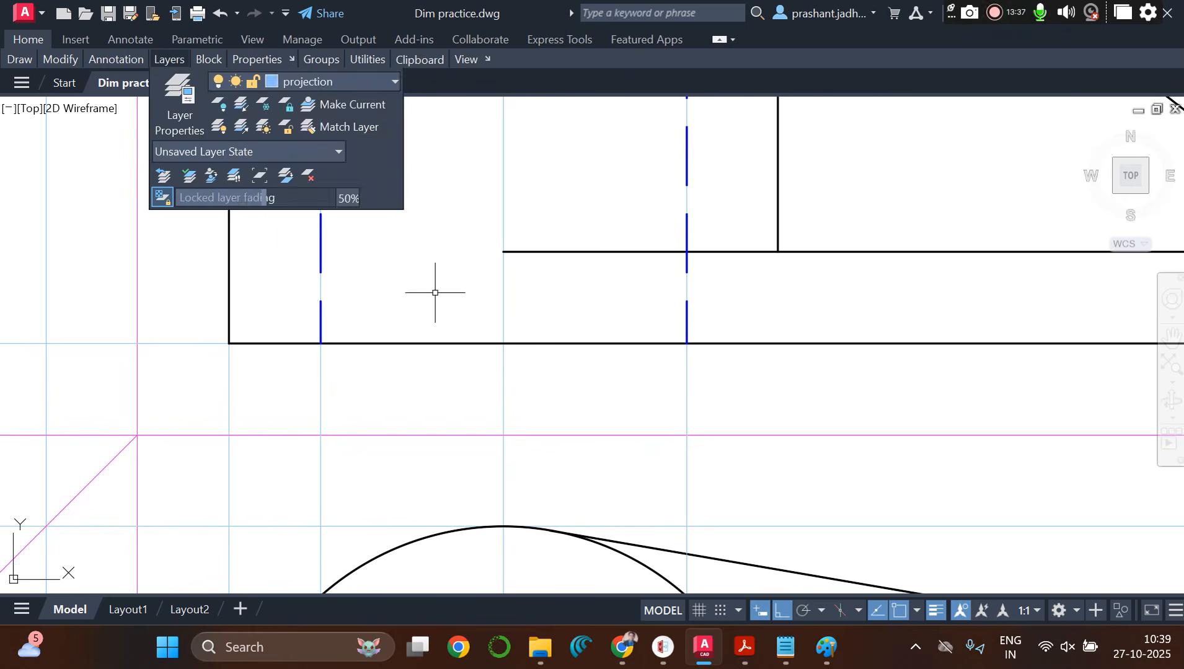
pyautogui.write('l')
pyautogui.press('Return')
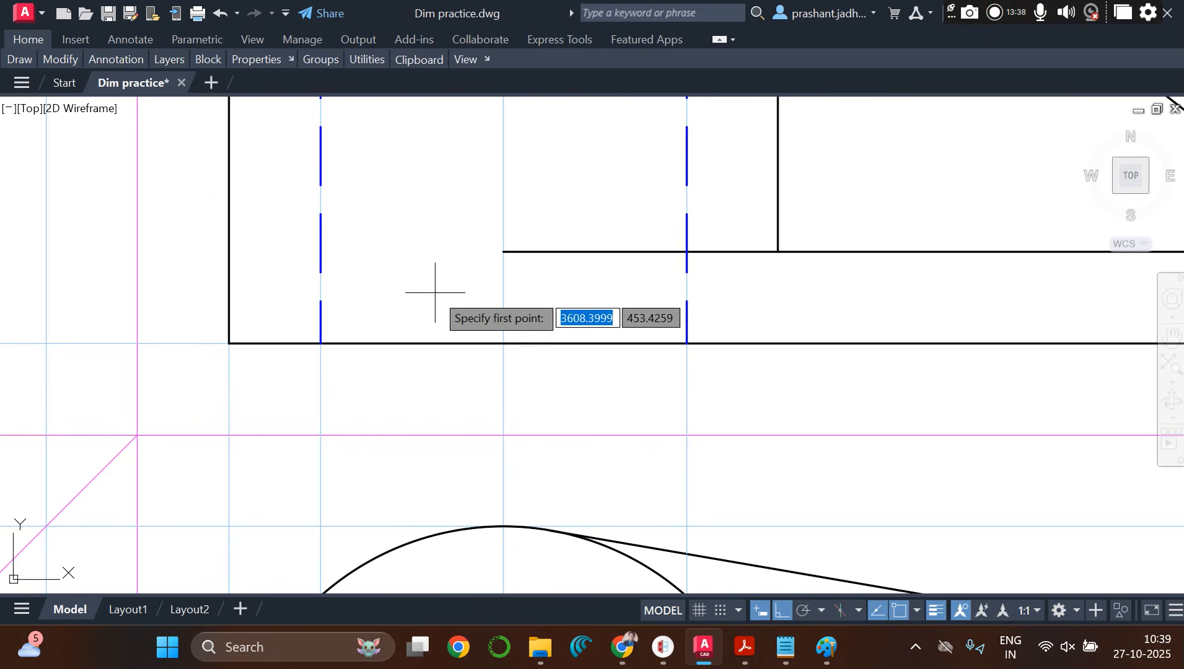
pyautogui.click(550, 531)
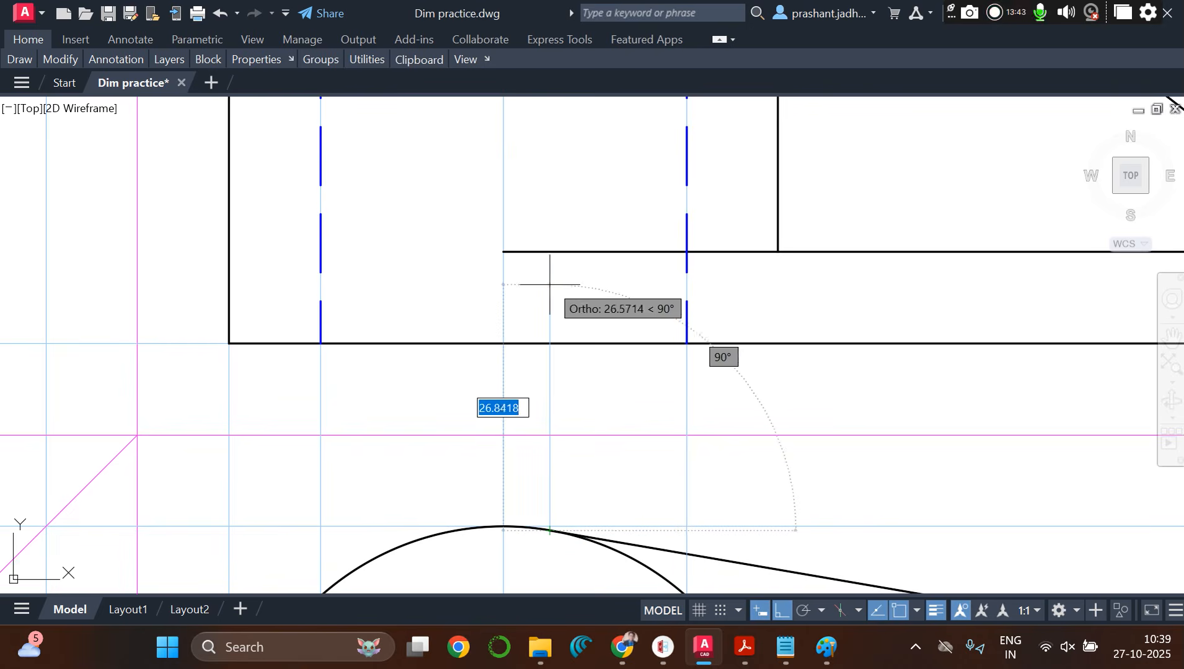
pyautogui.click(549, 252)
pyautogui.press('Return')
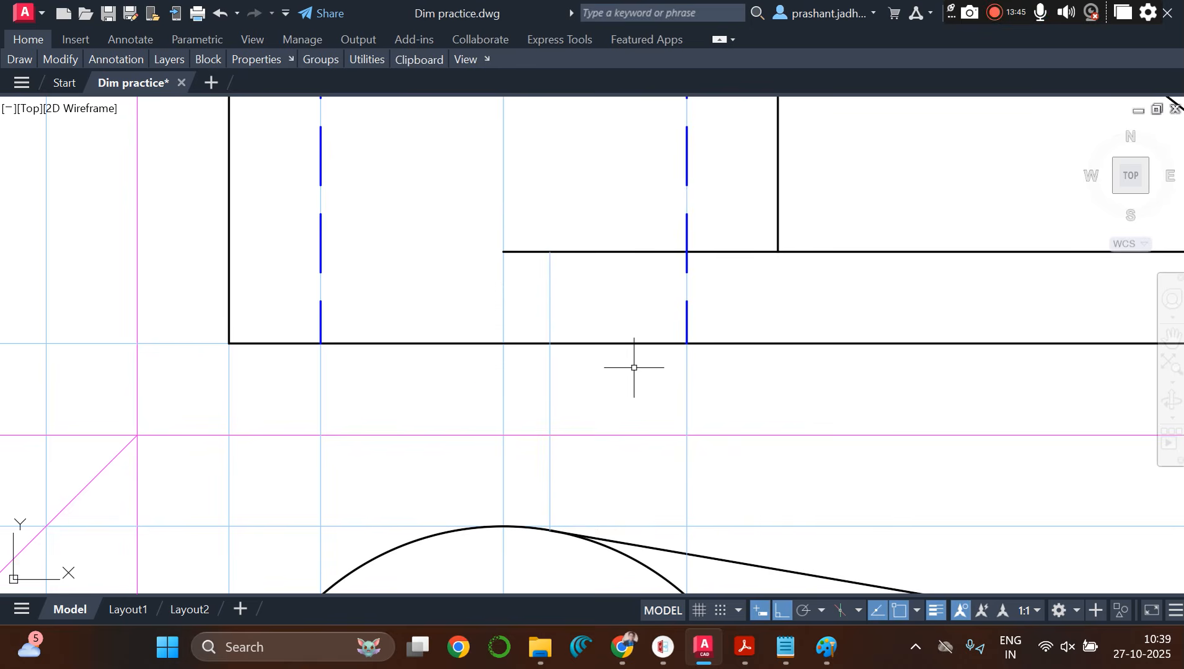
# Step: Trim the part of the base plate's top edge that extends left of the tangent-point projection line
pyautogui.write('tr')
pyautogui.press('Return')
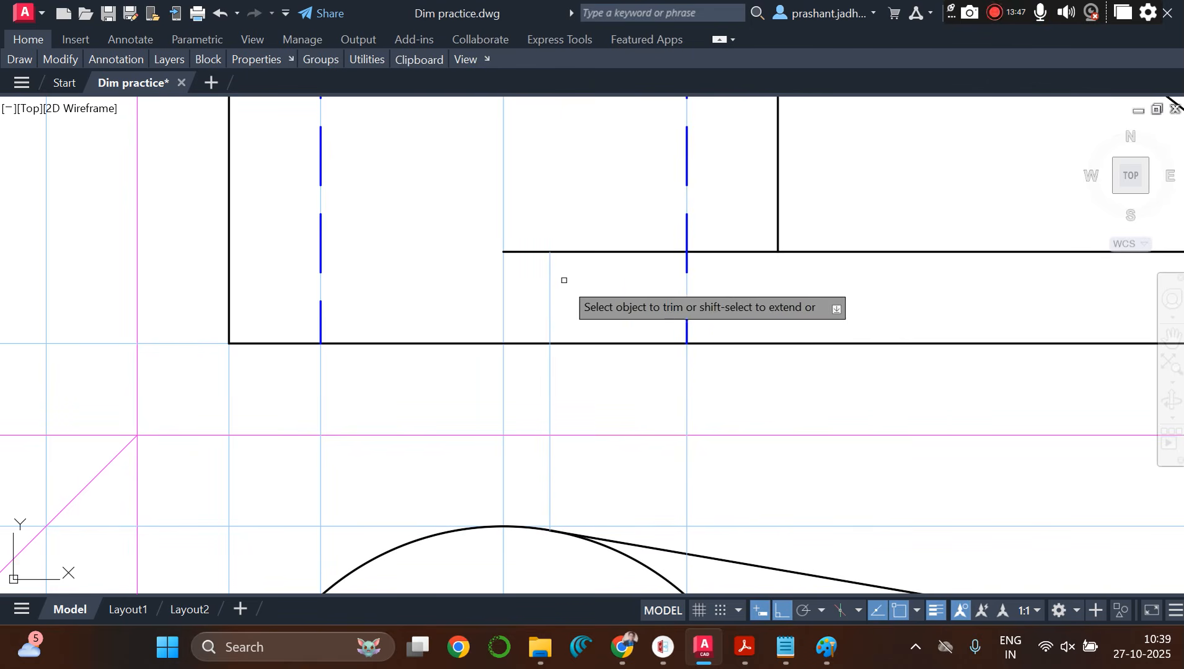
pyautogui.click(528, 250)
pyautogui.press('Escape')
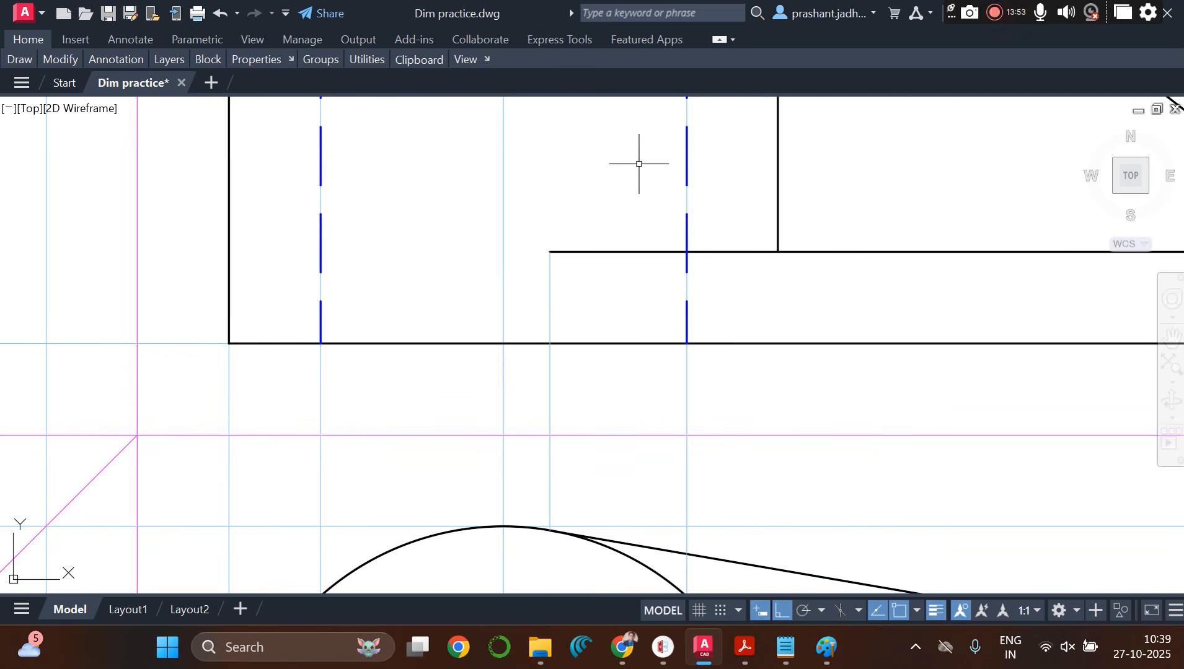
# Step: Stretch the upper end of the tangent-point projection line vertically beyond the base plate's top edge
pyautogui.click(549, 271)
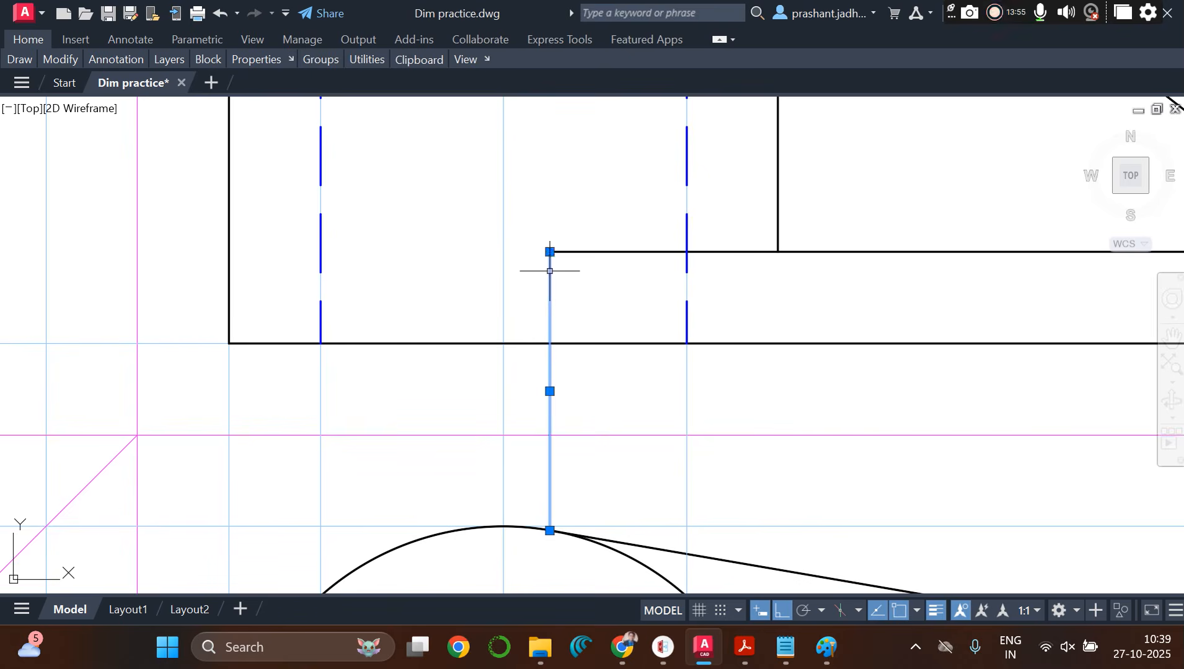
pyautogui.click(549, 252)
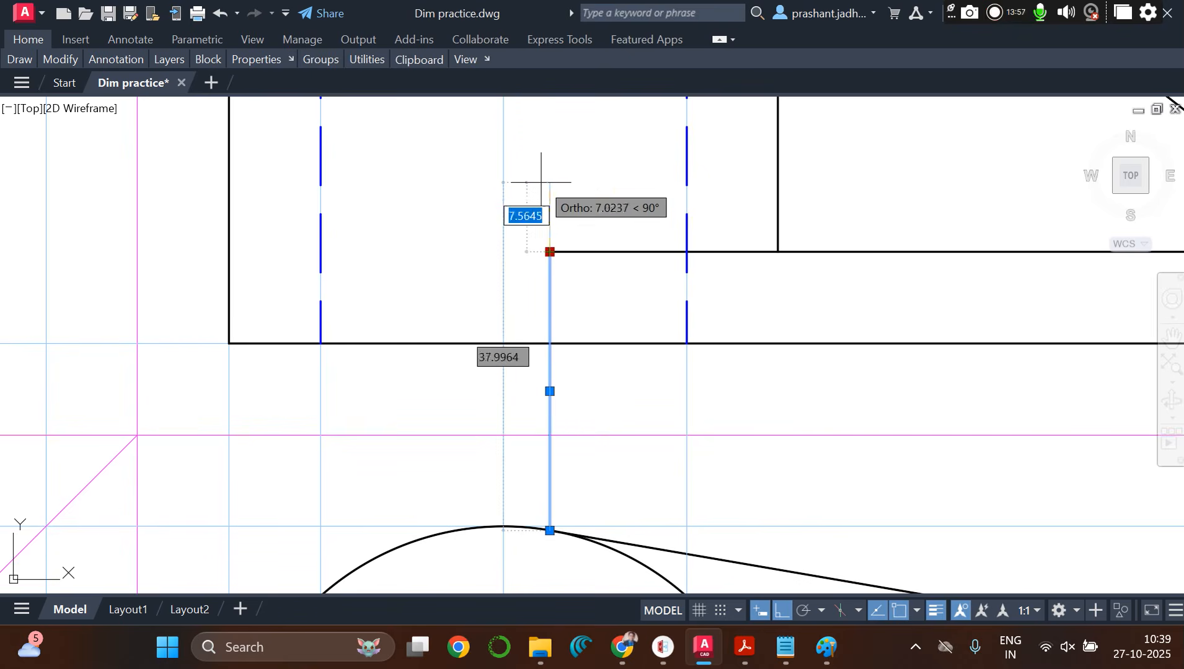
pyautogui.click(540, 136)
pyautogui.press('Escape')
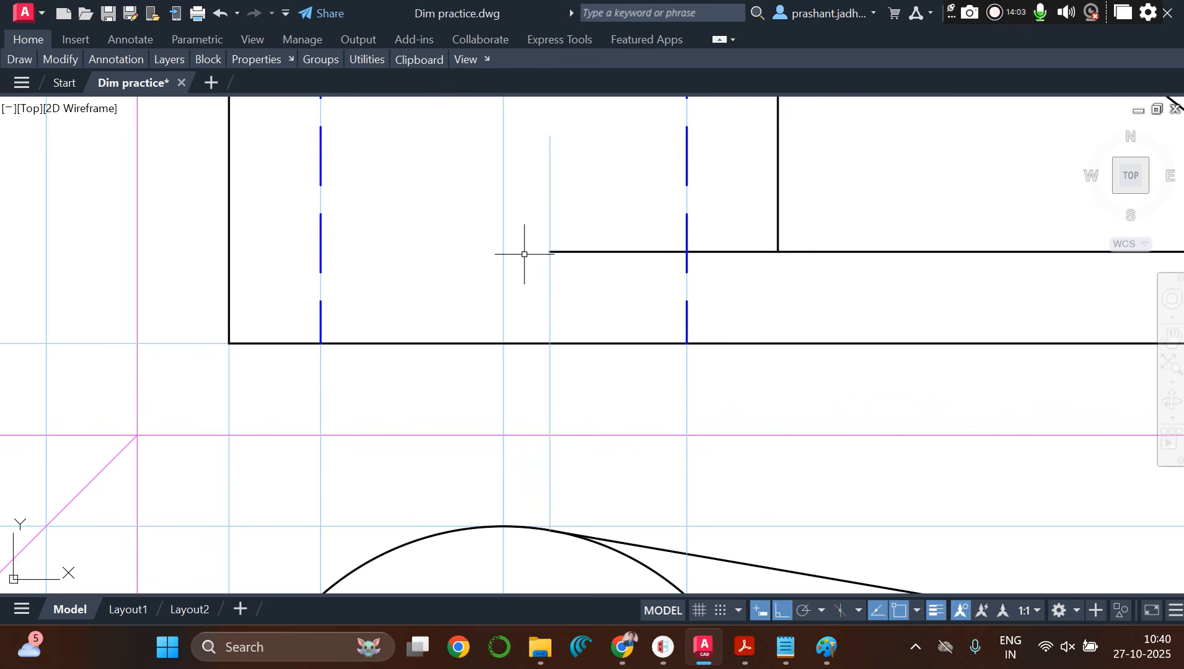
pyautogui.write('l')
pyautogui.press('Escape')
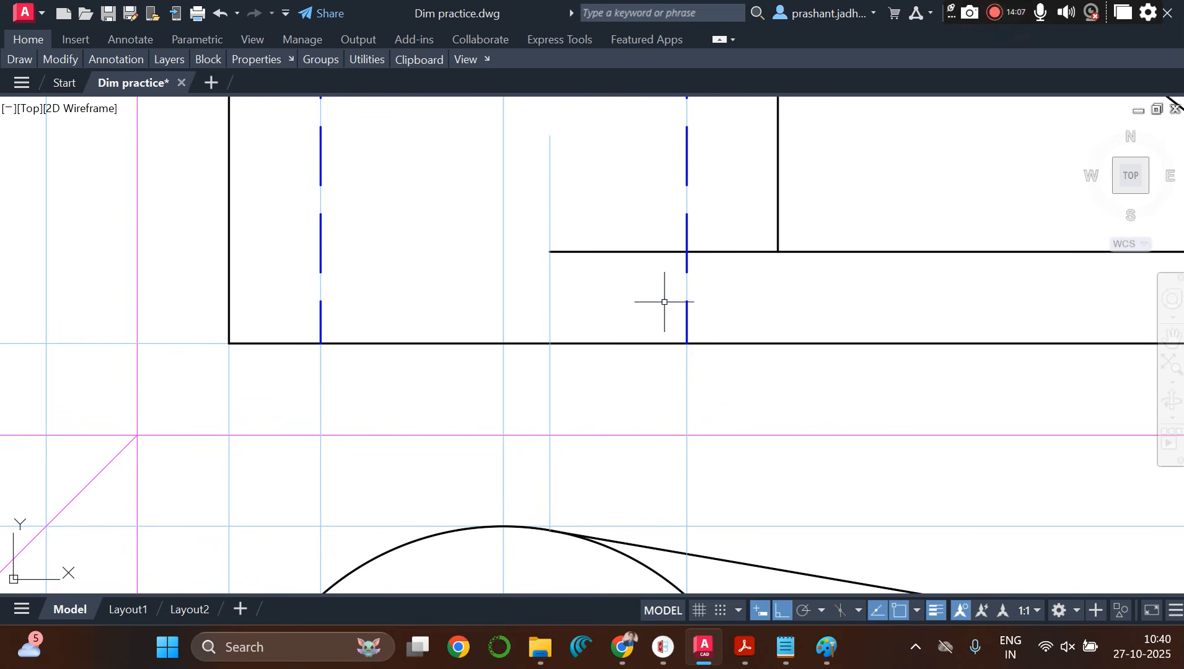
# Step: Check the plate's tangent end in the reference picture and set the current object colour to black
pyautogui.scroll(-10, 544, 293)
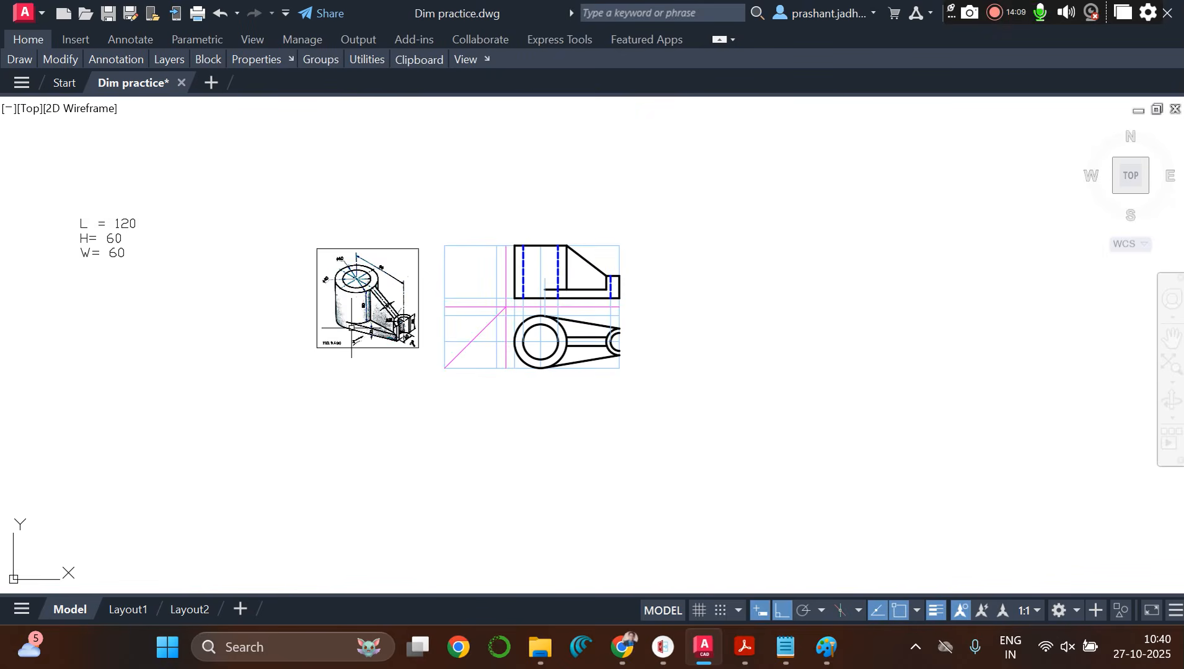
pyautogui.scroll(8, 352, 328)
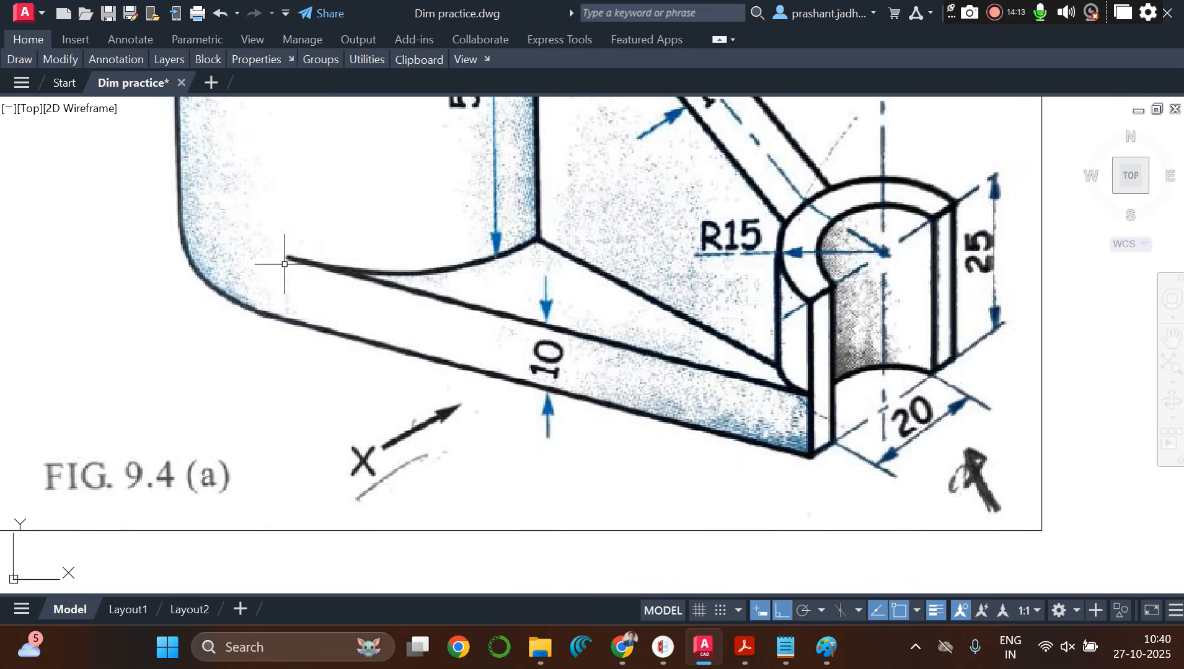
pyautogui.scroll(-6, 384, 354)
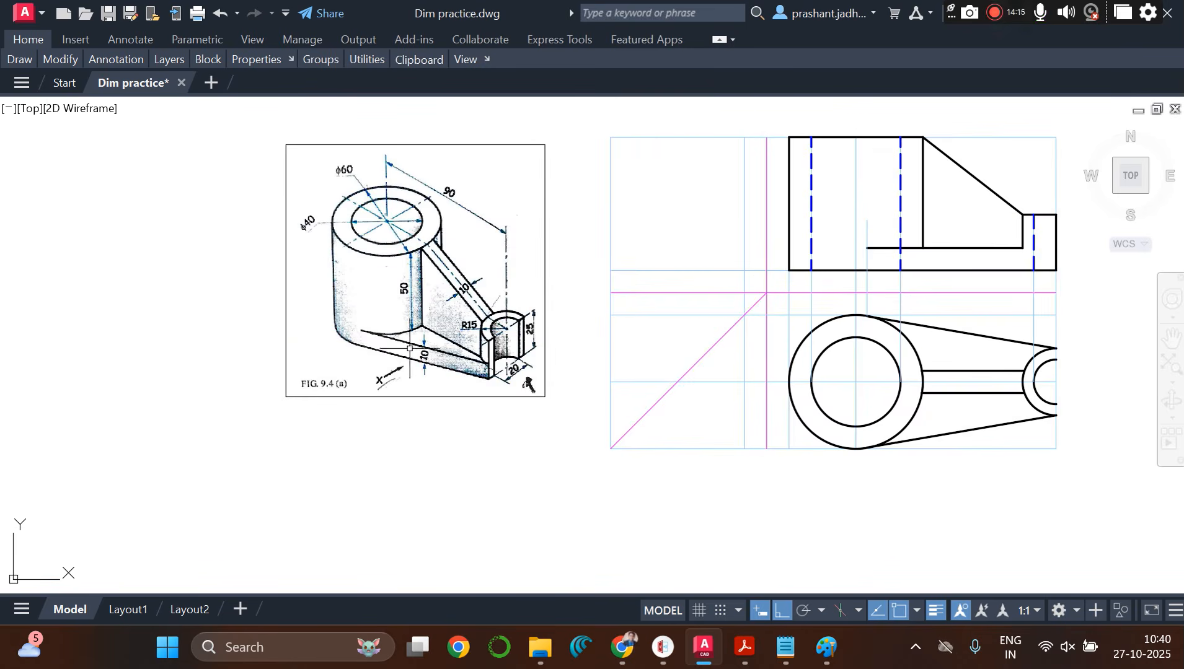
pyautogui.scroll(4, 996, 213)
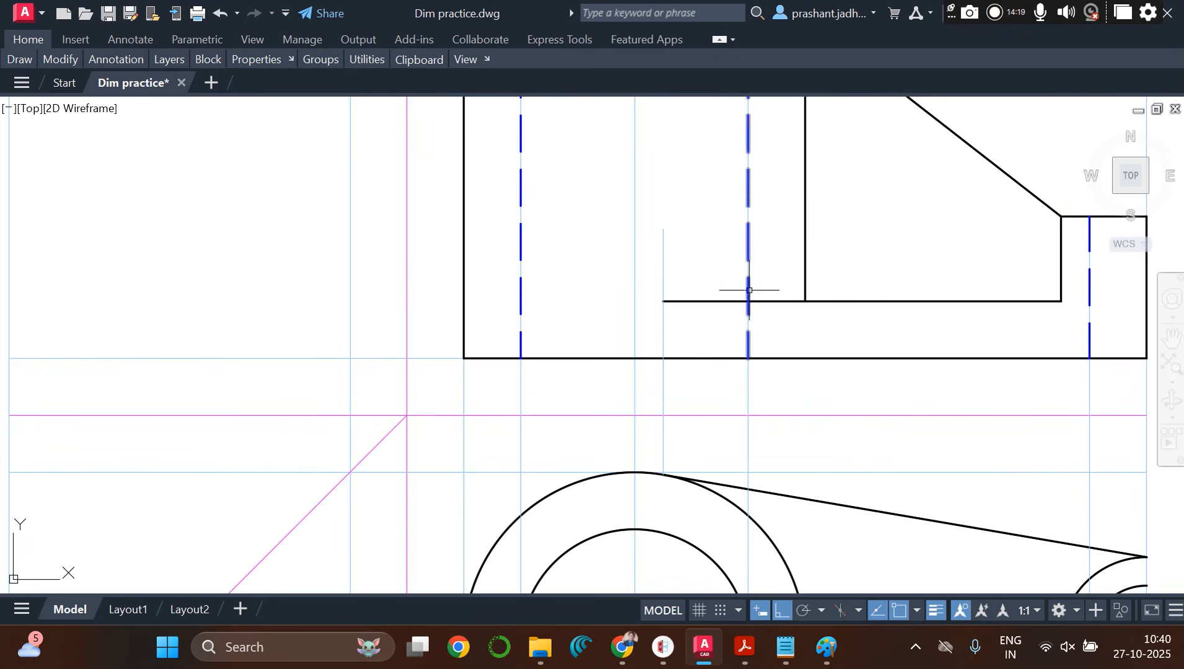
pyautogui.scroll(4, 816, 271)
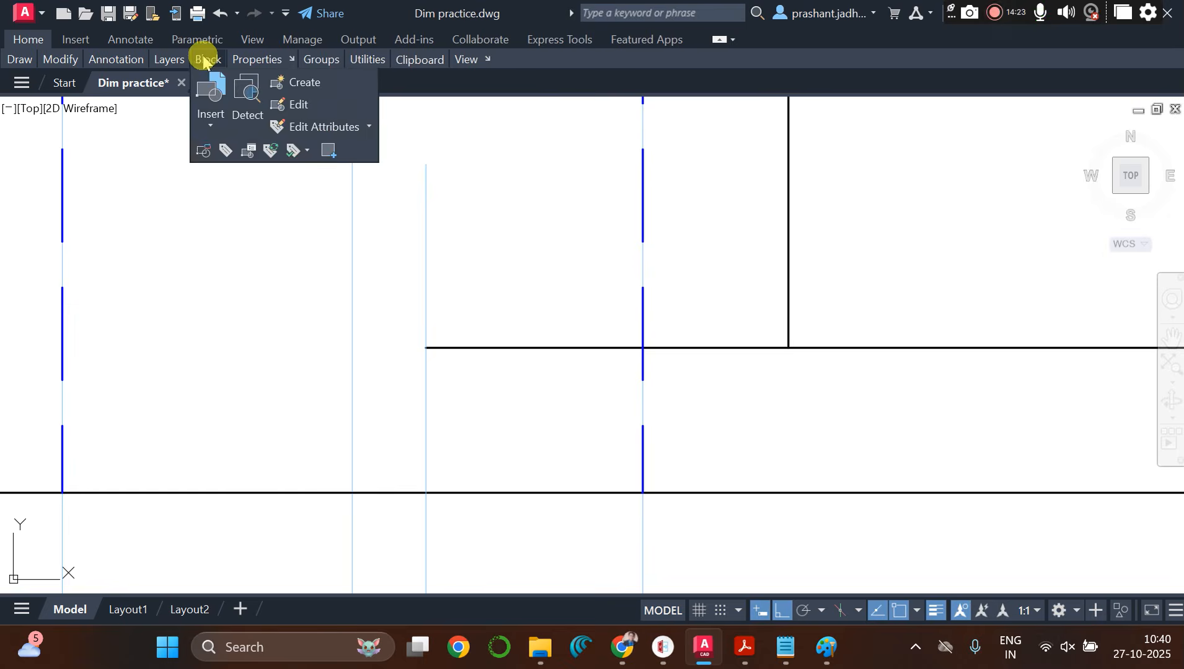
pyautogui.moveTo(296, 62)
pyautogui.click(352, 81)
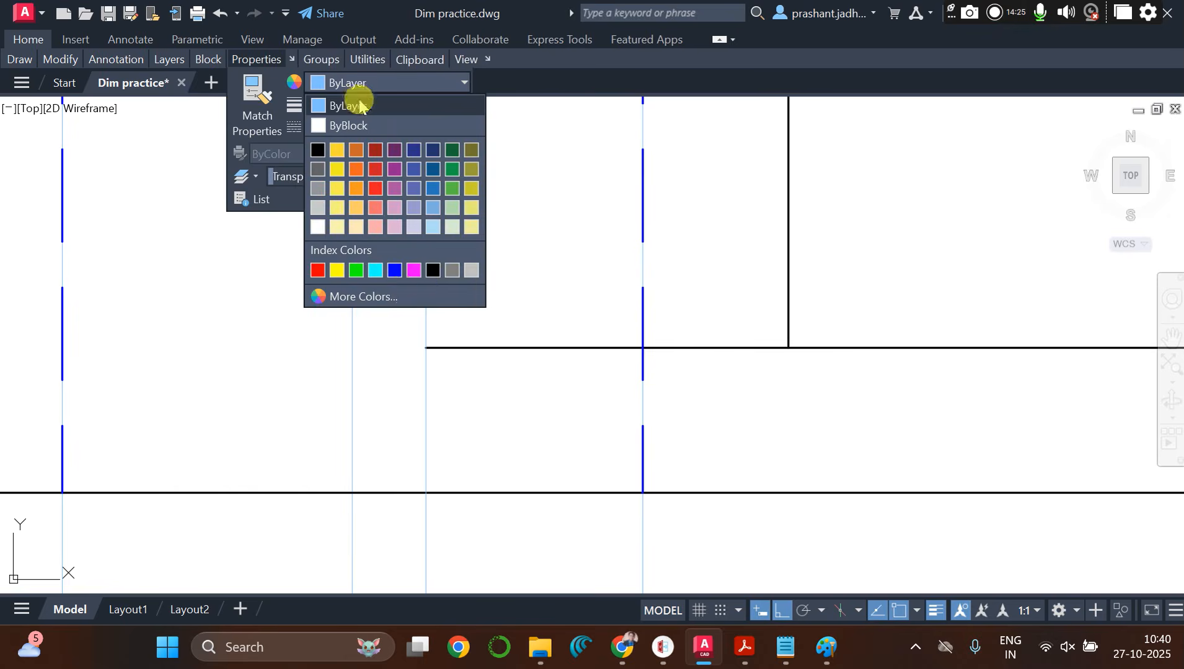
pyautogui.click(433, 270)
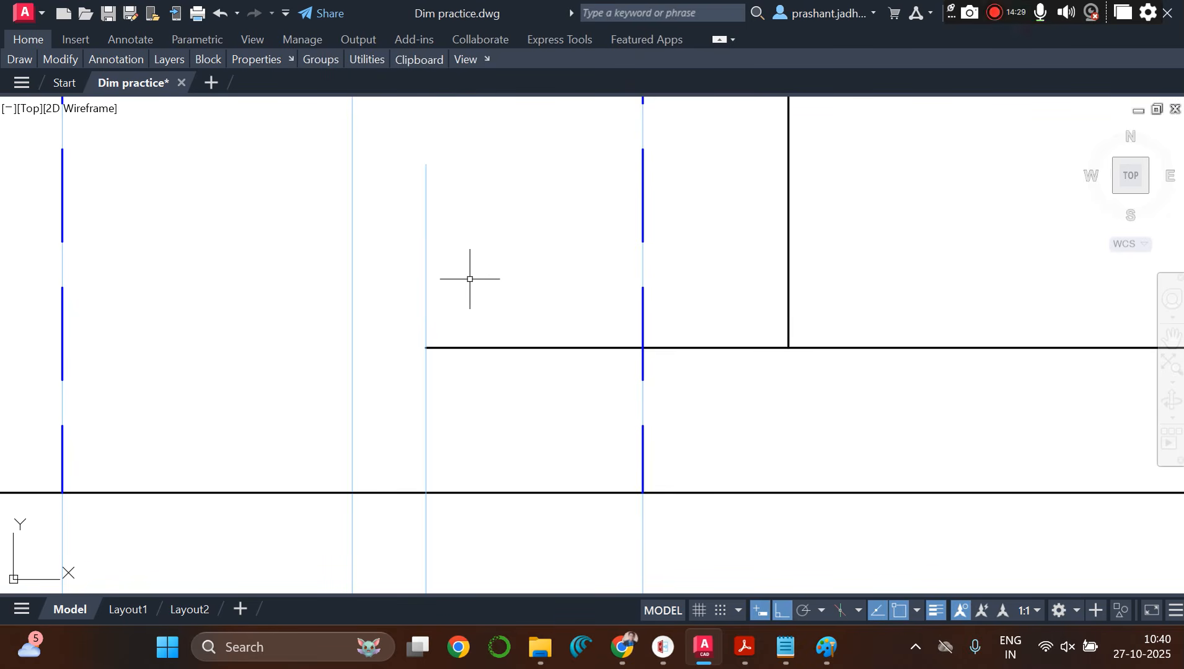
# Step: Try a radius 3 fillet in No trim mode between the base plate's top edge and the tangent-point projection line
pyautogui.write('f')
pyautogui.press('Return')
pyautogui.write('t')
pyautogui.press('Return')
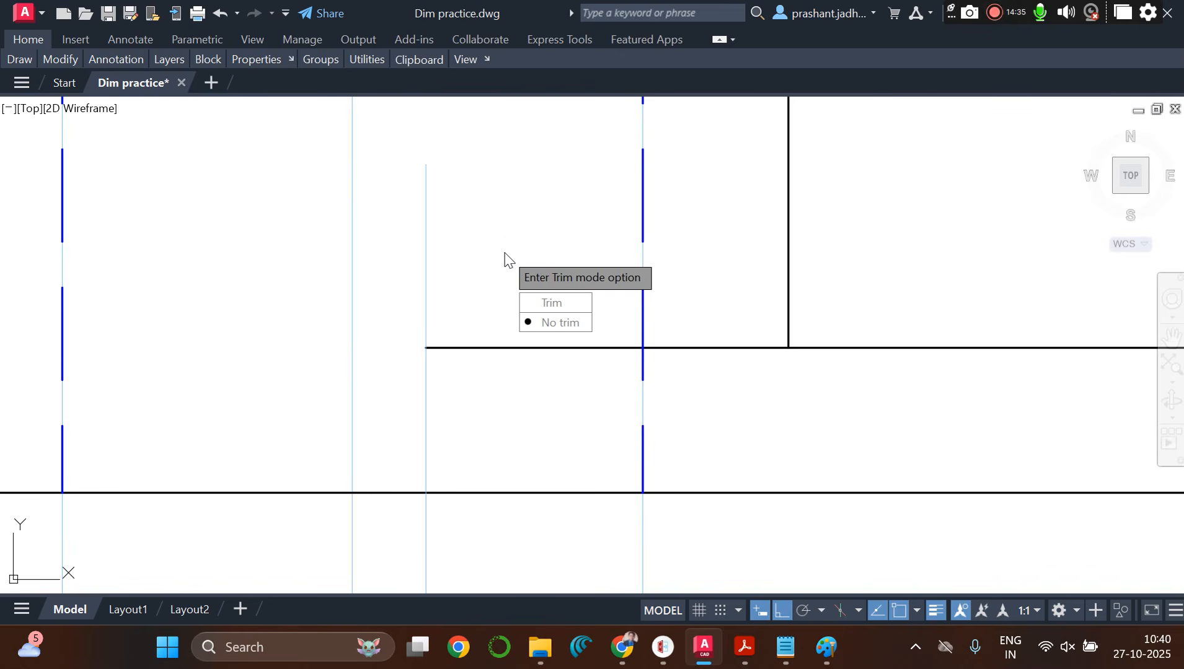
pyautogui.press('Return')
pyautogui.write('r')
pyautogui.press('Return')
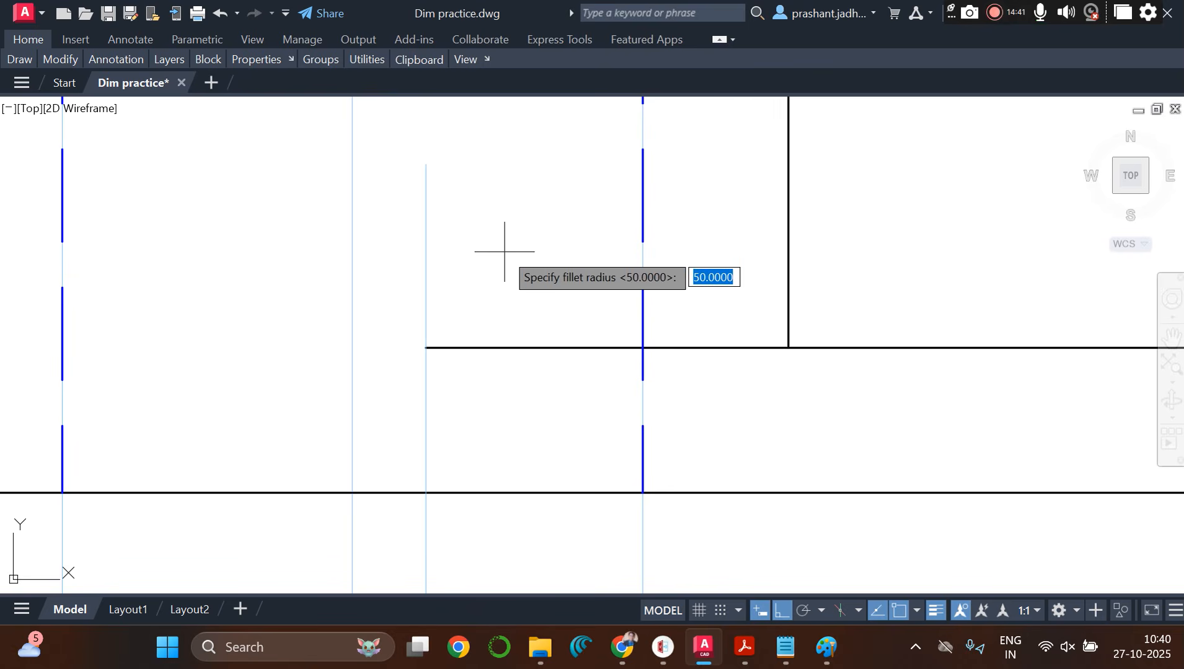
pyautogui.write('3')
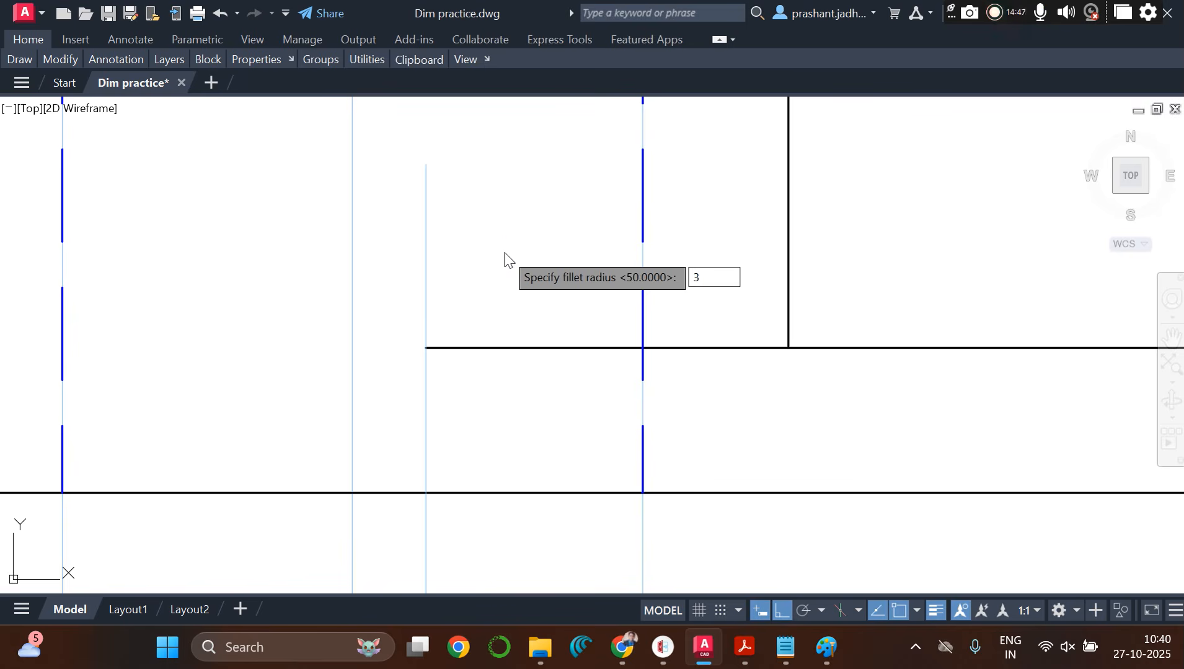
pyautogui.press('Return')
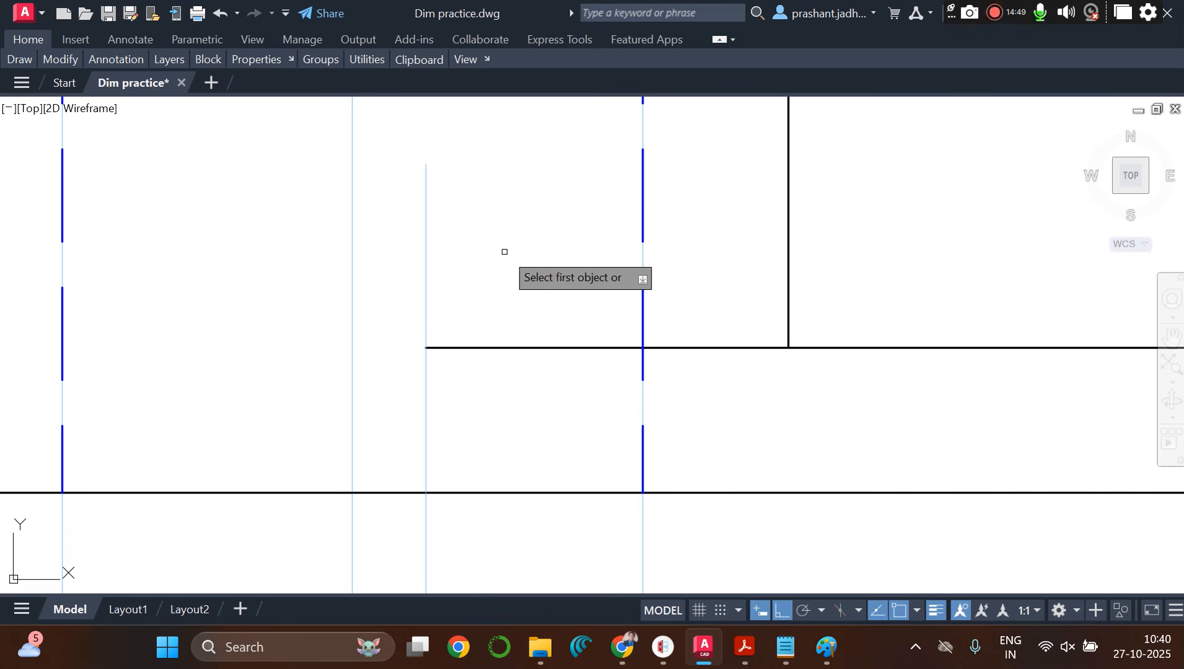
pyautogui.click(456, 347)
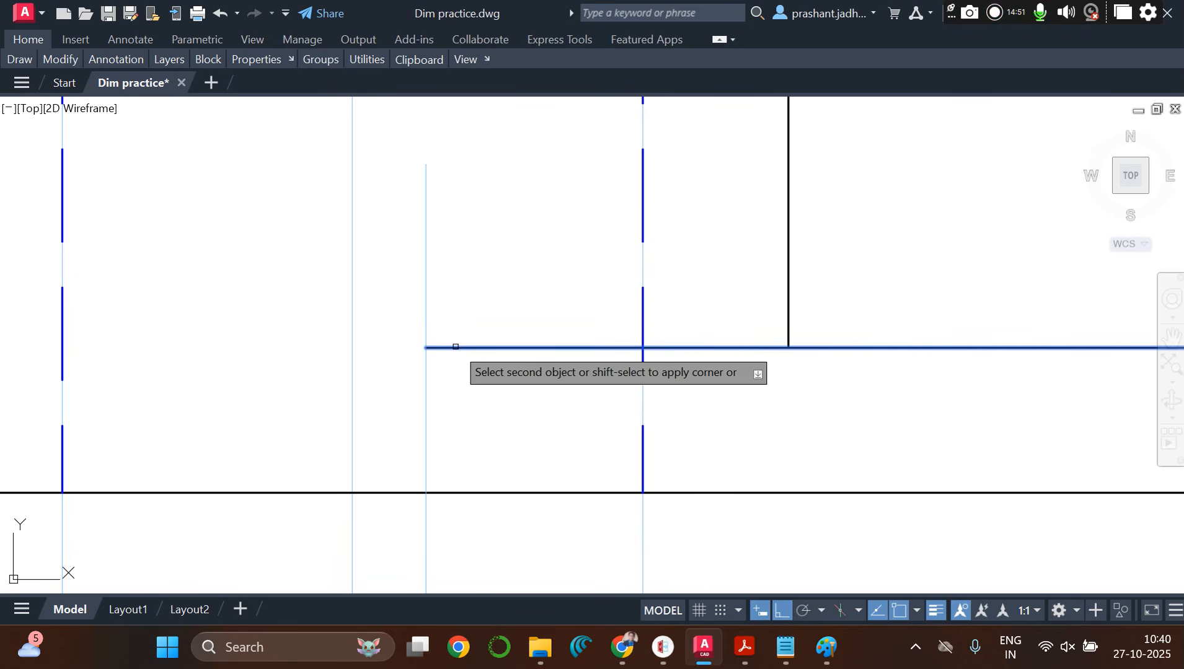
pyautogui.click(424, 317)
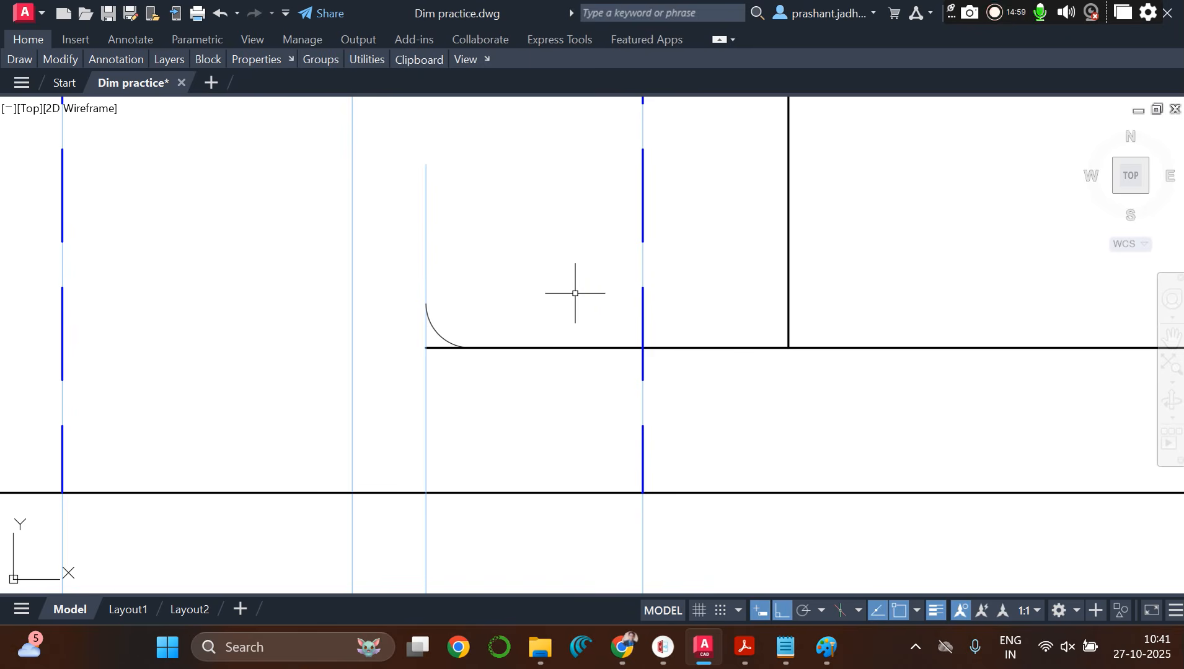
# Step: Fillet the base plate's top edge and the tangent-point projection line in No trim mode with a radius slightly larger than 3
pyautogui.write('f')
pyautogui.press('Return')
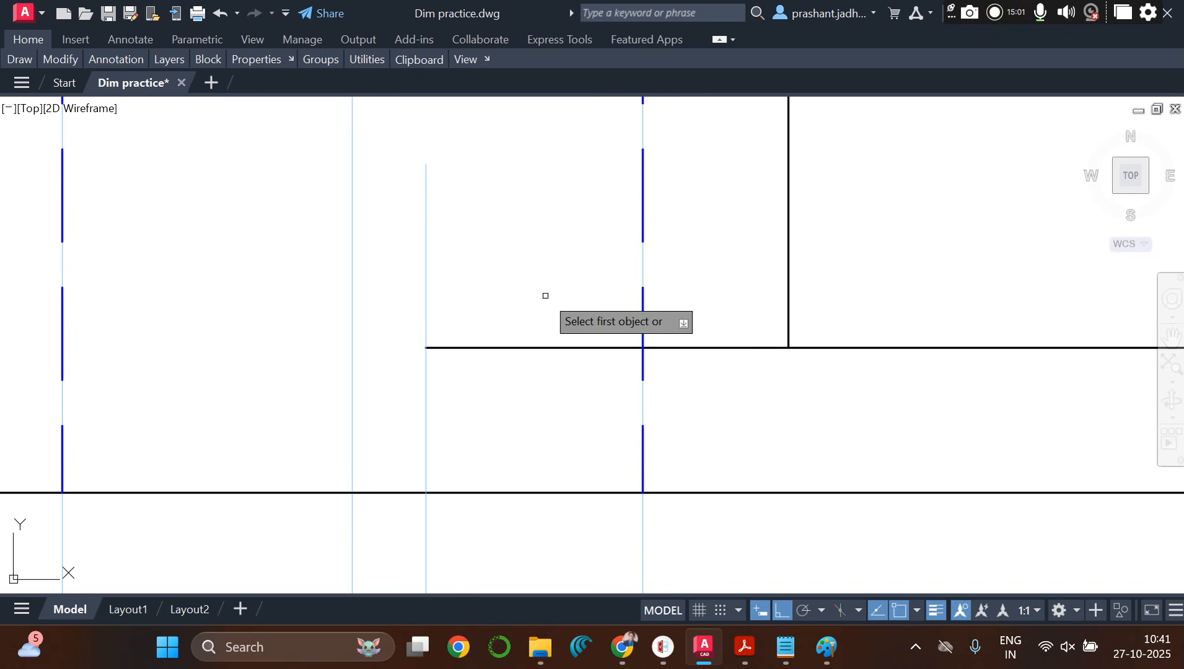
pyautogui.write('t')
pyautogui.press('Return')
pyautogui.write('n')
pyautogui.press('Return')
pyautogui.write('r')
pyautogui.press('Return')
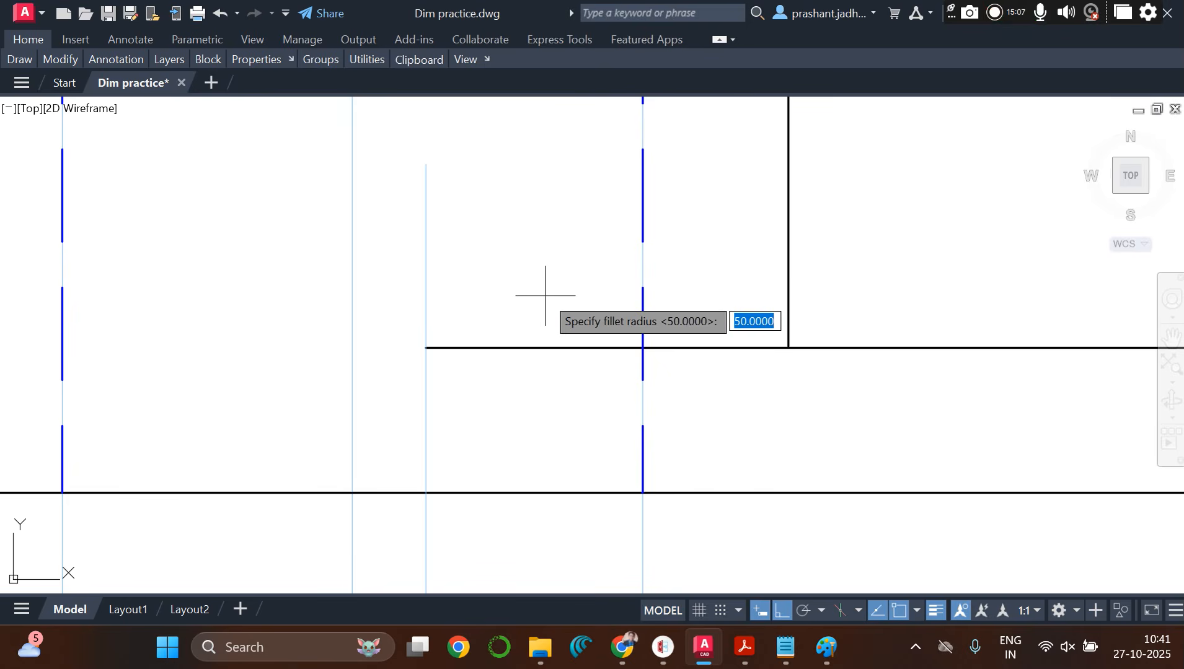
pyautogui.write('0')
pyautogui.press('Return')
pyautogui.click(457, 347)
pyautogui.click(425, 304)
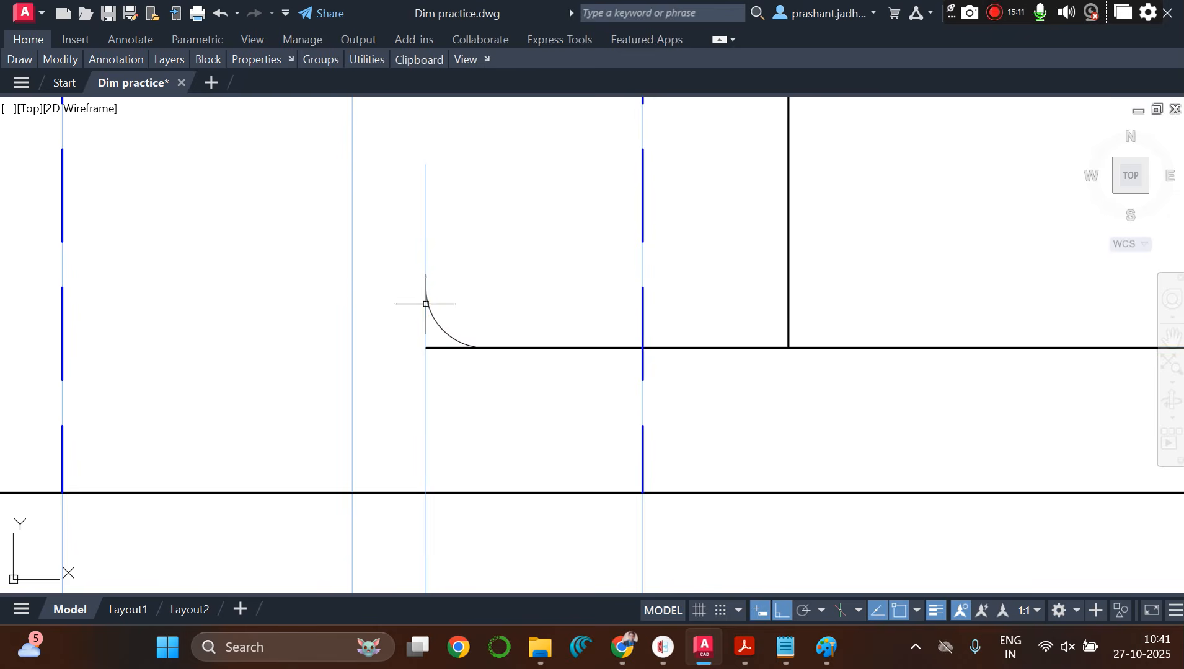
pyautogui.scroll(-7, 509, 251)
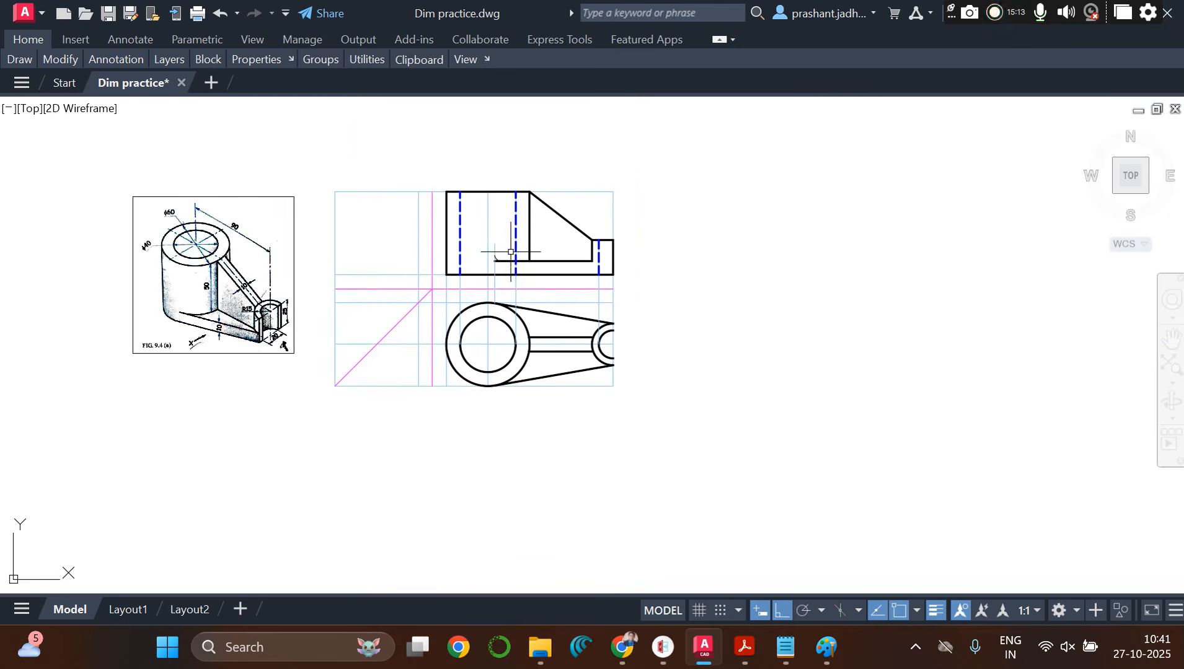
pyautogui.scroll(8, 510, 252)
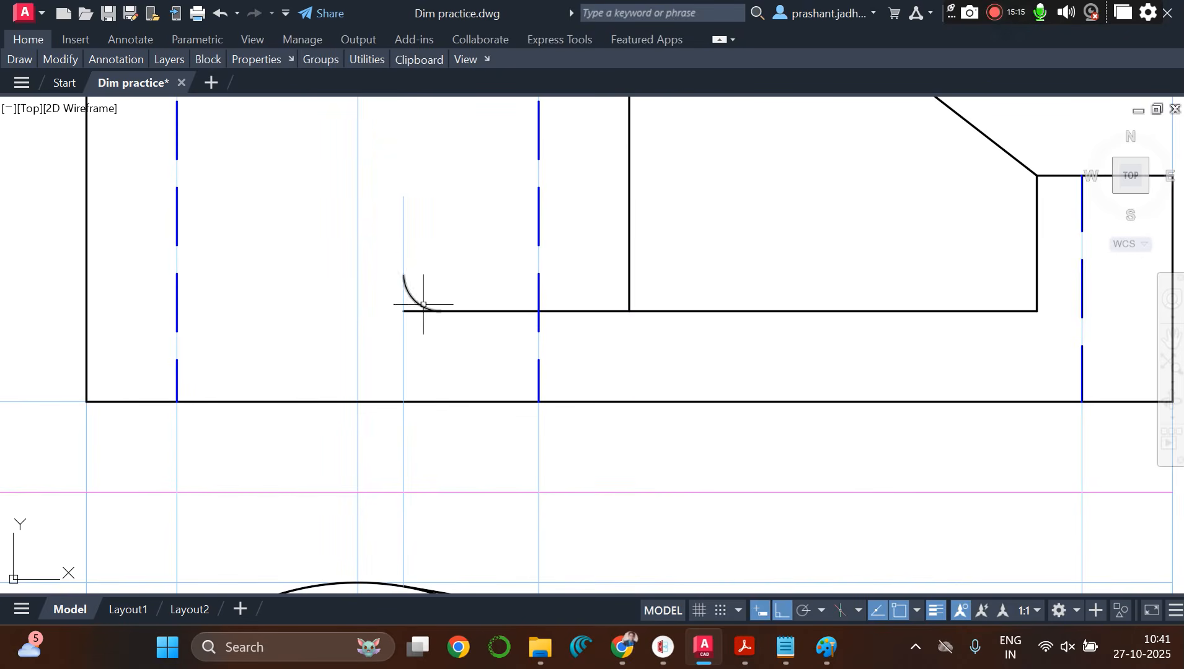
pyautogui.write('ma')
pyautogui.press('Return')
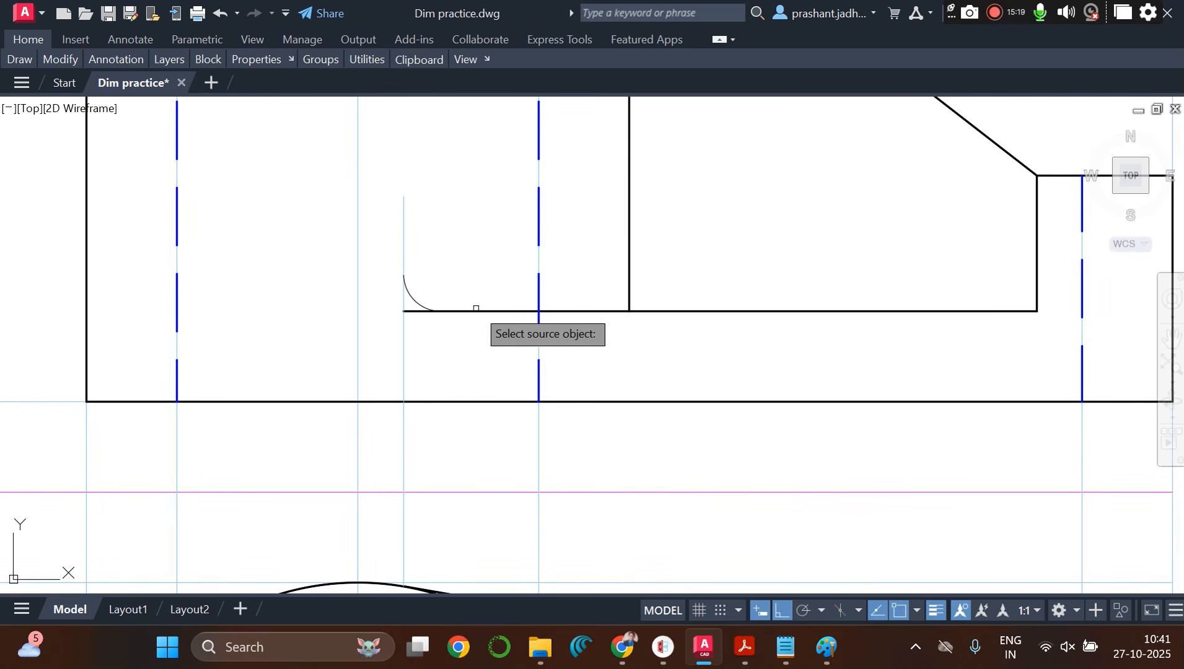
pyautogui.click(411, 298)
pyautogui.press('Escape')
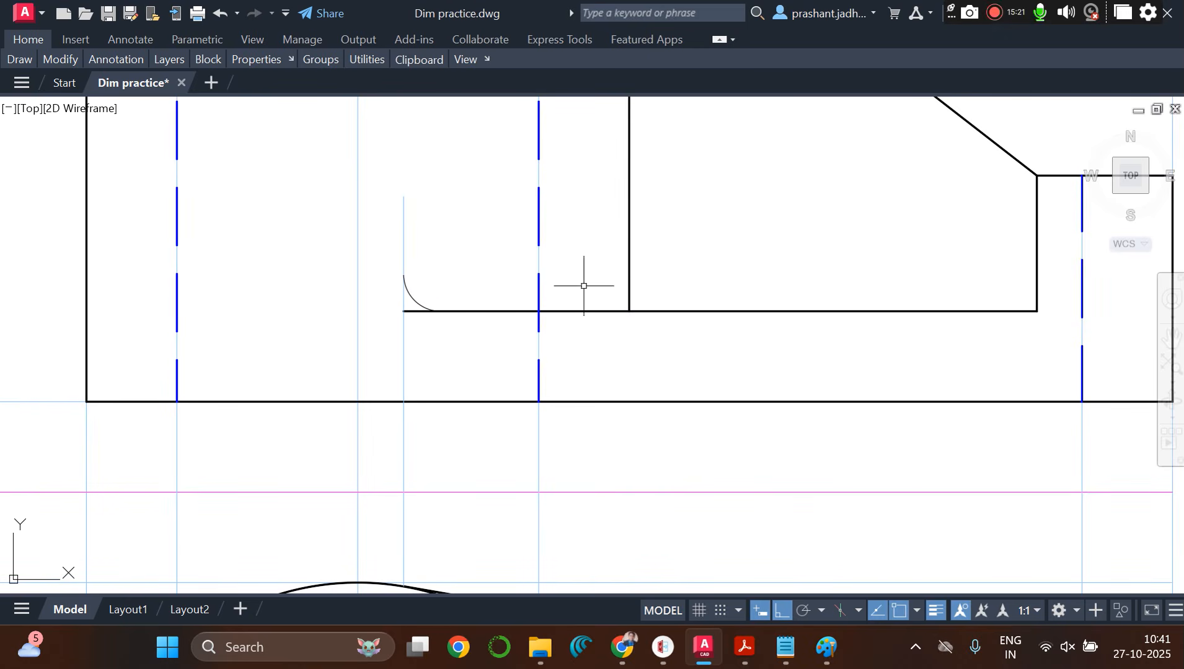
# Step: Trim the short end of the base plate's top edge left of the fillet arc
pyautogui.write('tr')
pyautogui.press('Return')
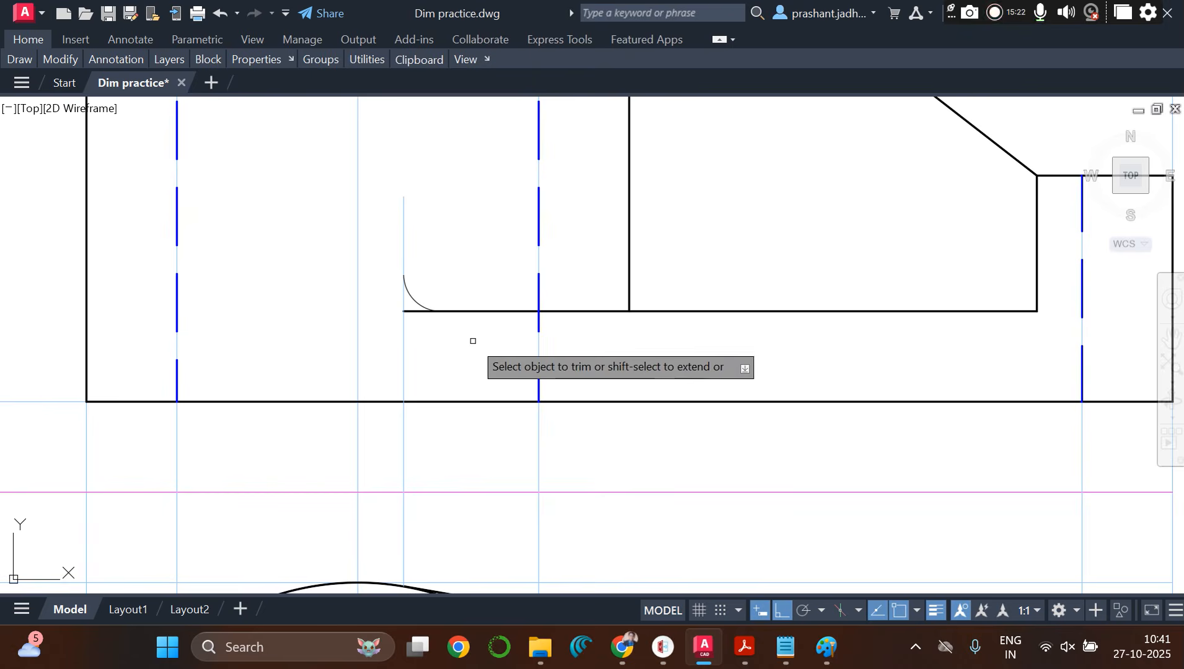
pyautogui.click(418, 310)
pyautogui.press('Escape')
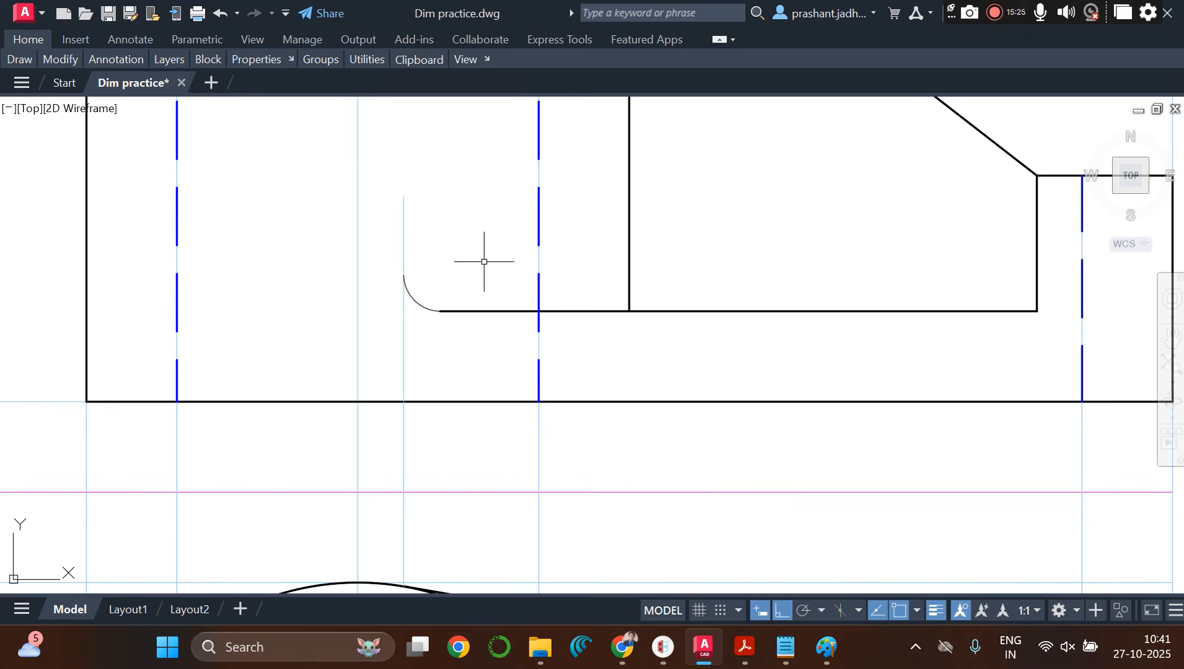
# Step: Move the small arc at the end of the front view's horizontal base line to the visible layer
pyautogui.scroll(-8, 447, 219)
pyautogui.scroll(10, 447, 238)
pyautogui.scroll(-6, 447, 238)
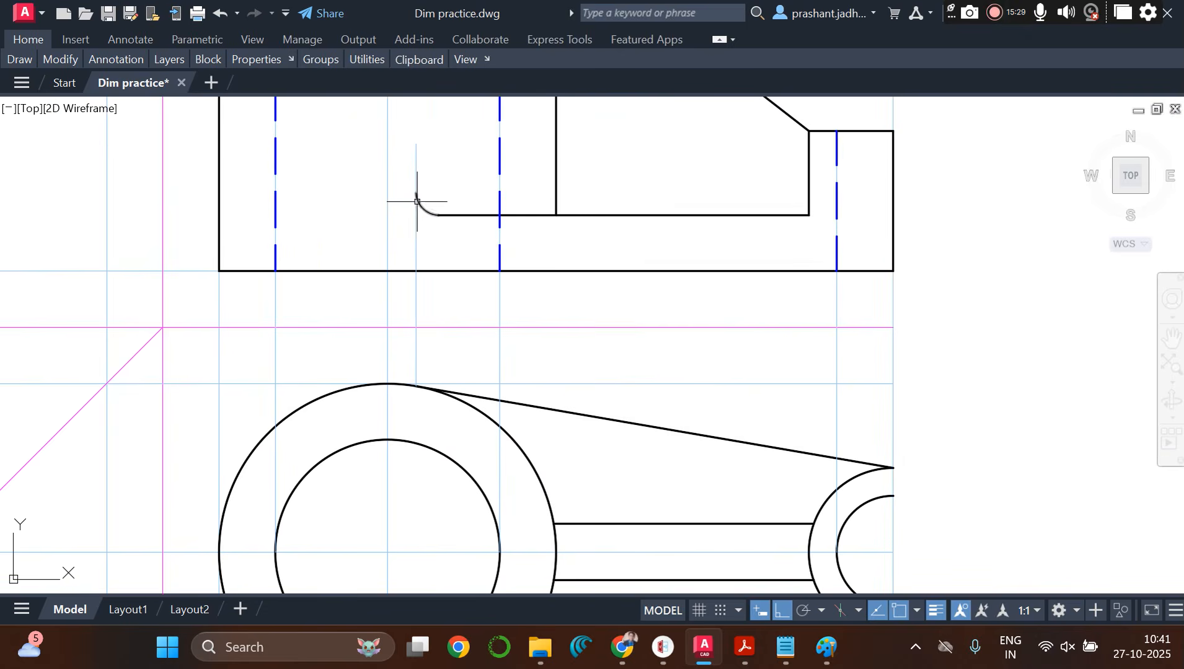
pyautogui.click(422, 209)
pyautogui.moveTo(245, 60)
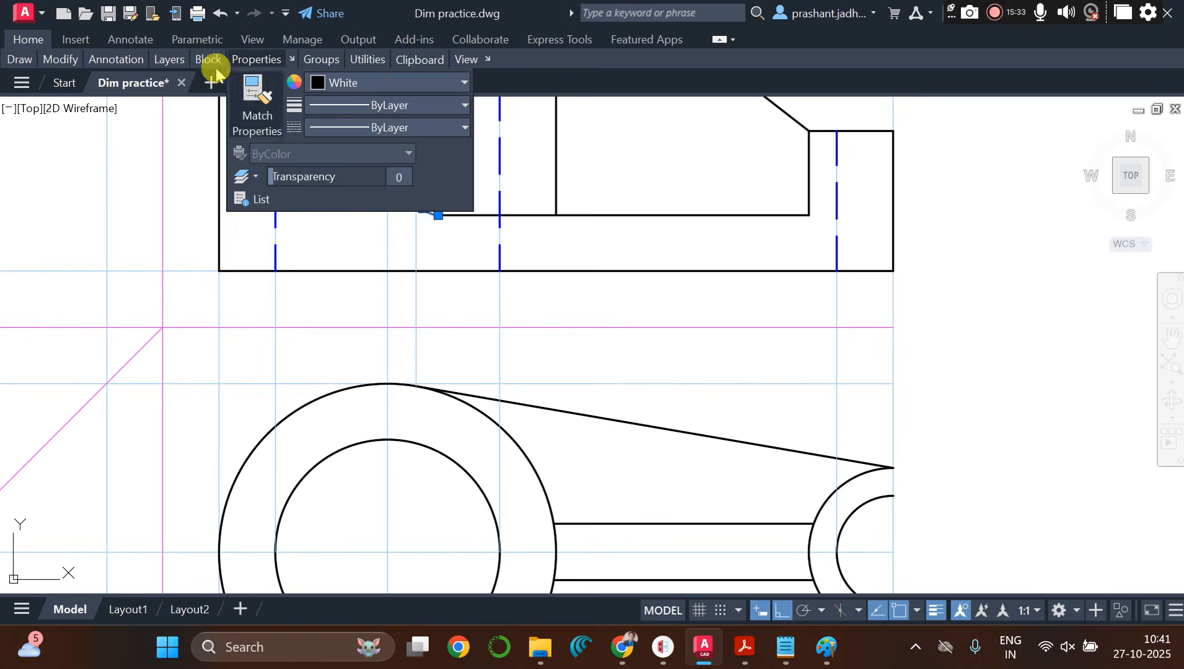
pyautogui.moveTo(174, 61)
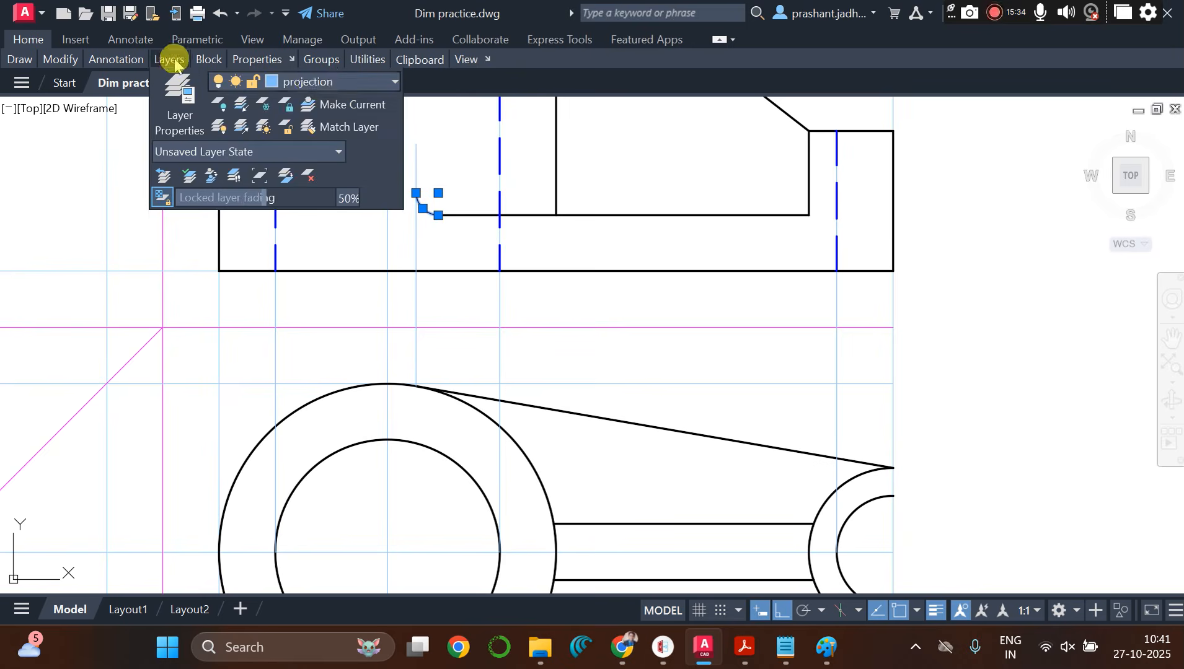
pyautogui.click(313, 81)
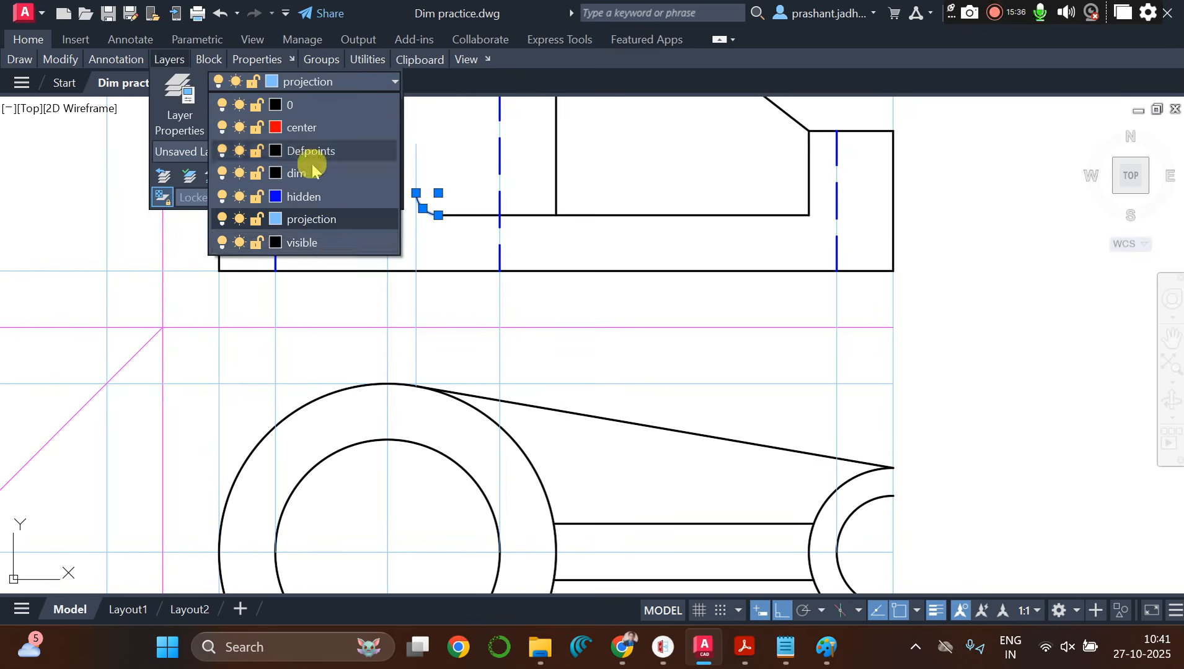
pyautogui.click(313, 243)
pyautogui.scroll(-4, 541, 293)
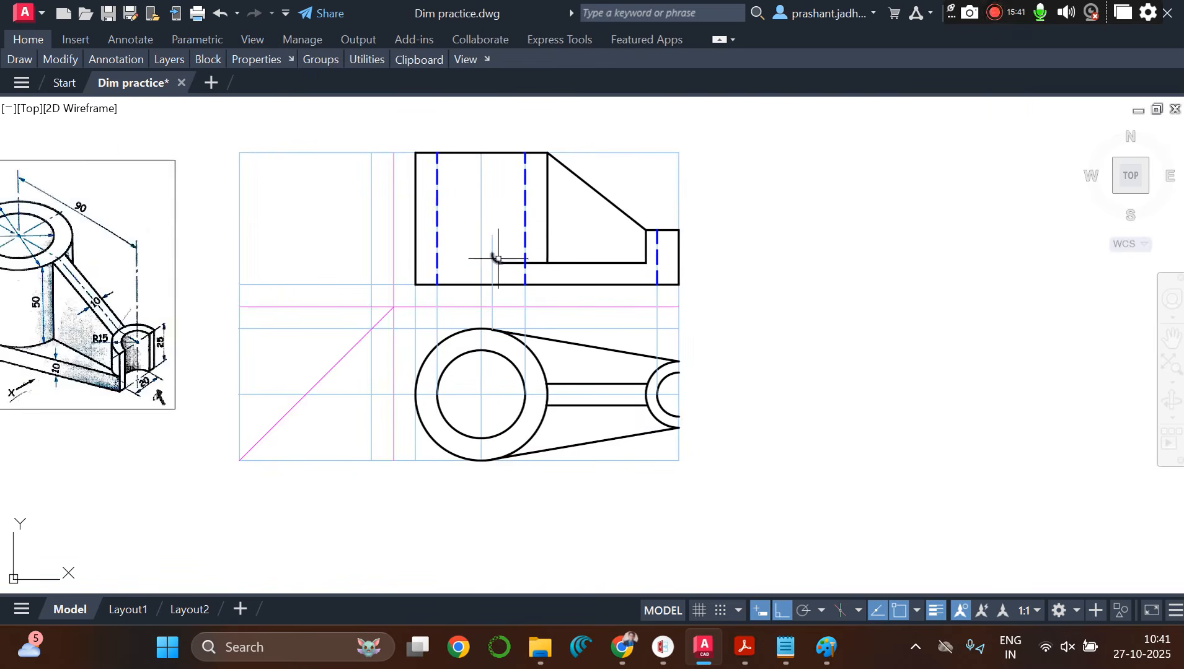
pyautogui.scroll(8, 499, 259)
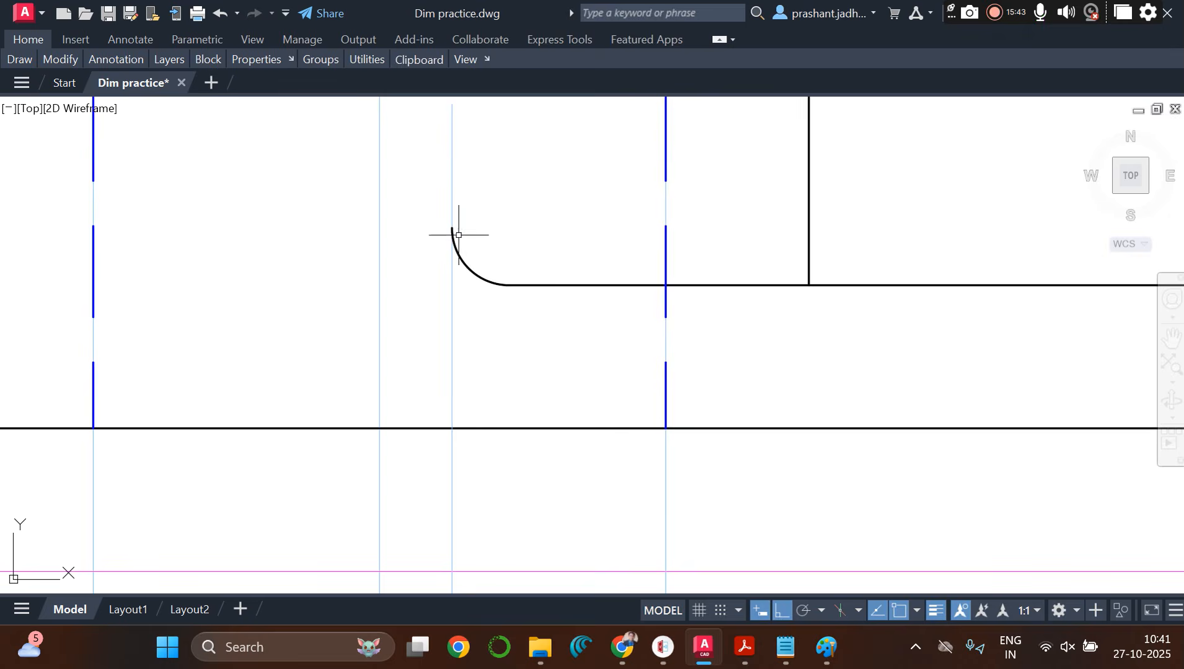
pyautogui.scroll(-5, 541, 293)
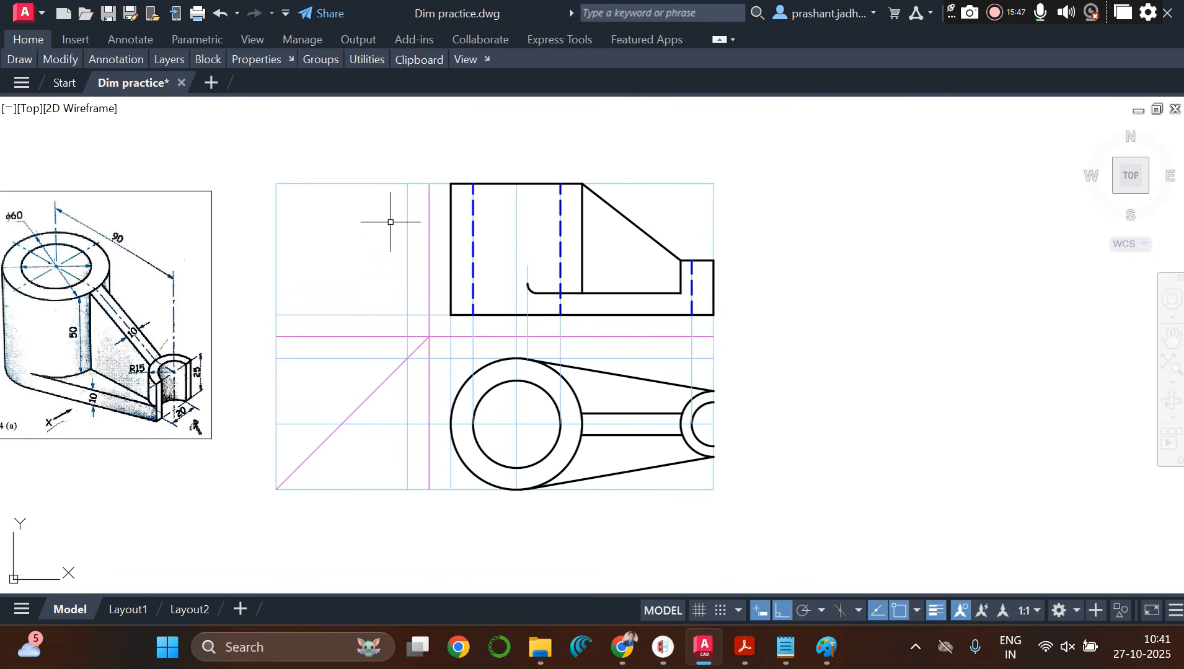
# Step: With projection kept as the current layer, draw a horizontal line from the arc's lower end to the far vertical boundary of the side-view area
pyautogui.moveTo(161, 62)
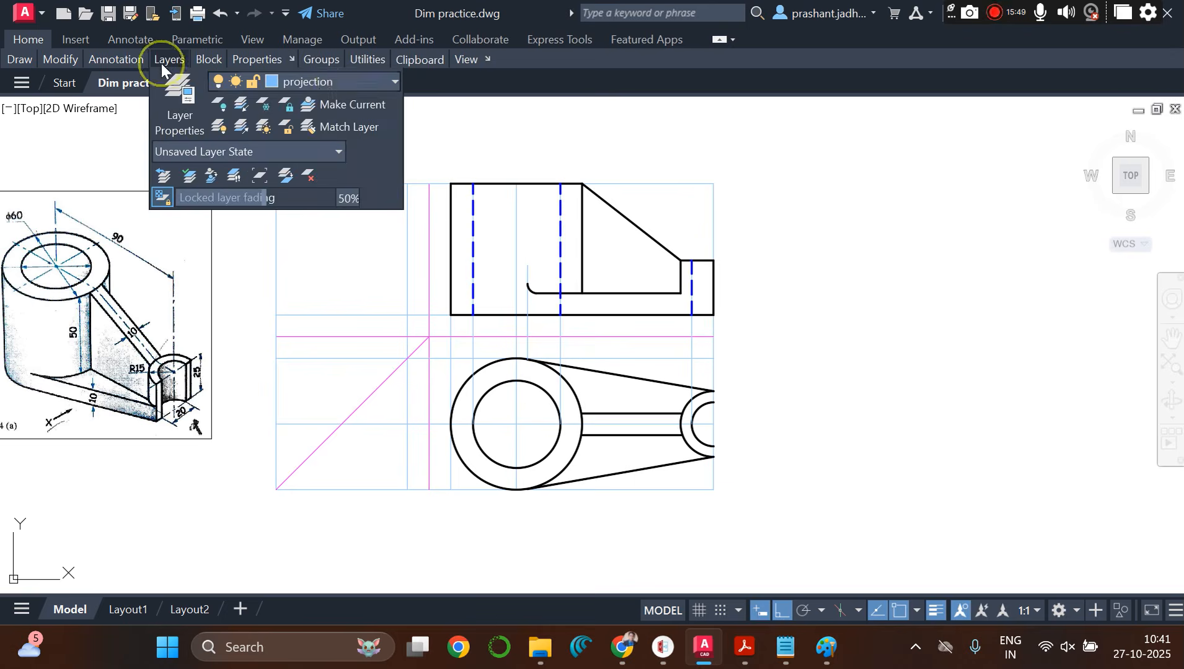
pyautogui.click(331, 81)
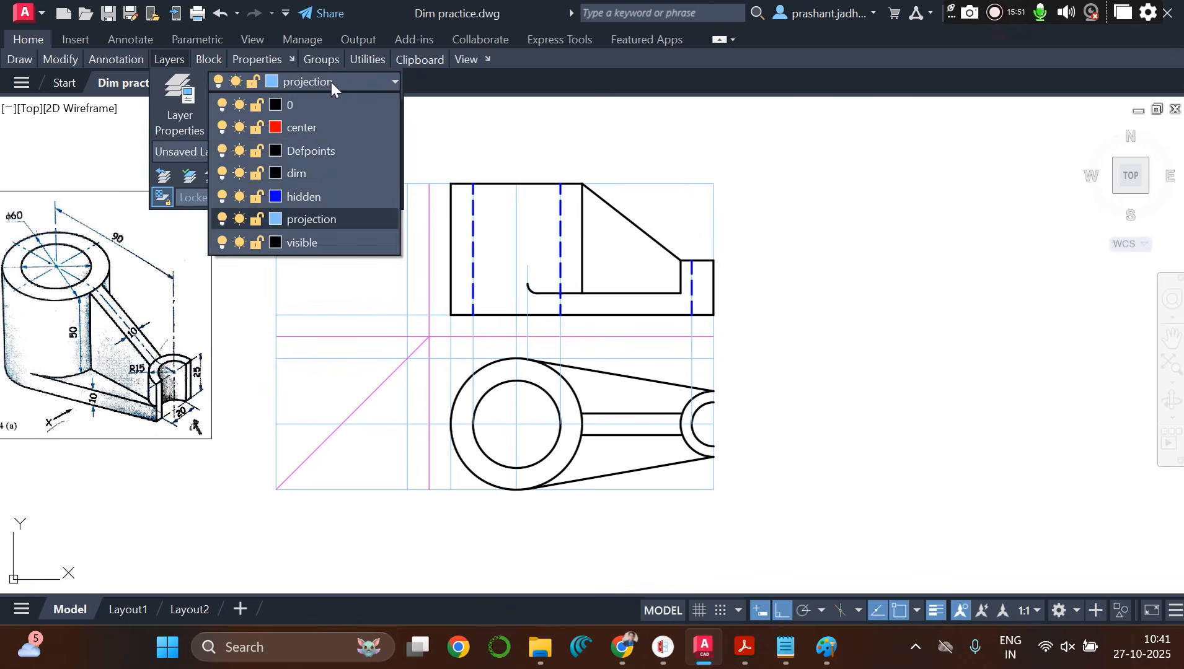
pyautogui.click(331, 81)
pyautogui.write('l')
pyautogui.press('Return')
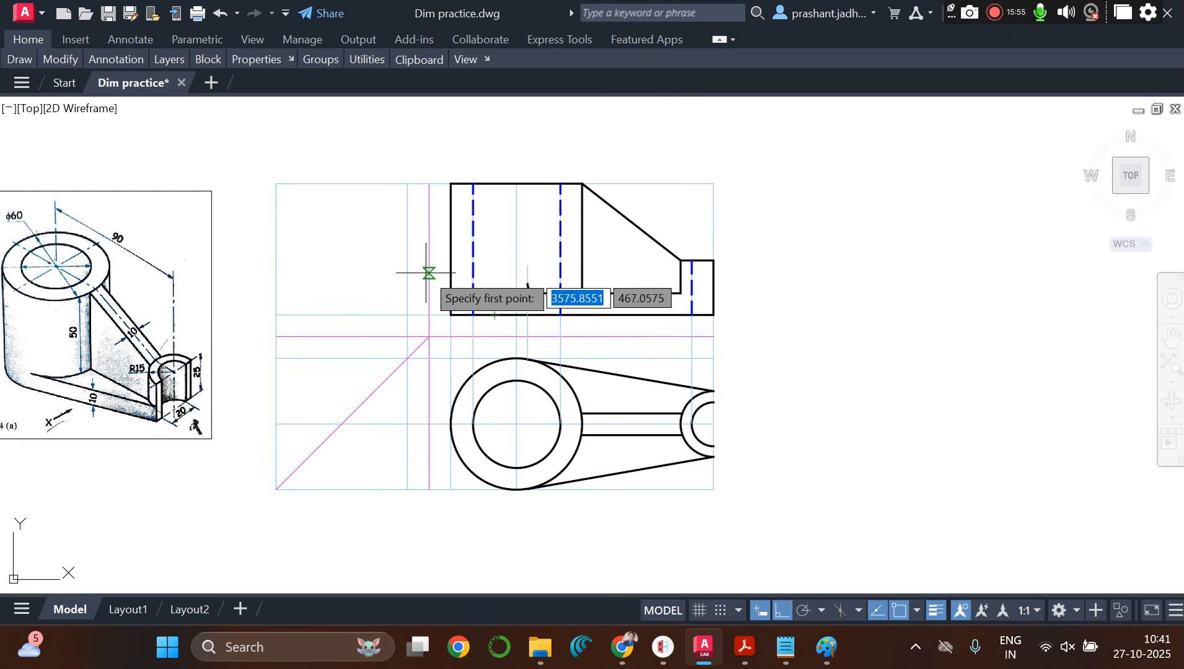
pyautogui.scroll(4, 427, 271)
pyautogui.click(706, 323)
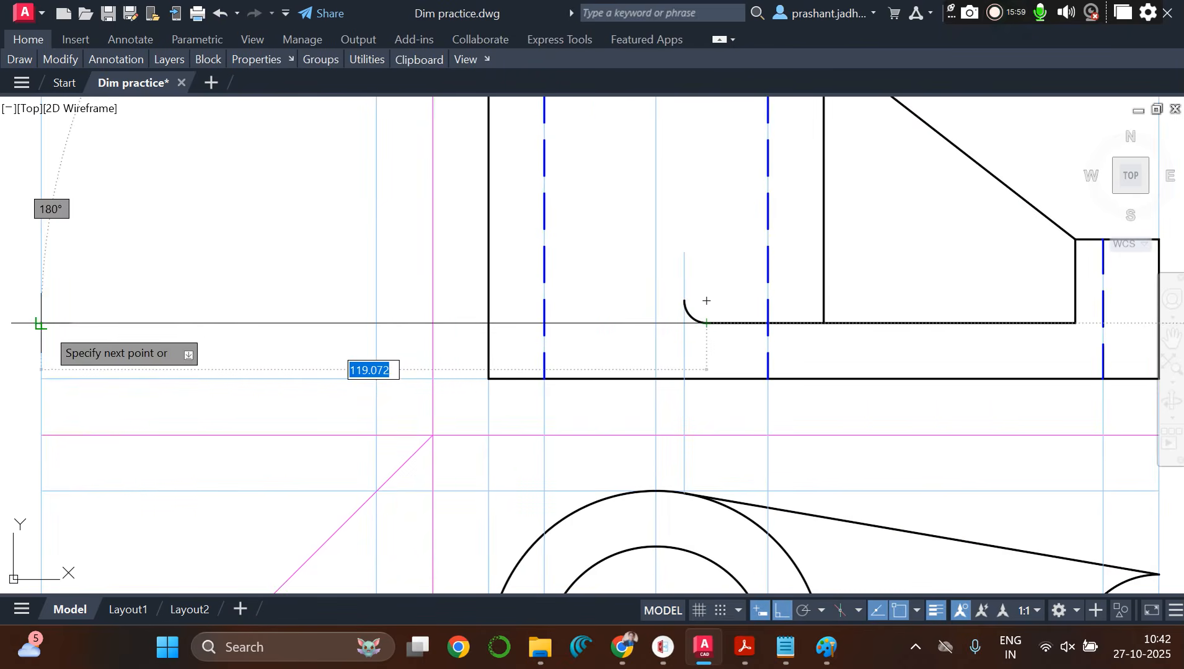
pyautogui.scroll(-7, 163, 337)
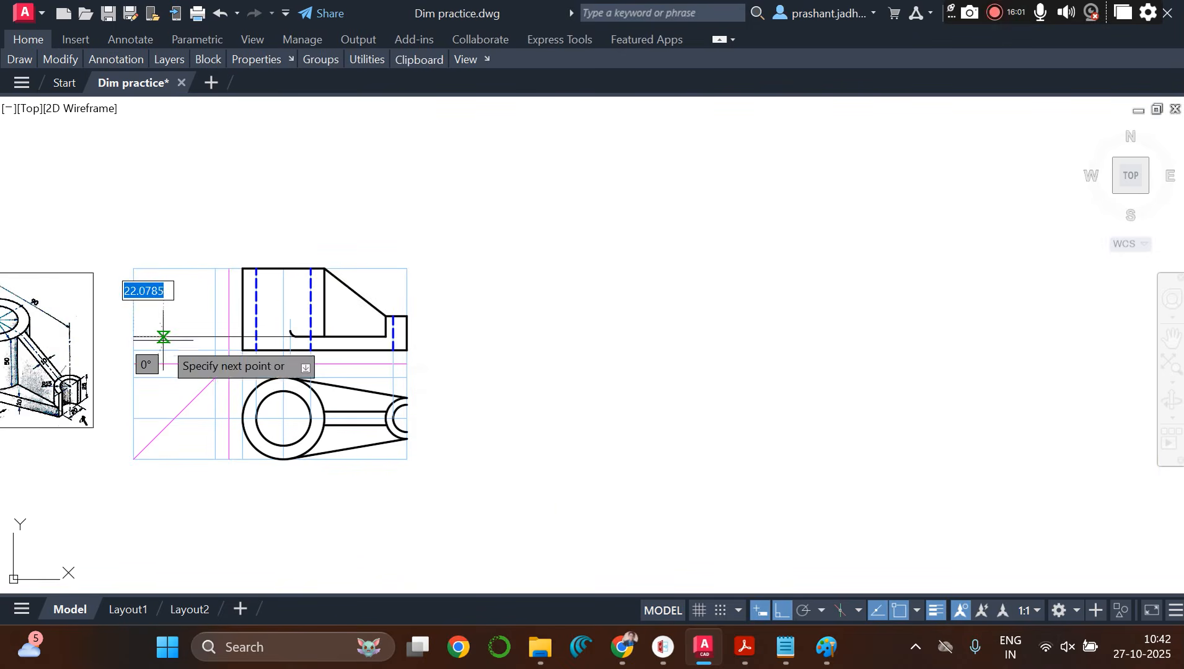
pyautogui.press('Escape')
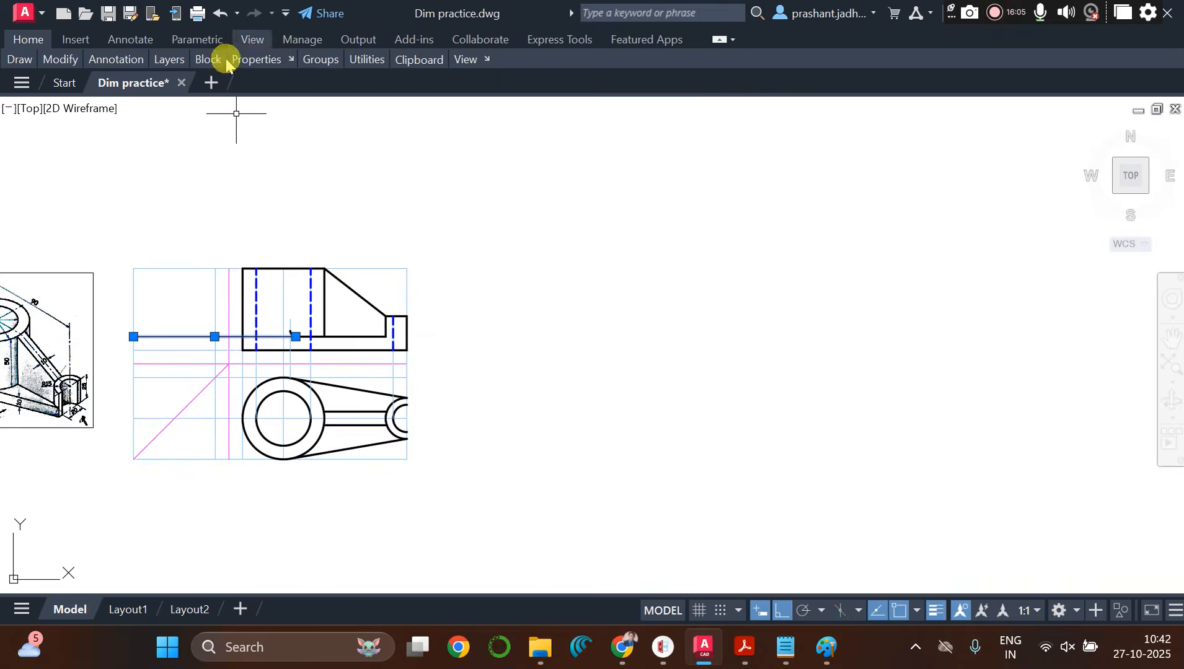
# Step: Set the colour of the new horizontal projection line to ByLayer and deselect it
pyautogui.moveTo(256, 59)
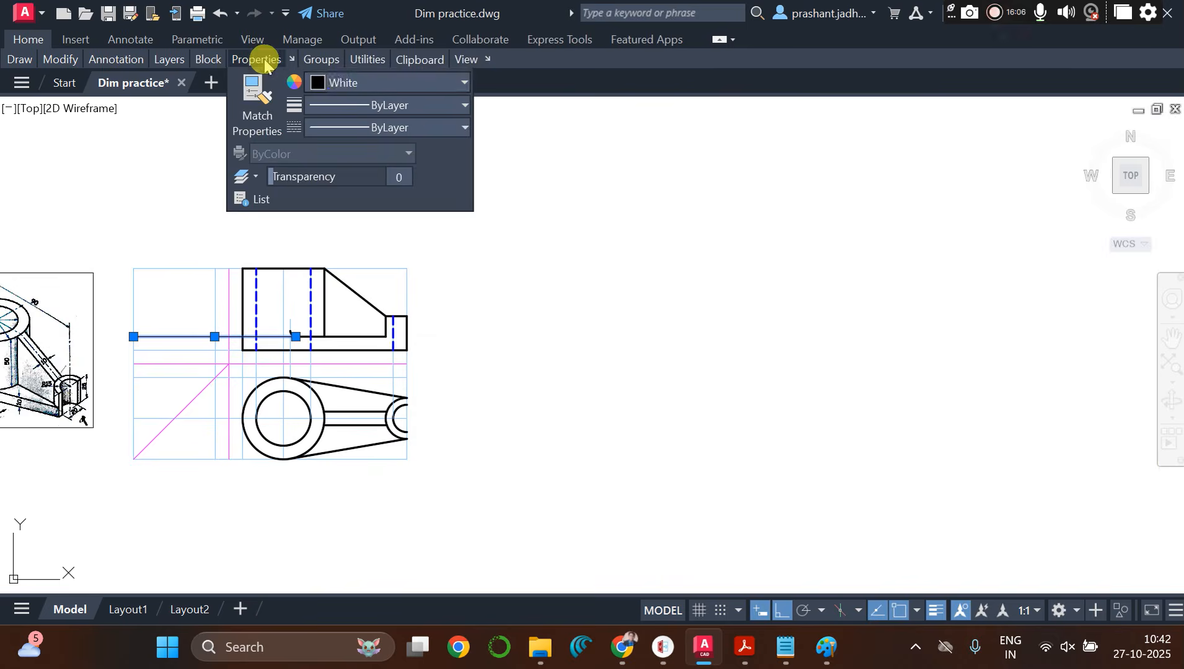
pyautogui.click(338, 81)
pyautogui.click(367, 104)
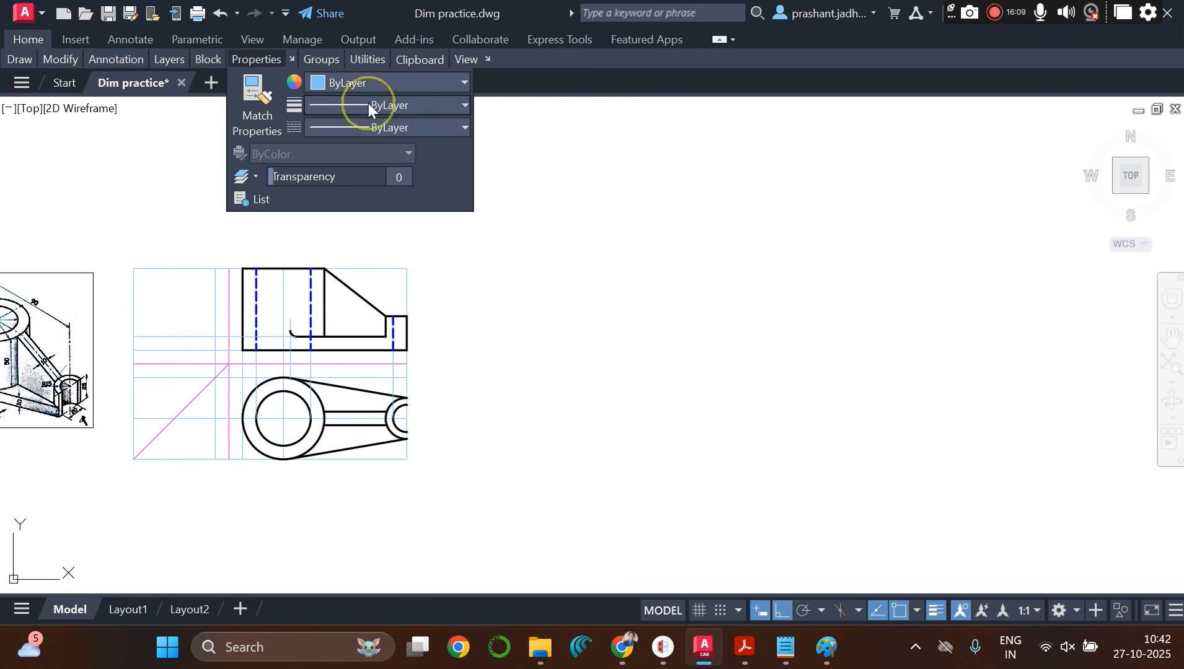
pyautogui.click(291, 337)
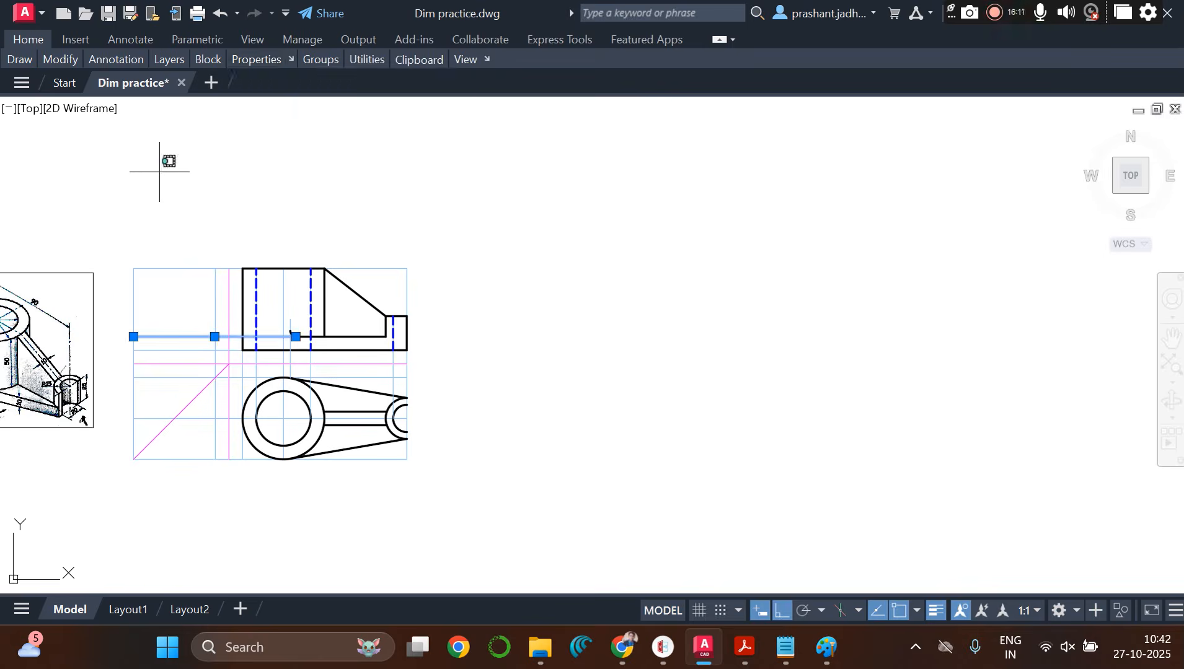
pyautogui.press('Escape')
# Step: Set the default object colour to ByLayer with nothing selected
pyautogui.moveTo(267, 60)
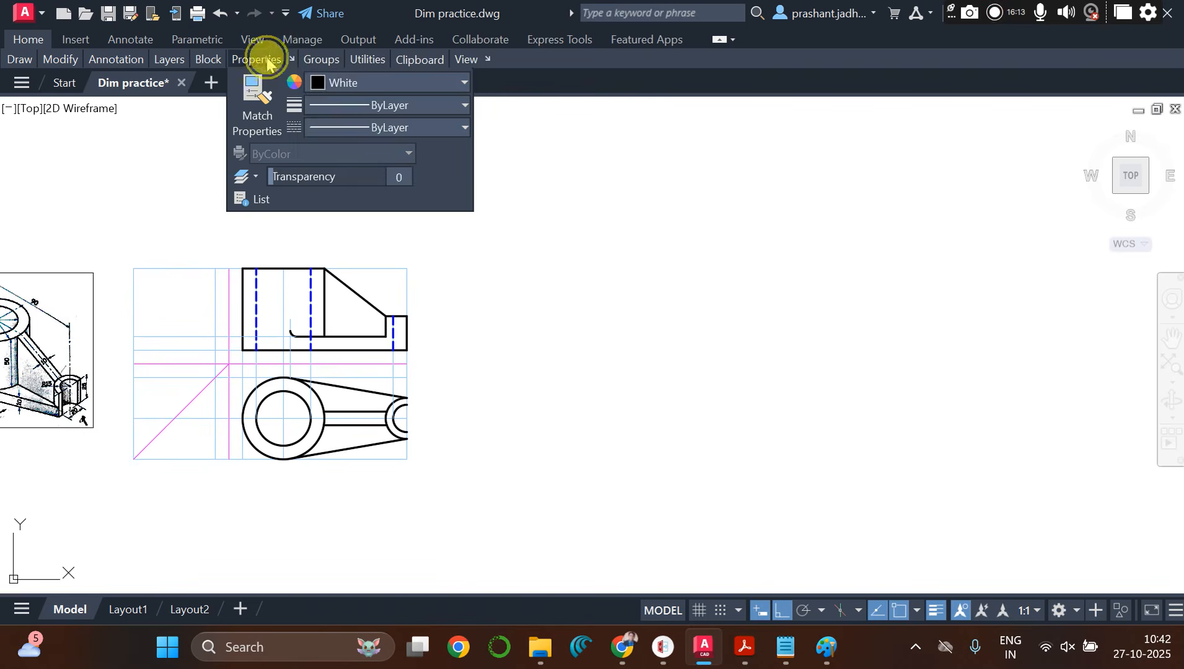
pyautogui.click(451, 83)
pyautogui.click(391, 102)
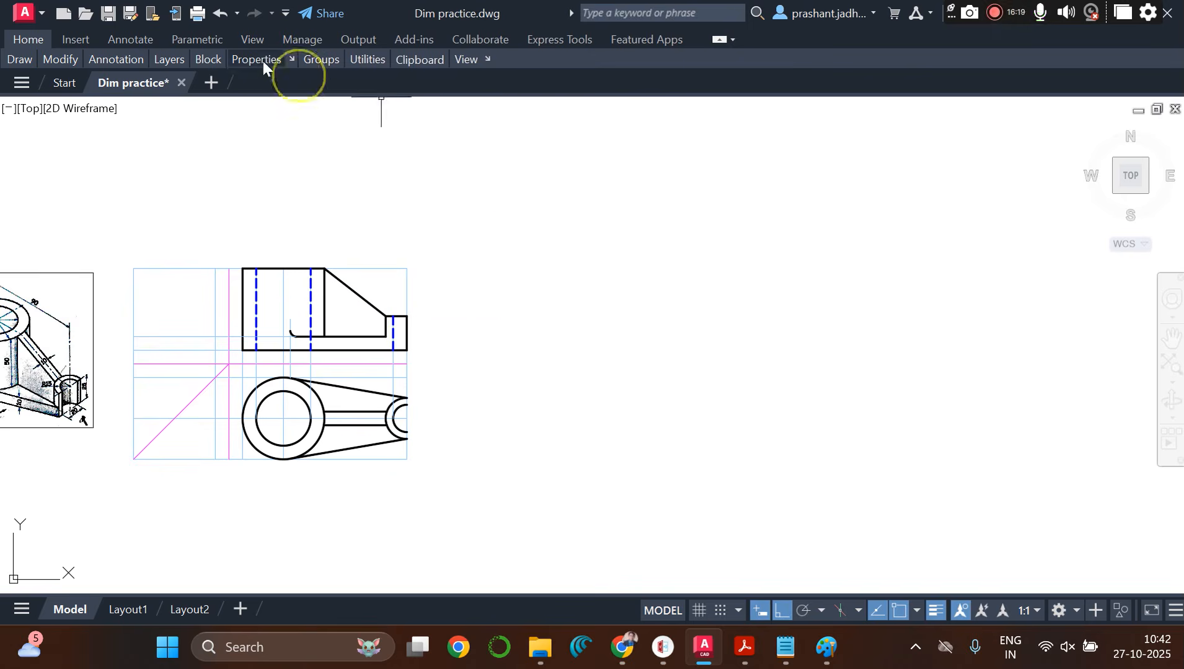
pyautogui.moveTo(263, 61)
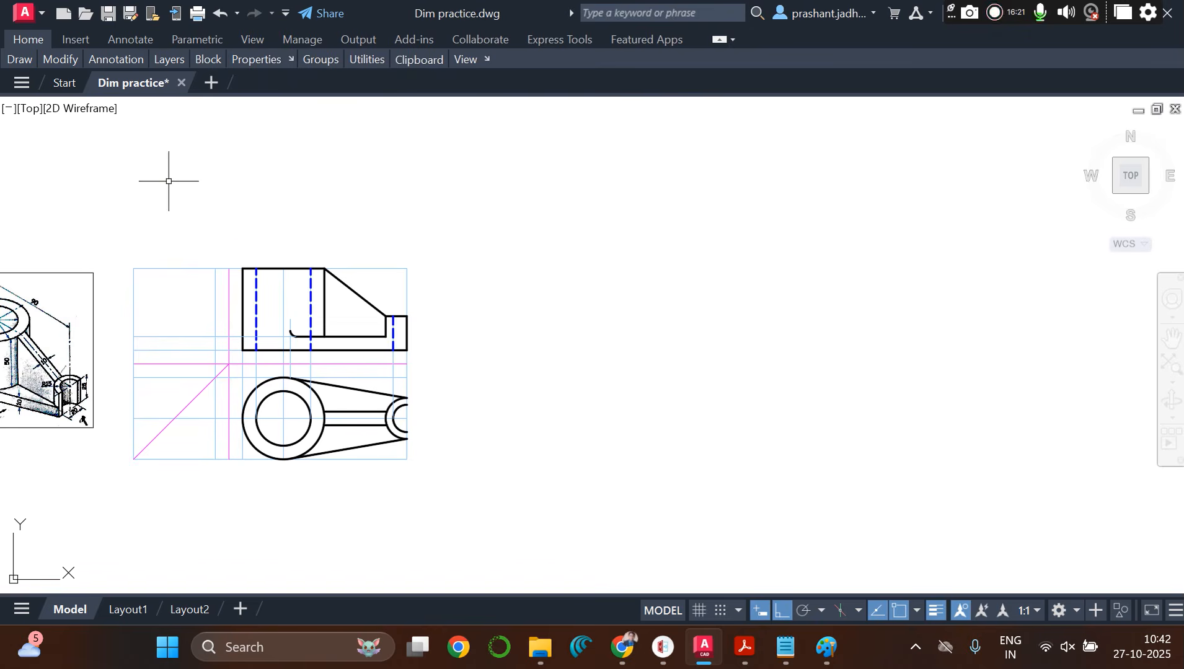
# Step: Draw a horizontal projection line from the lower end of the front view's sloped rib edge to the side-view area's outer boundary
pyautogui.write('l')
pyautogui.press('Return')
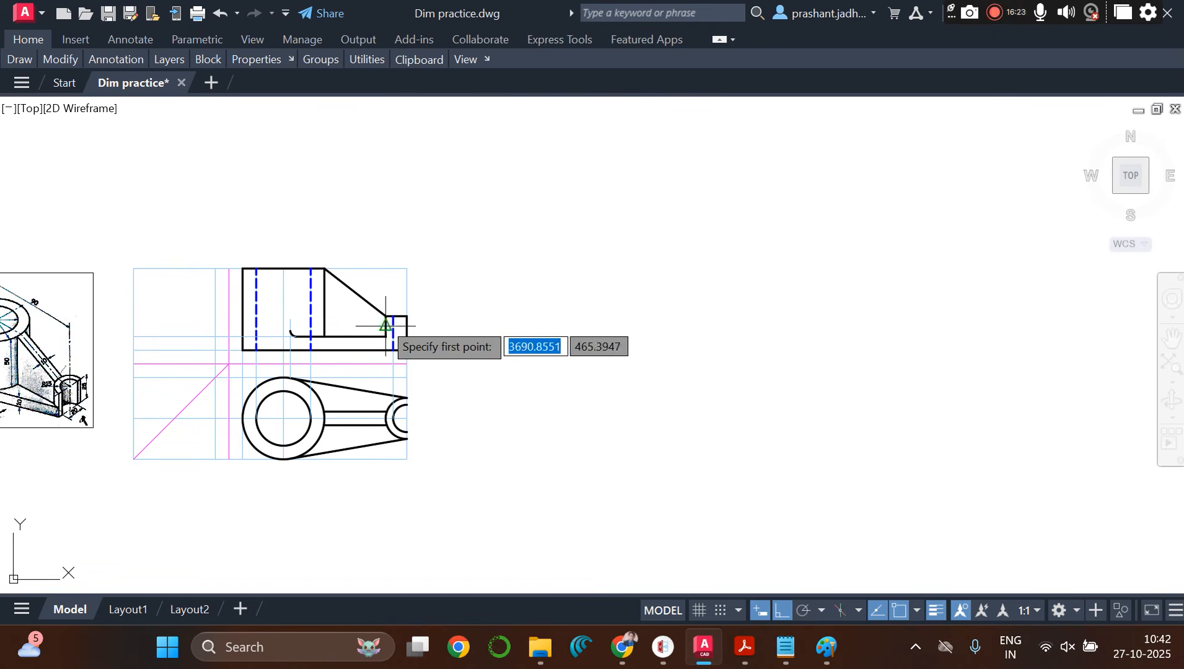
pyautogui.click(386, 317)
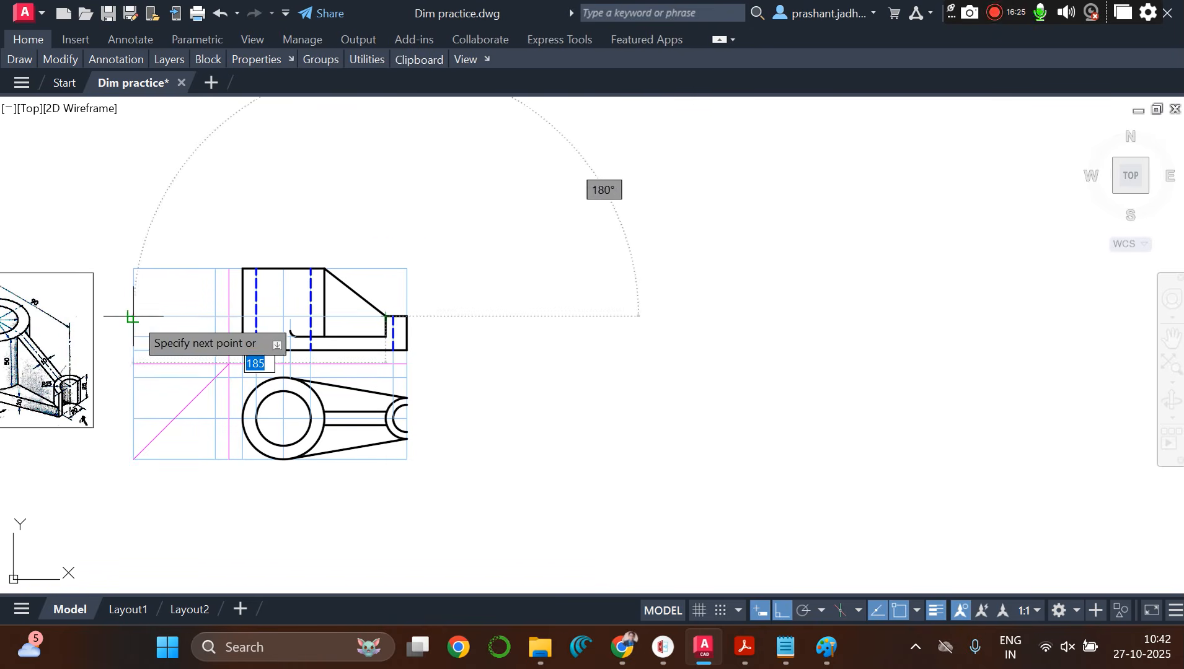
pyautogui.press('Escape')
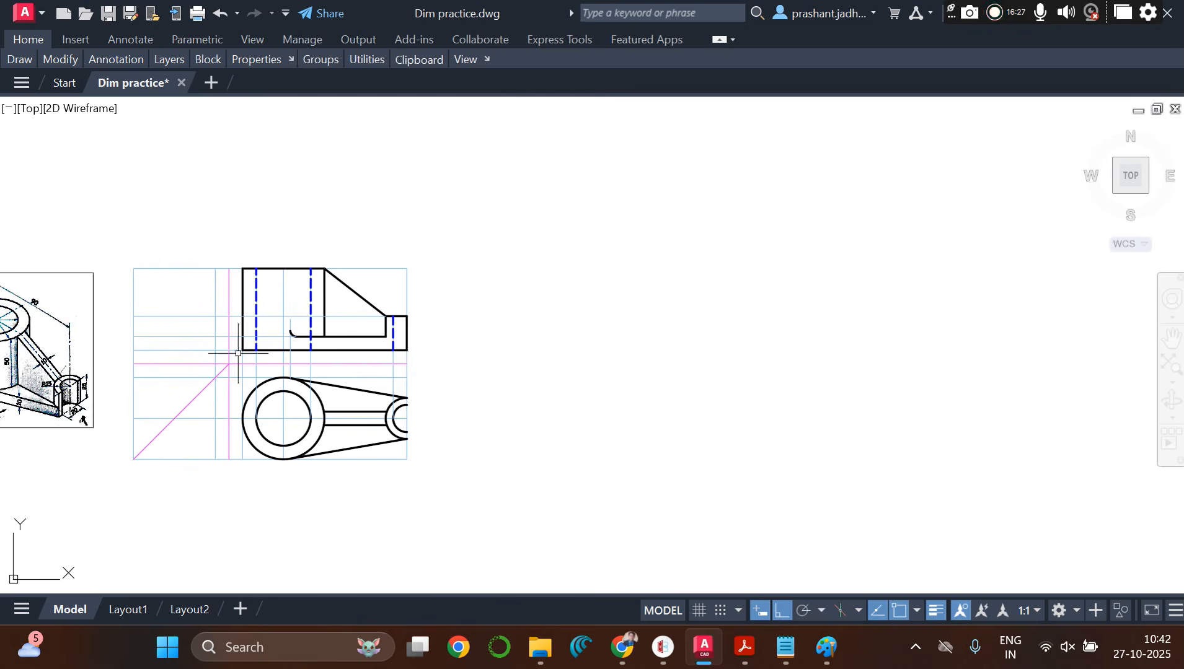
# Step: Draw a horizontal projection line from the upper quadrant of the plan's inner circle to just past the 45° mitre line
pyautogui.write('p')
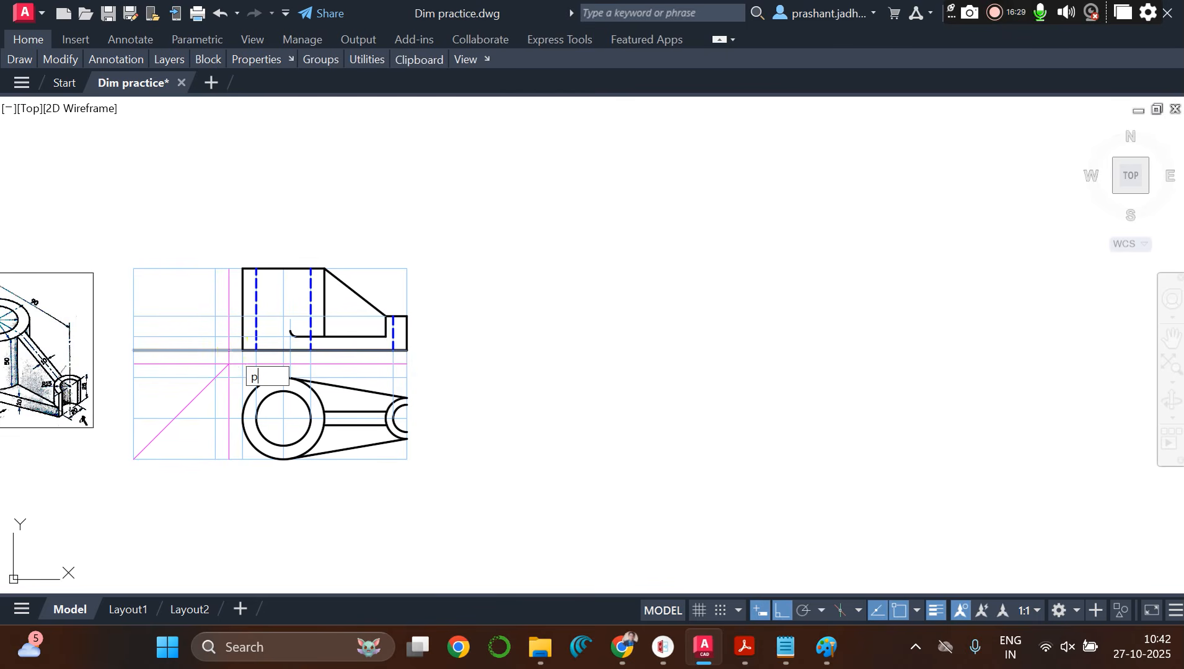
pyautogui.press('Return')
pyautogui.moveTo(230, 344)
pyautogui.mouseDown()
pyautogui.moveTo(267, 370)
pyautogui.moveTo(400, 355)
pyautogui.mouseUp()
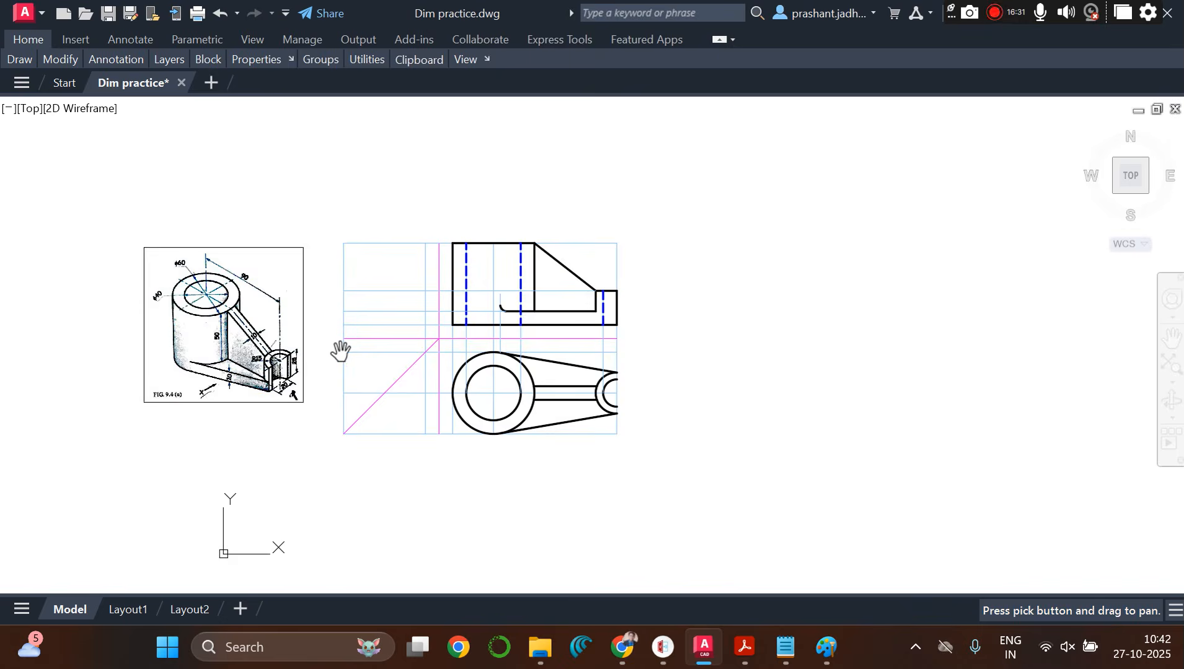
pyautogui.scroll(4, 341, 352)
pyautogui.scroll(-2, 341, 352)
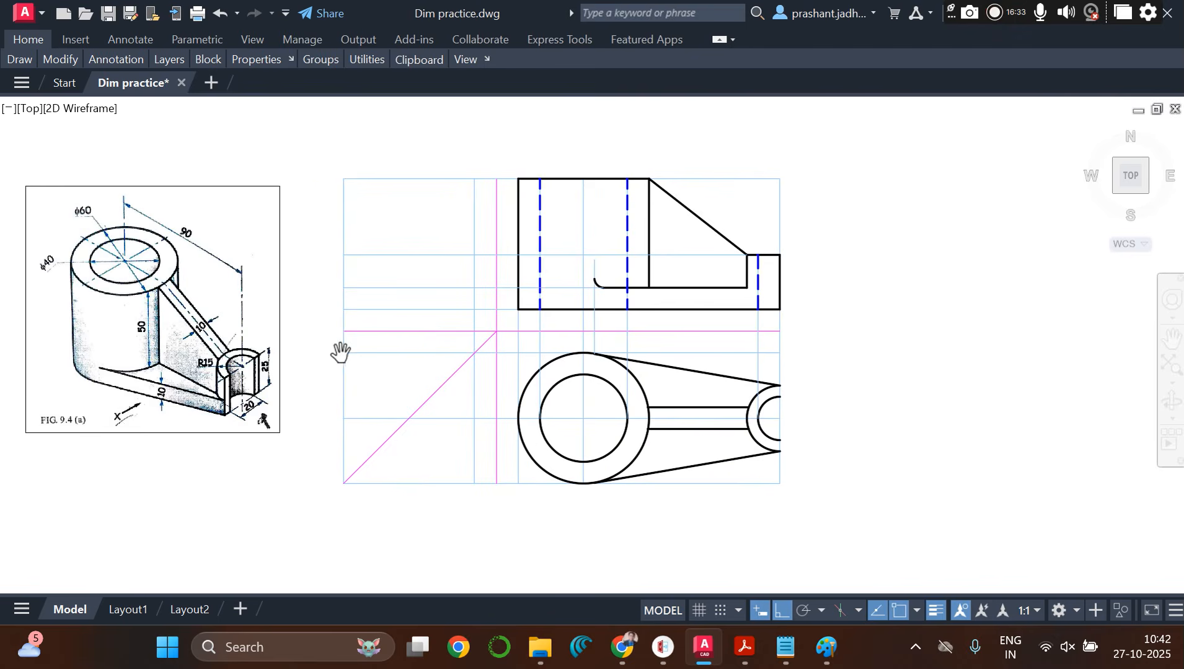
pyautogui.press('Escape')
pyautogui.write('l')
pyautogui.press('Return')
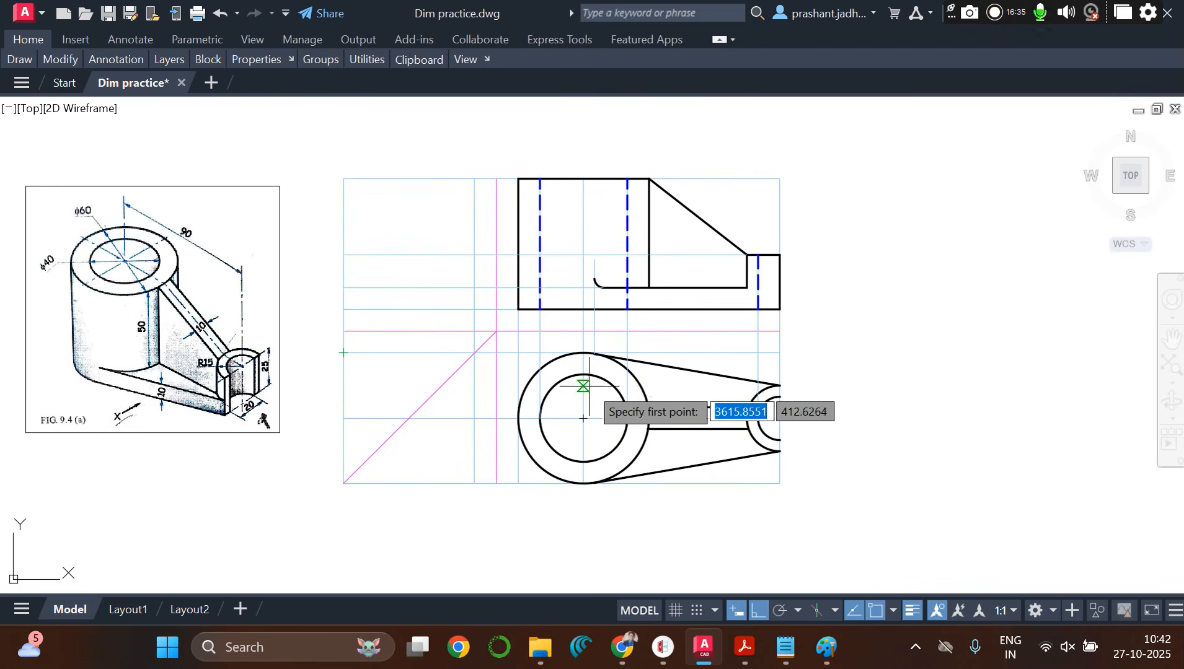
pyautogui.click(583, 375)
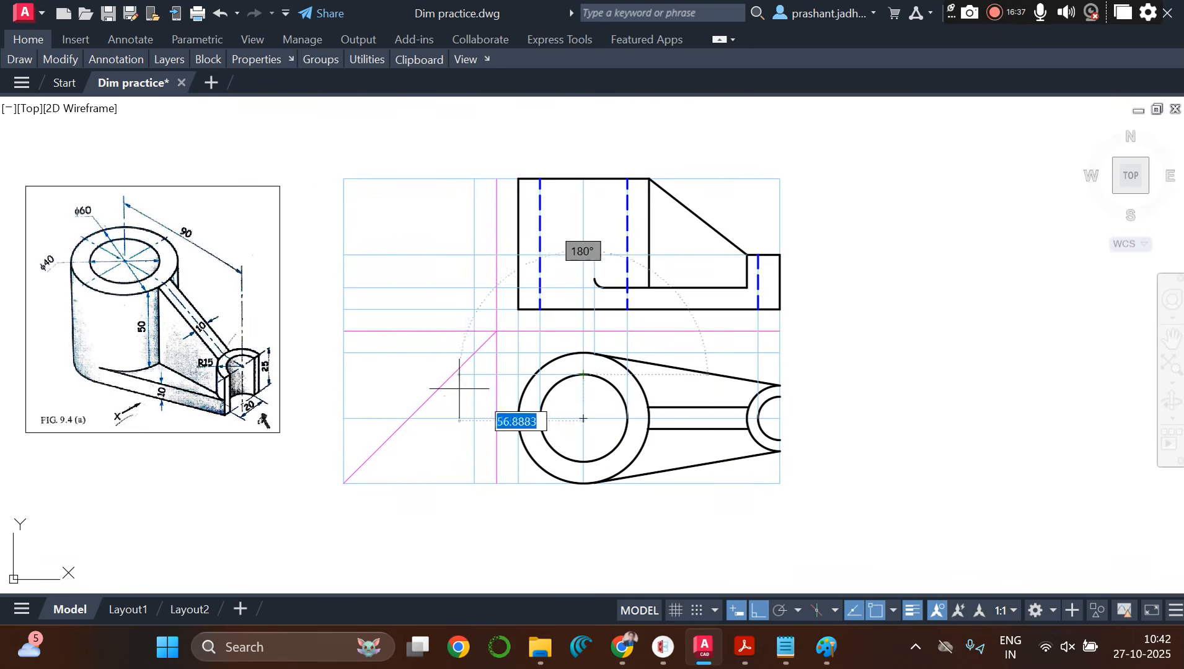
pyautogui.click(401, 368)
pyautogui.press('Return')
# Step: Draw a horizontal projection line from the lower quadrant of the plan's inner circle to just past the 45° mitre line
pyautogui.press('Return')
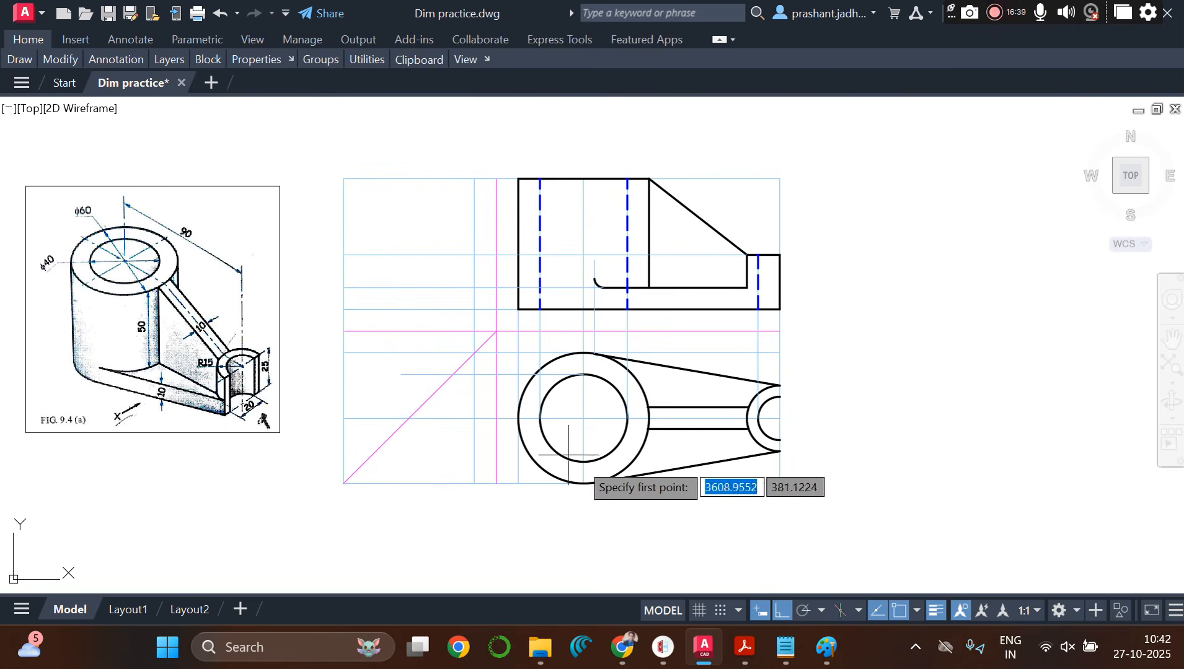
pyautogui.click(583, 462)
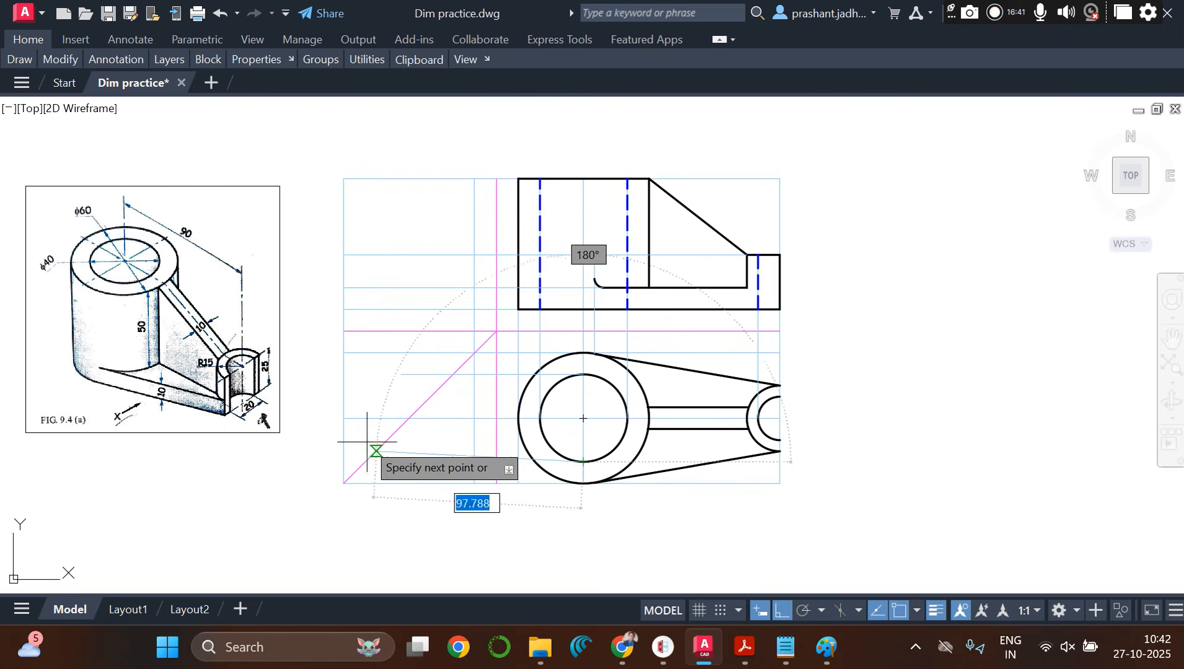
pyautogui.scroll(6, 364, 443)
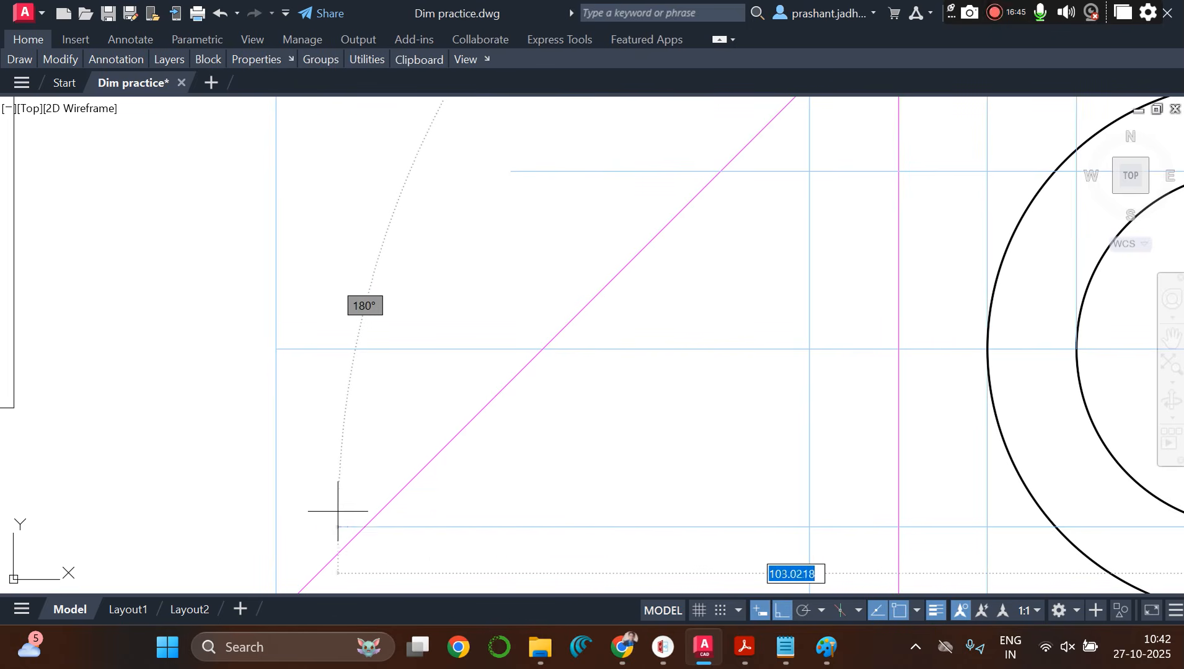
pyautogui.press('Escape')
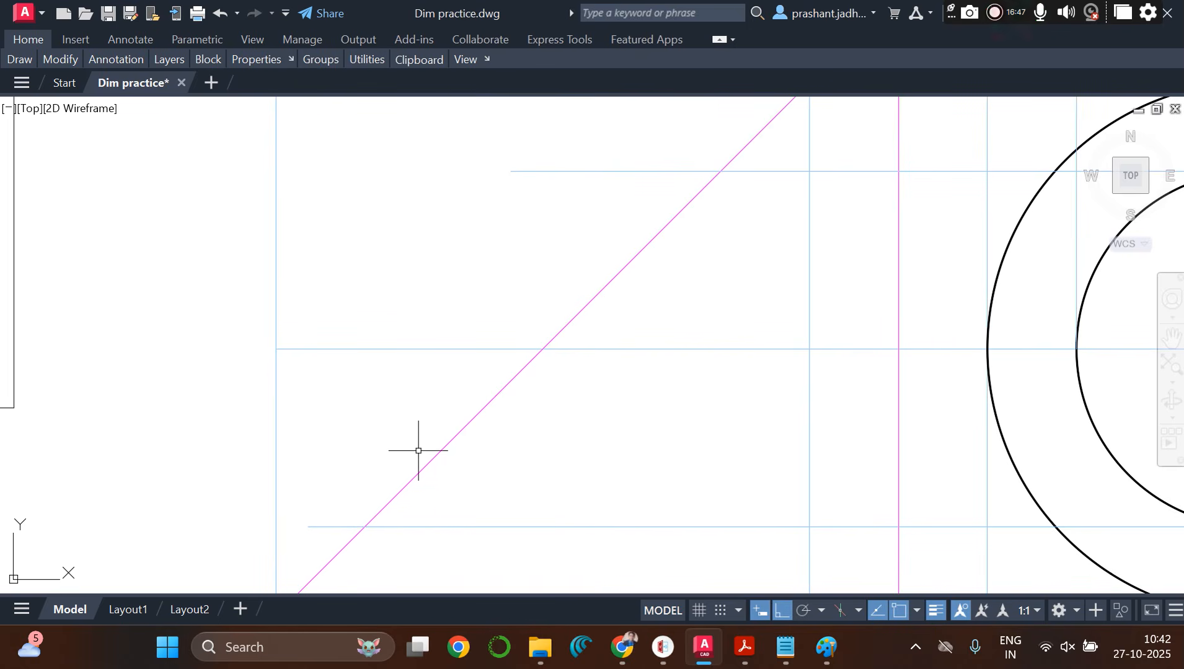
# Step: Trim the ends of the two inner-circle projection lines that overrun the 45° mitre line
pyautogui.scroll(-2, 419, 450)
pyautogui.write('tr')
pyautogui.press('Return')
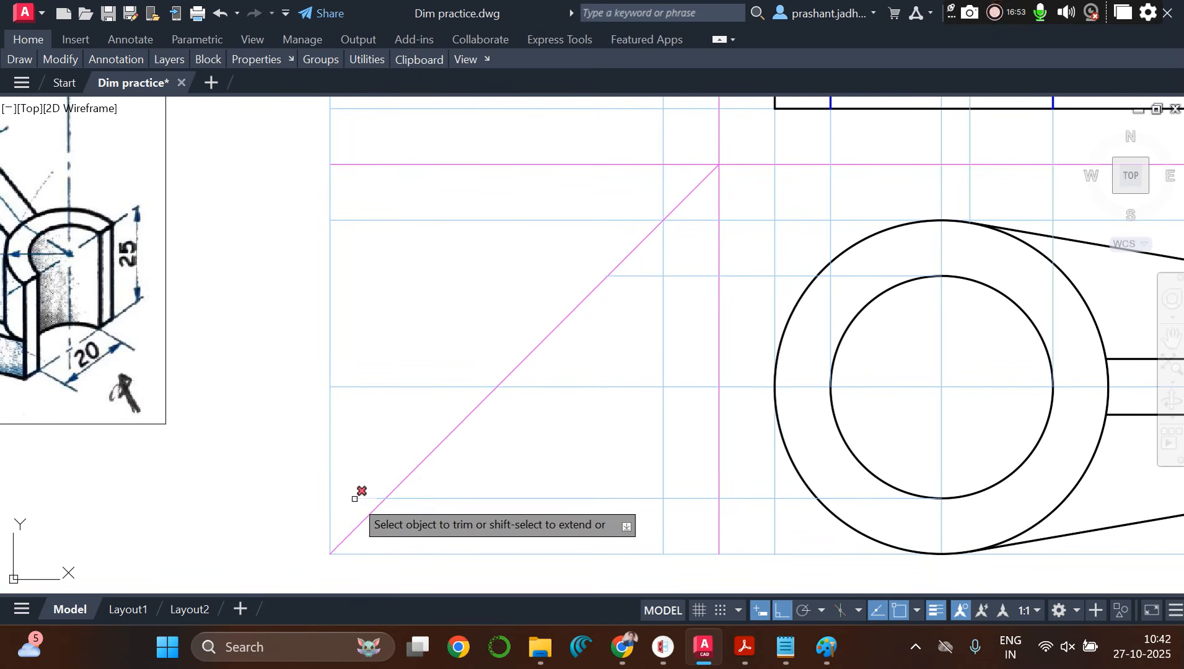
pyautogui.scroll(-4, 504, 465)
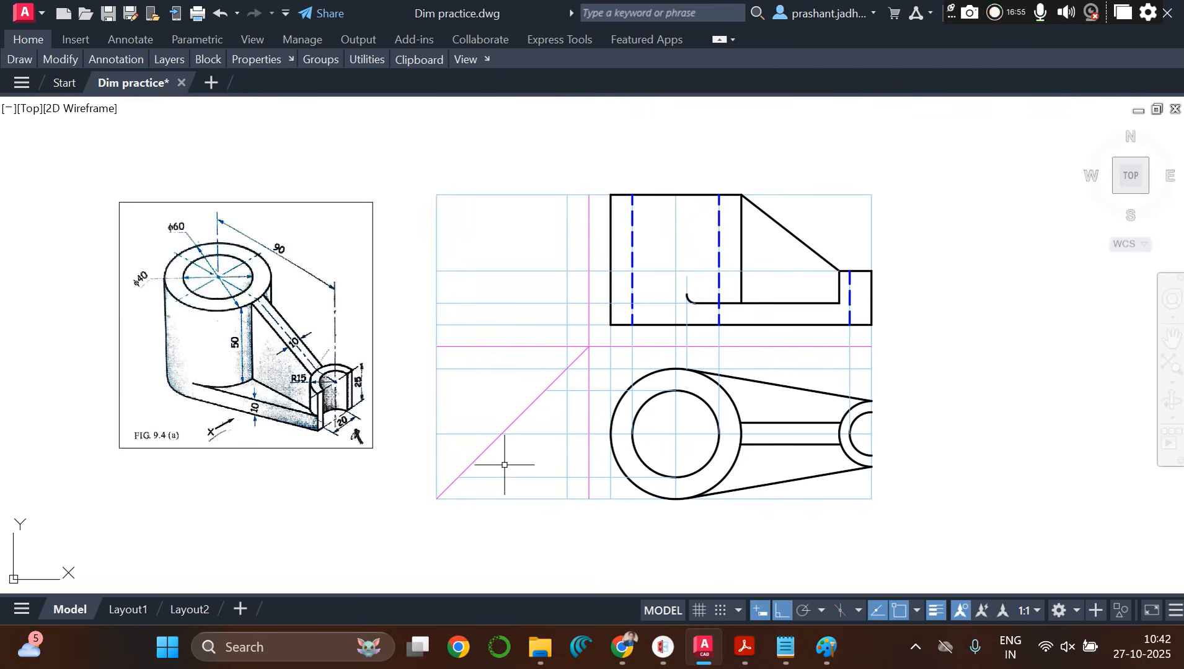
# Step: Draw a vertical projection line from the mitre-line end of the upper inner-circle projection to the side-view area's top boundary
pyautogui.write('l')
pyautogui.press('Return')
pyautogui.click(545, 390)
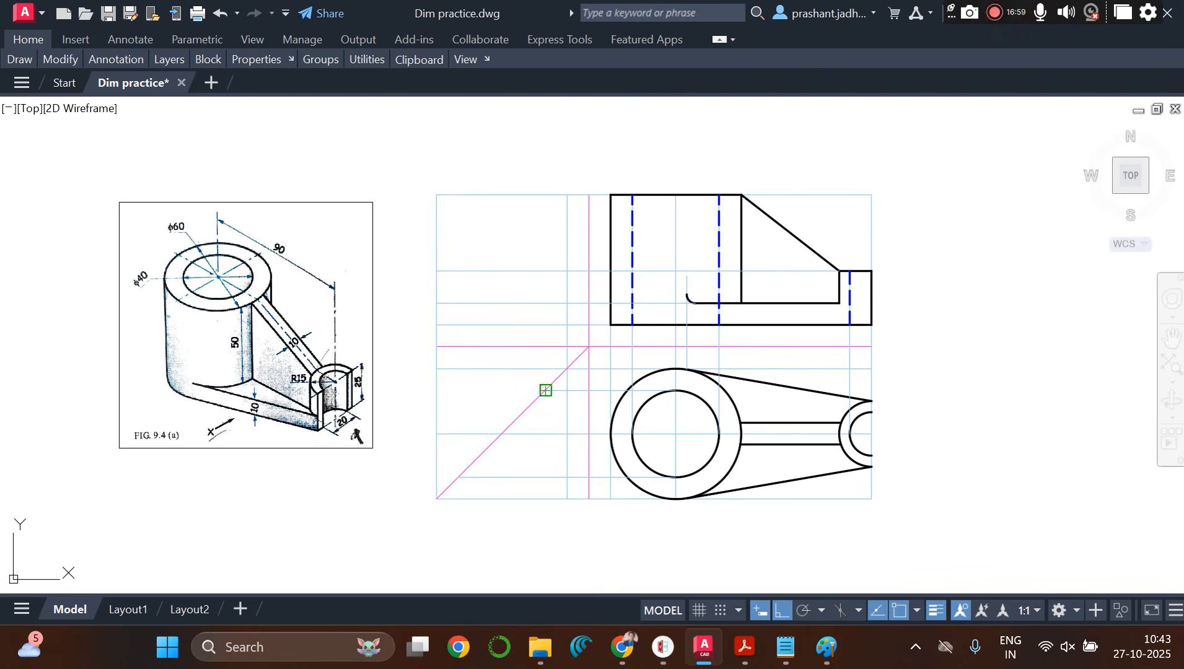
pyautogui.click(546, 195)
pyautogui.press('Return')
pyautogui.press('Return')
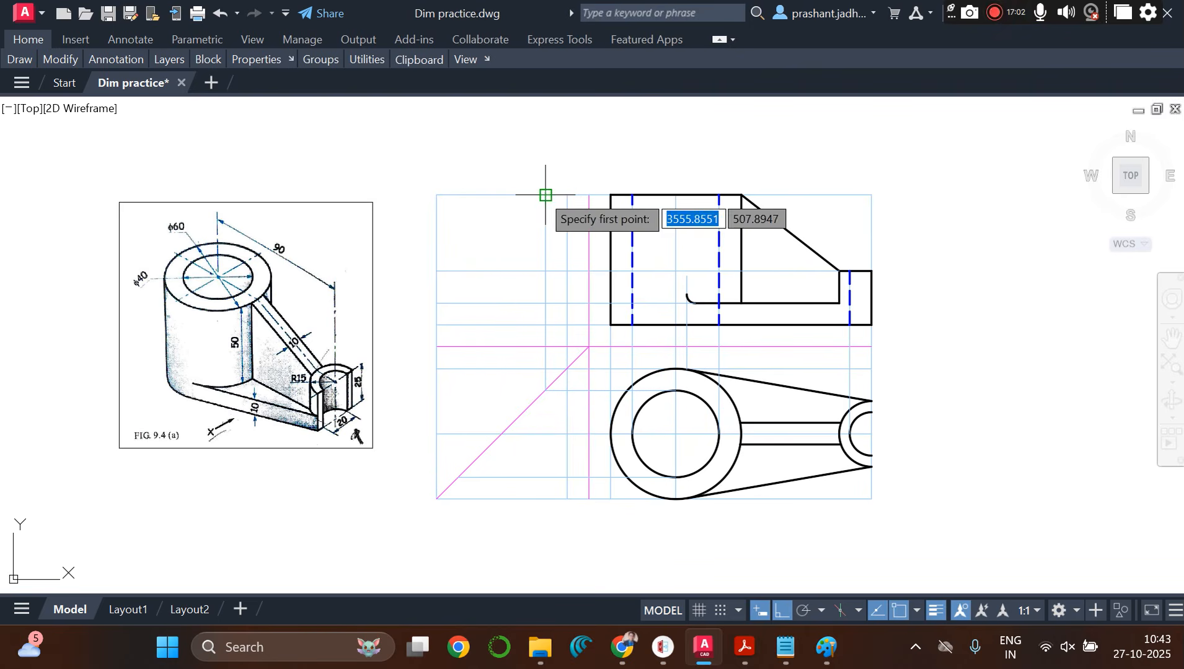
# Step: Draw a vertical projection line from the mitre-line end of the lower inner-circle projection to the side-view area's top boundary
pyautogui.click(458, 478)
pyautogui.click(458, 196)
pyautogui.press('Return')
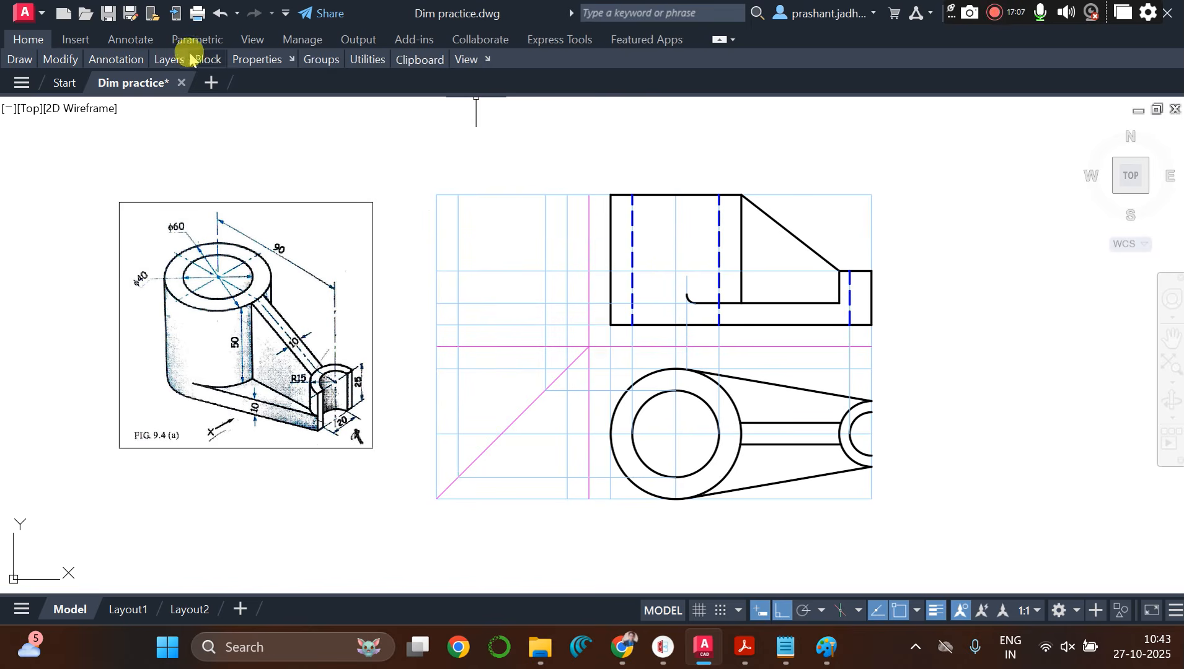
# Step: Make the visible layer current and draw the side view's closed rectangular outline of the cylinder along the outer projection lines
pyautogui.moveTo(208, 60)
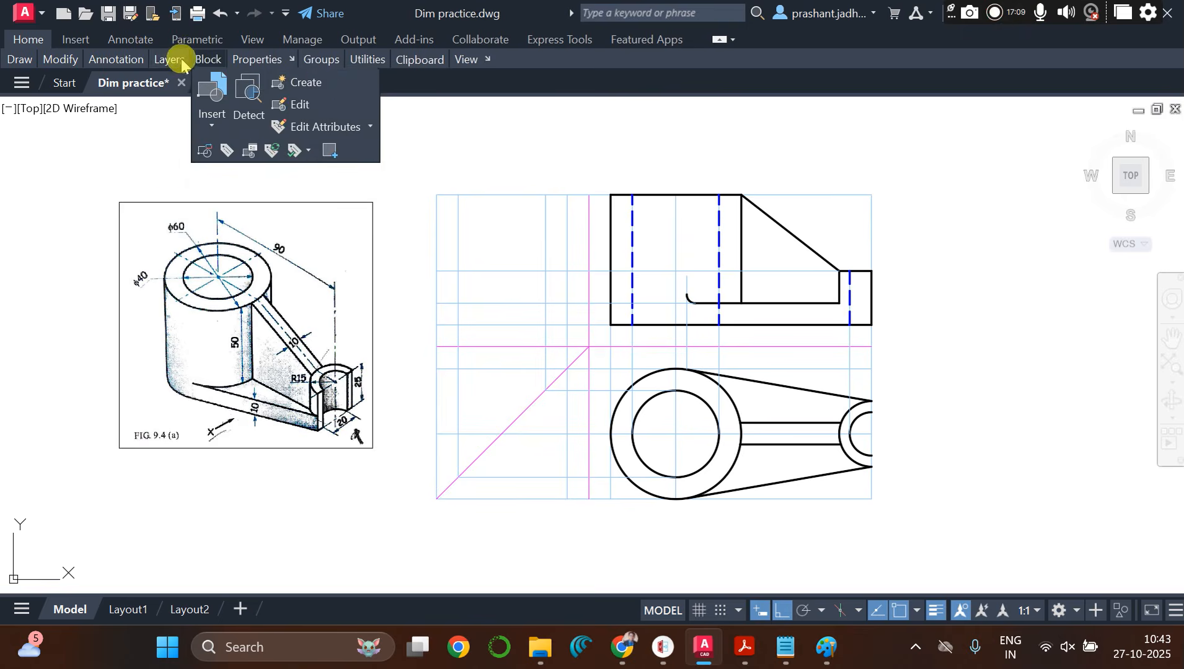
pyautogui.moveTo(165, 60)
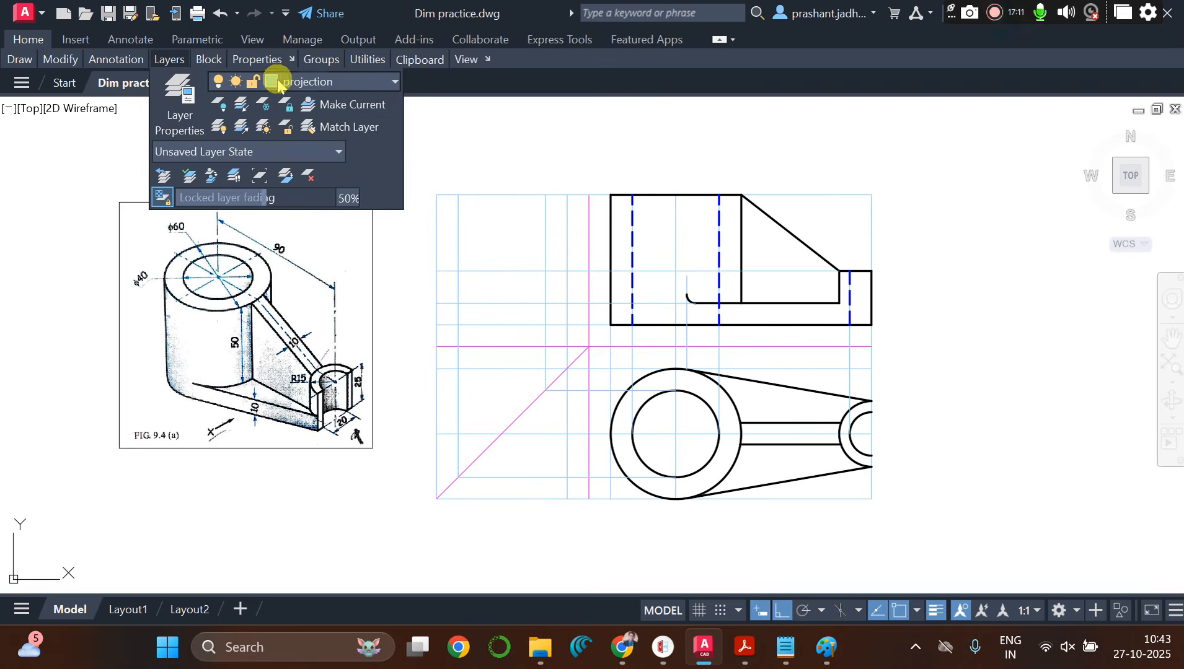
pyautogui.click(297, 82)
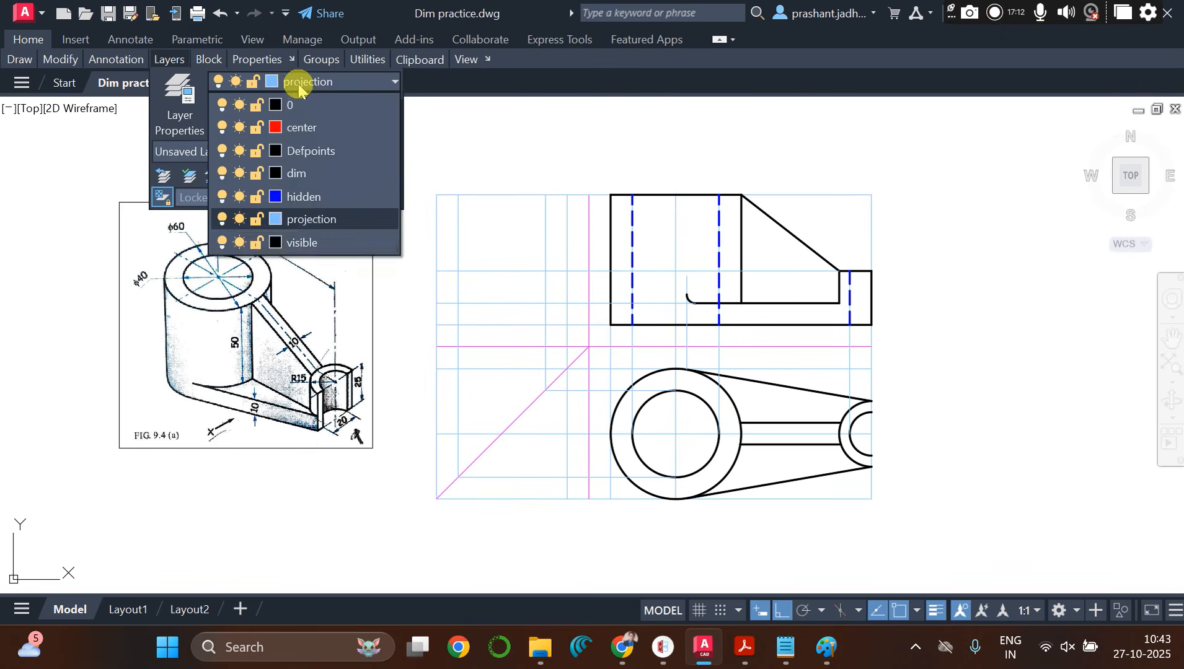
pyautogui.click(318, 243)
pyautogui.write('l')
pyautogui.press('Return')
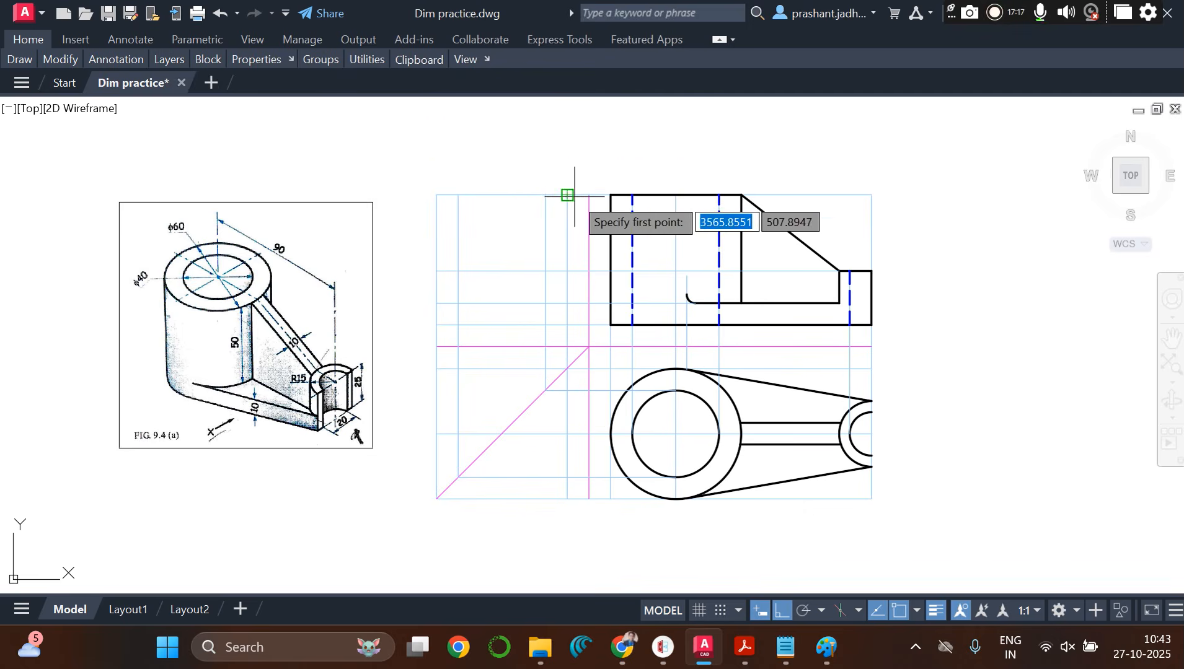
pyautogui.click(567, 195)
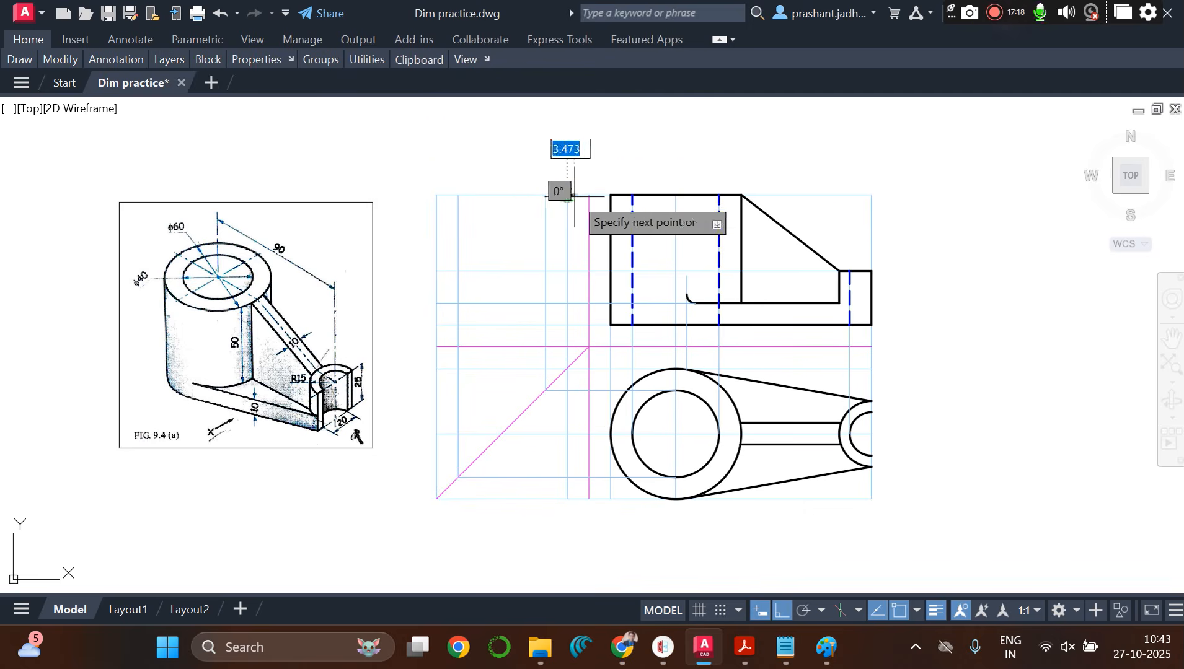
pyautogui.click(436, 195)
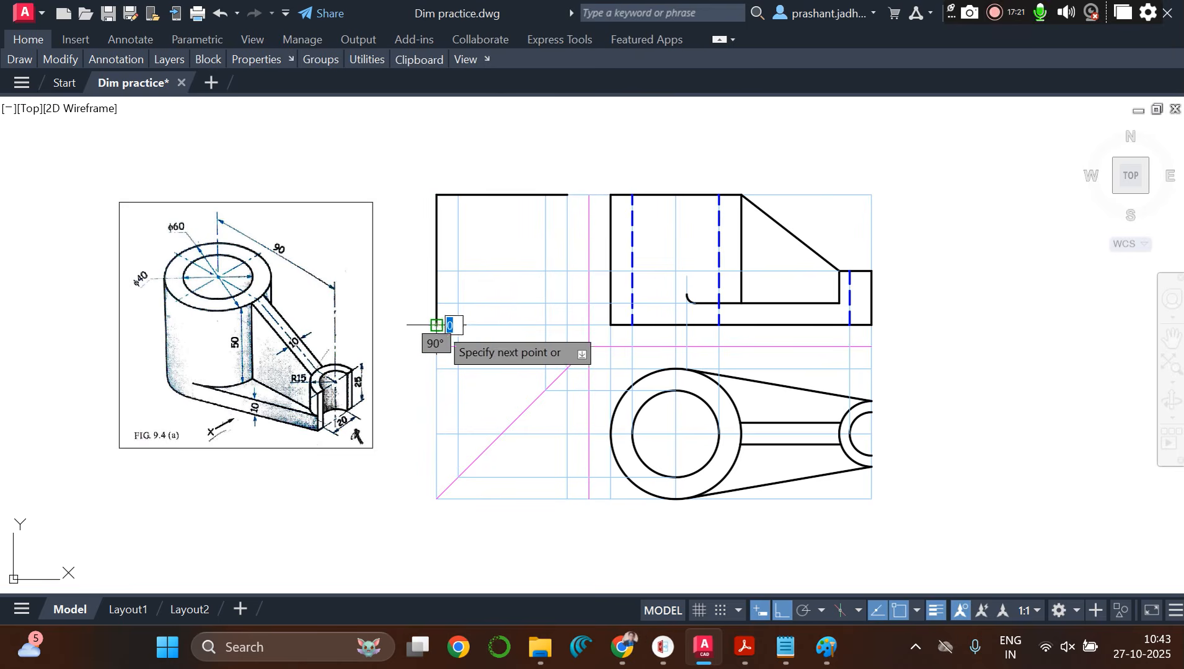
pyautogui.click(436, 325)
pyautogui.click(567, 324)
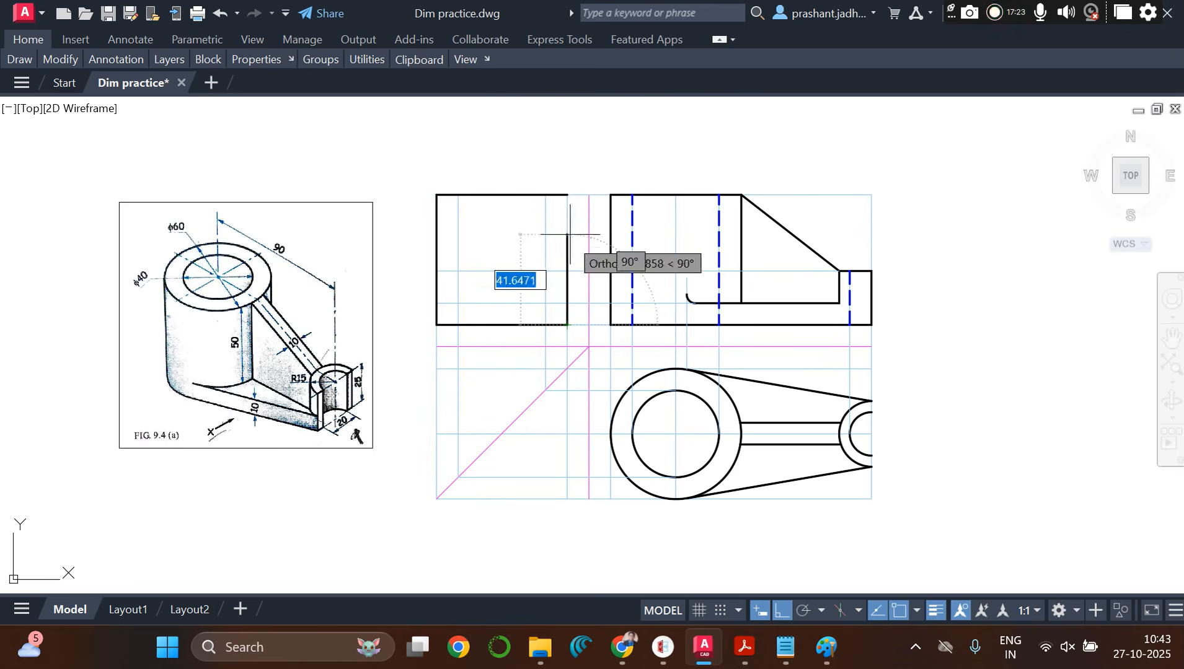
pyautogui.click(567, 197)
pyautogui.press('Escape')
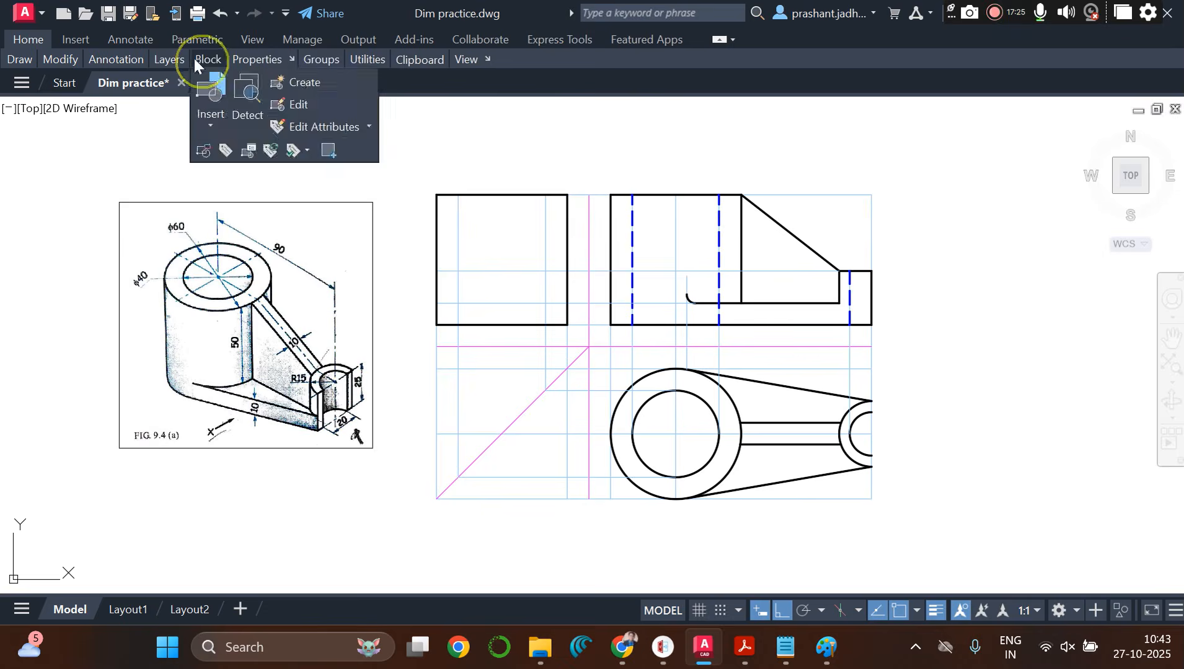
# Step: Make the hidden layer current and try to start a line where the outermost inner-circle projection meets the side view's base
pyautogui.moveTo(166, 57)
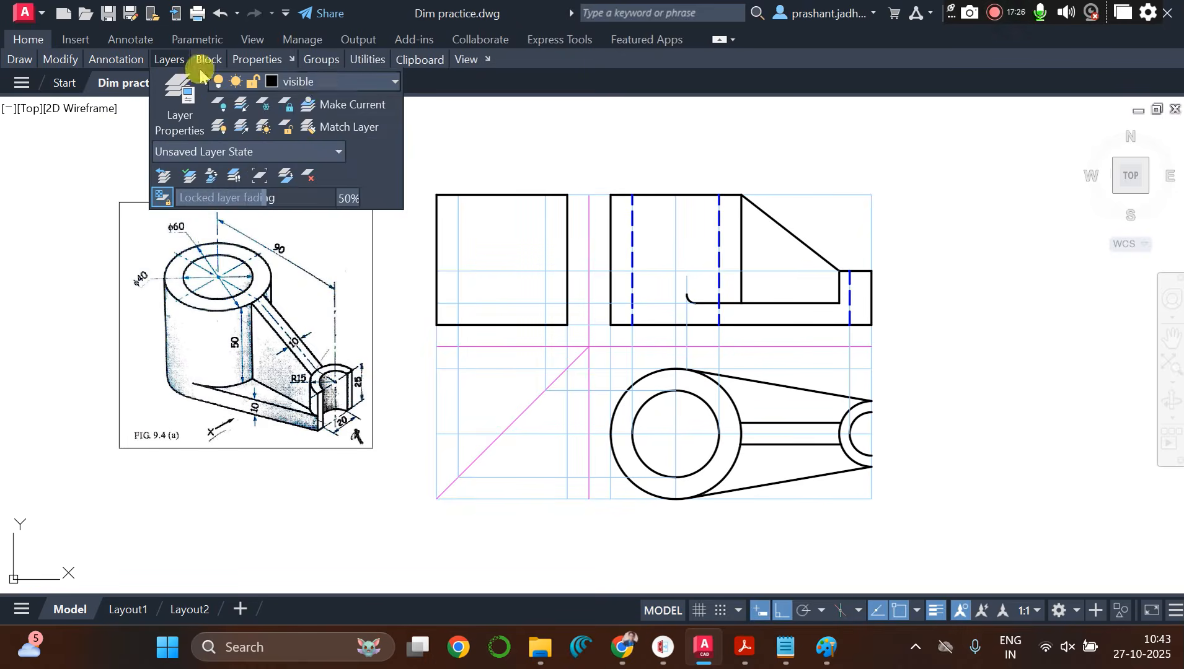
pyautogui.click(322, 87)
pyautogui.click(329, 199)
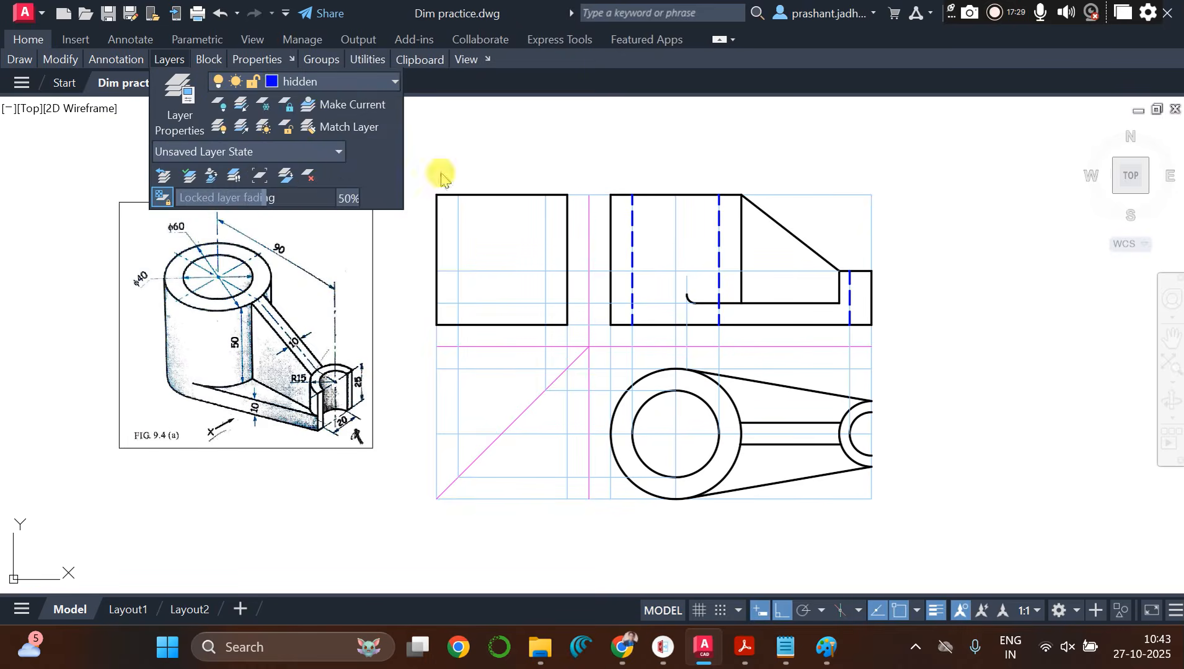
pyautogui.write('l')
pyautogui.press('Return')
pyautogui.click(458, 325)
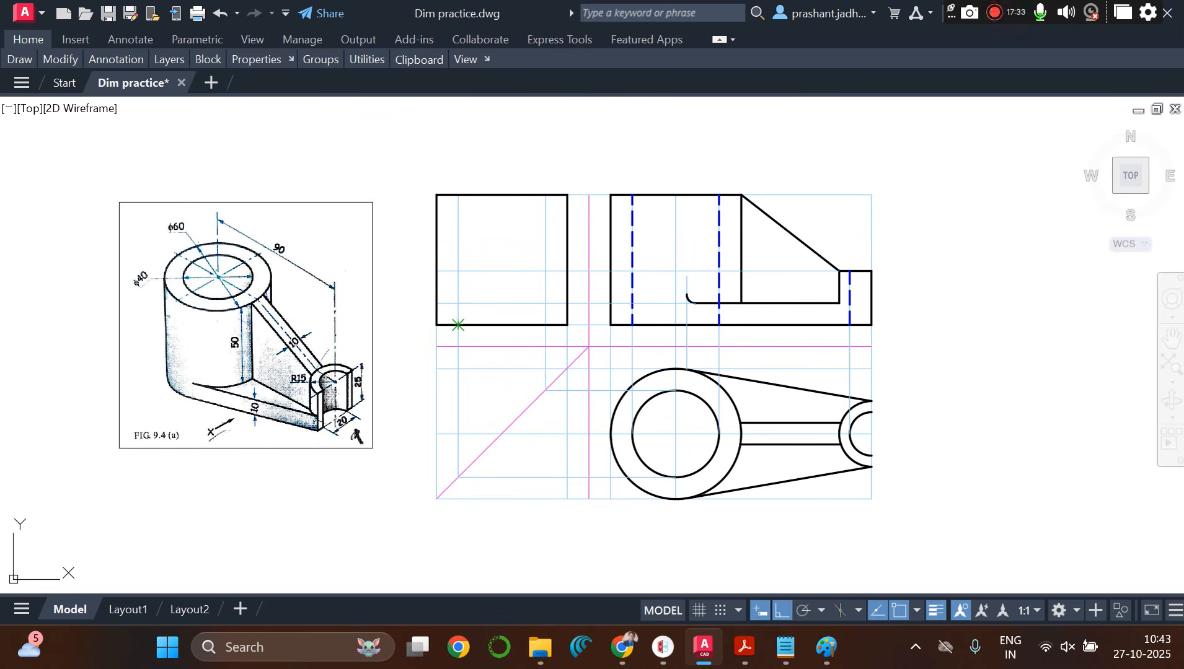
pyautogui.press('Escape')
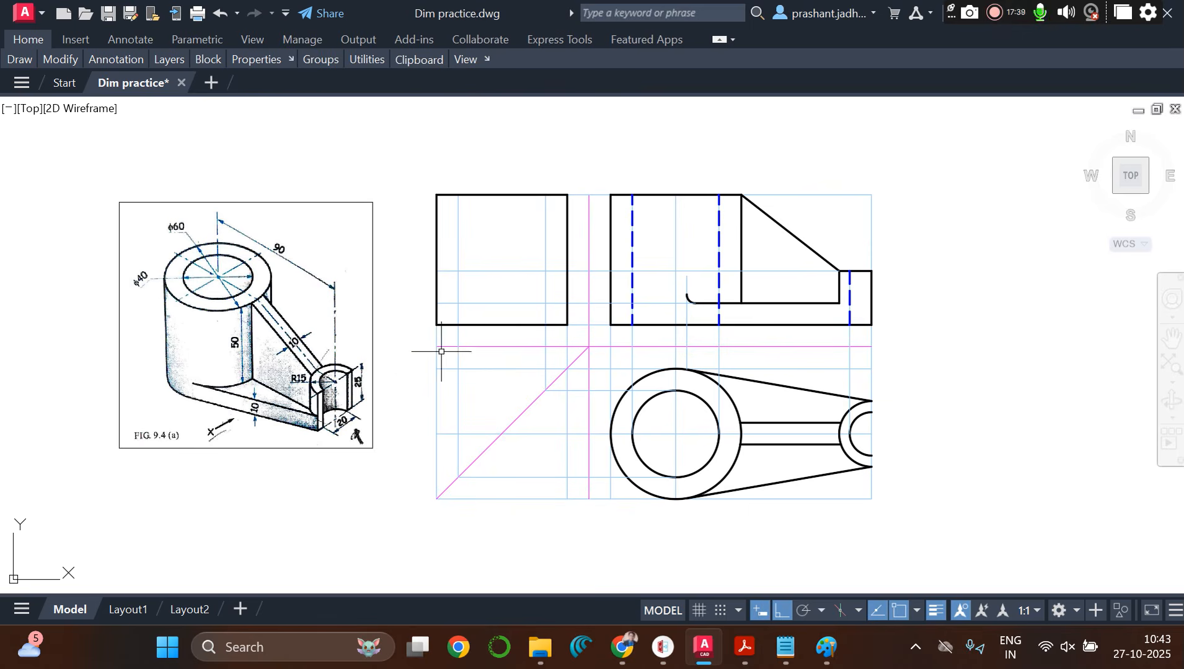
# Step: Draw a vertical line from the midpoint of the side view's base up to the projection line of the small boss's top
pyautogui.click(273, 60)
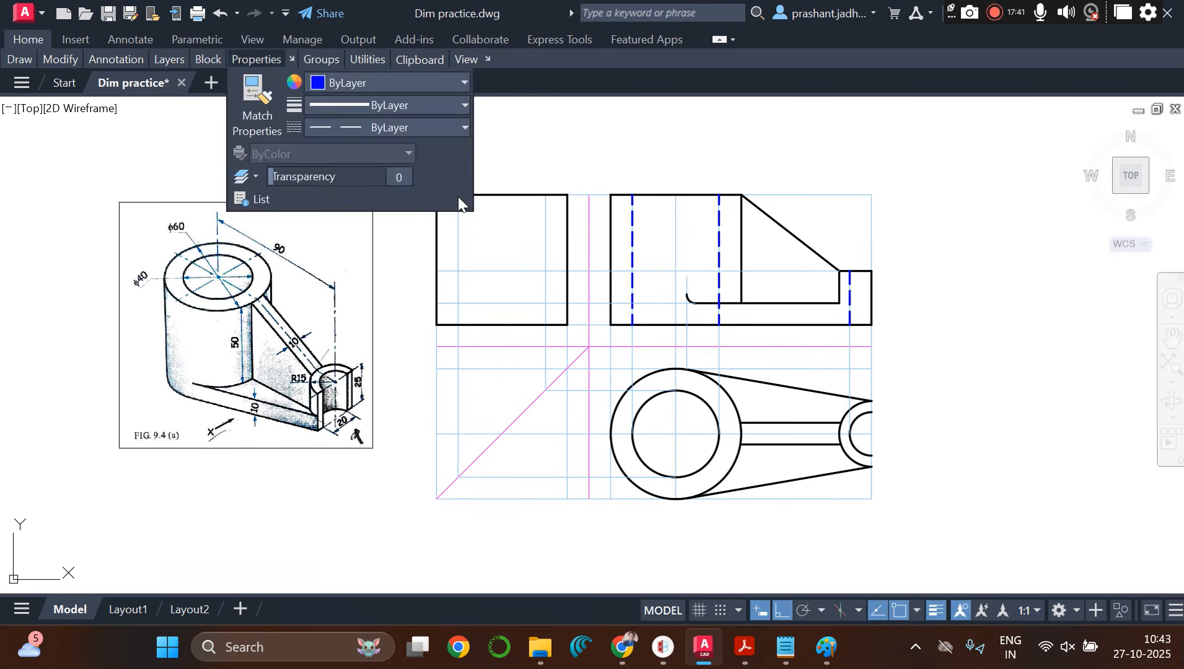
pyautogui.click(502, 323)
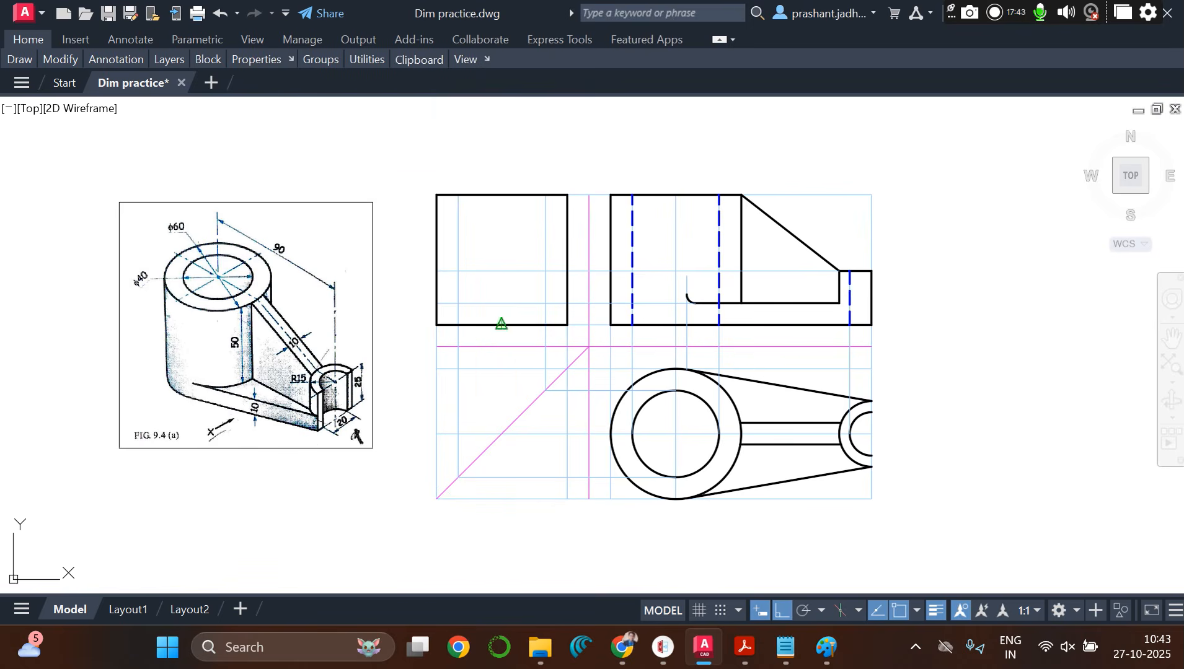
pyautogui.click(502, 271)
pyautogui.press('Escape')
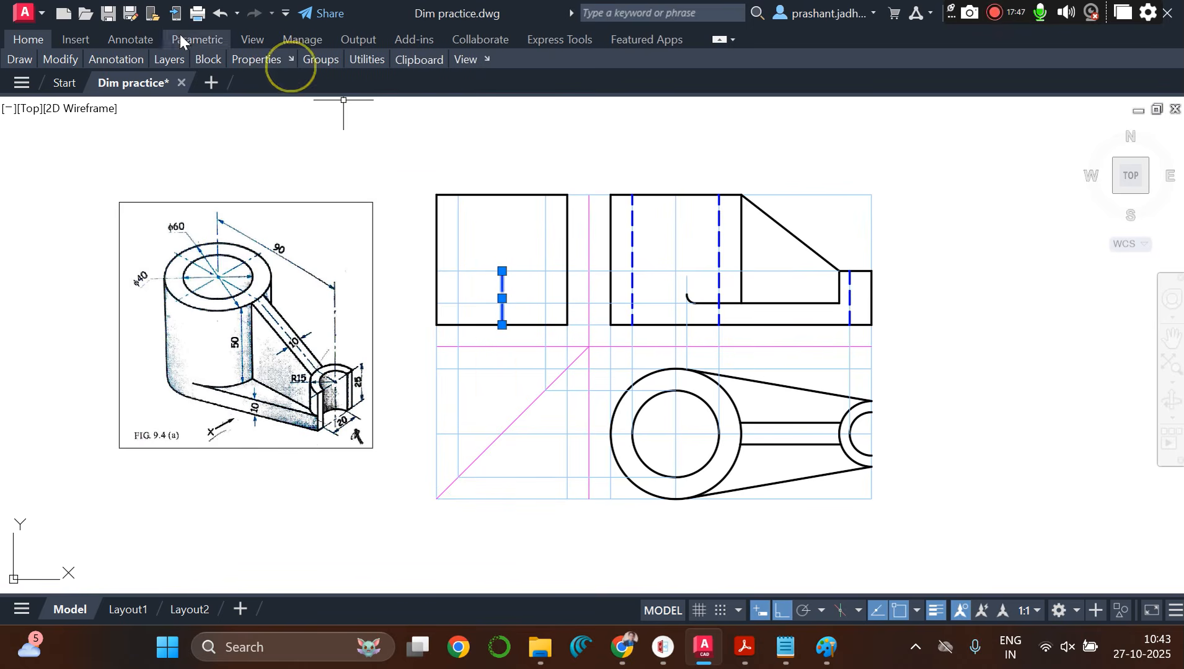
# Step: Move the selected middle line of the side view to the visible layer and make the visible layer current
pyautogui.click(169, 59)
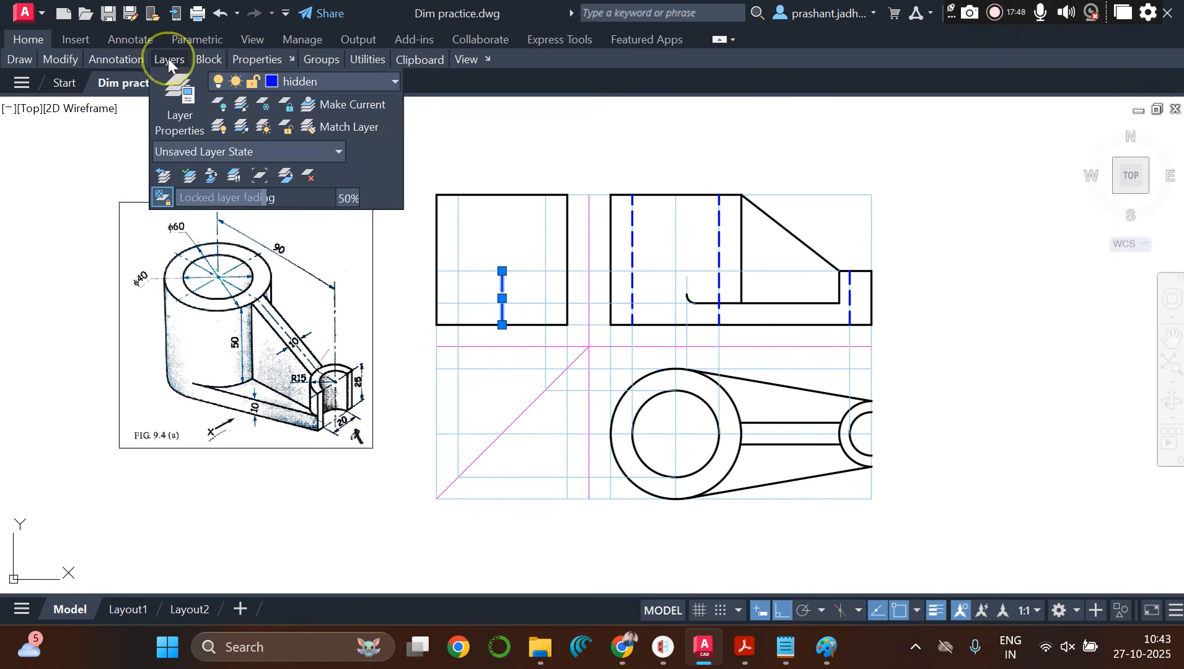
pyautogui.click(329, 81)
pyautogui.click(307, 239)
pyautogui.press('Escape')
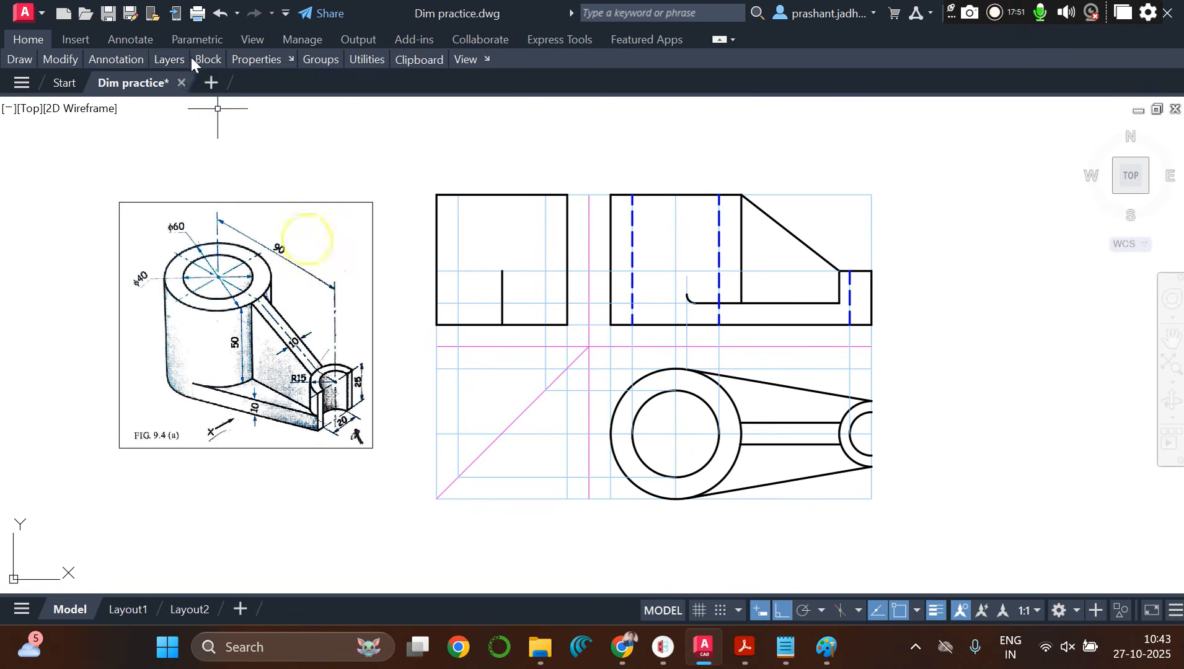
pyautogui.click(167, 60)
pyautogui.click(326, 83)
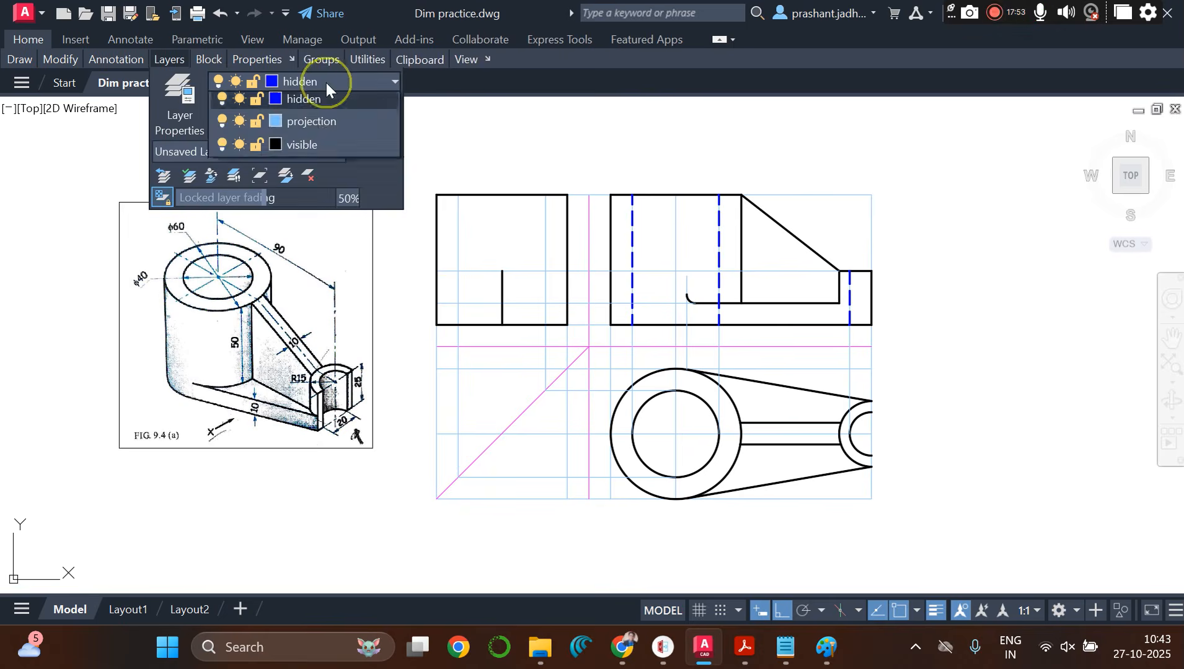
pyautogui.click(319, 239)
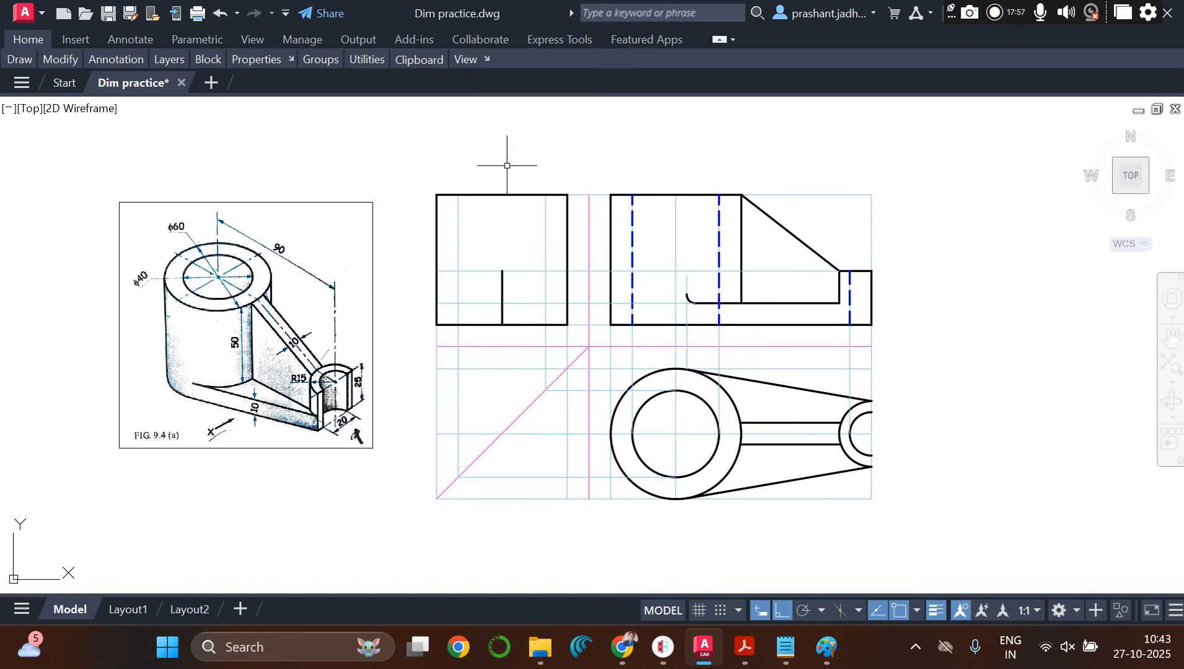
# Step: Offset the side view's short middle line by 10 to both sides
pyautogui.scroll(2, 557, 339)
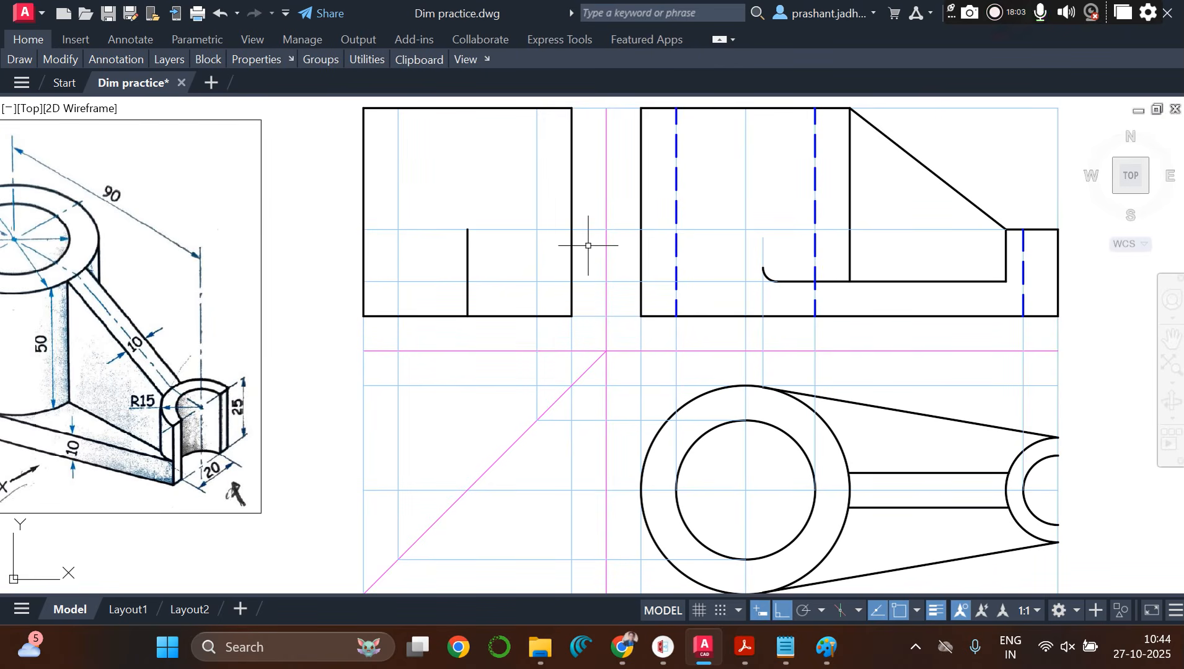
pyautogui.write('o')
pyautogui.press('Return')
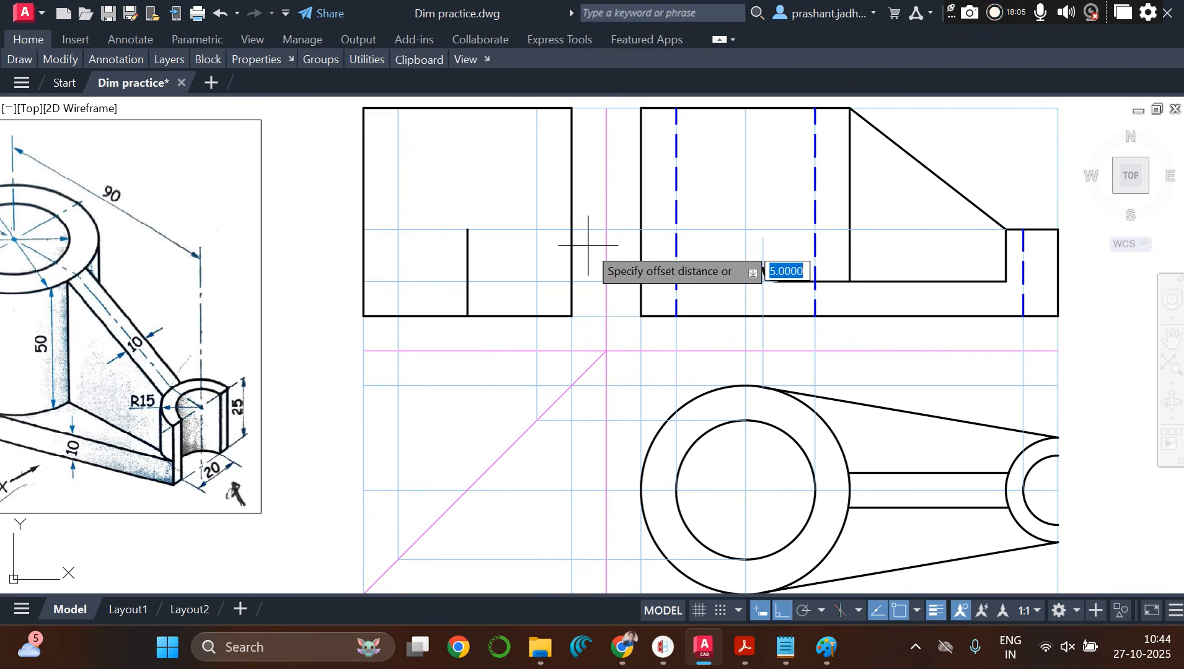
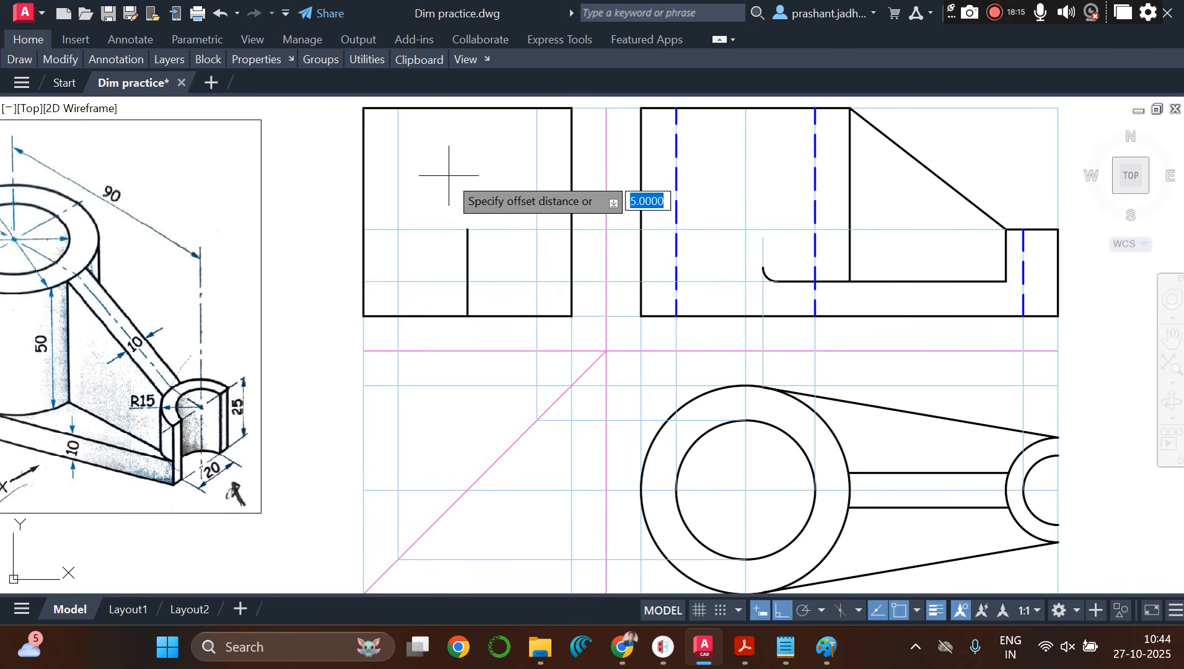
pyautogui.write('19')
pyautogui.press('Return')
pyautogui.click(467, 267)
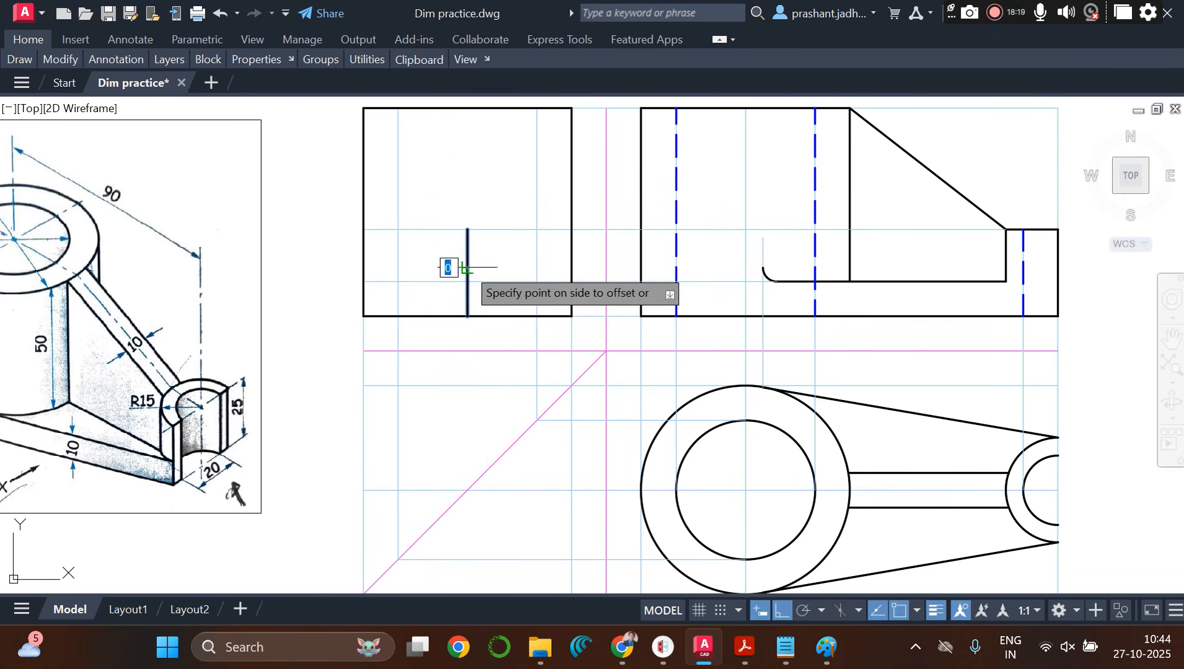
pyautogui.click(455, 257)
pyautogui.click(467, 263)
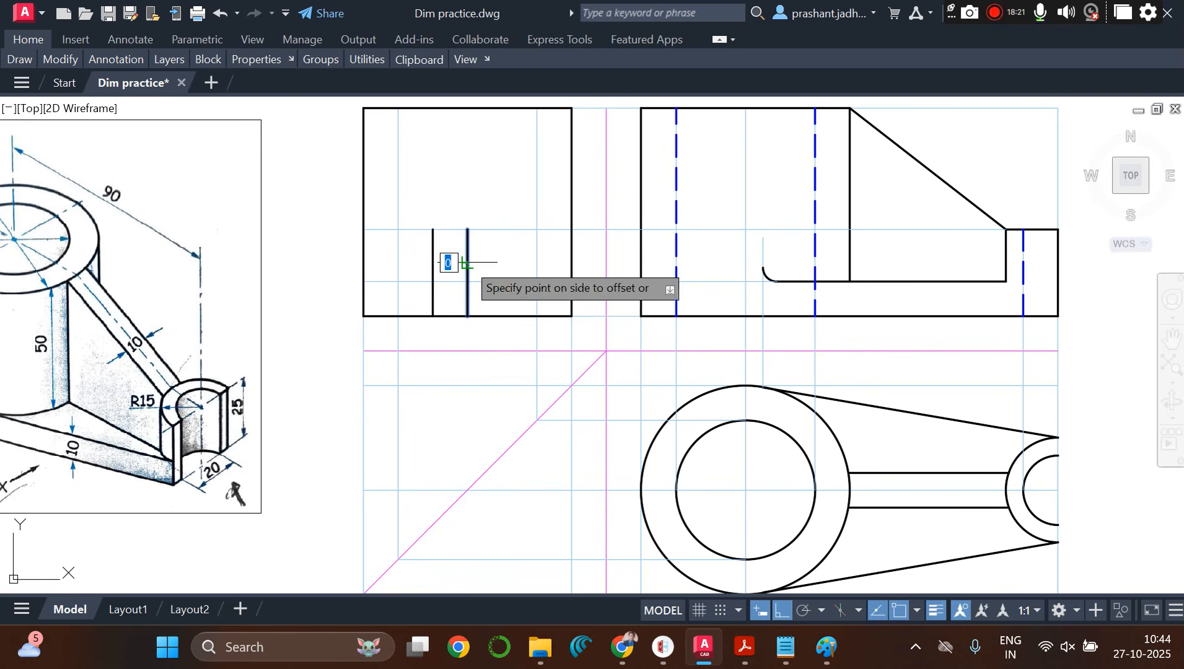
pyautogui.click(505, 263)
pyautogui.press('Escape')
# Step: Offset the side view's short middle line by 15 to both sides for the outer edges of the small boss
pyautogui.write('o')
pyautogui.press('Return')
pyautogui.write('15')
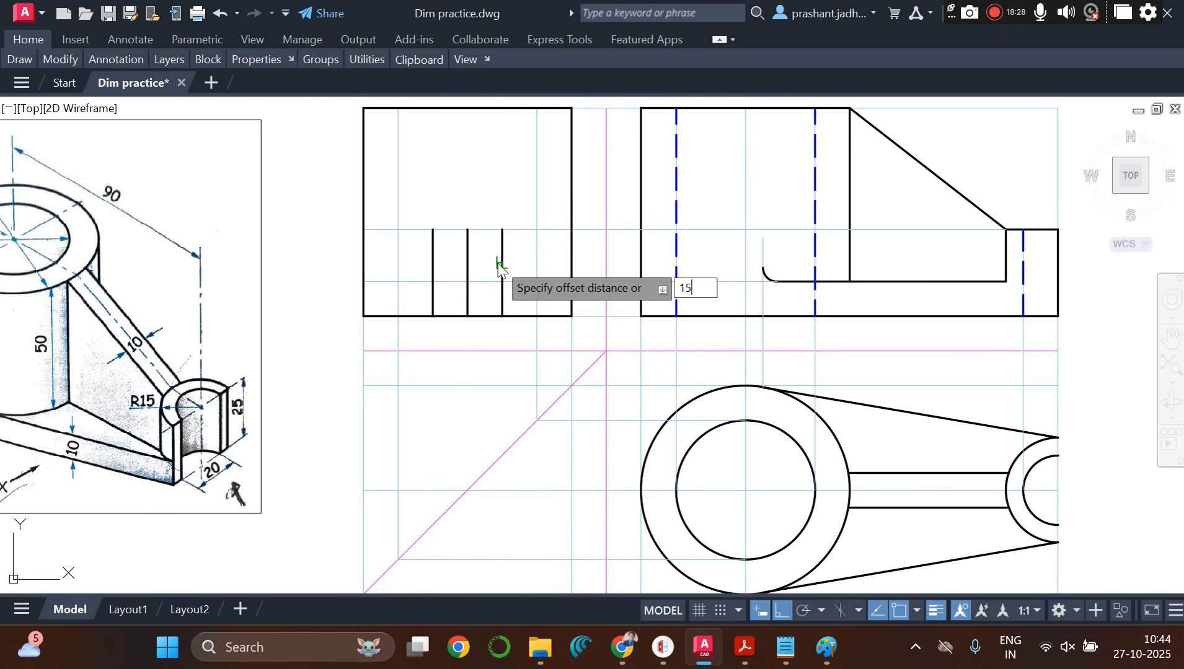
pyautogui.press('Return')
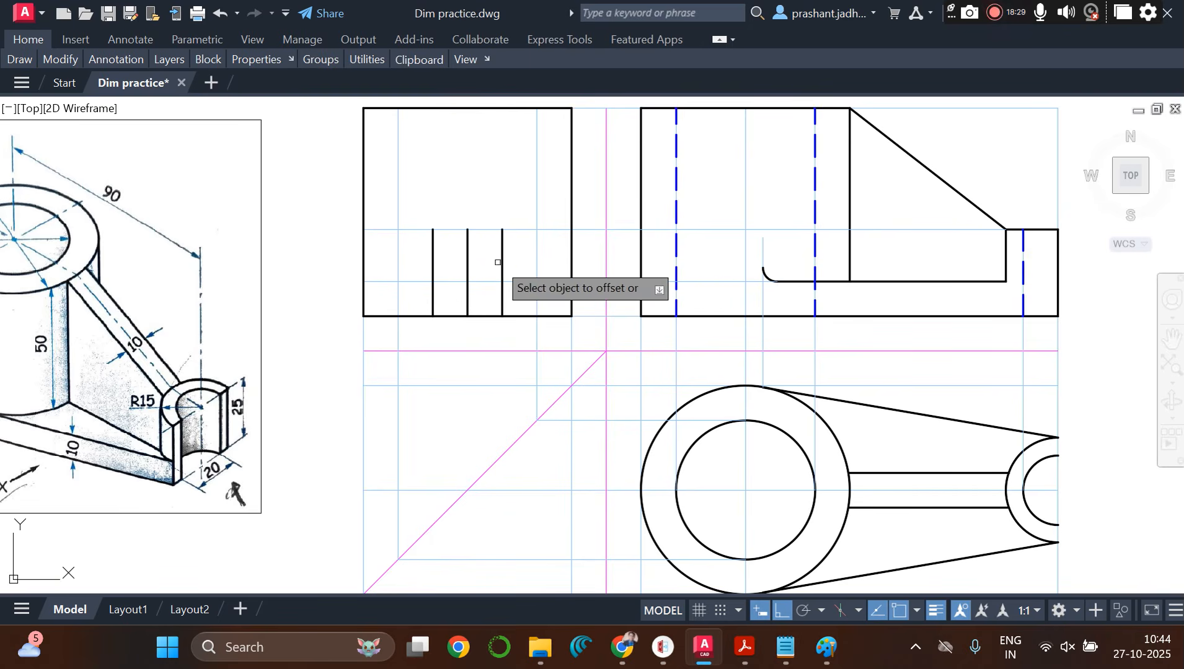
pyautogui.click(467, 262)
pyautogui.click(409, 260)
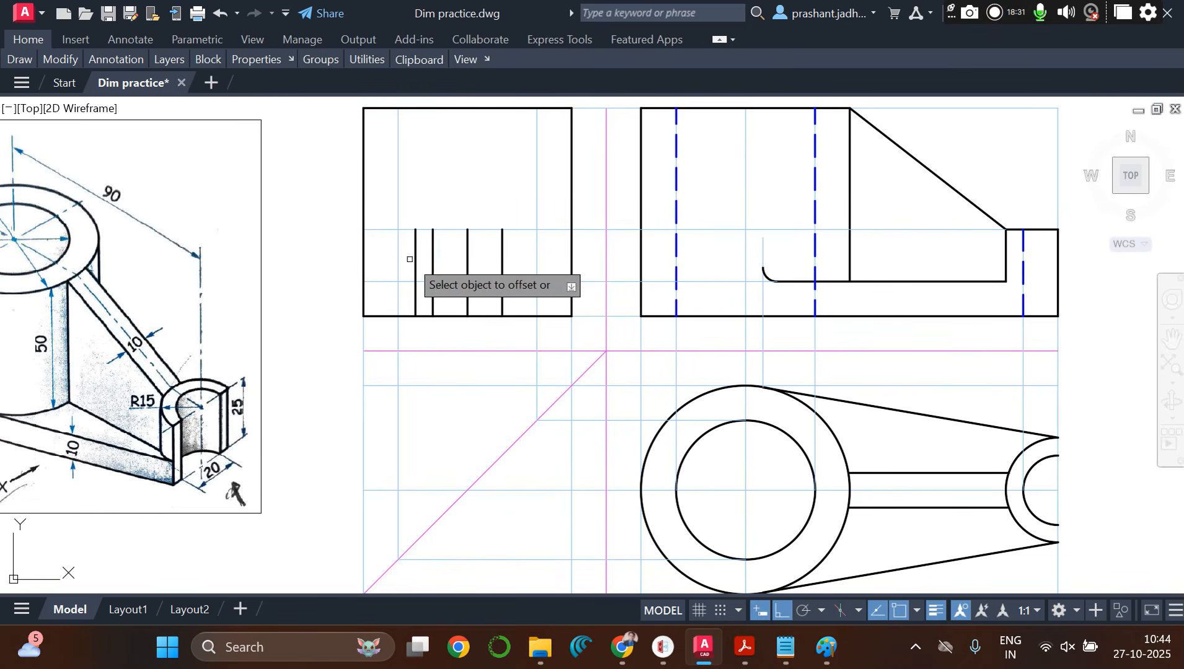
pyautogui.click(502, 261)
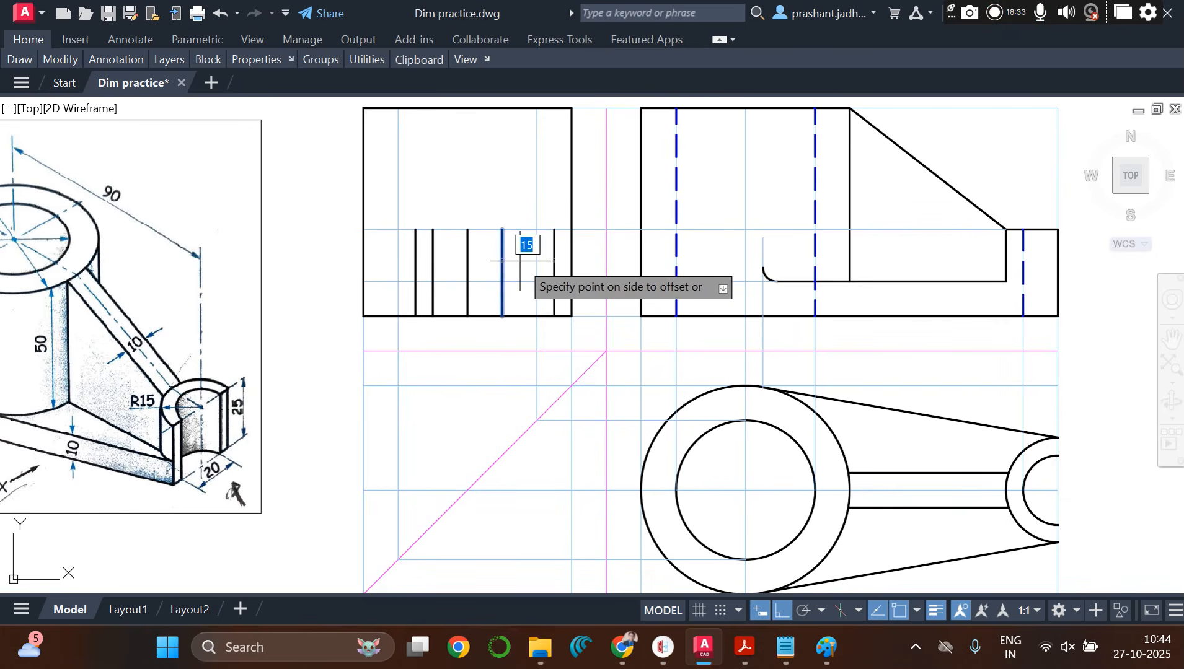
pyautogui.press('Escape')
pyautogui.press('Return')
pyautogui.press('Return')
pyautogui.click(466, 268)
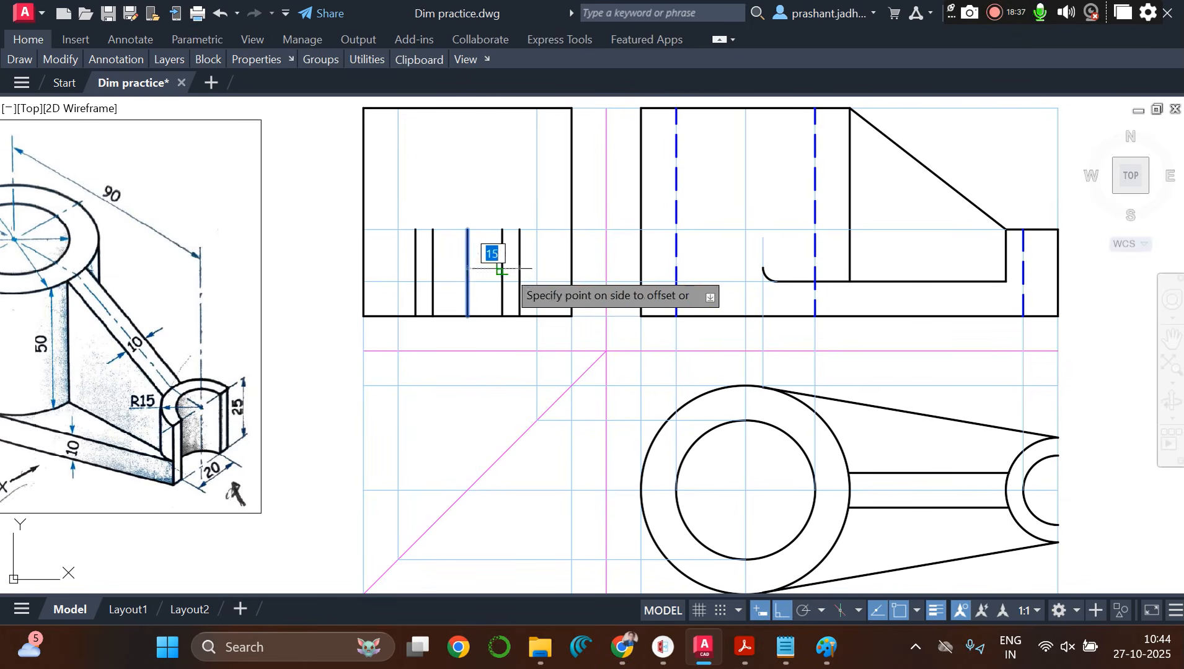
pyautogui.click(514, 269)
# Step: Draw a horizontal line joining the upper ends of the small boss's two outer edges in the side view
pyautogui.write('l')
pyautogui.press('Return')
pyautogui.click(520, 230)
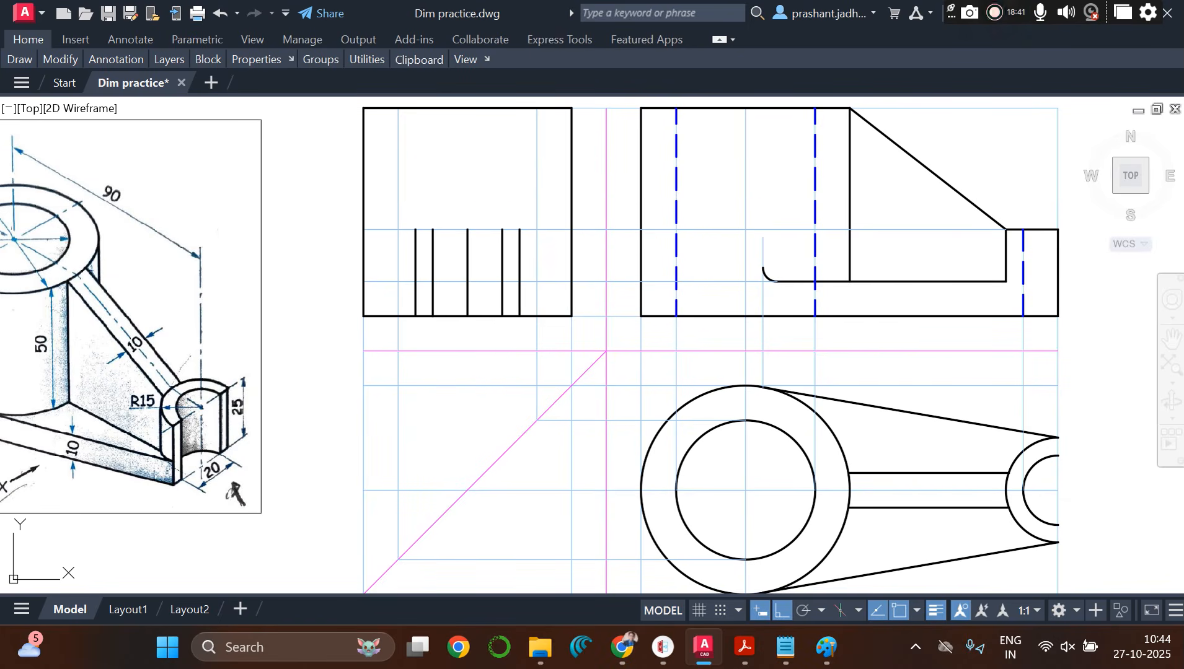
pyautogui.click(412, 232)
pyautogui.press('Return')
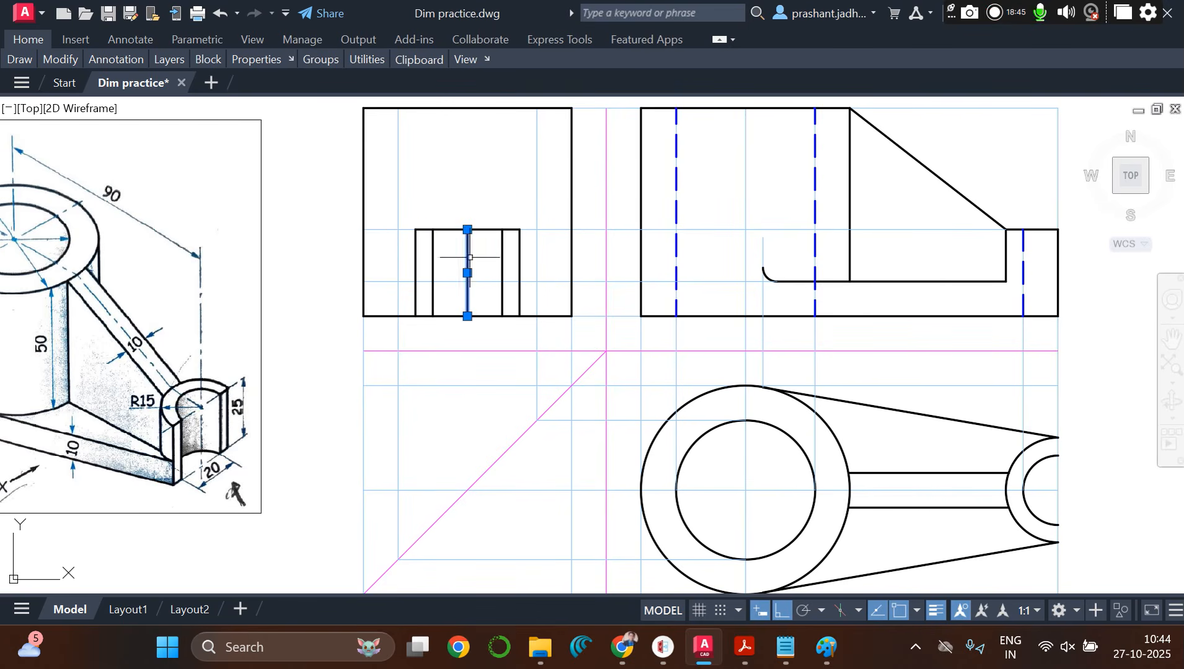
# Step: Move the small boss's middle line in the side view to the projection layer
pyautogui.moveTo(166, 65)
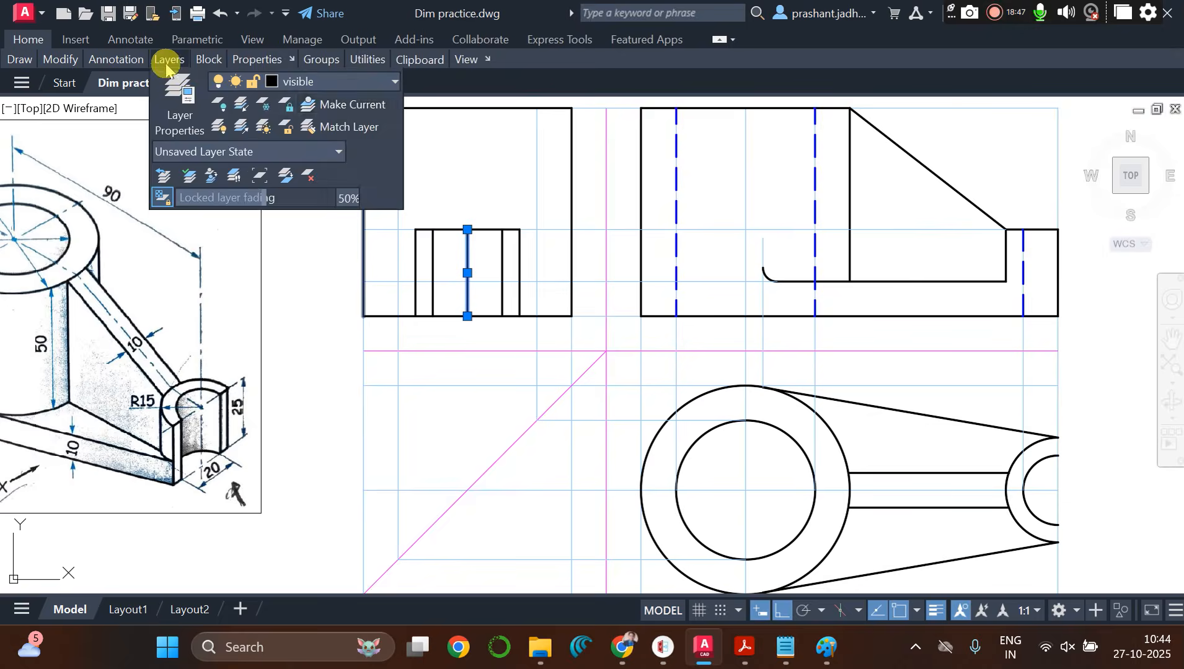
pyautogui.click(350, 80)
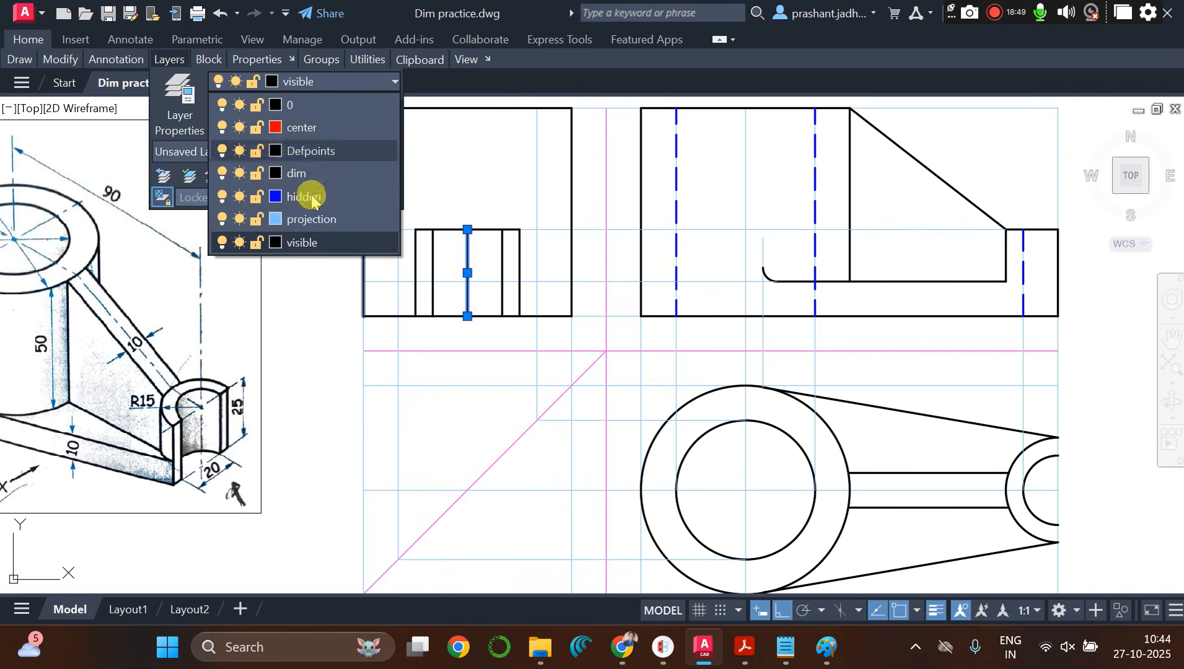
pyautogui.click(310, 220)
pyautogui.press('Escape')
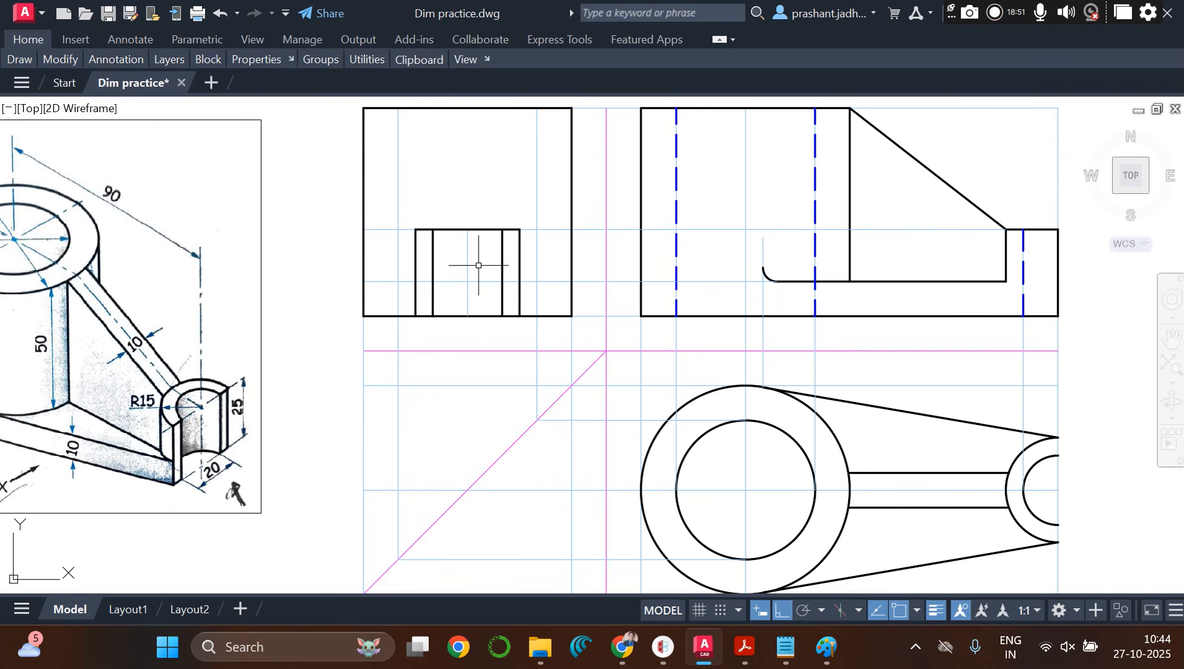
# Step: Draw the main bore's left hidden edge over the full height of the side view, on the hidden layer
pyautogui.rightClick(471, 290)
pyautogui.press('Escape')
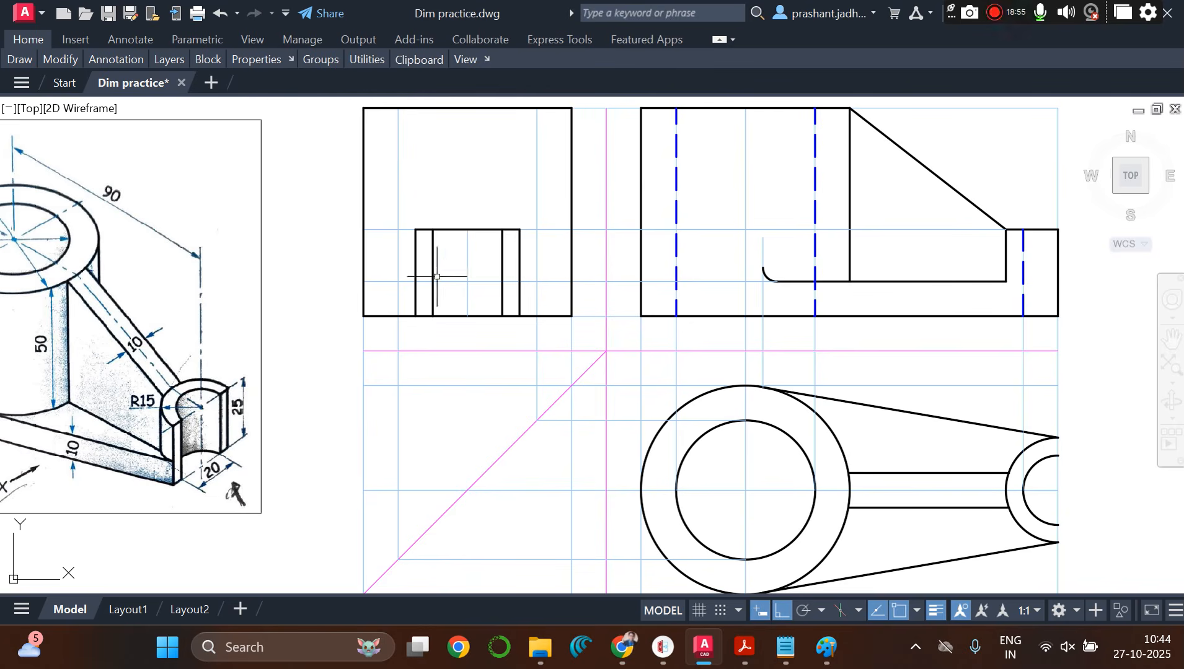
pyautogui.moveTo(164, 61)
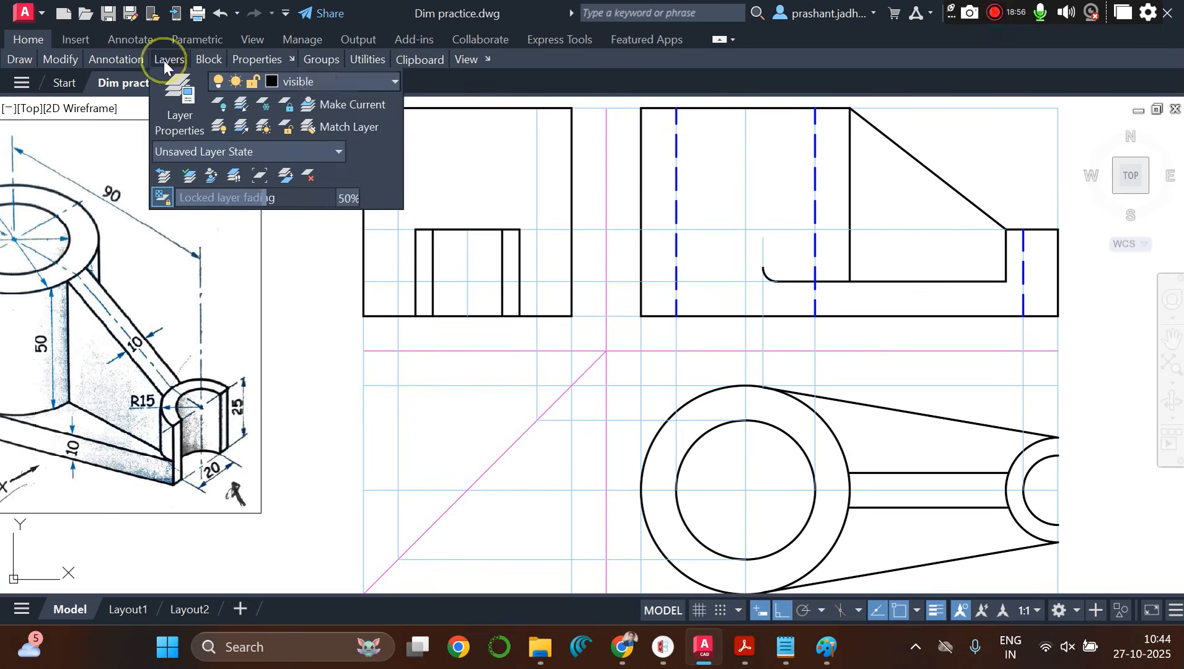
pyautogui.click(315, 88)
pyautogui.click(310, 197)
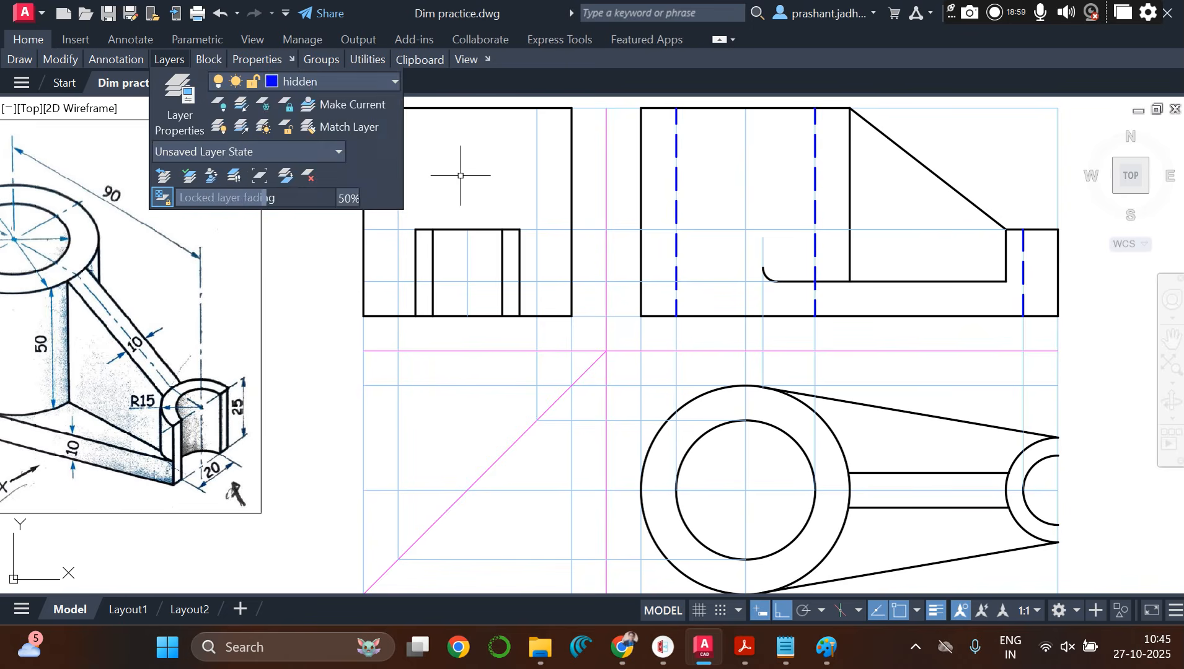
pyautogui.write('l')
pyautogui.press('Return')
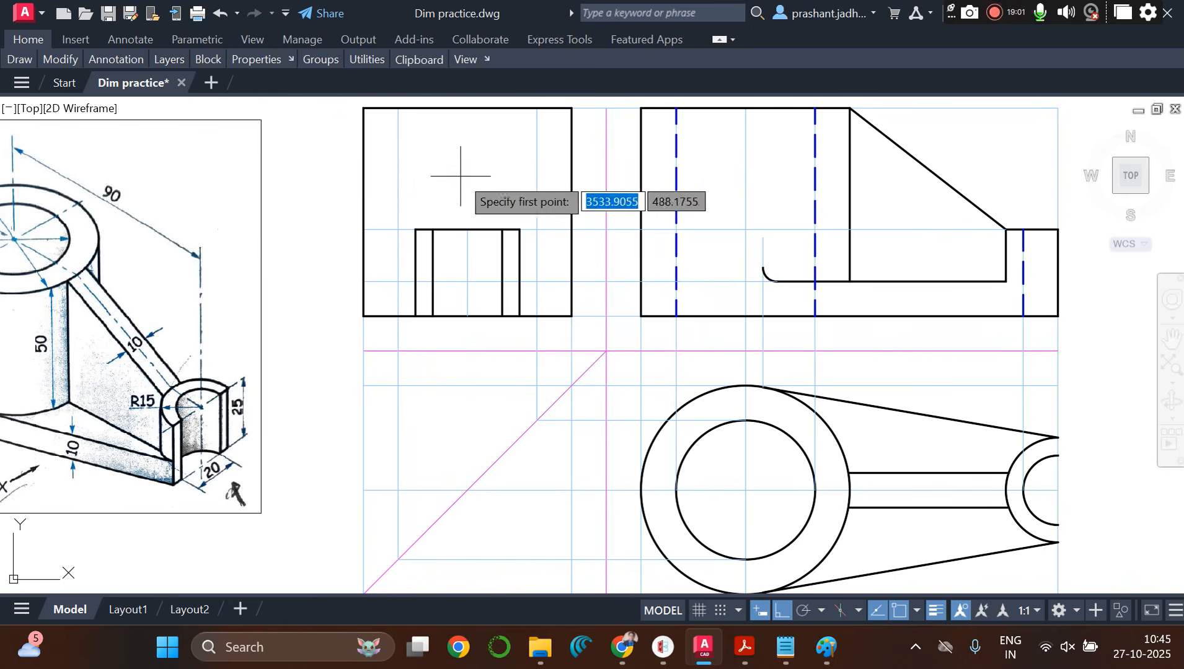
pyautogui.click(398, 316)
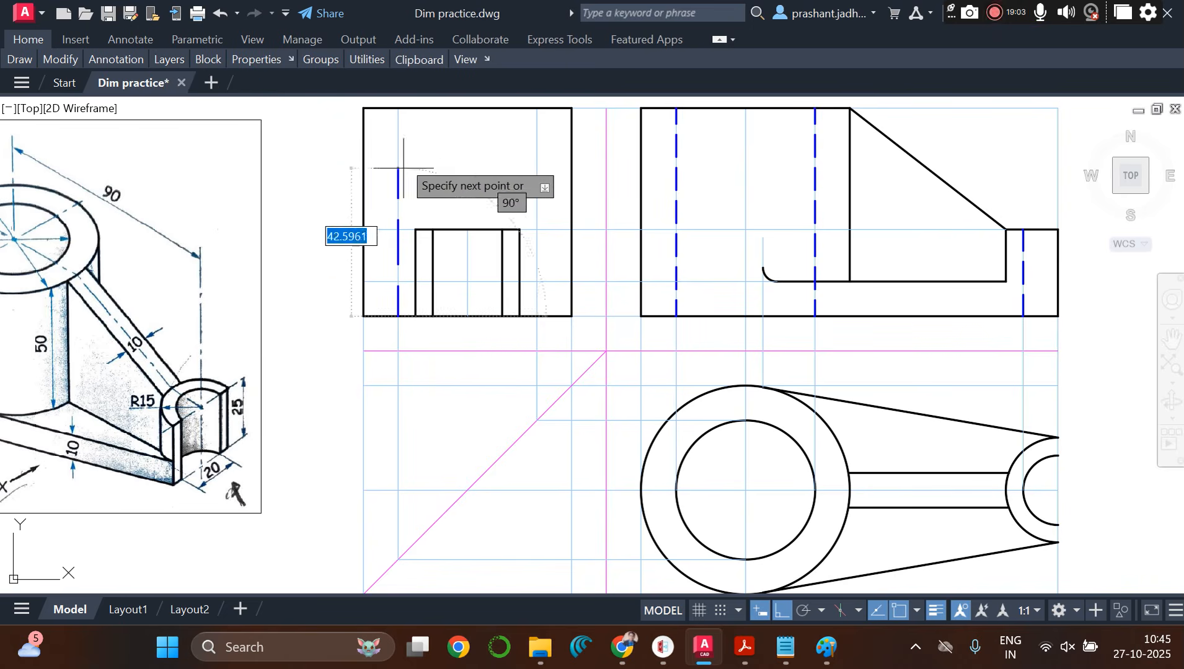
pyautogui.click(398, 109)
pyautogui.press('Return')
# Step: Draw the main bore's right hidden edge from the base to the top edge of the side view
pyautogui.press('Return')
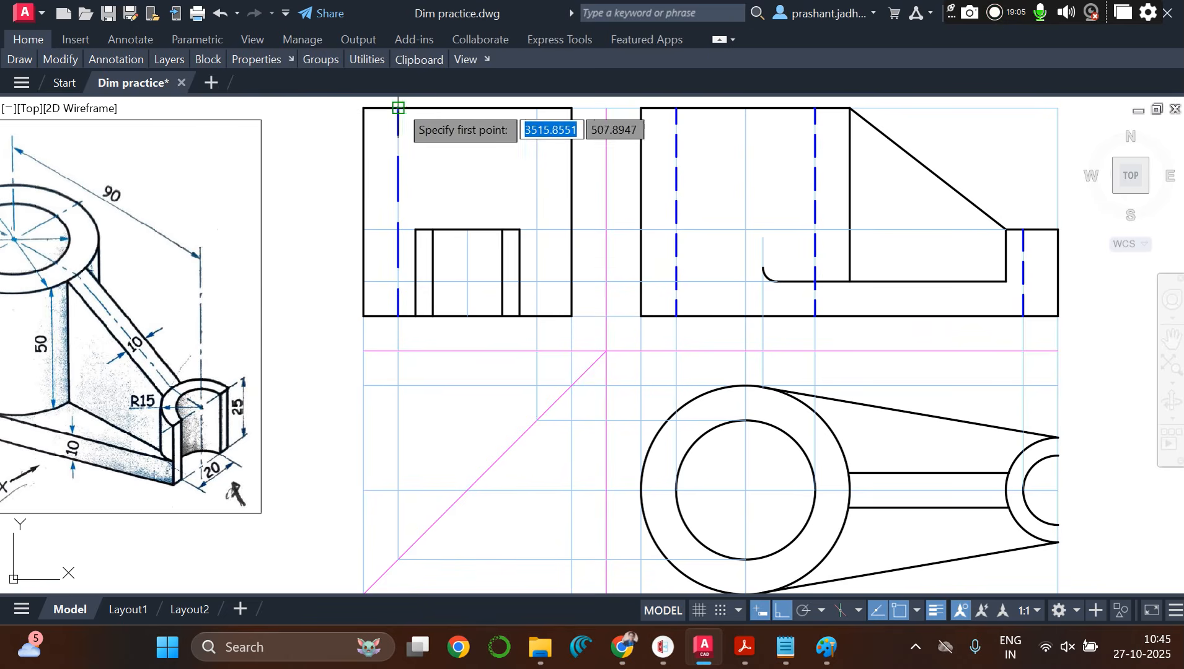
pyautogui.click(537, 316)
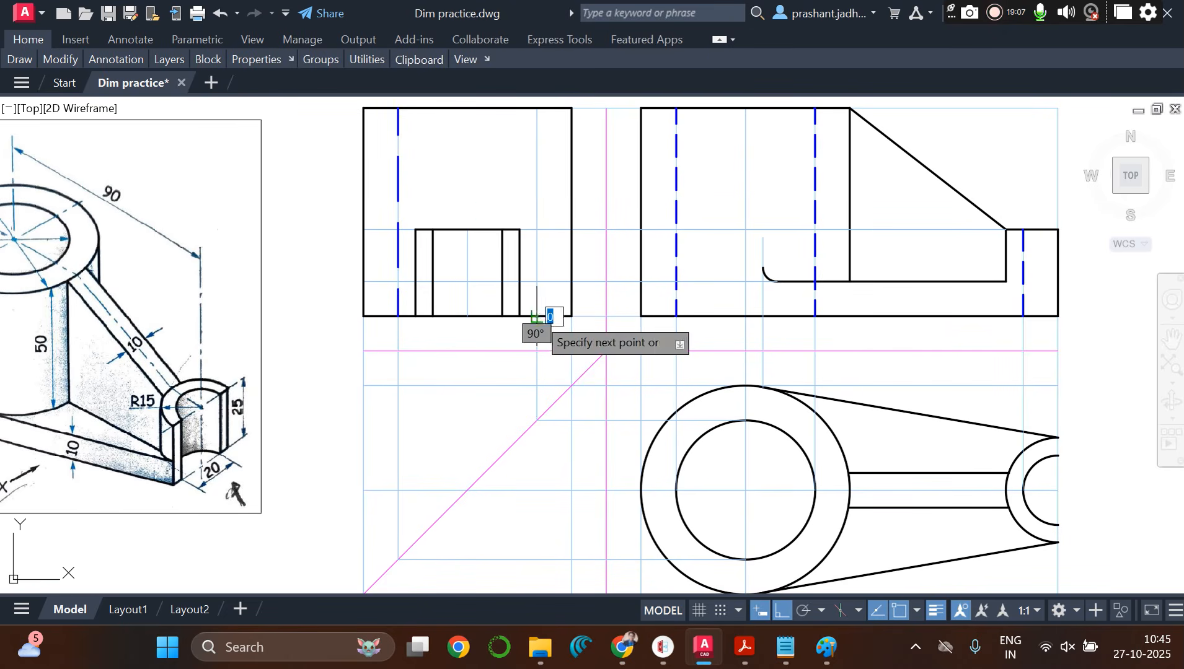
pyautogui.click(537, 109)
pyautogui.press('Return')
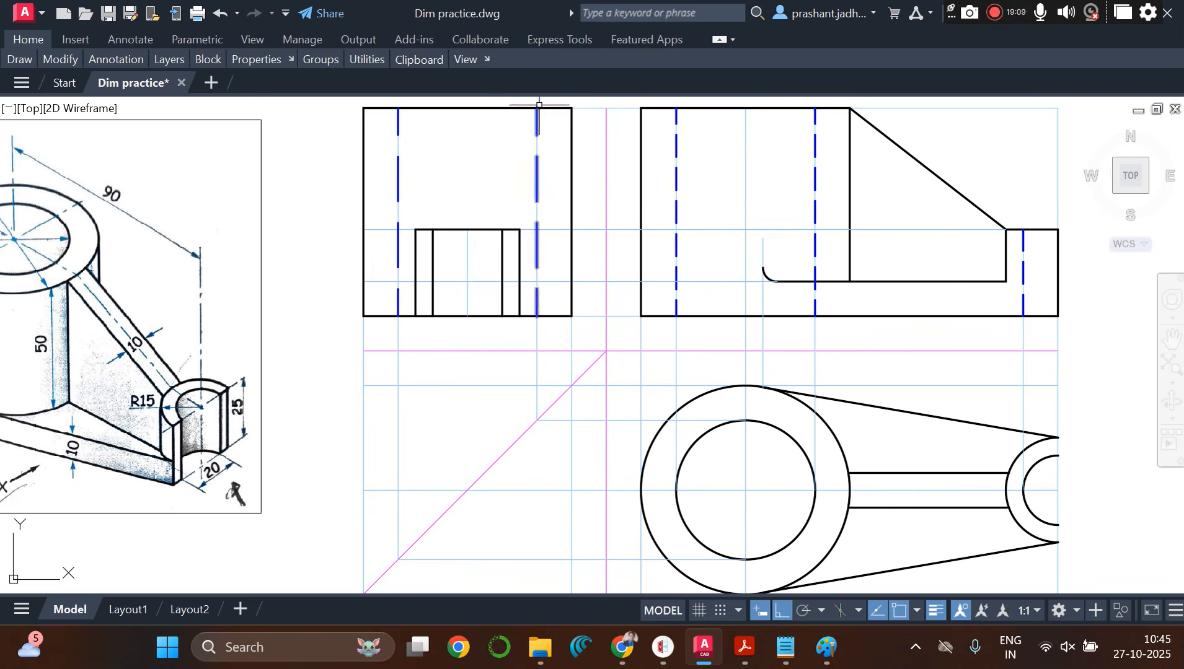
# Step: Match the properties of the side view's two hidden bore edges to a hidden bore edge in the front view
pyautogui.write('ma')
pyautogui.press('Return')
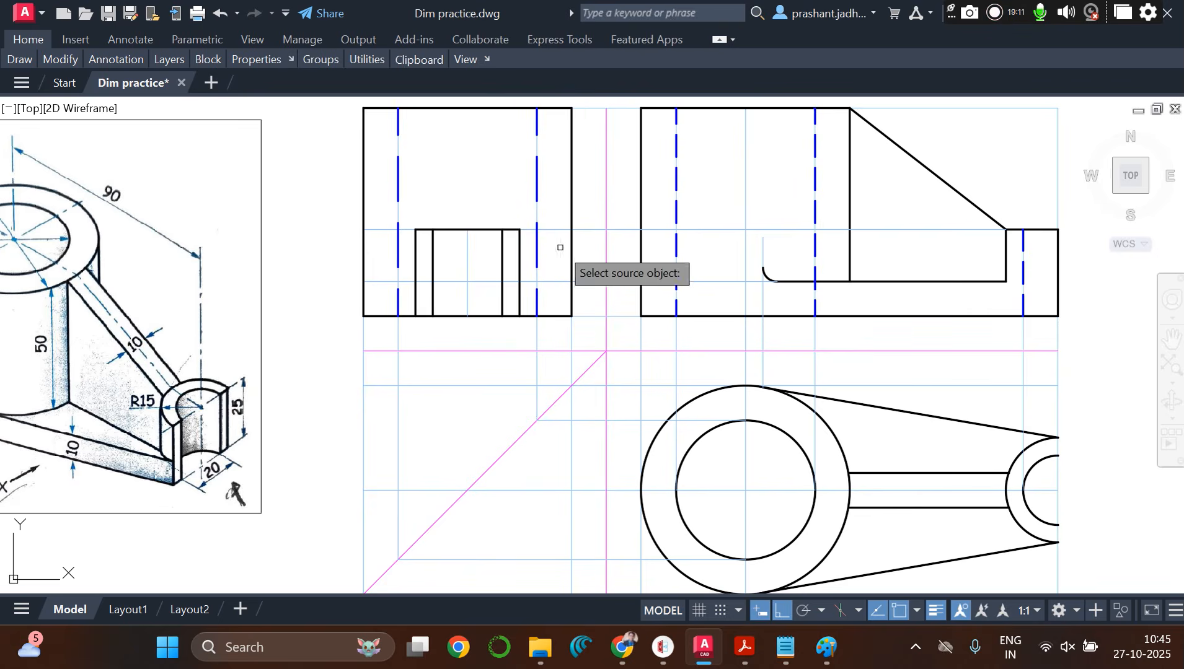
pyautogui.click(677, 252)
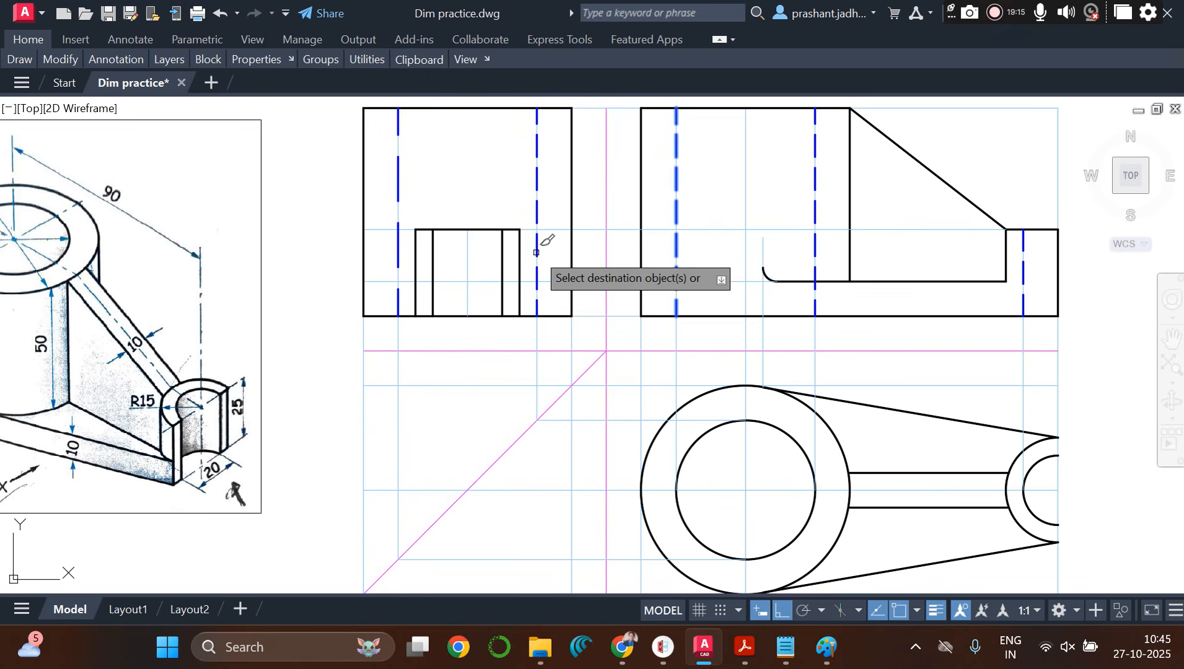
pyautogui.press('Escape')
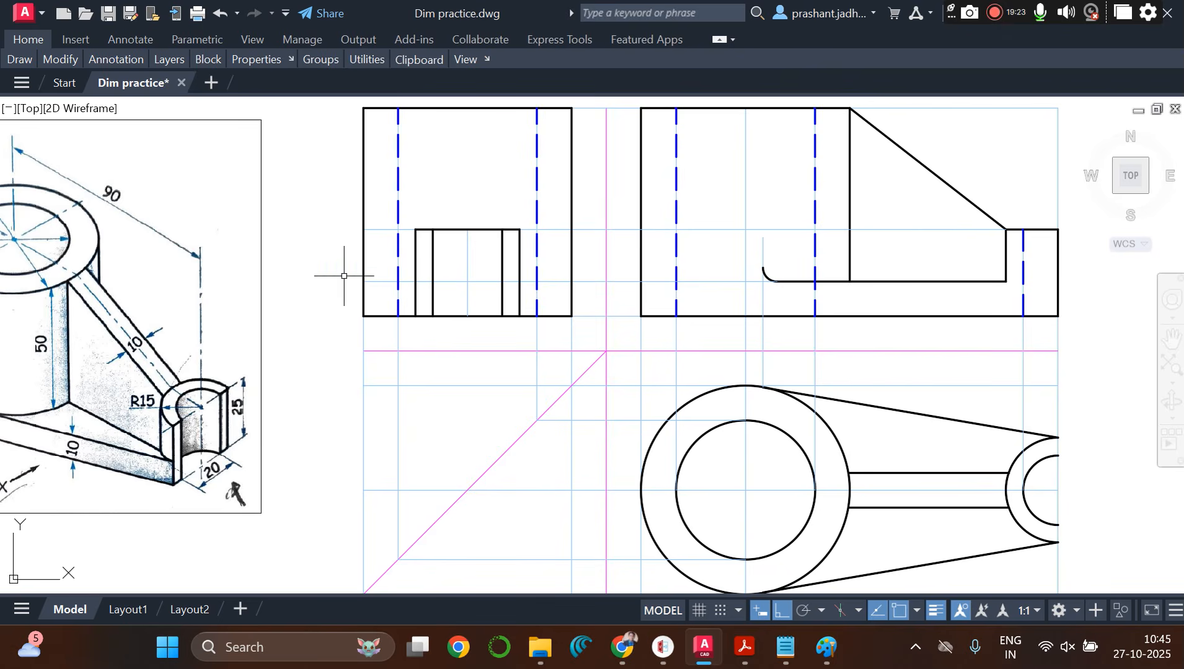
# Step: On the visible layer, draw the base plate's top edge from the small boss to the side view's left outline
pyautogui.click(166, 60)
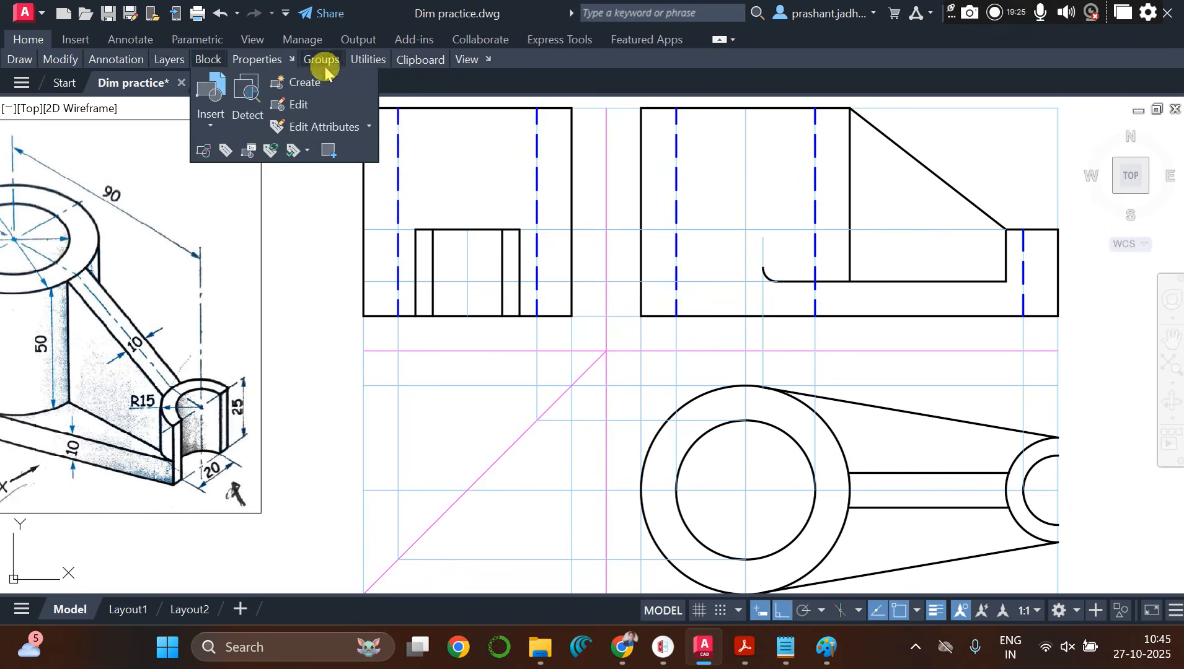
pyautogui.click(308, 82)
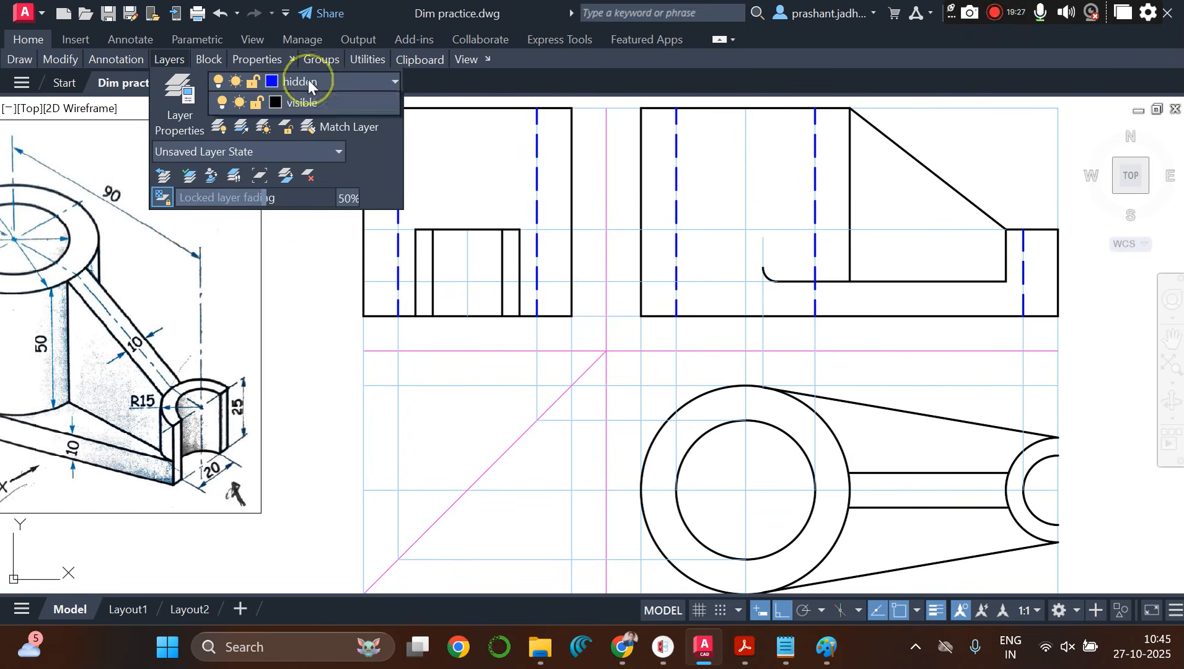
pyautogui.click(300, 243)
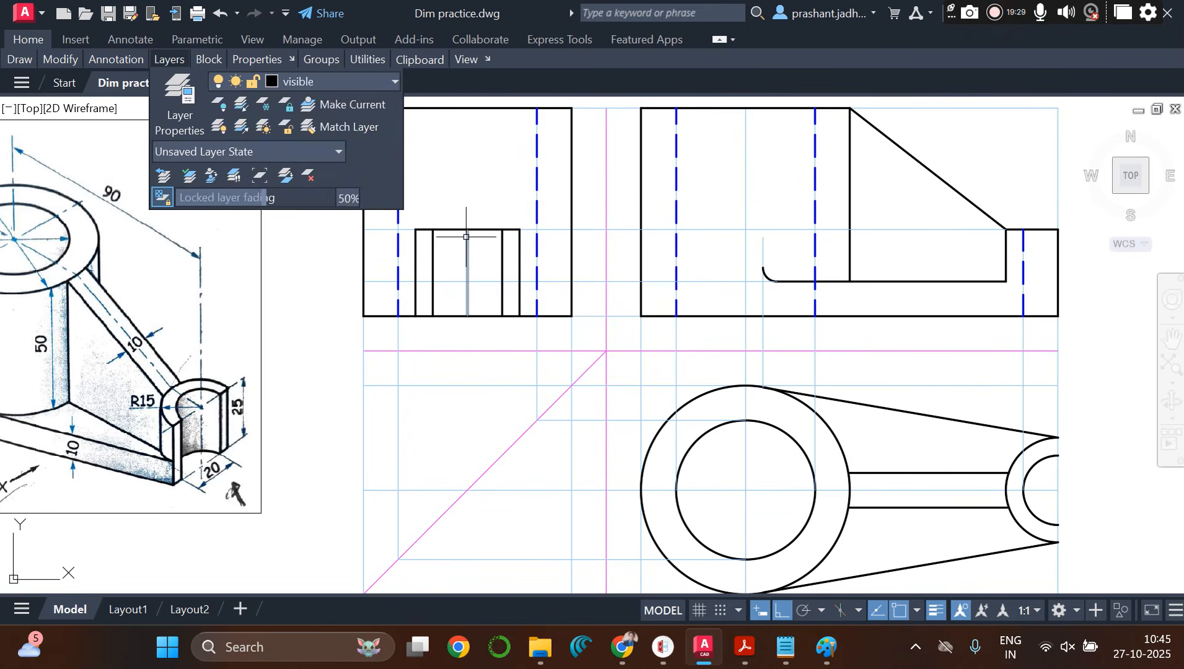
pyautogui.write('l')
pyautogui.press('Return')
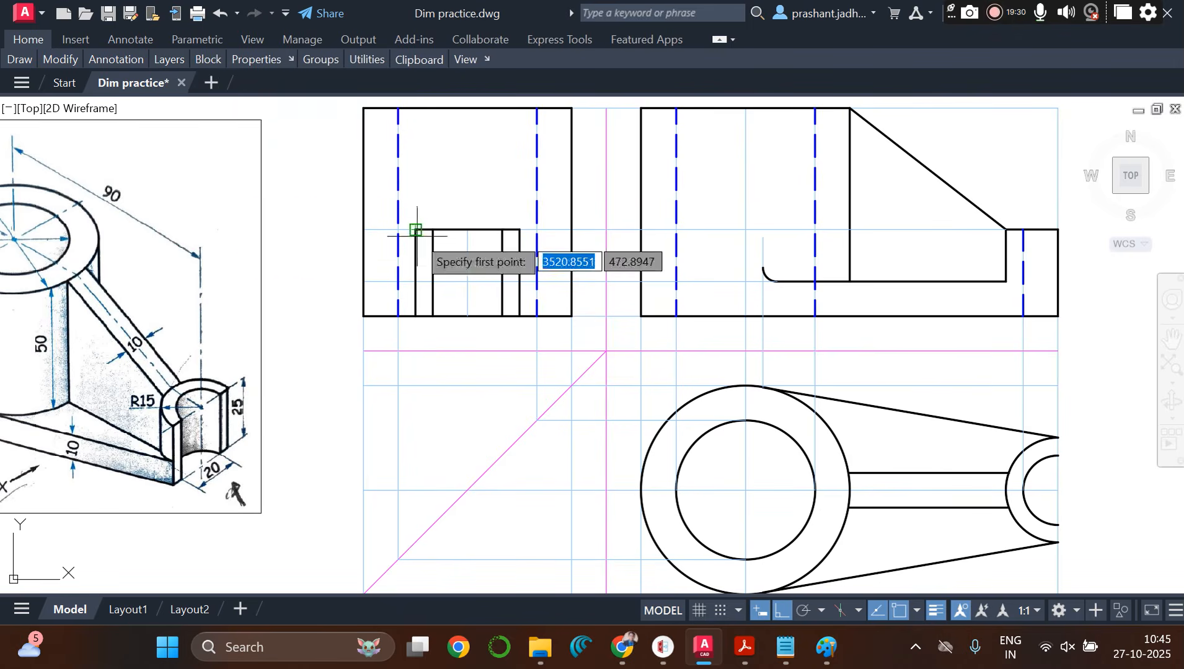
pyautogui.click(416, 282)
pyautogui.click(361, 284)
pyautogui.press('Return')
# Step: Draw the base plate's top edge from the small boss to the side view's right outline
pyautogui.press('Return')
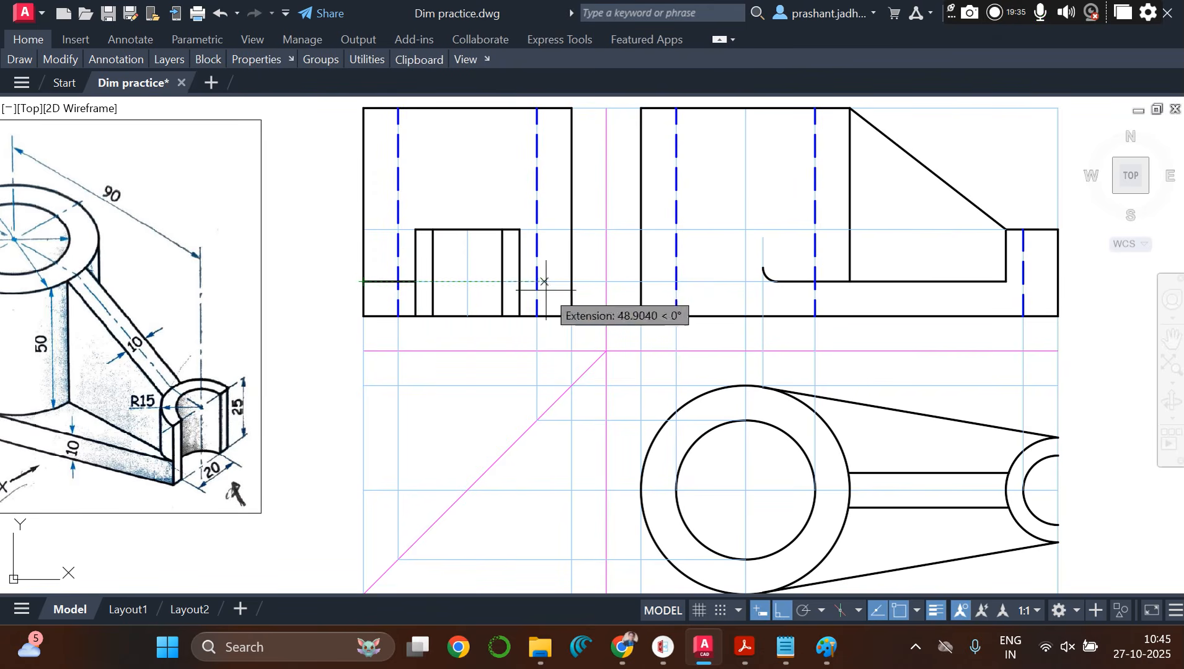
pyautogui.click(520, 282)
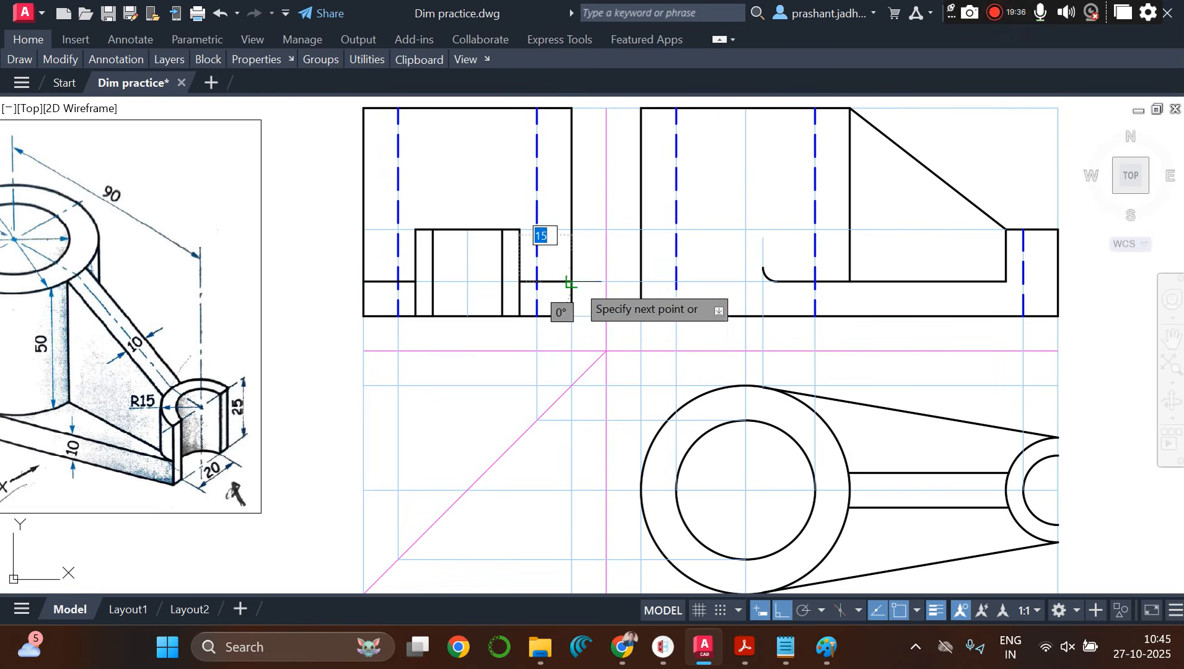
pyautogui.click(571, 282)
pyautogui.press('Return')
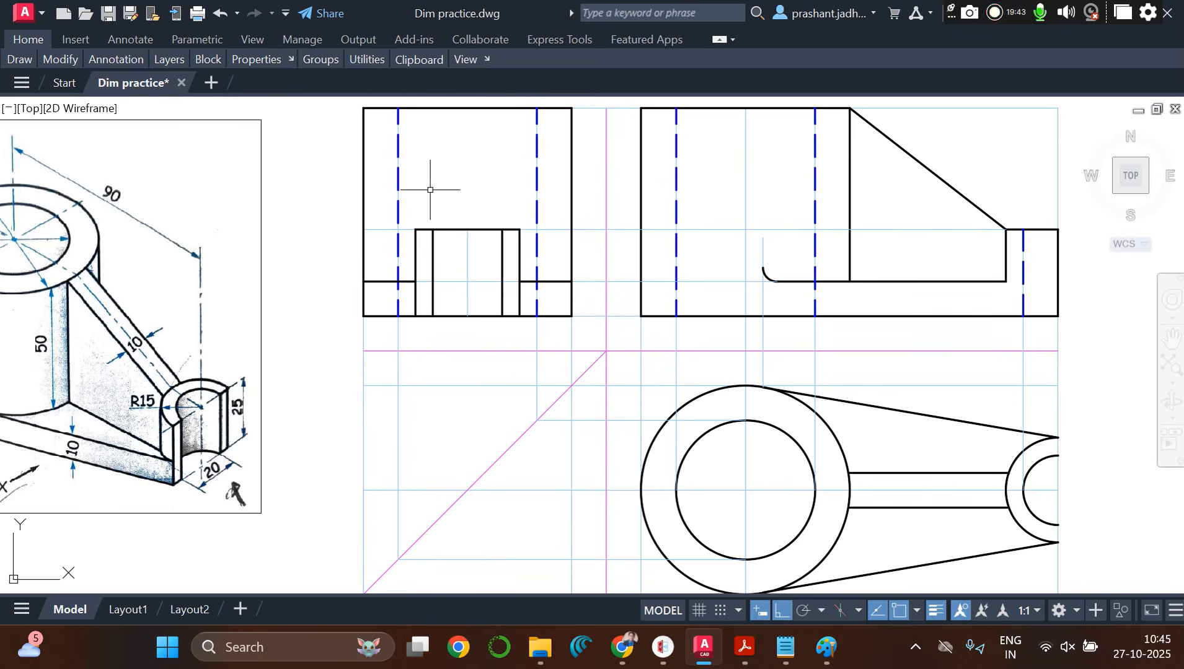
# Step: Draw the rib's vertical middle line in two segments, from base-plate level to the boss top and up to the side view's top edge
pyautogui.press('space')
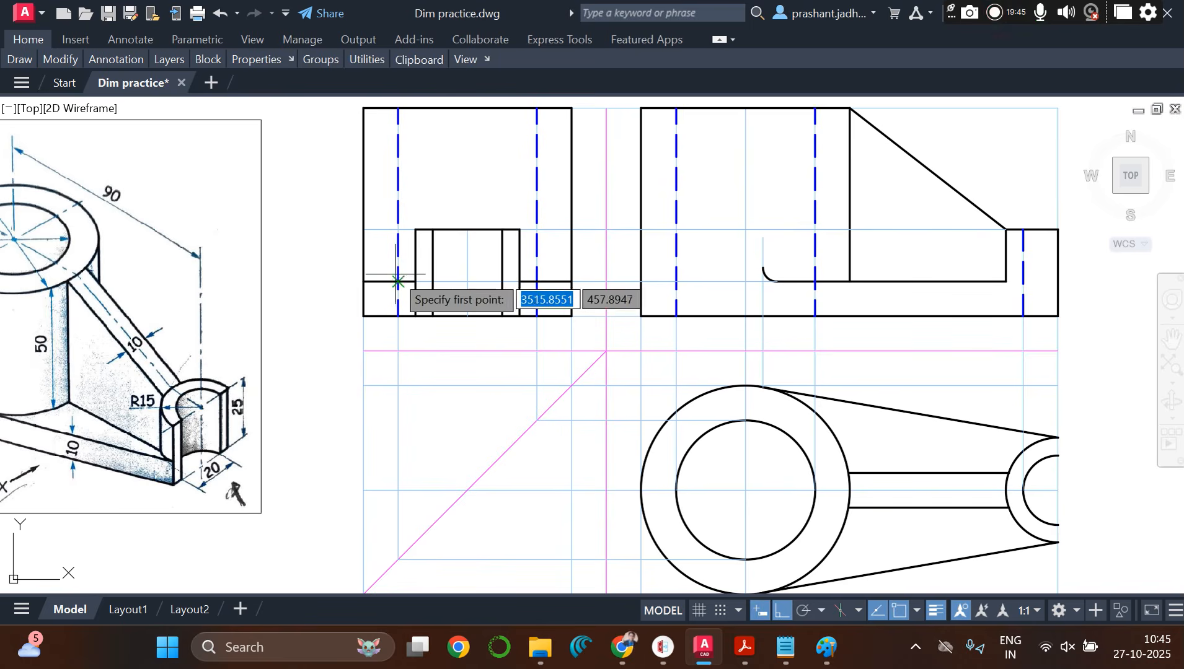
pyautogui.click(467, 282)
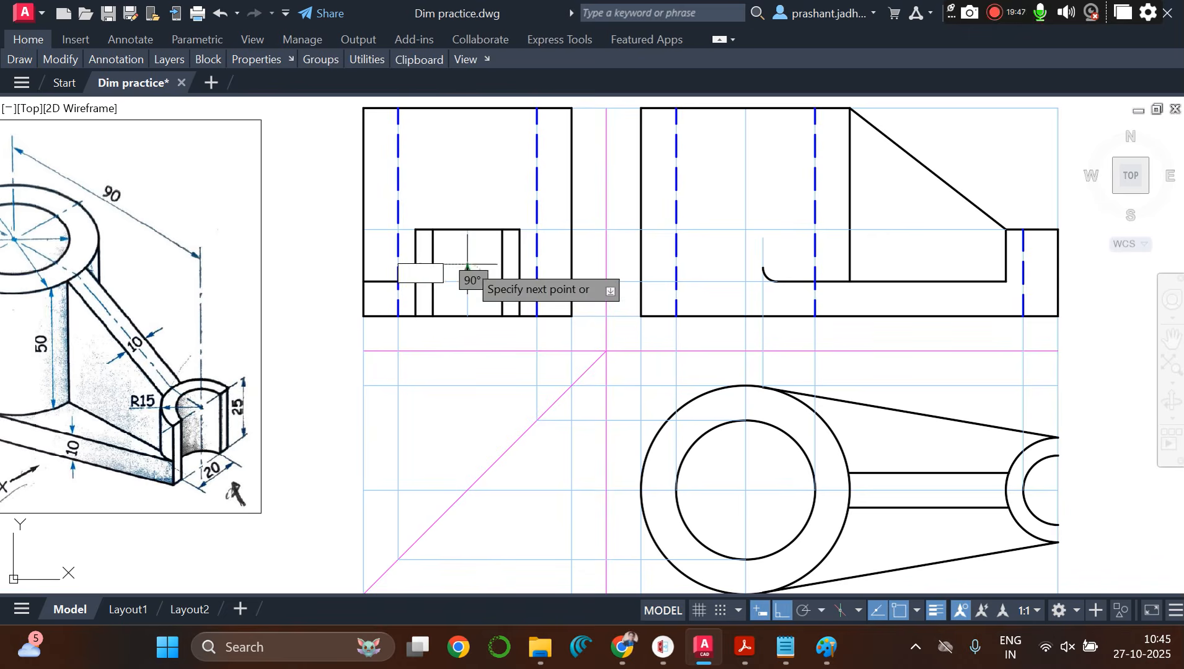
pyautogui.click(467, 229)
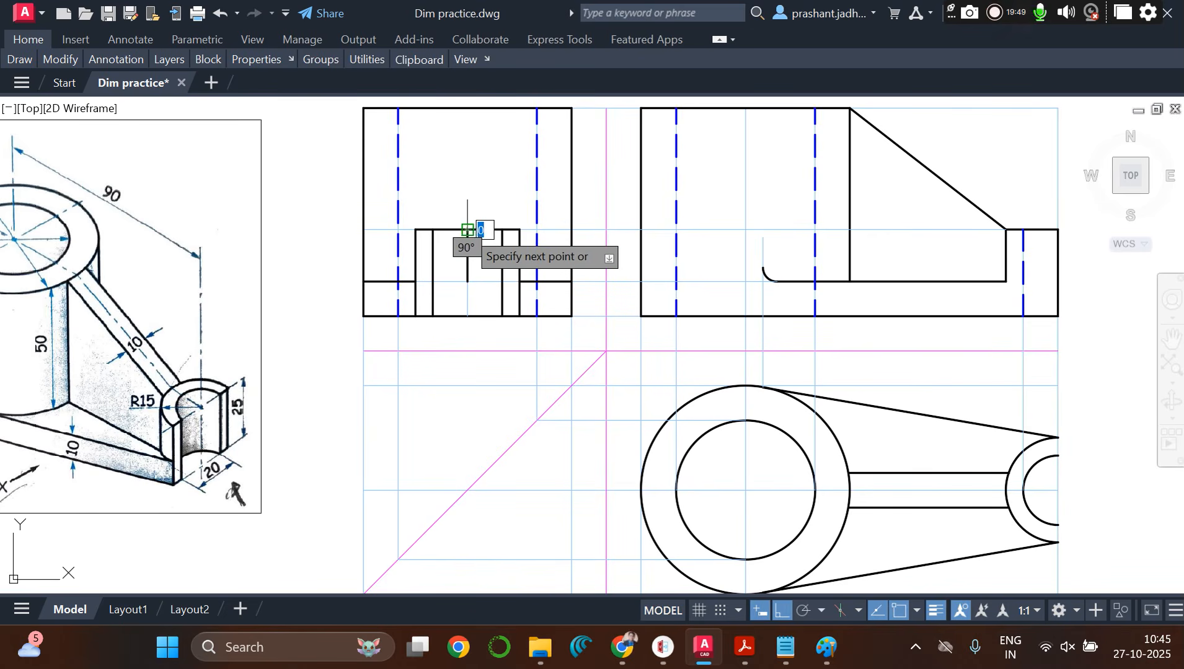
pyautogui.click(467, 107)
pyautogui.press('Escape')
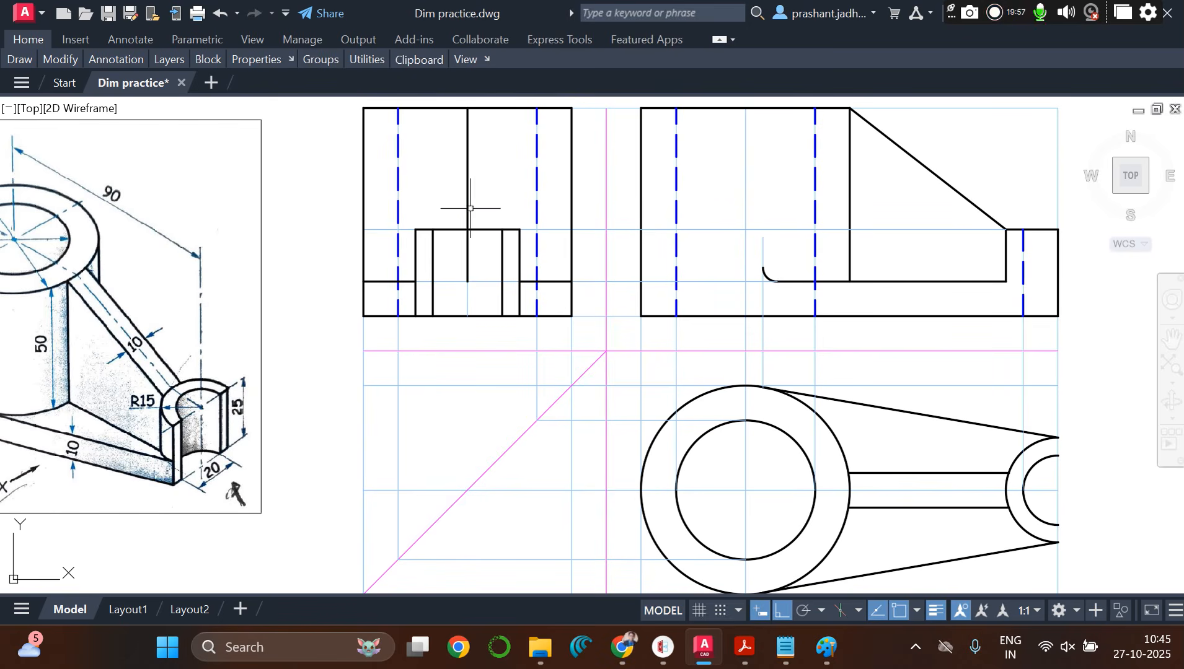
# Step: Offset the upper middle line to both sides by half the 10 mm rib thickness and delete the original upper segment
pyautogui.press('Escape')
pyautogui.write('o')
pyautogui.press('Return')
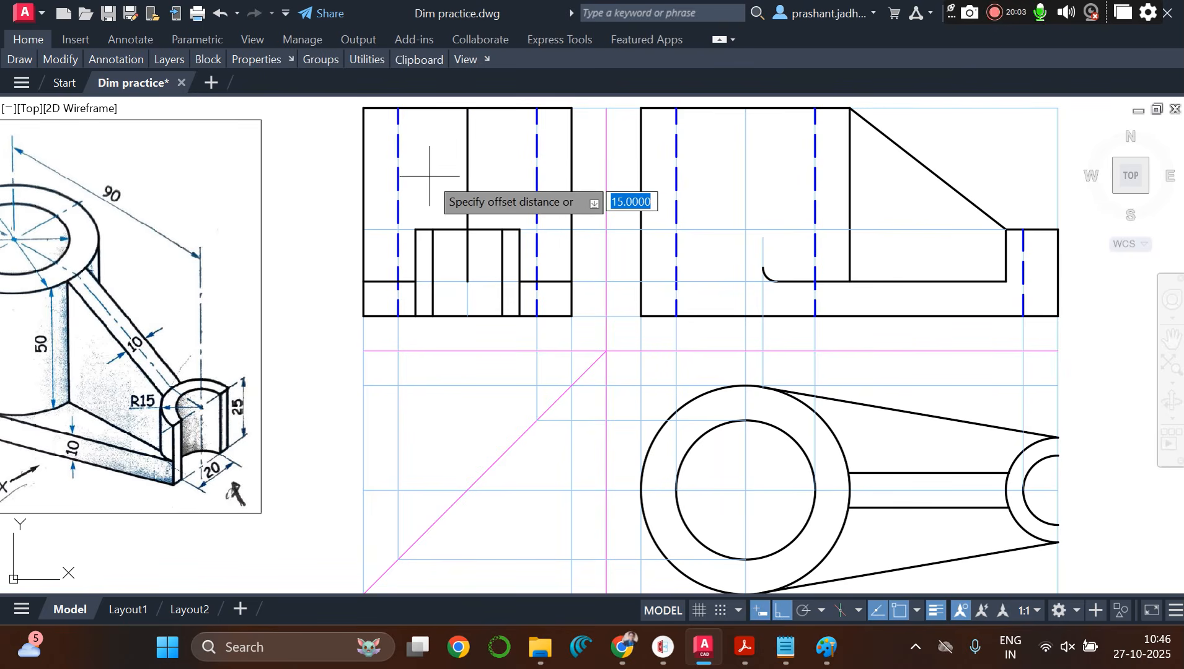
pyautogui.press('Return')
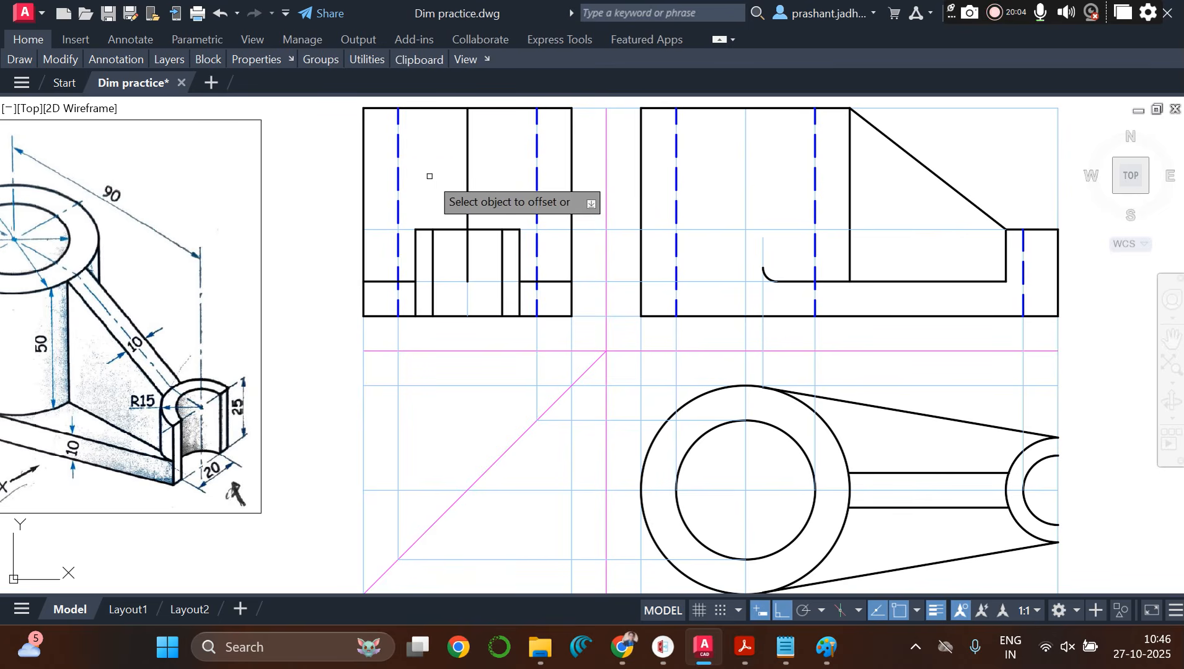
pyautogui.click(467, 184)
pyautogui.click(462, 184)
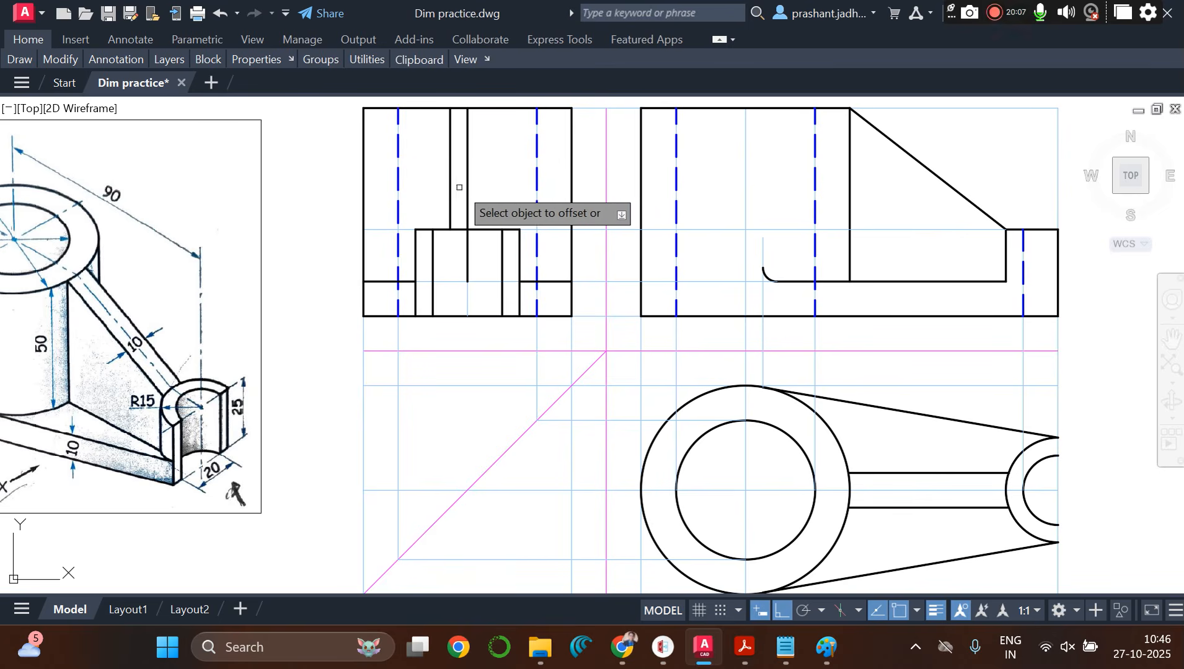
pyautogui.click(468, 190)
pyautogui.click(503, 190)
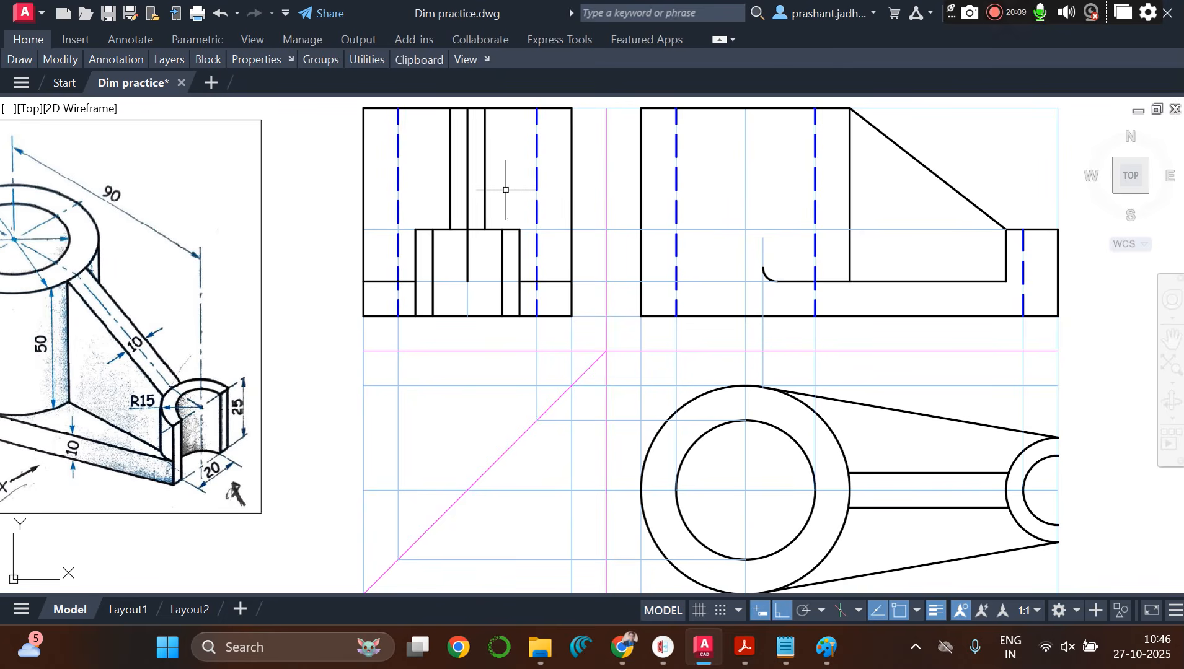
pyautogui.press('Delete')
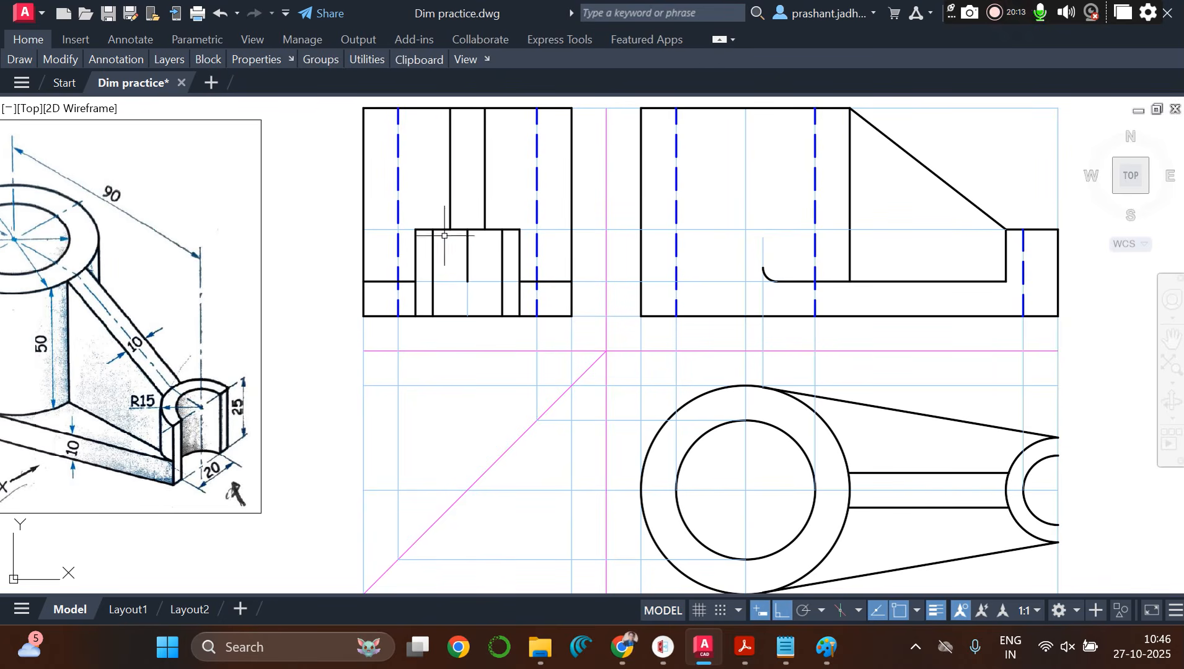
# Step: On the hidden layer, draw the rib's left edge from the boss top down to base-plate level and across to the boss's left edge
pyautogui.scroll(2, 177, 423)
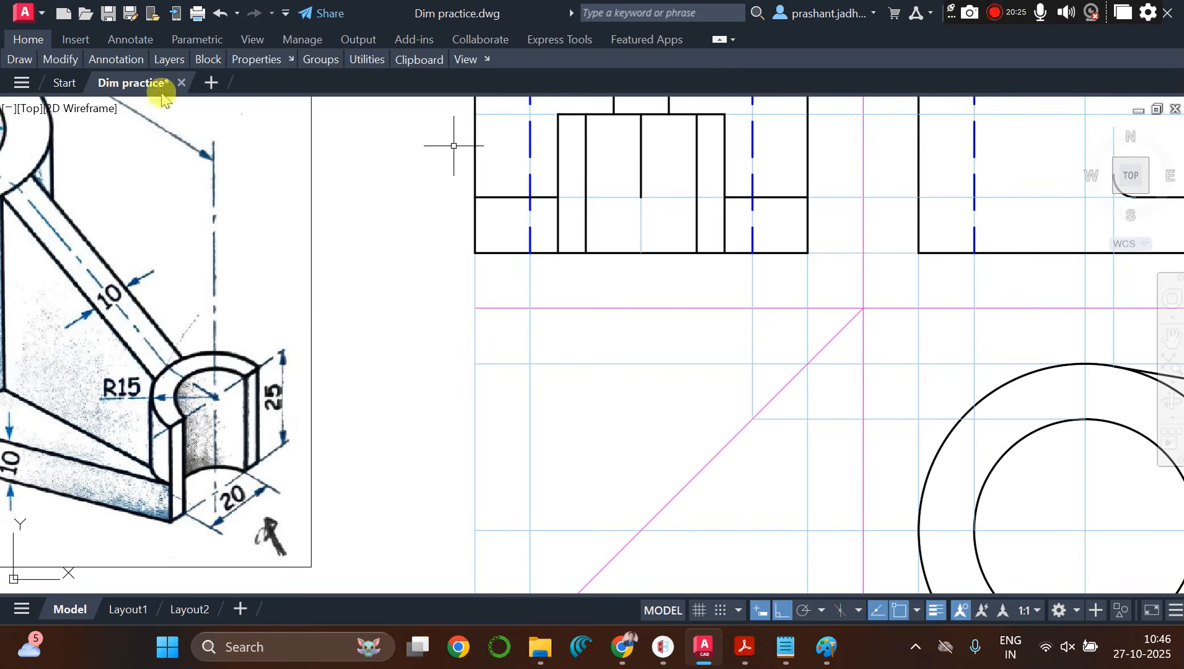
pyautogui.click(168, 60)
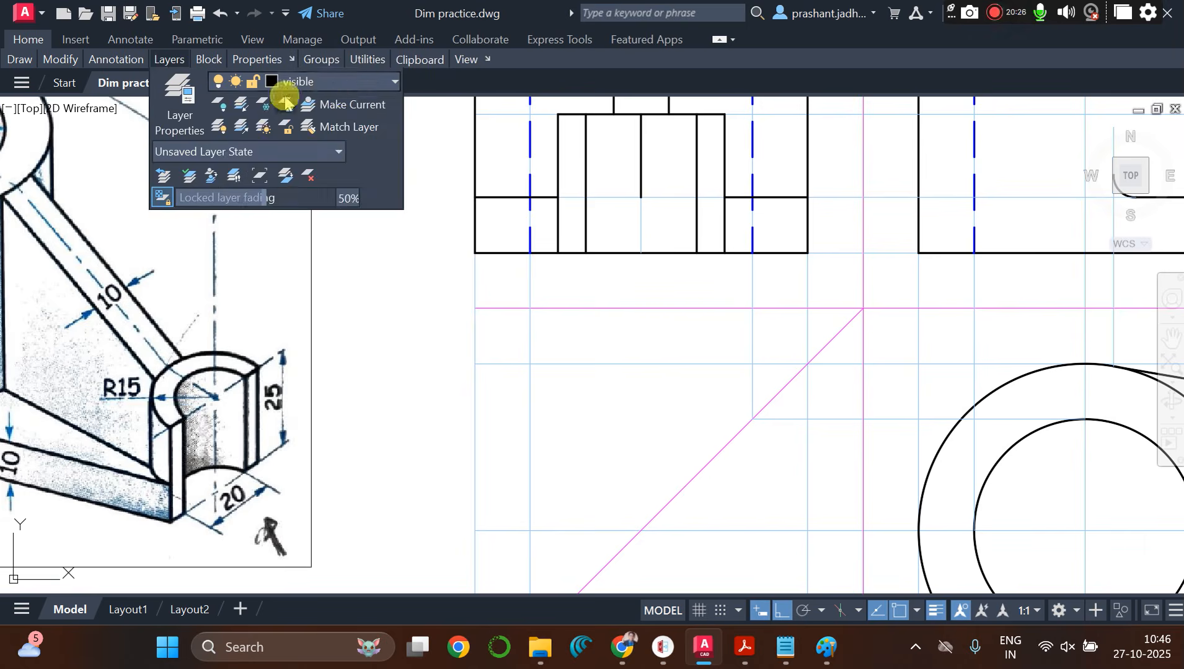
pyautogui.click(334, 84)
pyautogui.click(313, 197)
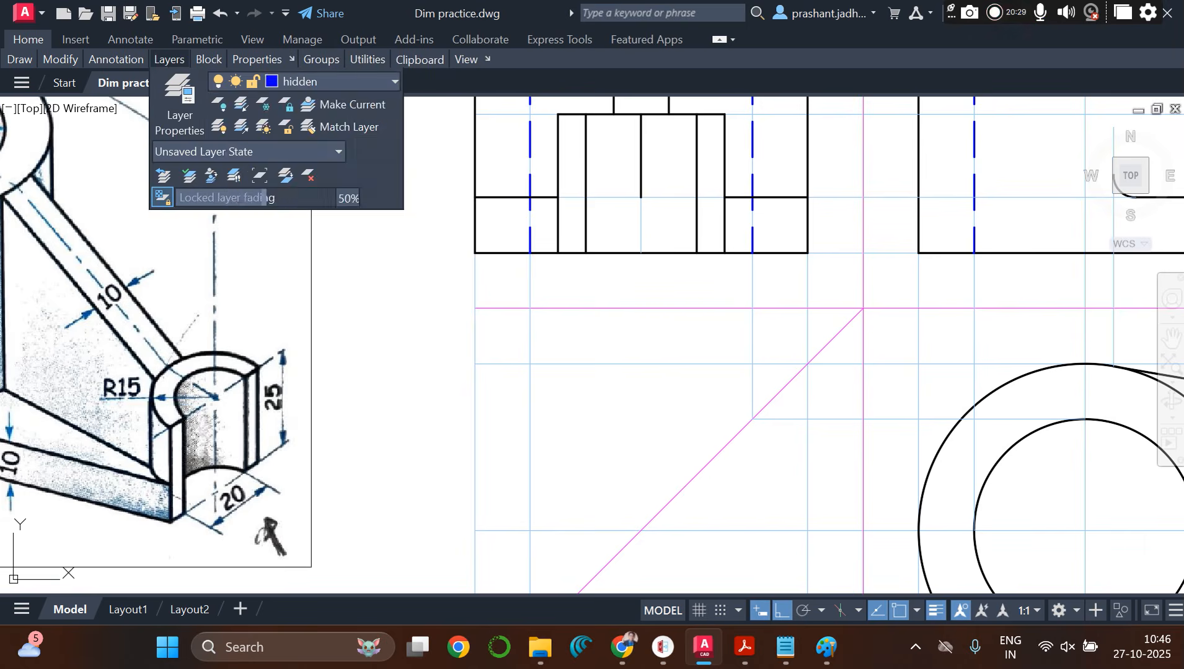
pyautogui.press('l')
pyautogui.press('Return')
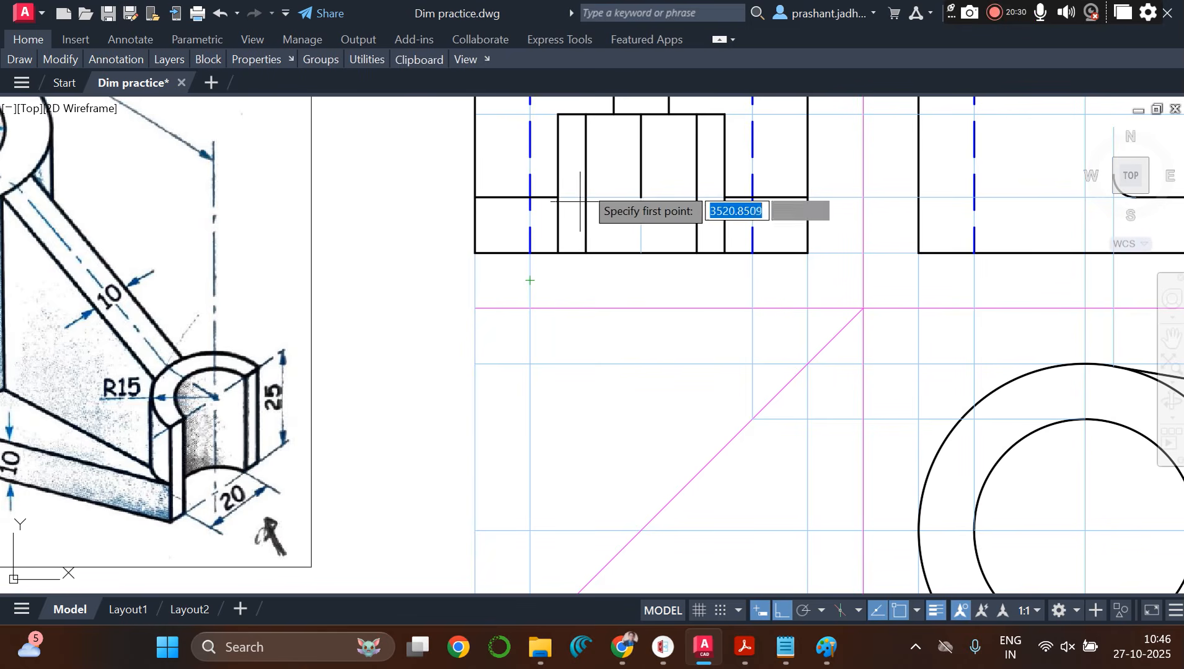
pyautogui.click(614, 115)
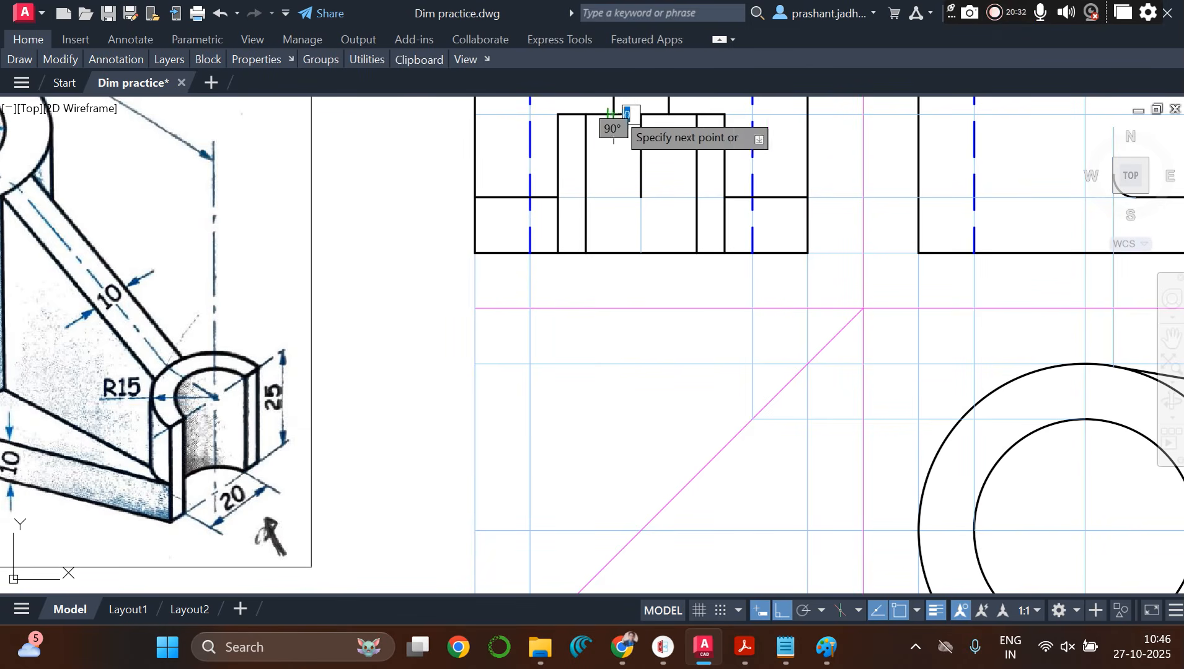
pyautogui.click(614, 197)
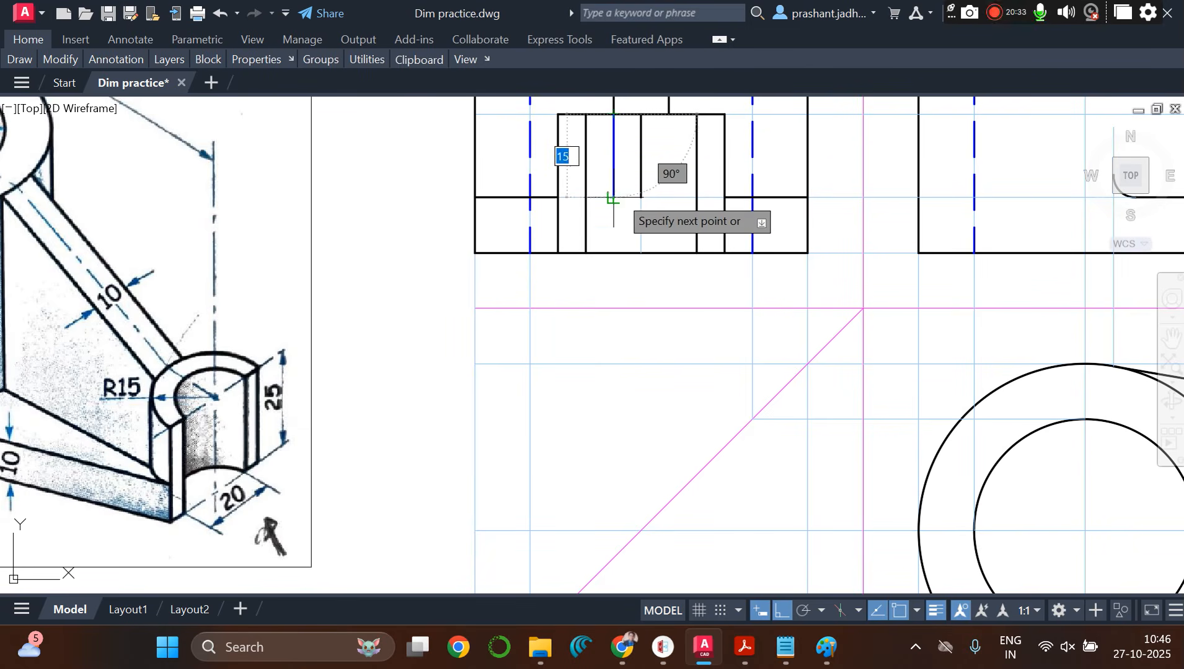
pyautogui.click(558, 198)
pyautogui.press('Return')
# Step: Draw the rib's right hidden edge from the boss top down to base-plate level and across to the boss's right edge, and delete the leftover middle line
pyautogui.press('Return')
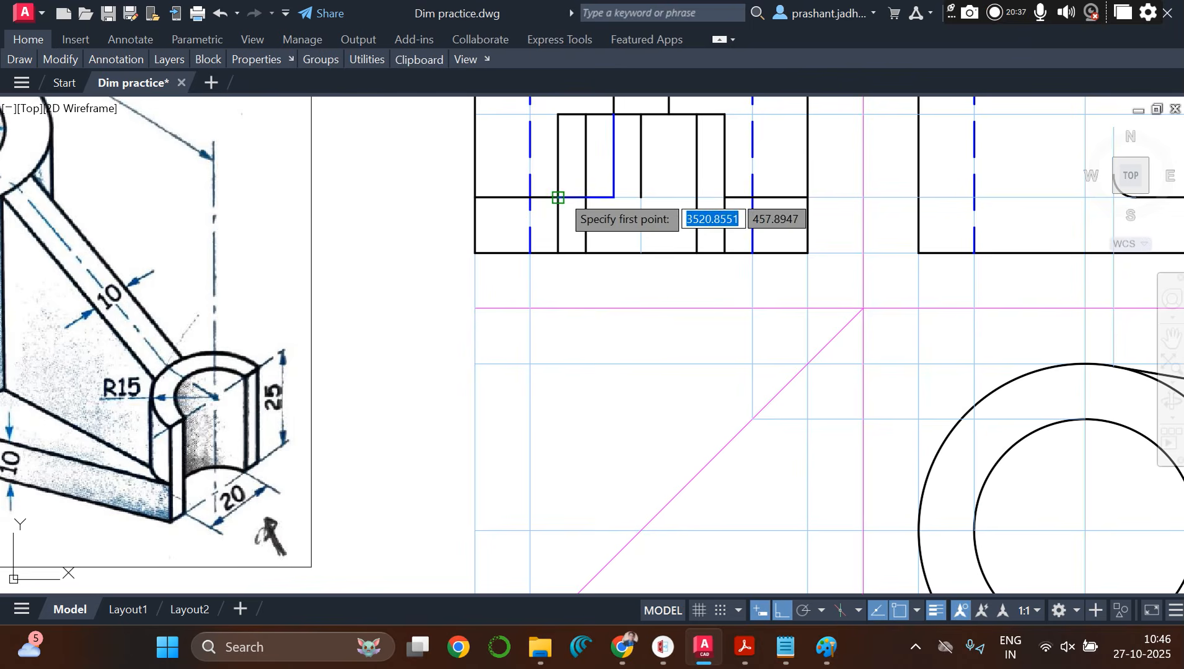
pyautogui.click(668, 114)
pyautogui.click(668, 197)
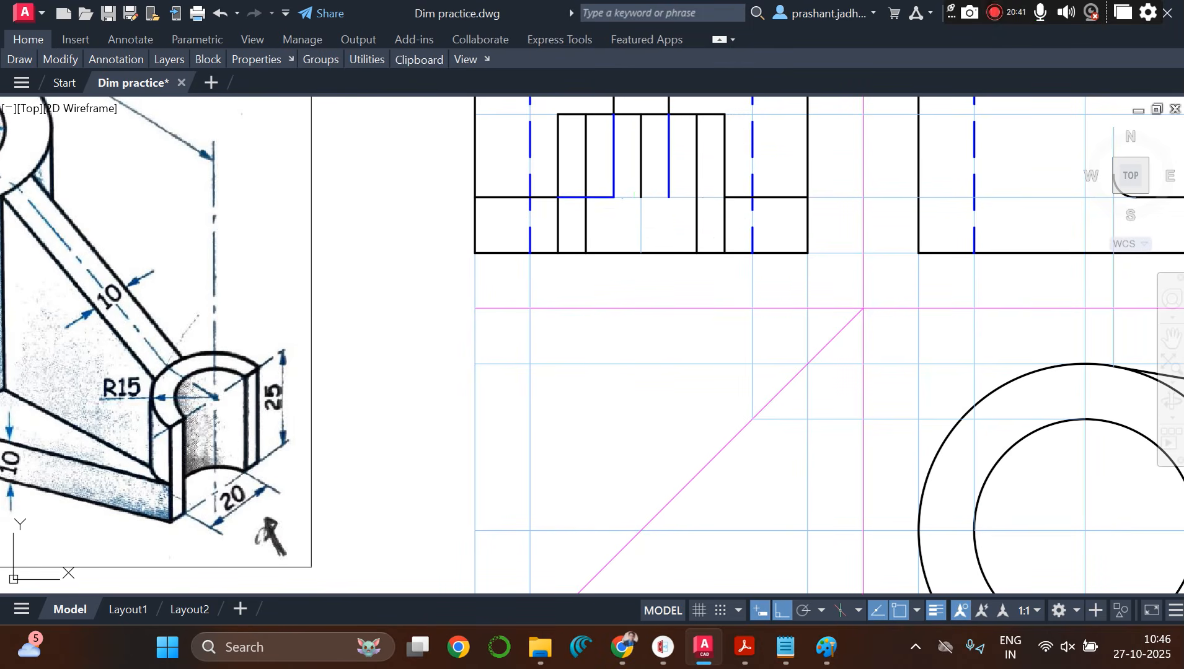
pyautogui.click(725, 197)
pyautogui.press('Return')
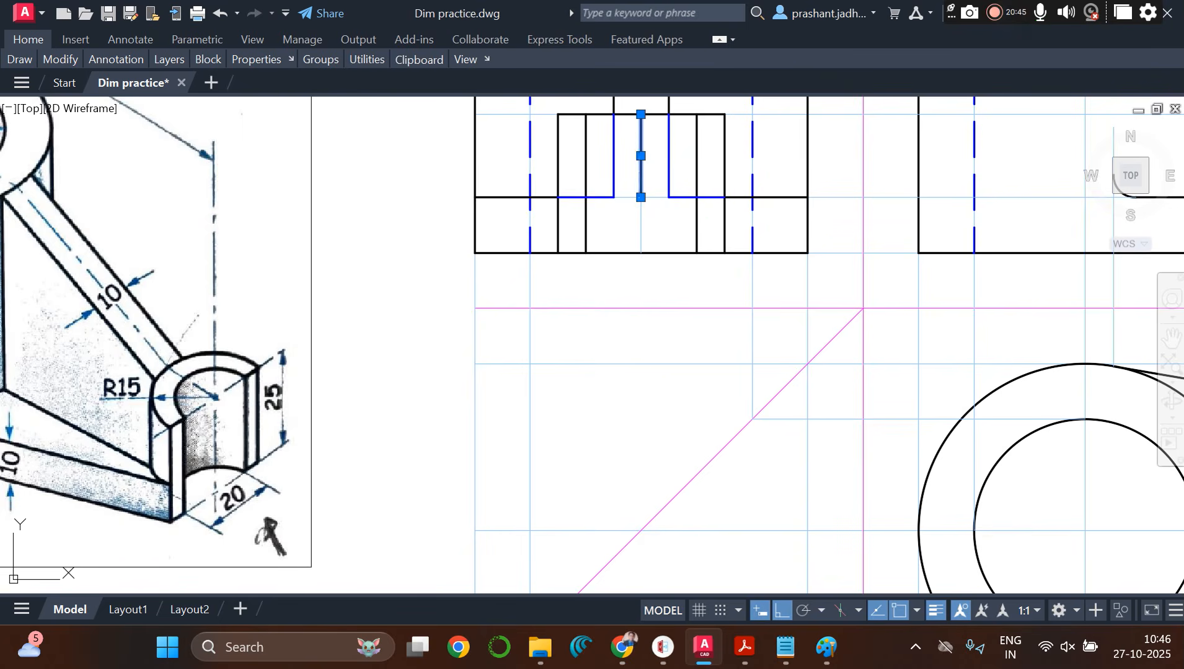
pyautogui.scroll(-2, 673, 224)
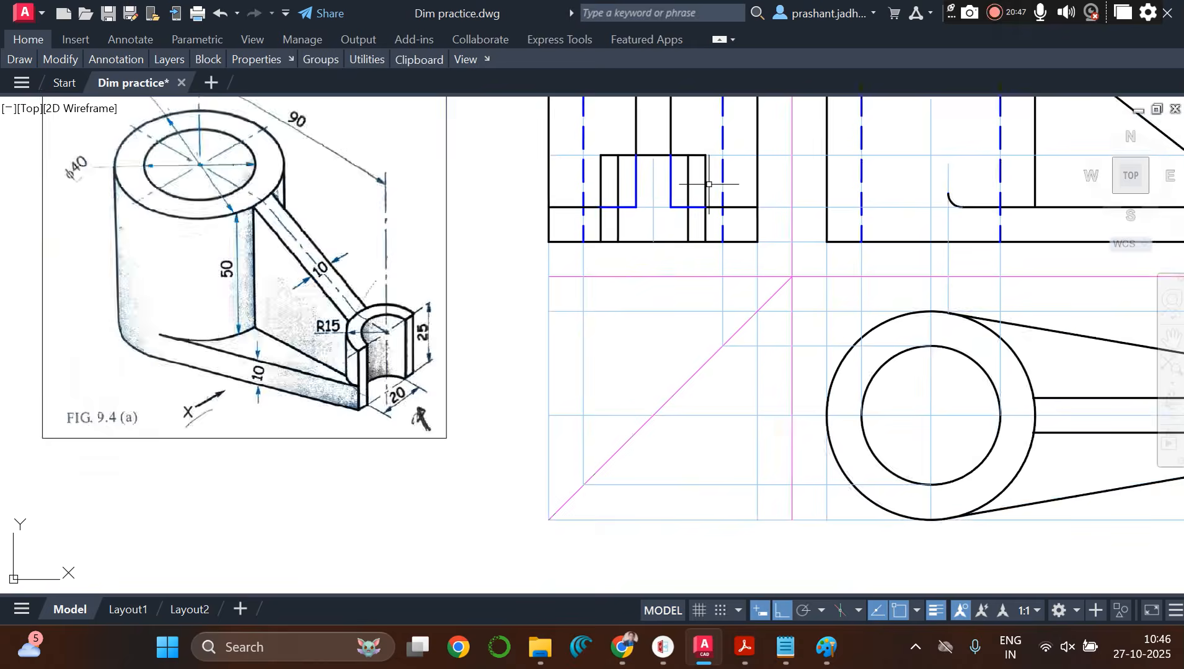
# Step: Set the linetype scale of the rib's left vertical hidden line in the side view to 0.25
pyautogui.scroll(4, 709, 184)
pyautogui.rightClick(521, 205)
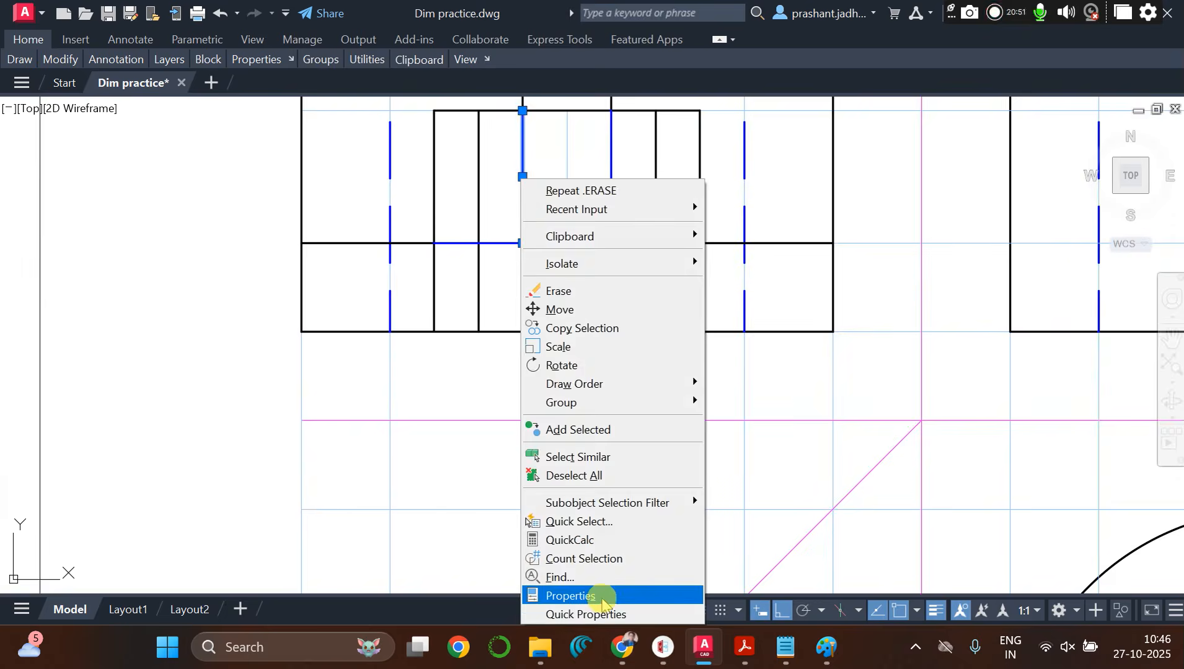
pyautogui.click(600, 596)
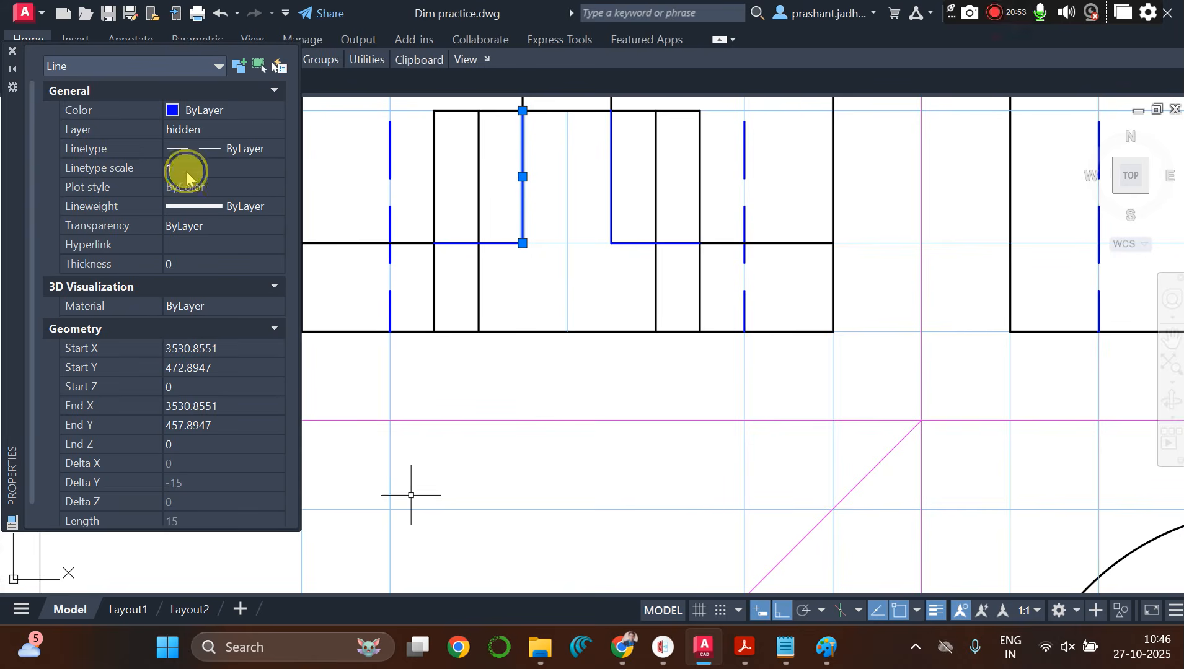
pyautogui.click(186, 171)
pyautogui.write('0.25')
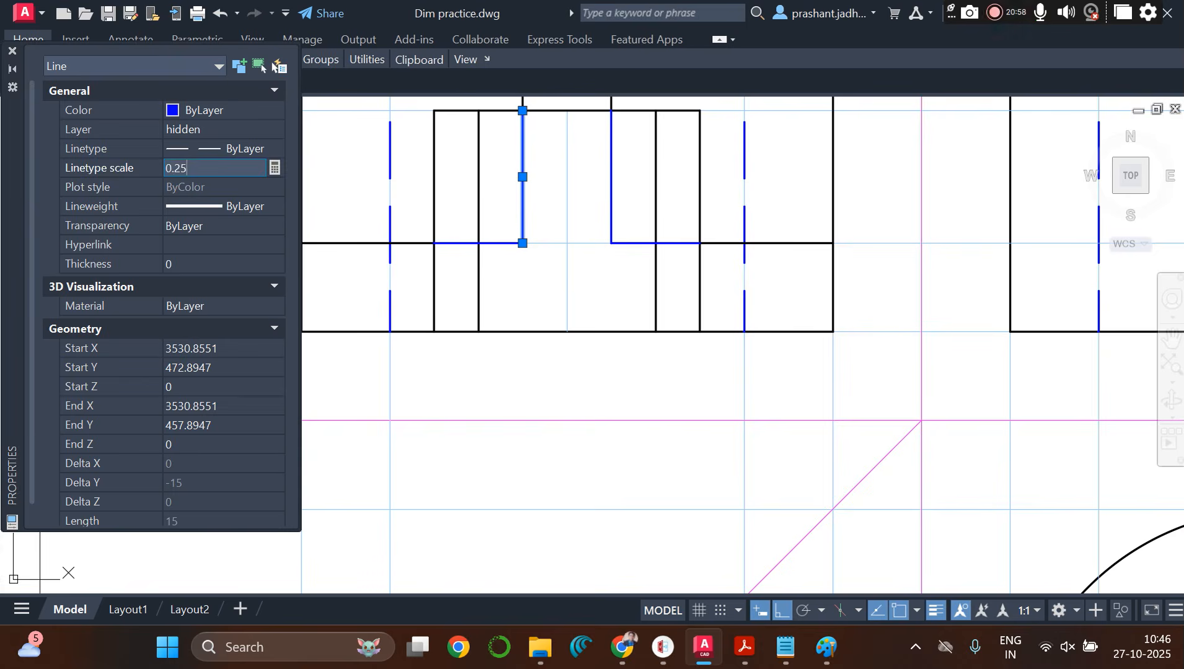
pyautogui.press('Return')
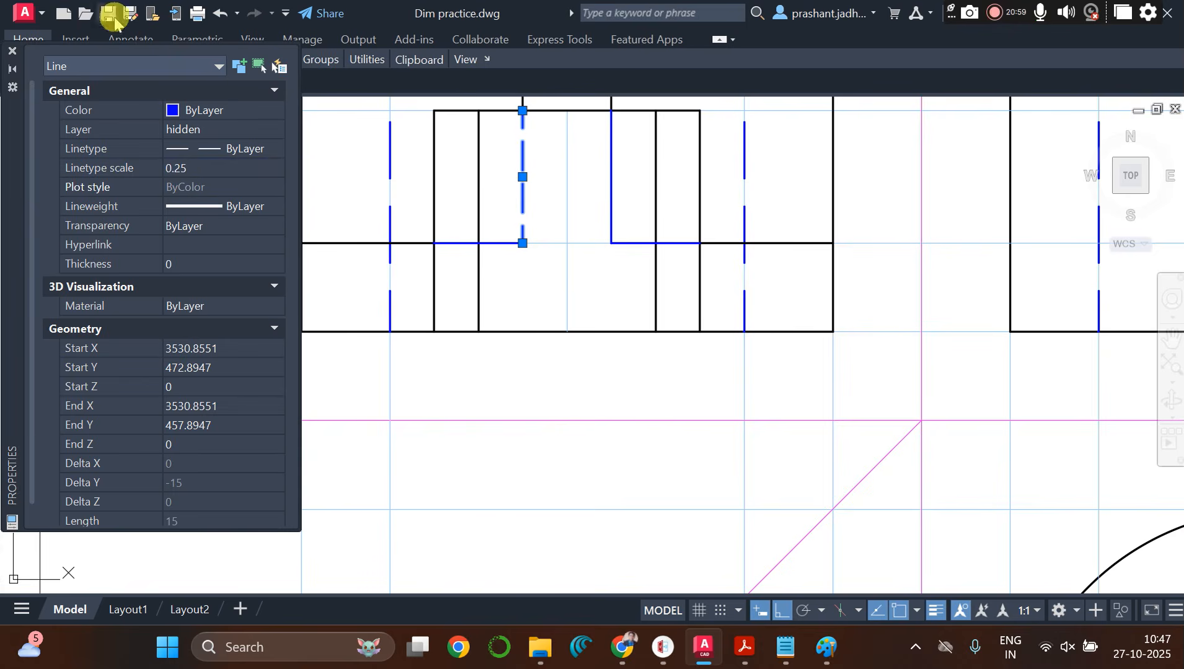
pyautogui.click(11, 53)
# Step: Match the properties of the left vertical hidden line to the other three hidden rib and base lines in the side view
pyautogui.write('ma')
pyautogui.press('Return')
pyautogui.click(524, 200)
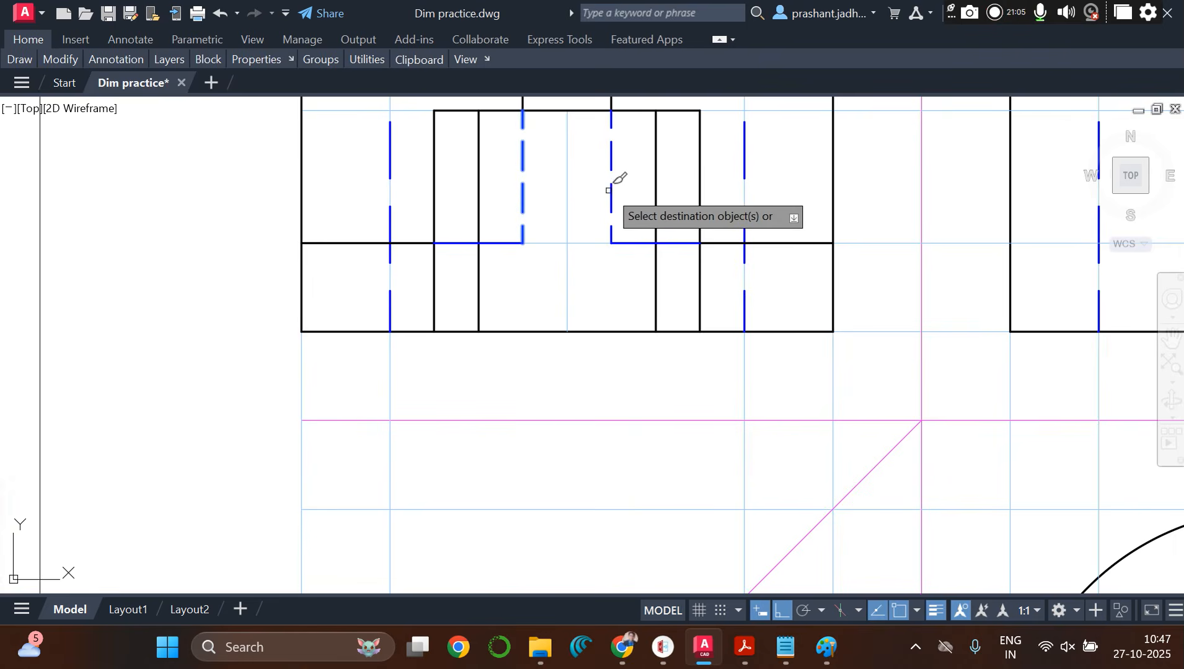
pyautogui.click(611, 192)
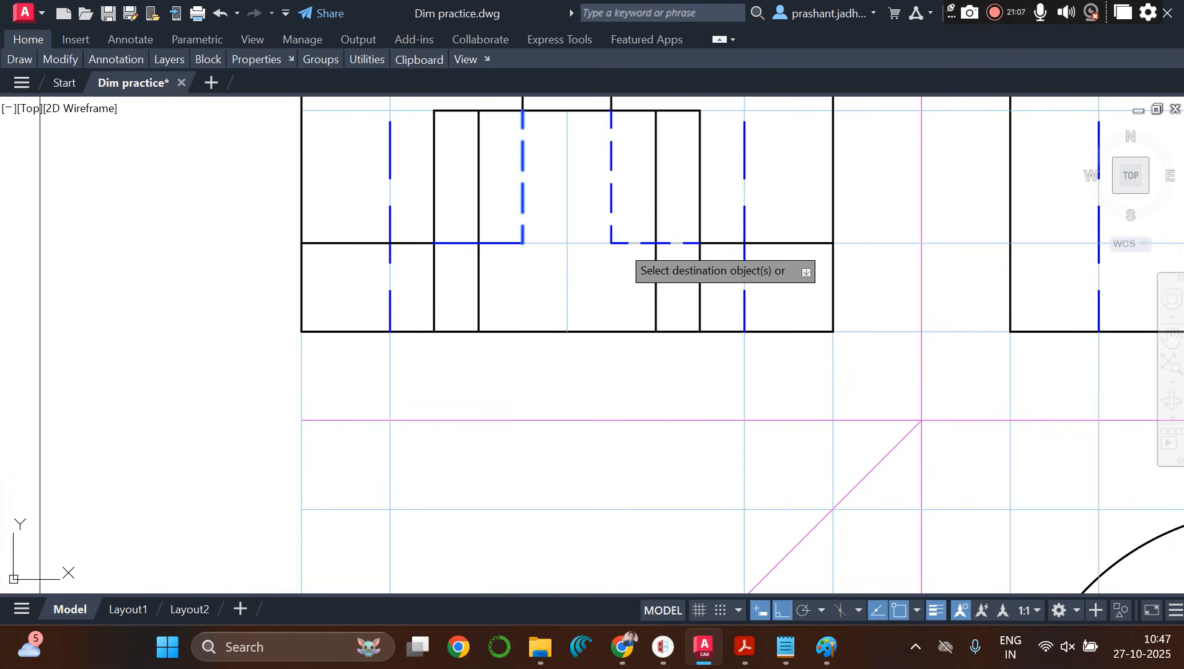
pyautogui.click(505, 244)
pyautogui.press('Return')
pyautogui.scroll(-2, 577, 276)
pyautogui.scroll(-4, 578, 275)
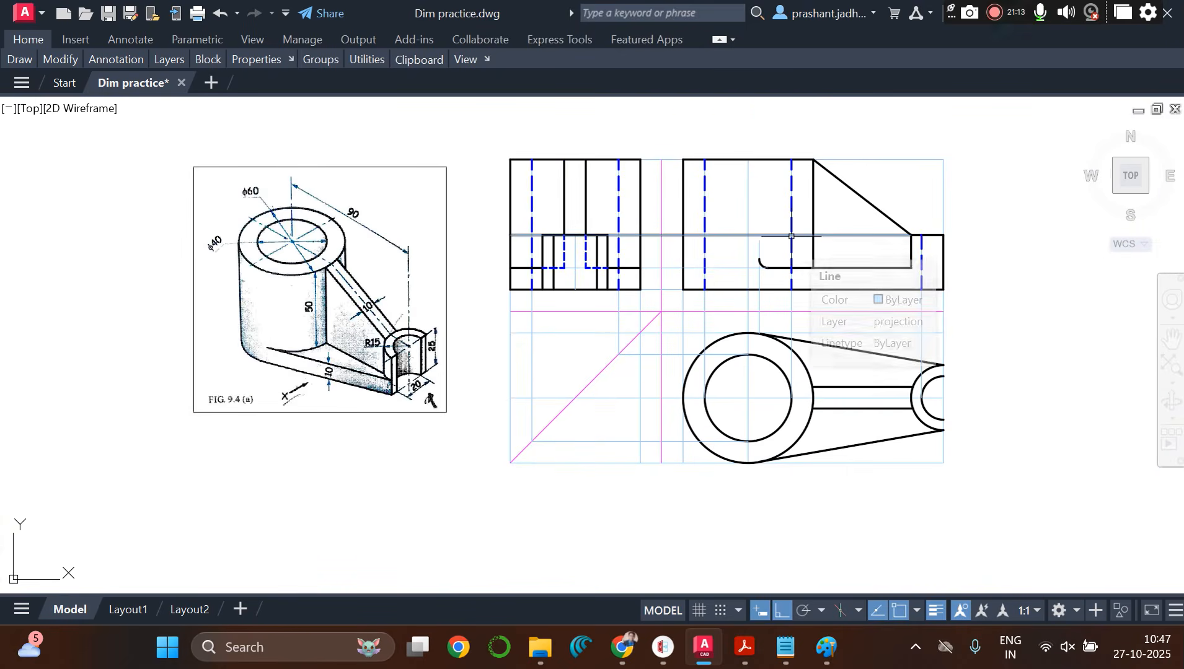
pyautogui.scroll(2, 730, 273)
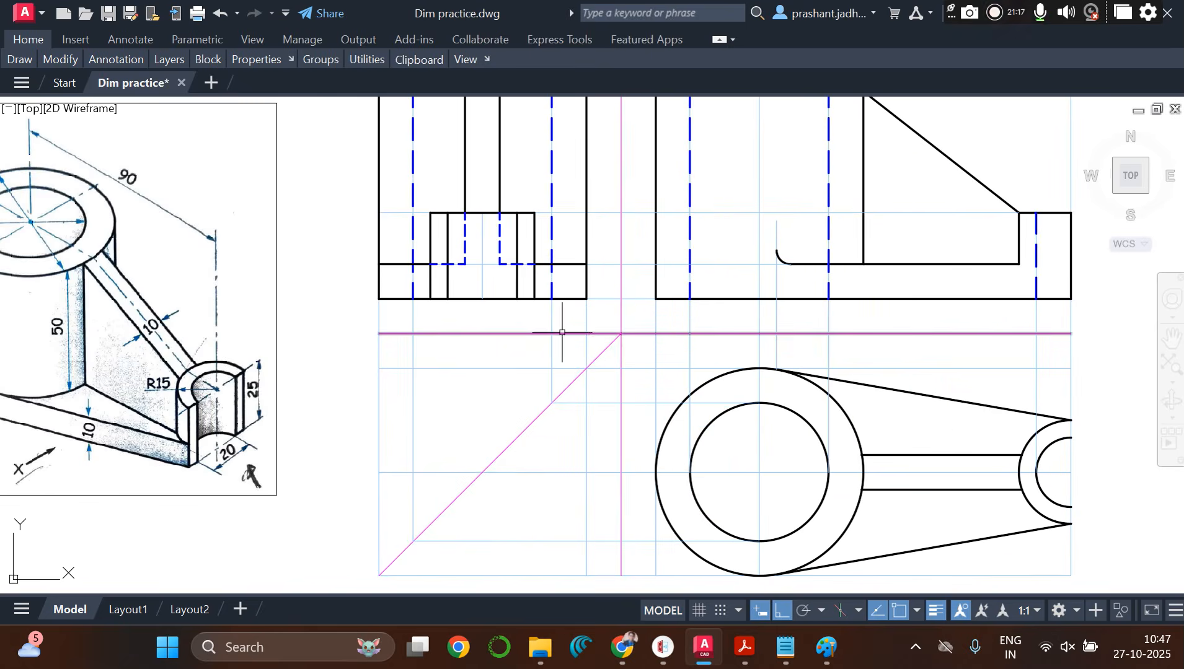
pyautogui.scroll(-2, 563, 332)
pyautogui.scroll(4, 592, 297)
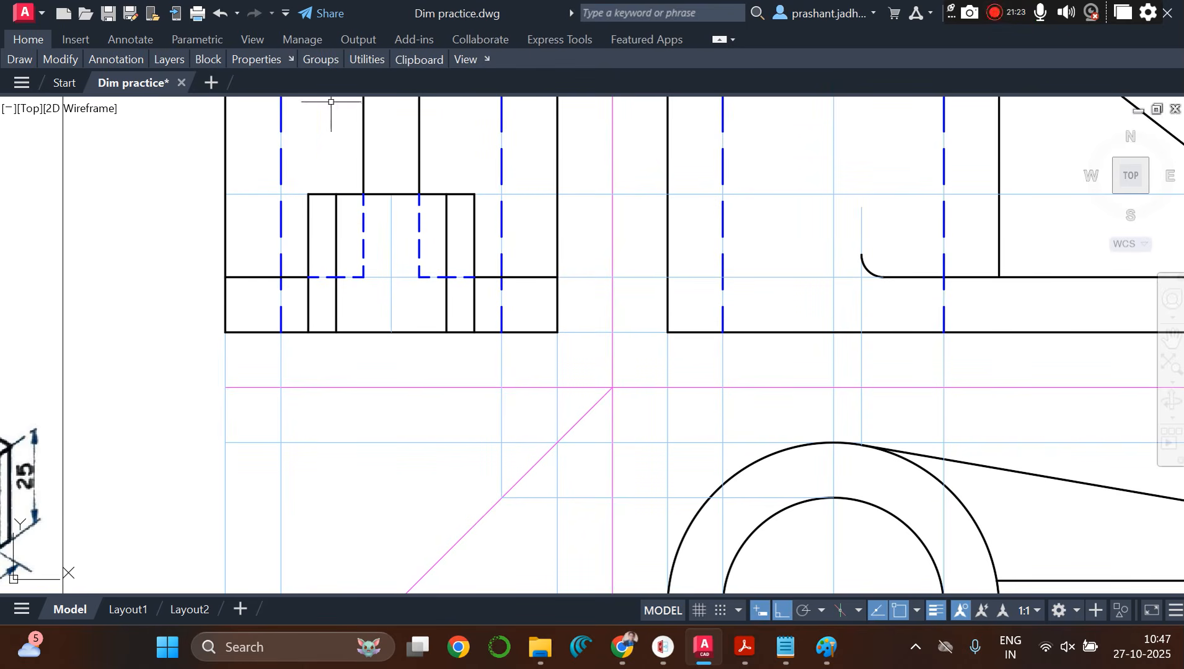
pyautogui.moveTo(182, 61)
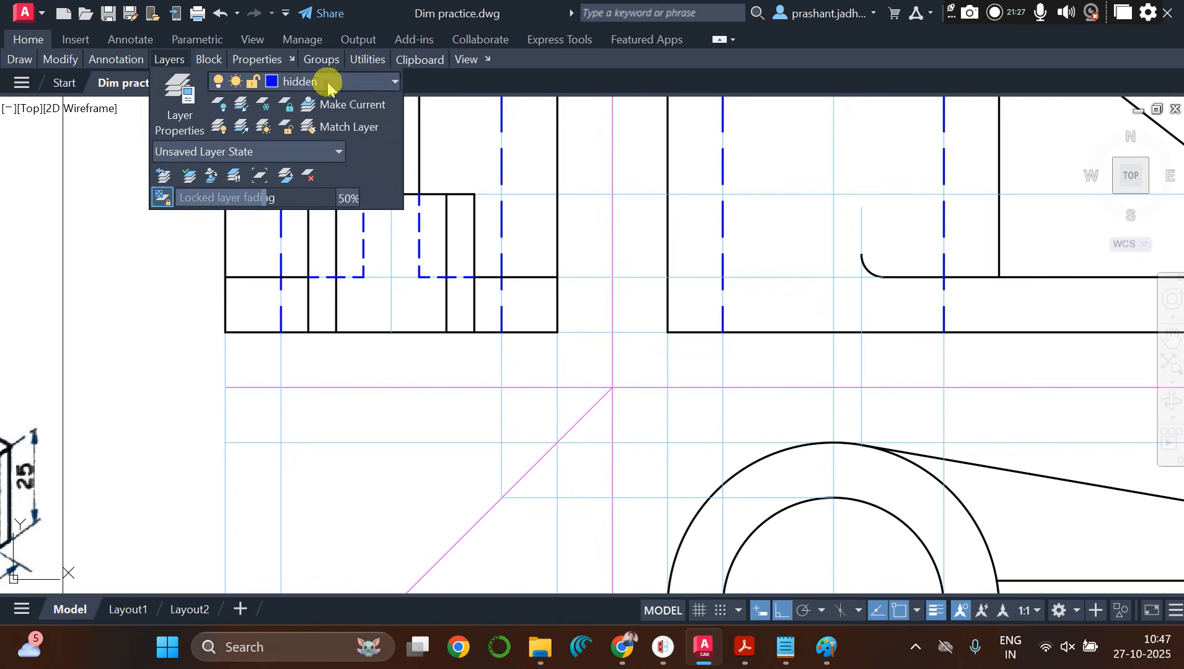
pyautogui.click(329, 81)
pyautogui.click(310, 220)
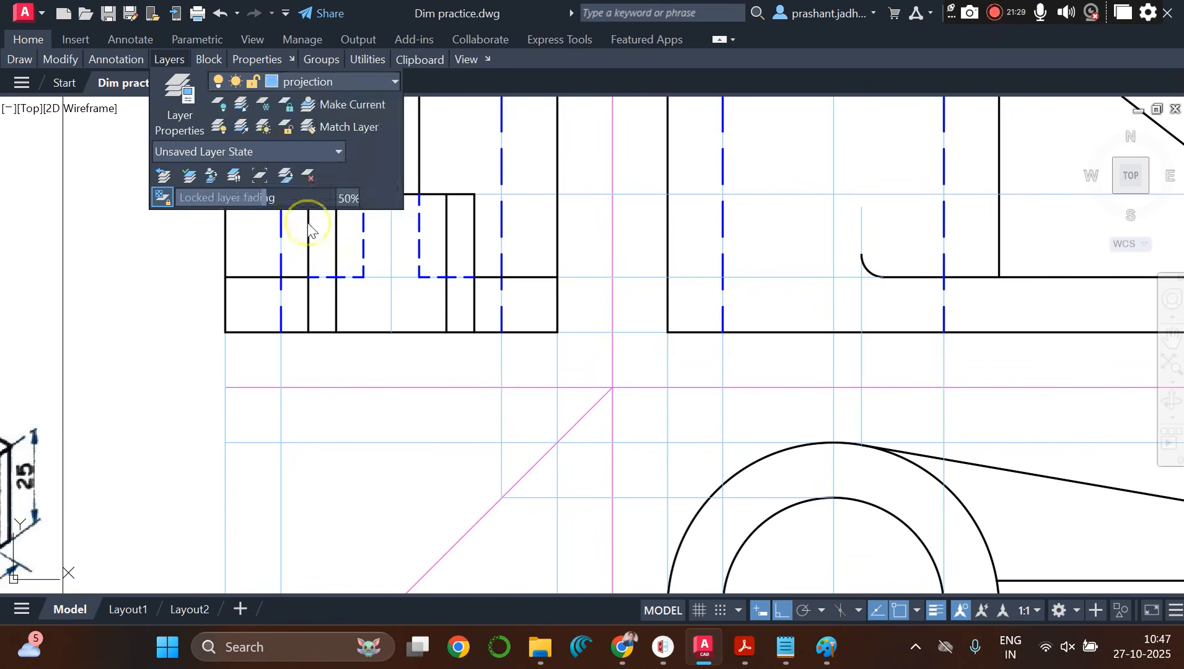
pyautogui.write('l')
pyautogui.press('Return')
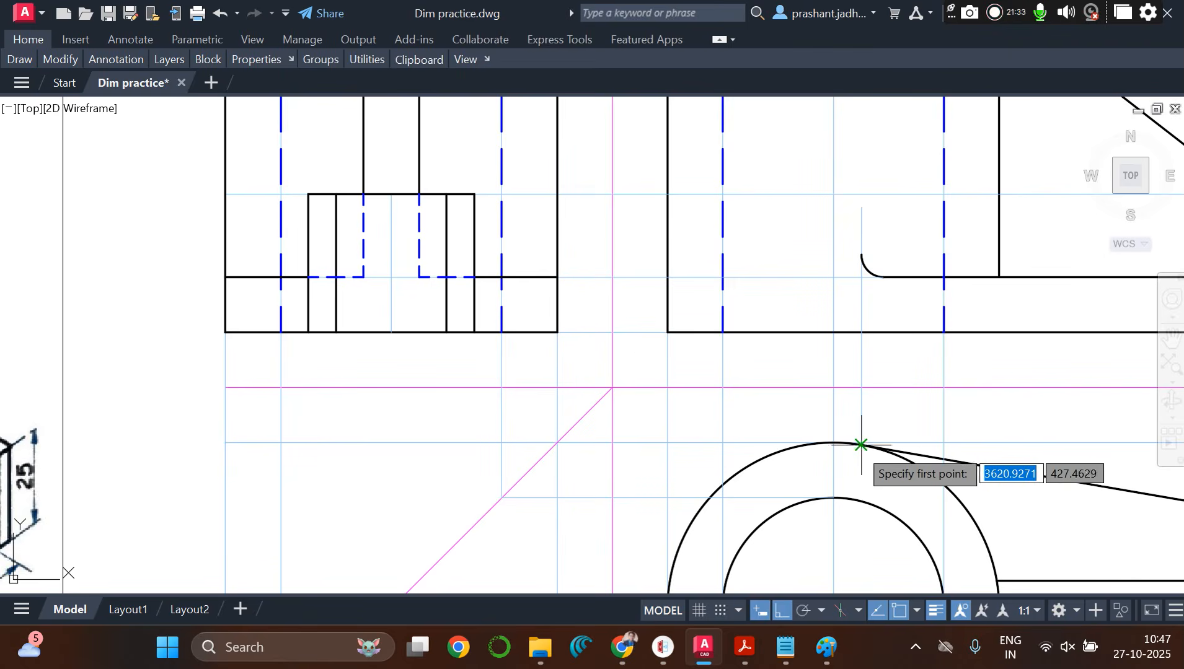
pyautogui.click(860, 445)
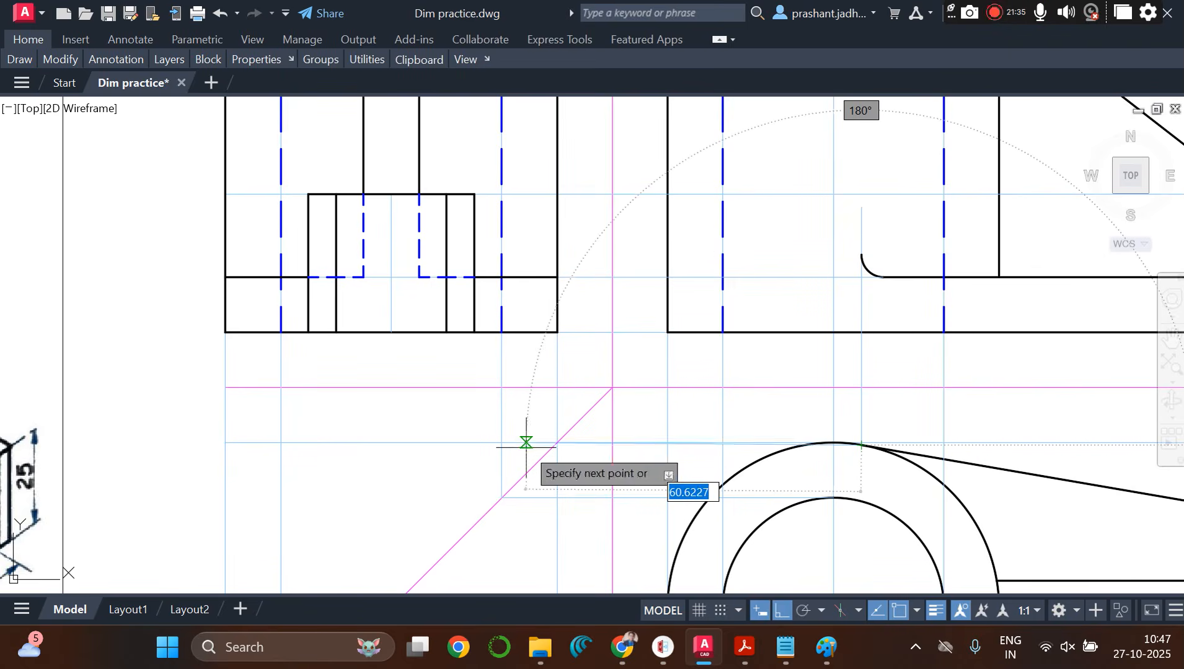
pyautogui.press('Escape')
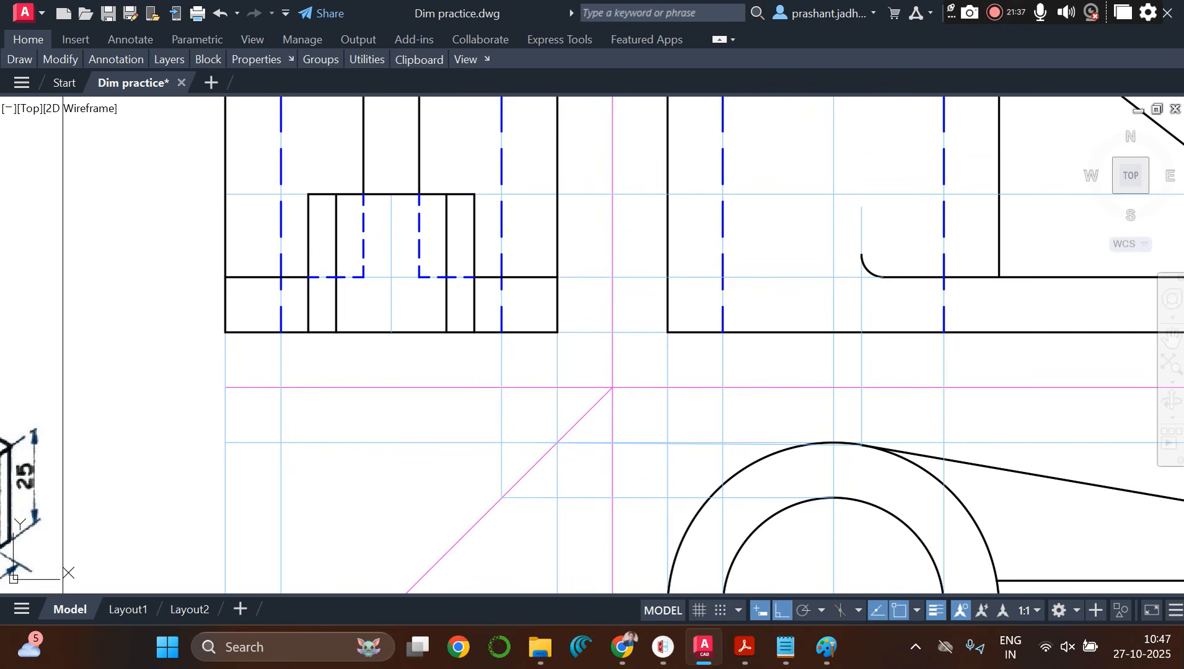
pyautogui.scroll(4, 553, 391)
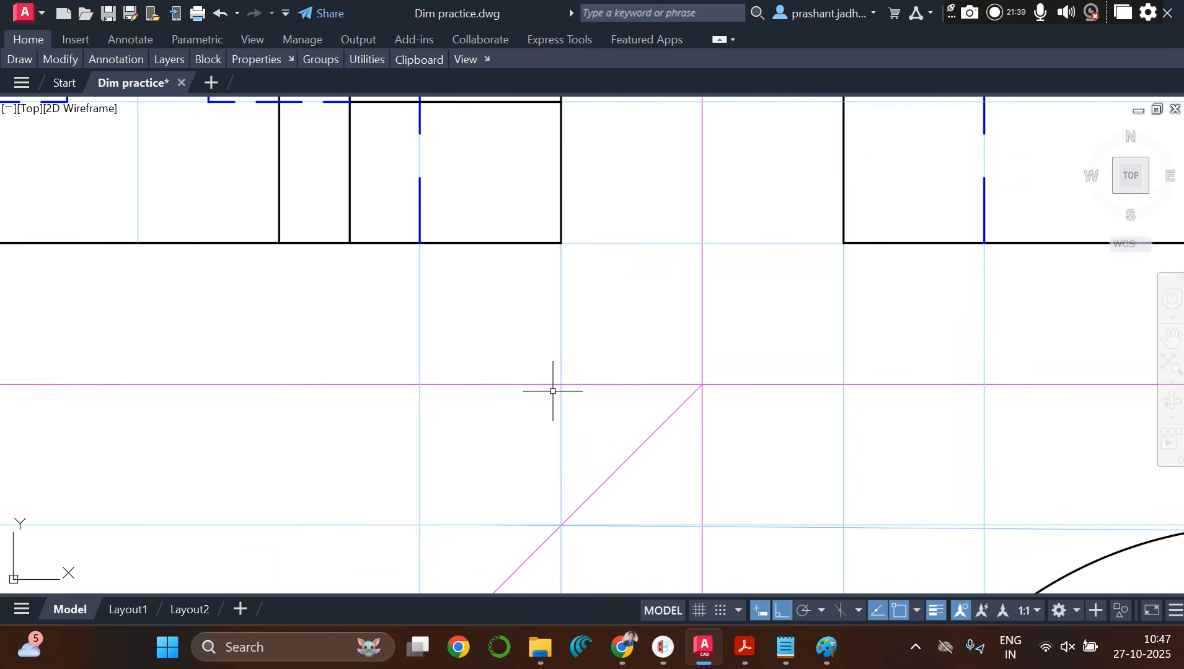
pyautogui.click(664, 527)
pyautogui.press('Delete')
pyautogui.scroll(-5, 698, 443)
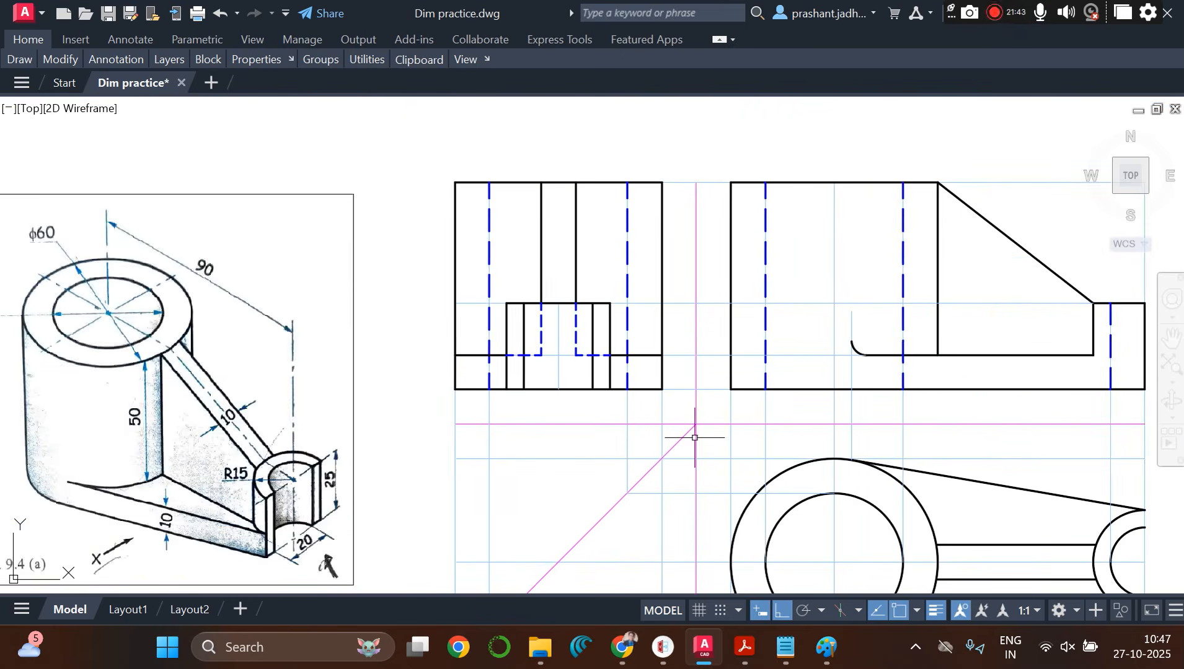
# Step: Make the center layer current and draw a horizontal centre line about 145 mm long through the top view, extending past the small boss
pyautogui.scroll(-2, 613, 409)
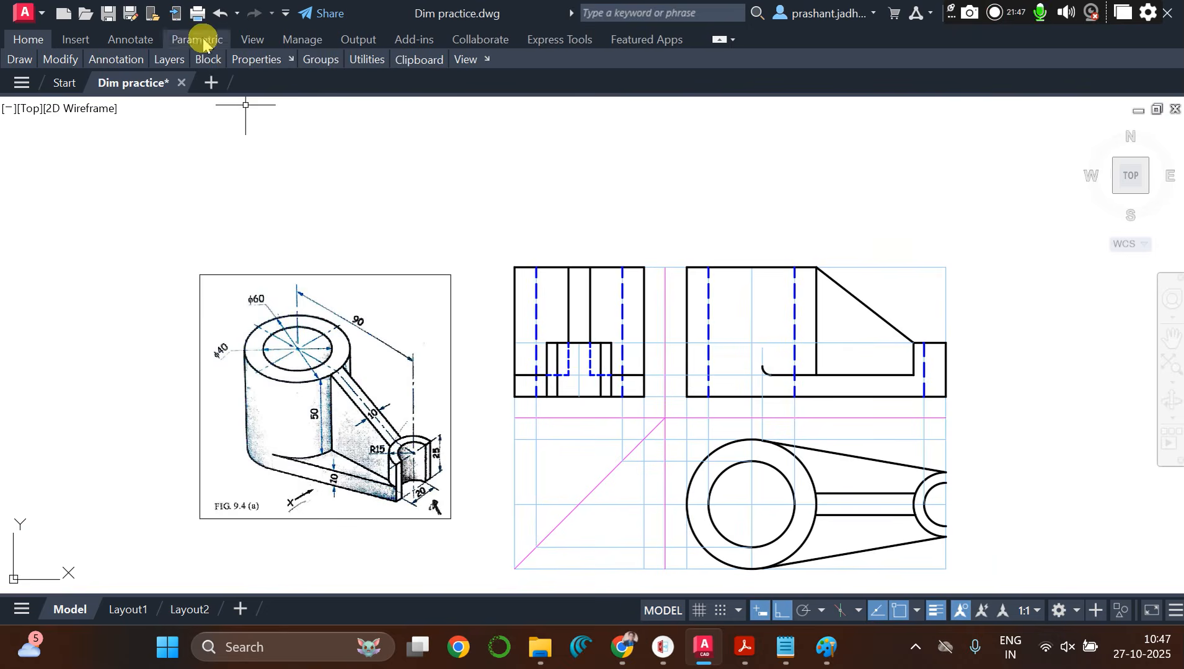
pyautogui.moveTo(173, 62)
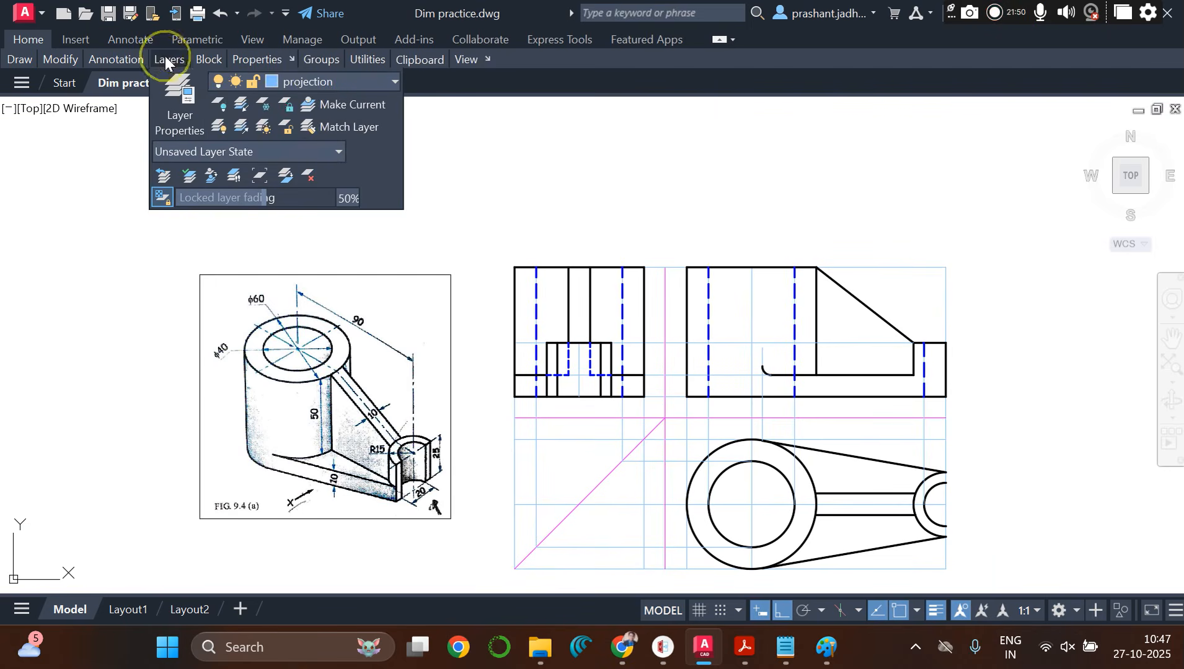
pyautogui.click(307, 81)
pyautogui.click(304, 127)
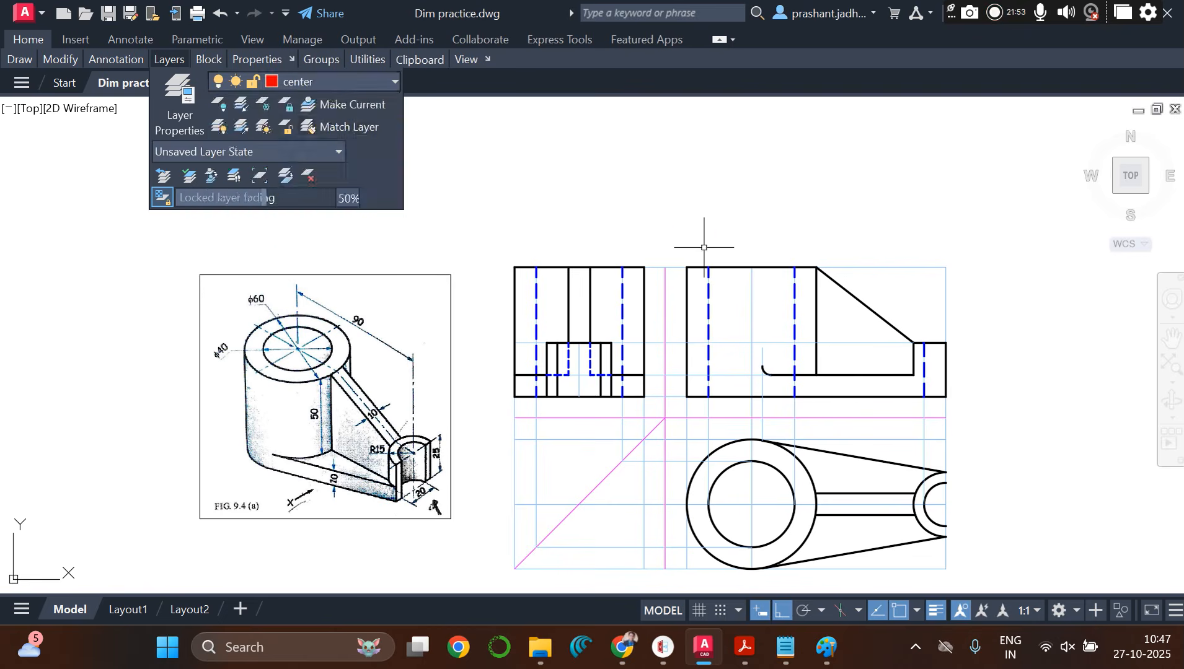
pyautogui.write('l')
pyautogui.press('space')
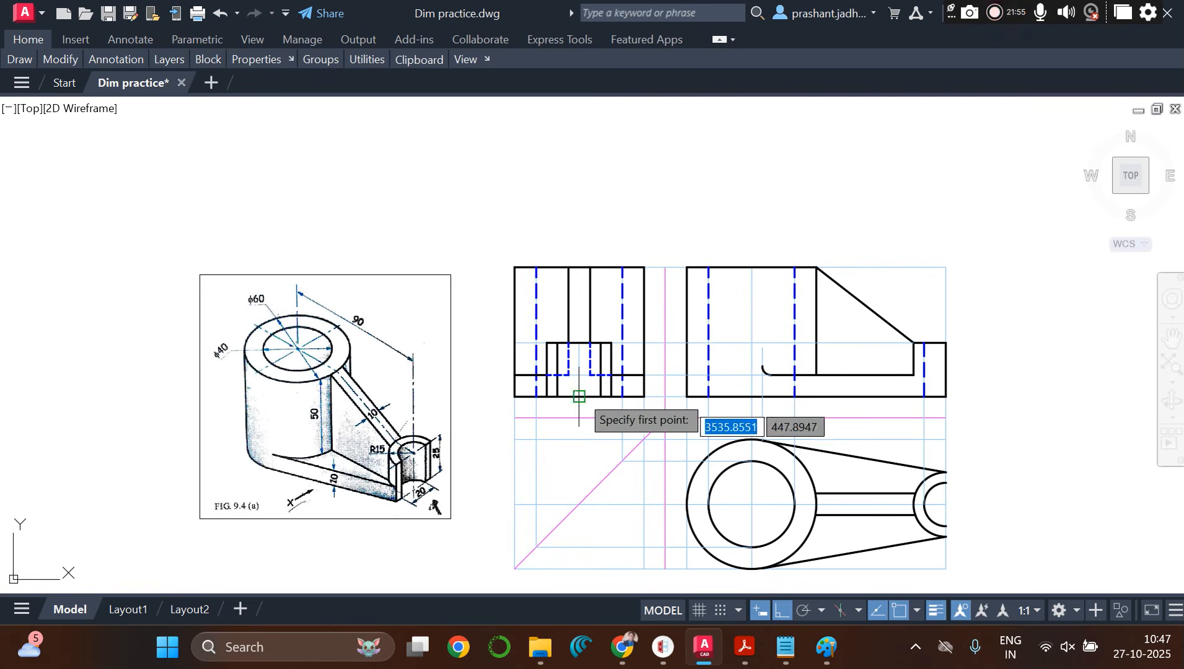
pyautogui.click(666, 504)
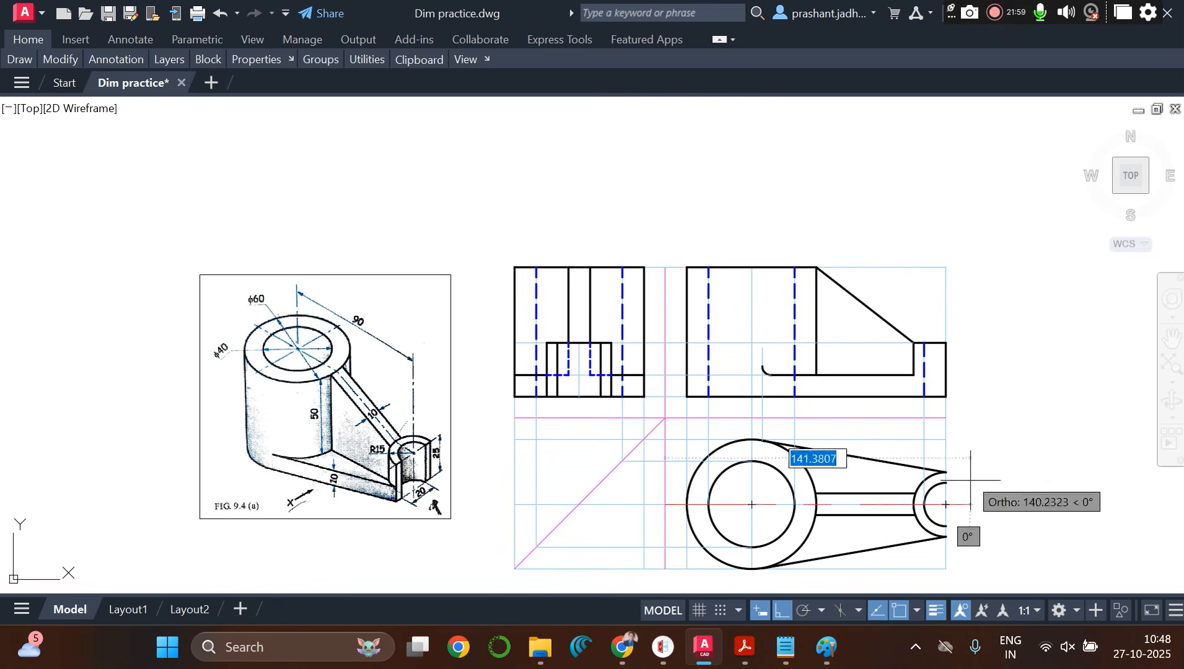
pyautogui.click(977, 505)
pyautogui.press('Return')
# Step: Draw a vertical centre line through the large cylinder's axis, from below the top view to above the front view
pyautogui.press('Return')
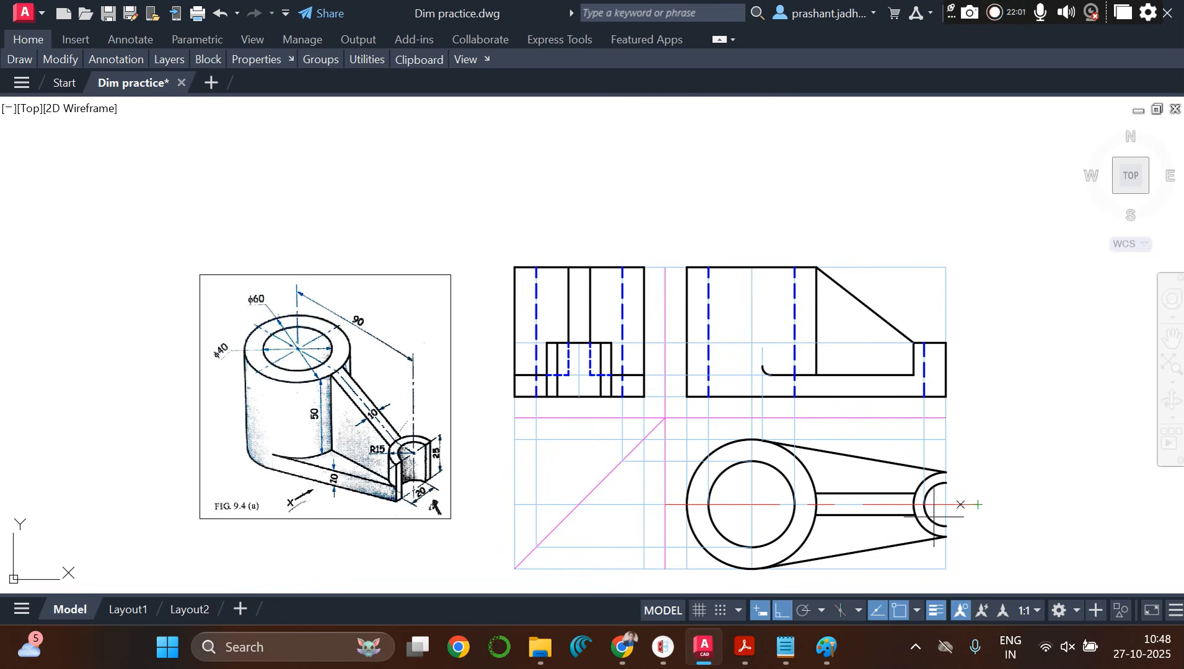
pyautogui.click(752, 583)
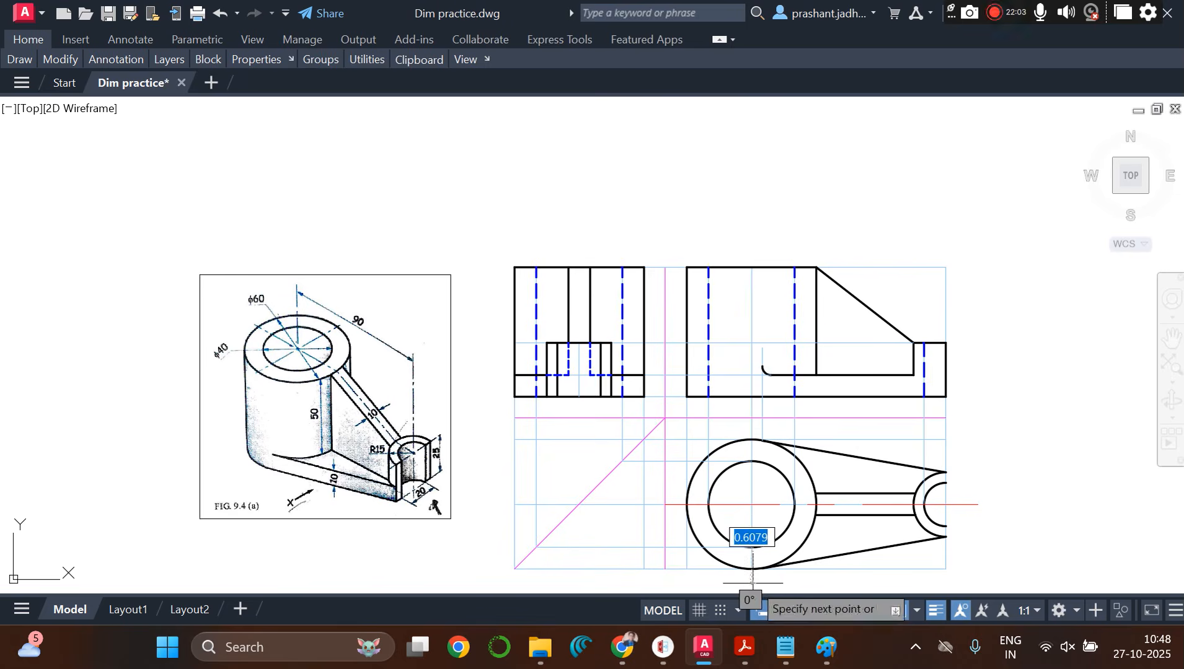
pyautogui.click(749, 242)
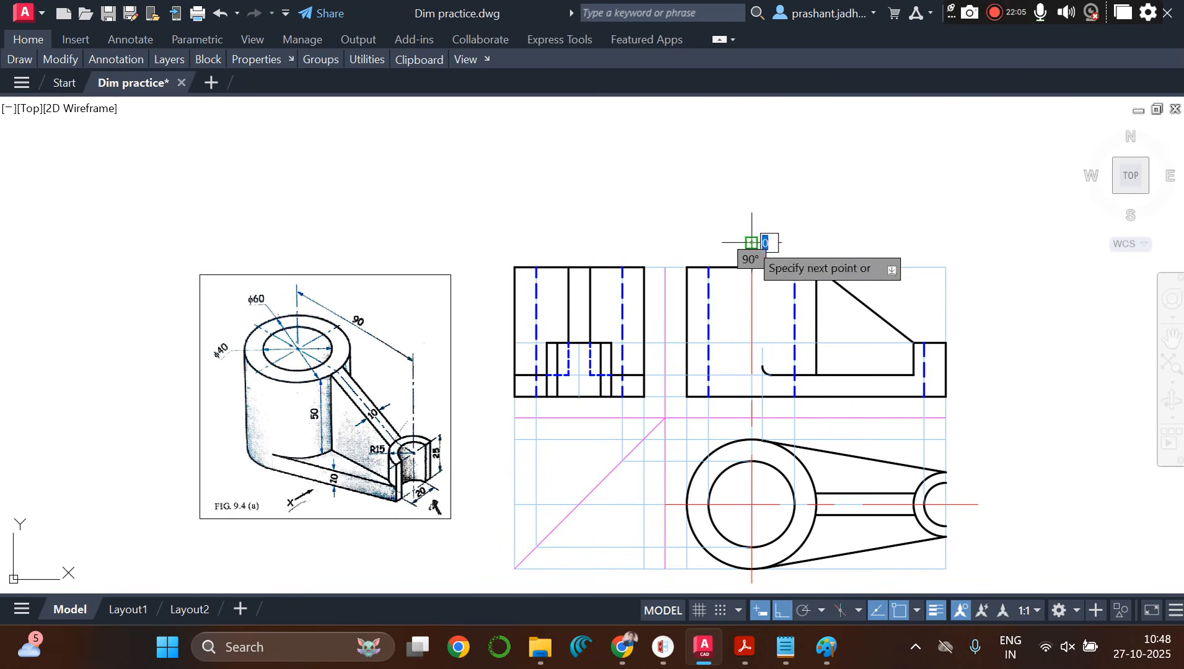
pyautogui.press('Return')
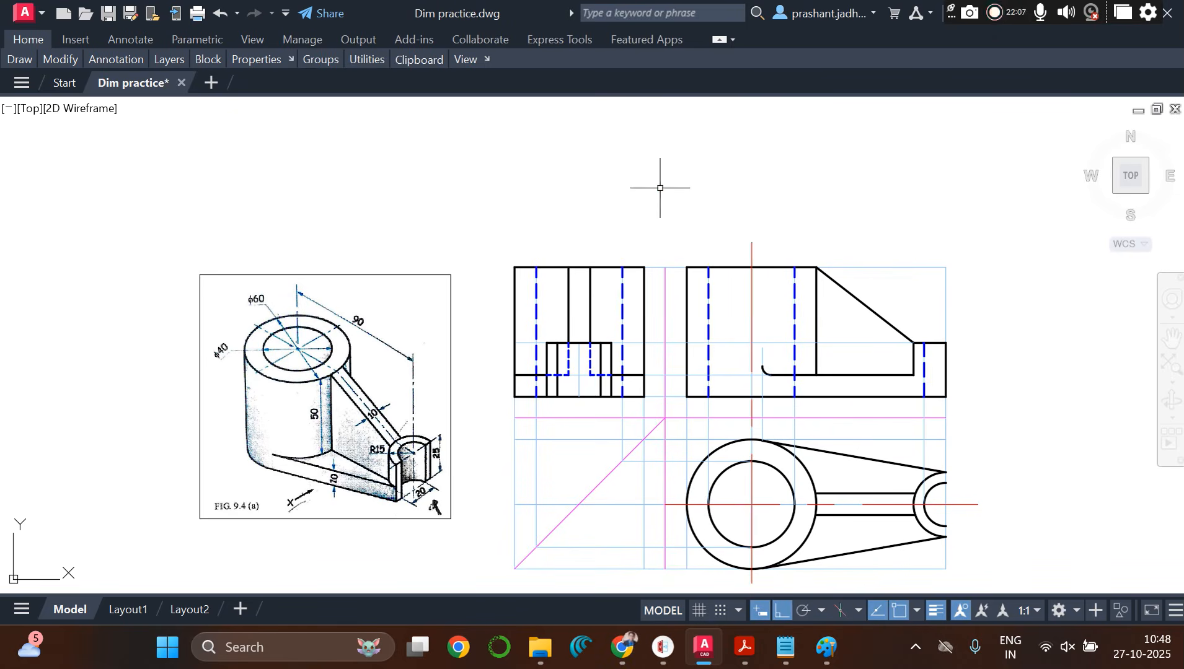
# Step: Draw a vertical centre line through the middle of the side view, extending beyond its upper and lower edges
pyautogui.press('space')
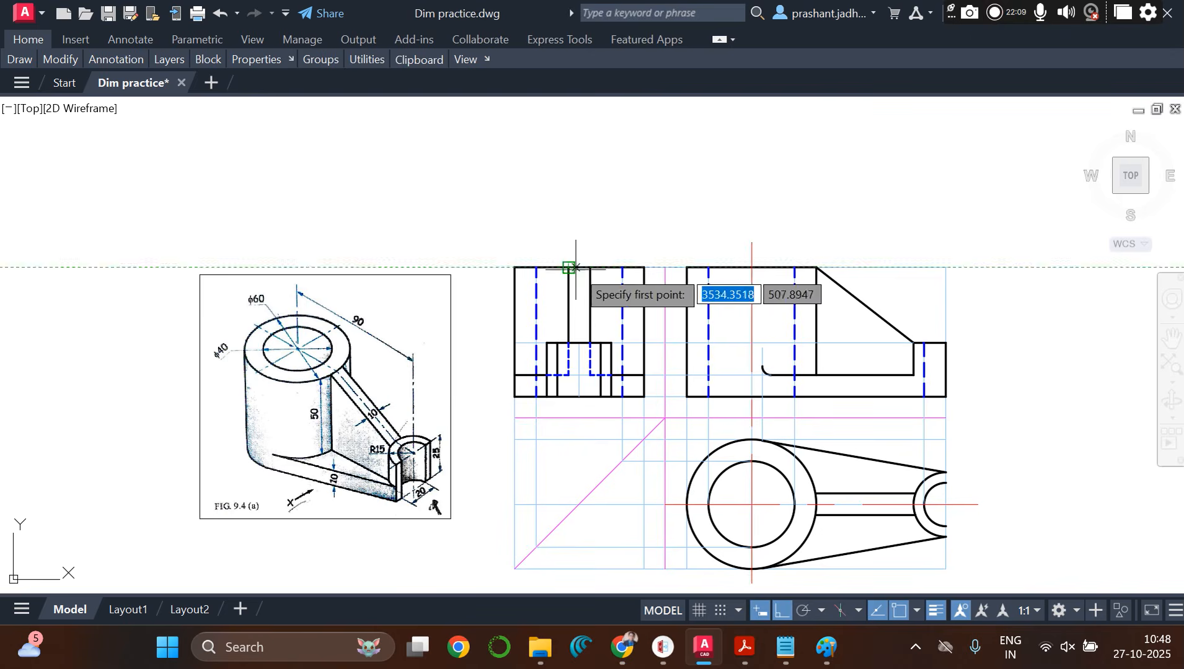
pyautogui.click(579, 243)
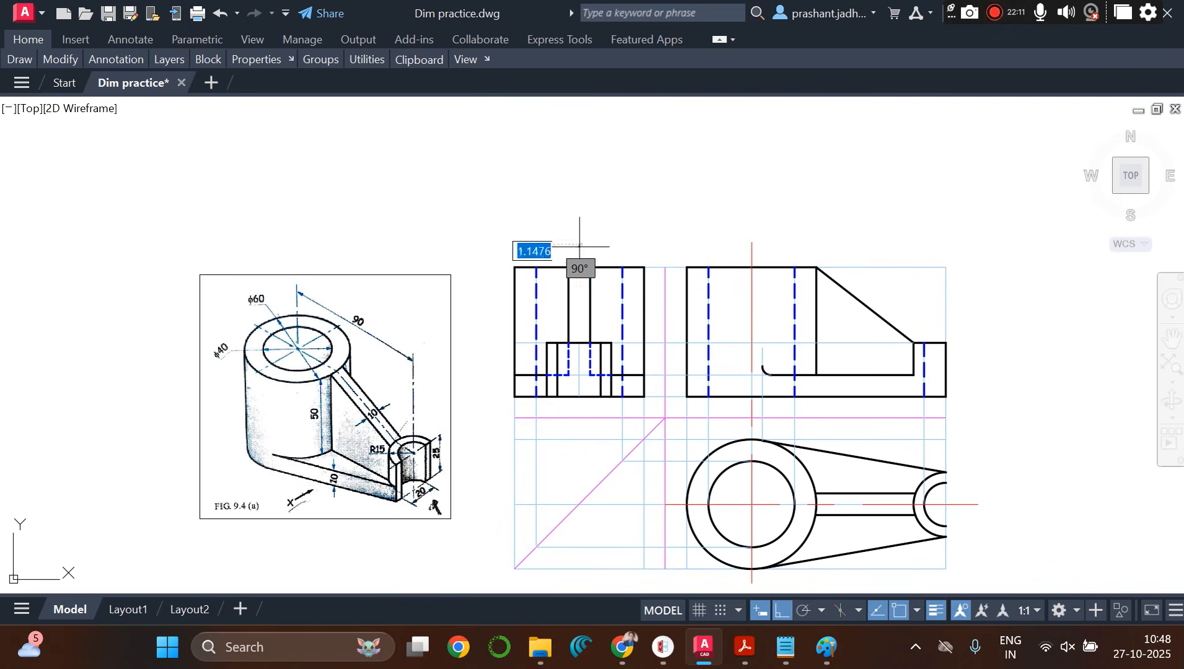
pyautogui.click(579, 438)
pyautogui.press('space')
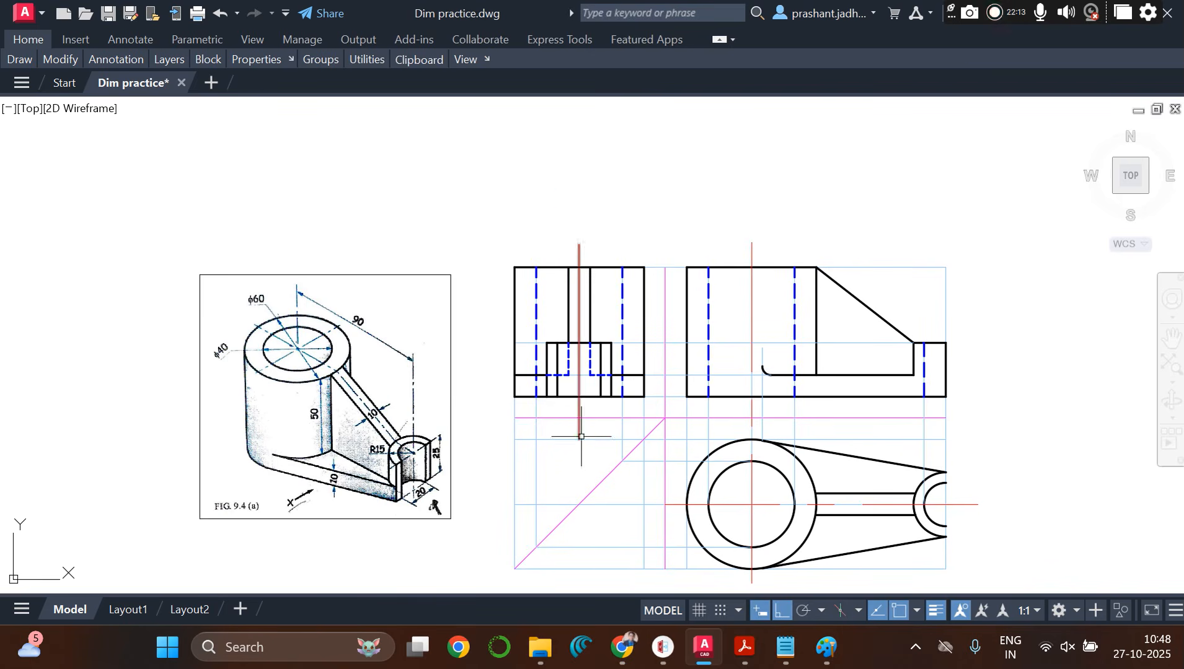
# Step: Set the linetype scale of the top view's horizontal centre line to 0.25
pyautogui.click(769, 505)
pyautogui.rightClick(769, 505)
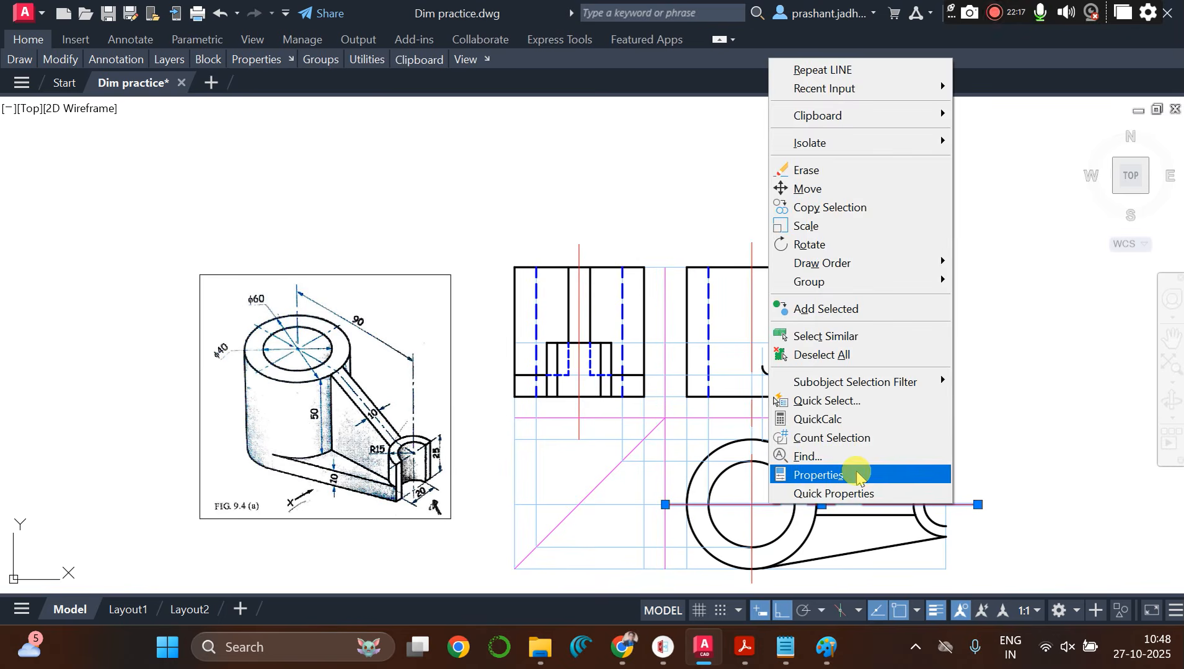
pyautogui.click(858, 476)
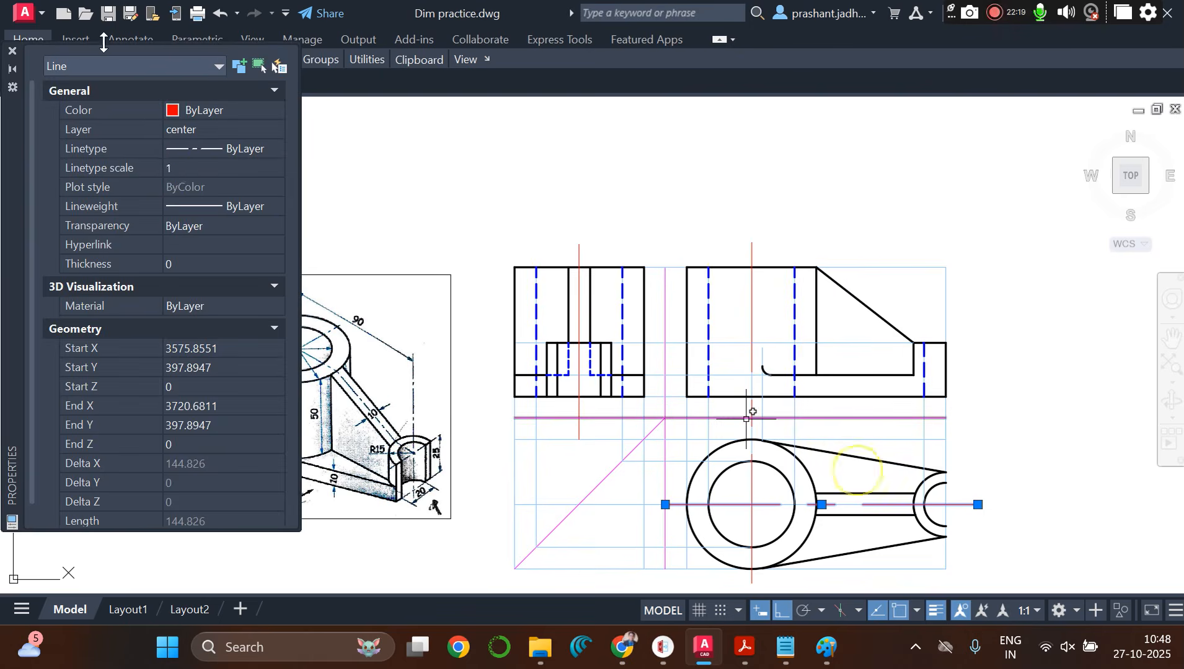
pyautogui.click(175, 169)
pyautogui.write('0.25')
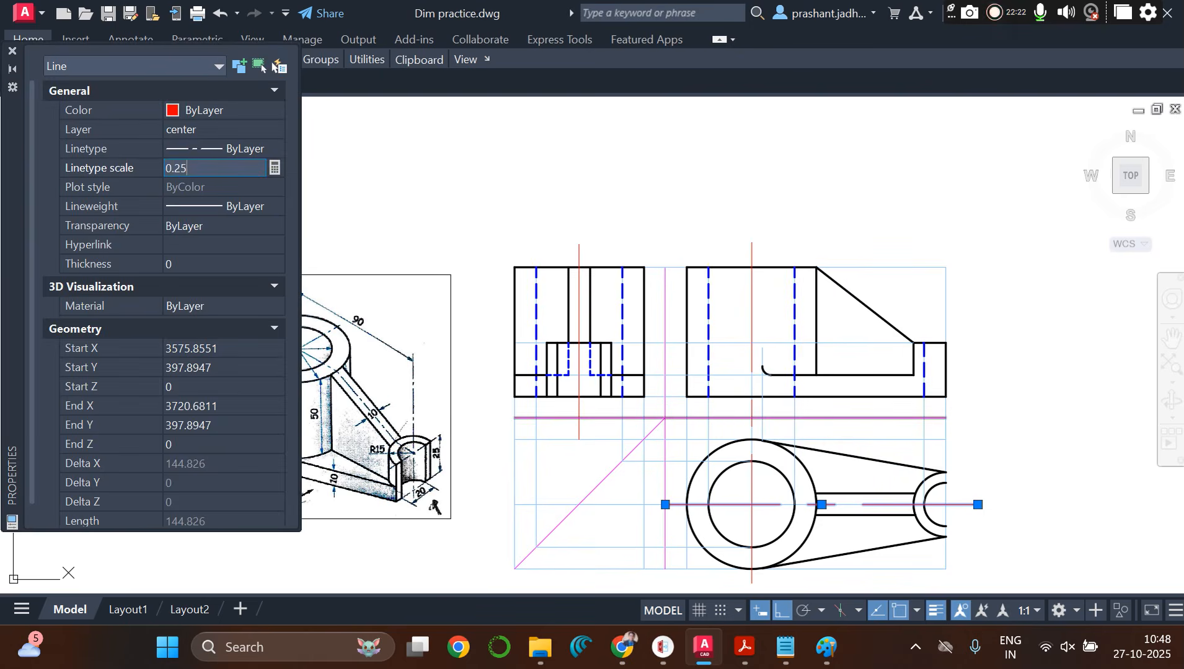
pyautogui.press('Return')
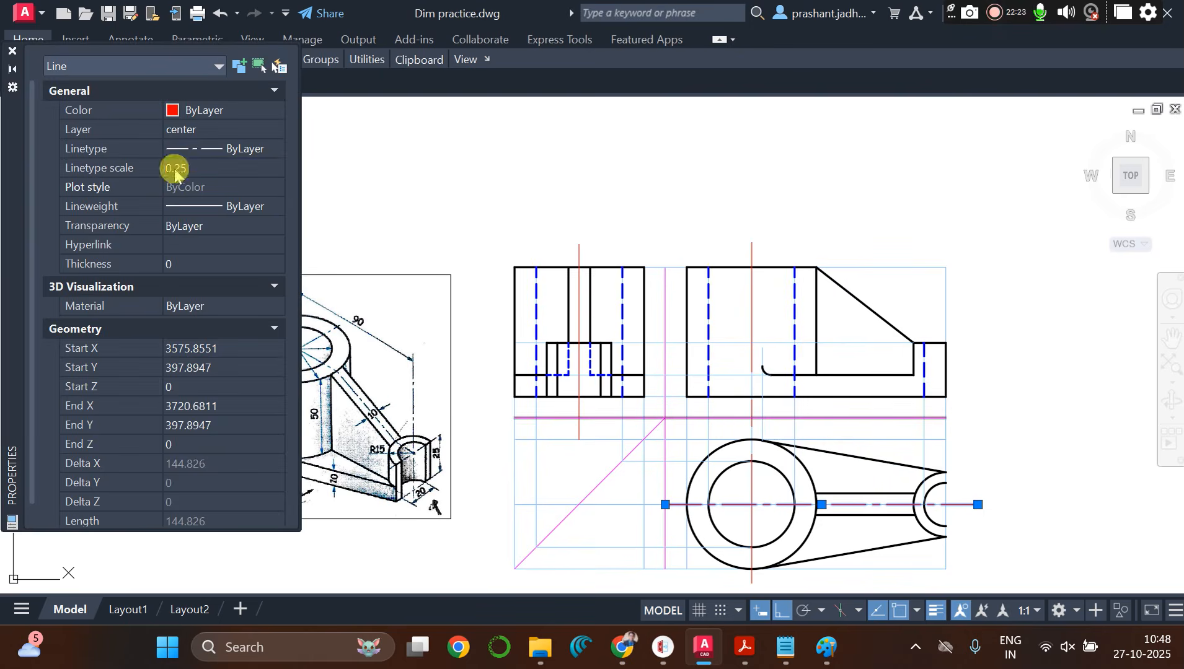
pyautogui.click(11, 52)
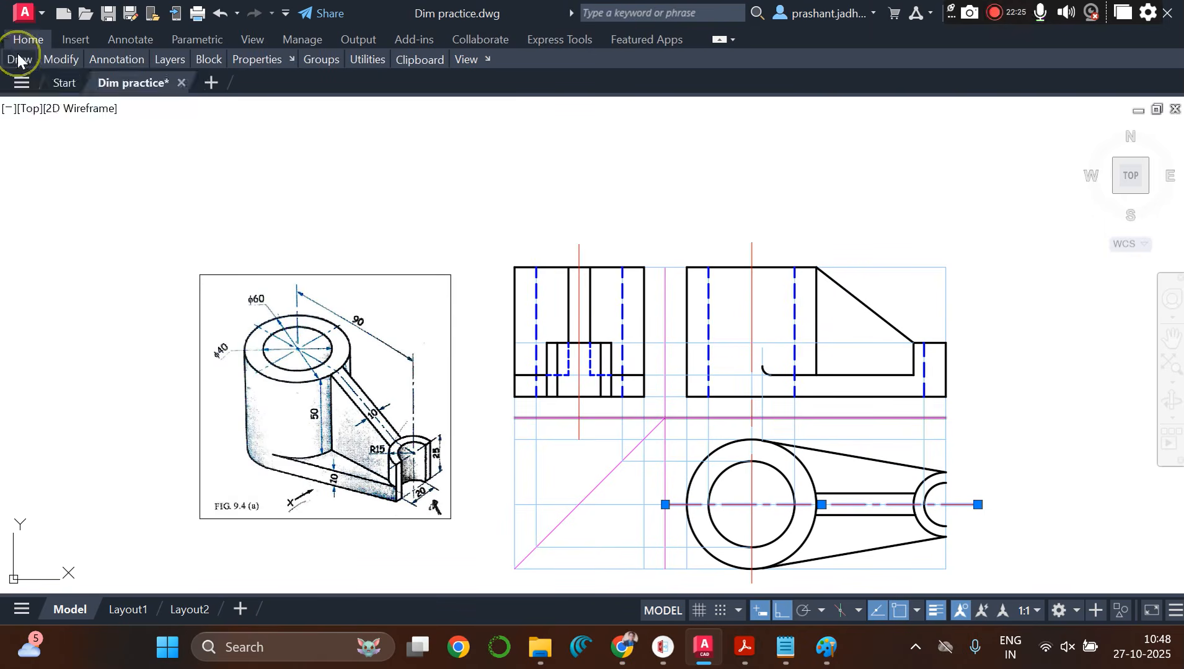
pyautogui.click(60, 59)
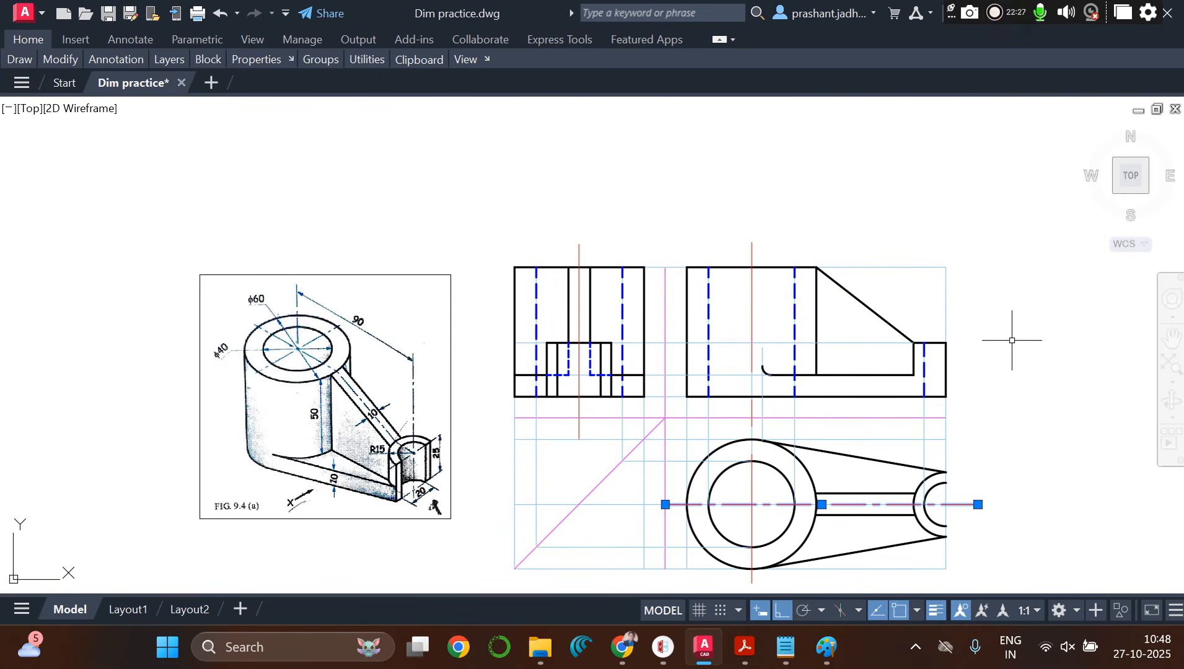
pyautogui.press('Escape')
# Step: Match the properties of the horizontal centre line to the vertical centre lines through the large cylinder and the side view
pyautogui.write('ma')
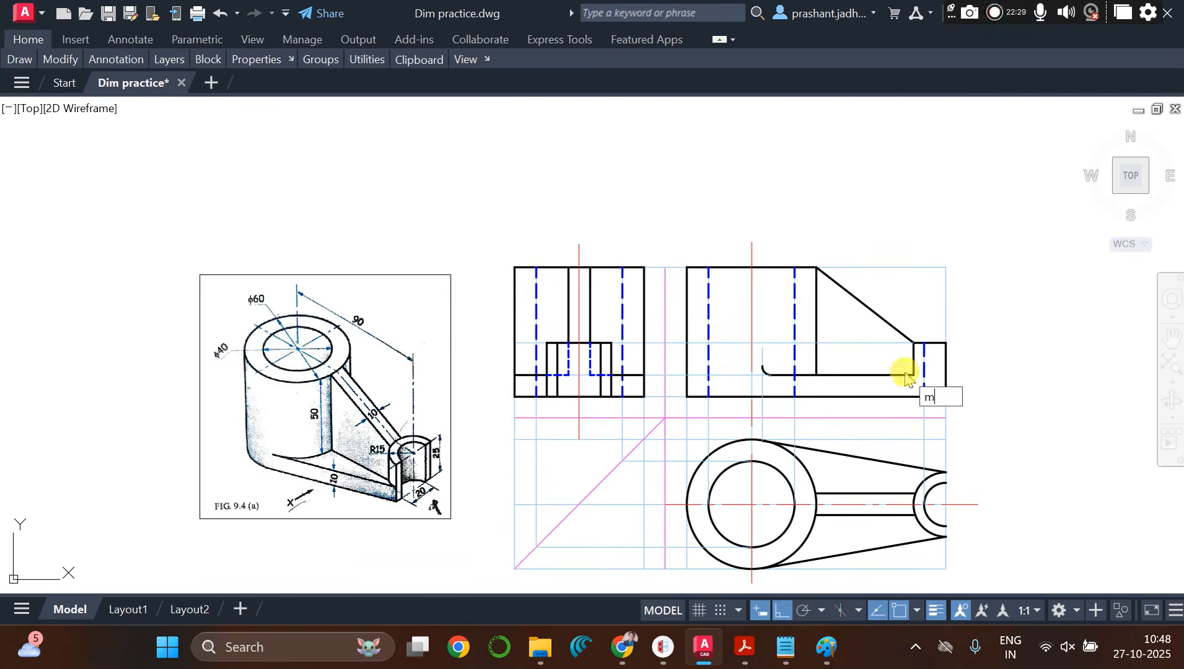
pyautogui.press('Return')
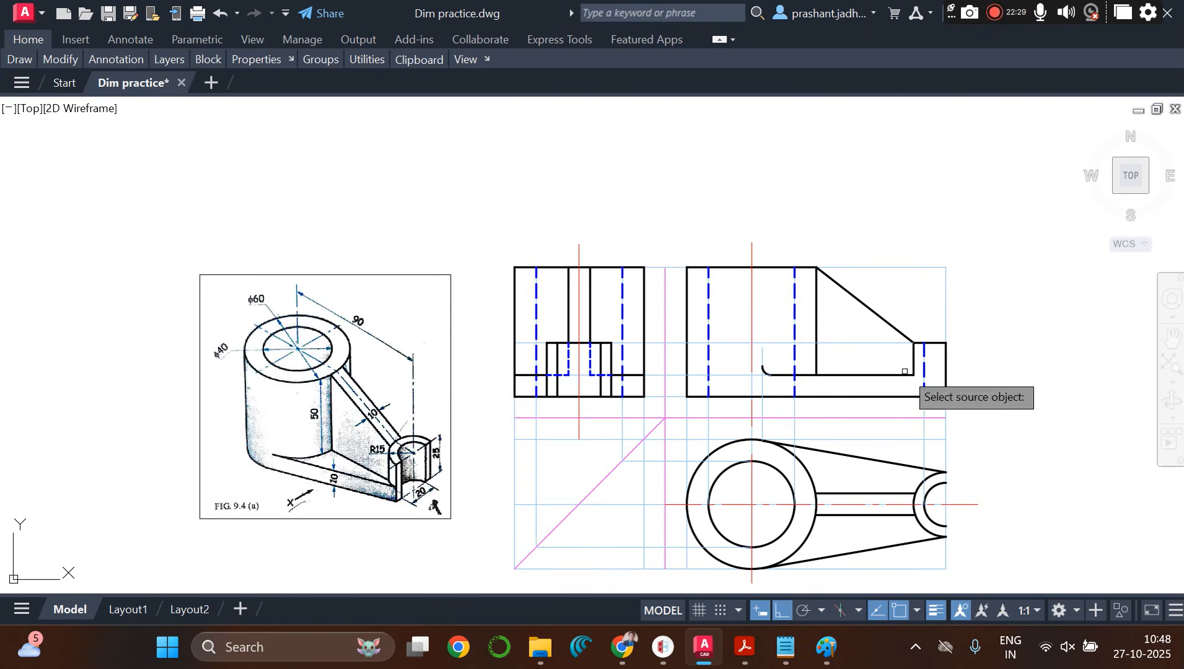
pyautogui.click(969, 506)
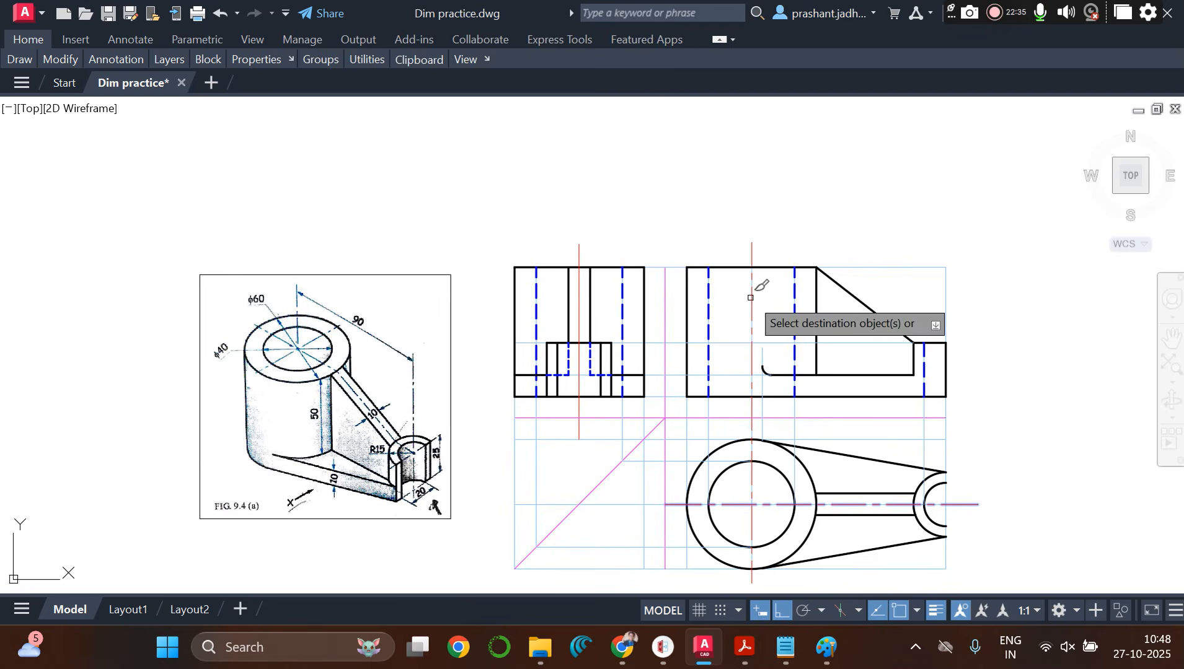
pyautogui.click(578, 254)
pyautogui.press('Escape')
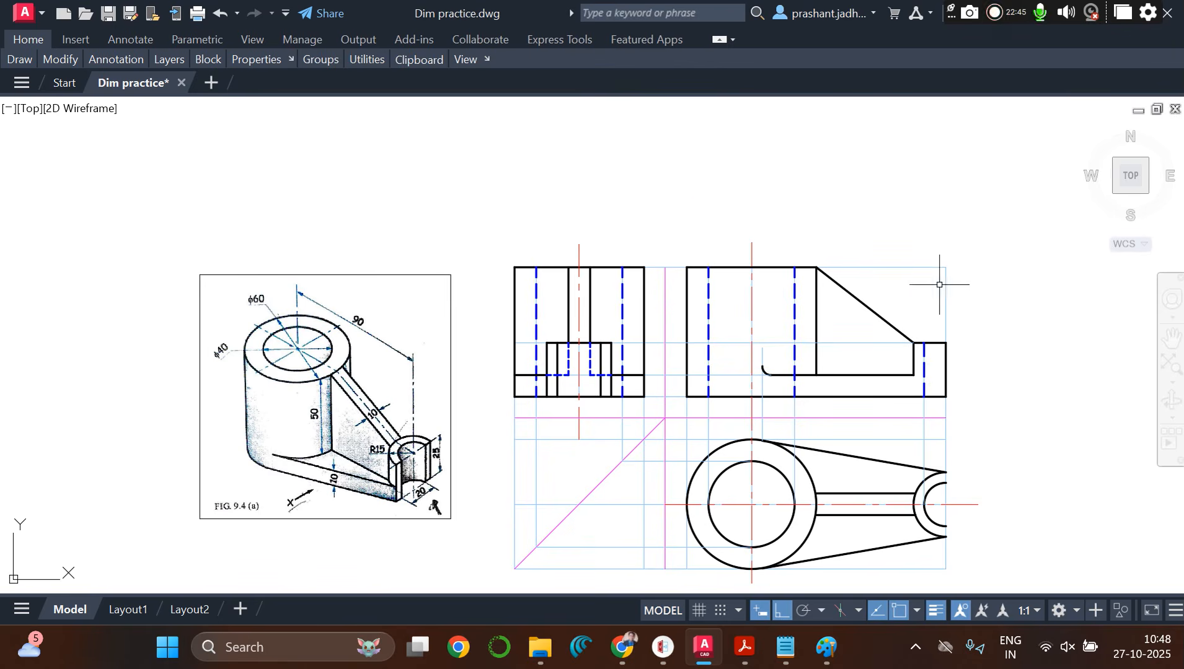
# Step: Switch the current layer away from center and add a diameter dimension to the large outer circle, placed below the top view
pyautogui.moveTo(168, 57)
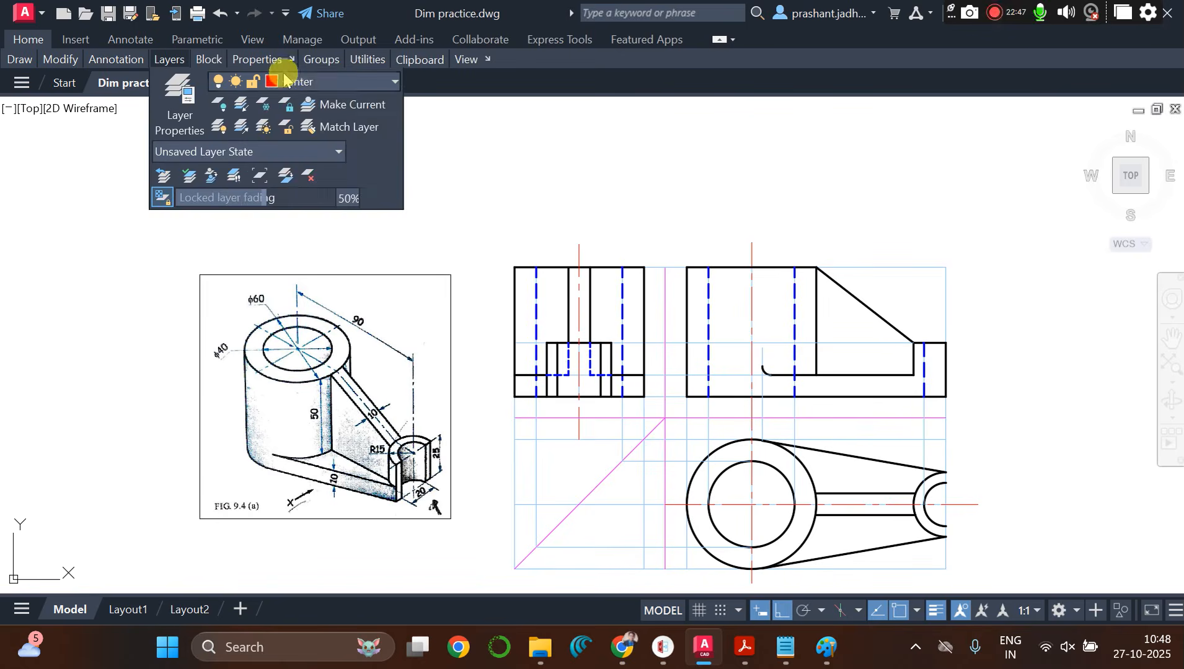
pyautogui.click(306, 79)
pyautogui.click(308, 173)
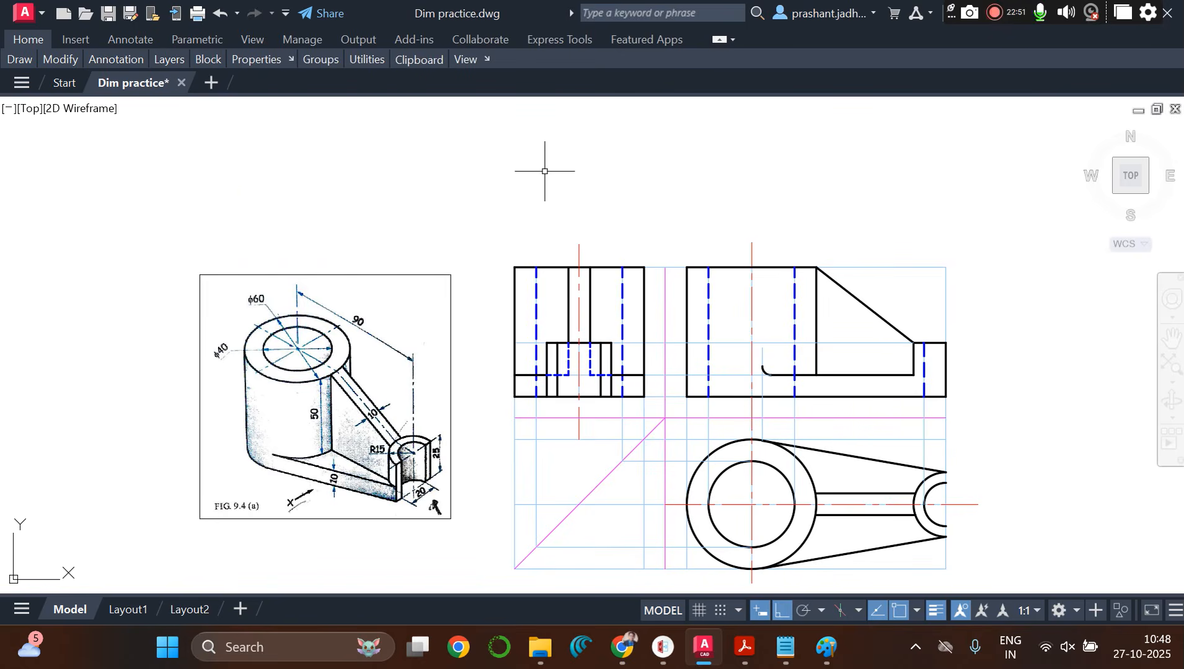
pyautogui.scroll(-2, 670, 176)
pyautogui.scroll(2, 858, 244)
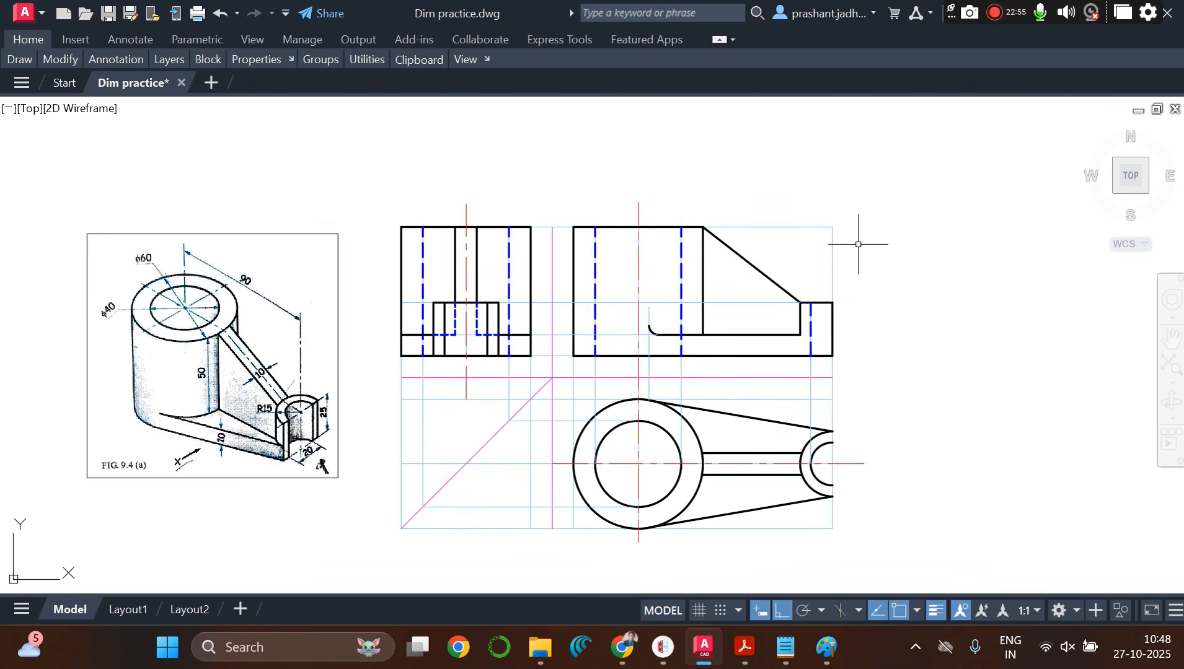
pyautogui.write('ddi')
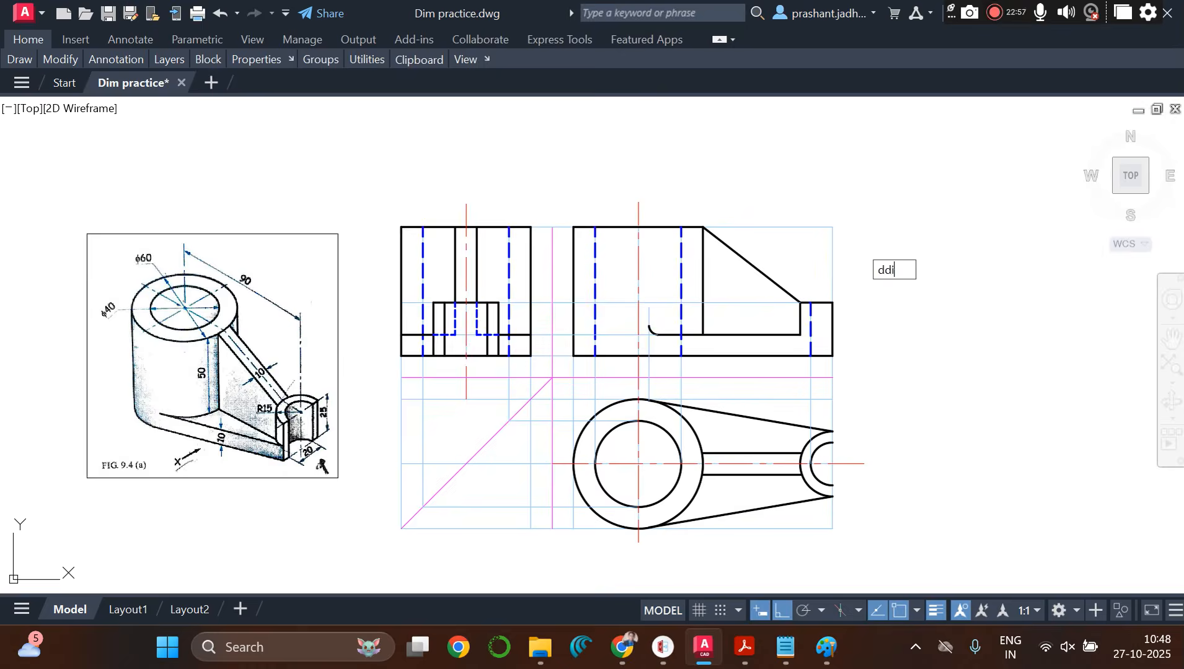
pyautogui.press('Return')
pyautogui.click(606, 519)
pyautogui.click(571, 553)
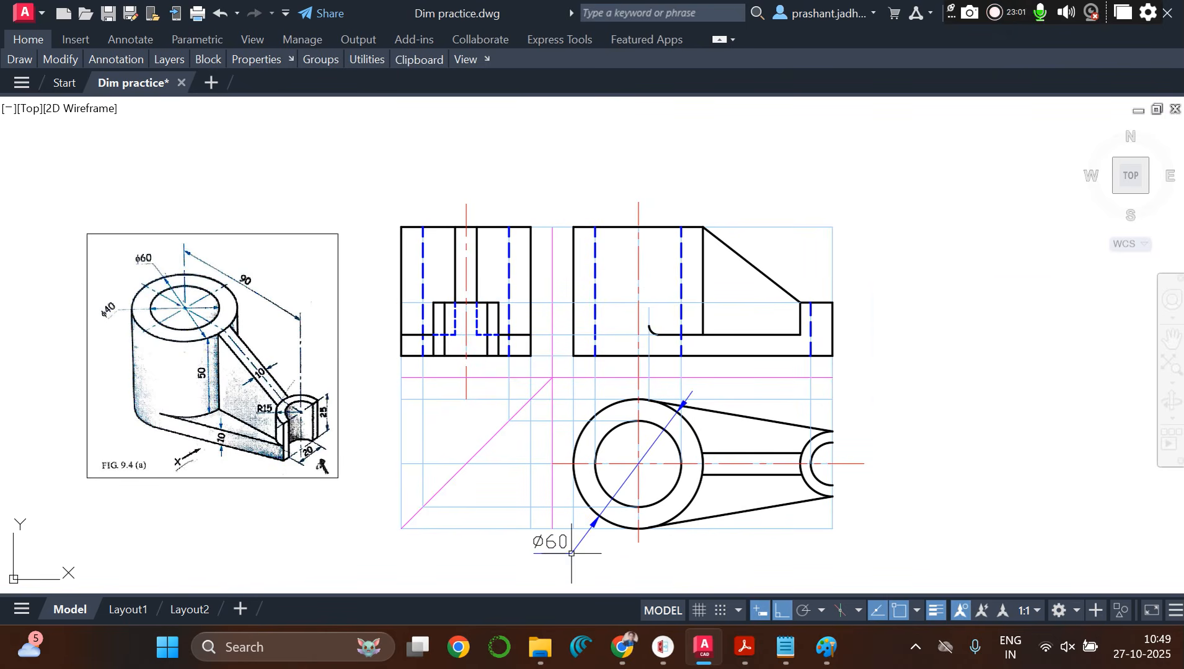
# Step: Modify the current dimension style to an arrow size of 4 and a text height of 4
pyautogui.write('d')
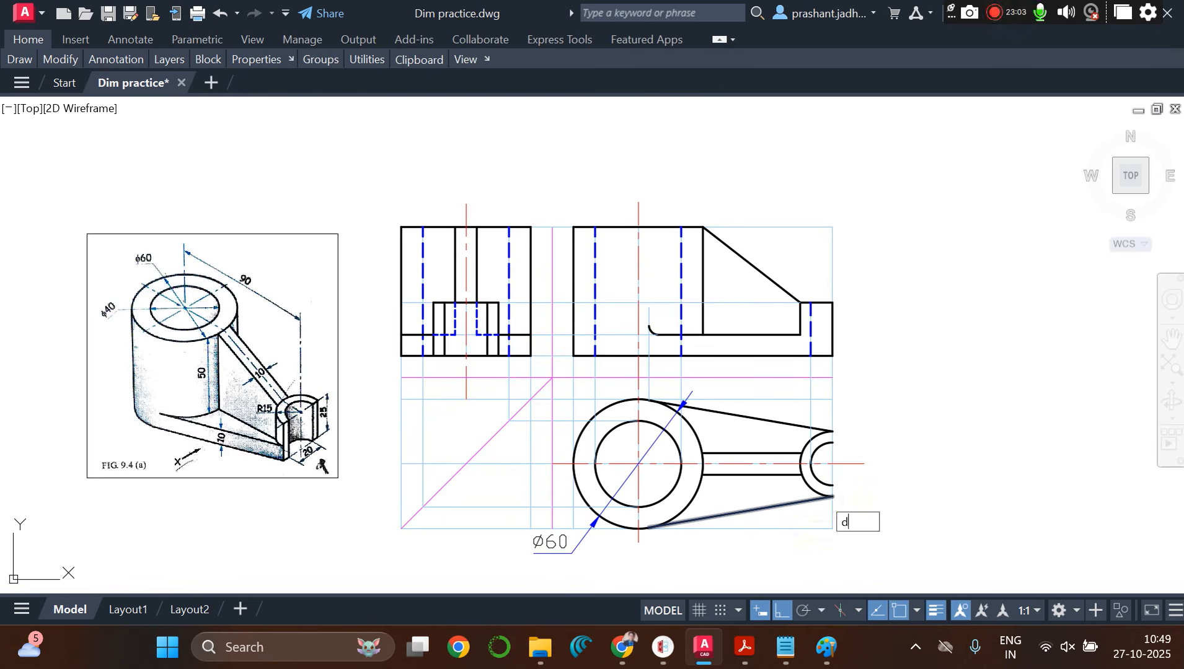
pyautogui.press('Return')
pyautogui.click(782, 279)
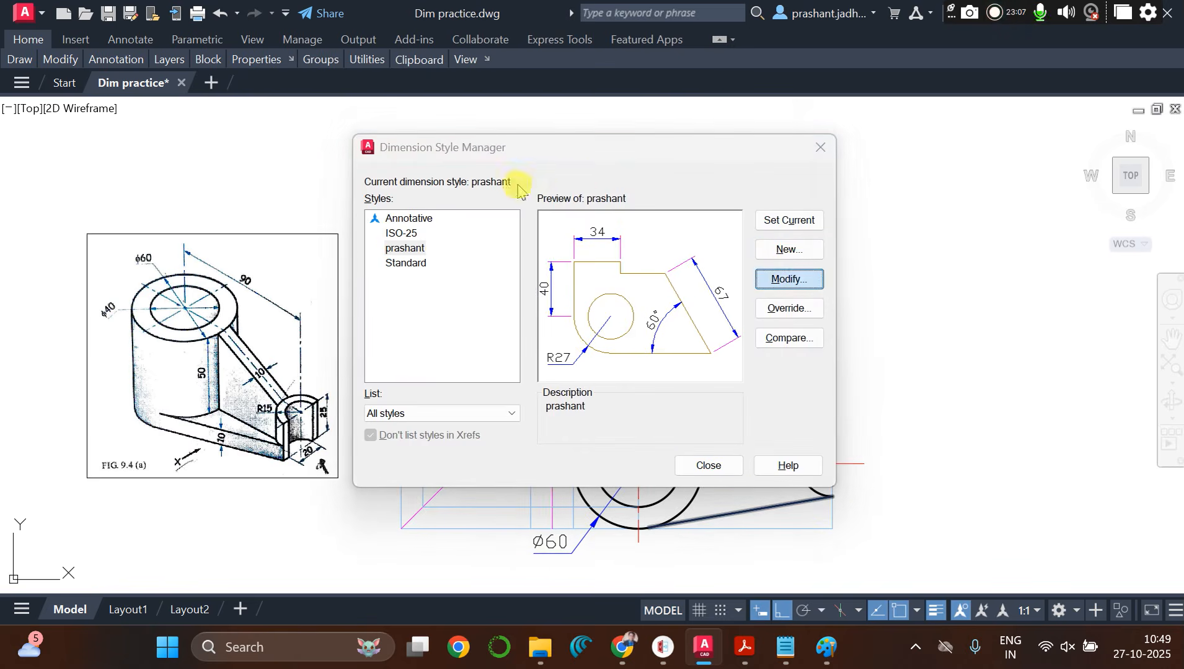
pyautogui.click(428, 109)
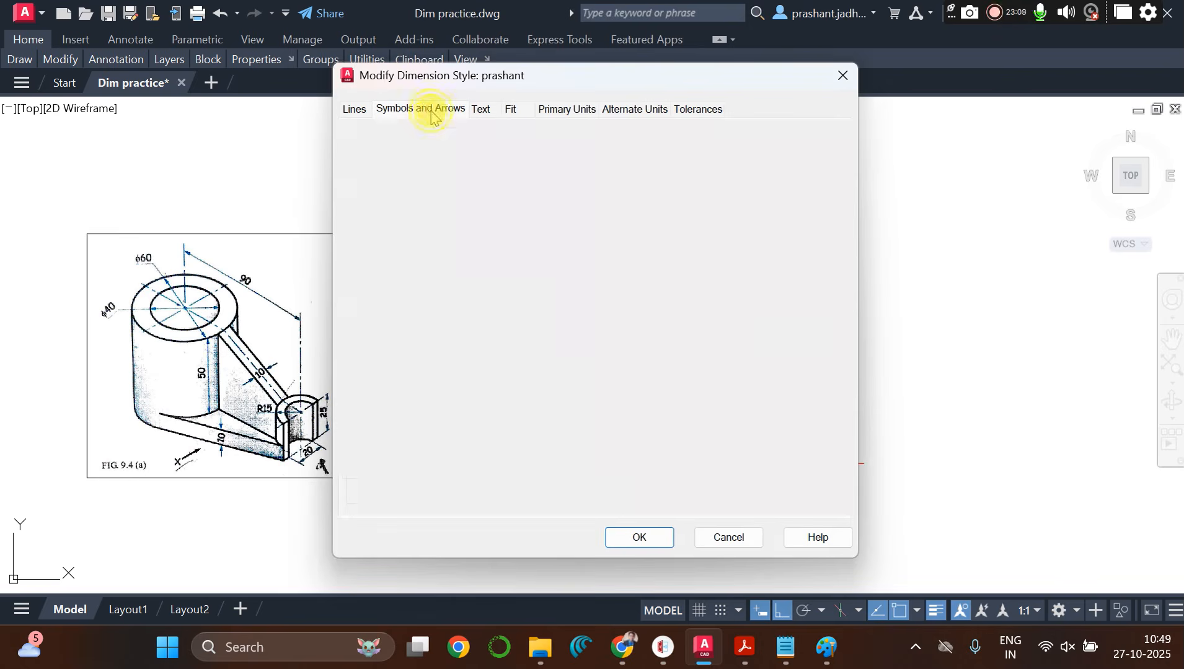
pyautogui.click(379, 295)
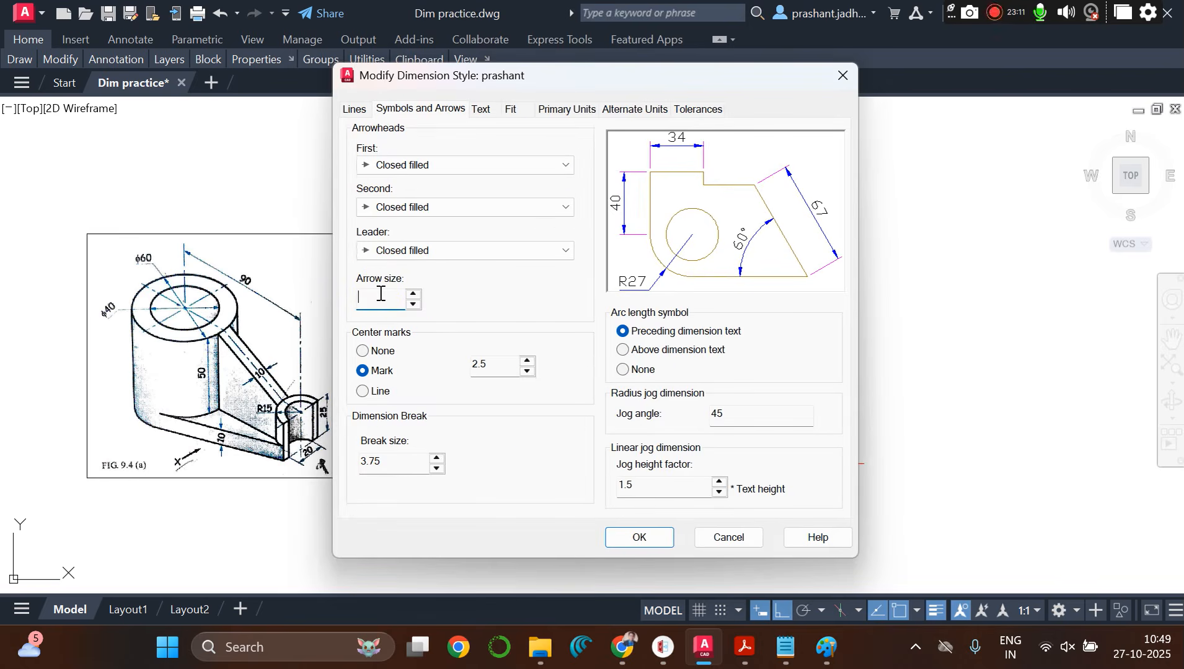
pyautogui.write('4')
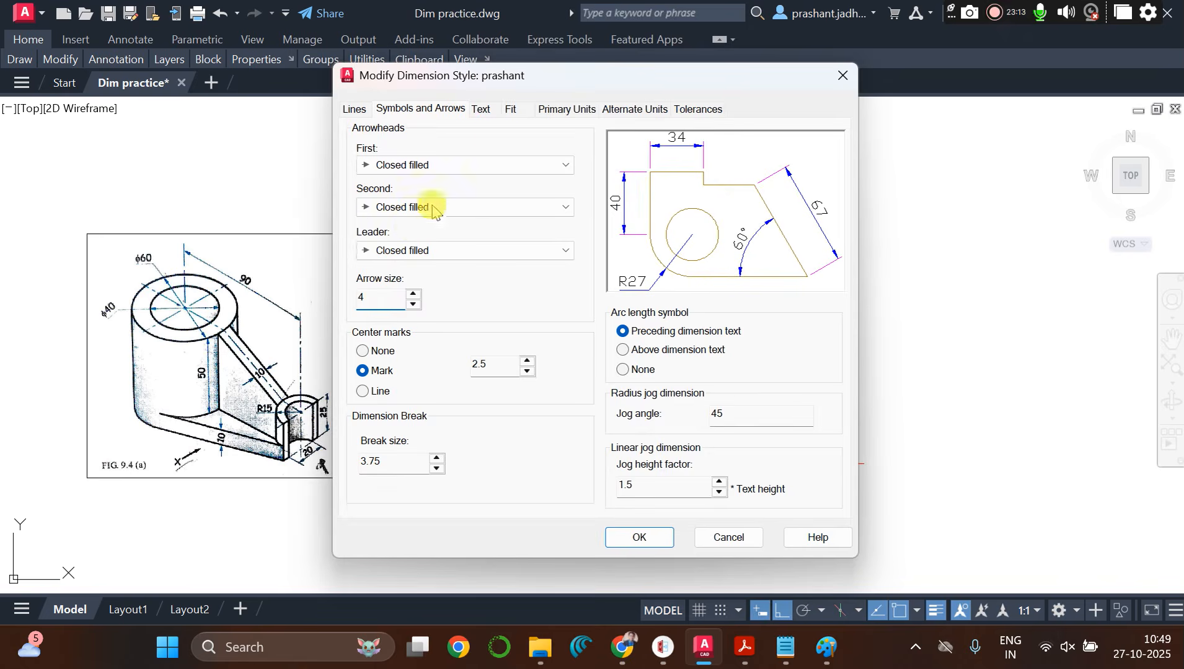
pyautogui.click(481, 109)
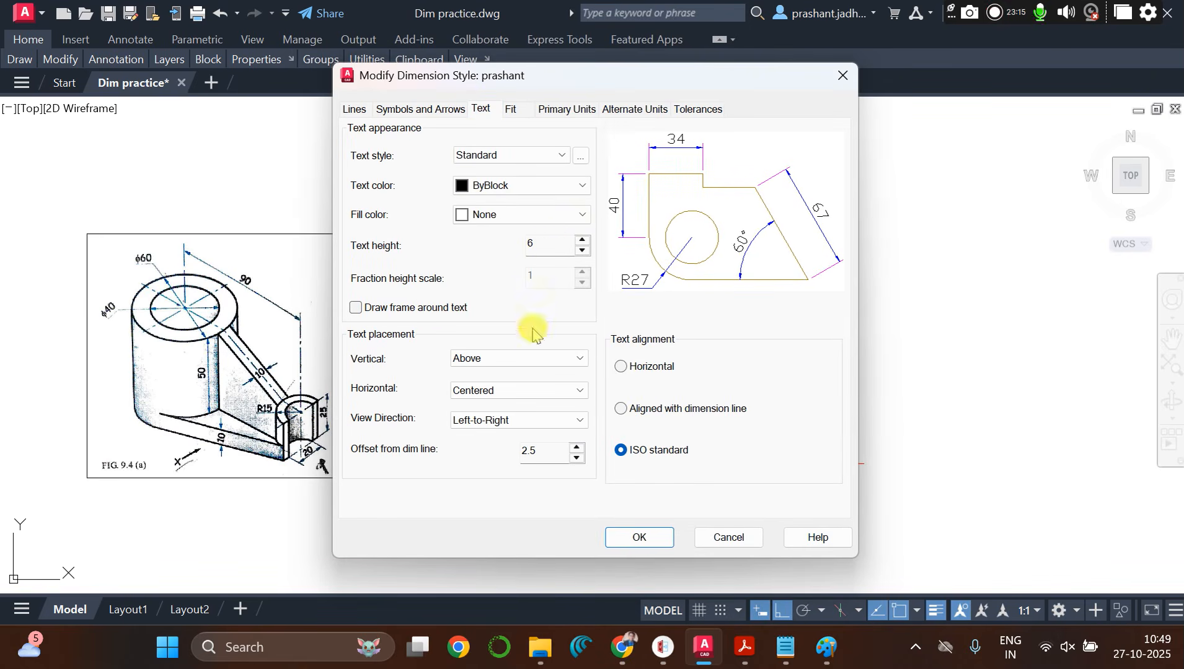
pyautogui.click(552, 244)
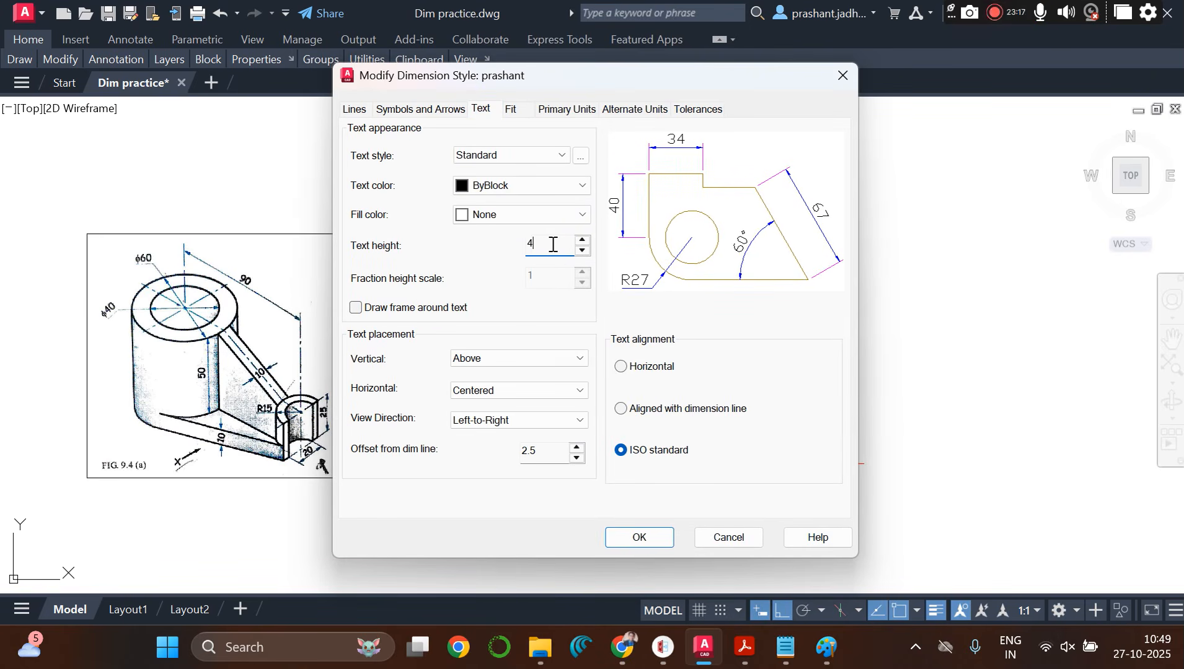
pyautogui.write('4')
pyautogui.click(640, 538)
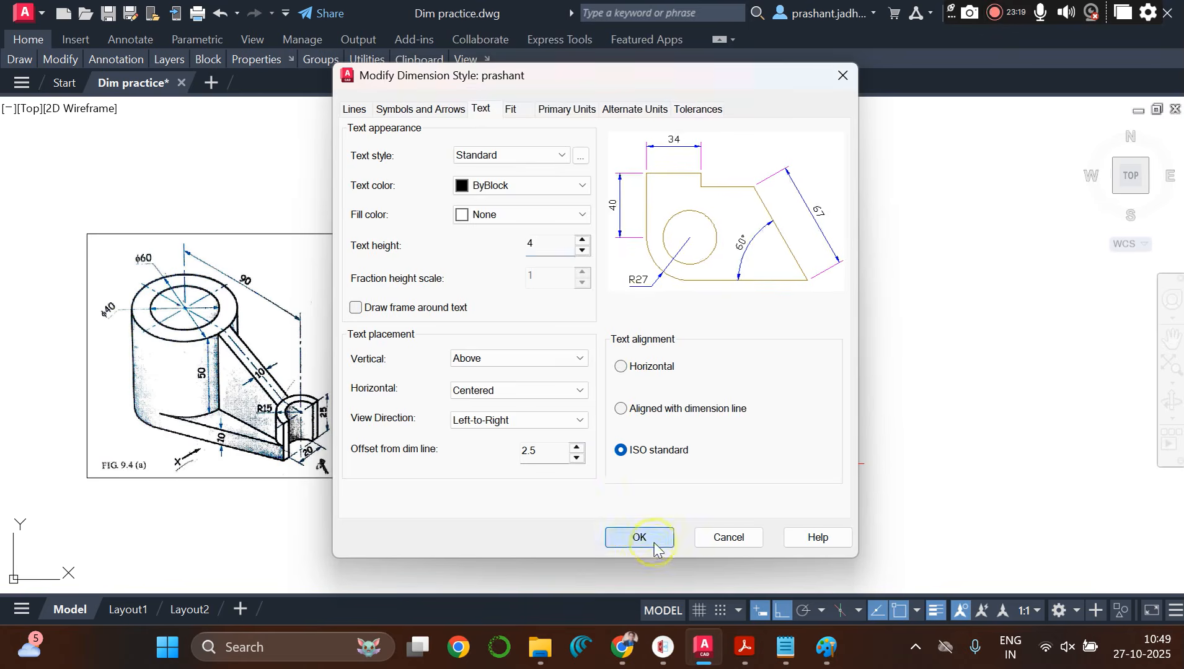
pyautogui.click(708, 465)
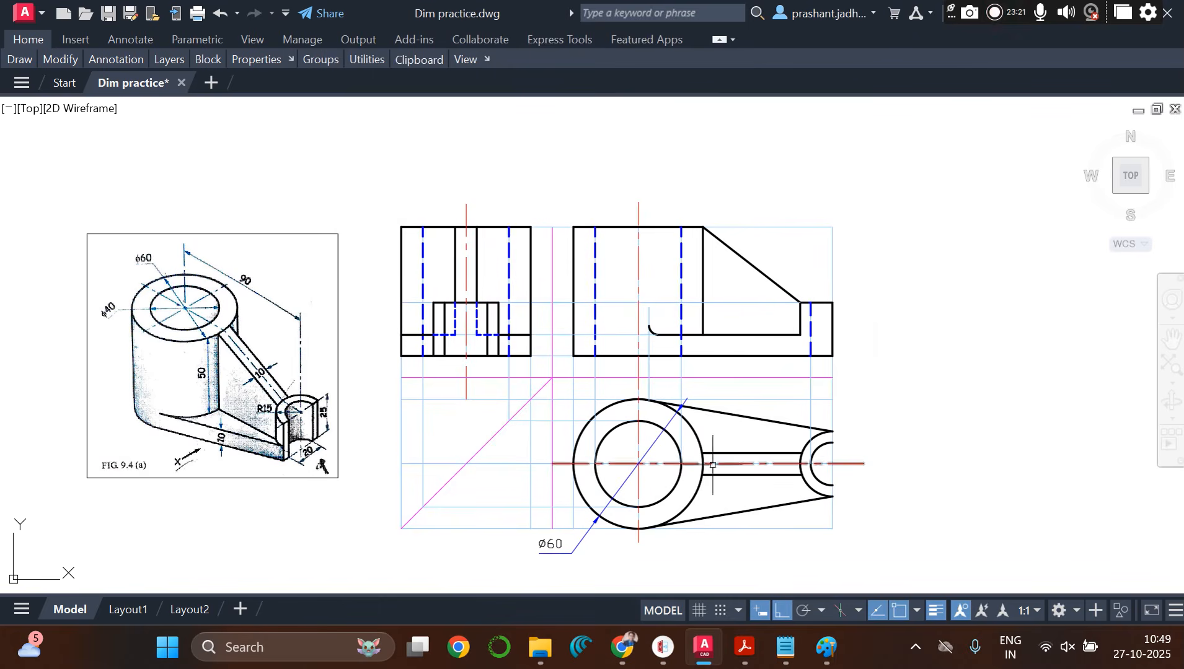
# Step: Add a diameter dimension to the large cylinder's inner circle, placed below the top view
pyautogui.write('ddi')
pyautogui.press('Return')
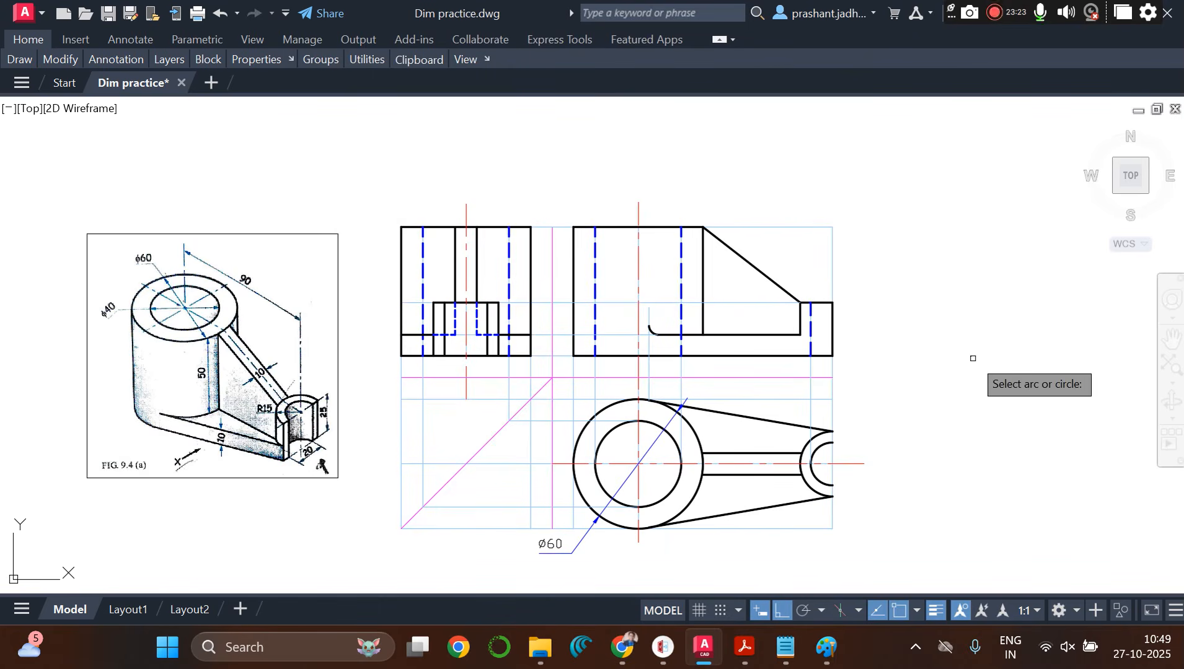
pyautogui.click(612, 429)
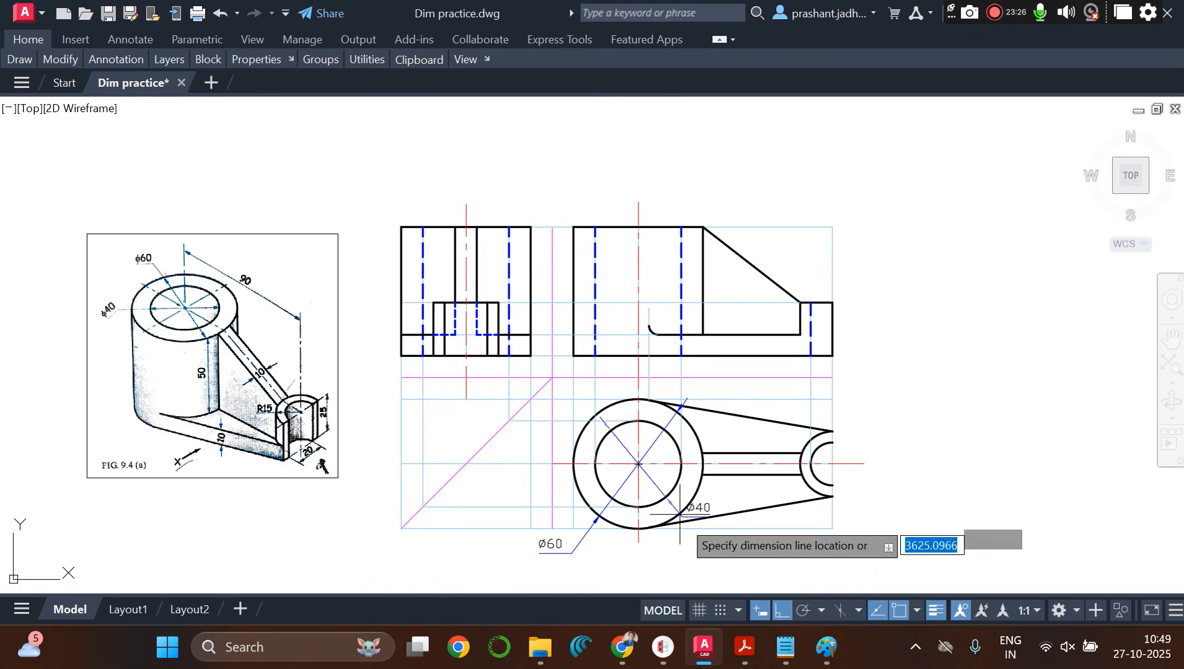
pyautogui.click(688, 558)
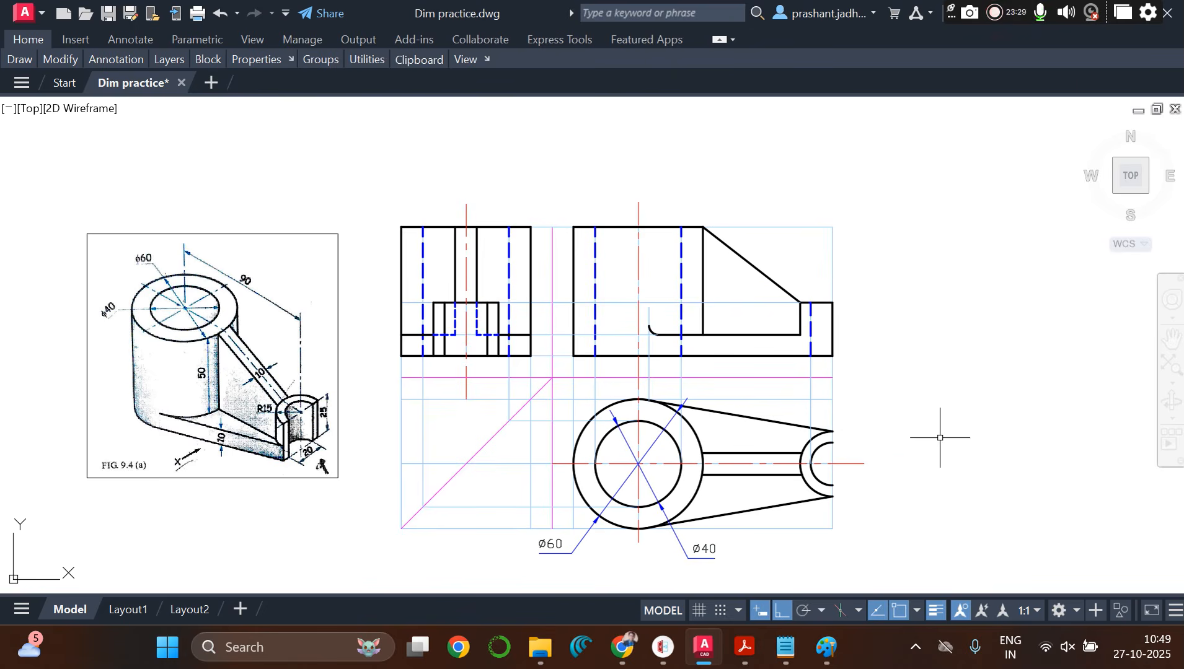
# Step: Draw short lines joining the inner and outer arc ends of the small half boss in the top view
pyautogui.write('l')
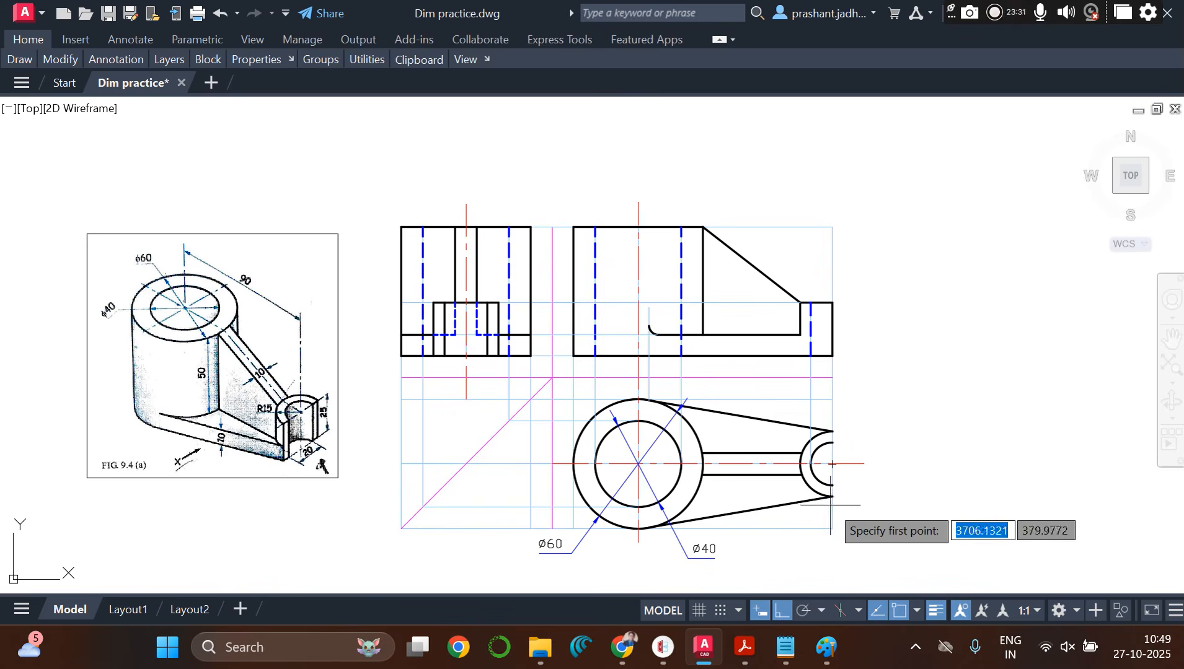
pyautogui.click(828, 487)
pyautogui.click(832, 486)
pyautogui.press('Return')
pyautogui.press('Return')
pyautogui.click(832, 442)
pyautogui.click(834, 432)
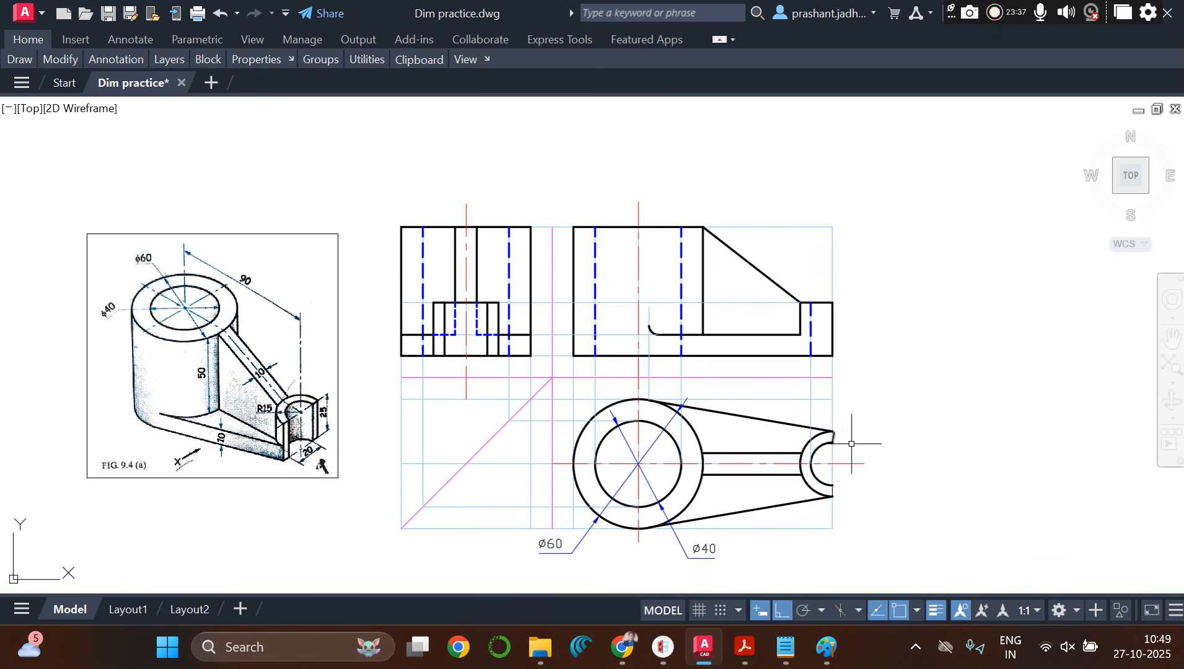
# Step: Move the upper closing line's outer endpoint onto the outer arc's end so the line is vertical
pyautogui.scroll(4, 875, 500)
pyautogui.scroll(4, 810, 378)
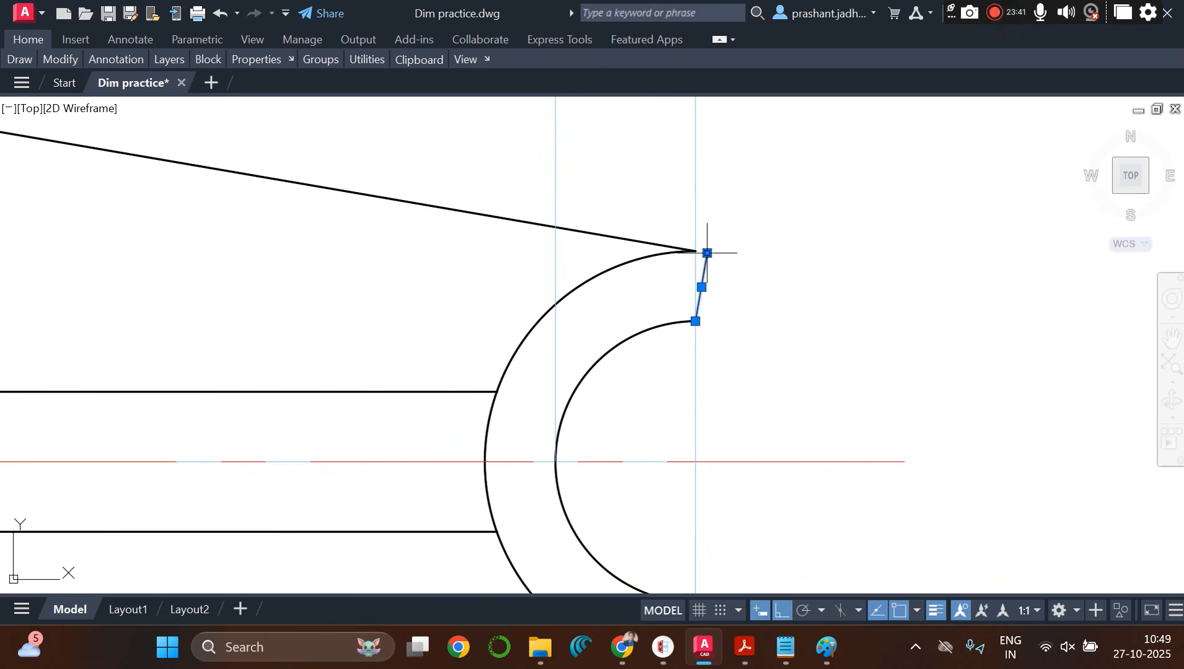
pyautogui.click(707, 253)
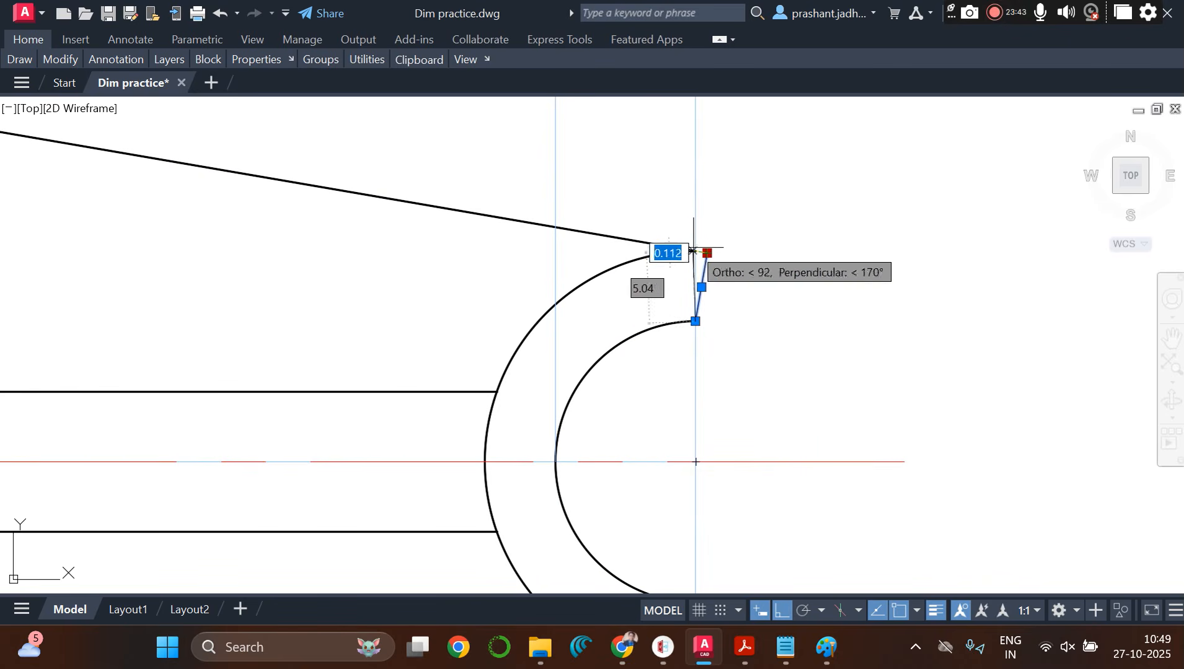
pyautogui.click(696, 251)
pyautogui.press('Escape')
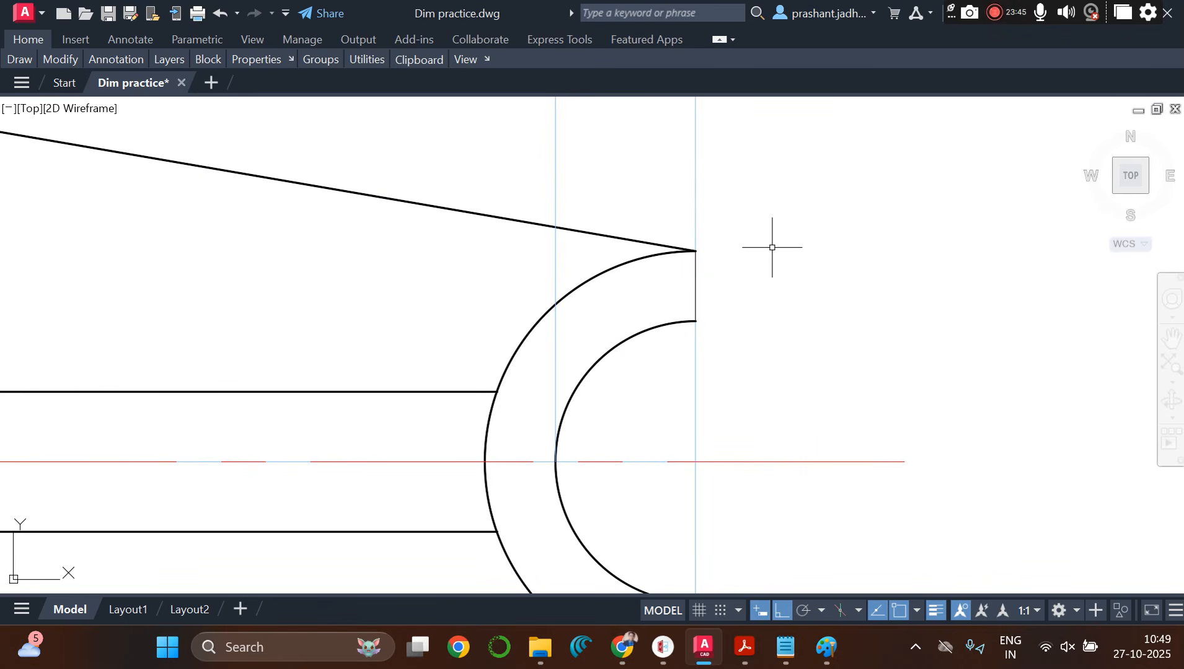
# Step: Match the properties of the upper tangent line to the two short closing lines of the small half boss
pyautogui.scroll(-2, 772, 247)
pyautogui.write('ma')
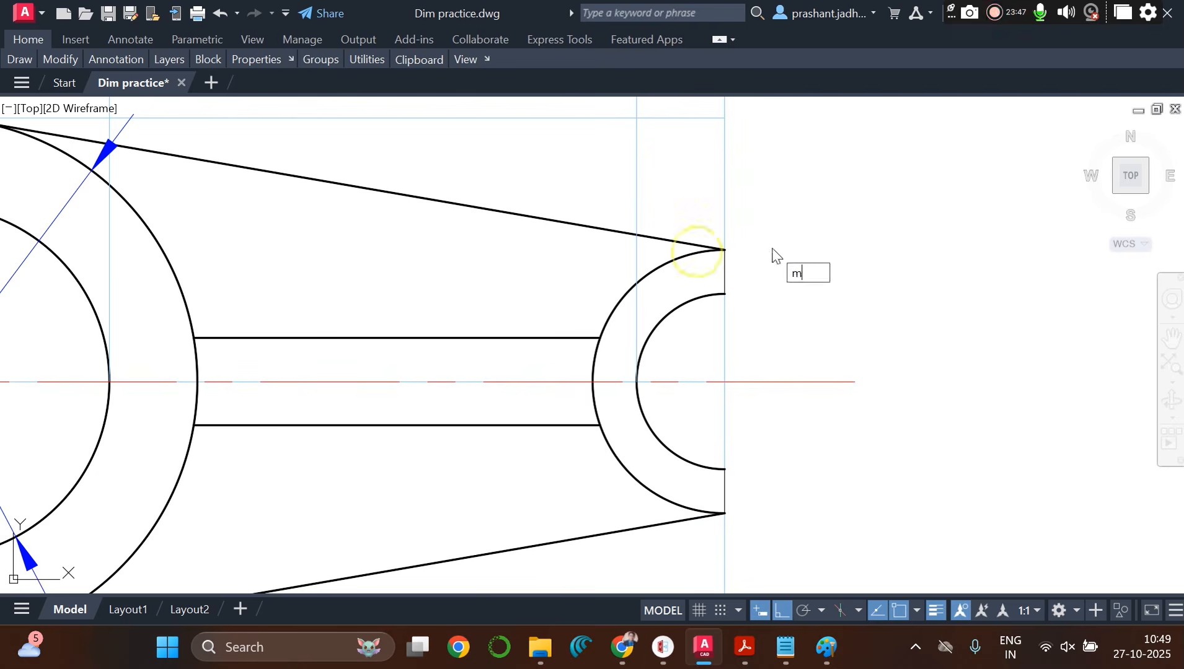
pyautogui.press('Return')
pyautogui.click(707, 246)
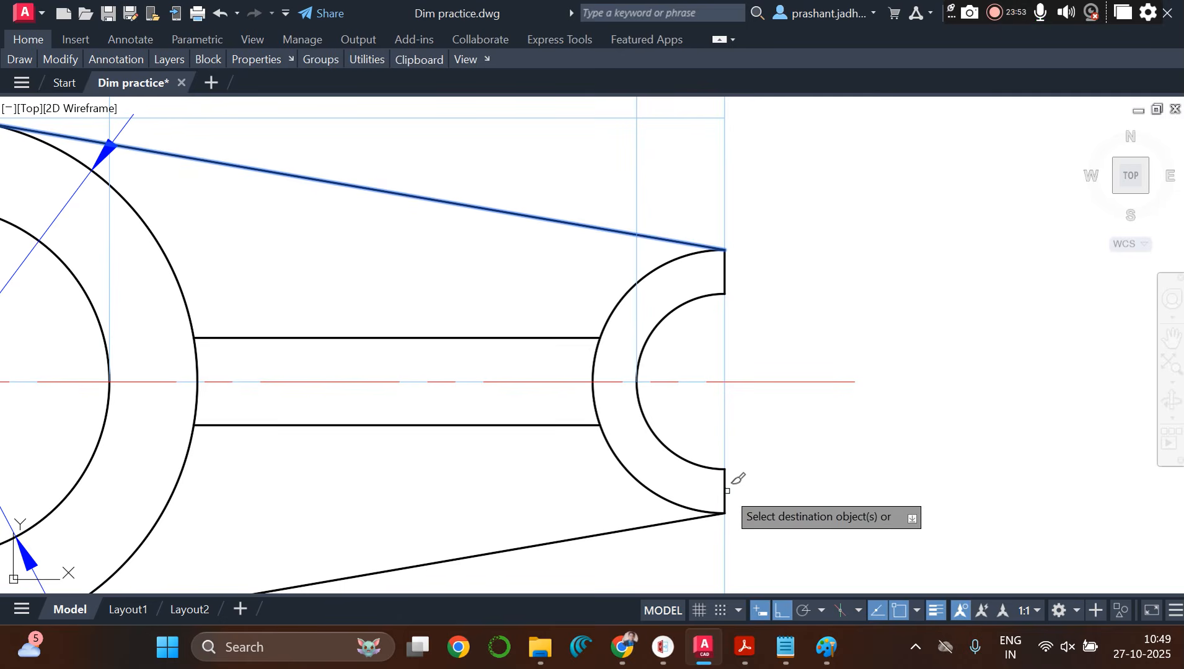
pyautogui.press('Escape')
# Step: Add radius dimensions to the inner and outer arcs of the small half boss, placed outside the top view
pyautogui.scroll(-4, 822, 404)
pyautogui.write('DRA')
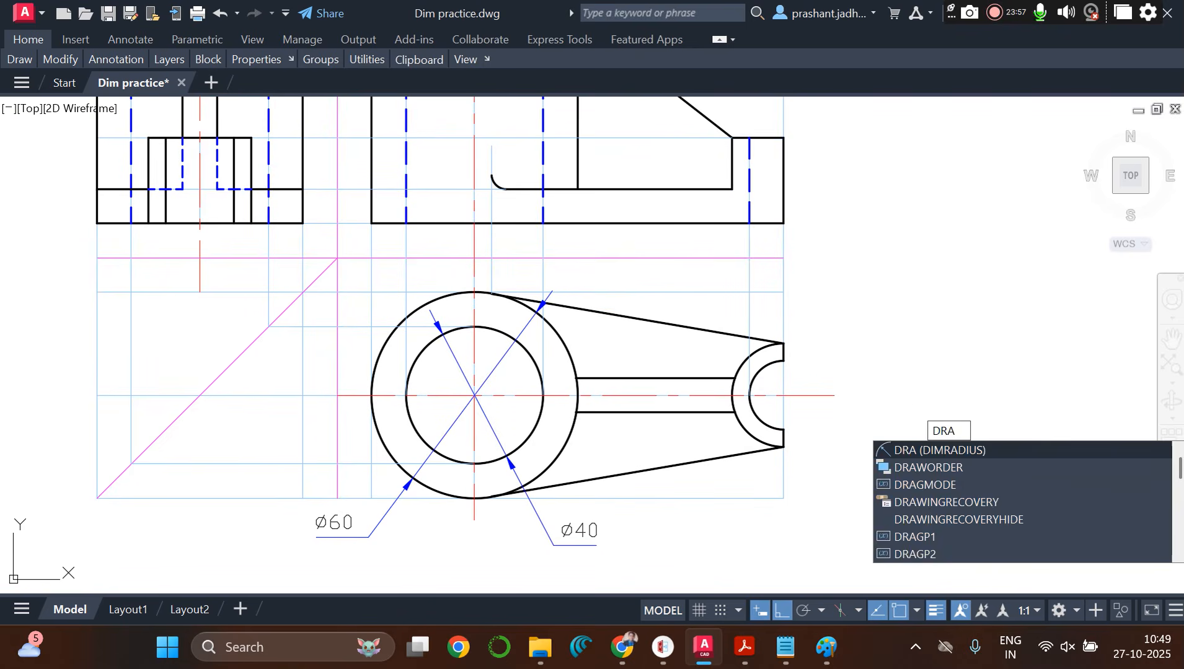
pyautogui.press('Return')
pyautogui.click(771, 364)
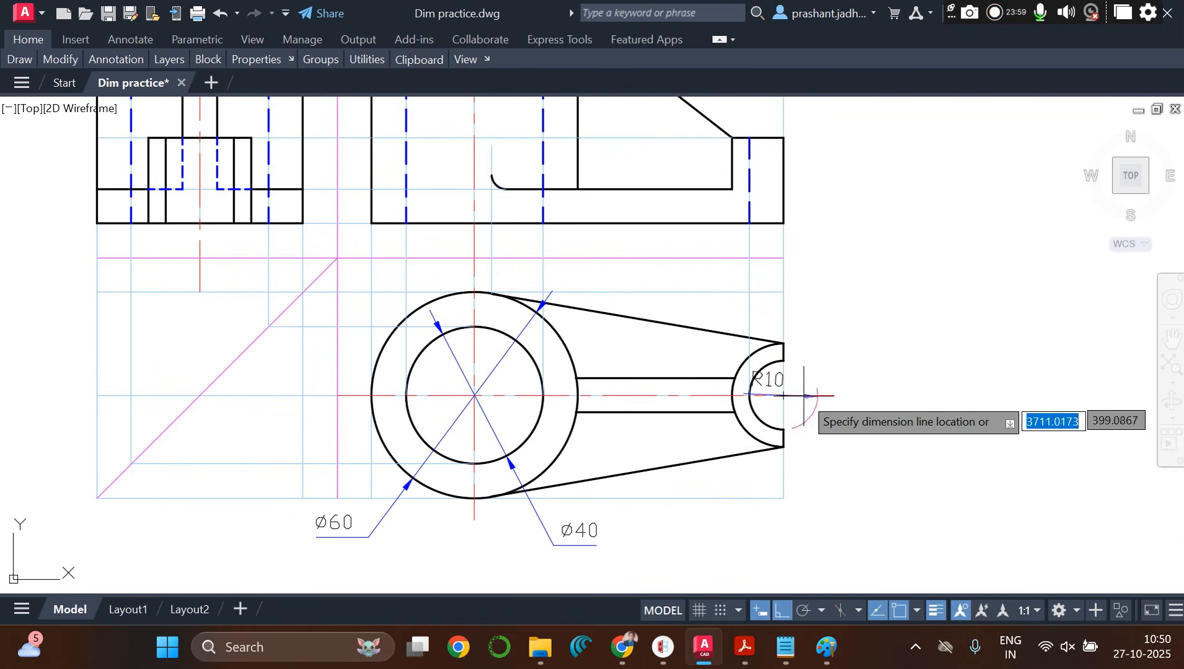
pyautogui.click(852, 344)
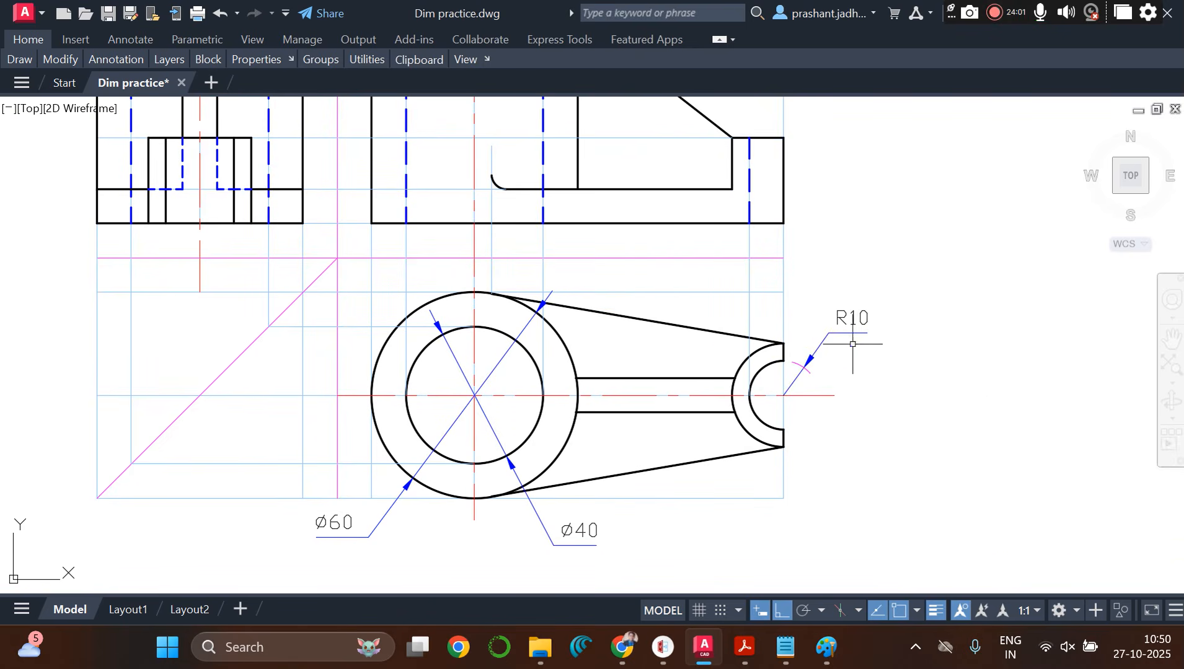
pyautogui.press('Return')
pyautogui.click(751, 436)
pyautogui.click(850, 493)
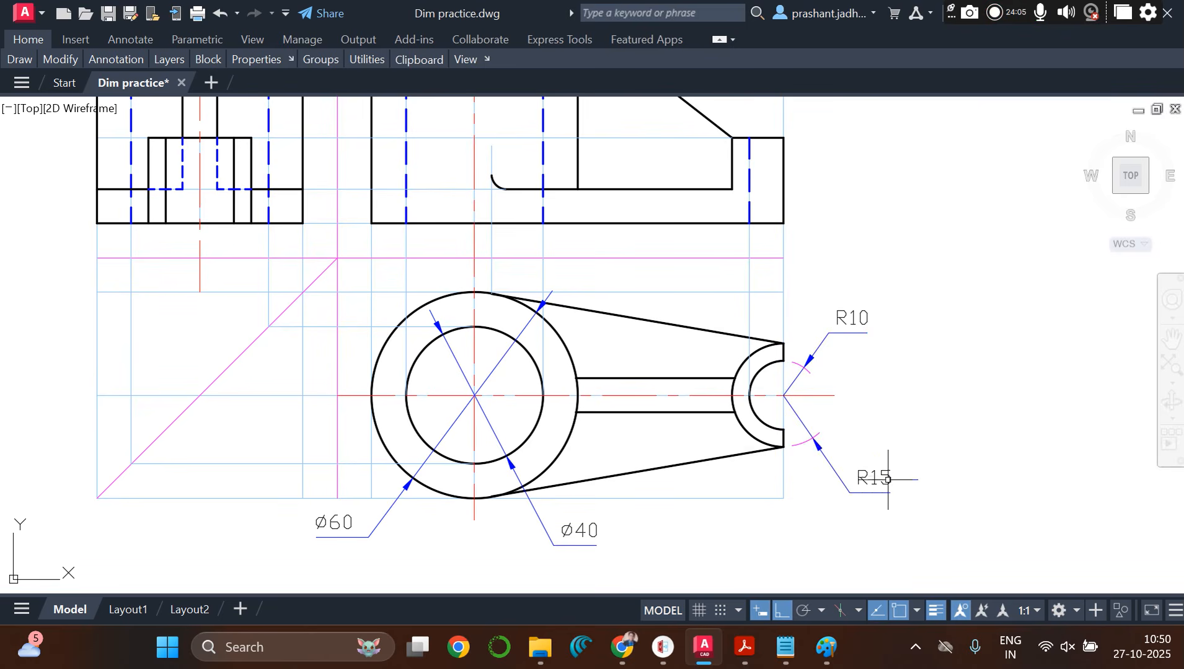
# Step: Add a linear dimension for the small boss's height, placed beyond the boss end of the front view
pyautogui.scroll(-2, 1027, 409)
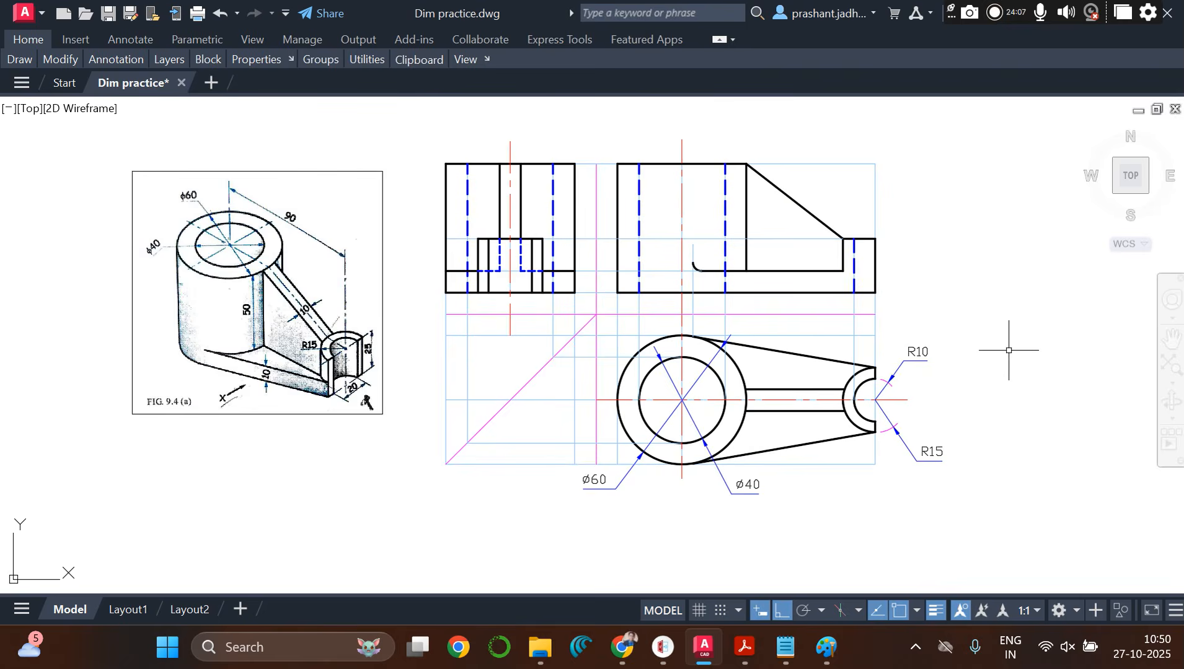
pyautogui.write('dli')
pyautogui.press('Return')
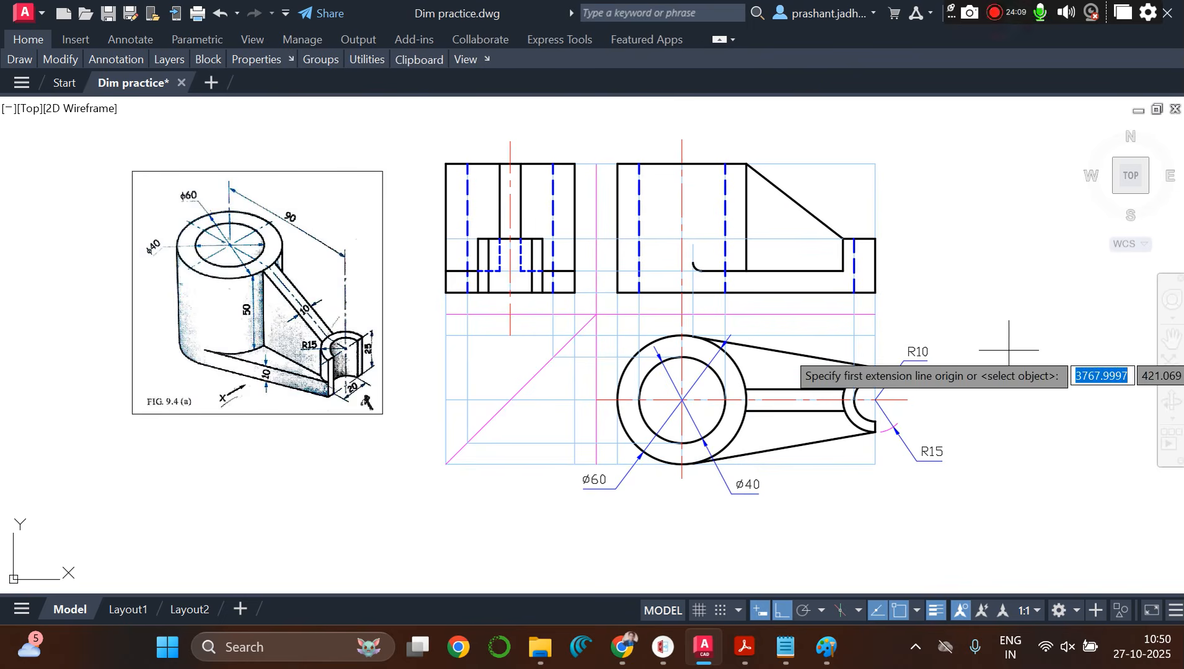
pyautogui.click(875, 293)
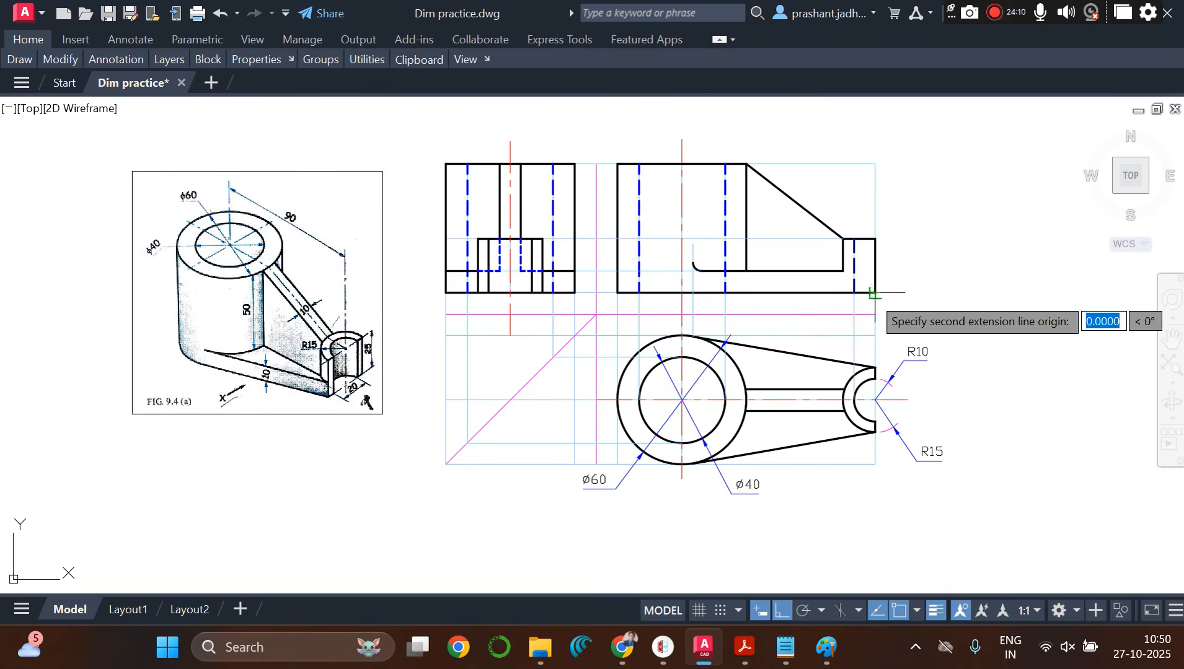
pyautogui.click(875, 239)
pyautogui.click(937, 261)
# Step: Dimension the base plate's thickness in the front view, placed between the small boss and its height dimension
pyautogui.press('Return')
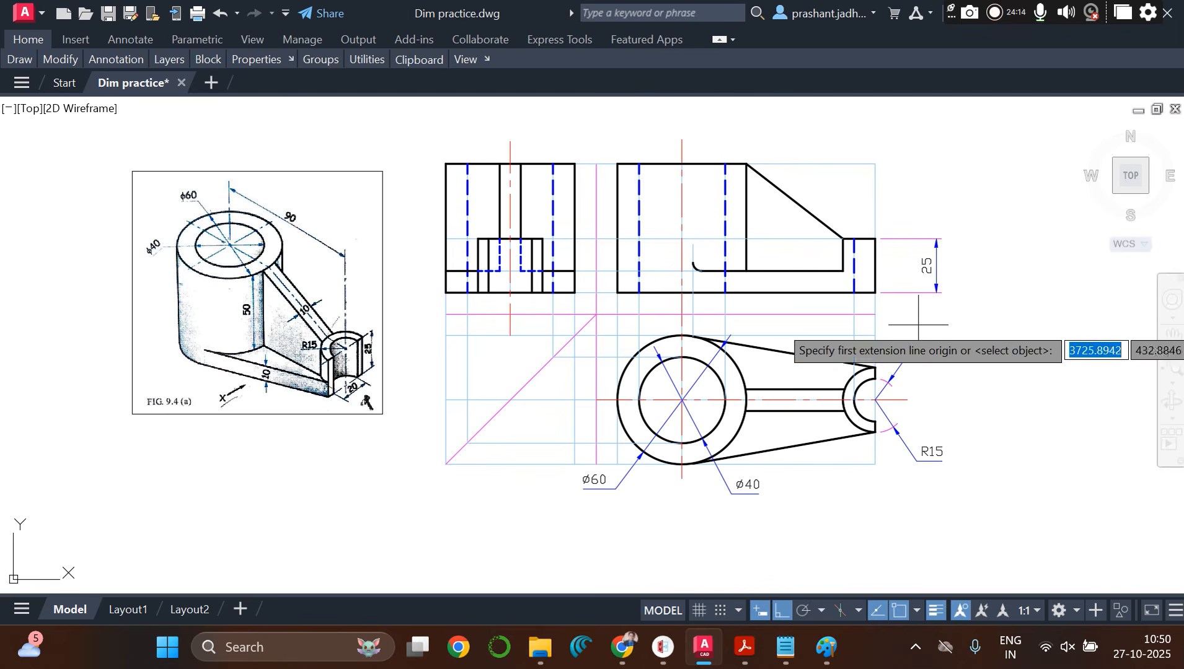
pyautogui.click(843, 271)
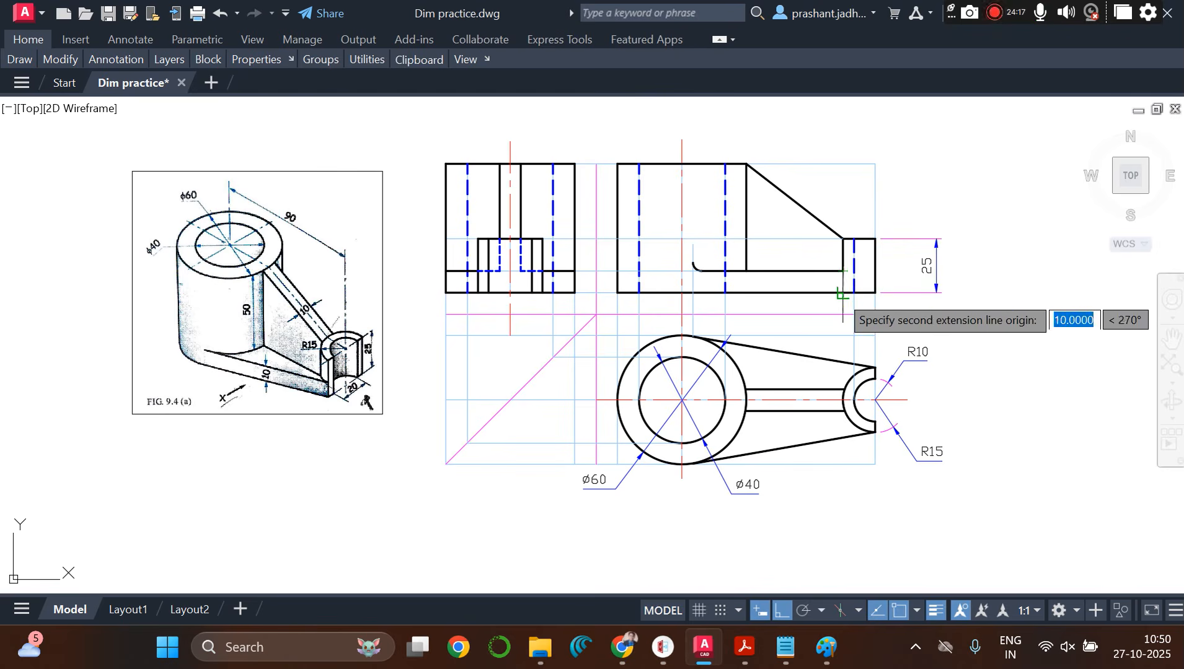
pyautogui.click(843, 293)
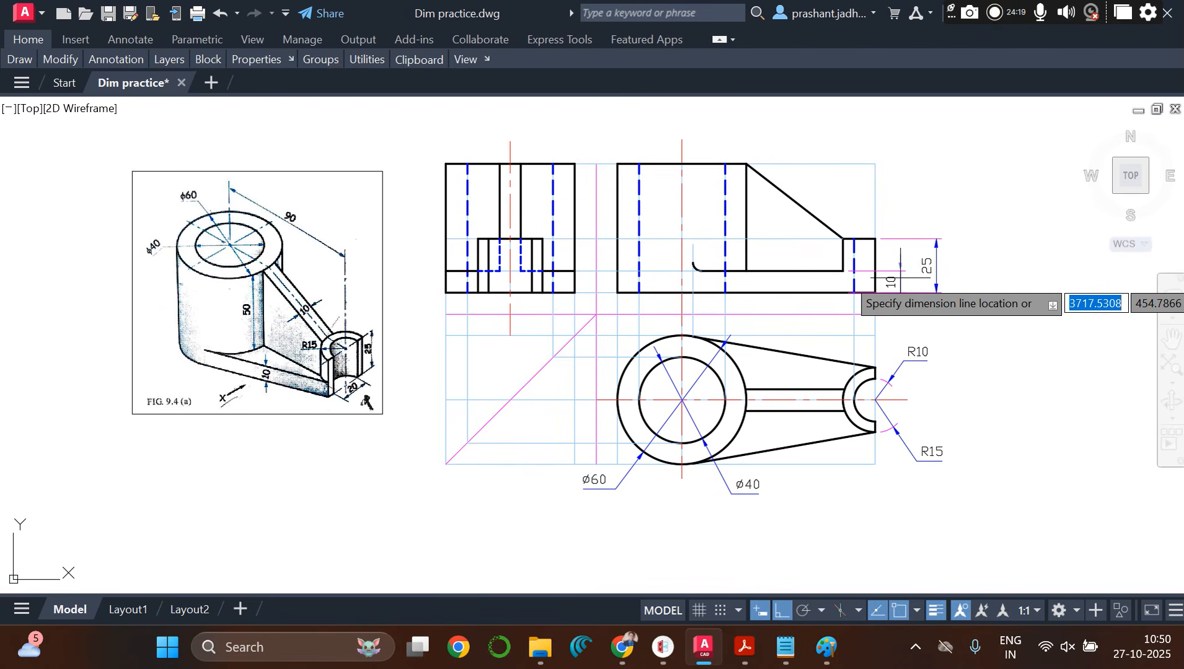
pyautogui.click(901, 277)
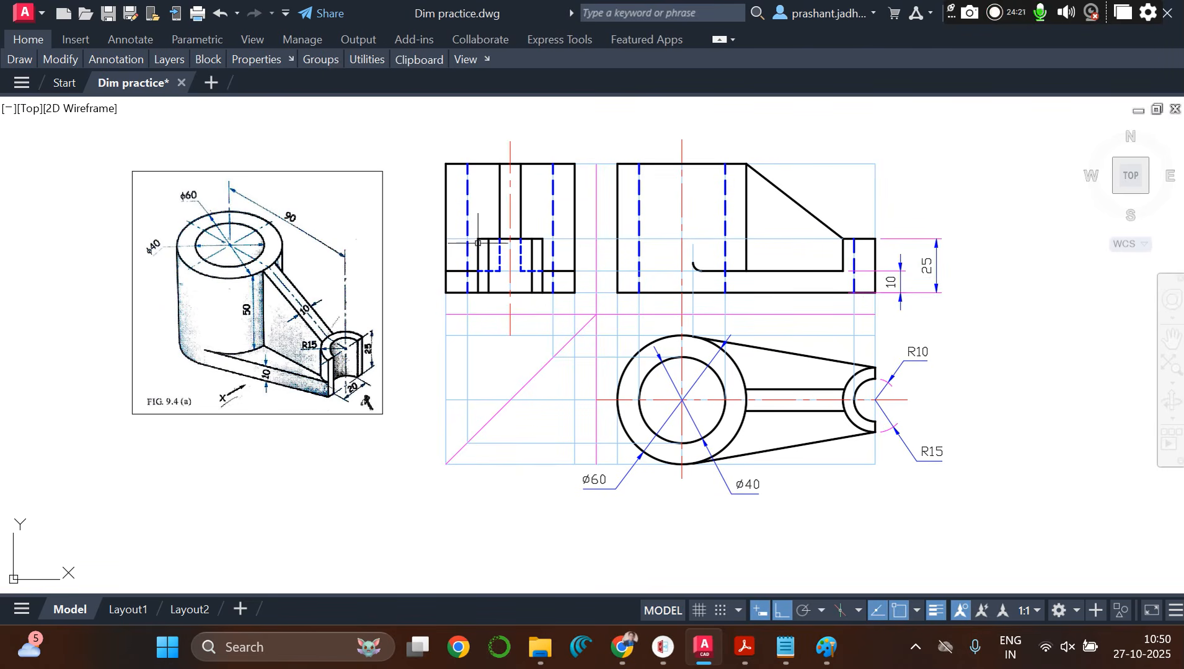
# Step: Add a linear dimension for the large cylinder's overall height along the outer edge of the side view
pyautogui.write('dli')
pyautogui.press('Return')
pyautogui.click(446, 293)
pyautogui.click(445, 163)
pyautogui.click(419, 174)
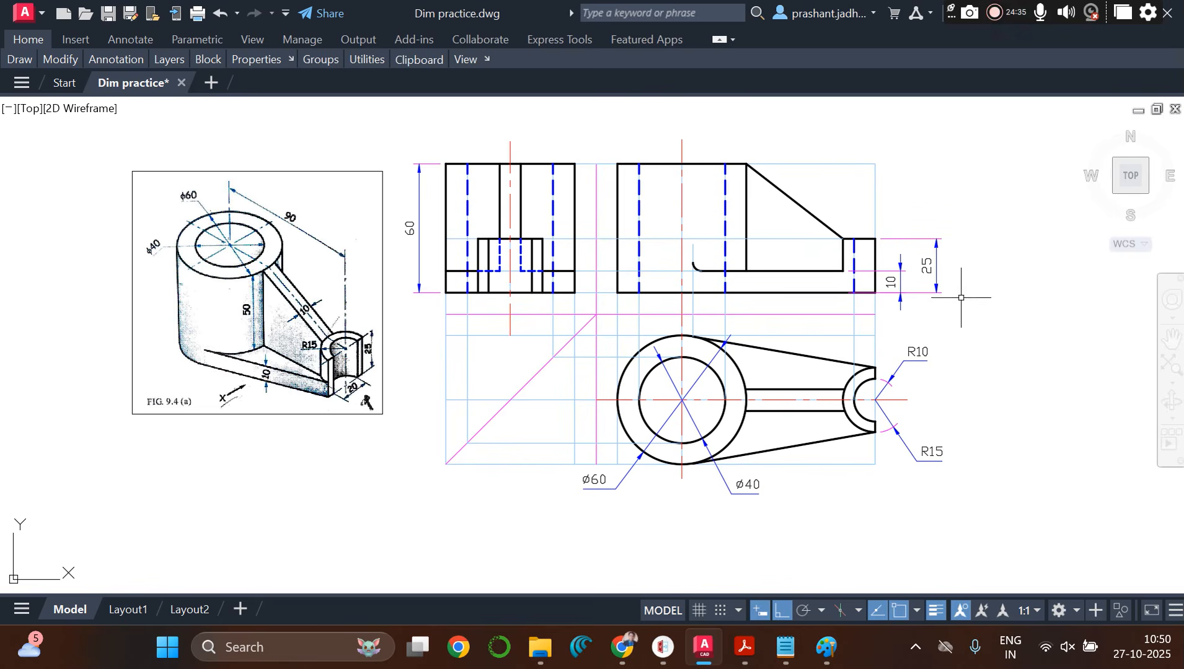
# Step: Dimension the horizontal distance from the large cylinder's axis to the small boss's outer face, placed above the front view
pyautogui.write('dli')
pyautogui.press('Return')
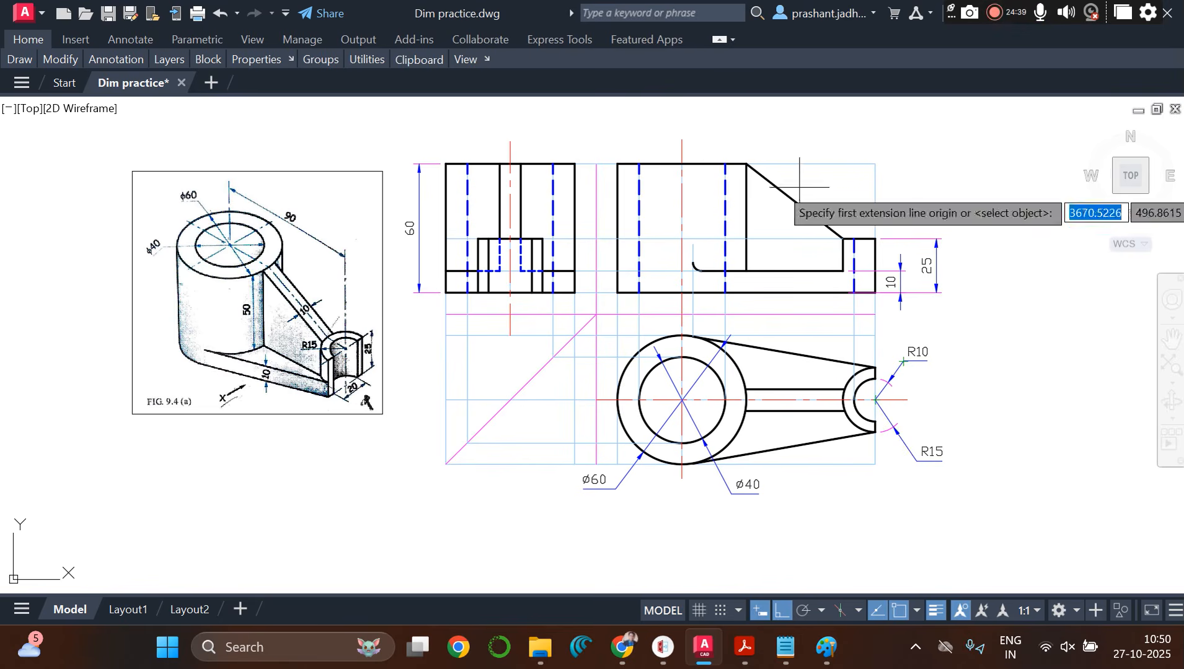
pyautogui.click(681, 165)
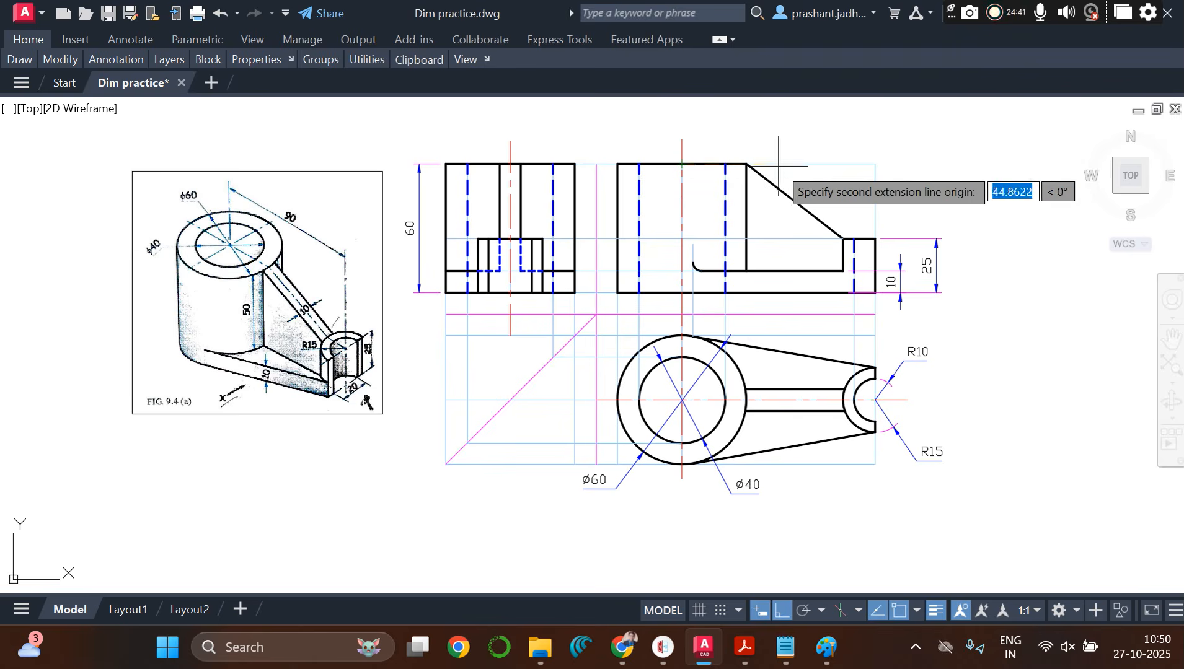
pyautogui.click(875, 238)
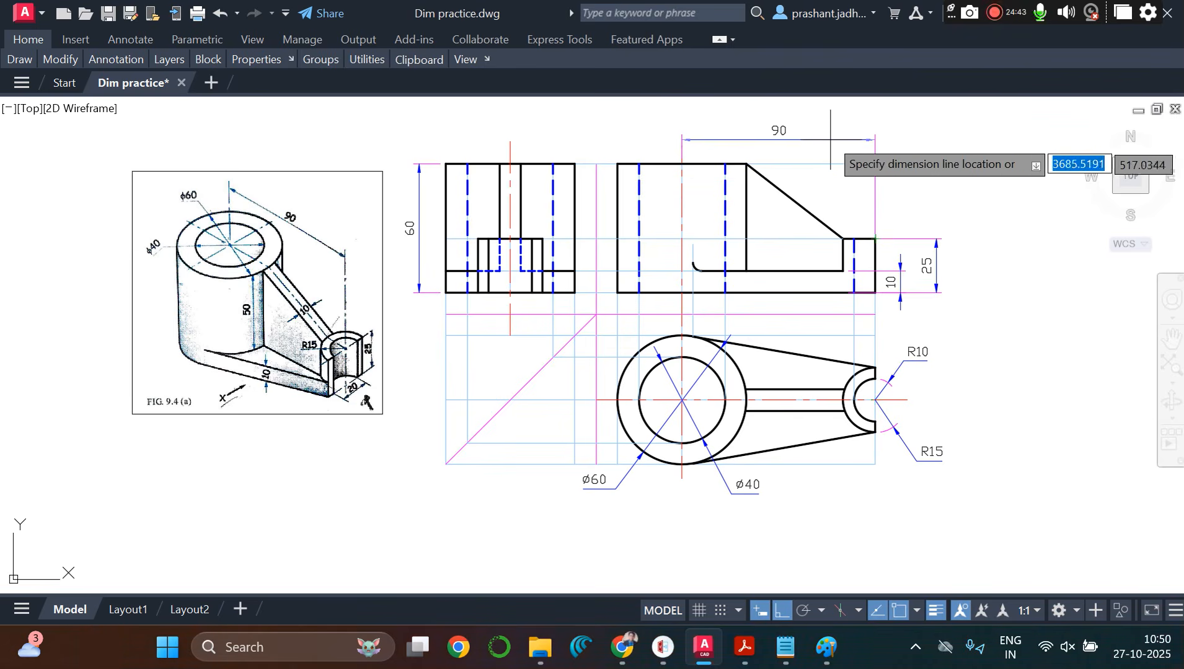
pyautogui.click(811, 133)
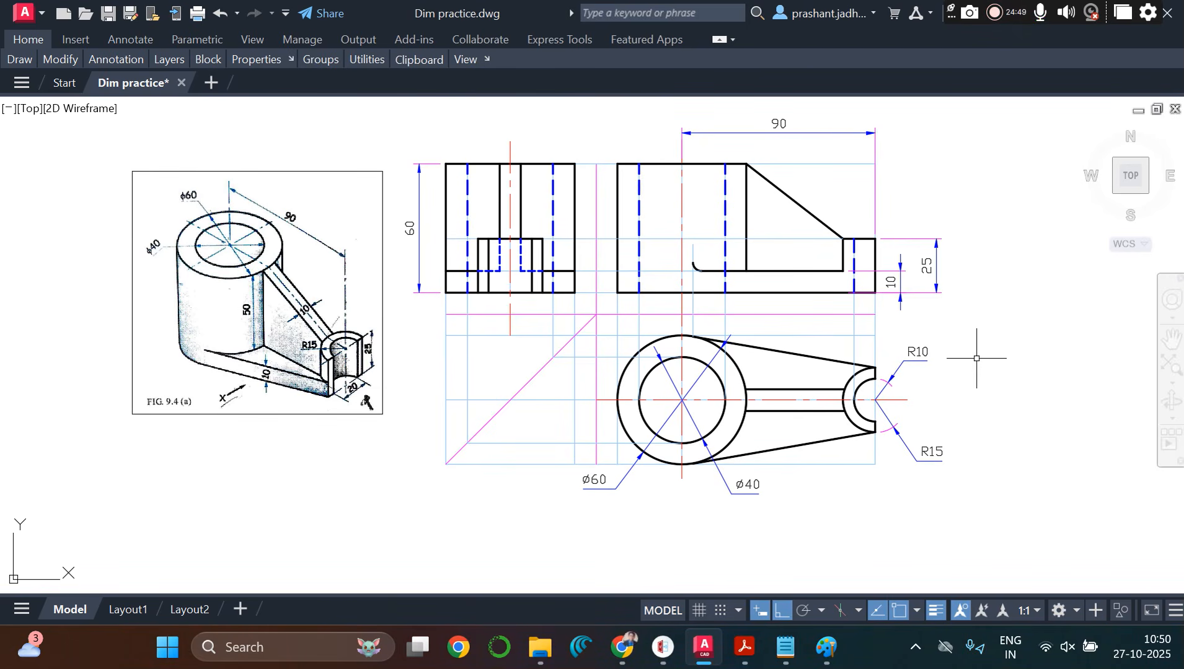
# Step: Try a linear dimension for the rib's width in the top view, placed beyond the small half boss
pyautogui.write('dl')
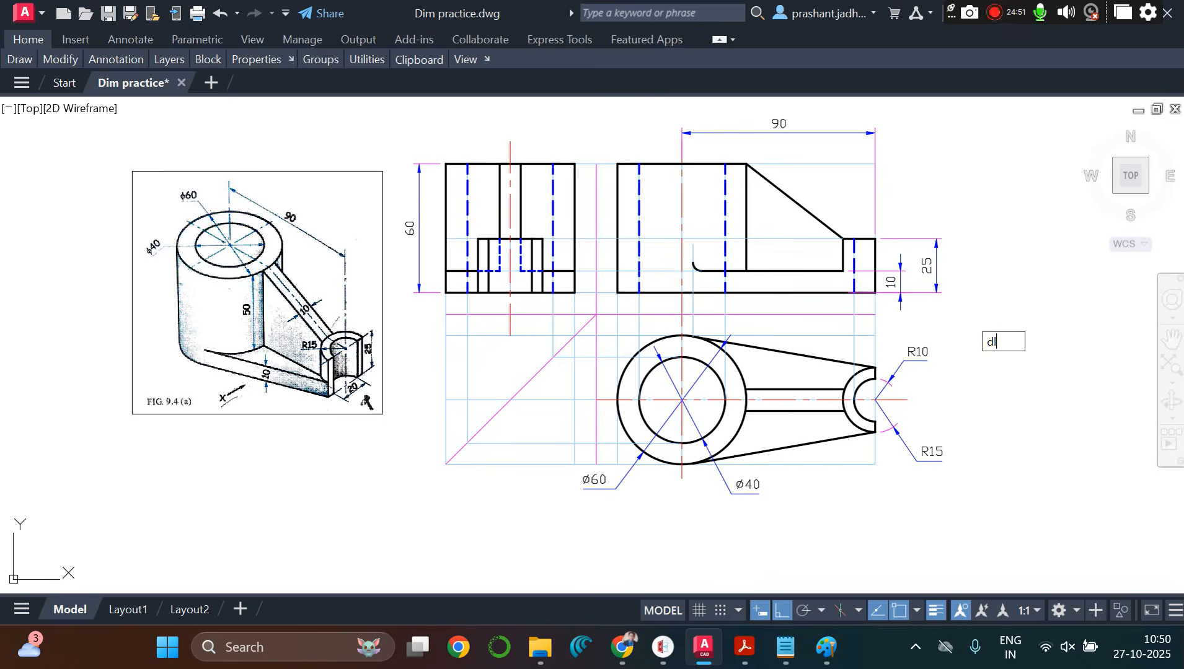
pyautogui.write('i')
pyautogui.press('Return')
pyautogui.click(806, 389)
pyautogui.click(809, 412)
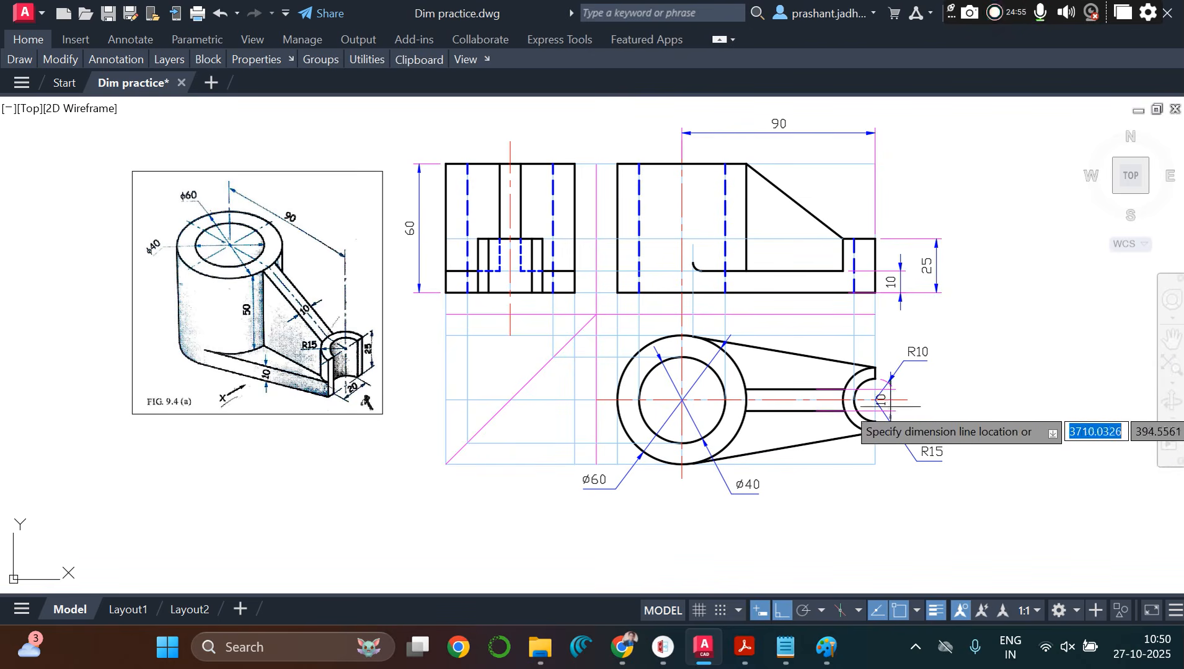
pyautogui.click(929, 404)
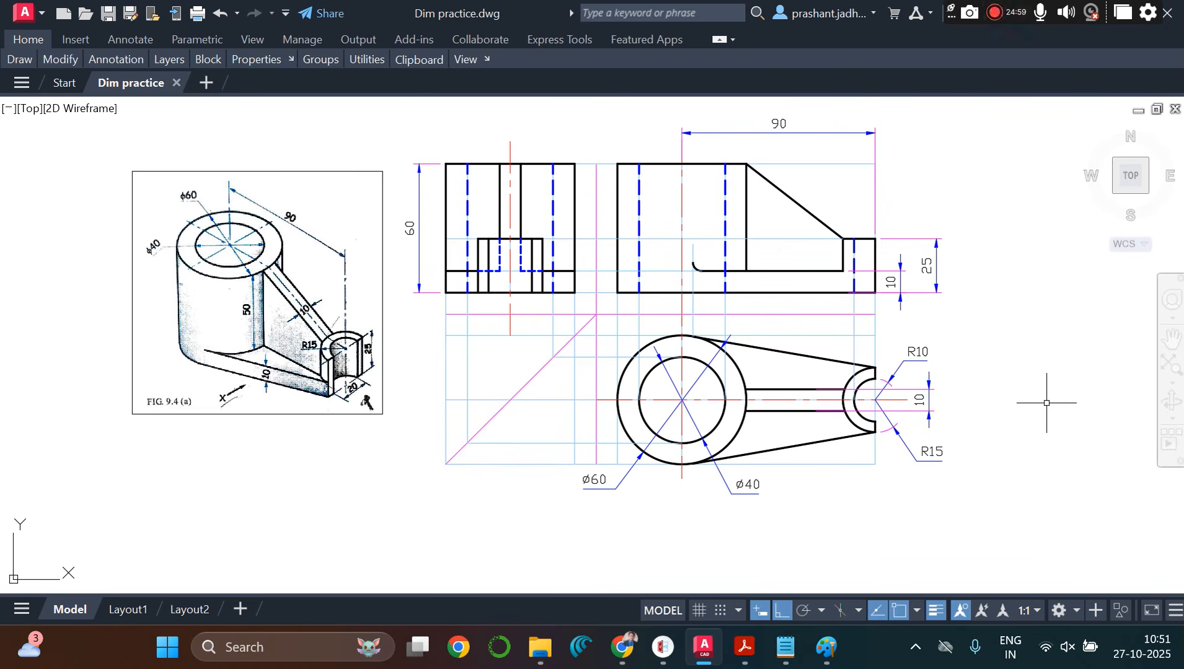
pyautogui.hotkey('ctrl', 'z')
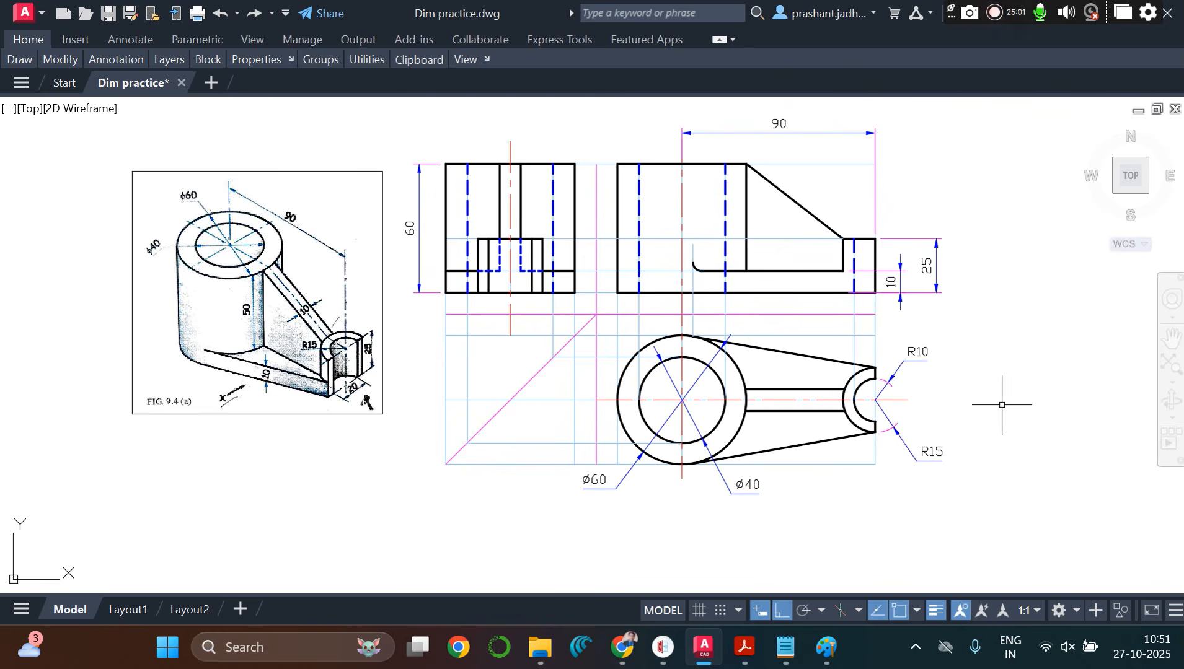
# Step: Add a linear dimension for the rib's width at its upper end, placed above the side view
pyautogui.write('dli')
pyautogui.press('Return')
pyautogui.click(500, 164)
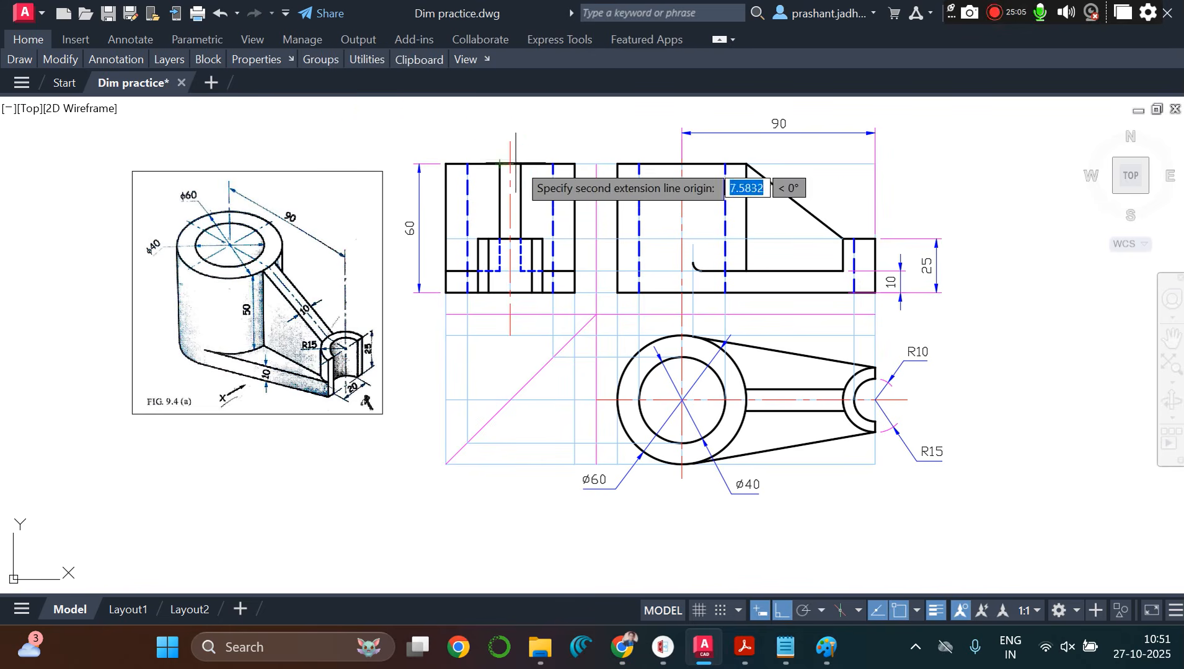
pyautogui.click(521, 163)
pyautogui.click(515, 139)
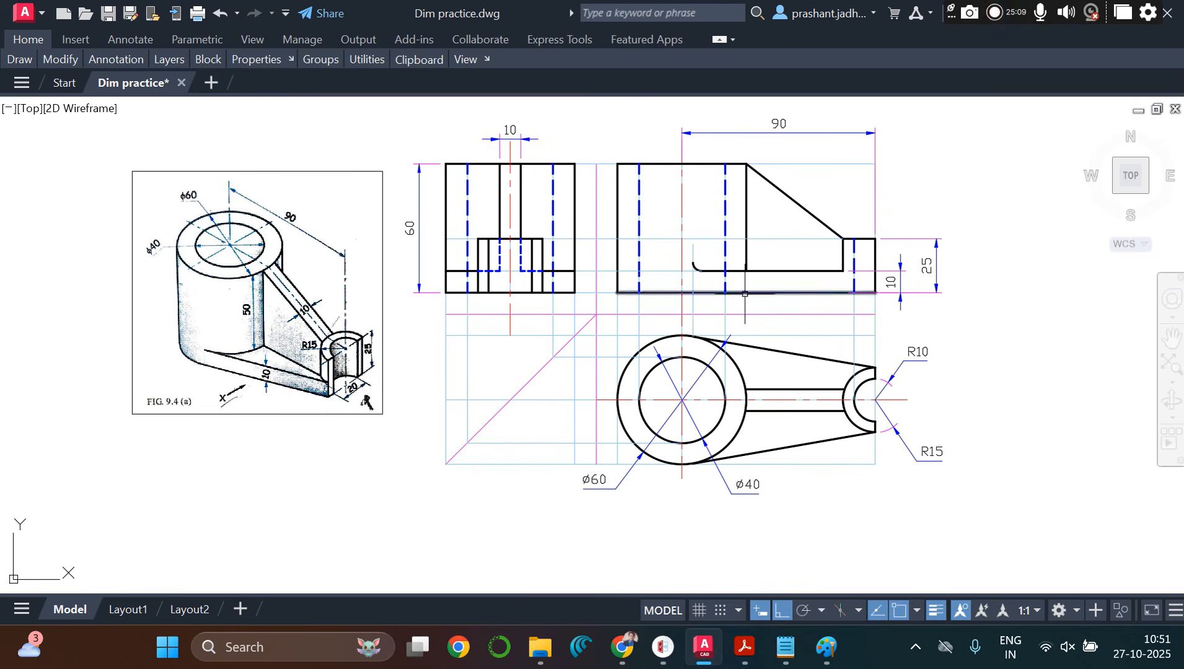
# Step: Create a multiline text box above the front view containing the label FRONT VIEW
pyautogui.scroll(-2, 753, 293)
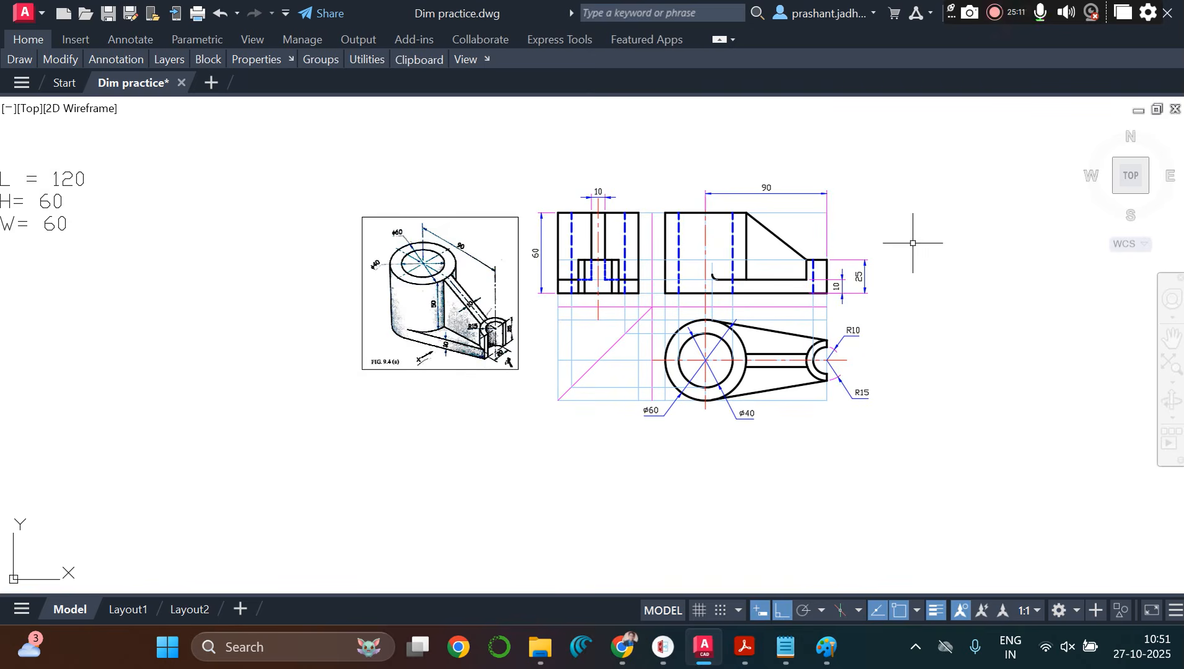
pyautogui.scroll(2, 912, 243)
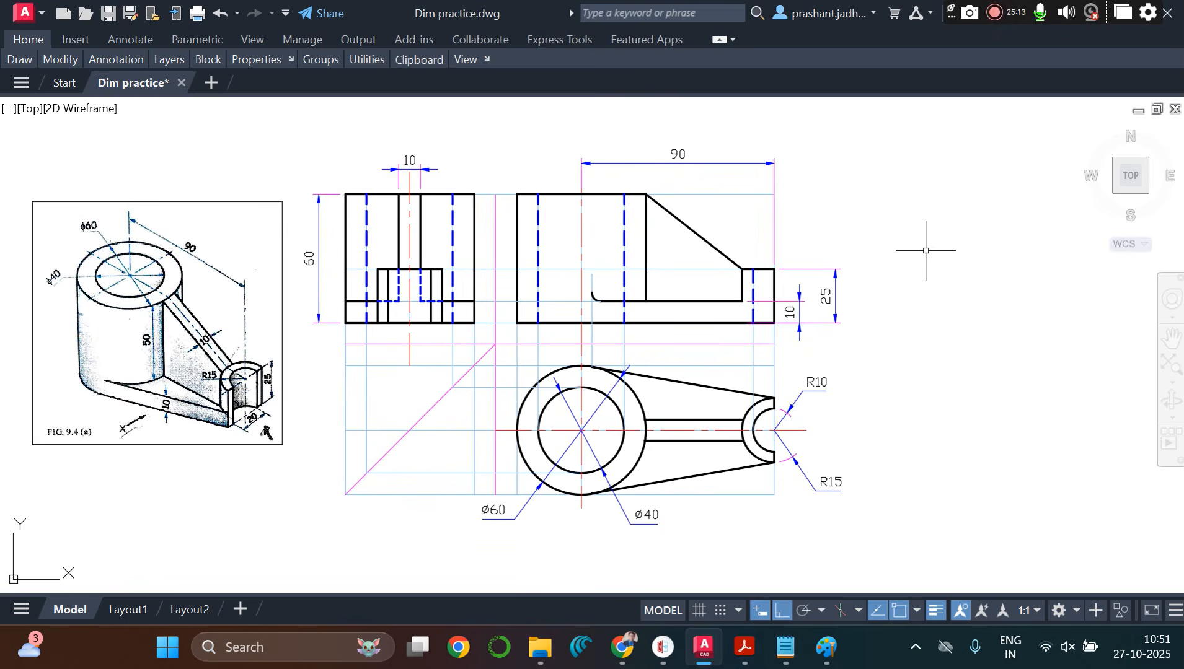
pyautogui.scroll(-2, 925, 251)
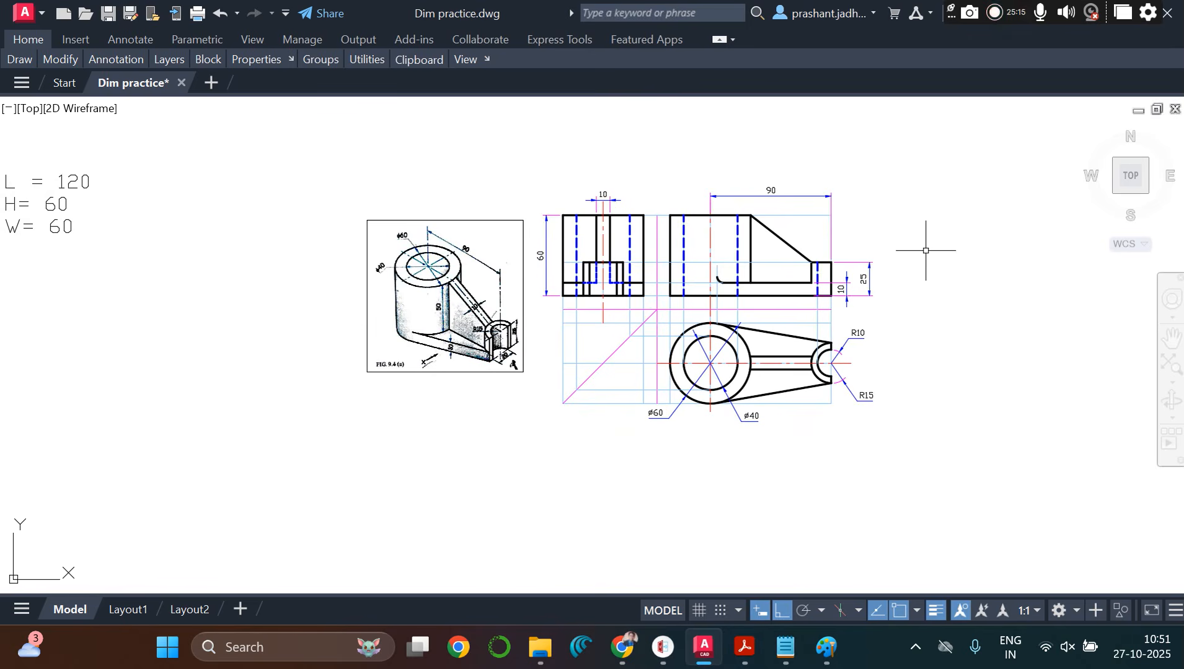
pyautogui.write('mt')
pyautogui.press('Return')
pyautogui.click(668, 141)
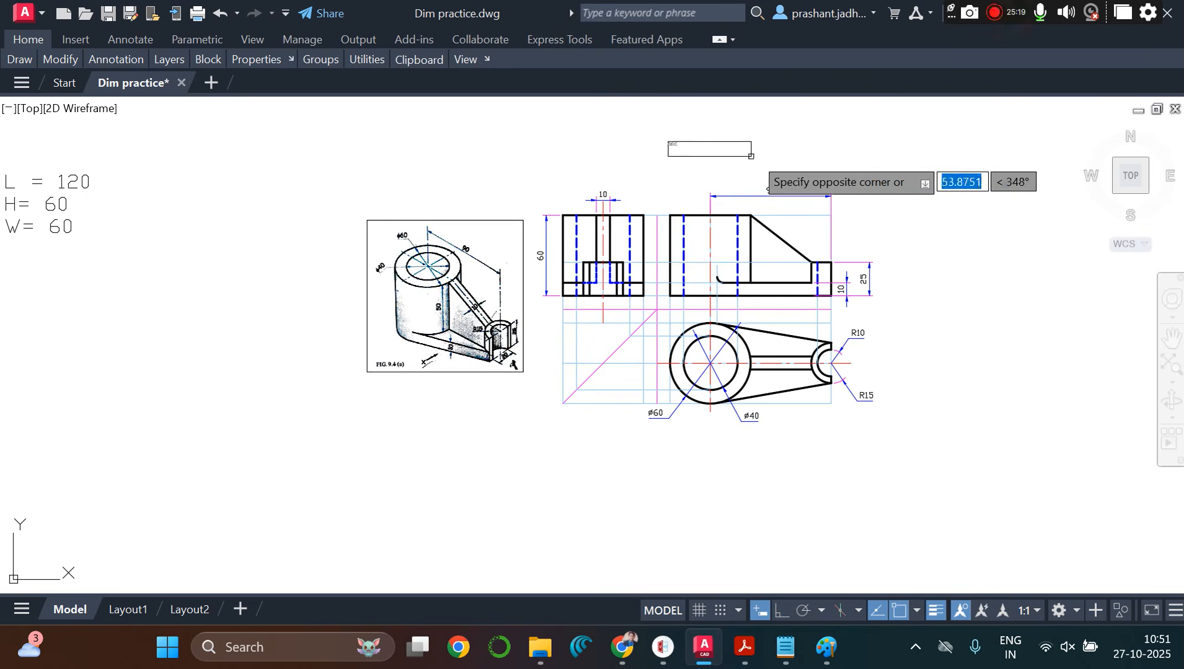
pyautogui.click(960, 154)
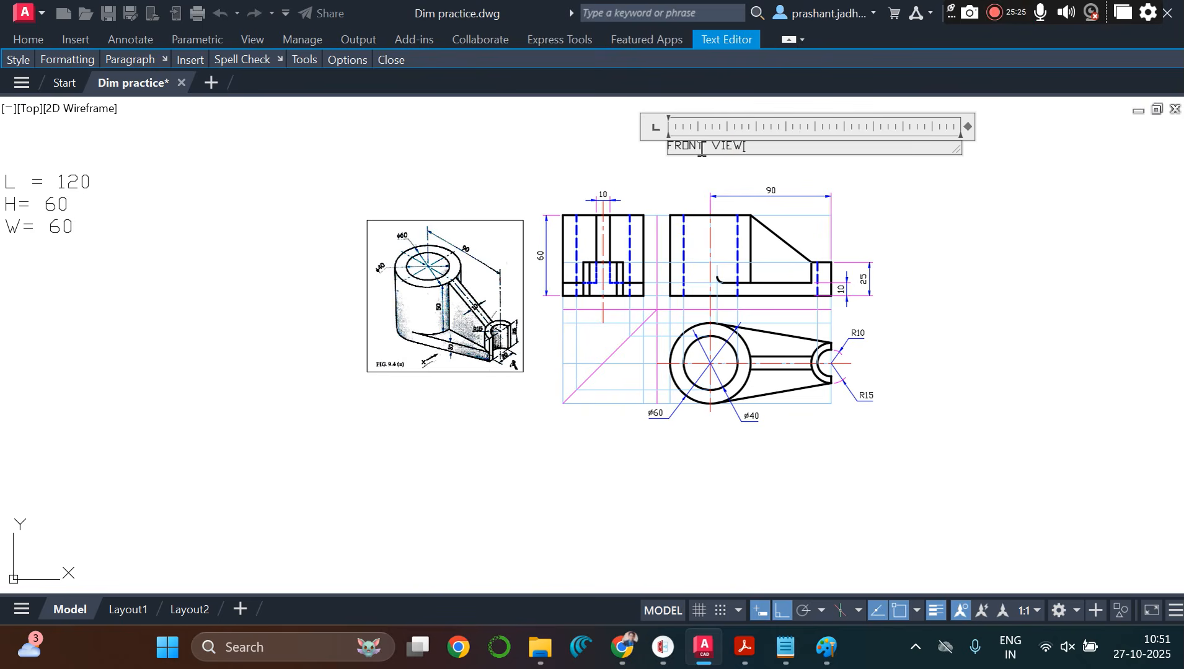
pyautogui.write('FRONT VIEW')
# Step: Set the height of the whole FRONT VIEW text to 6 and finish editing it
pyautogui.moveTo(750, 148); pyautogui.dragTo(668, 148)
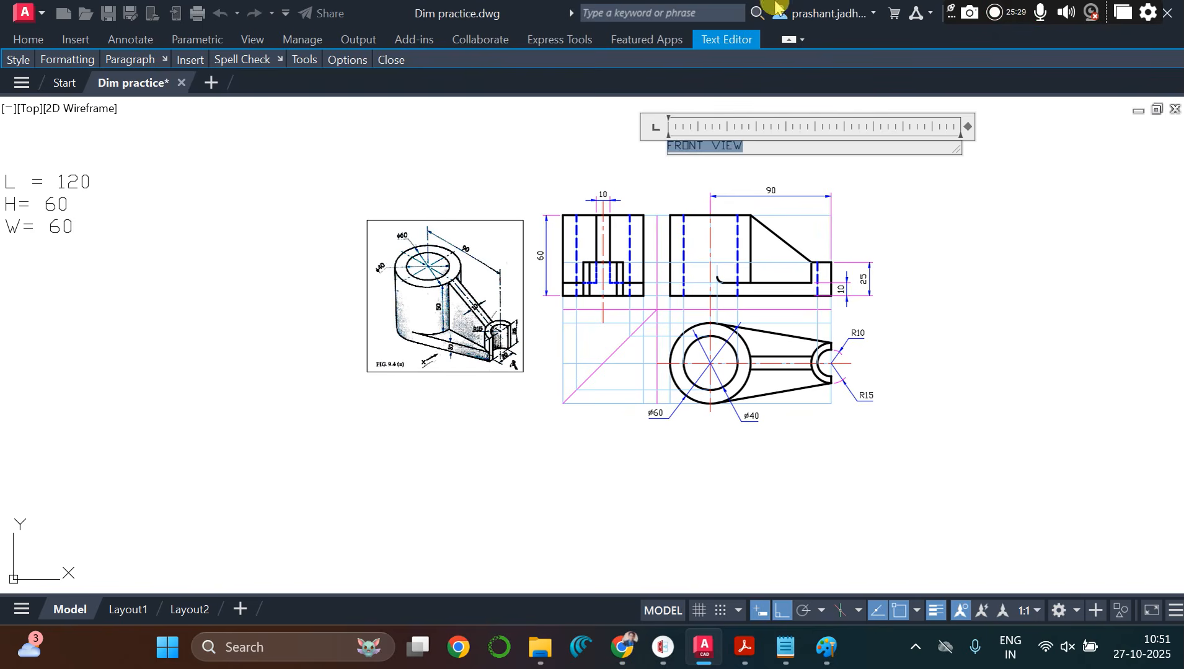
pyautogui.click(155, 60)
pyautogui.click(782, 40)
pyautogui.click(787, 40)
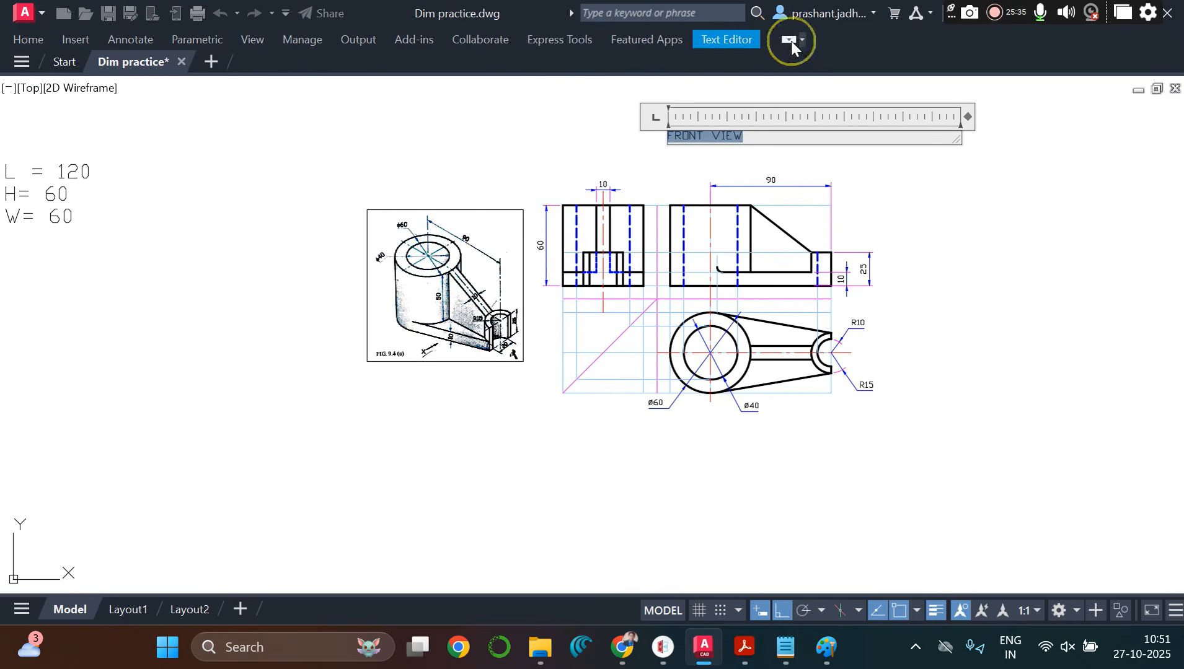
pyautogui.click(791, 40)
pyautogui.click(124, 82)
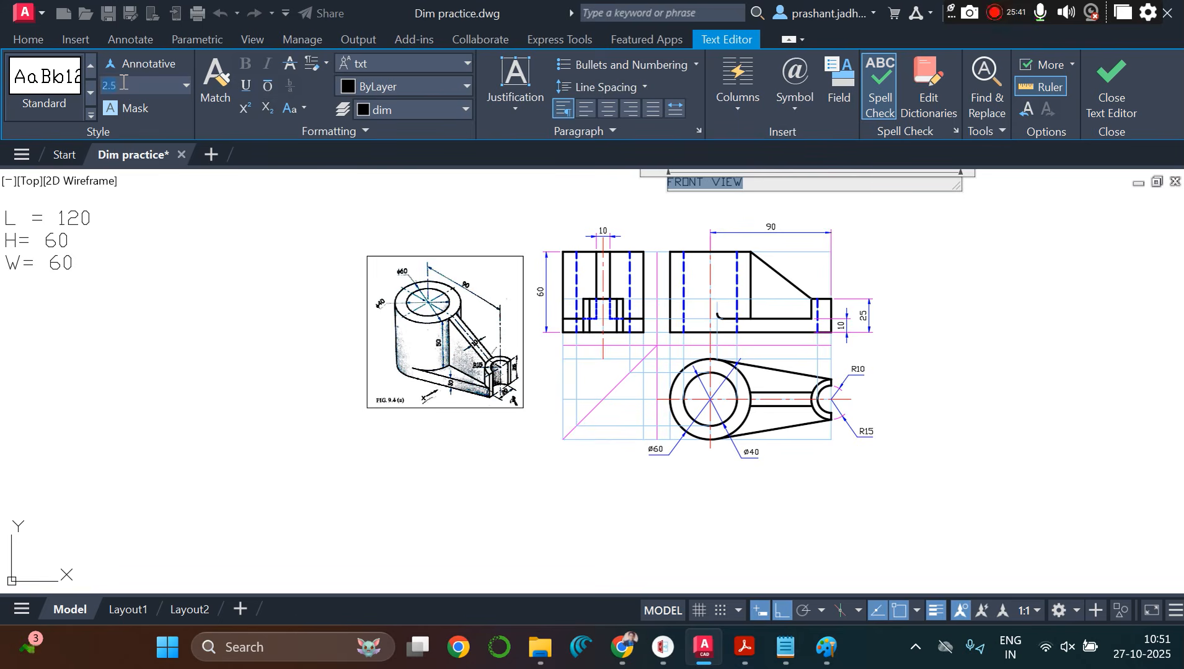
pyautogui.write('6')
pyautogui.press('Return')
pyautogui.click(595, 288)
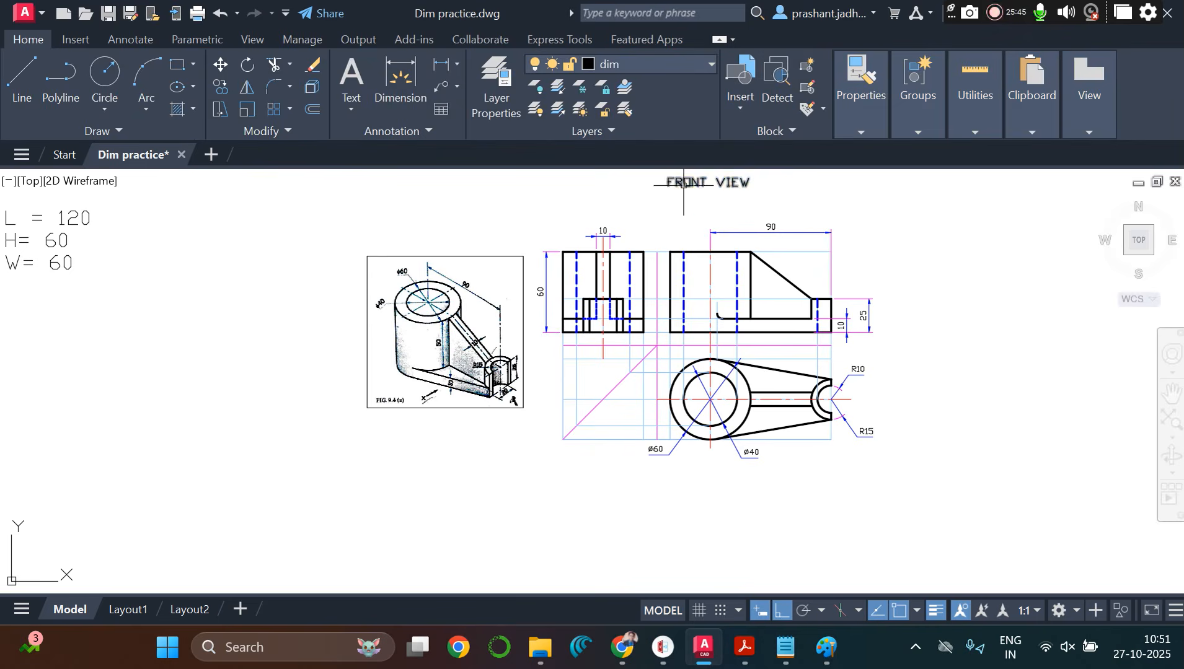
# Step: Turn off Ortho mode and move the FRONT VIEW label closer, just above the front view's horizontal dimension
pyautogui.click(683, 184)
pyautogui.click(782, 610)
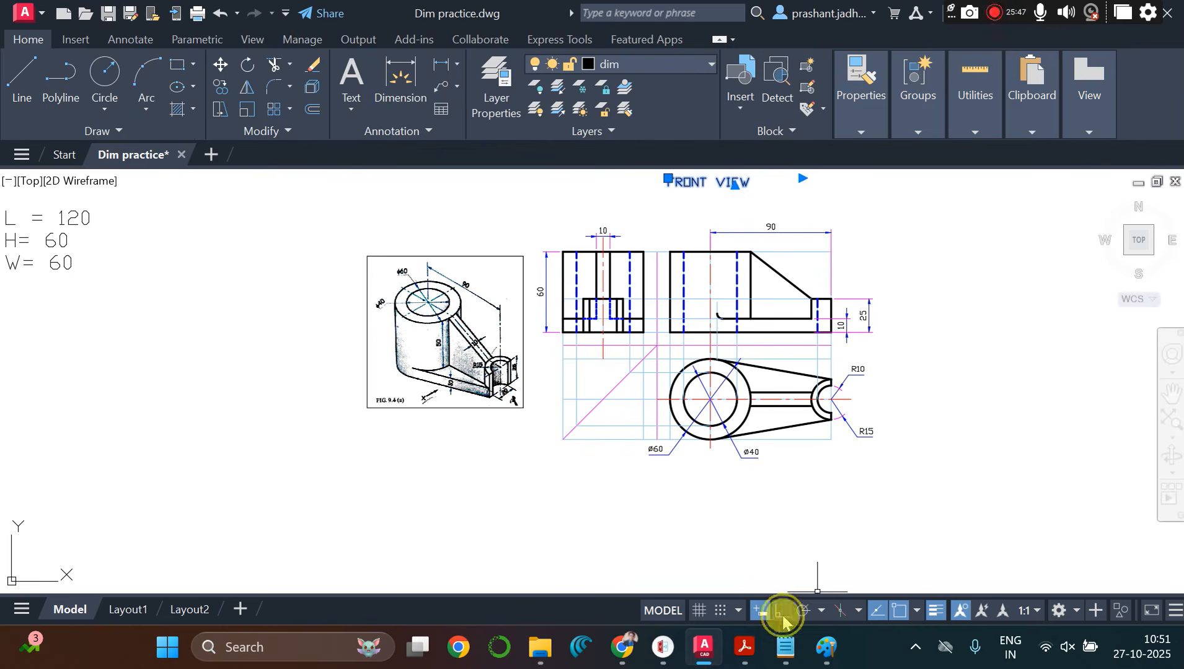
pyautogui.click(668, 179)
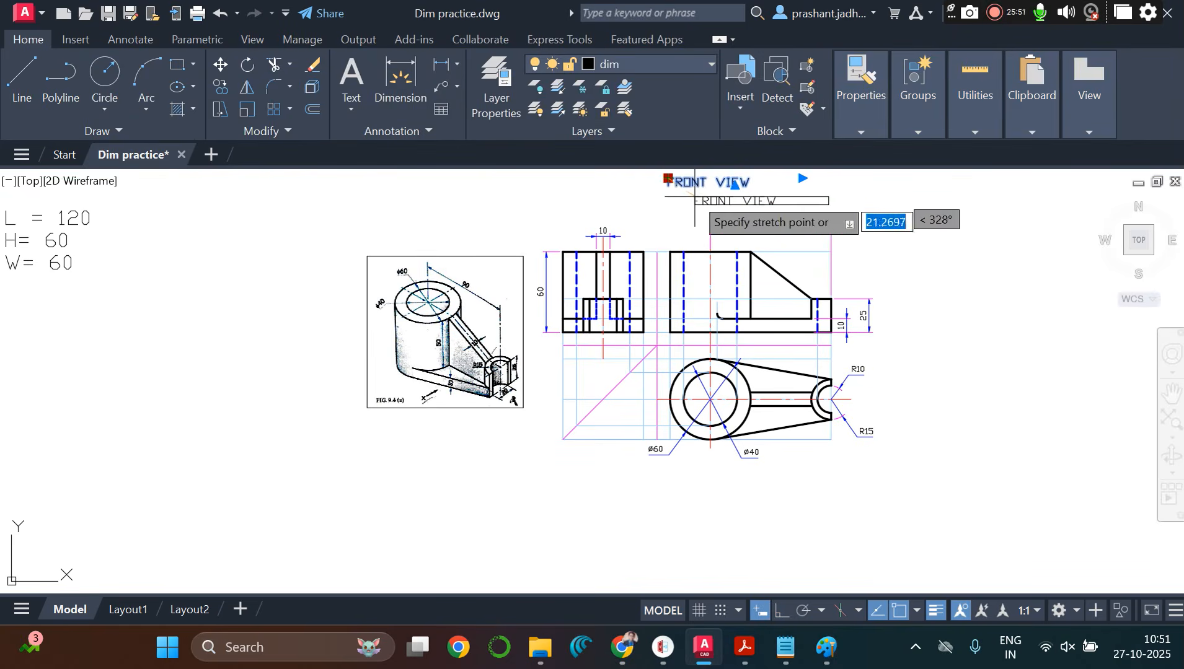
pyautogui.click(684, 202)
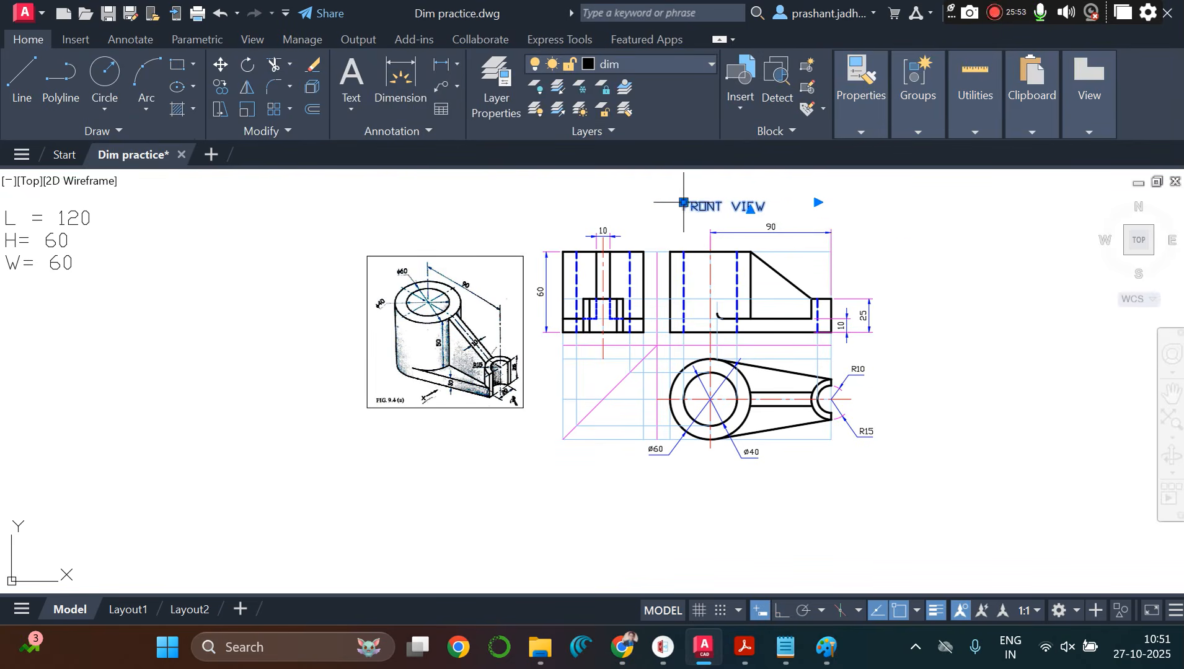
pyautogui.press('Escape')
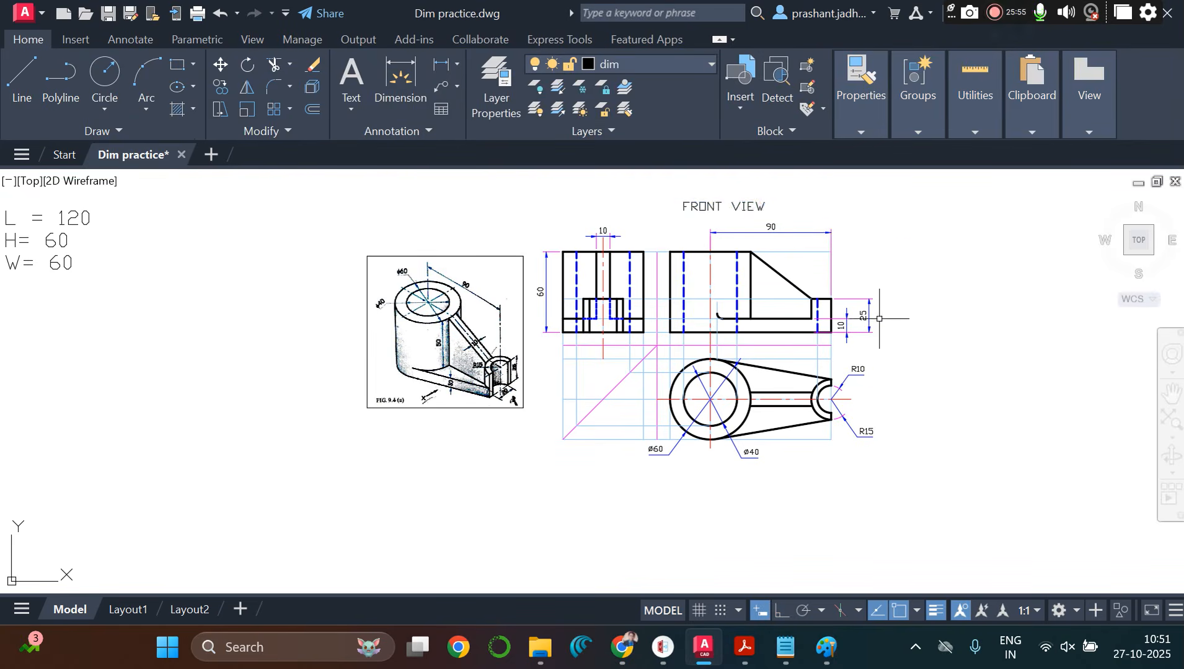
# Step: Collapse the ribbon to its panel titles to enlarge the drawing area
pyautogui.scroll(4, 939, 305)
pyautogui.scroll(-4, 939, 305)
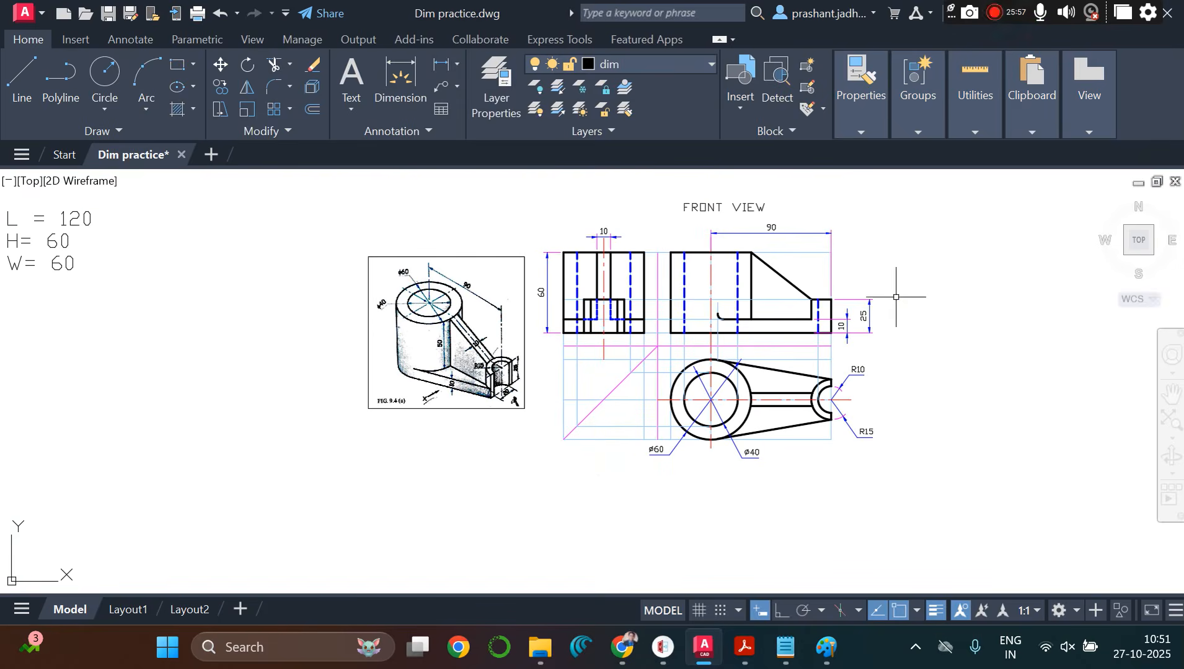
pyautogui.click(717, 41)
pyautogui.click(719, 40)
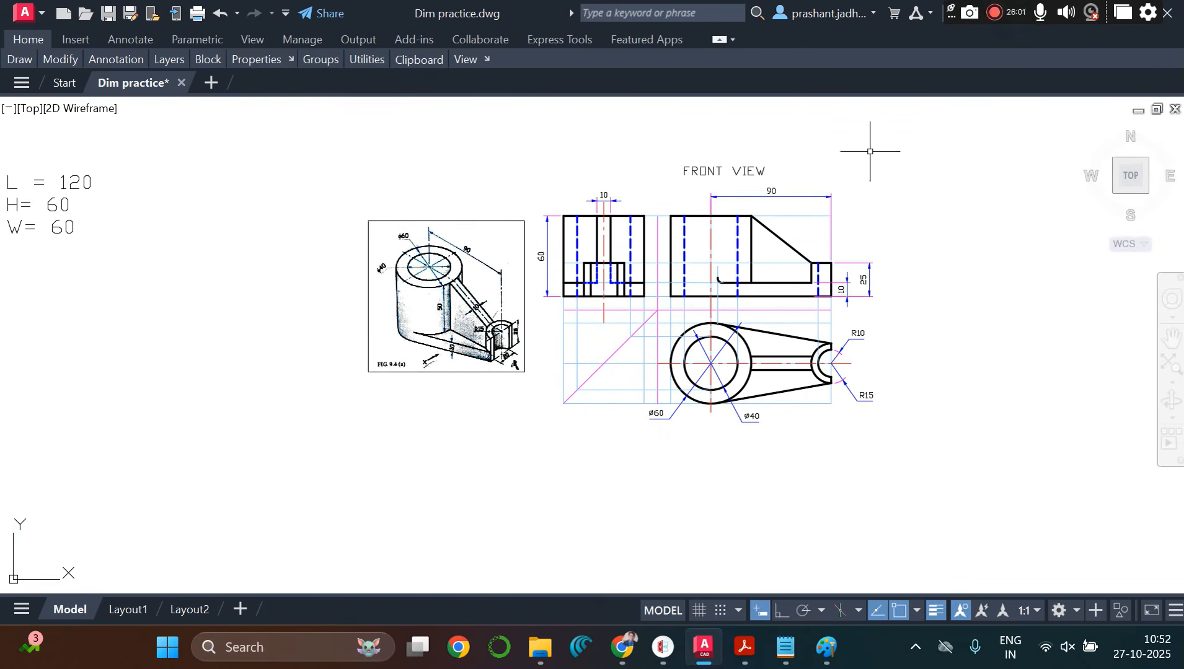
# Step: Move the FRONT VIEW label slightly to the right above the front view's horizontal dimension
pyautogui.scroll(4, 817, 124)
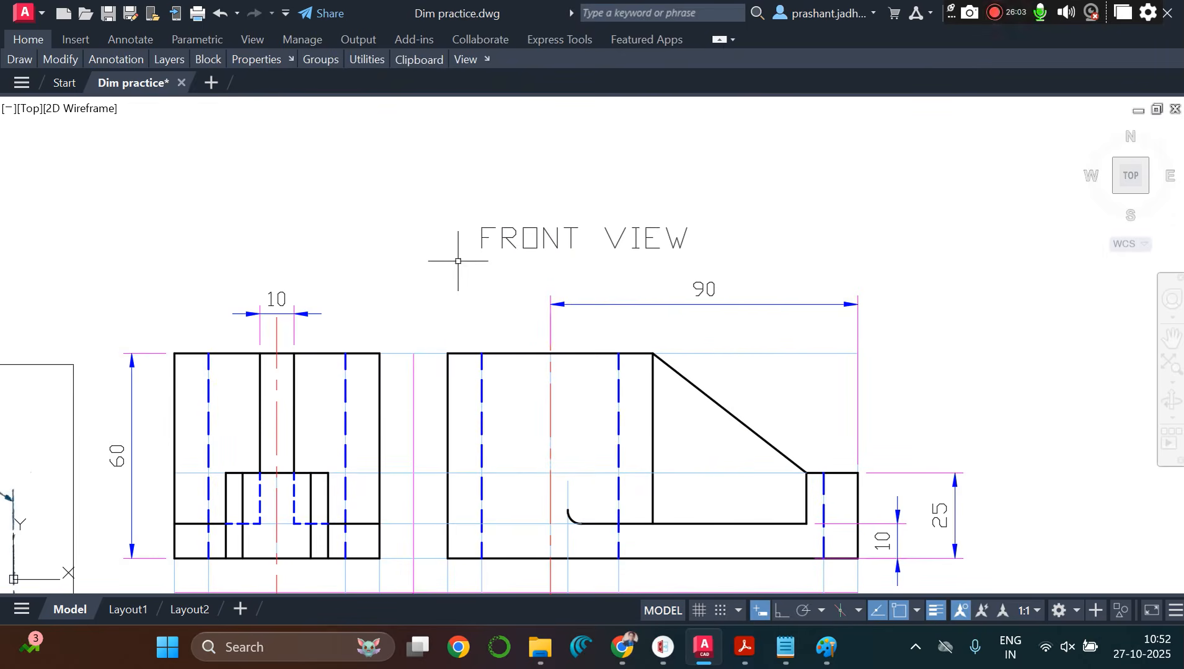
pyautogui.click(496, 248)
pyautogui.click(487, 233)
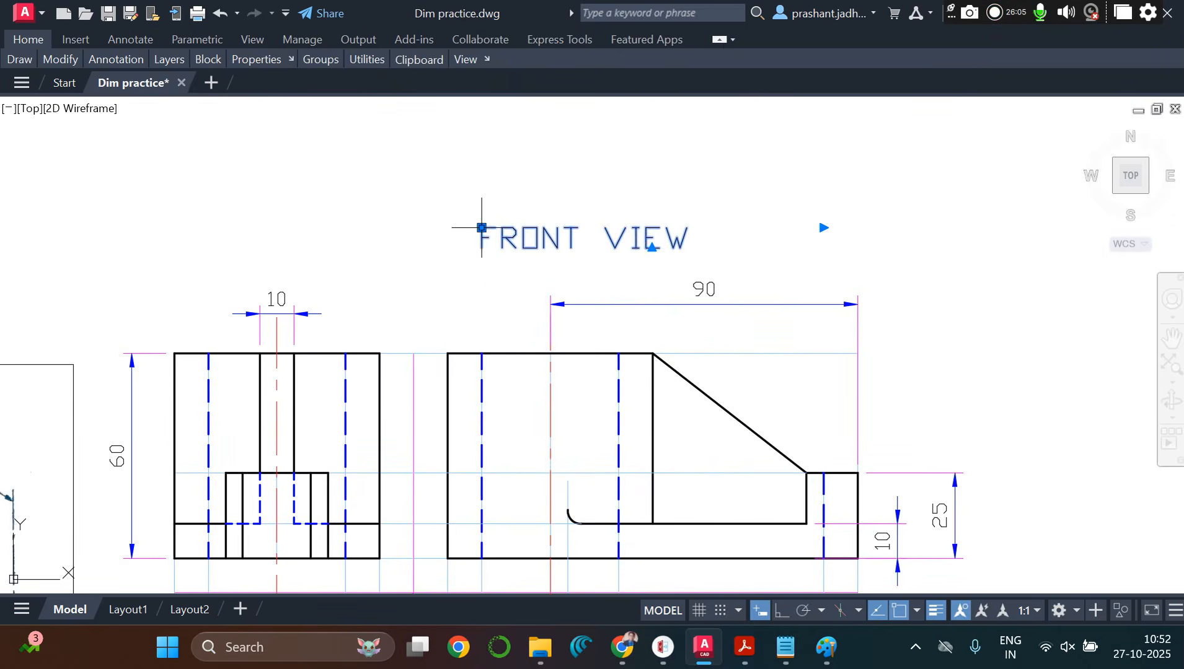
pyautogui.click(482, 228)
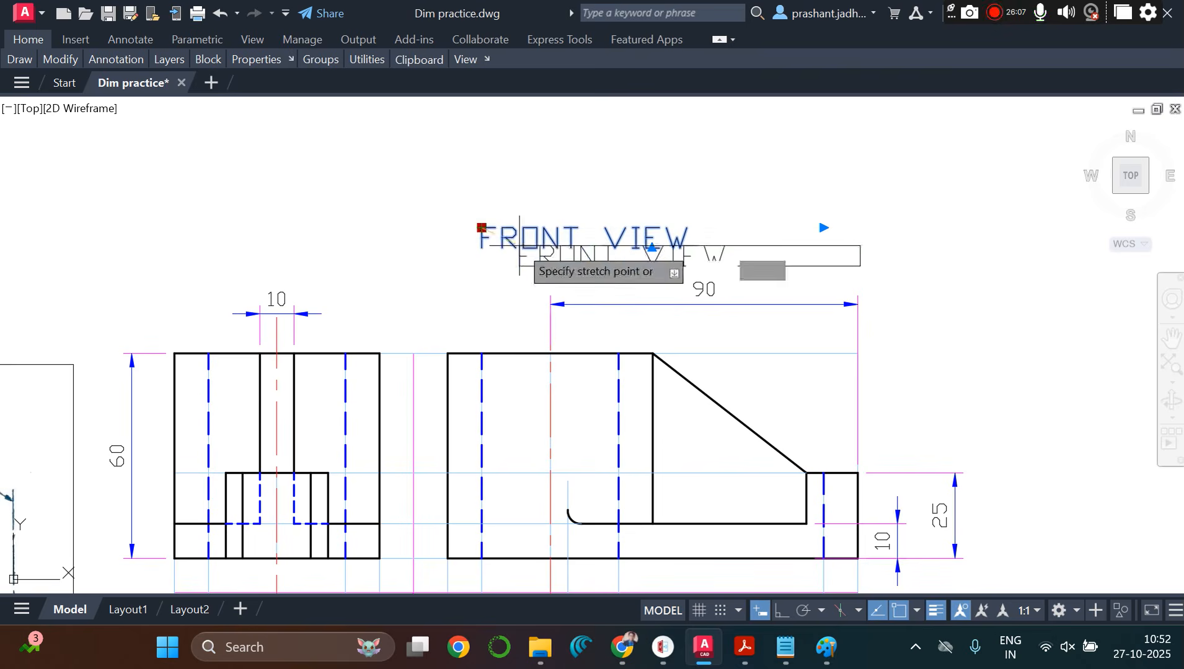
pyautogui.click(490, 222)
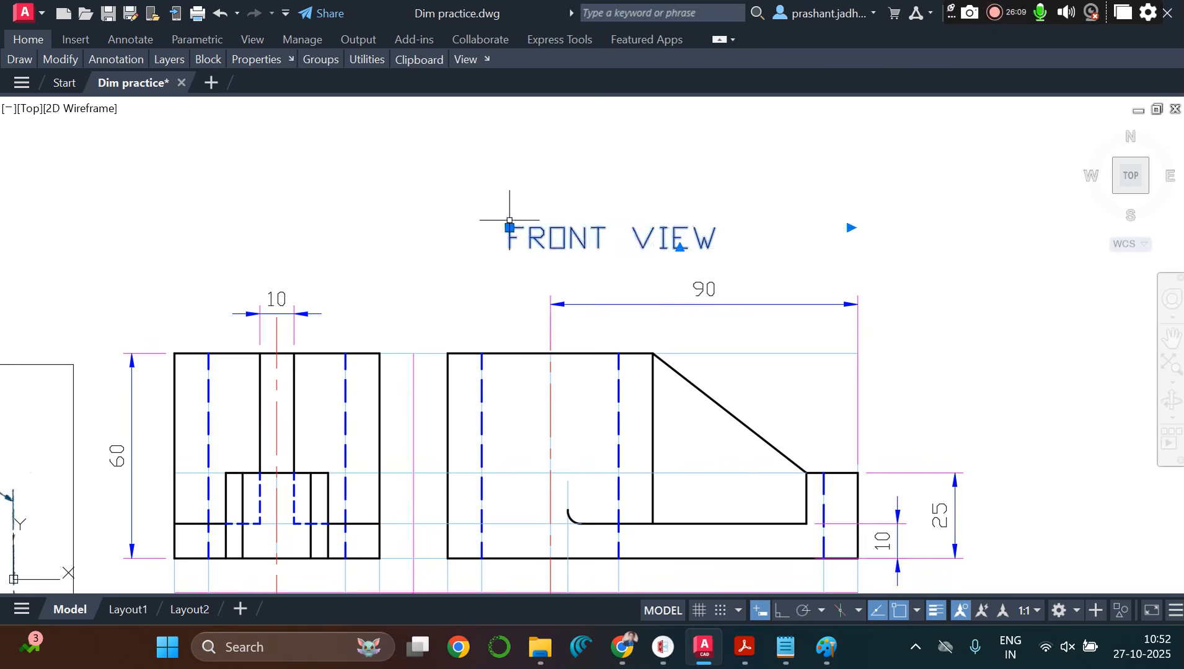
pyautogui.scroll(-6, 703, 192)
pyautogui.scroll(6, 751, 206)
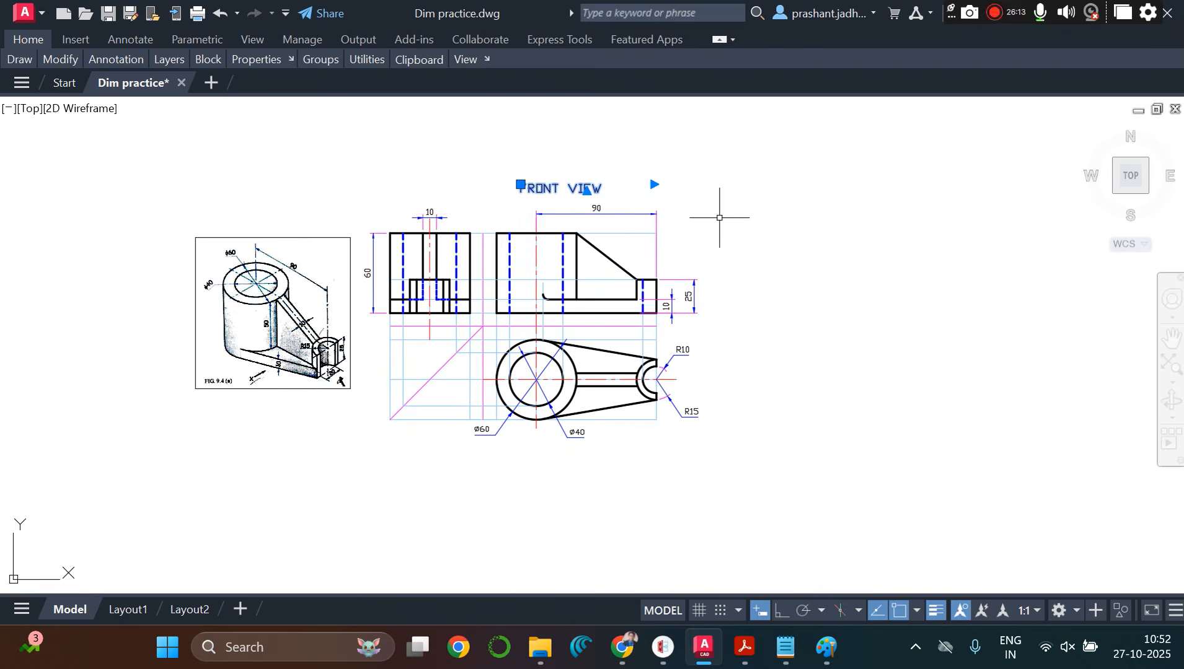
pyautogui.press('Escape')
# Step: Copy the FRONT VIEW label to below the top view and change the copy's text to TOP VIEW
pyautogui.click(552, 192)
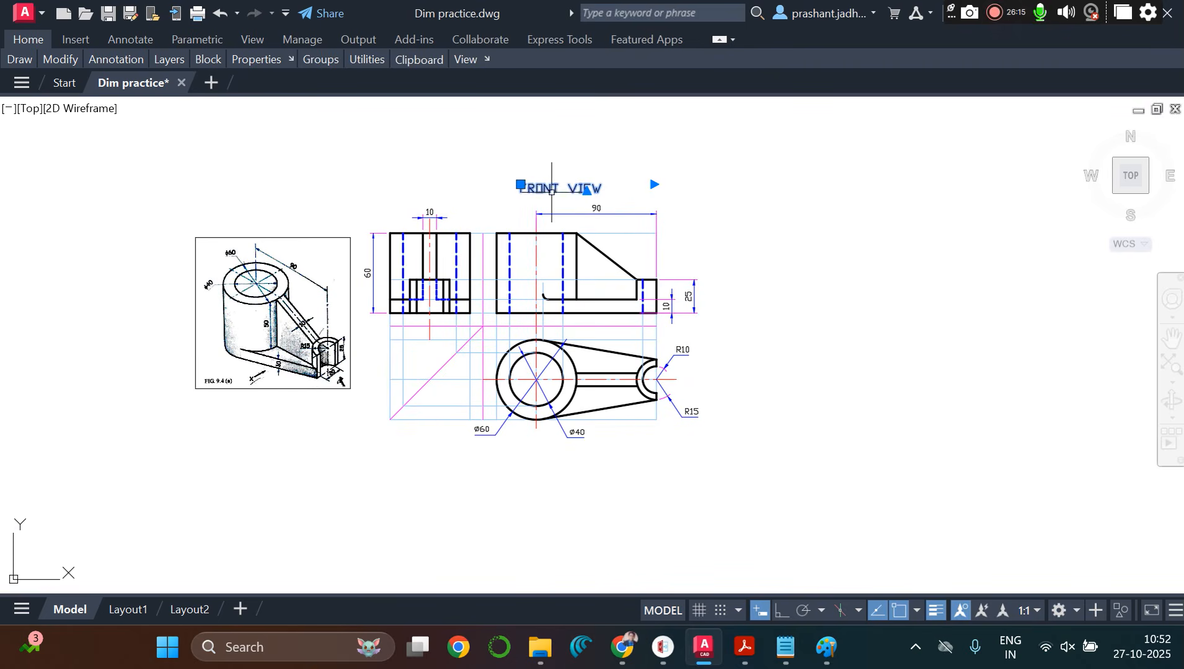
pyautogui.hotkey('ctrl', 'v')
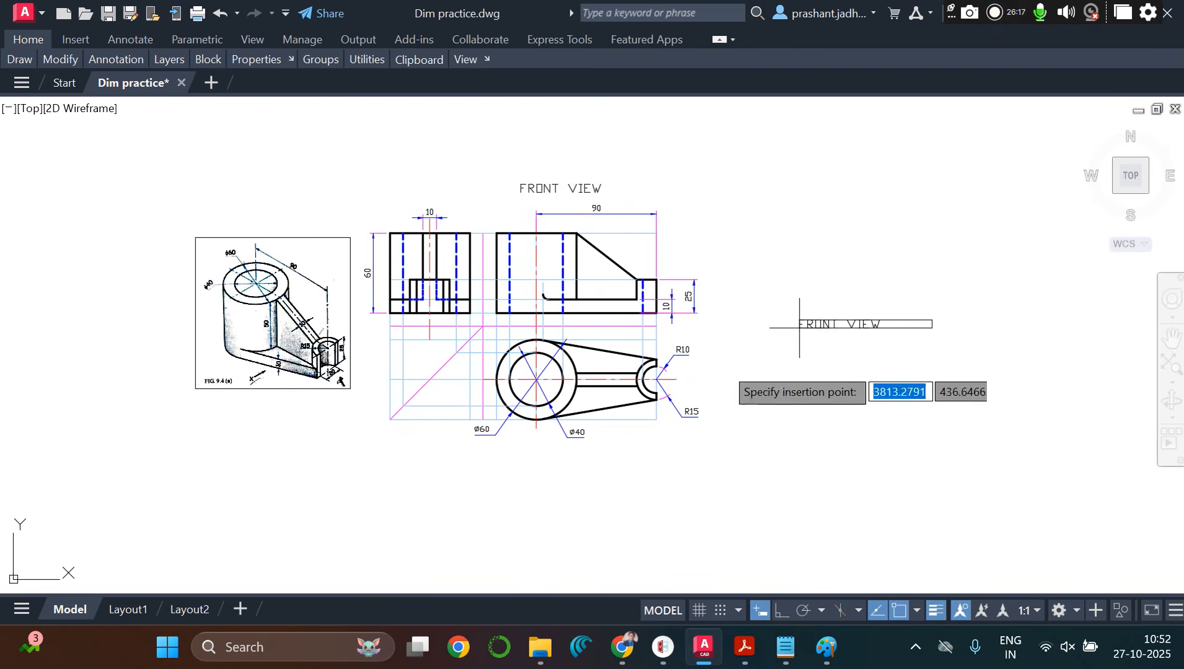
pyautogui.click(518, 472)
pyautogui.click(541, 464)
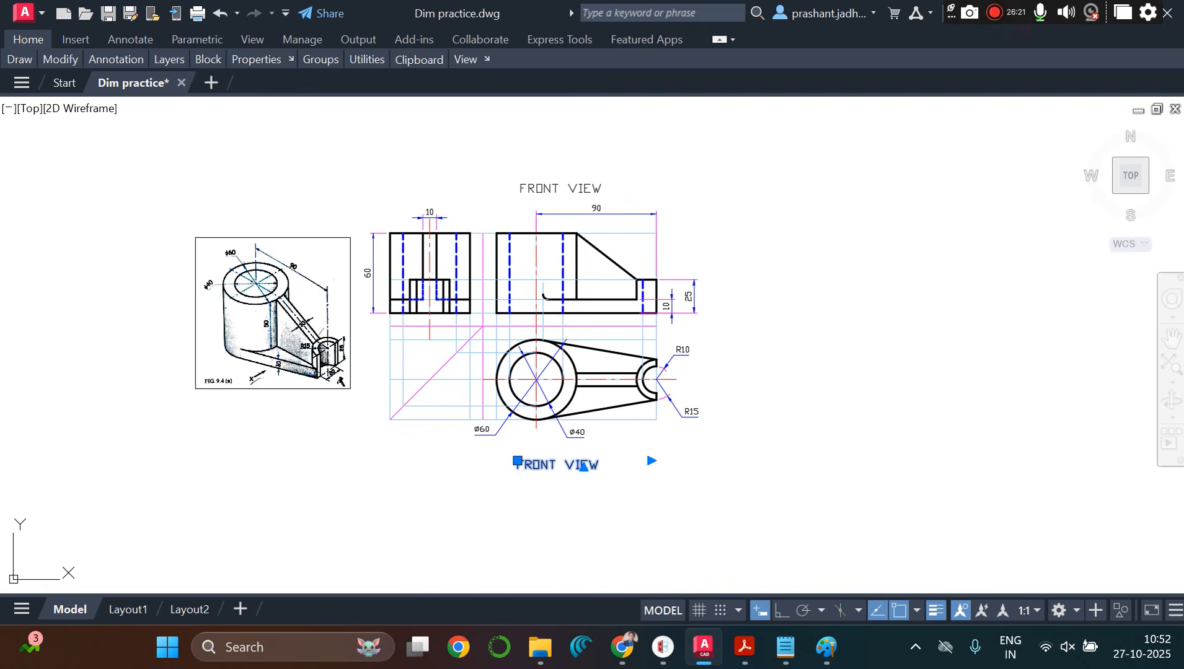
pyautogui.doubleClick(548, 465)
pyautogui.moveTo(558, 465); pyautogui.dragTo(483, 457)
pyautogui.press('Delete')
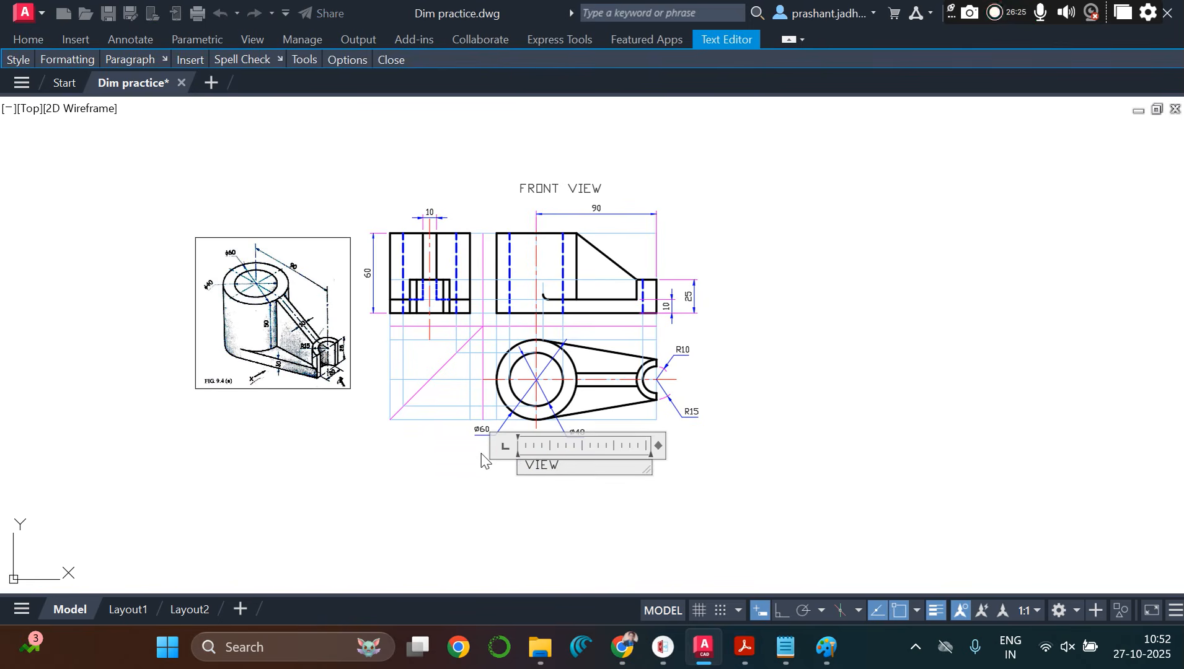
pyautogui.click(527, 518)
# Step: Label the side view R.H.S. VIEW using another pasted copy of the FRONT VIEW text above it, and save the drawing
pyautogui.hotkey('ctrl', 'v')
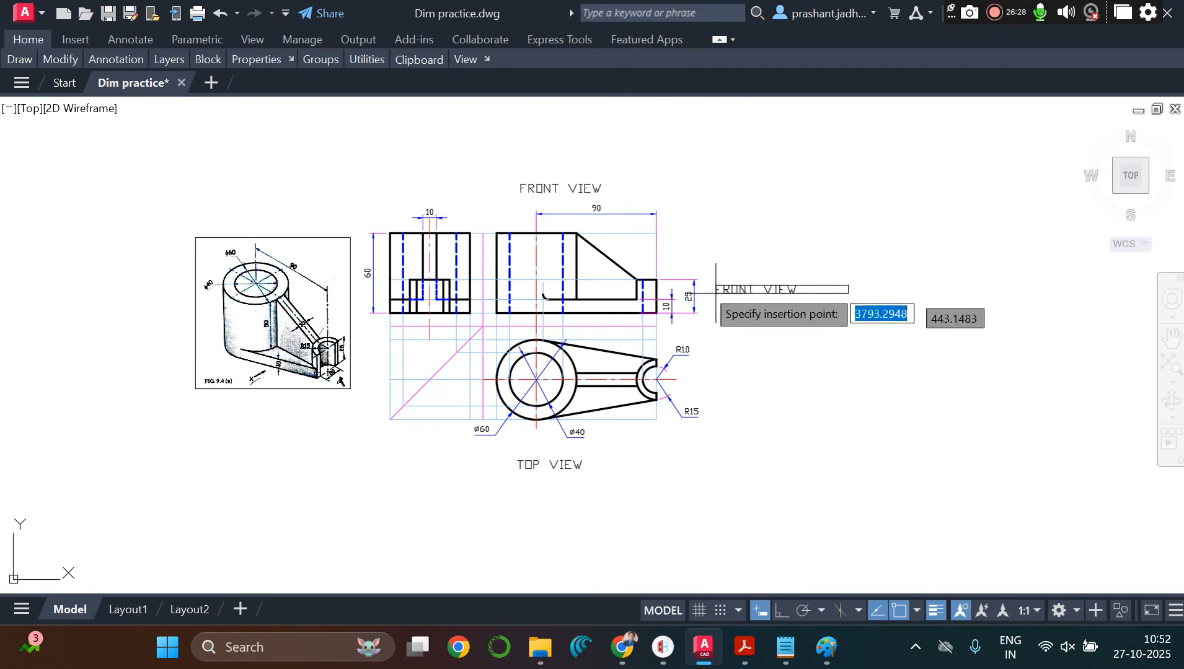
pyautogui.click(397, 191)
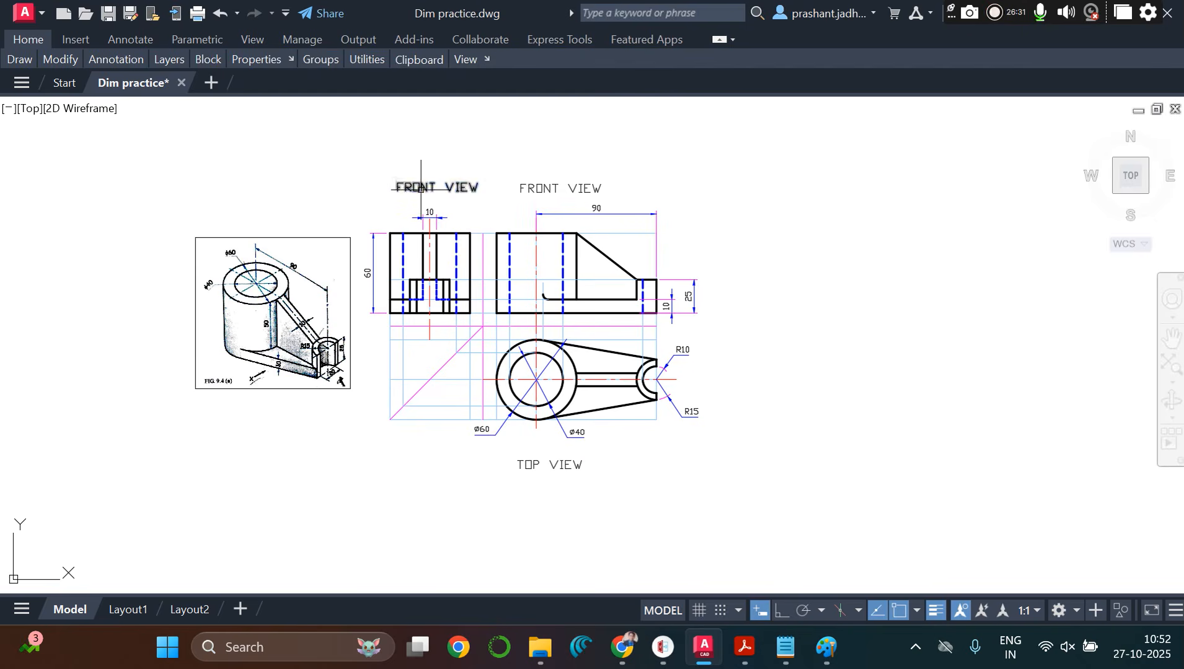
pyautogui.doubleClick(397, 191)
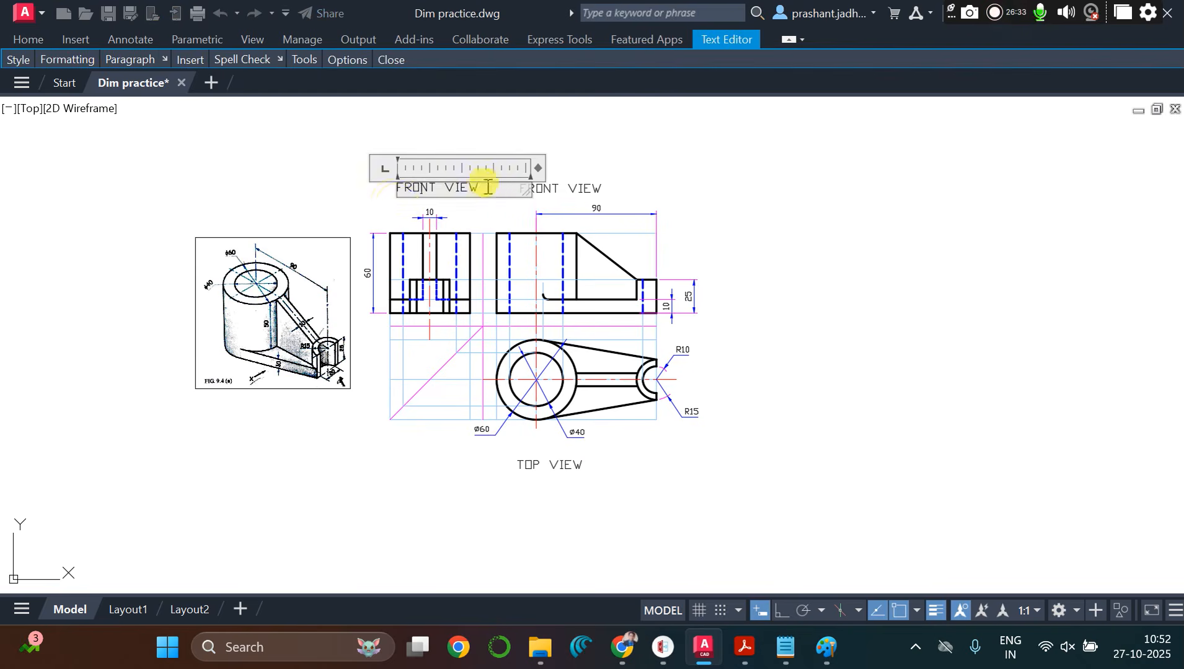
pyautogui.moveTo(489, 186); pyautogui.dragTo(396, 186)
pyautogui.write('R')
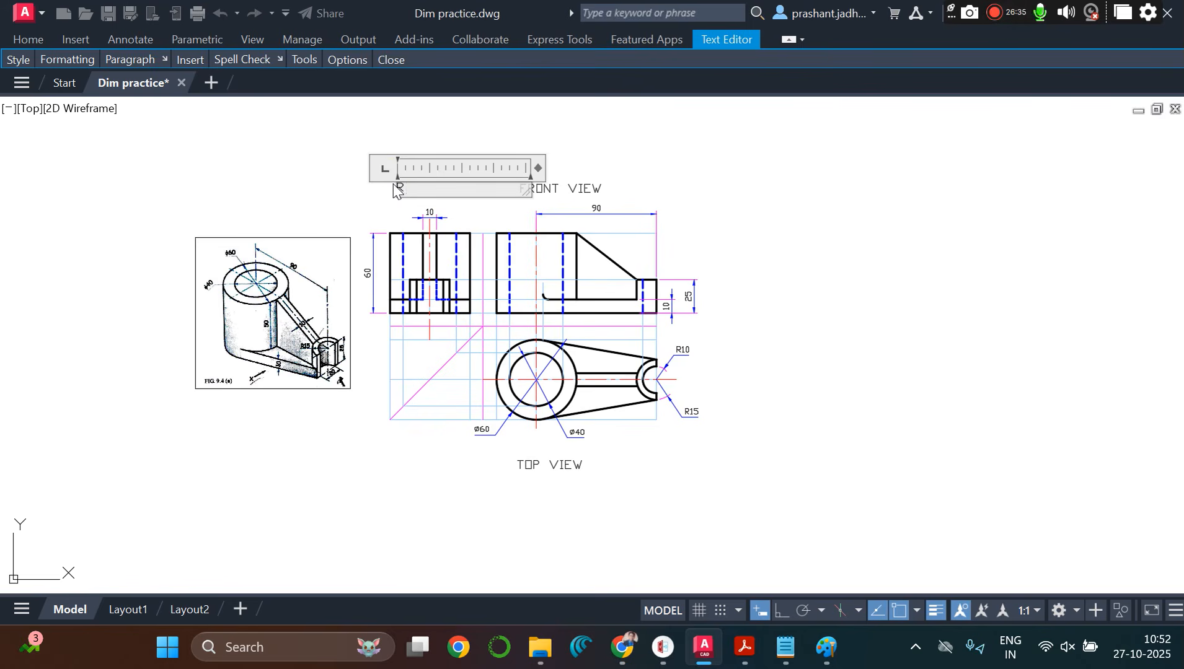
pyautogui.write('.H.S.')
pyautogui.hotkey('ctrl', 'z')
pyautogui.click(786, 234)
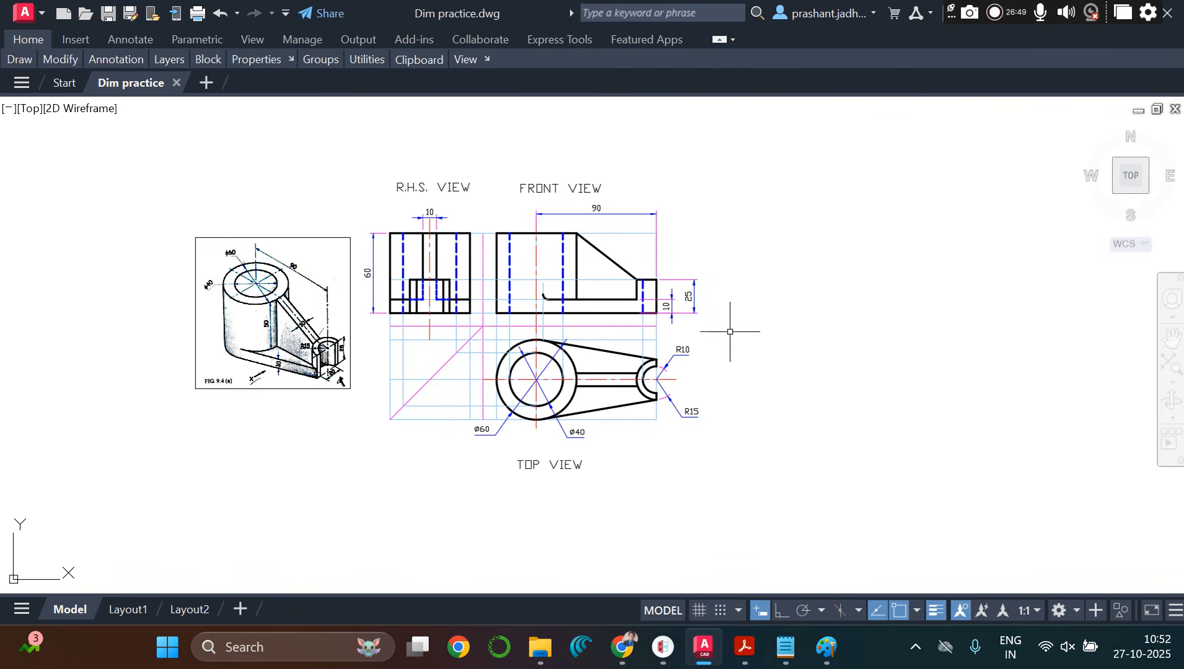
# Step: Draw a rectangle around the TOP VIEW label with the Rectangle command
pyautogui.scroll(2, 612, 215)
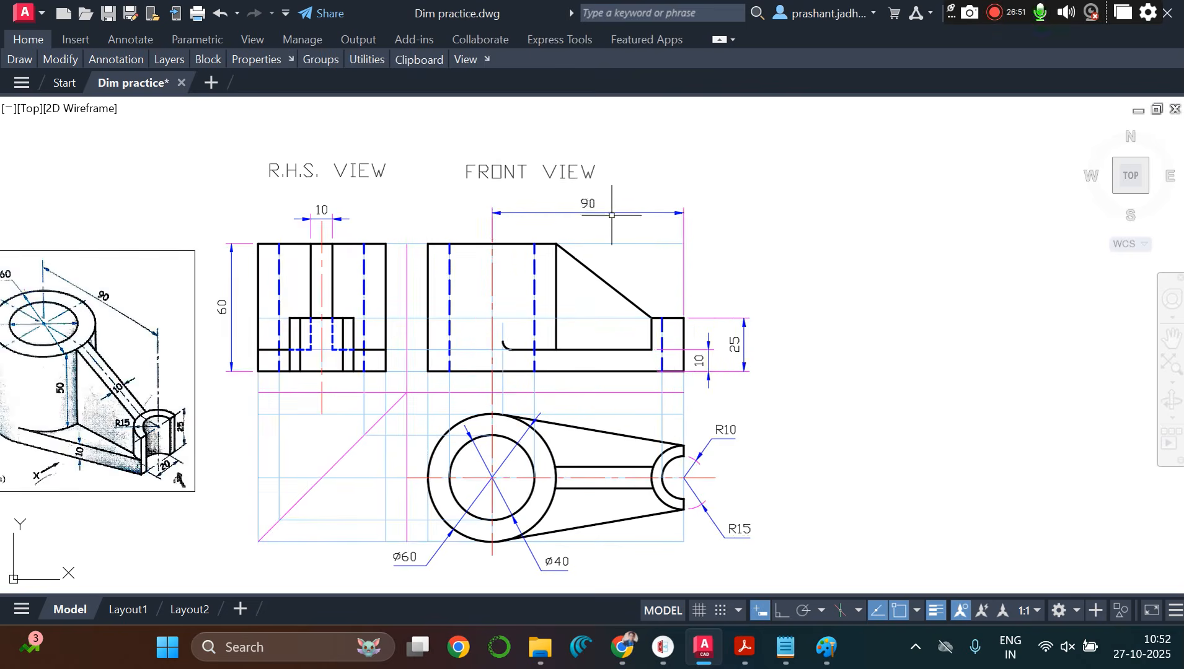
pyautogui.scroll(-2, 761, 247)
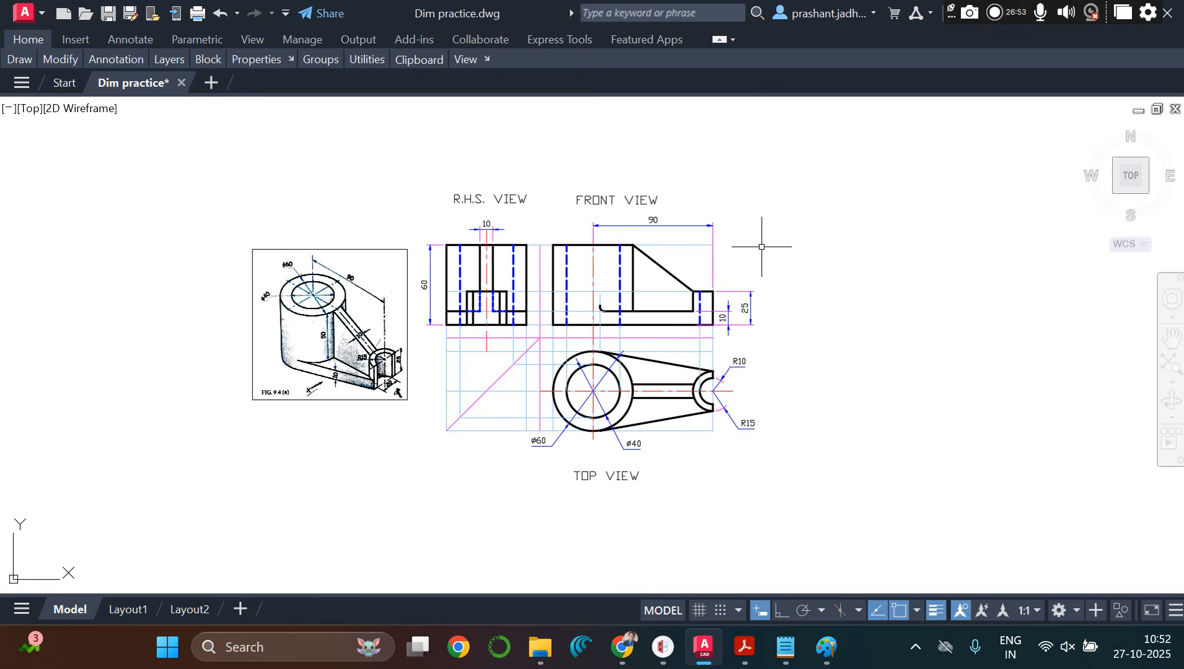
pyautogui.scroll(2, 567, 312)
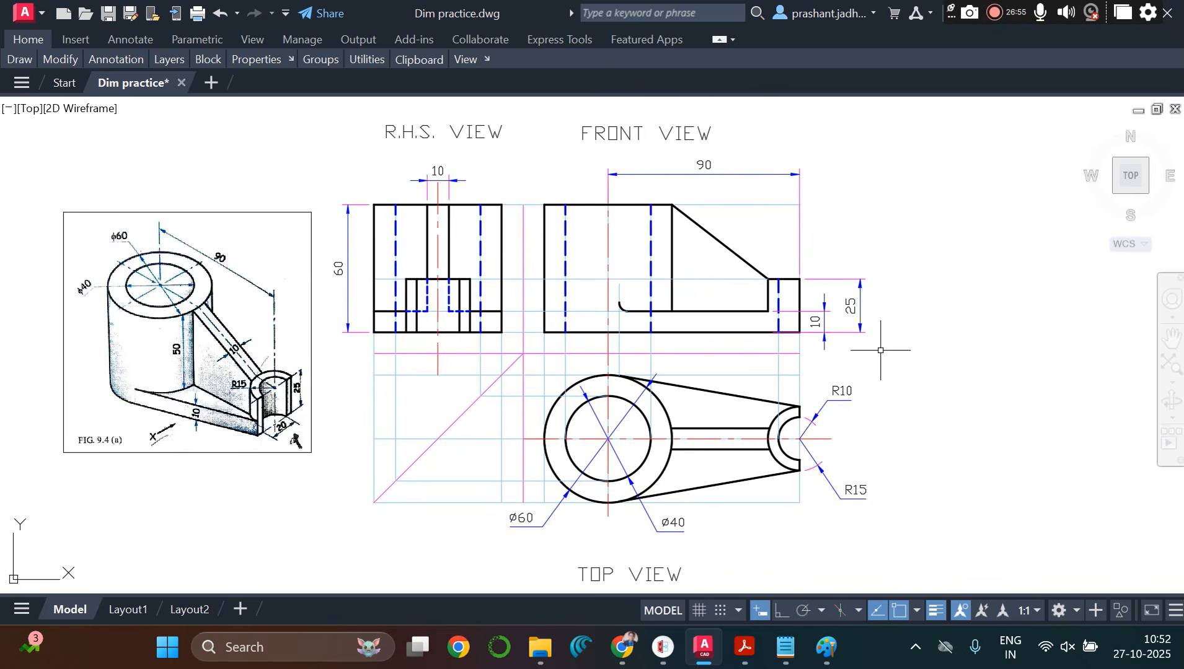
pyautogui.write('RE')
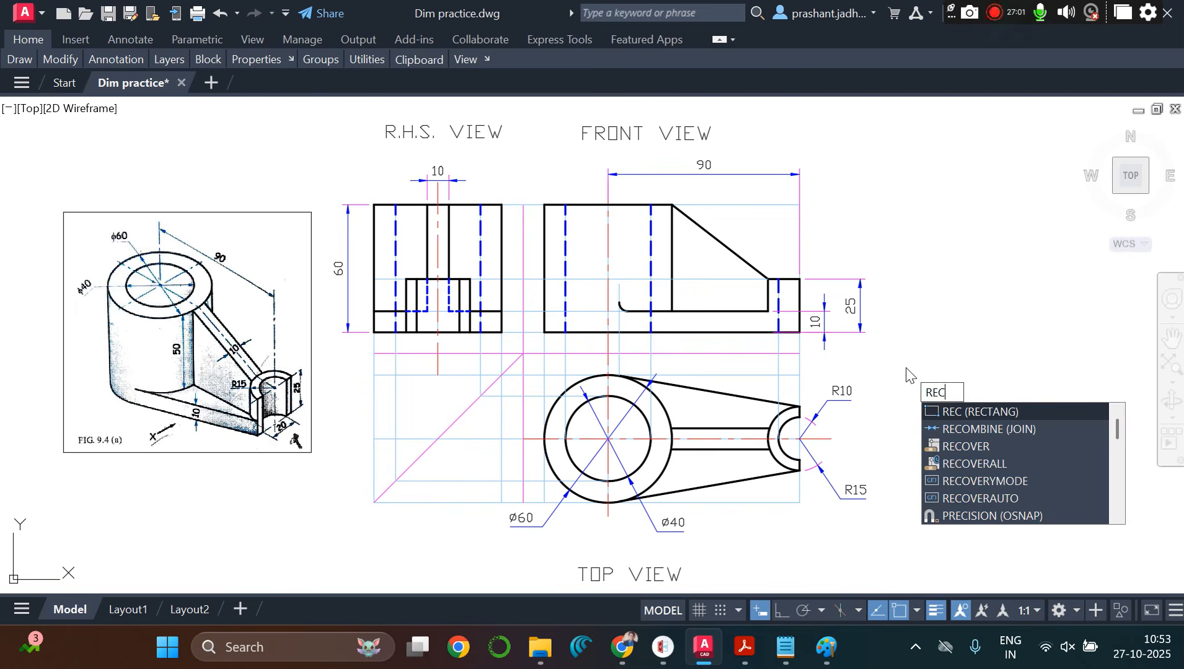
pyautogui.write('C')
pyautogui.press('Return')
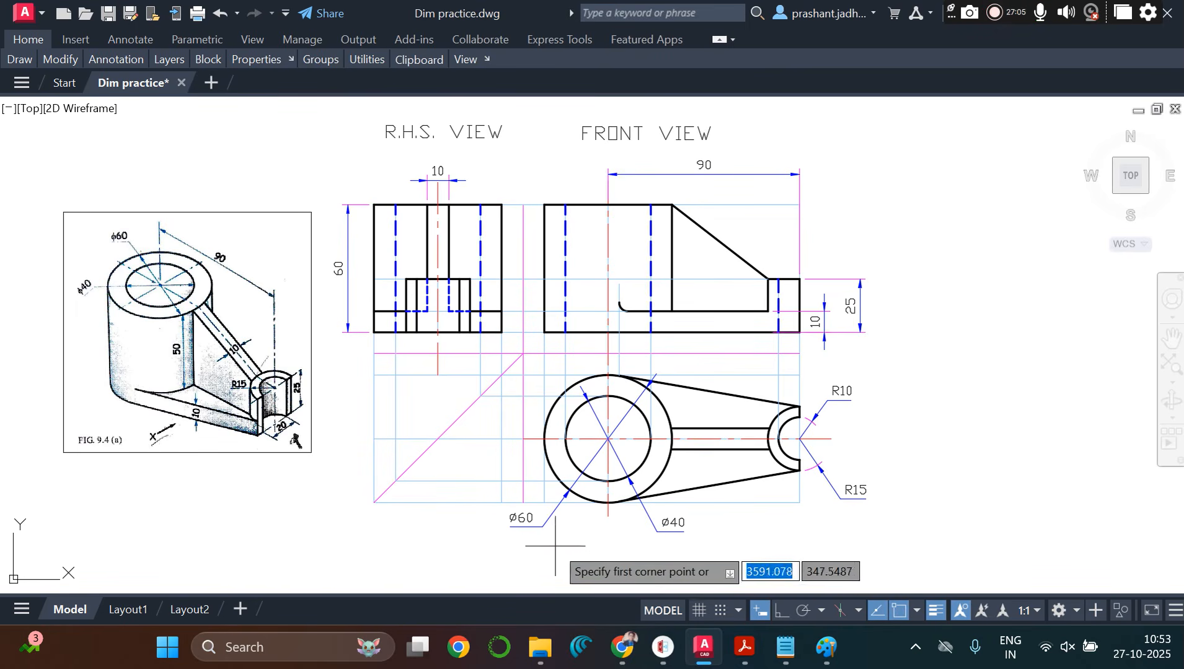
pyautogui.click(568, 559)
pyautogui.click(691, 592)
# Step: Draw rectangles around the FRONT VIEW and R.H.S. VIEW labels
pyautogui.press('Return')
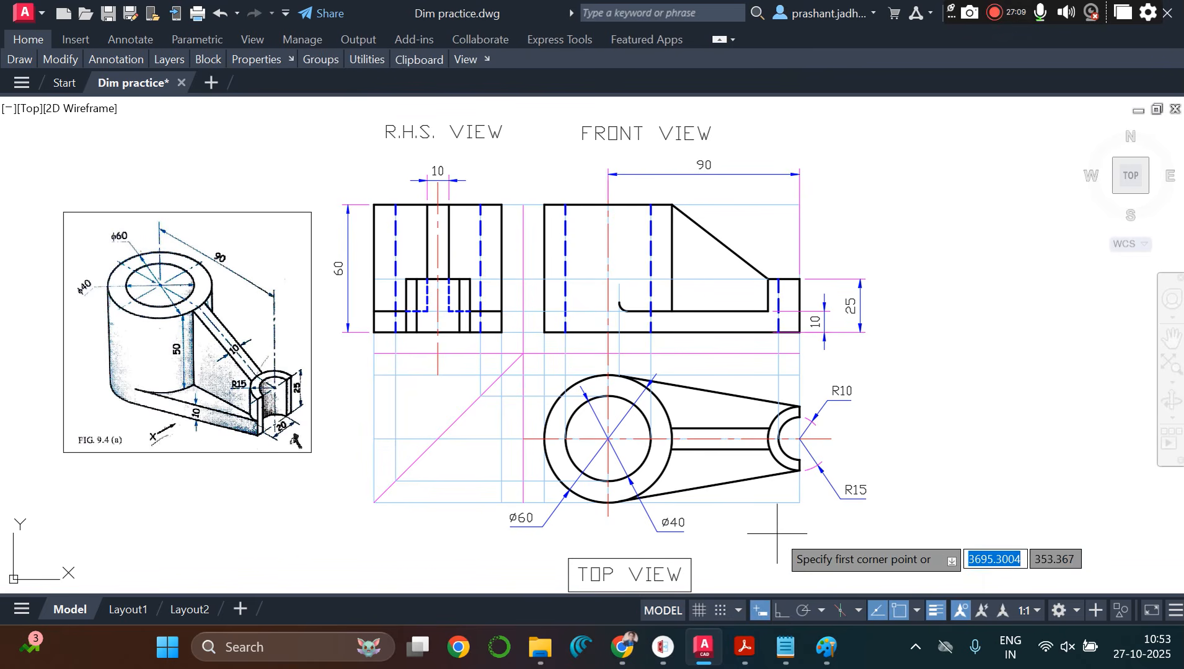
pyautogui.click(574, 115)
pyautogui.click(724, 150)
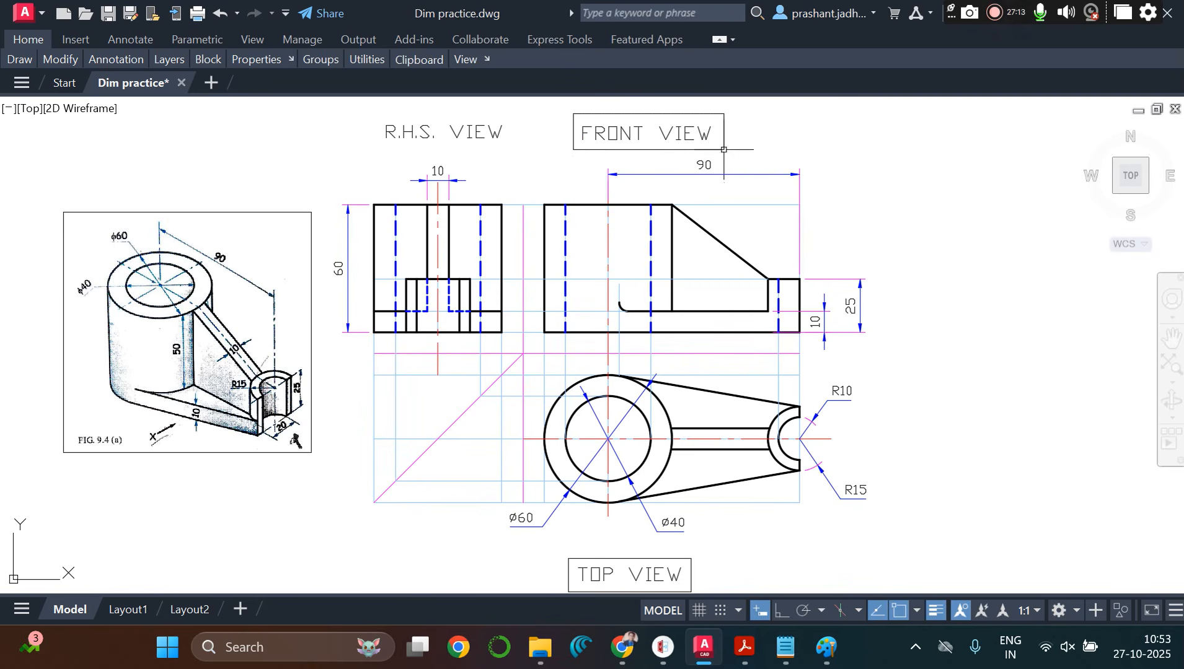
pyautogui.press('Return')
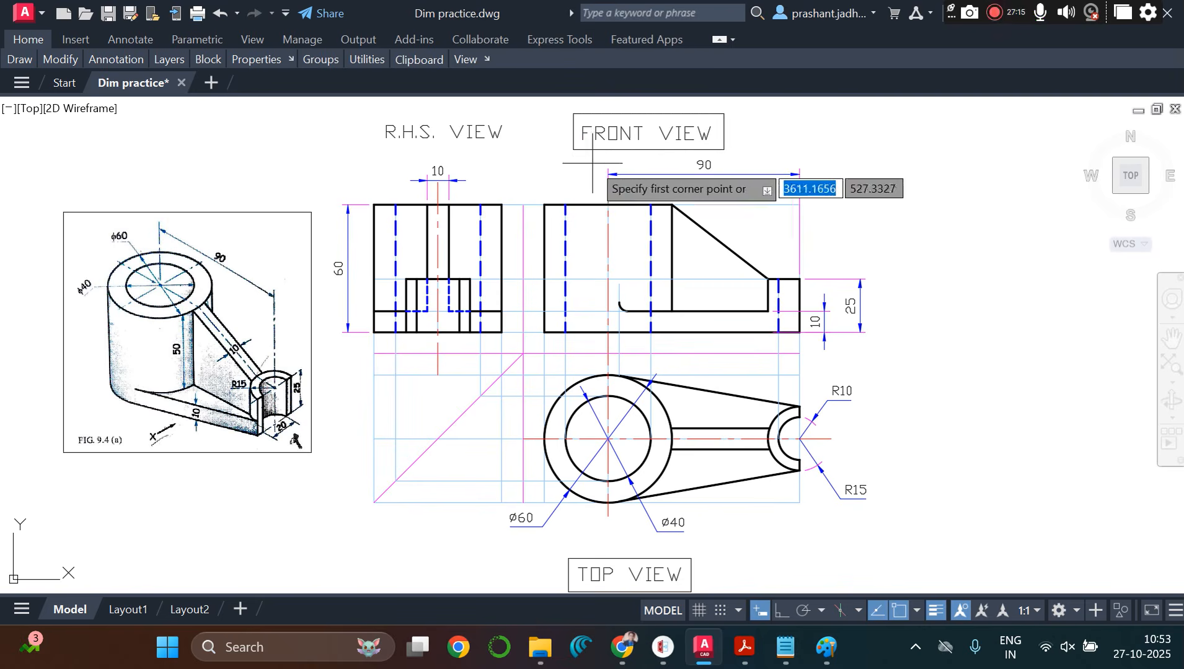
pyautogui.click(374, 116)
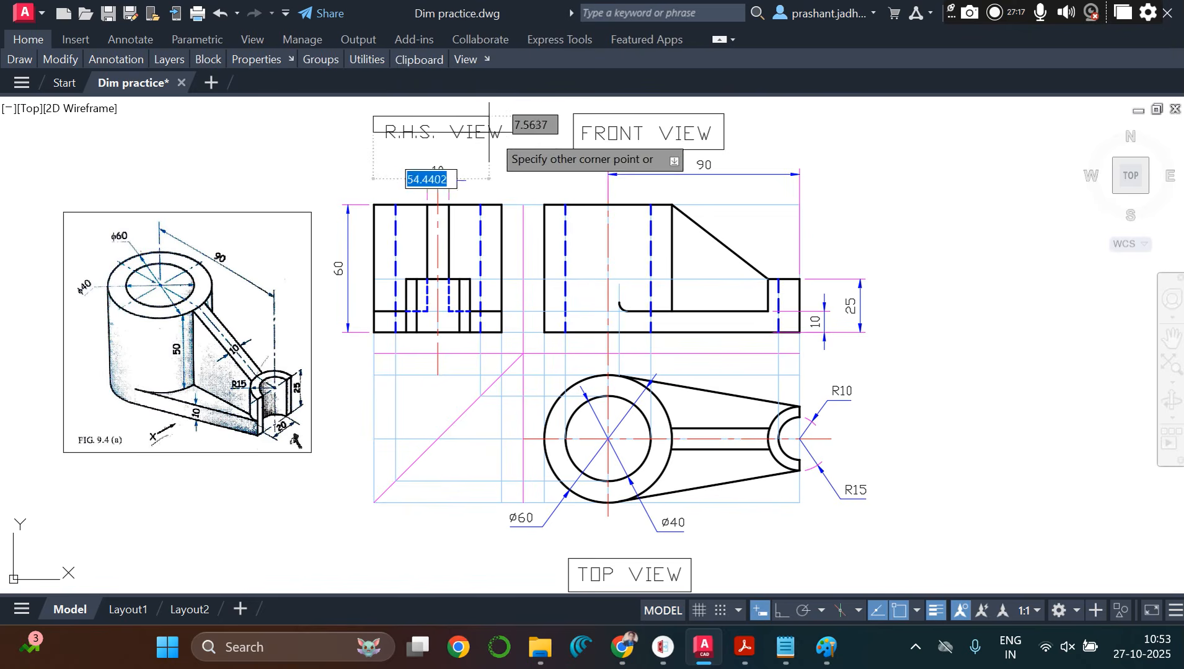
pyautogui.click(523, 146)
pyautogui.scroll(-2, 626, 191)
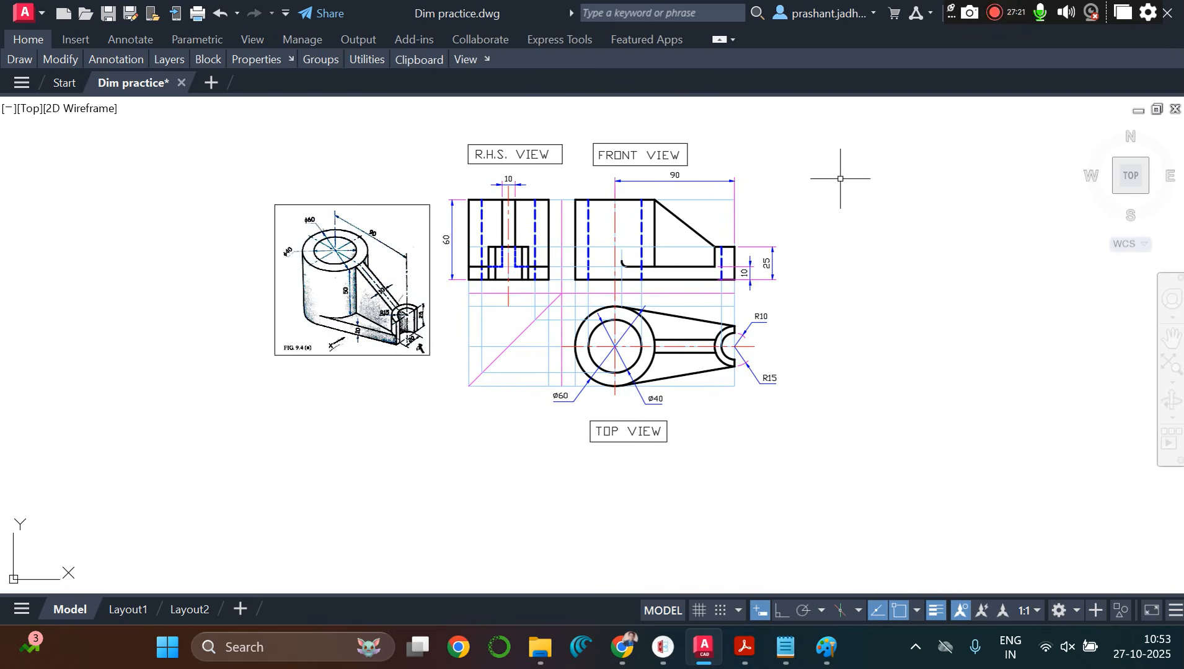
pyautogui.scroll(2, 840, 179)
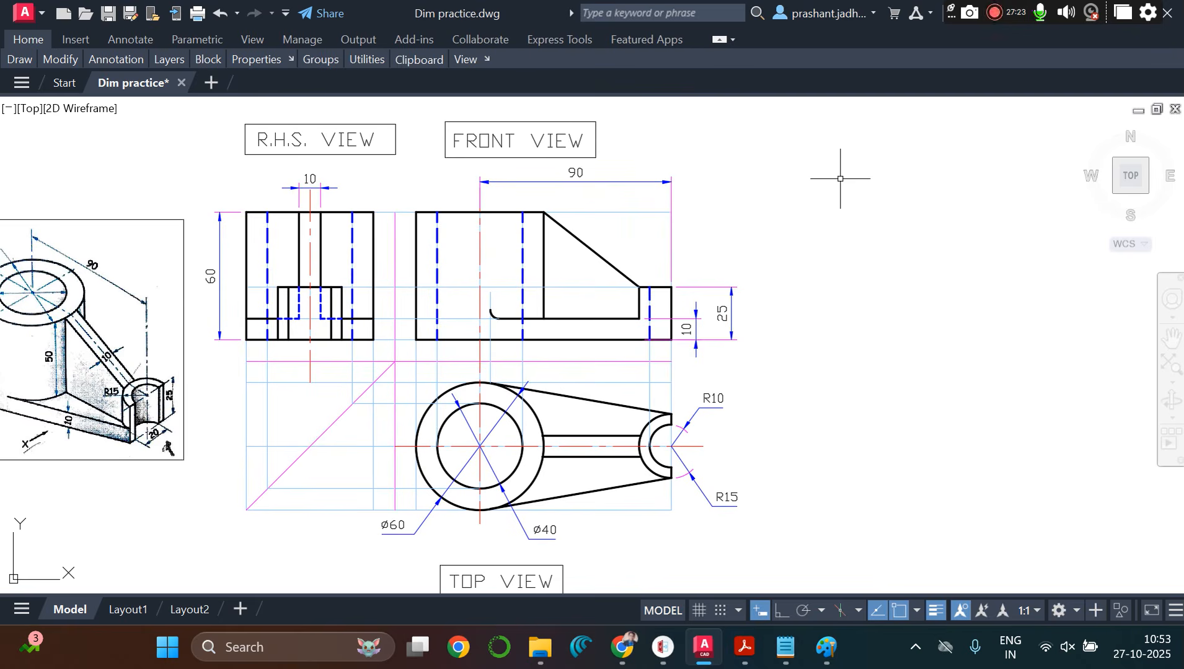
pyautogui.scroll(-4, 840, 178)
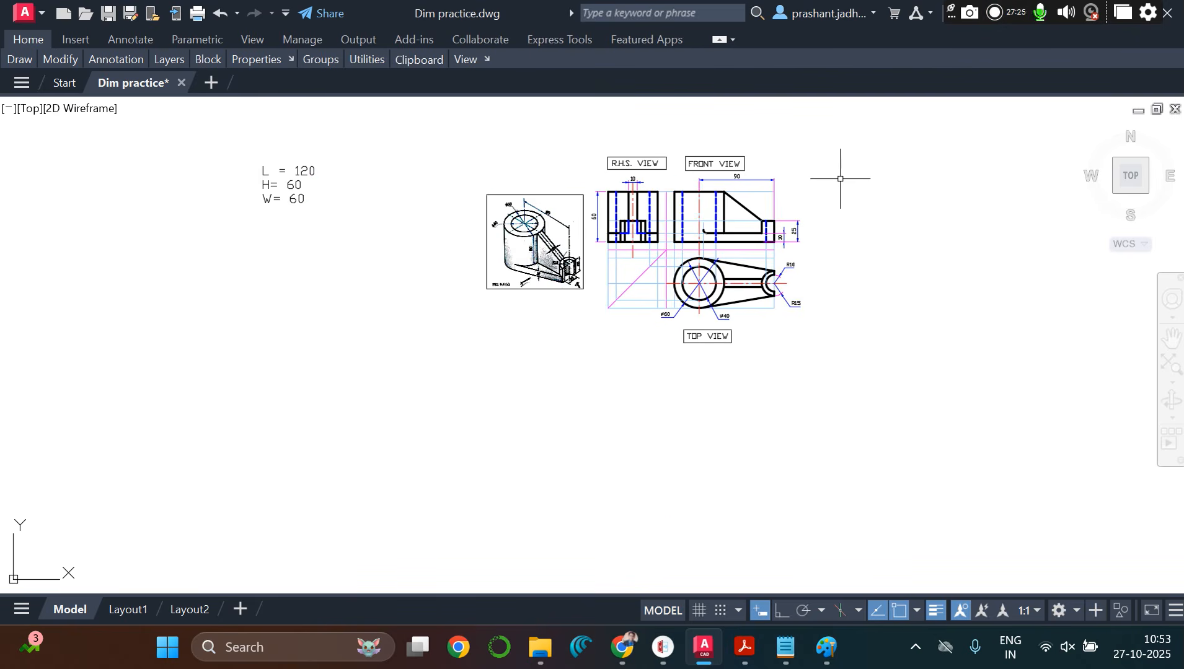
pyautogui.write('rec')
pyautogui.press('Return')
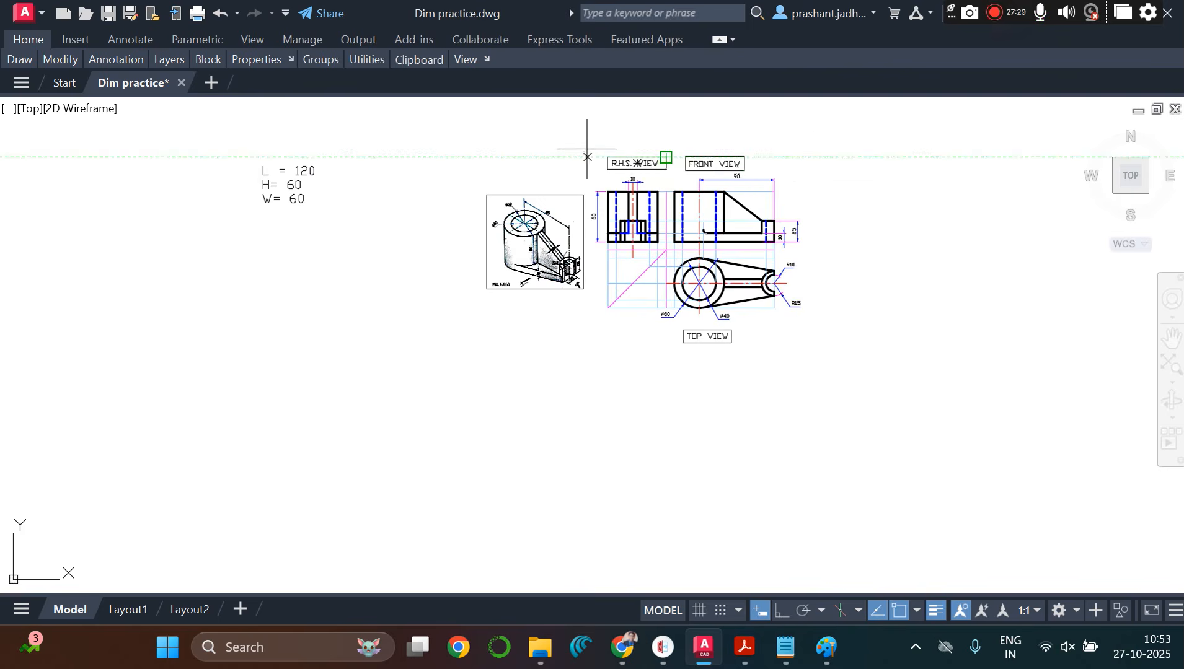
pyautogui.click(585, 157)
pyautogui.press('Escape')
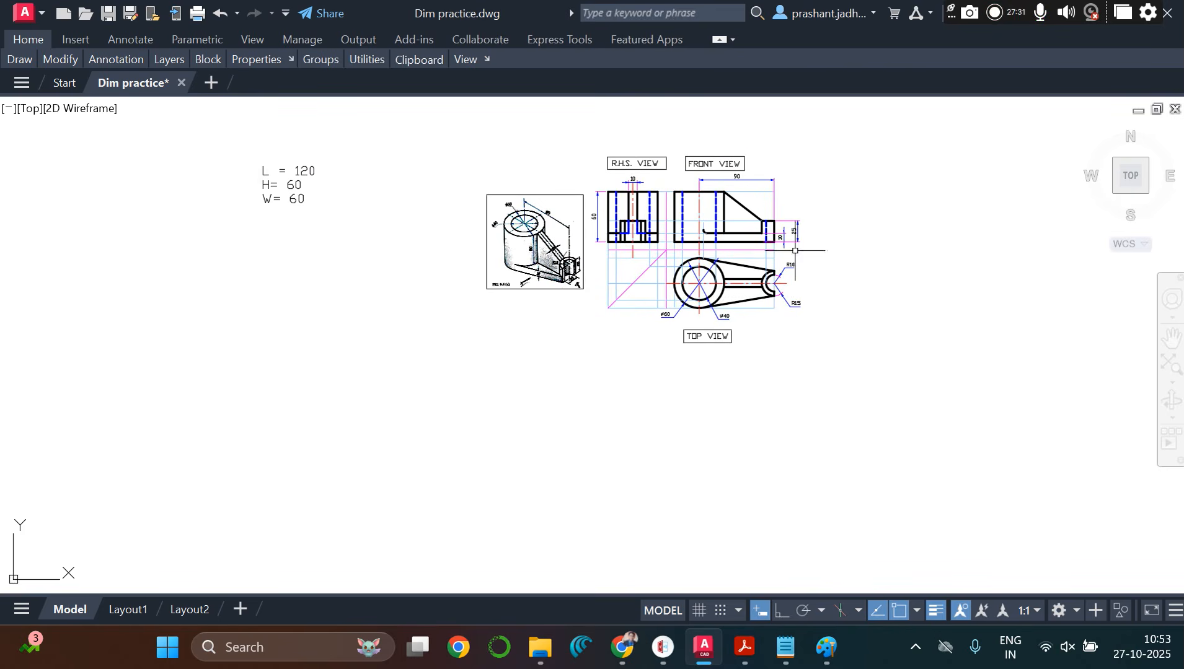
# Step: Draw a rectangular border enclosing all three orthographic views with their dimensions and boxed labels
pyautogui.scroll(2, 806, 162)
pyautogui.write('rec')
pyautogui.press('Return')
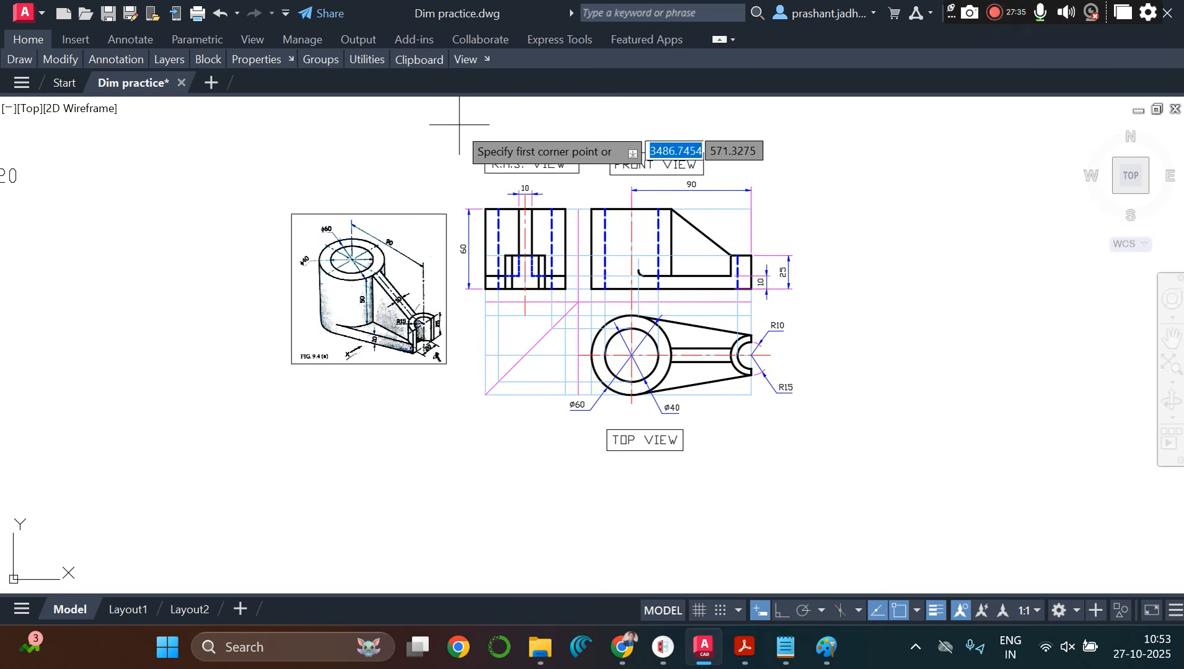
pyautogui.click(453, 135)
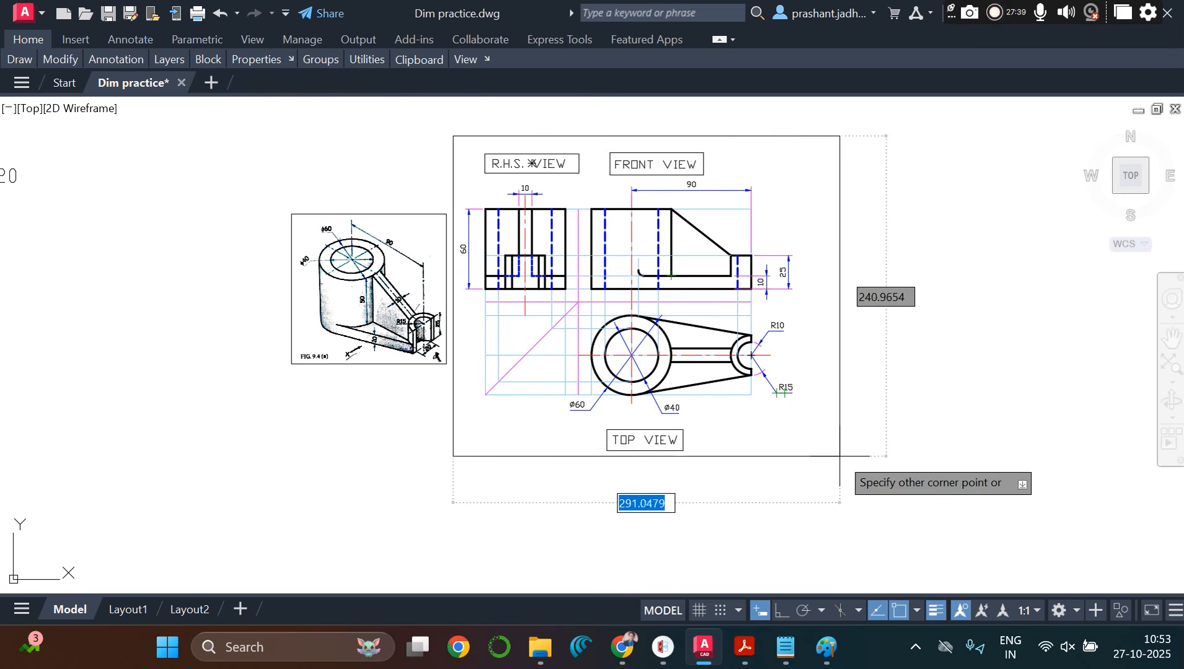
pyautogui.click(819, 465)
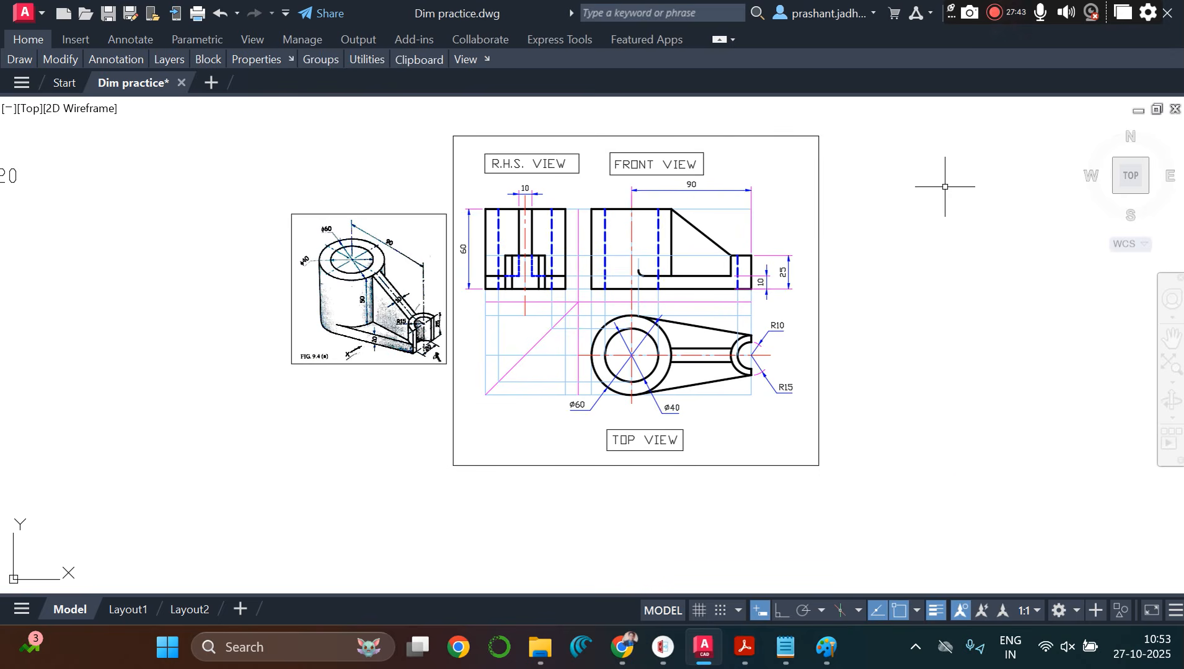
# Step: Zoom to a window that matches the rectangular border around the three views
pyautogui.write('z')
pyautogui.press('Return')
pyautogui.write('w')
pyautogui.press('Return')
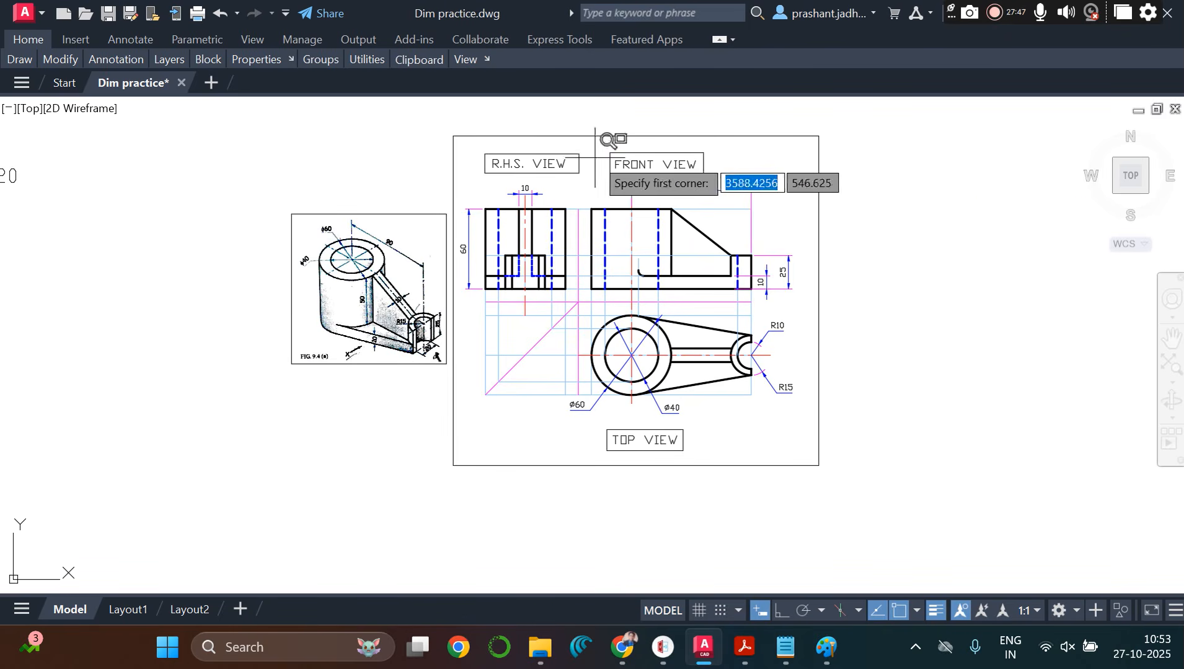
pyautogui.click(452, 136)
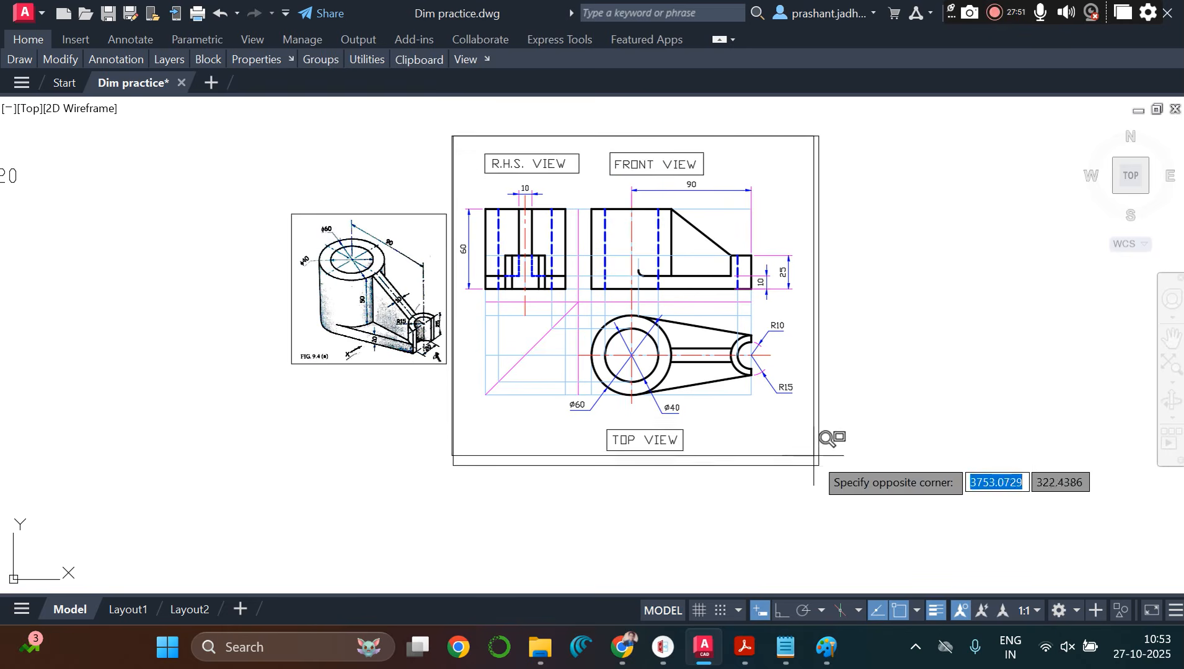
pyautogui.click(816, 458)
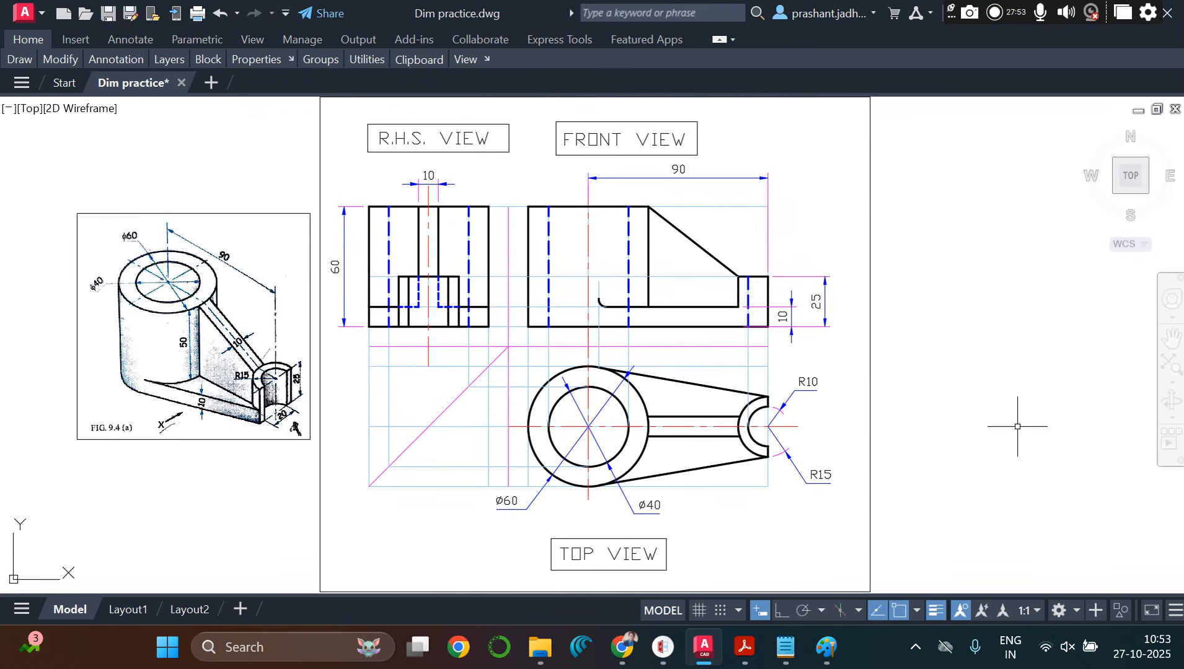